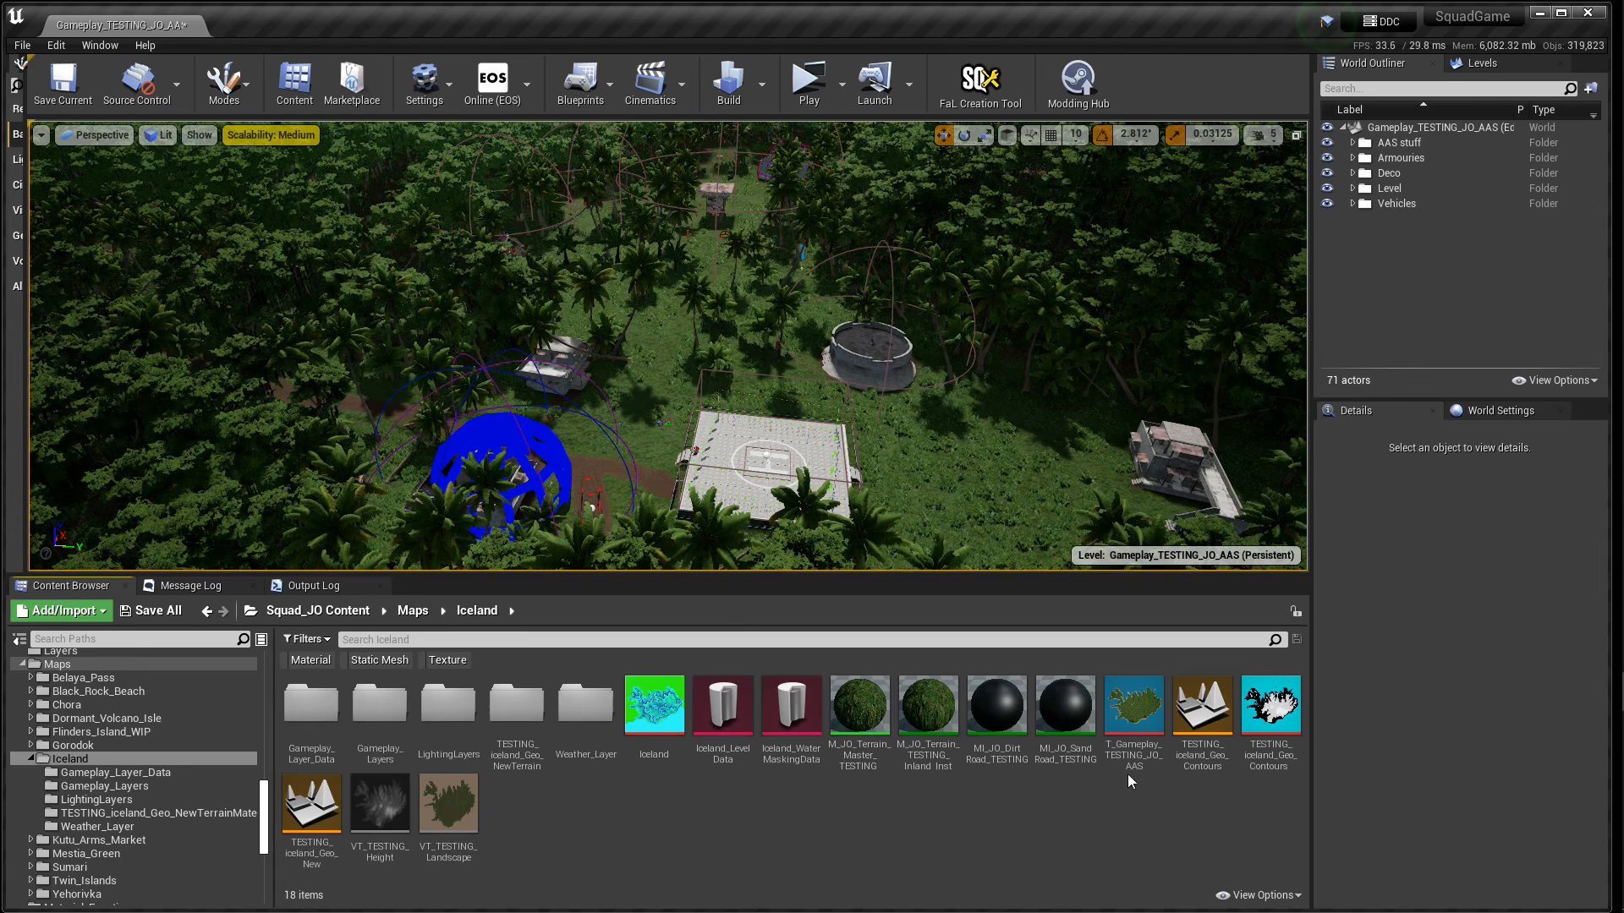
- Export the T_Gameplay_TESTING_JO_AAS texture as Targa file Gameplay_TESTING_JO_AAS_Minimap-tutorial in the textures n stuff folder on drive D
mouse_move(1133, 714)
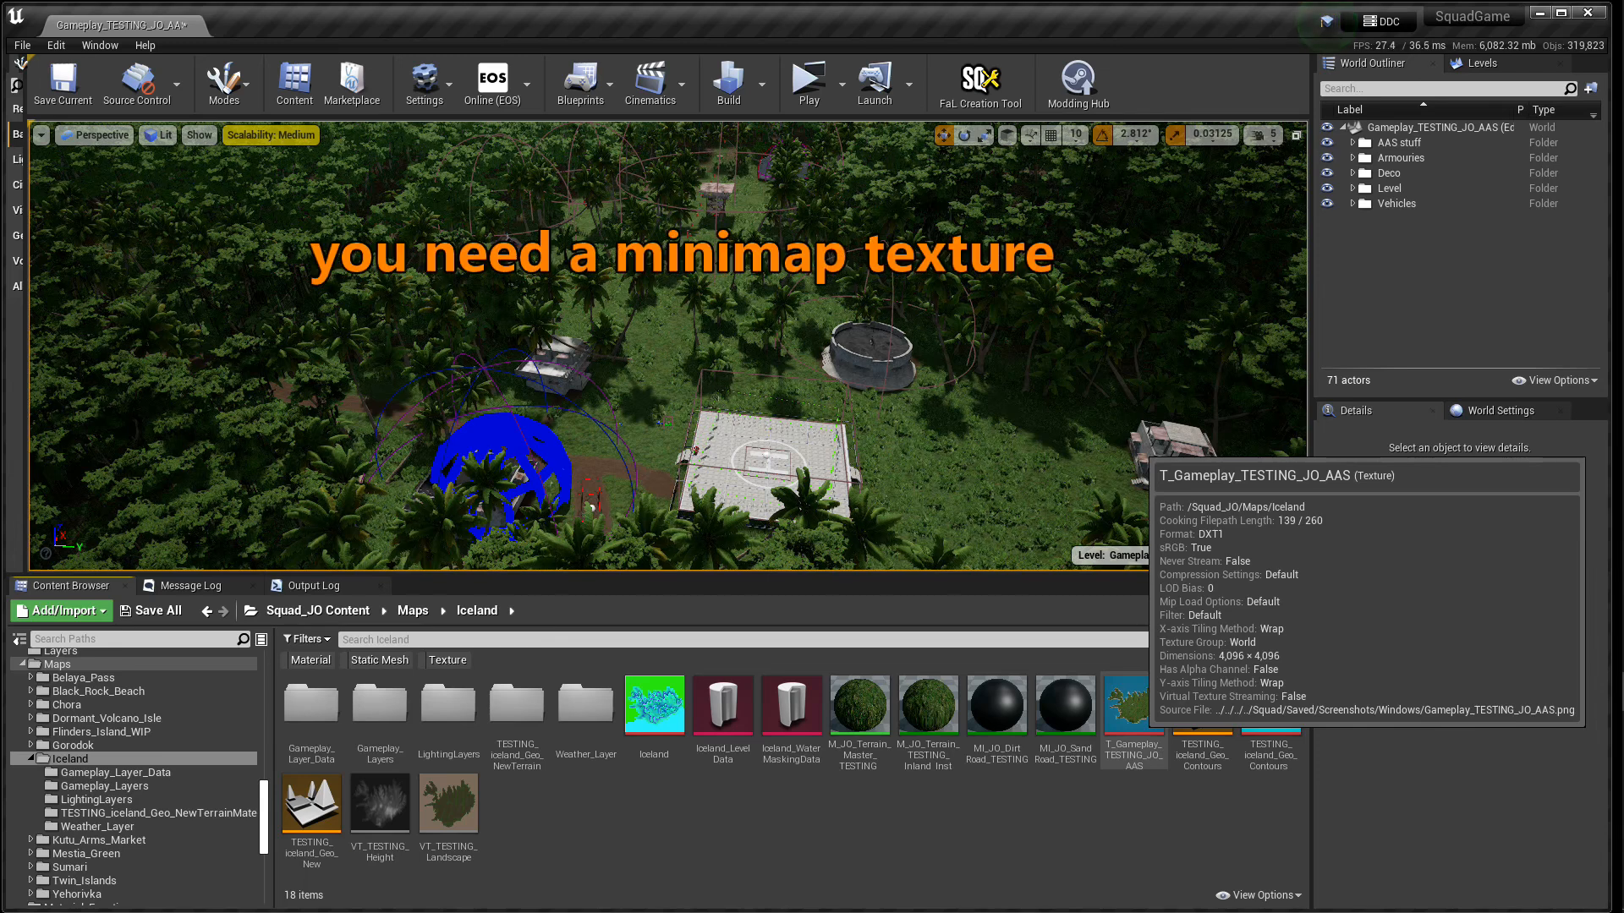
right_click(1134, 715)
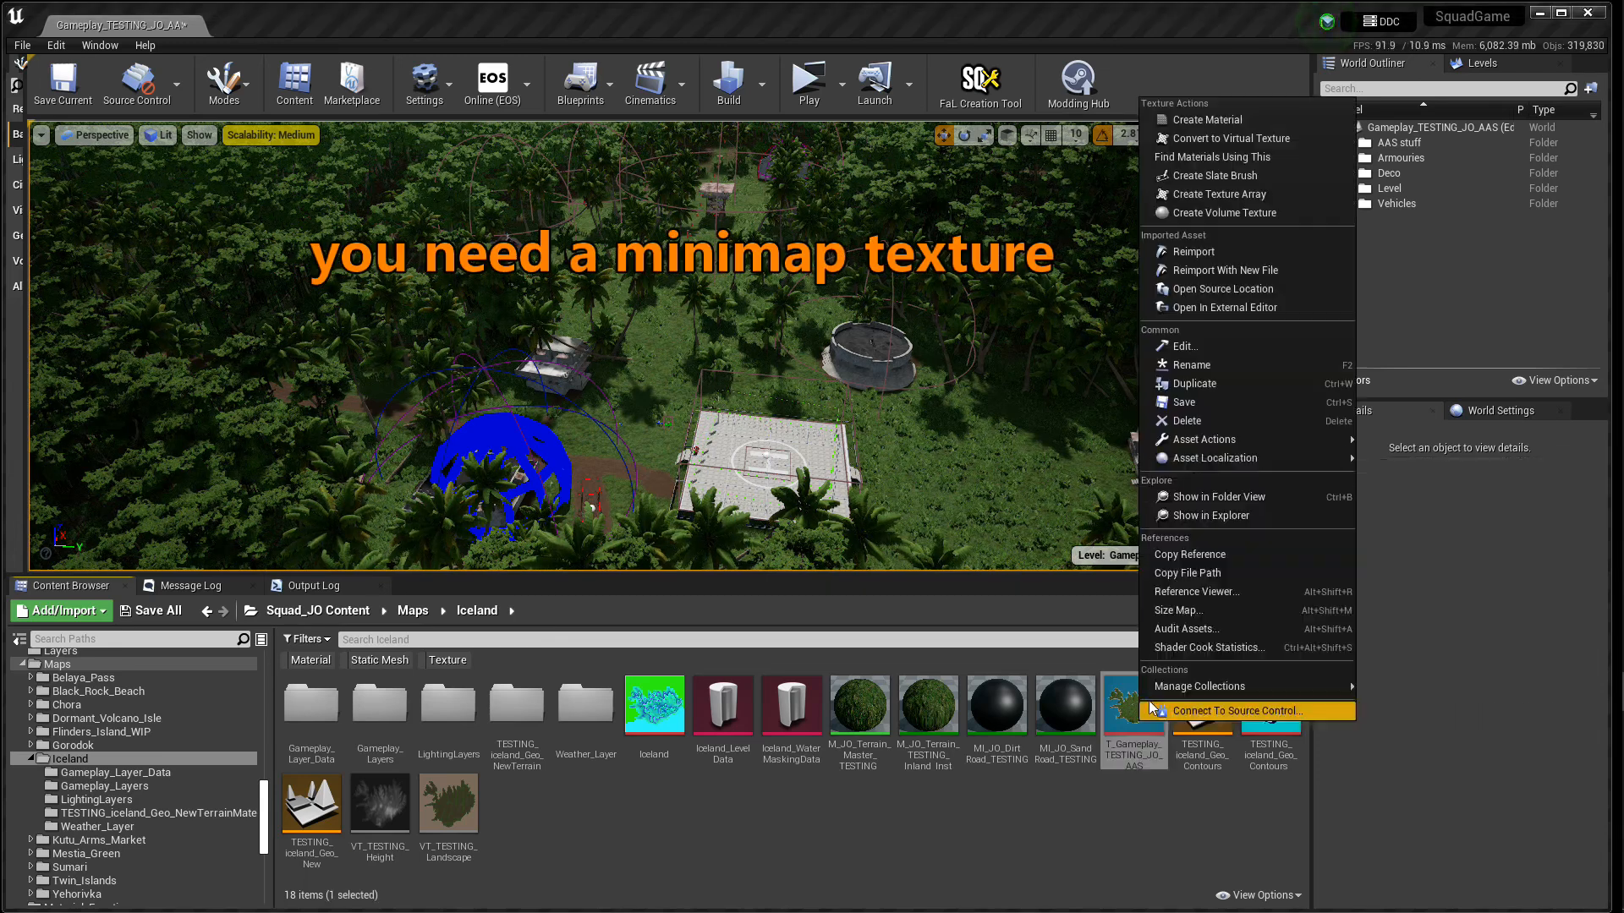
mouse_move(1201, 440)
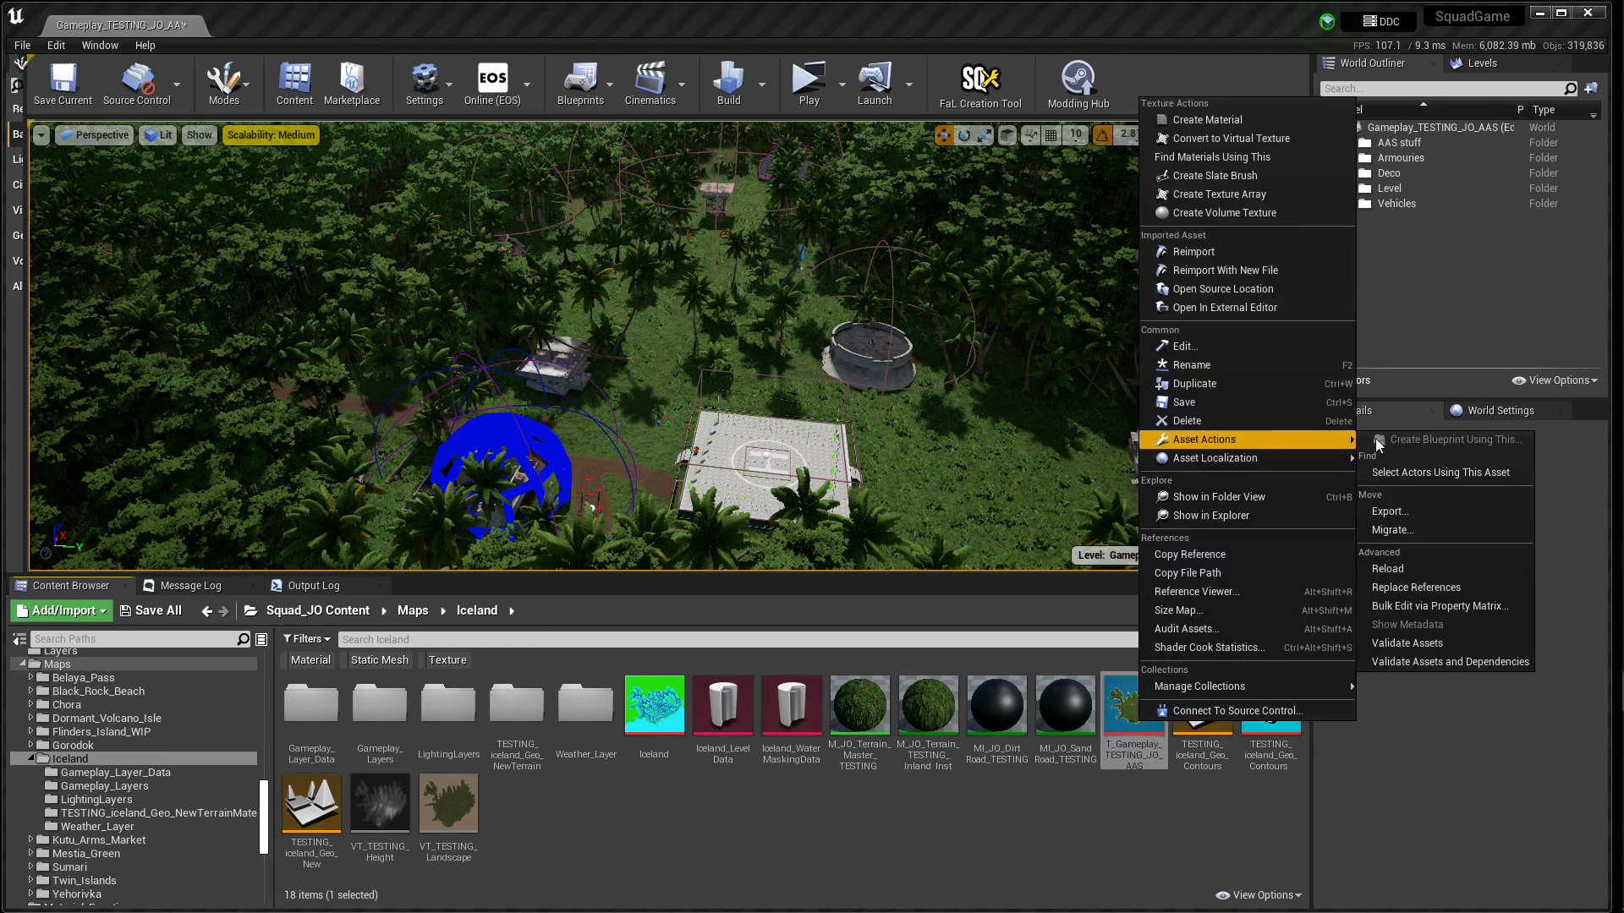
click(1363, 510)
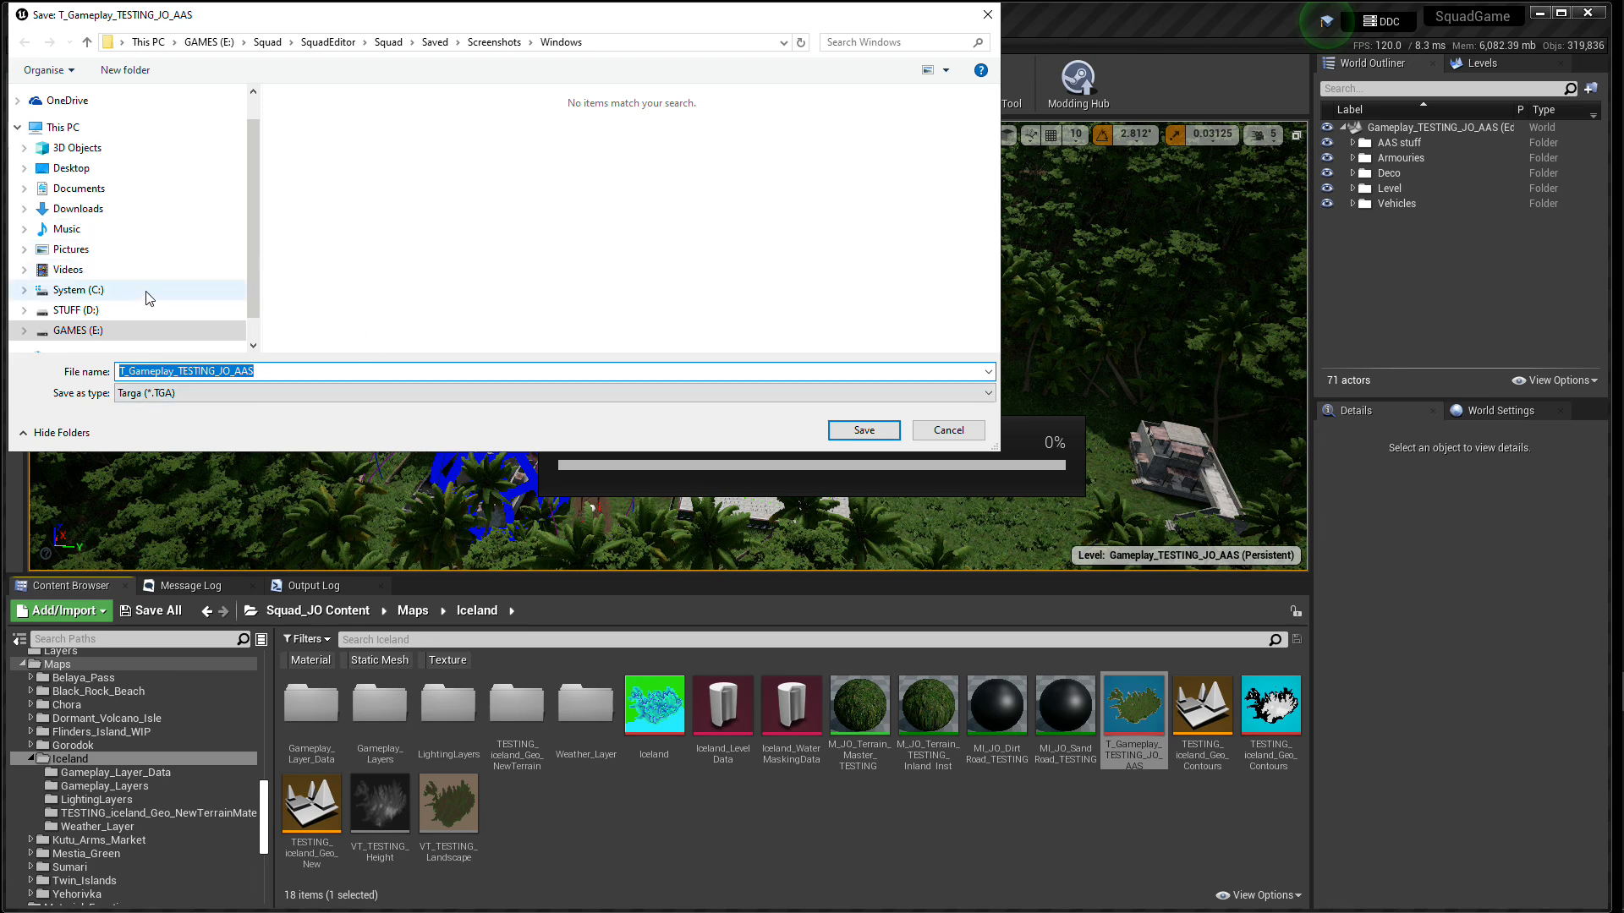
click(26, 316)
click(31, 254)
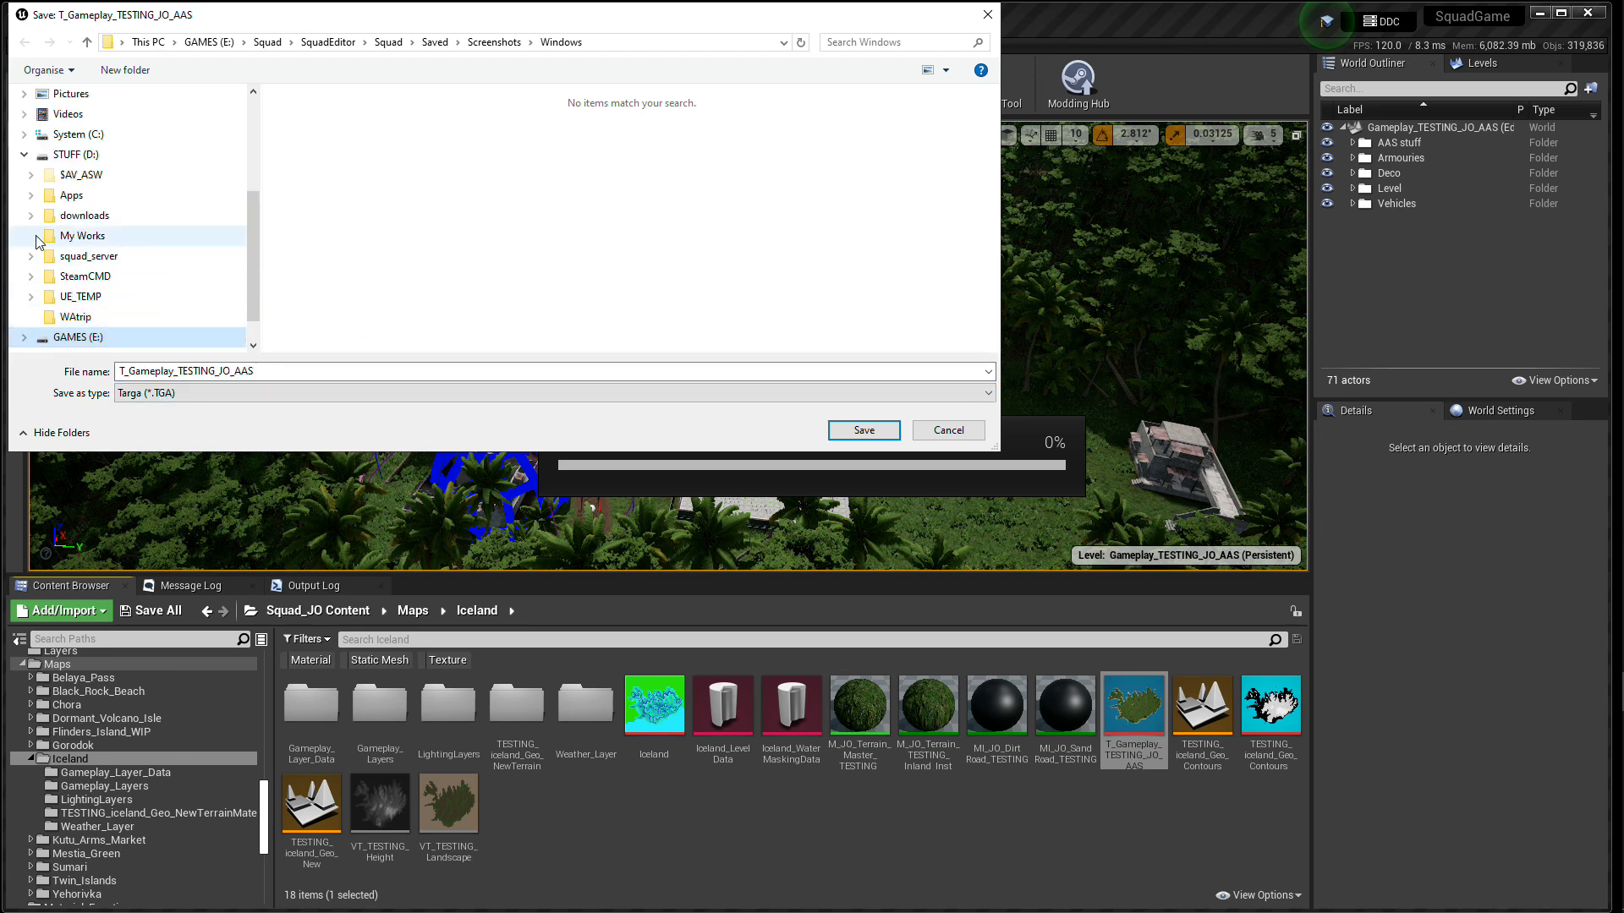
click(37, 257)
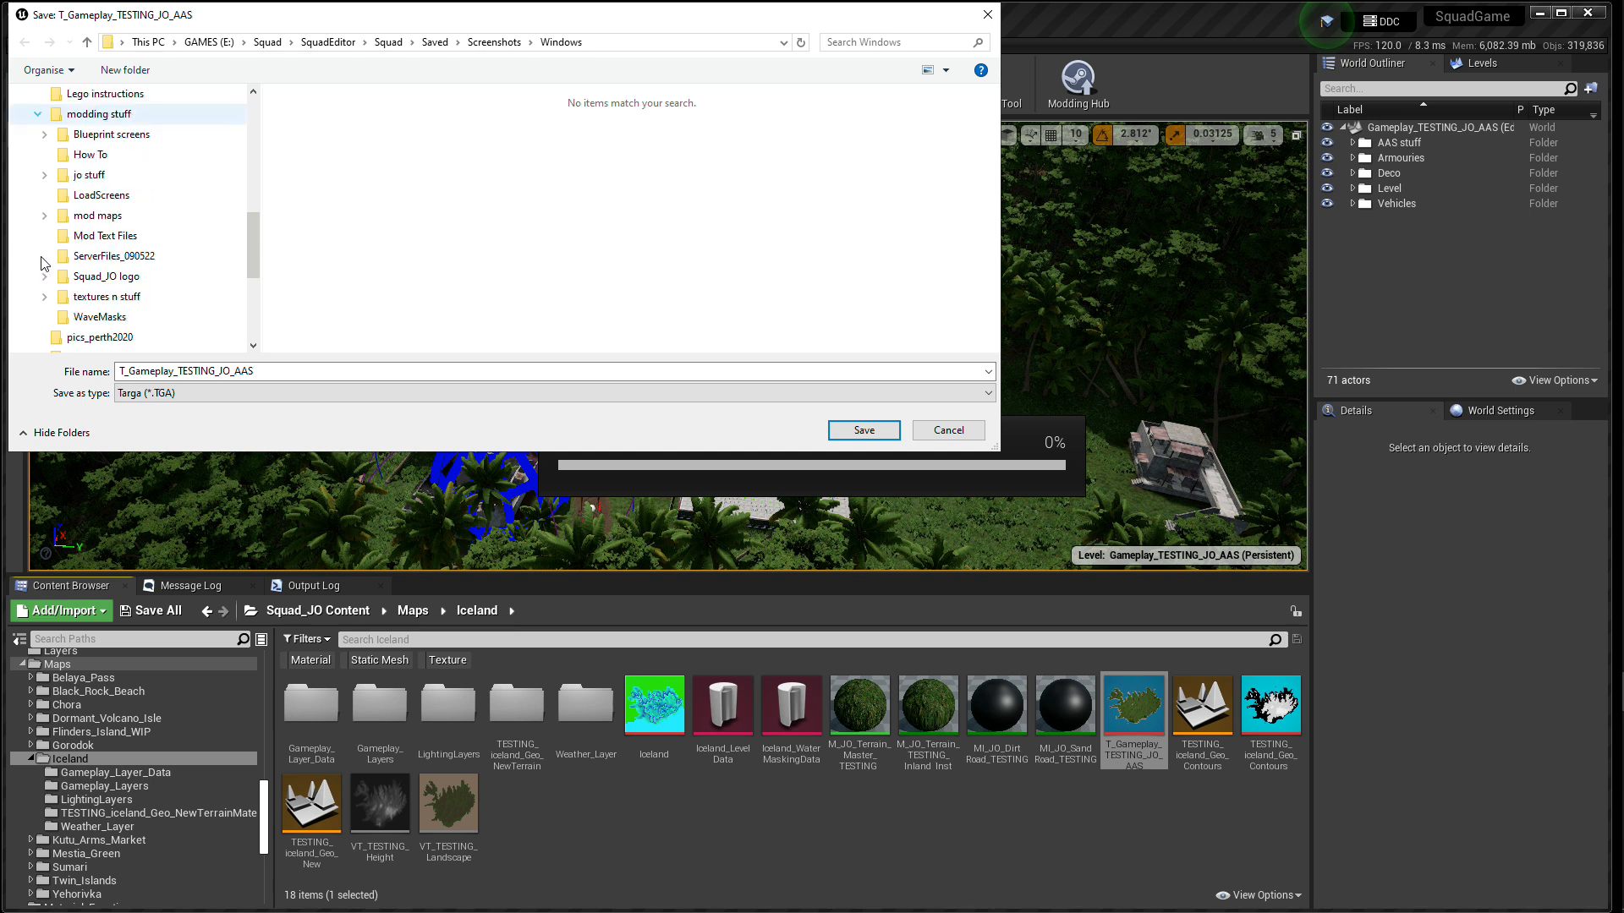
click(65, 300)
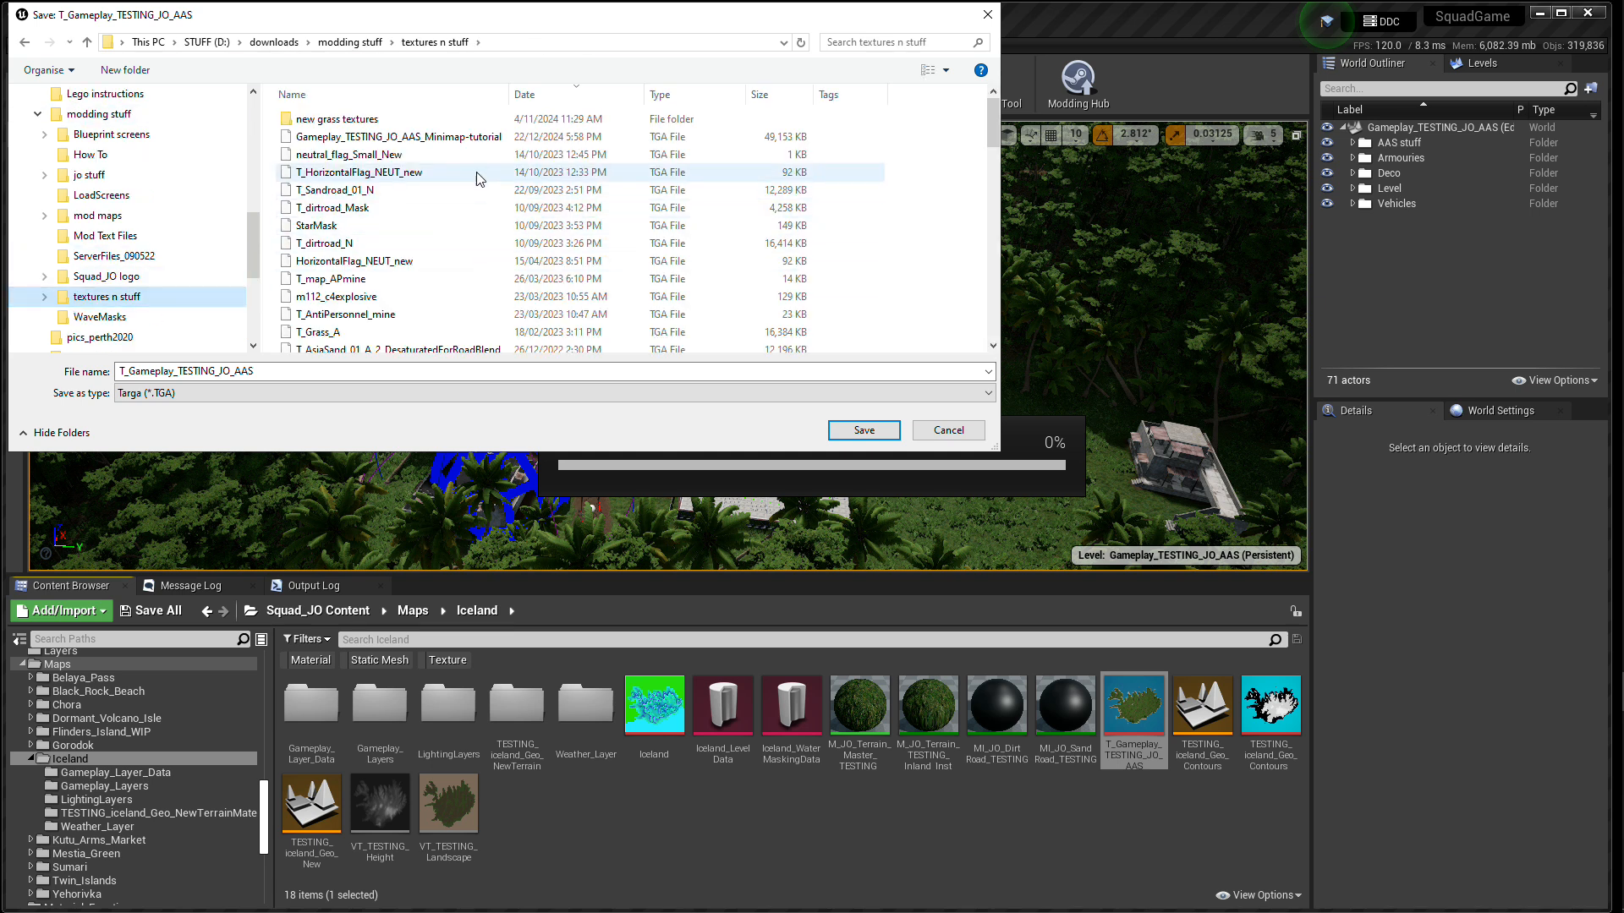
drag(510, 94, 596, 94)
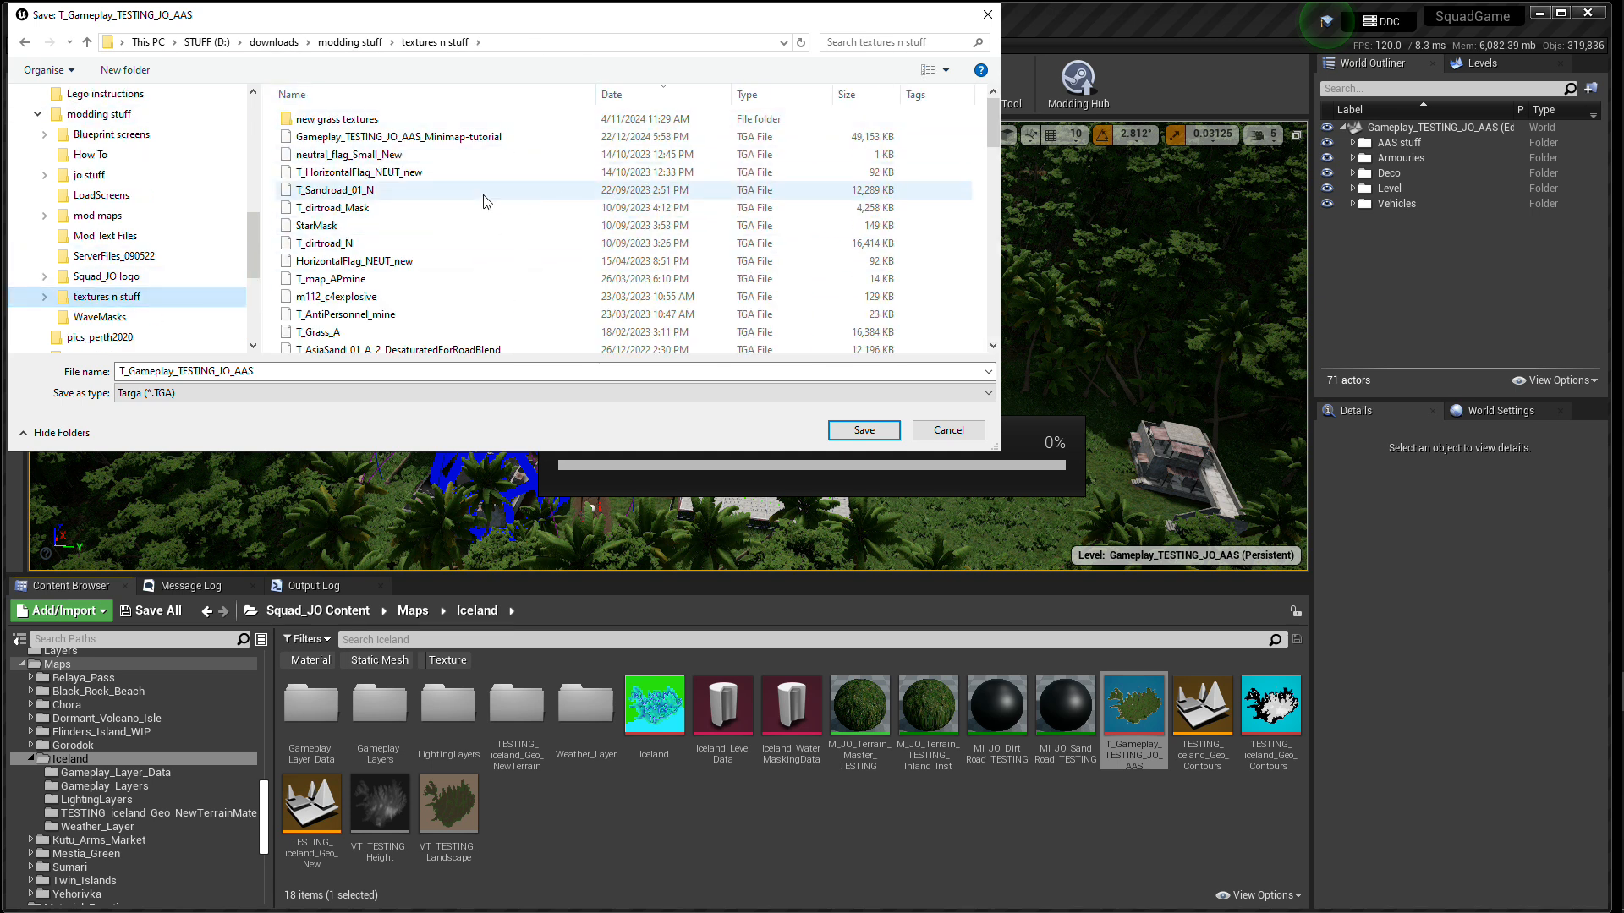
click(429, 139)
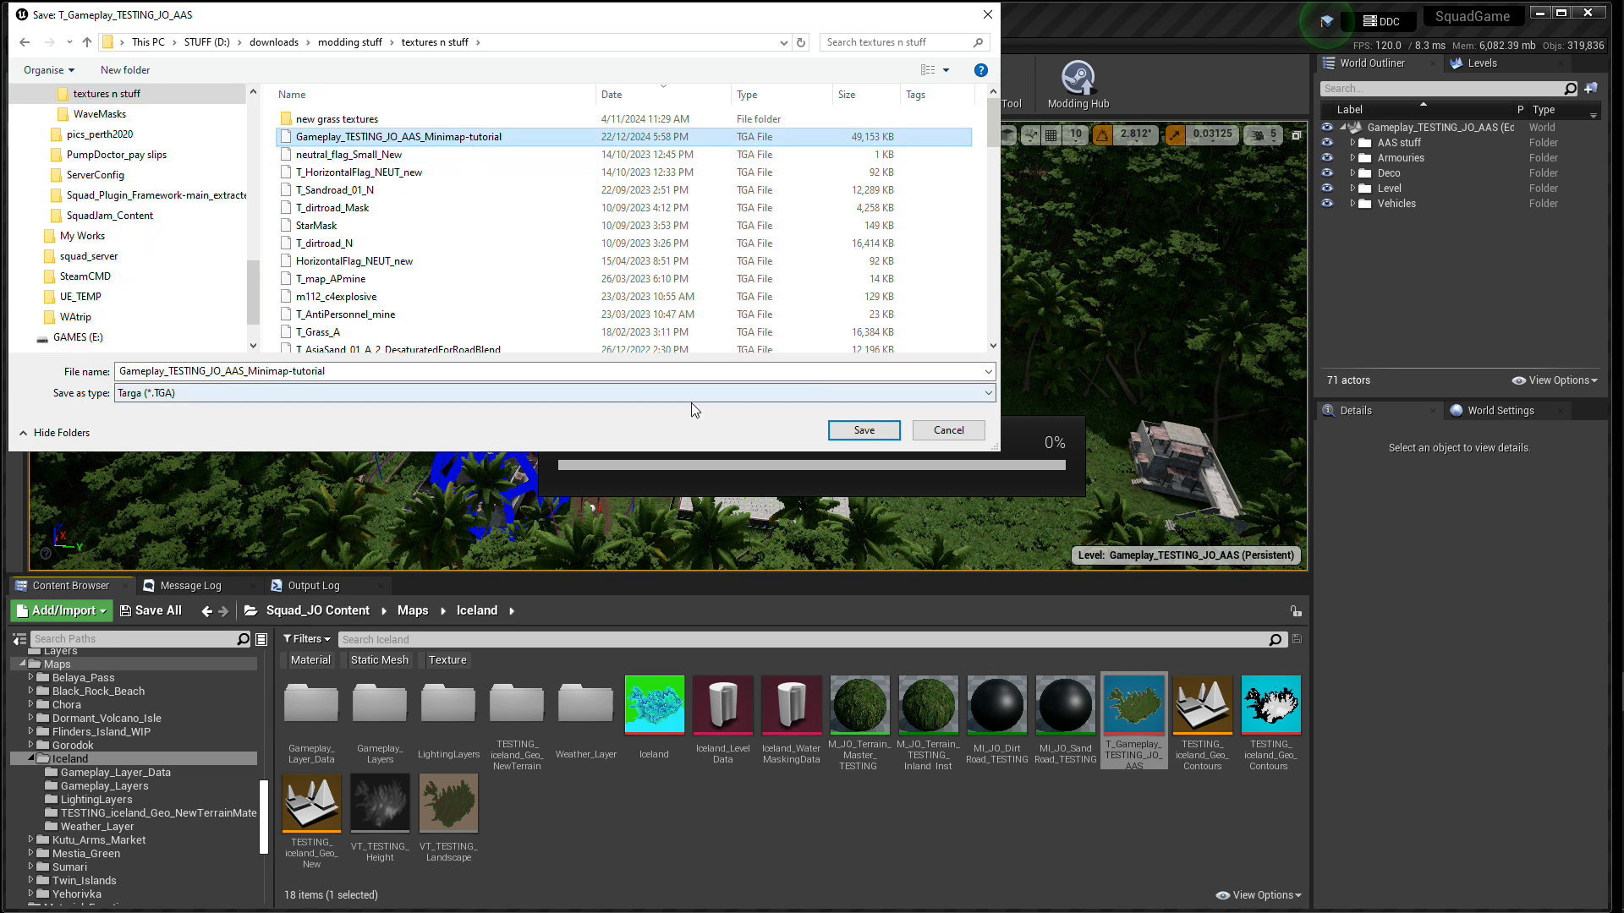
click(865, 433)
click(876, 465)
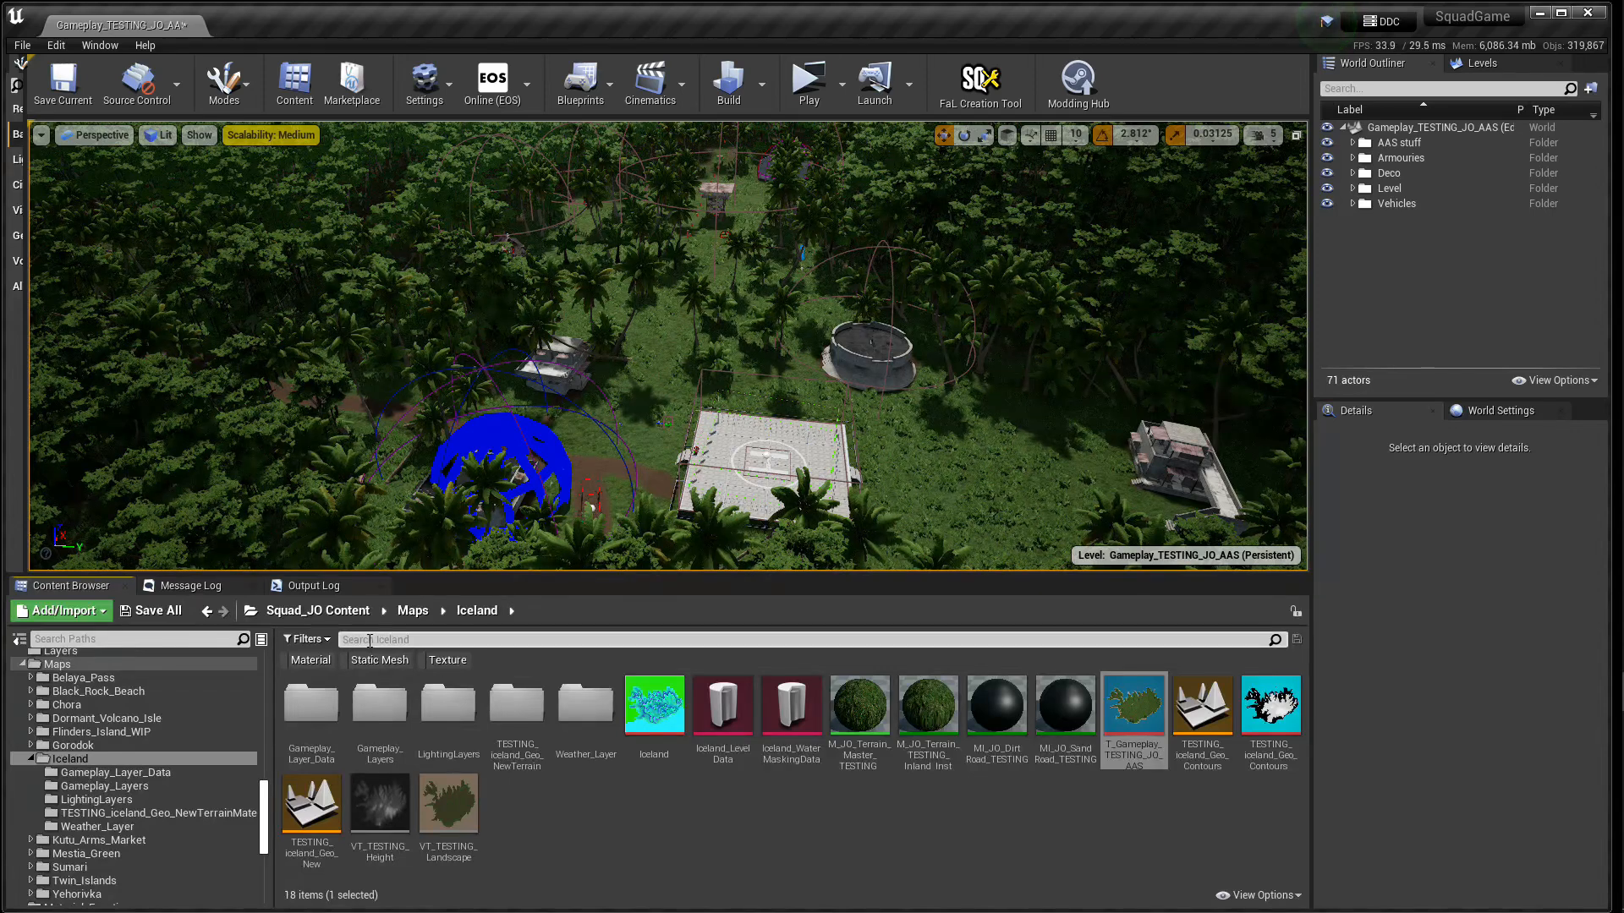
- Search the project content for "boundary" and narrow the search to Squad C++ Classes
drag(588, 435, 774, 468)
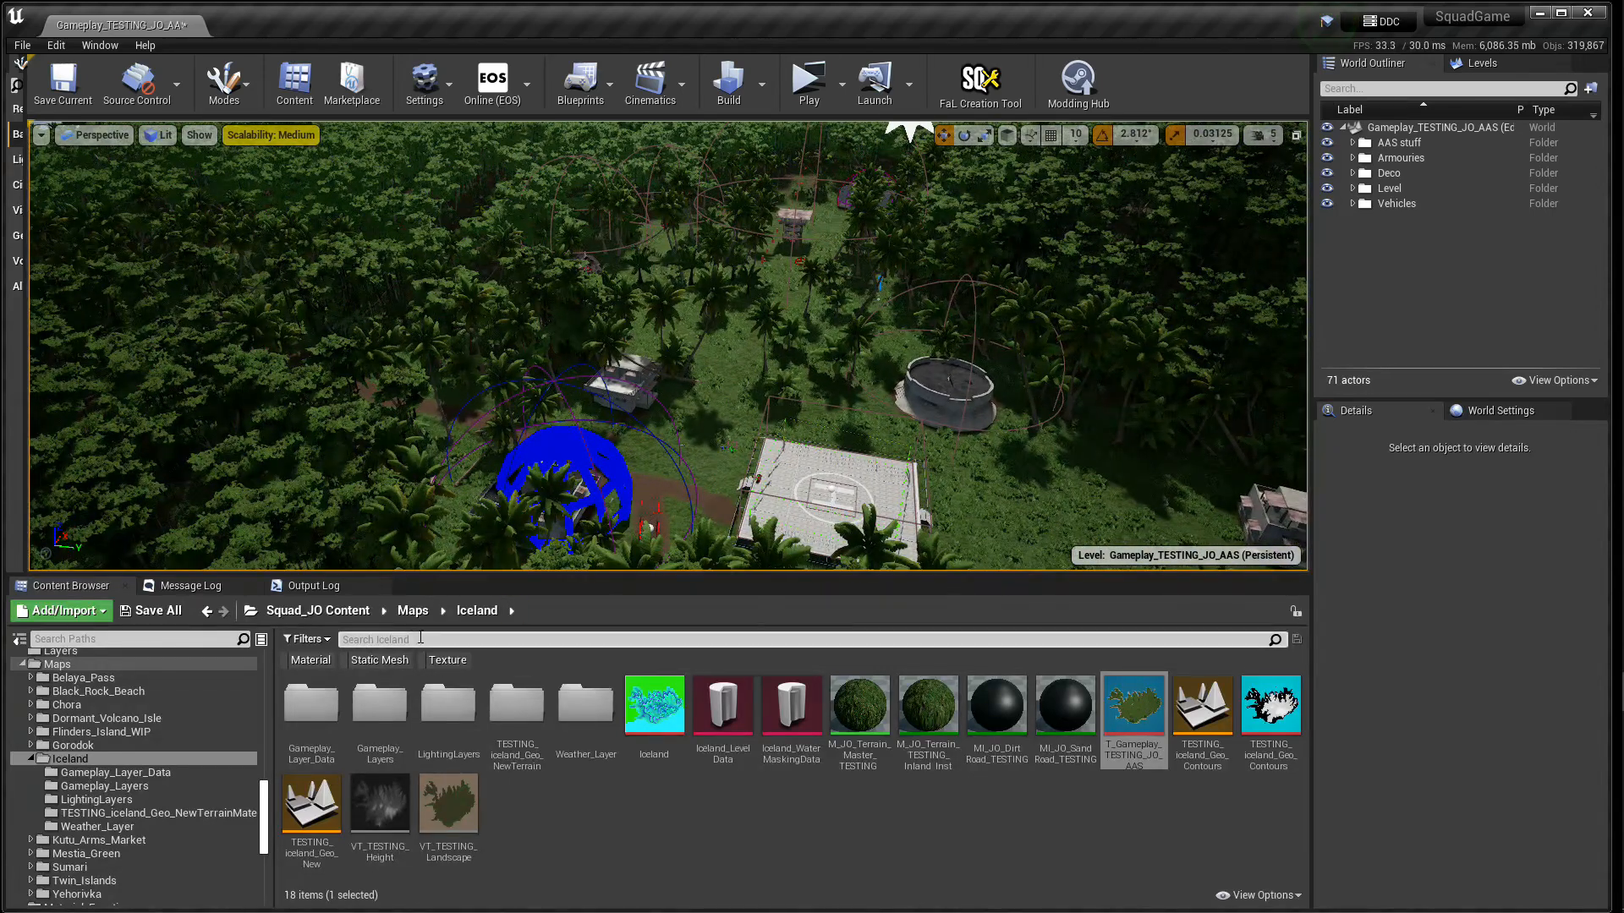
click(379, 639)
text(boundary)
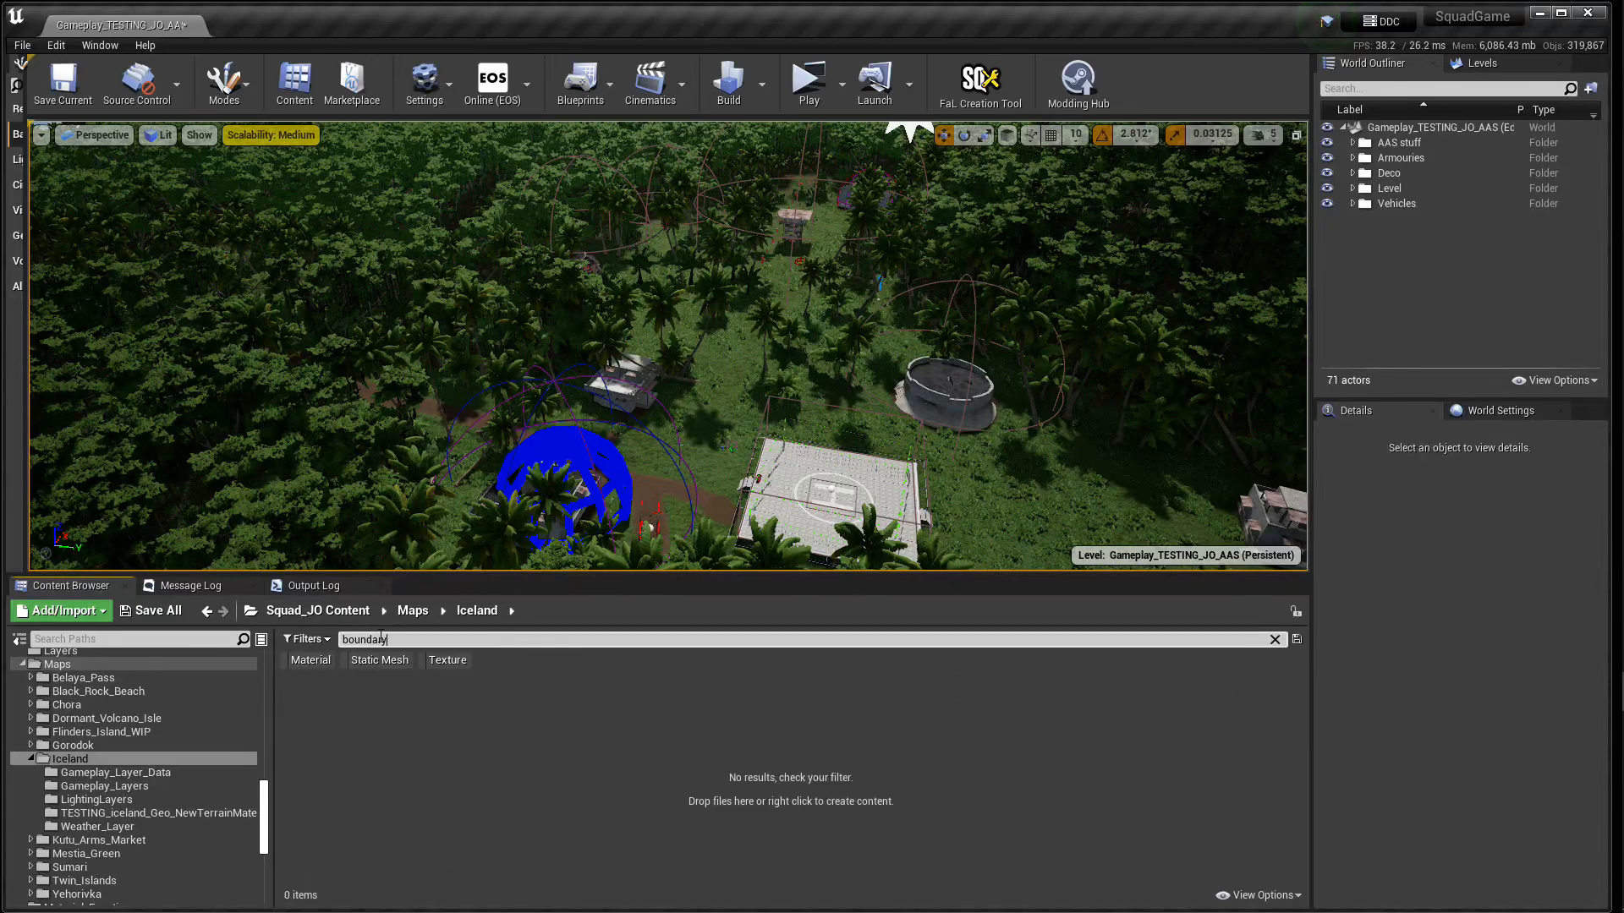
scroll(51, 719, up, 10)
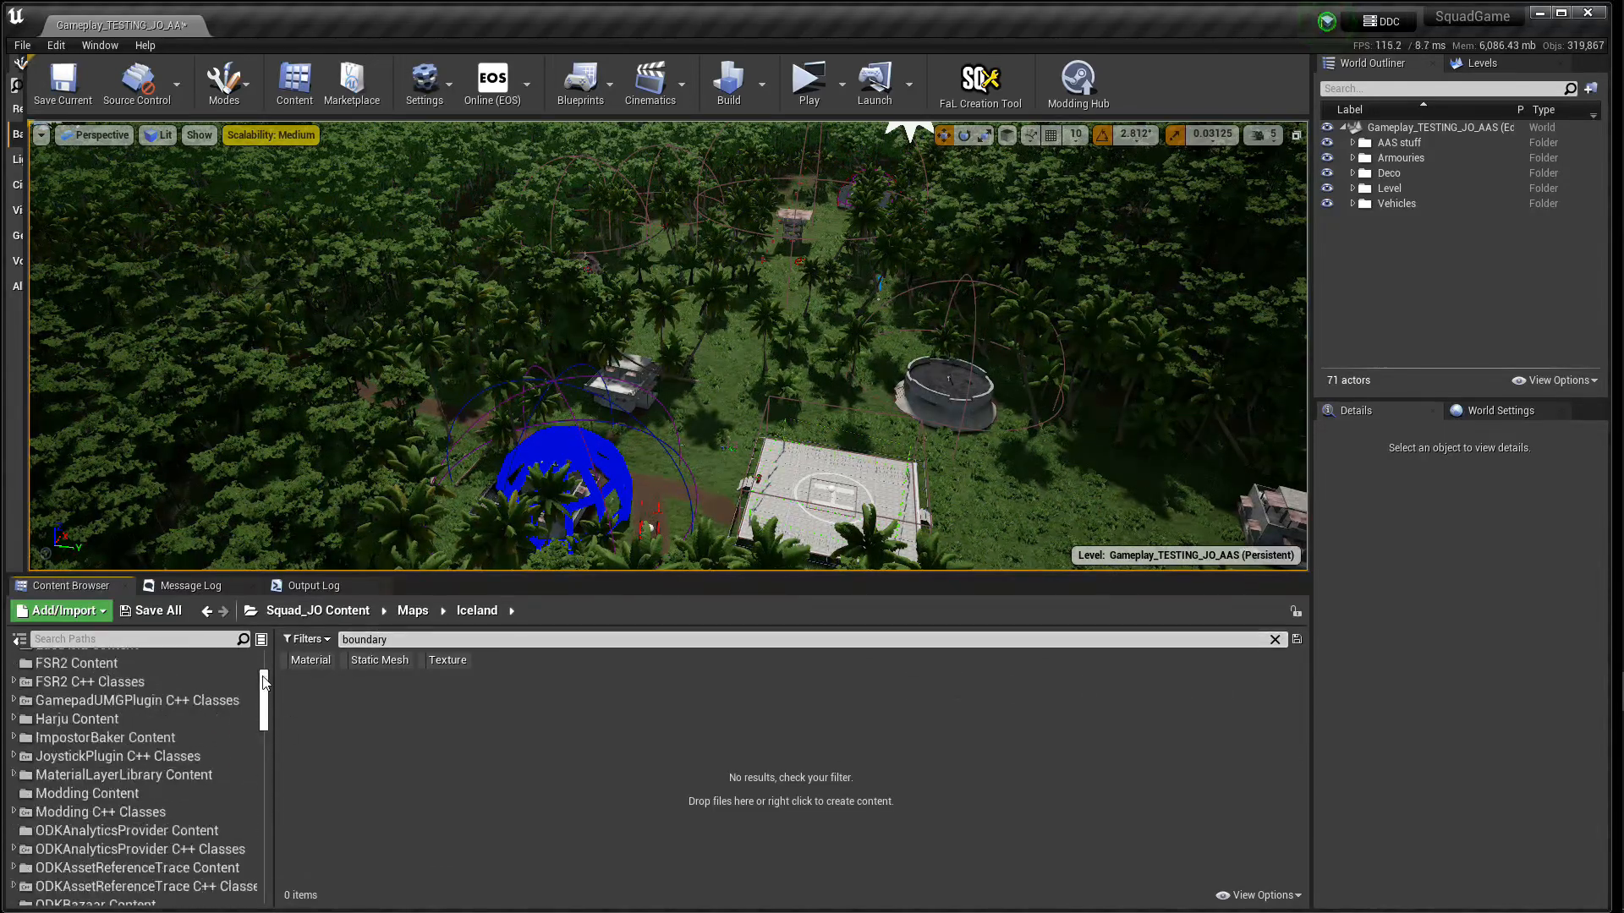
click(49, 663)
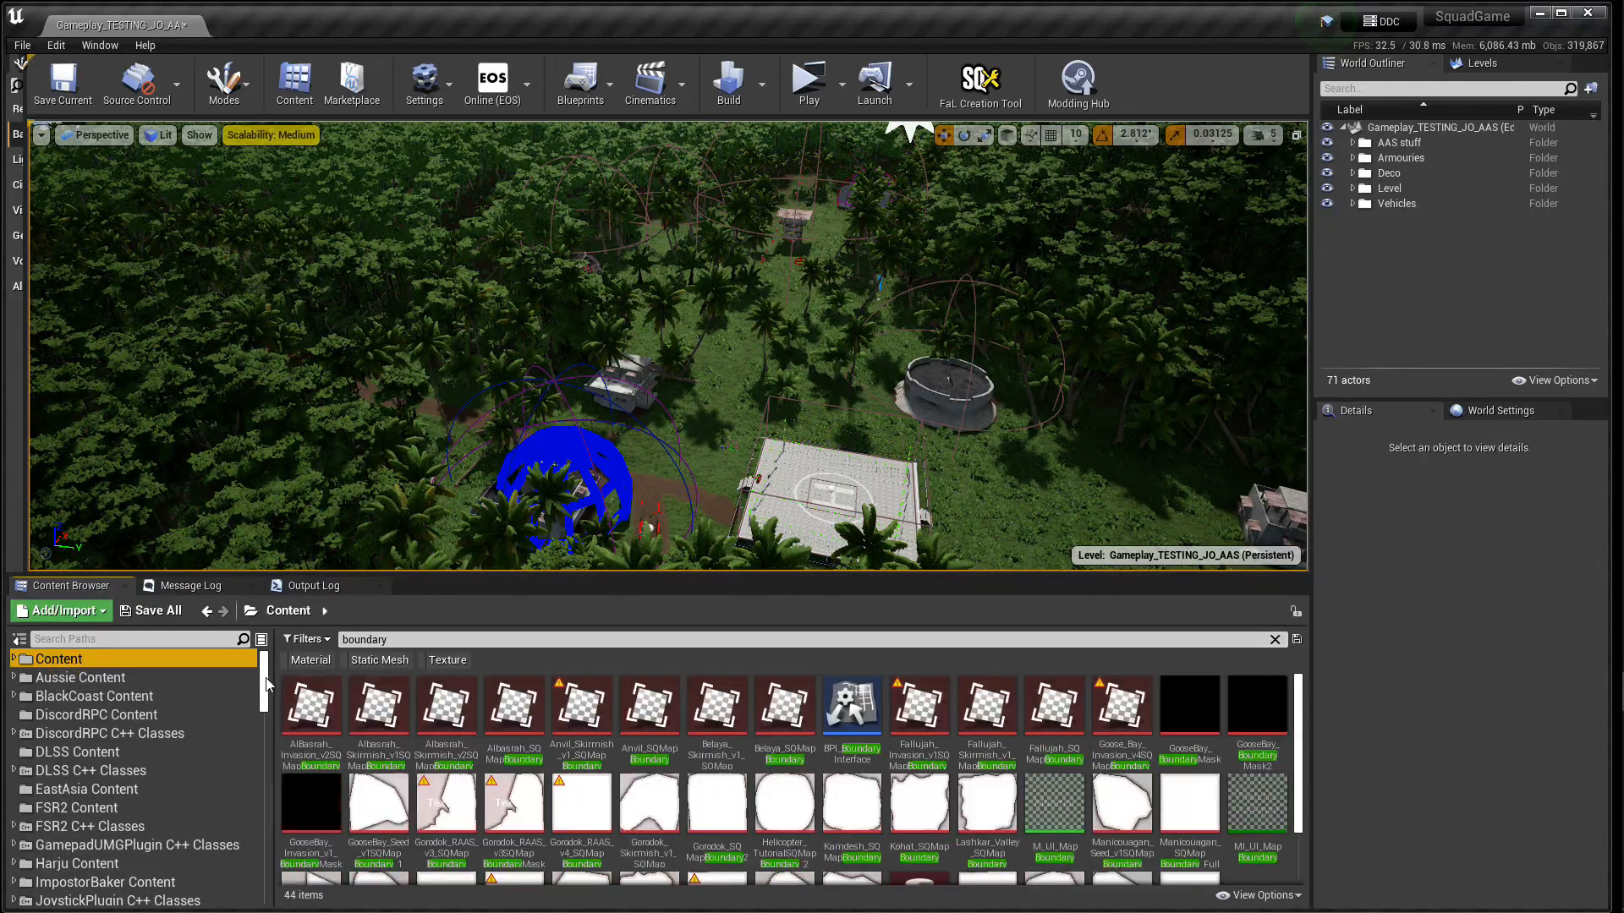
scroll(262, 705, down, 5)
drag(262, 705, 252, 757)
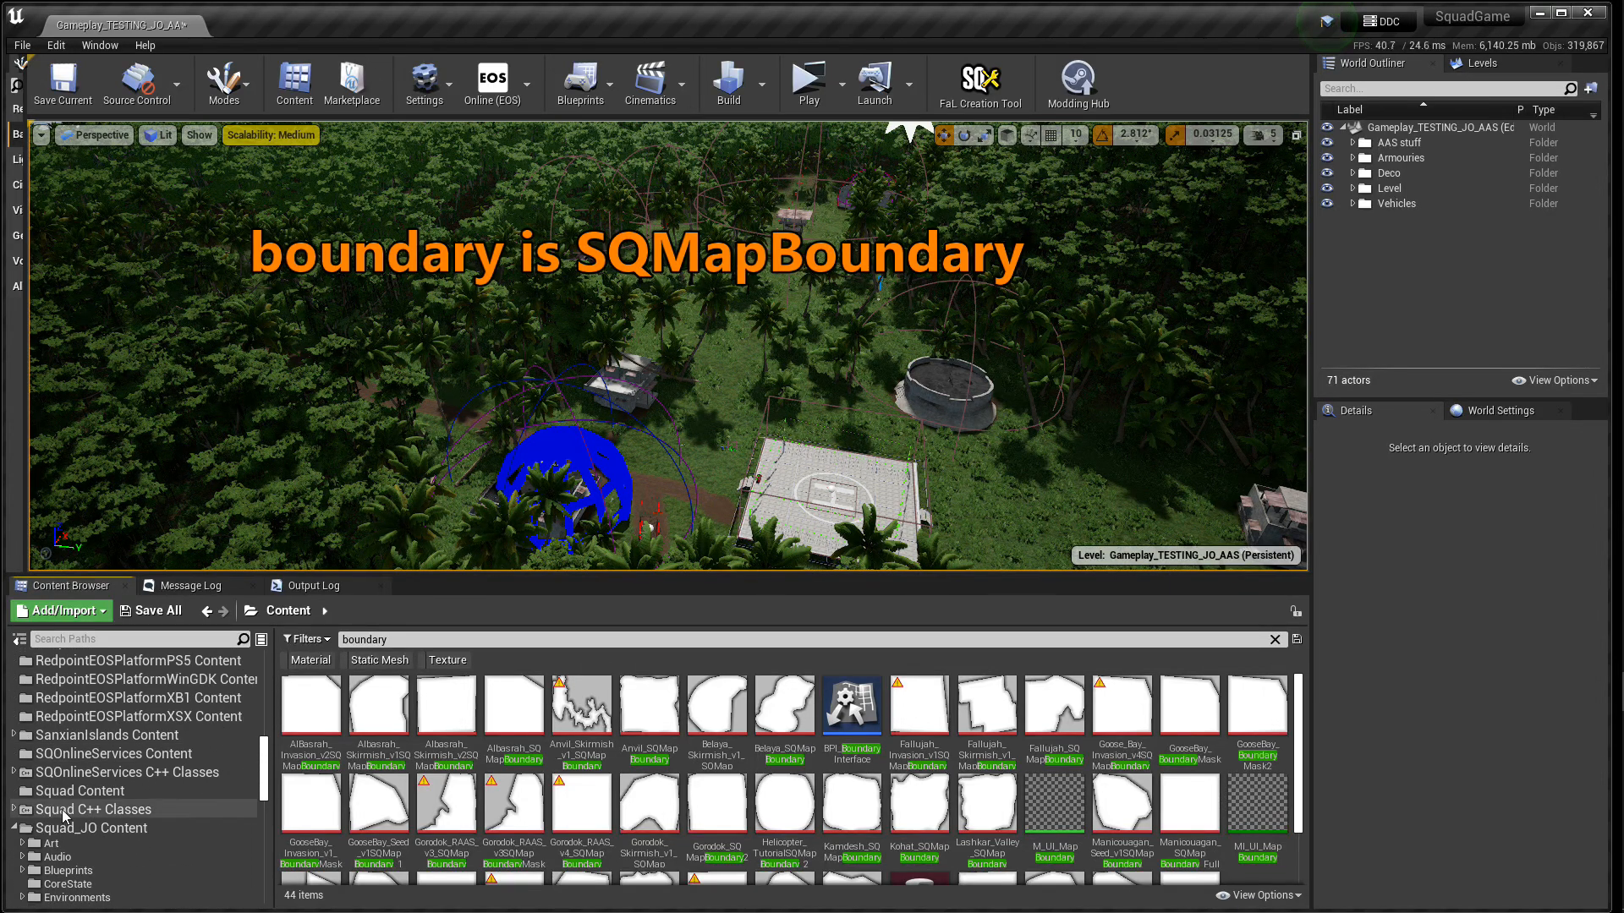
click(147, 815)
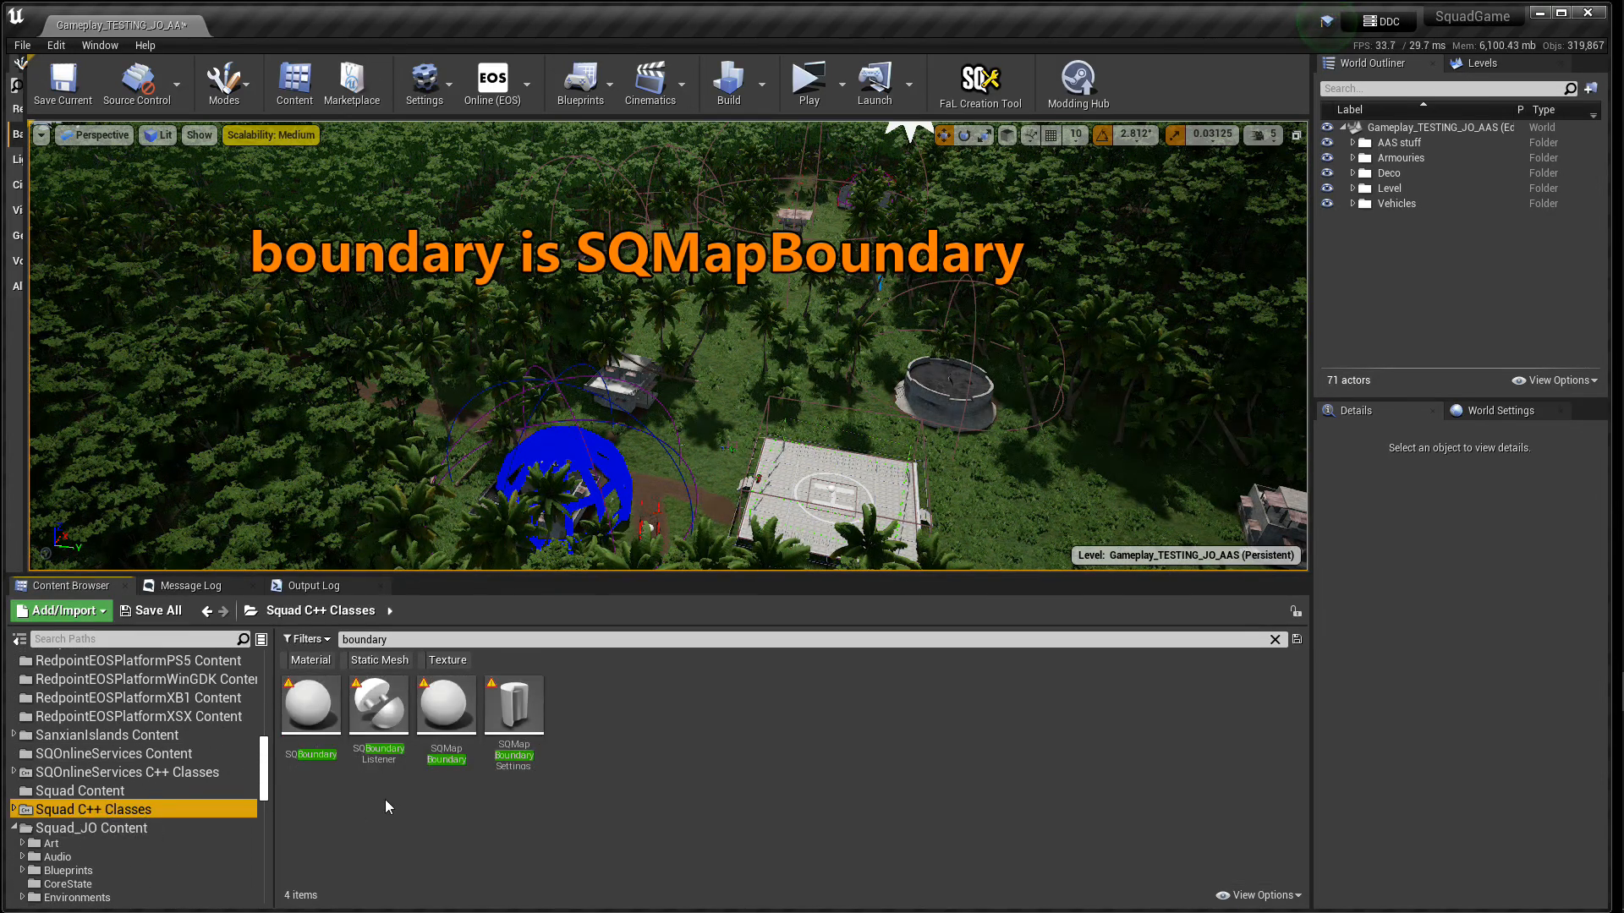
- Place an SQMapBoundary actor in the level and clear the asset search
mouse_move(446, 719)
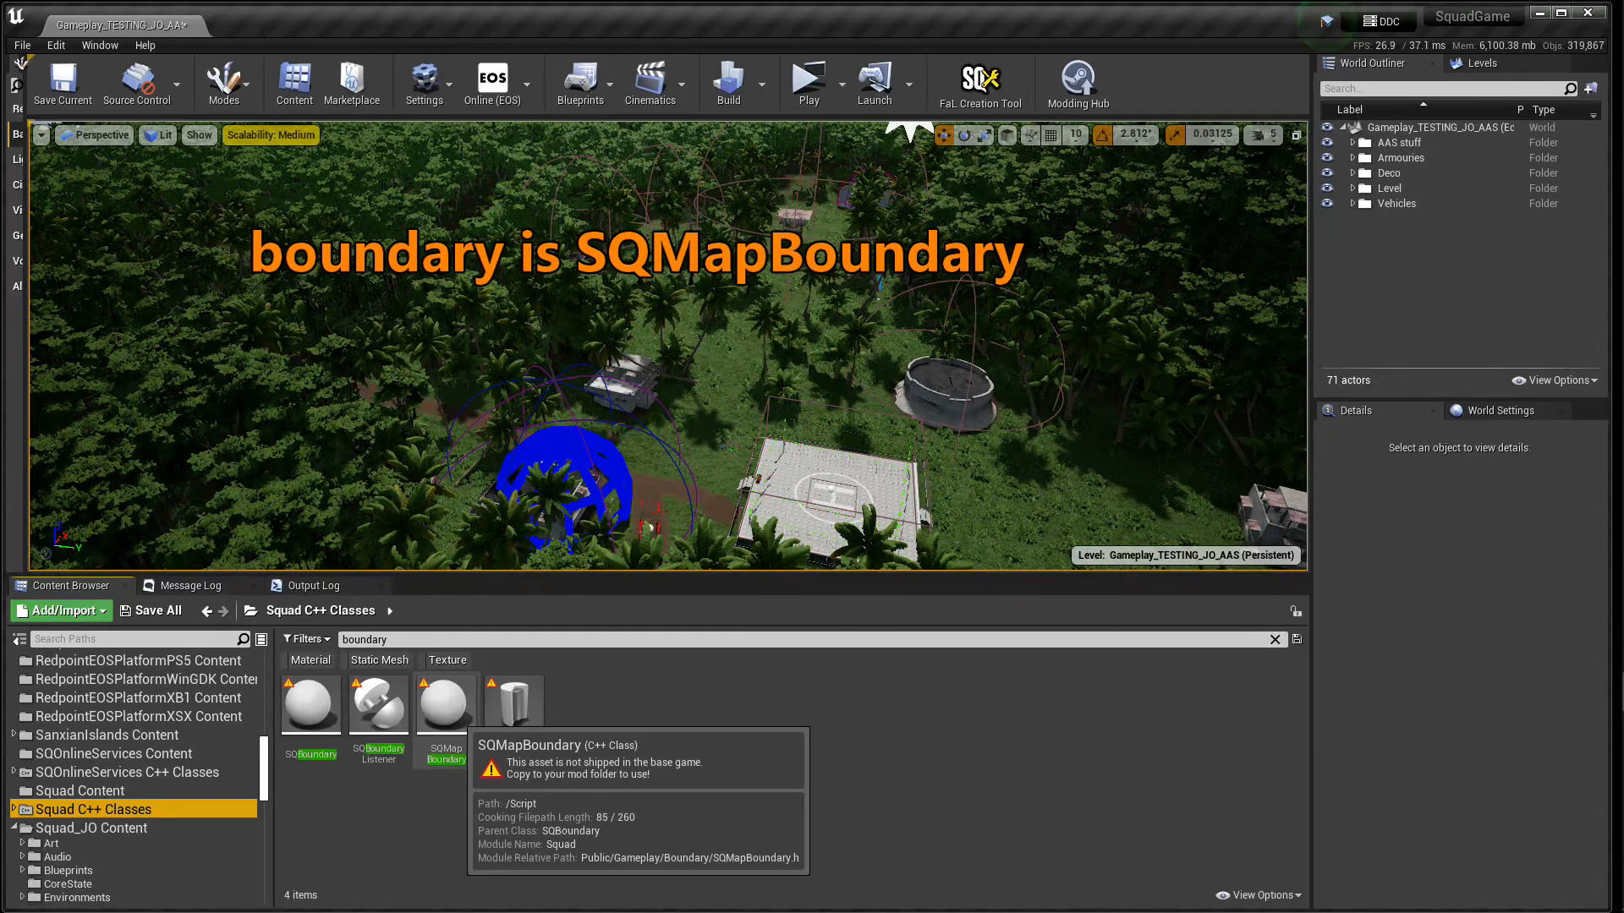
click(446, 719)
drag(446, 718, 750, 132)
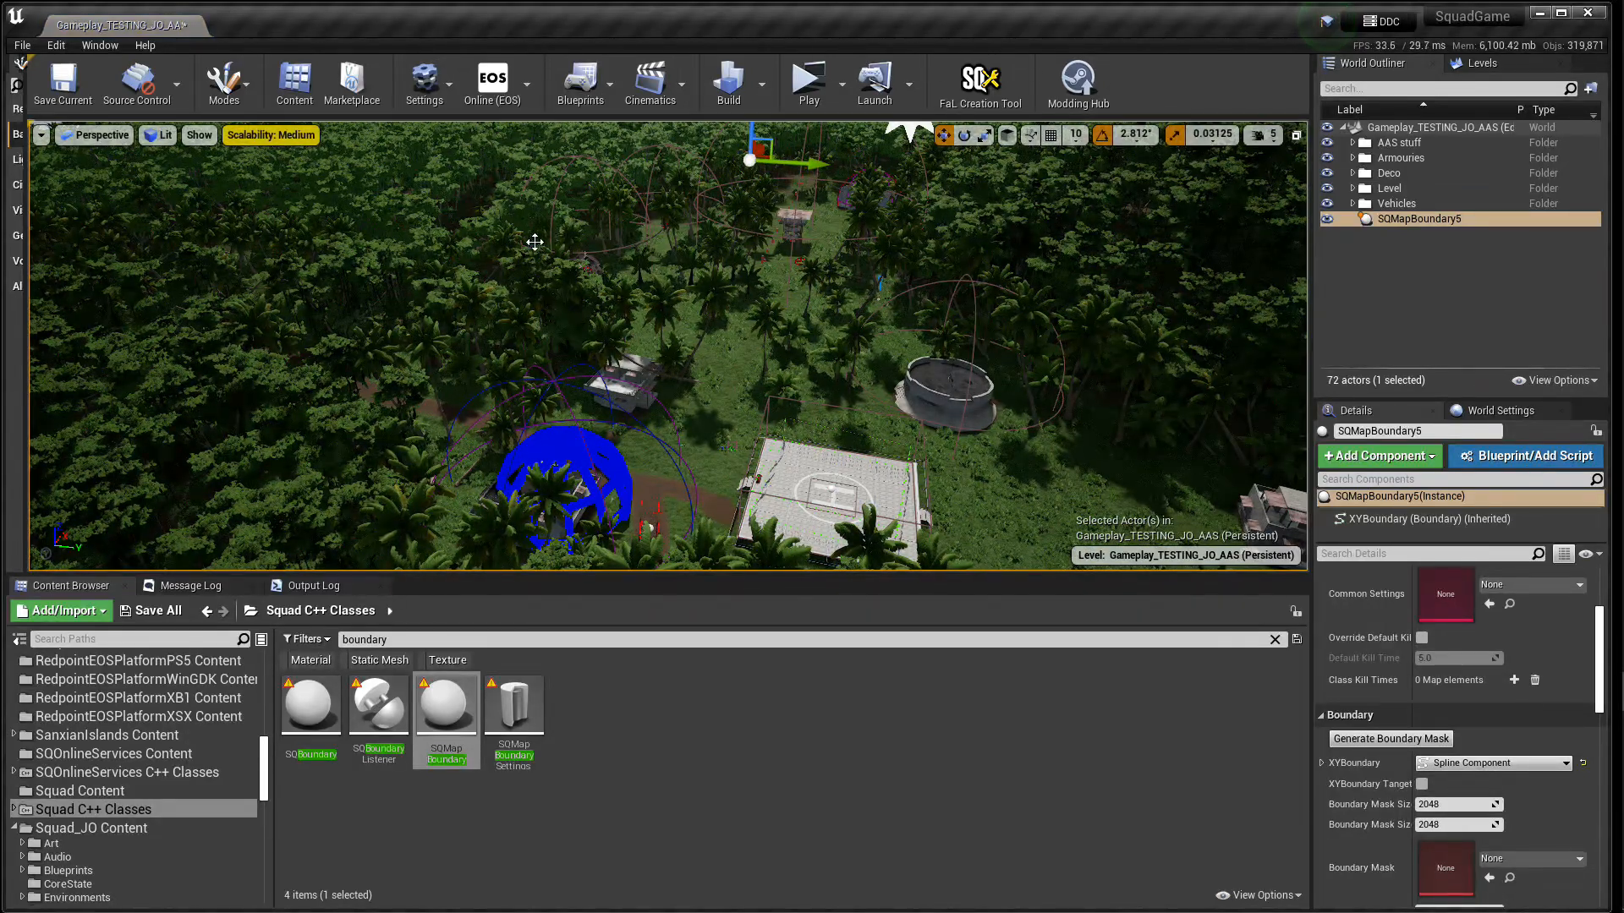
click(95, 136)
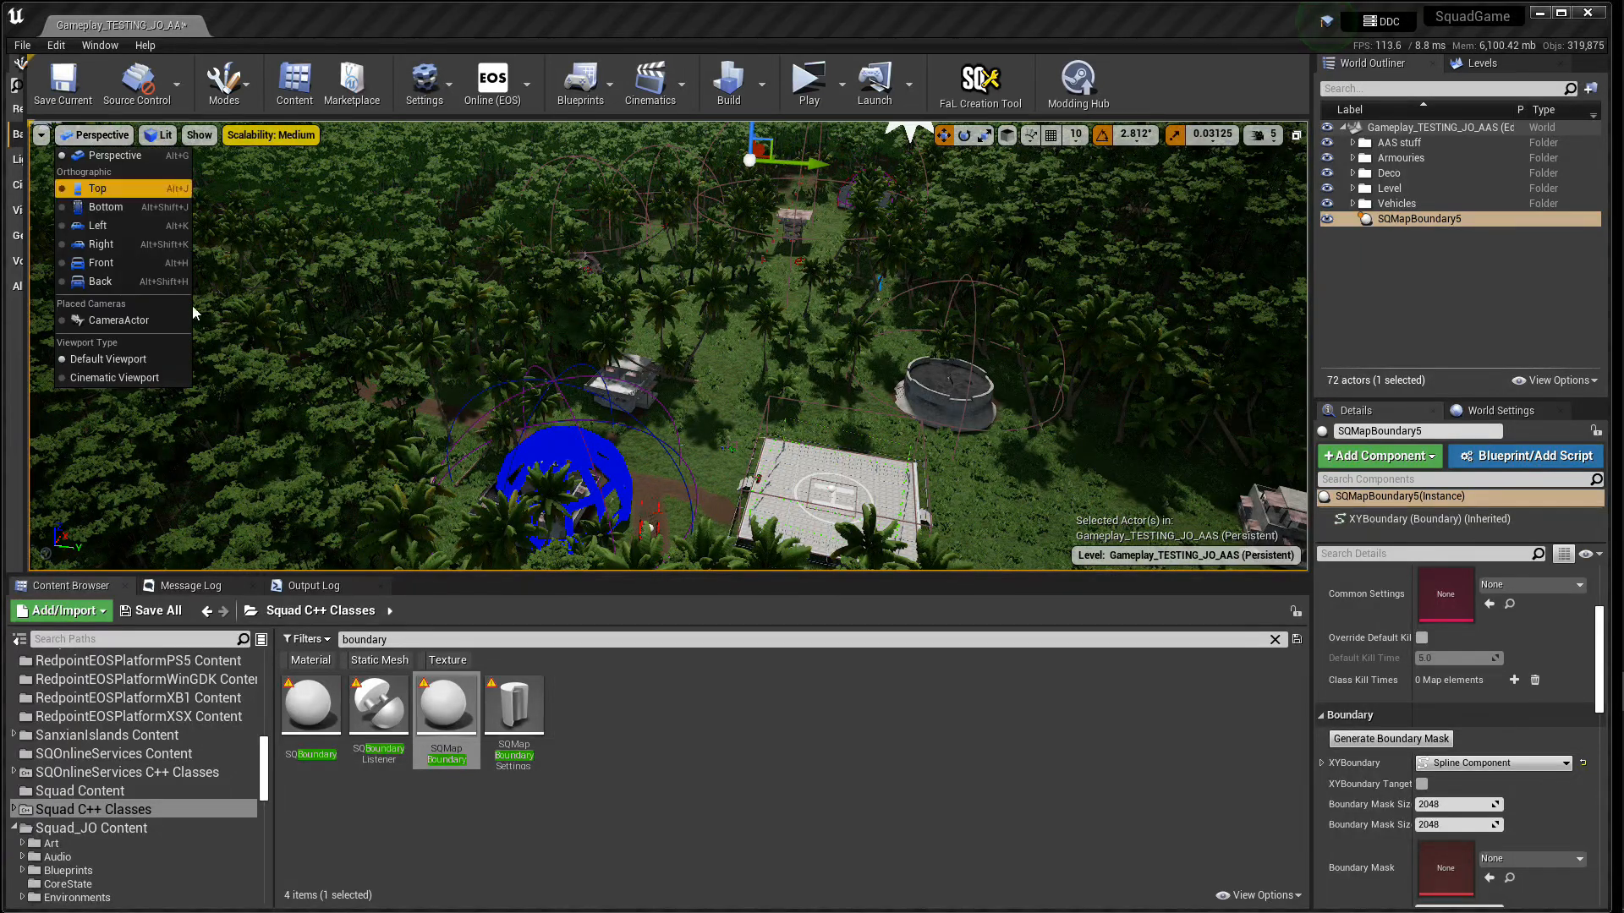
click(1275, 640)
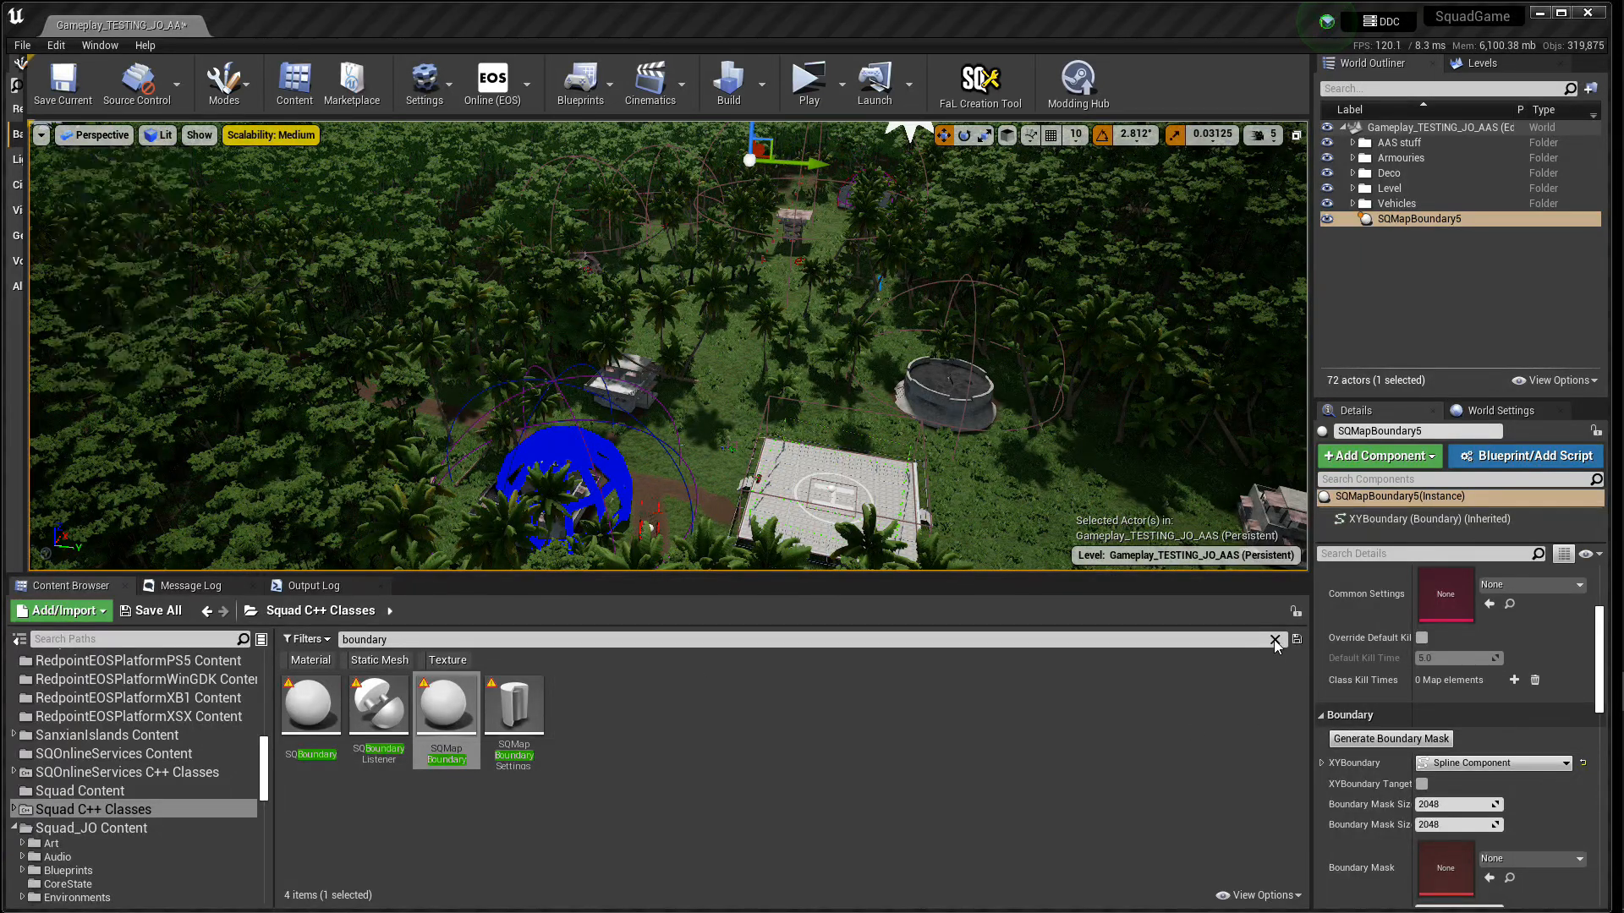
- Switch the viewport to the Top orthographic view and shrink the Content Browser to enlarge the viewport
click(94, 136)
click(93, 192)
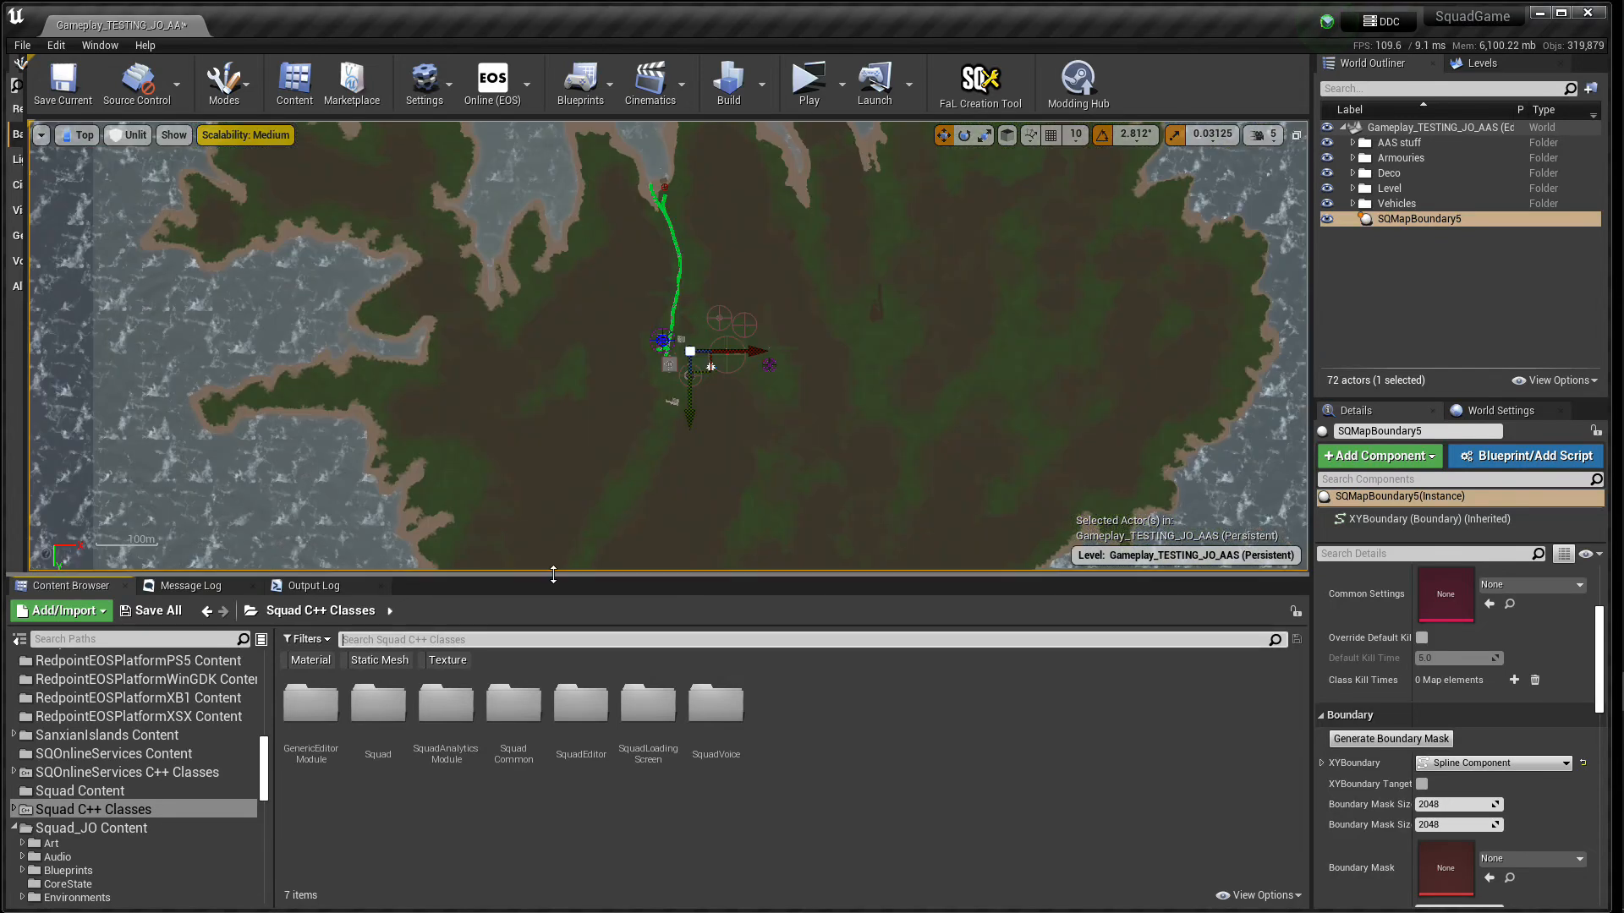
drag(551, 573, 554, 899)
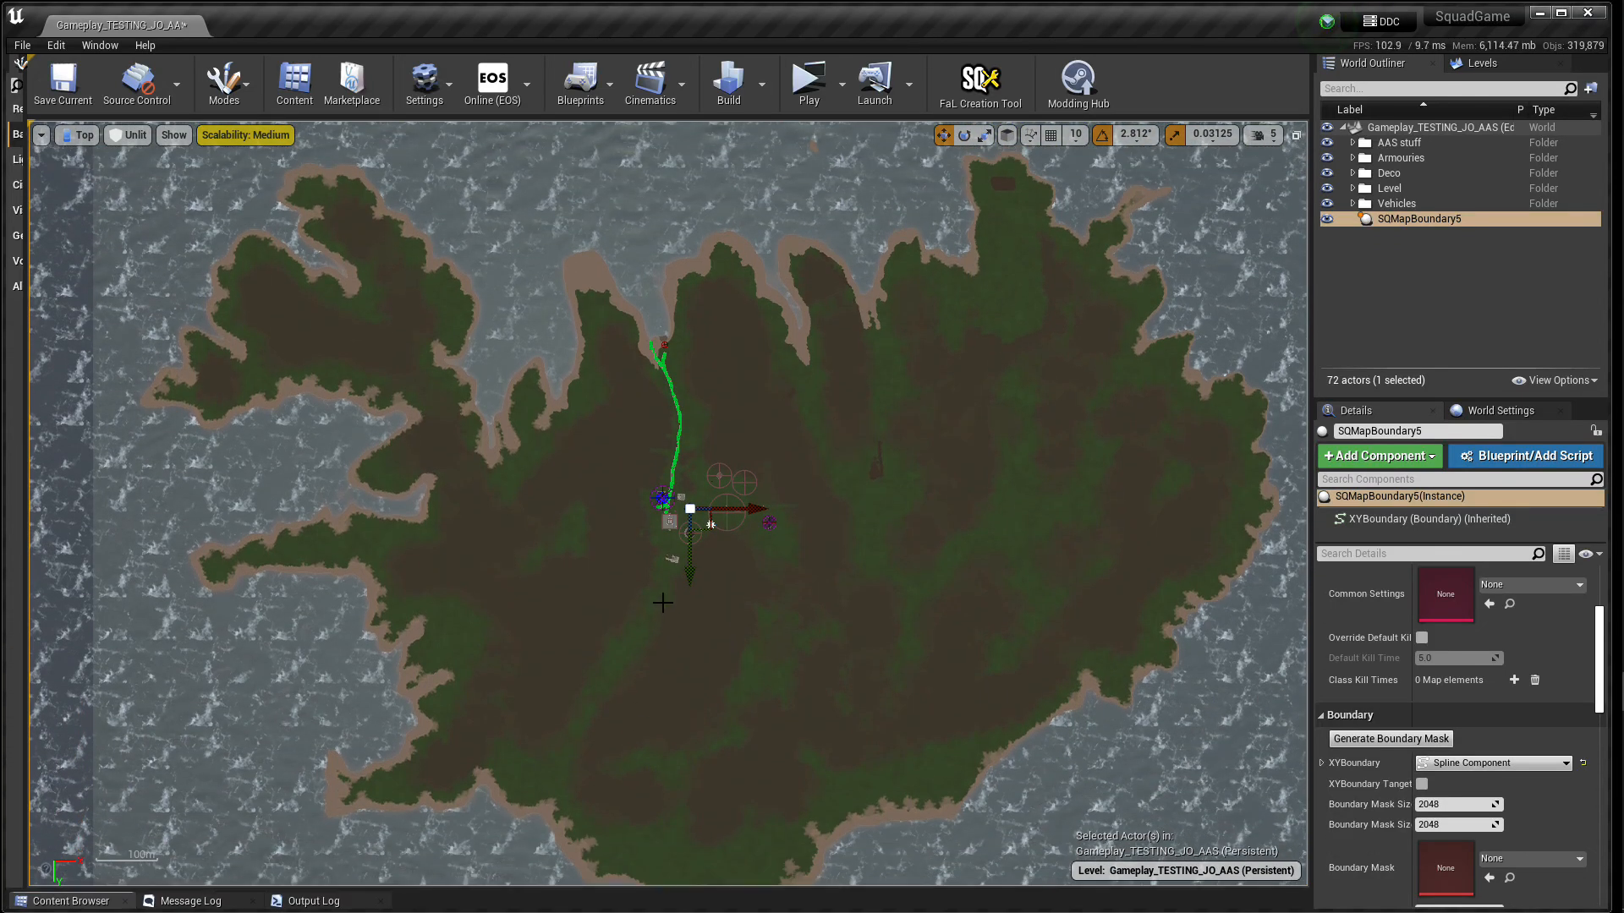
- Move the map boundary actor to the shoreline northwest of the base, at the northwest corner of the intended zone
scroll(669, 516, up, 3)
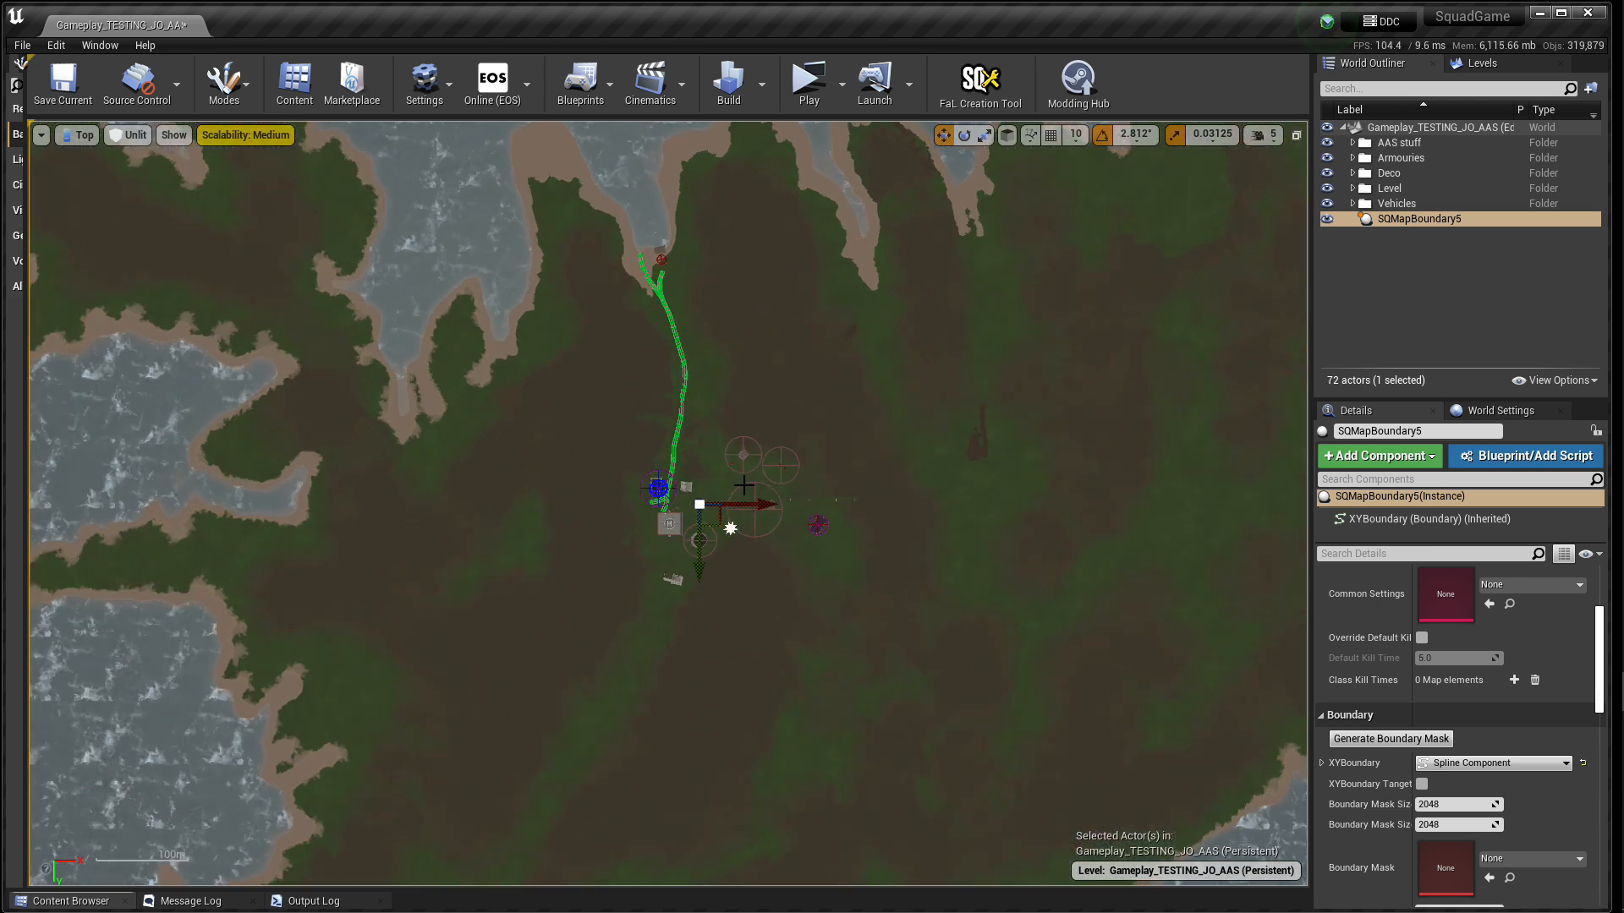
drag(717, 527, 512, 378)
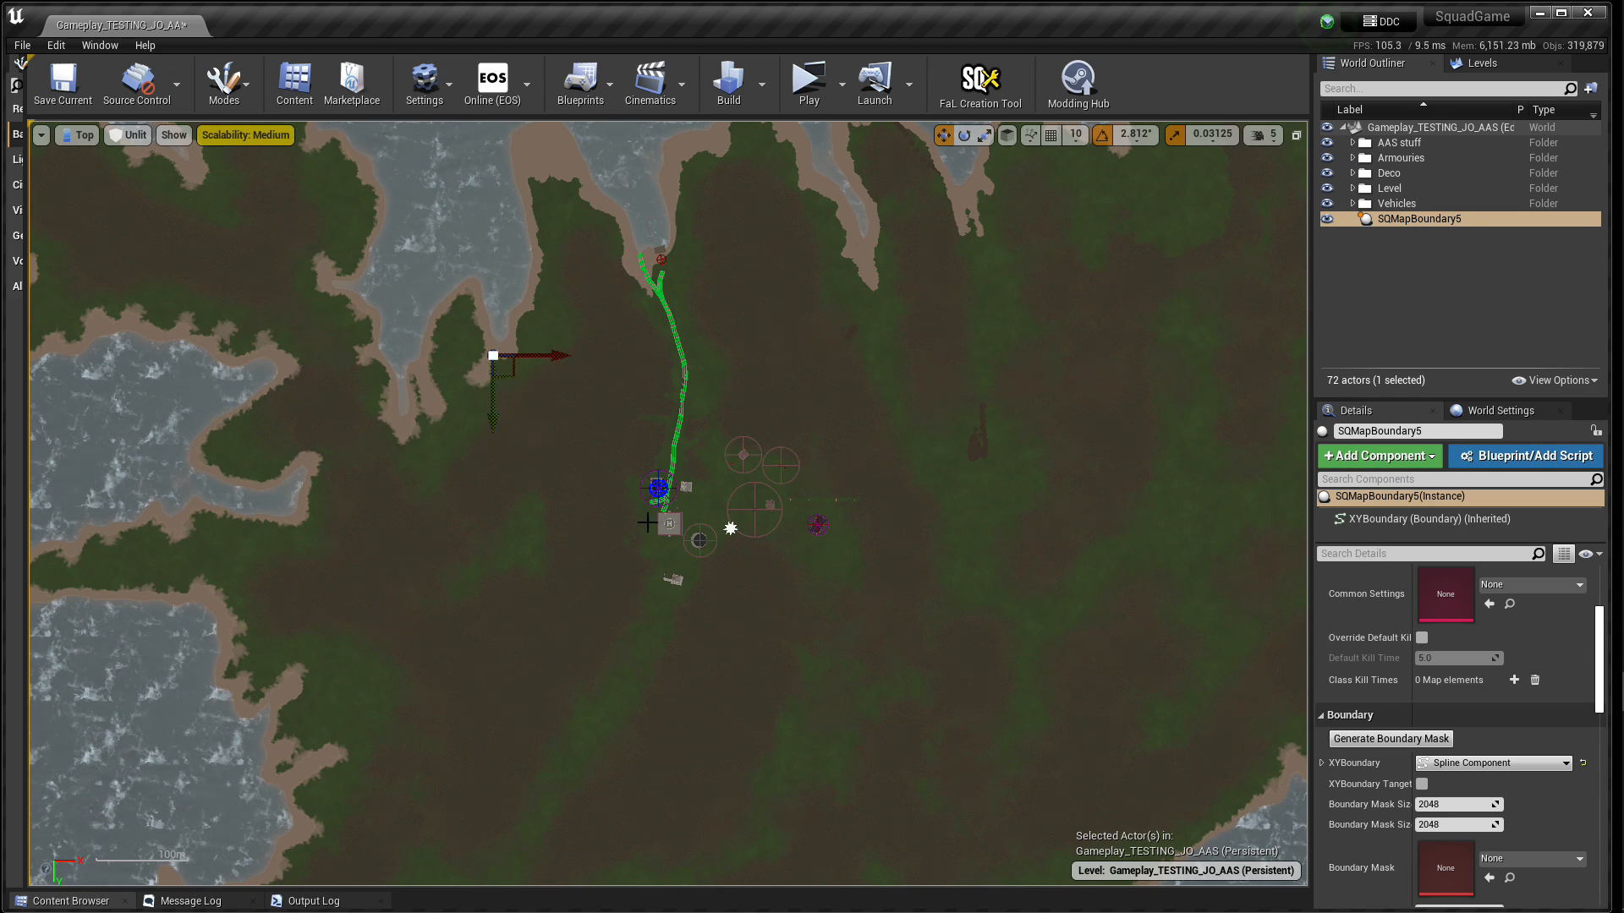
- Select the end point of the boundary's short spline and move it far east to form the zone's straight northern edge
scroll(518, 391, up, 8)
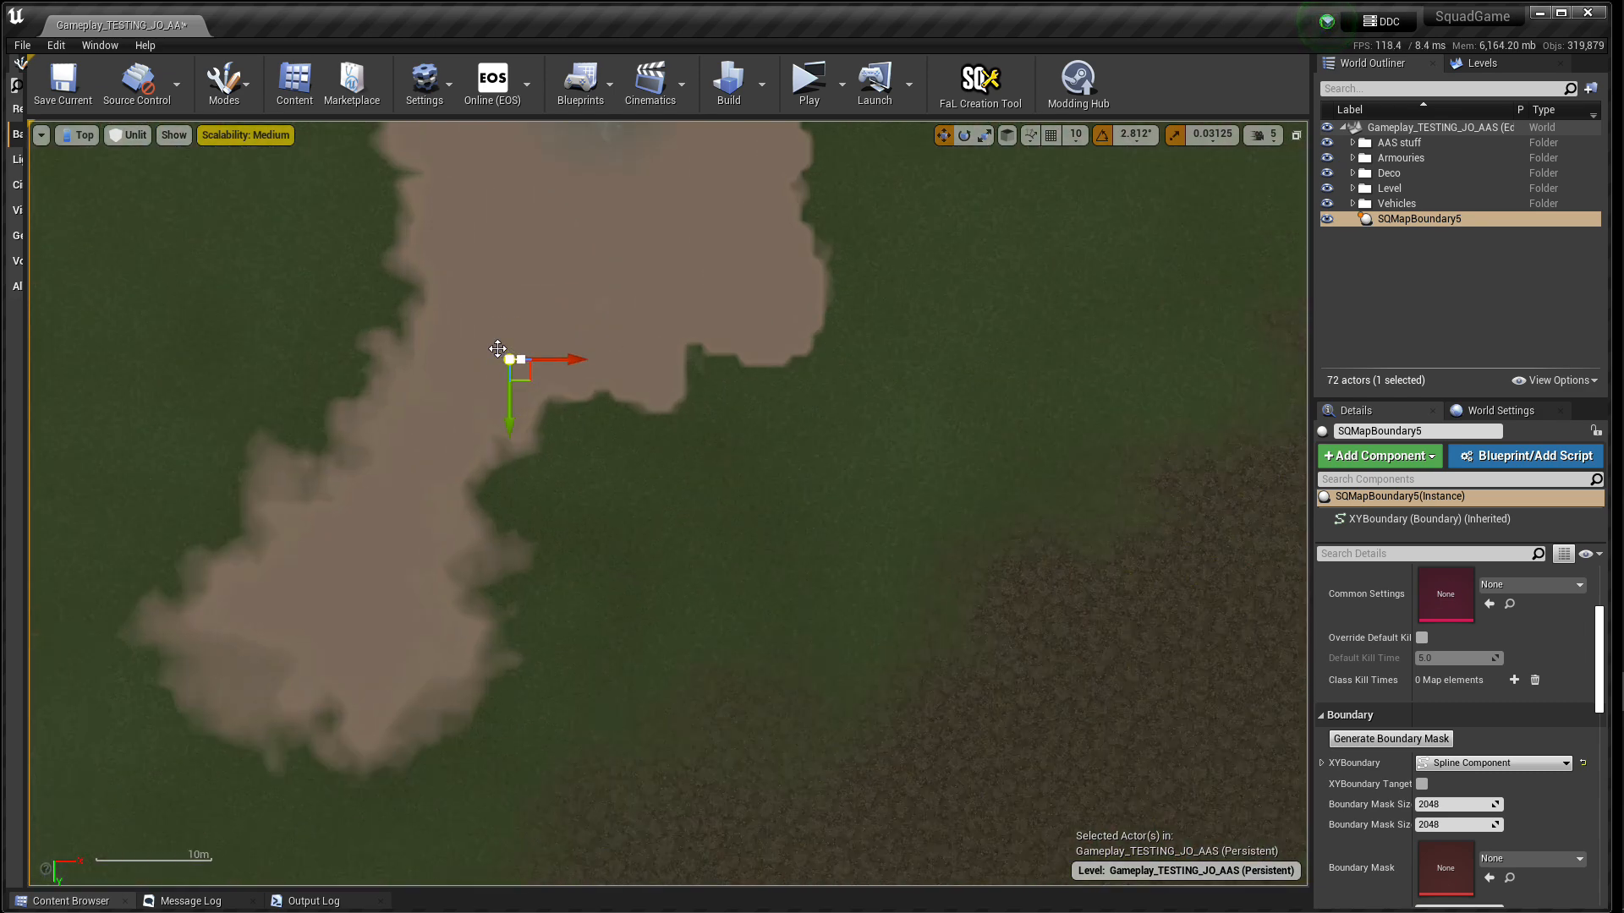
scroll(516, 360, up, 6)
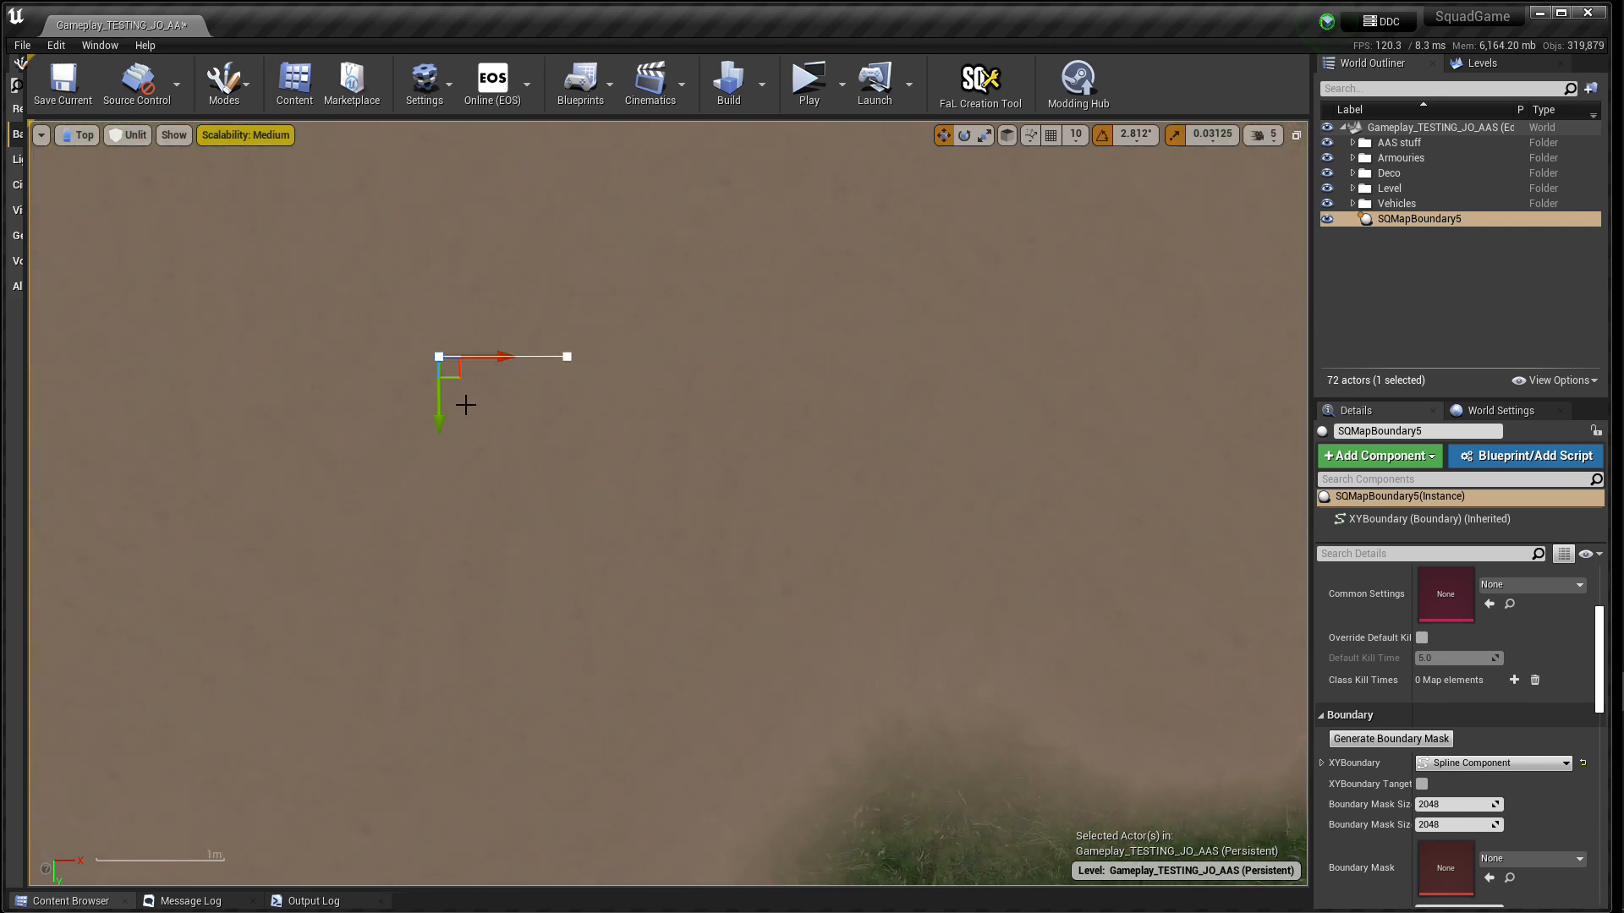
click(567, 356)
key(ctrl+w)
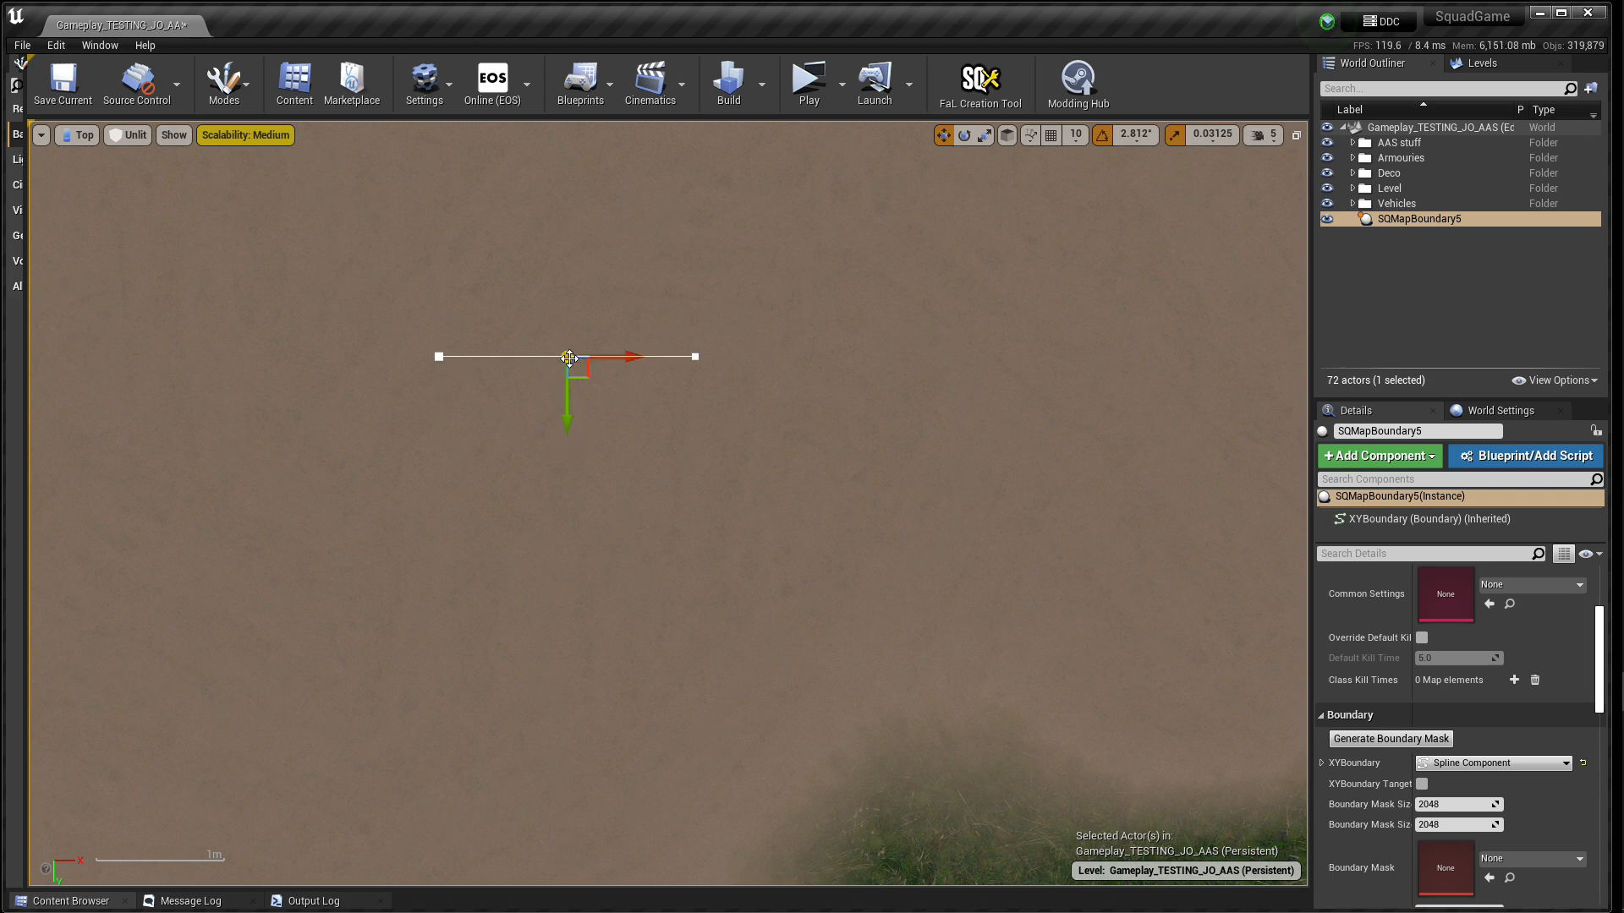
scroll(578, 512, down, 4)
scroll(576, 522, down, 10)
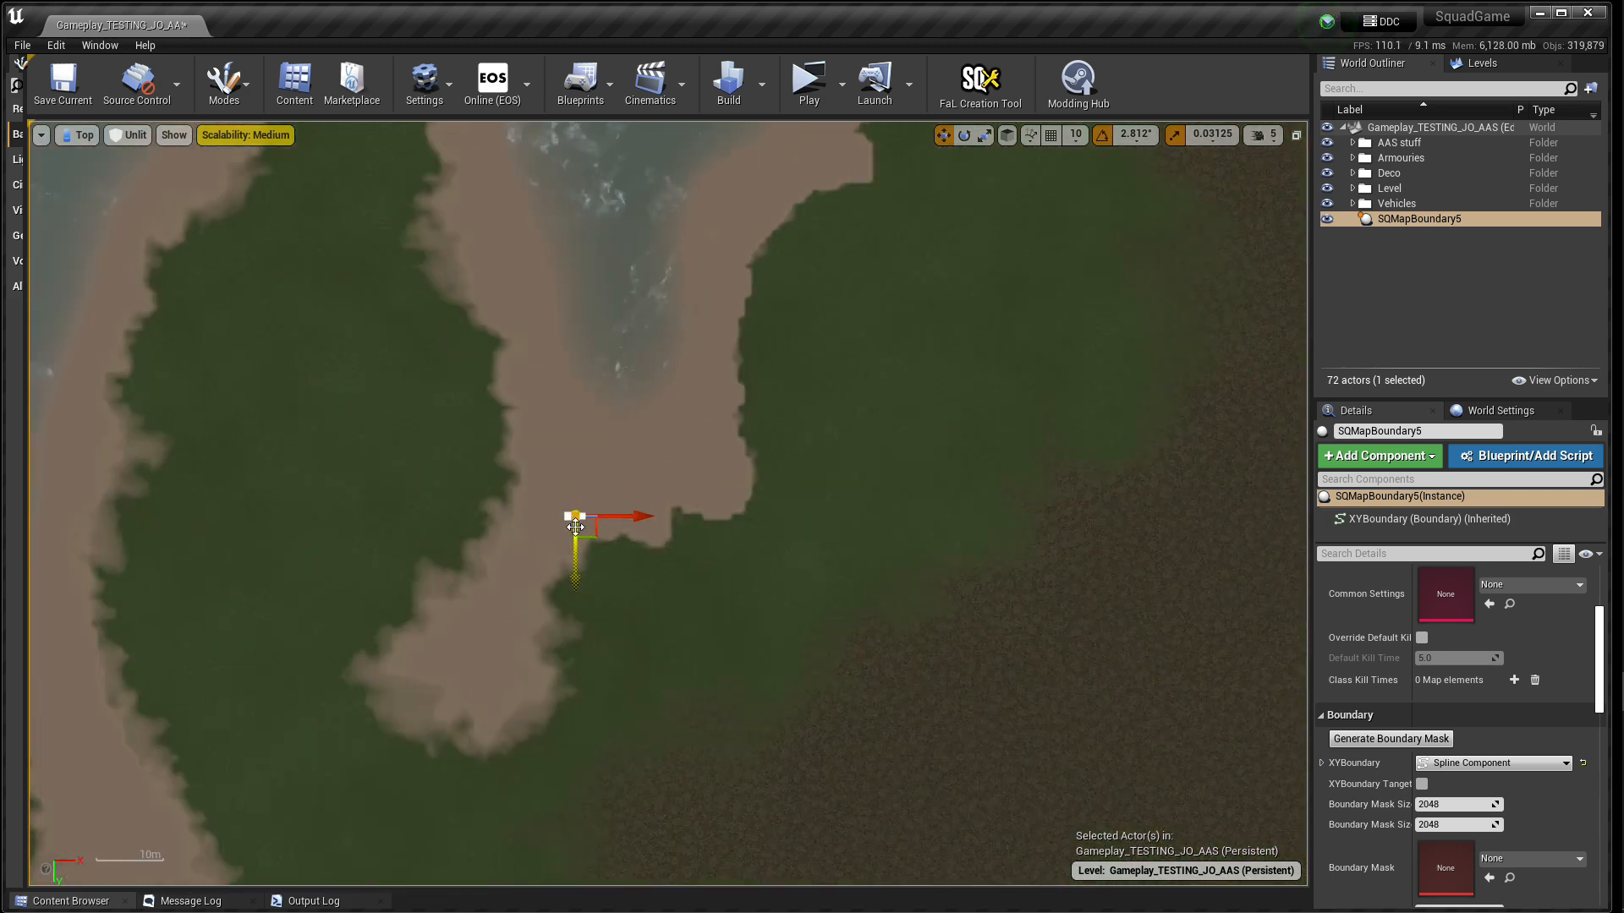
scroll(620, 595, down, 2)
drag(620, 595, 450, 375)
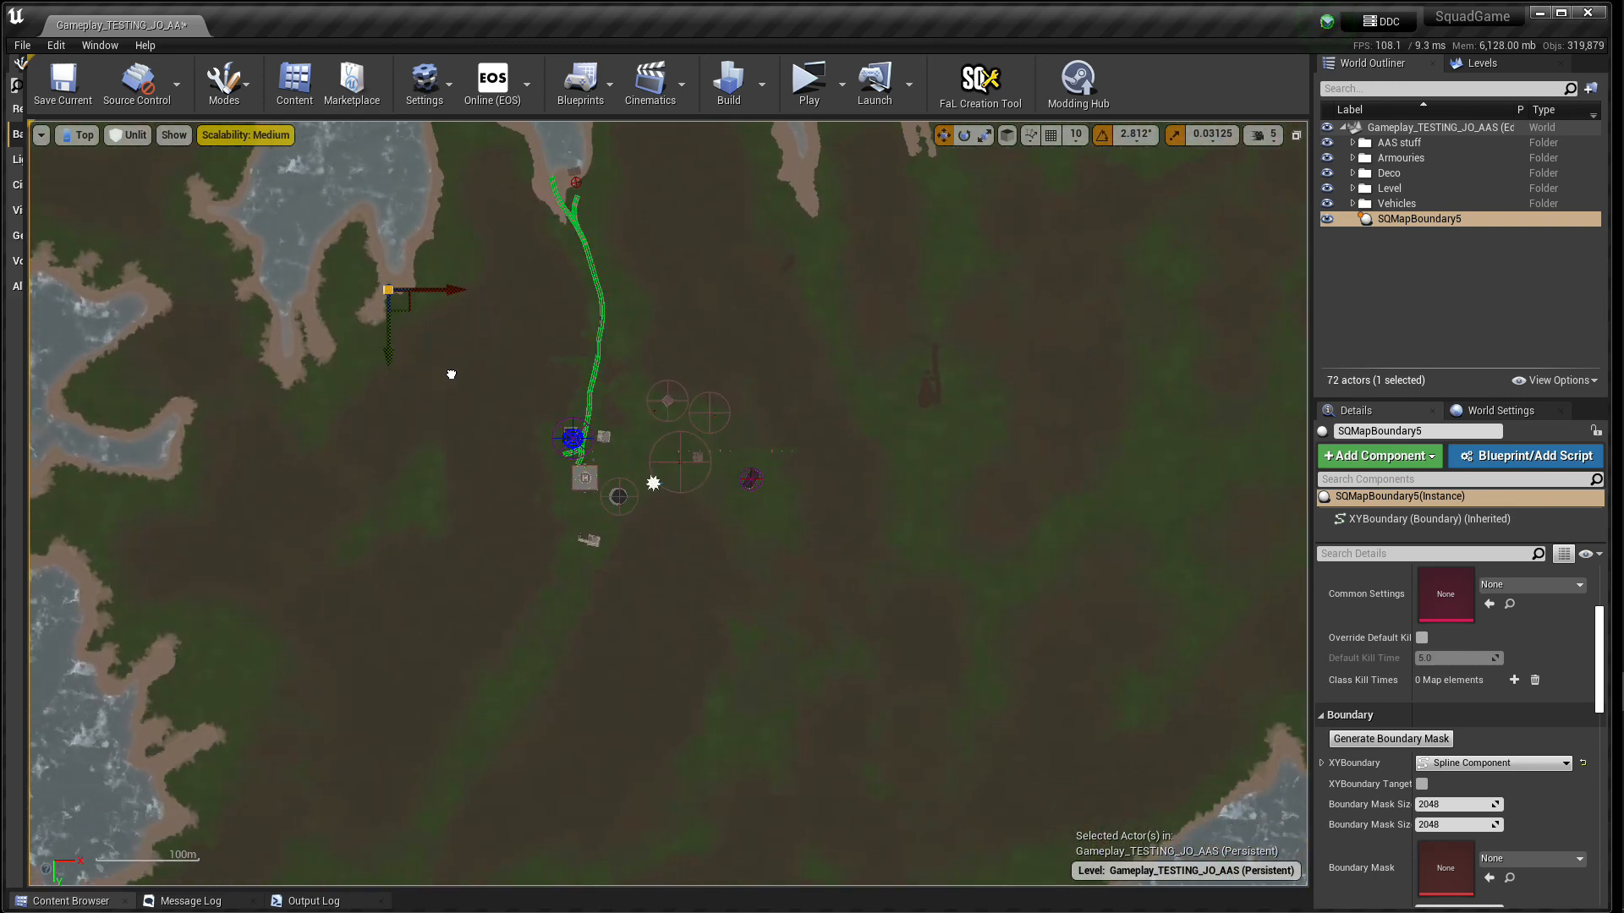
drag(452, 292, 970, 314)
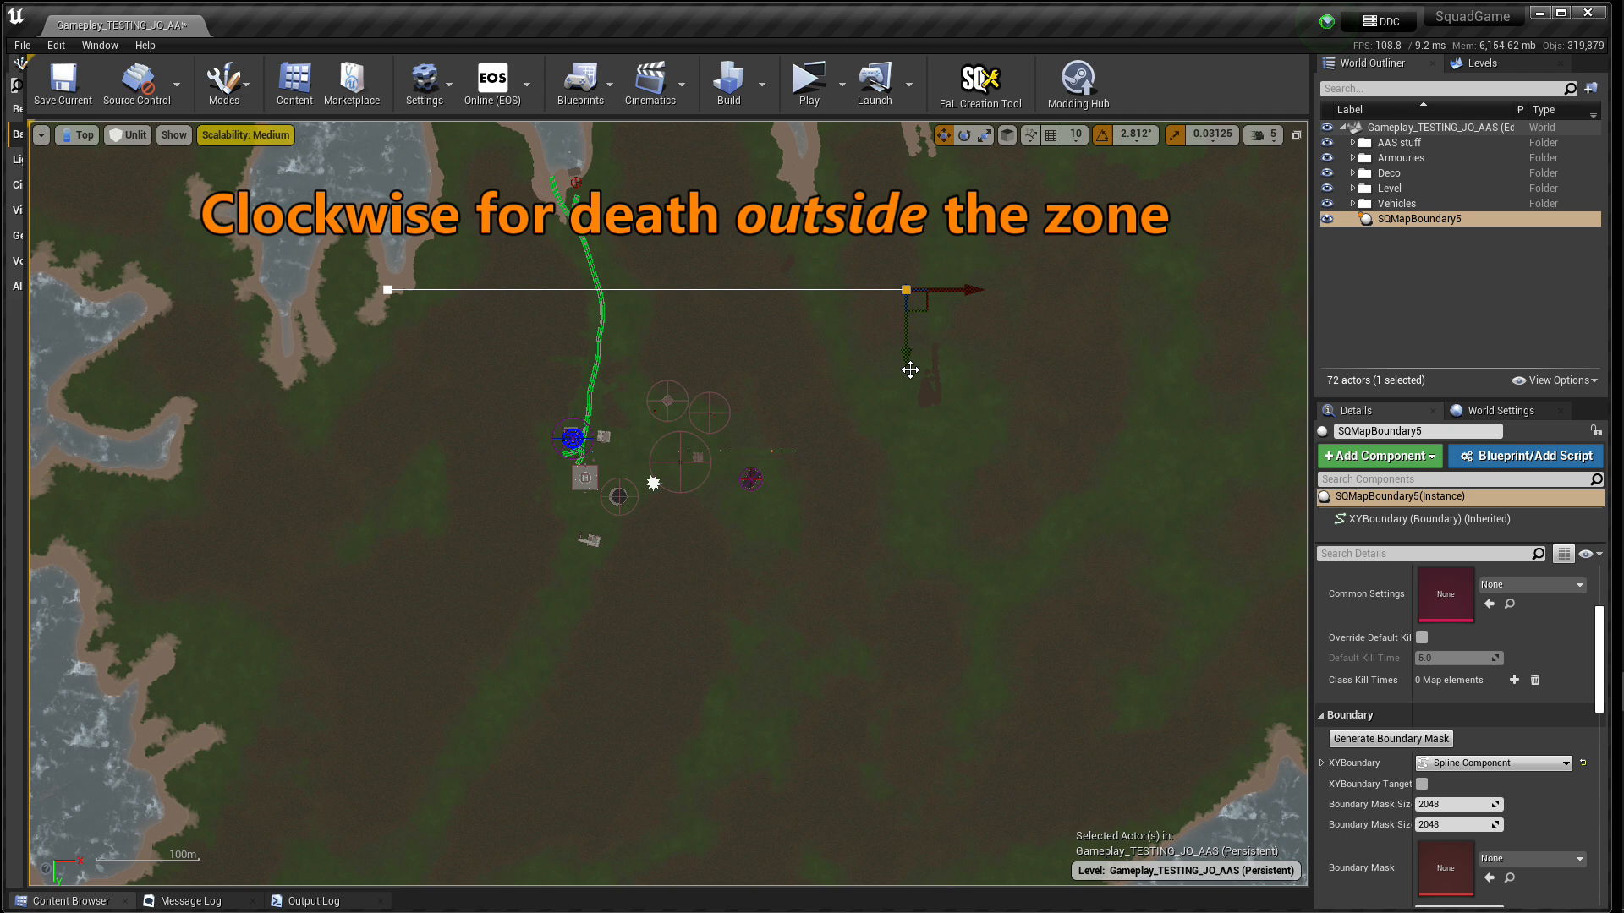
- Extend the spline clockwise with southeast and southwest corner points so the boundary loops around the play area
drag(907, 353, 875, 549)
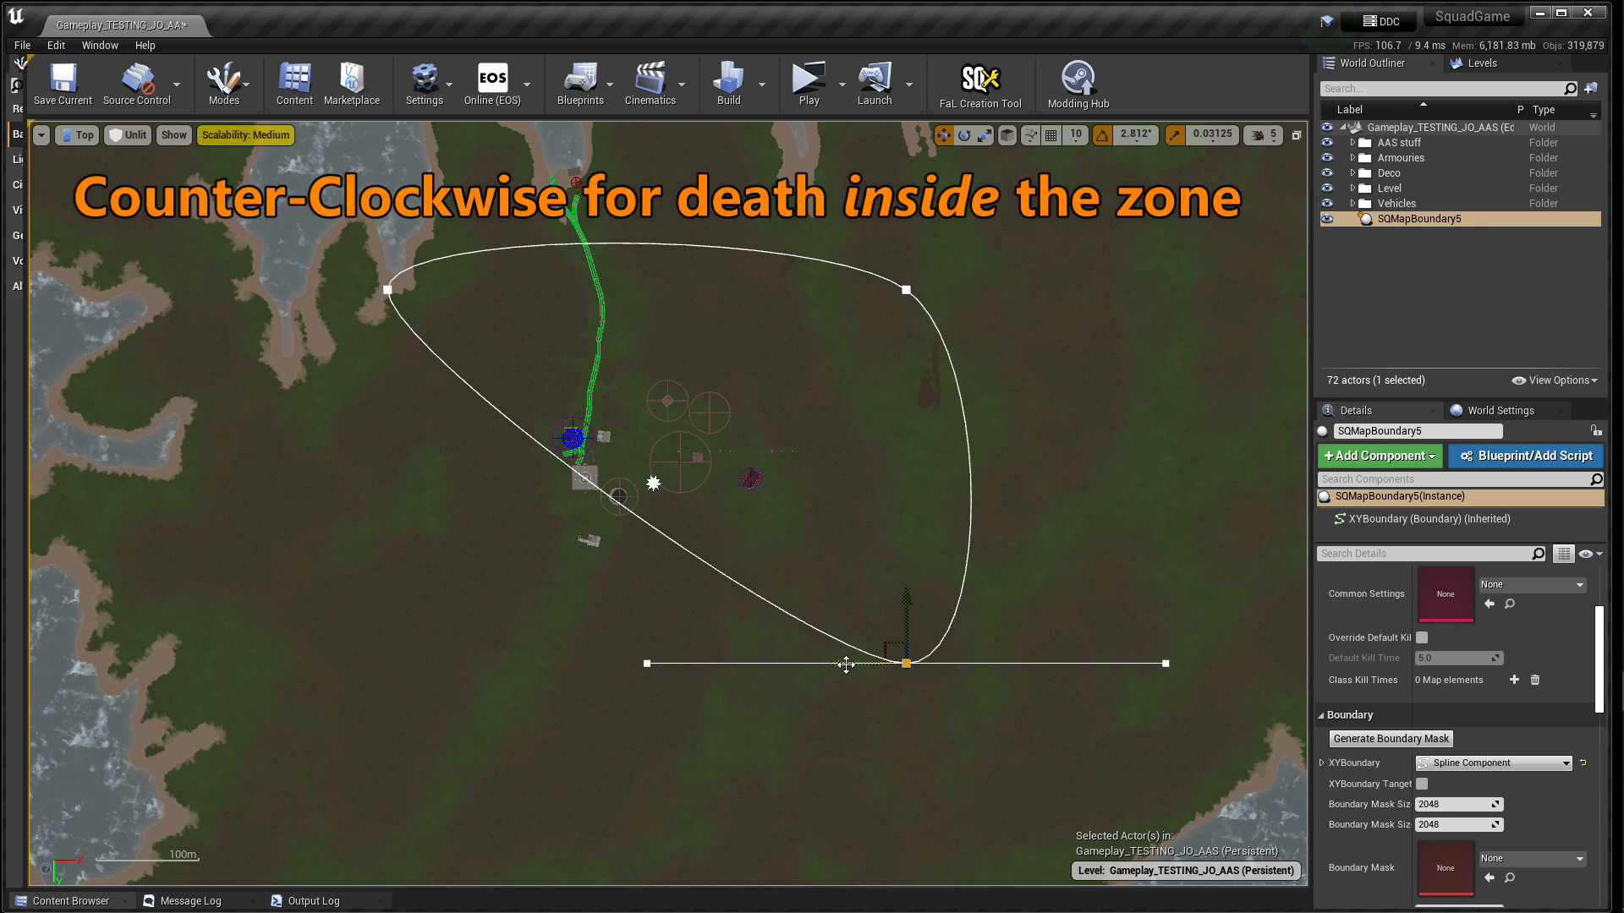
drag(872, 663, 372, 665)
drag(495, 668, 490, 670)
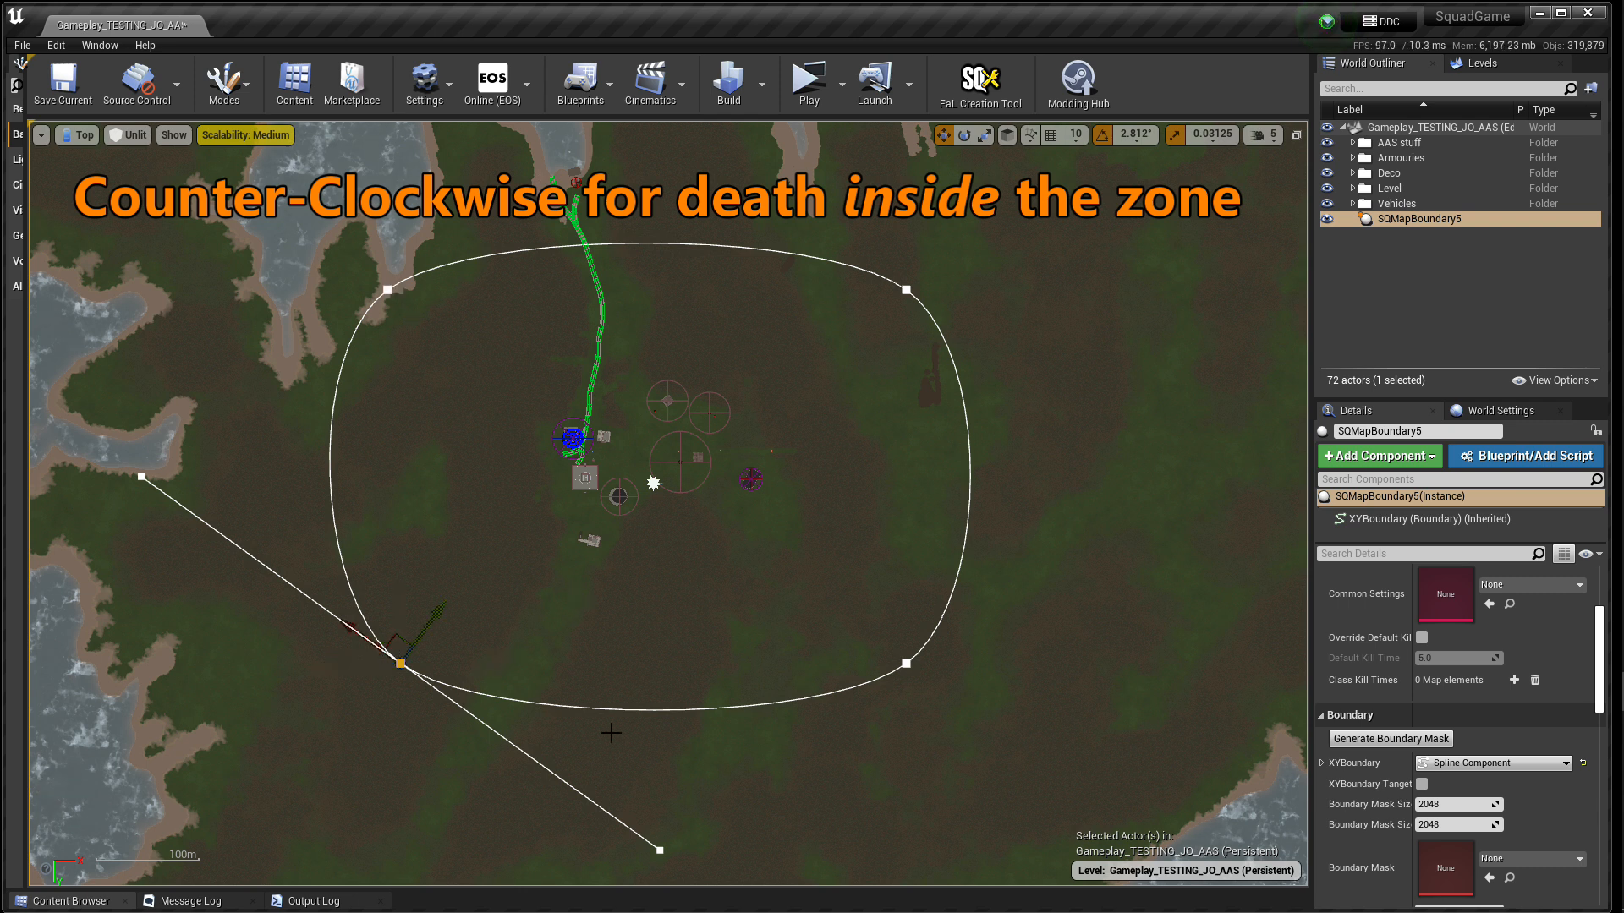
- Set the boundary spline's northwest corner point to the Linear type
click(387, 290)
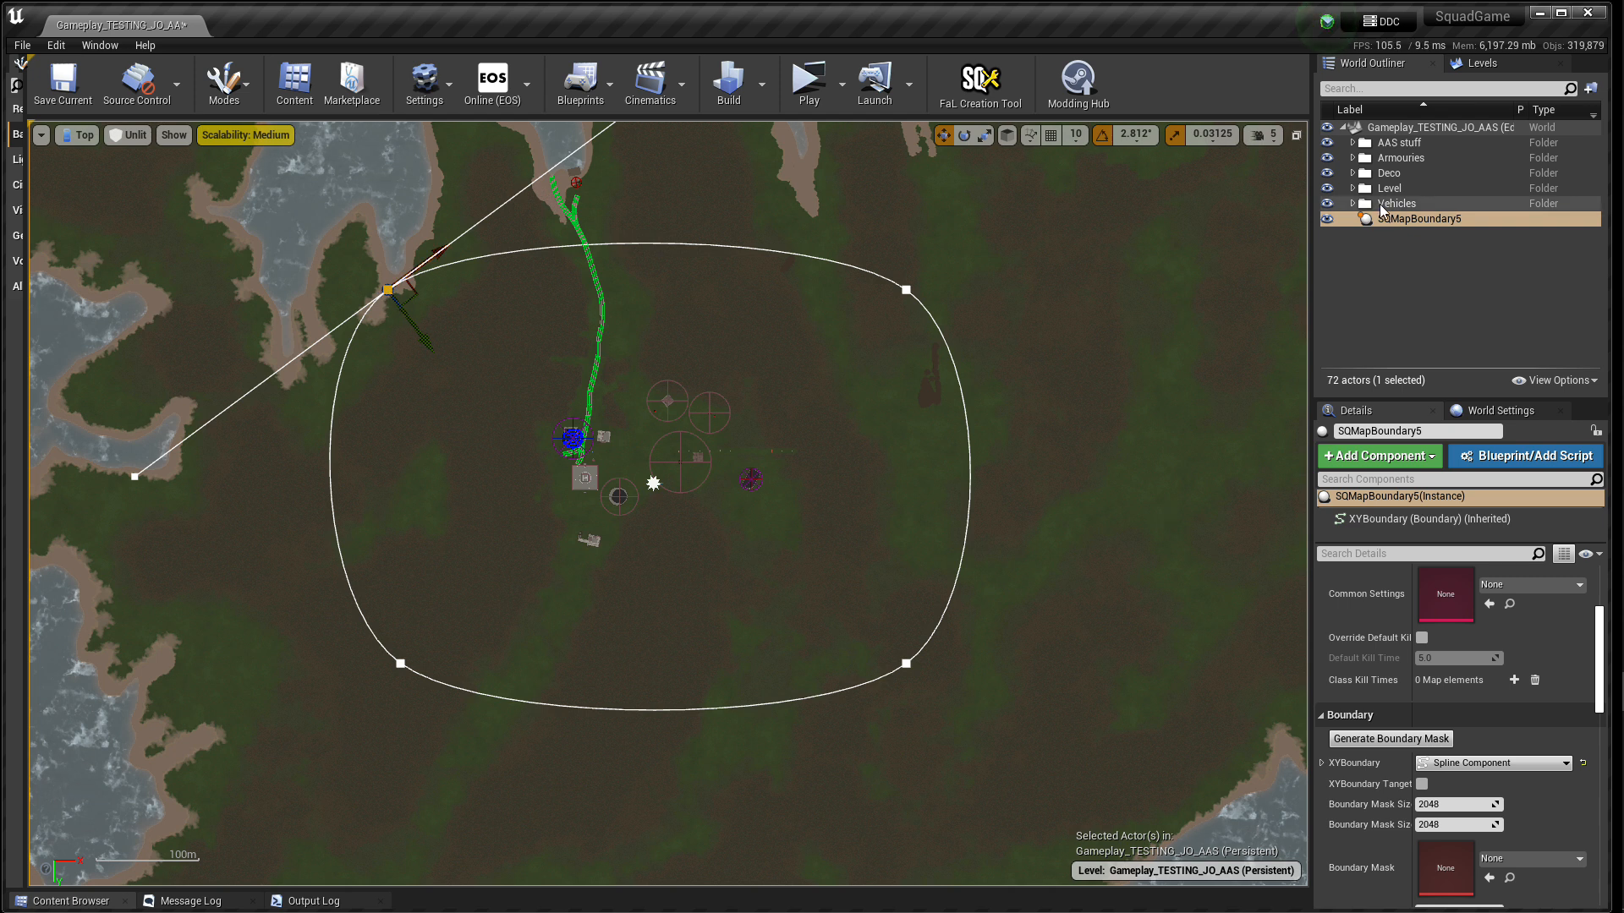
click(1374, 521)
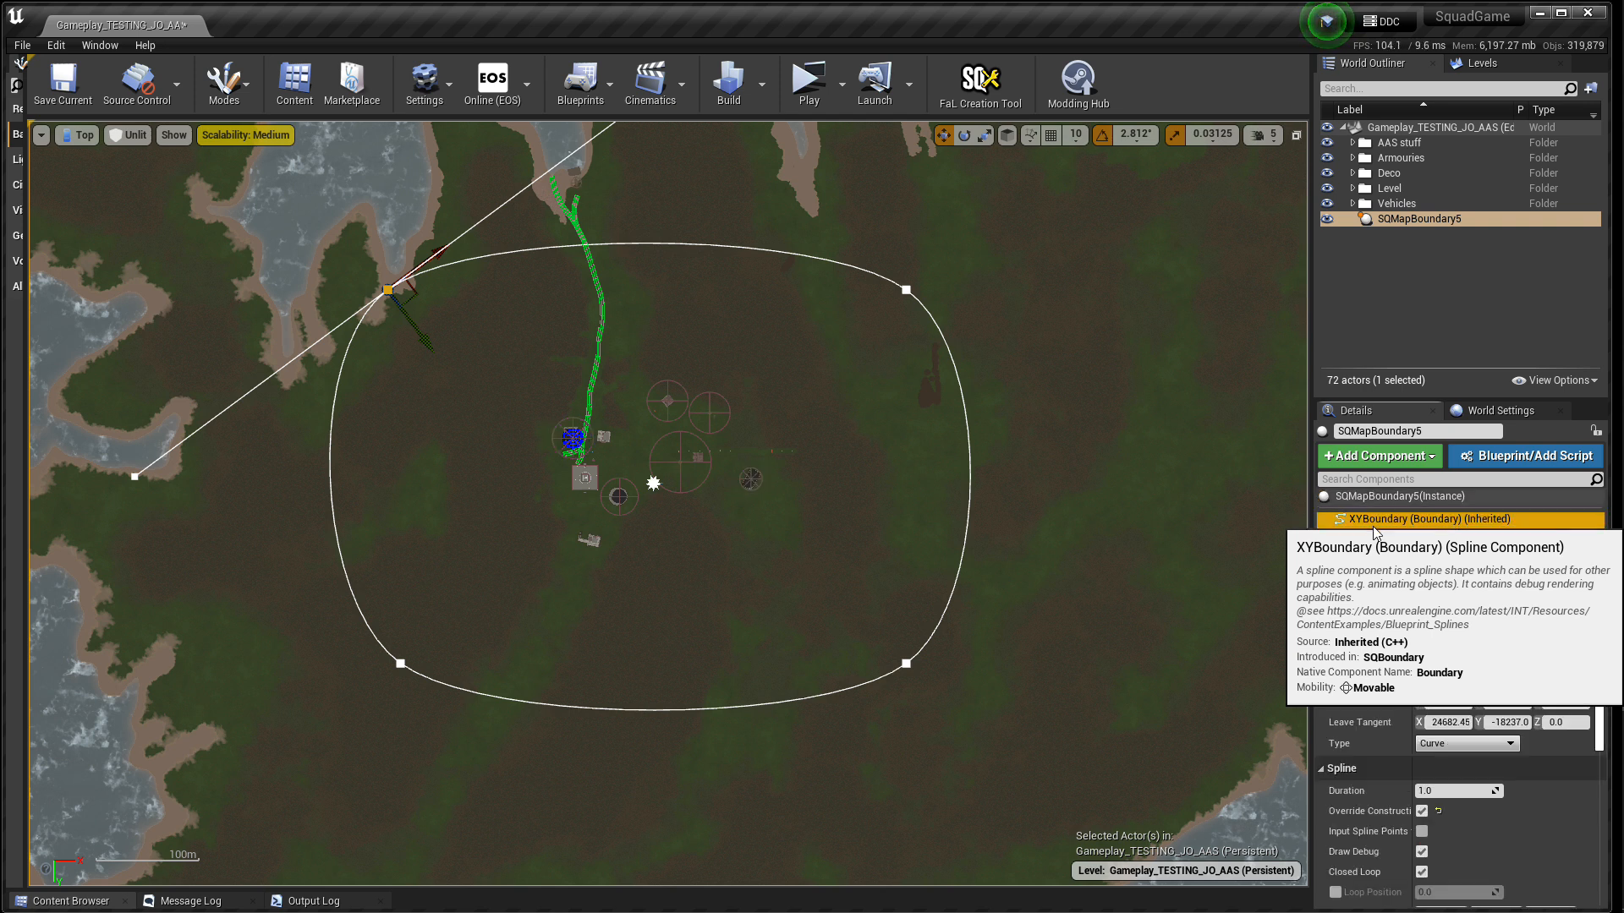
click(1434, 744)
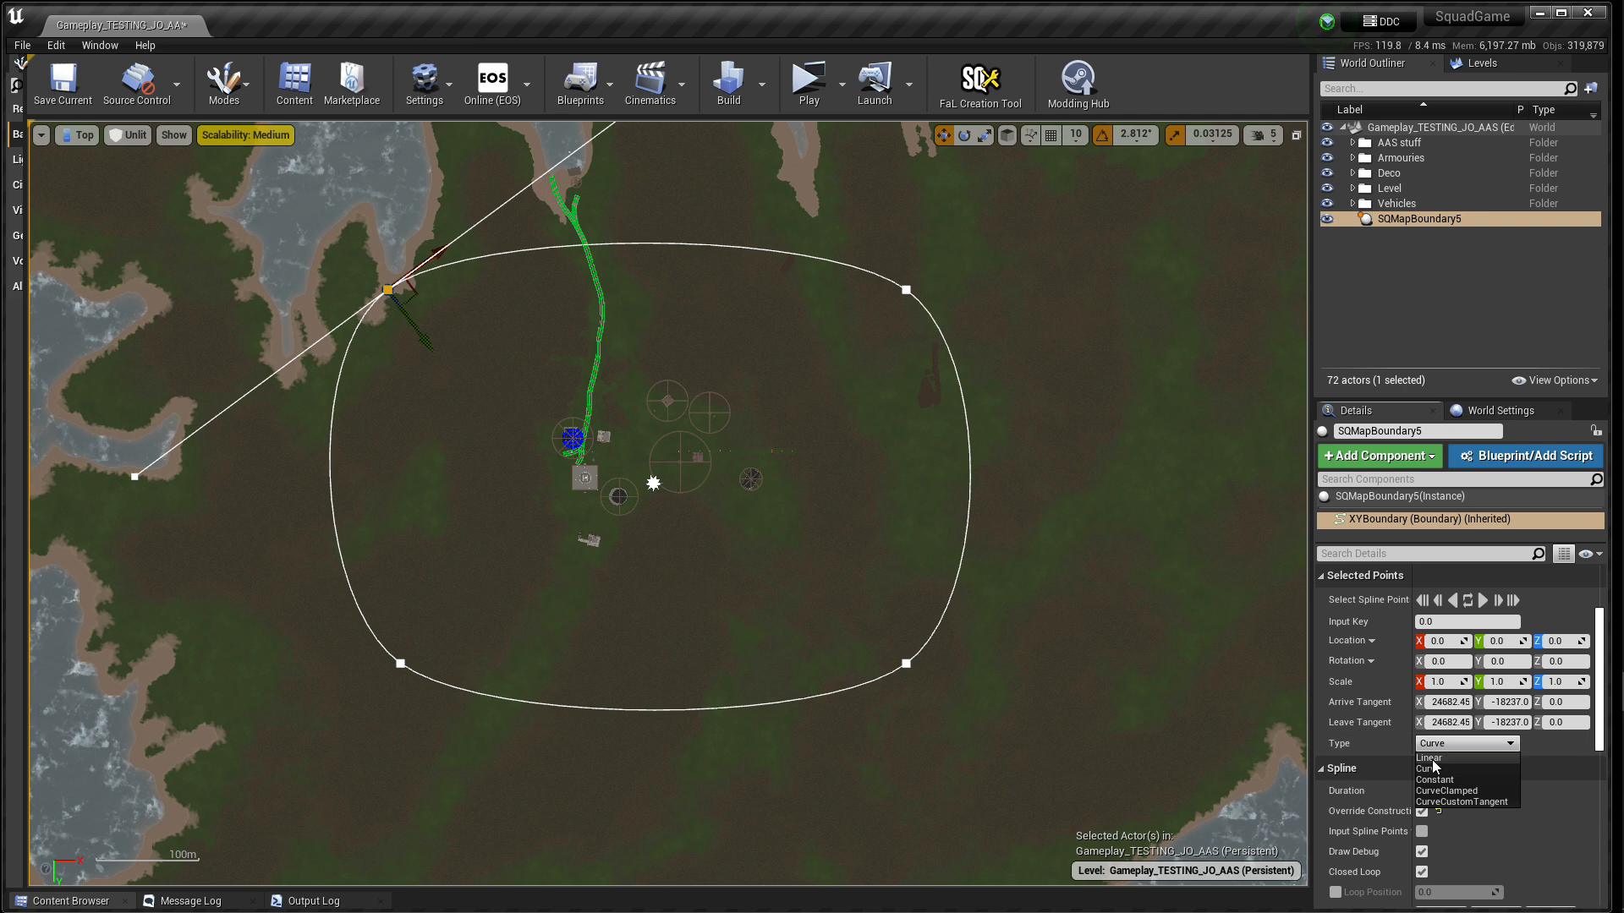
click(1433, 759)
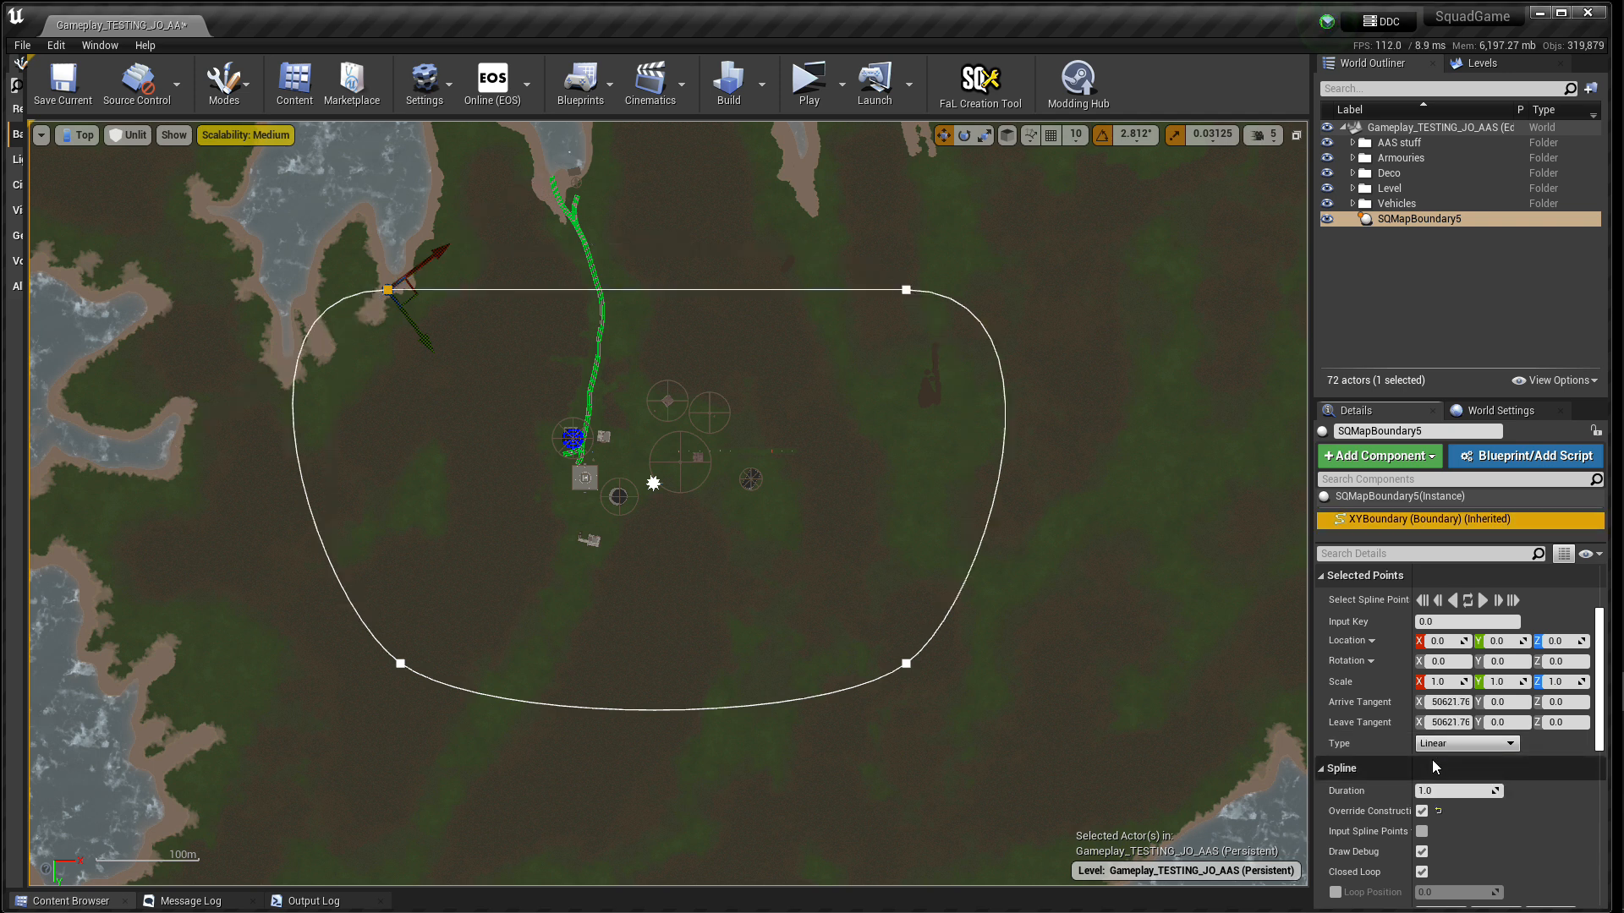
- Change the northeast corner point of the boundary spline to Linear so the eastern edge runs straight
click(906, 290)
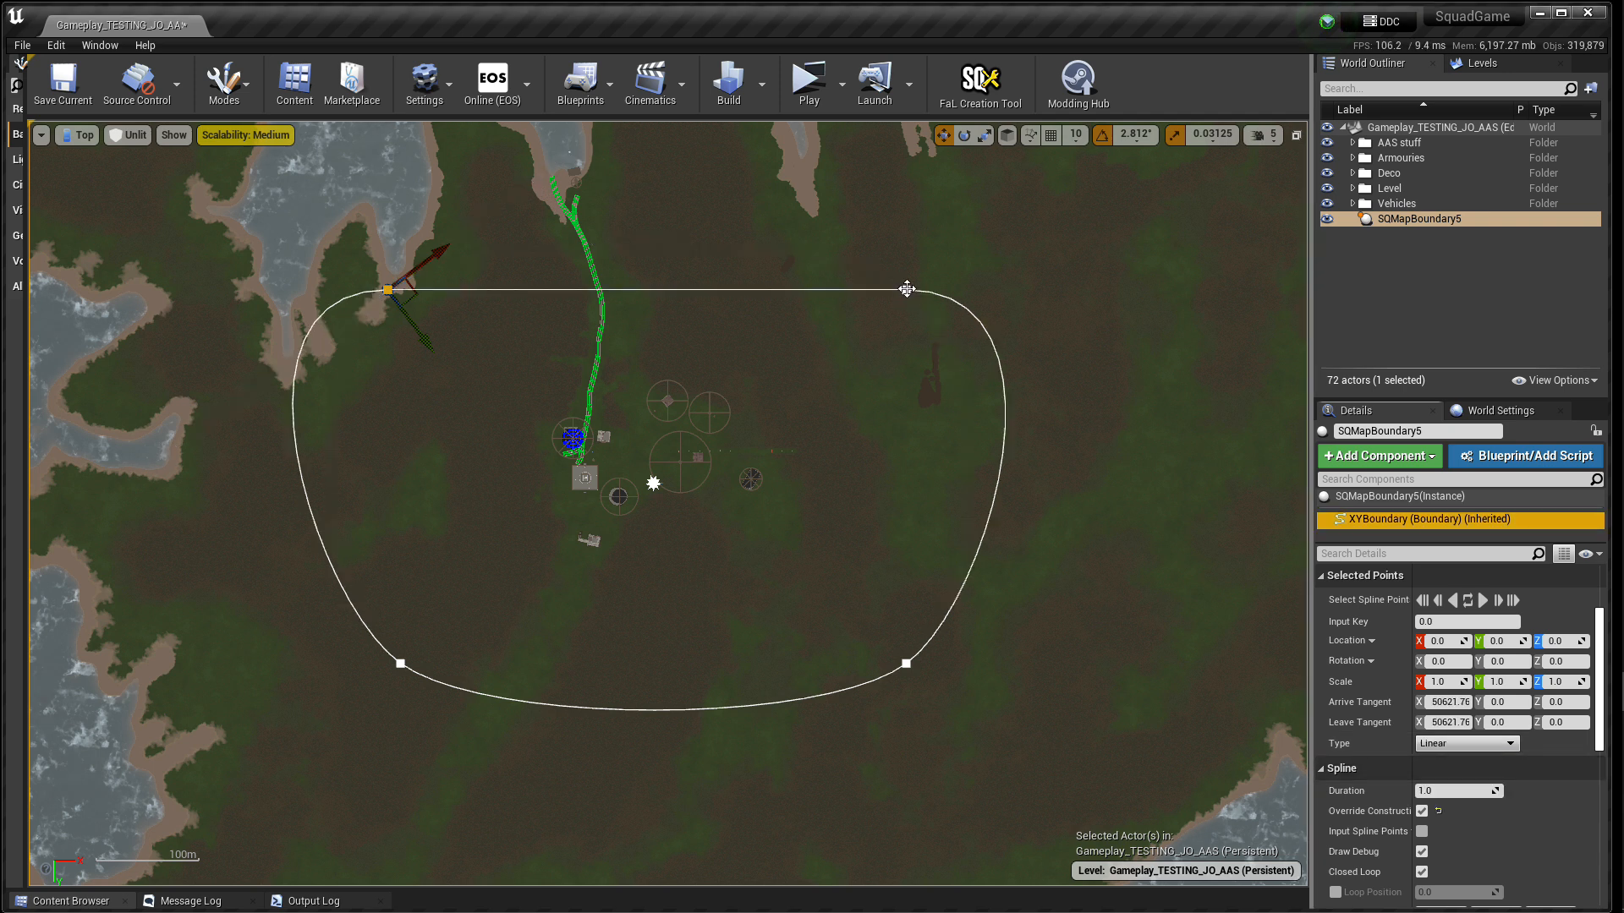
click(1442, 743)
click(1437, 767)
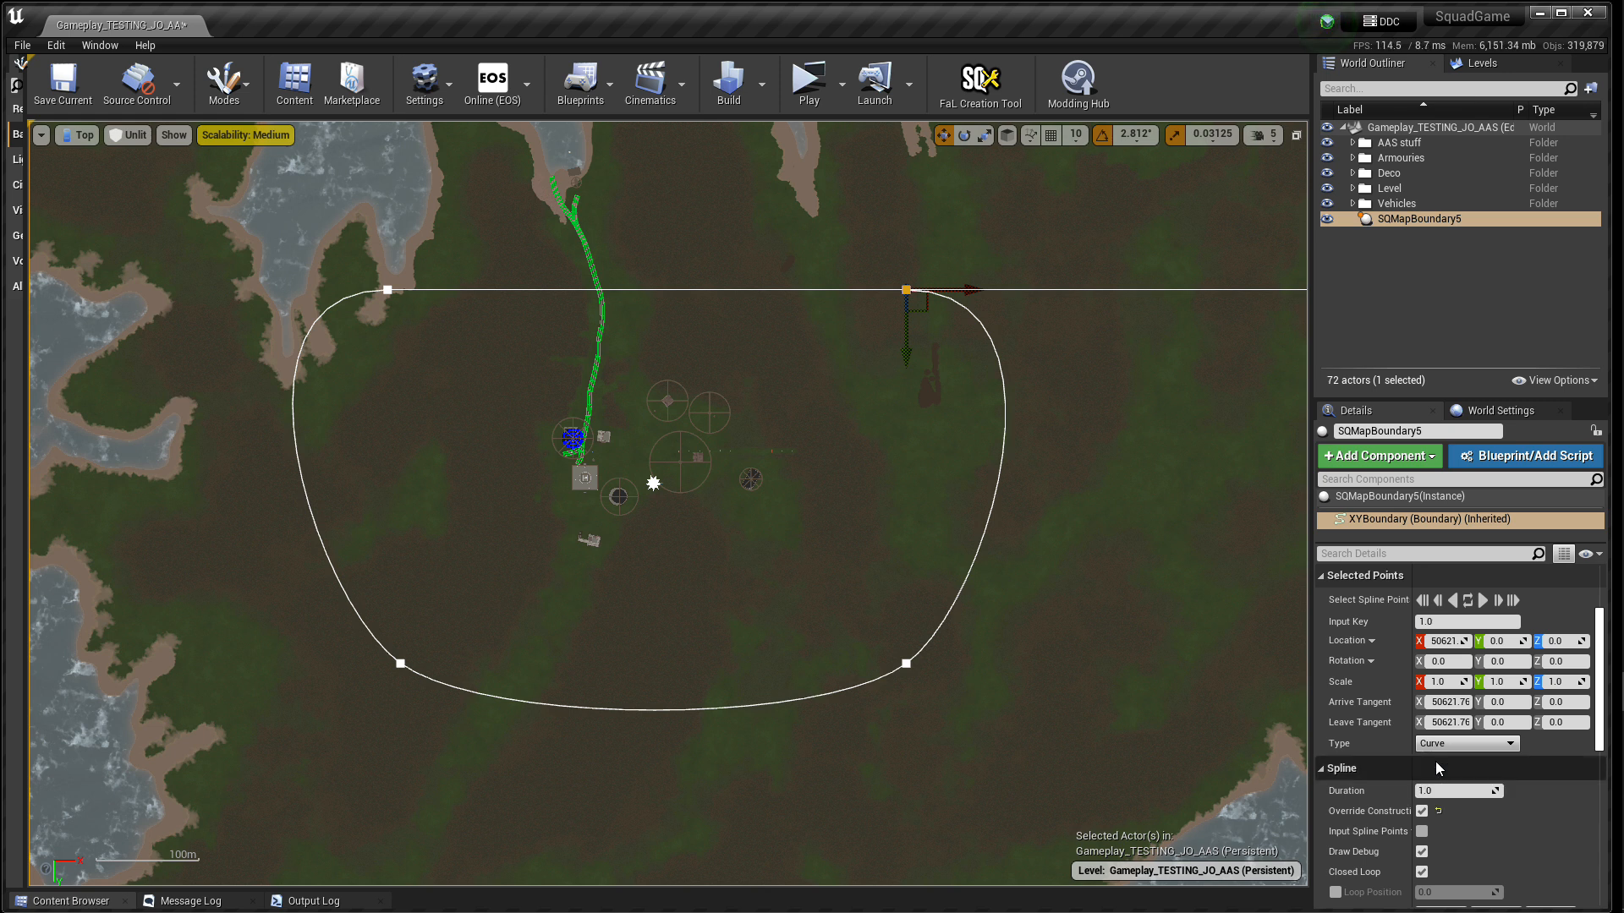
click(1439, 744)
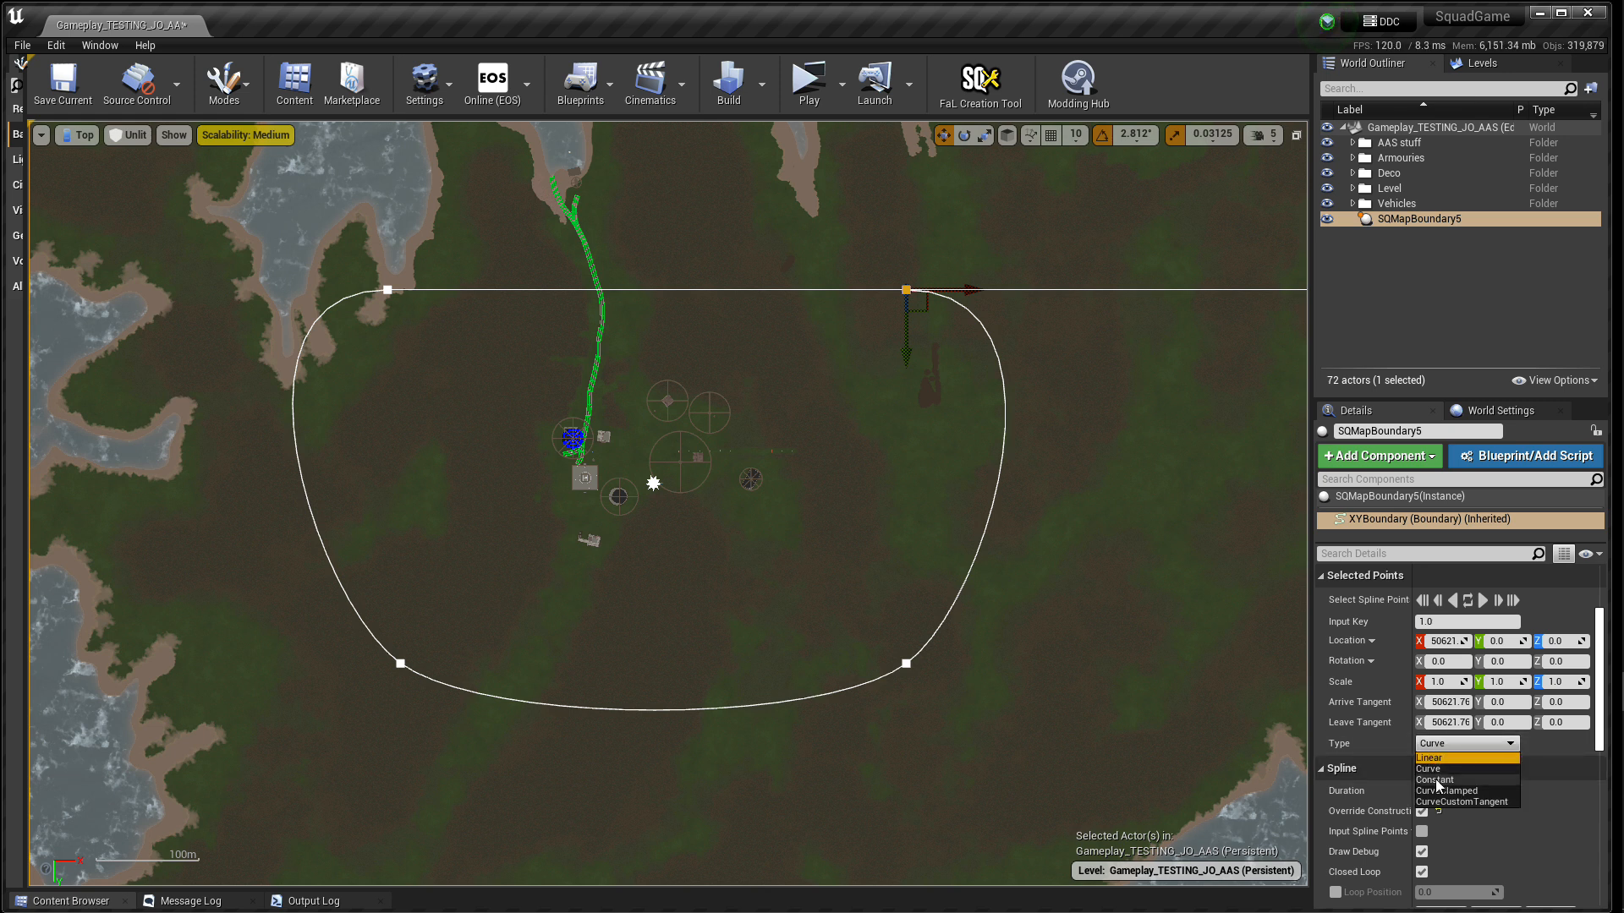
click(1439, 786)
click(1438, 746)
click(1438, 758)
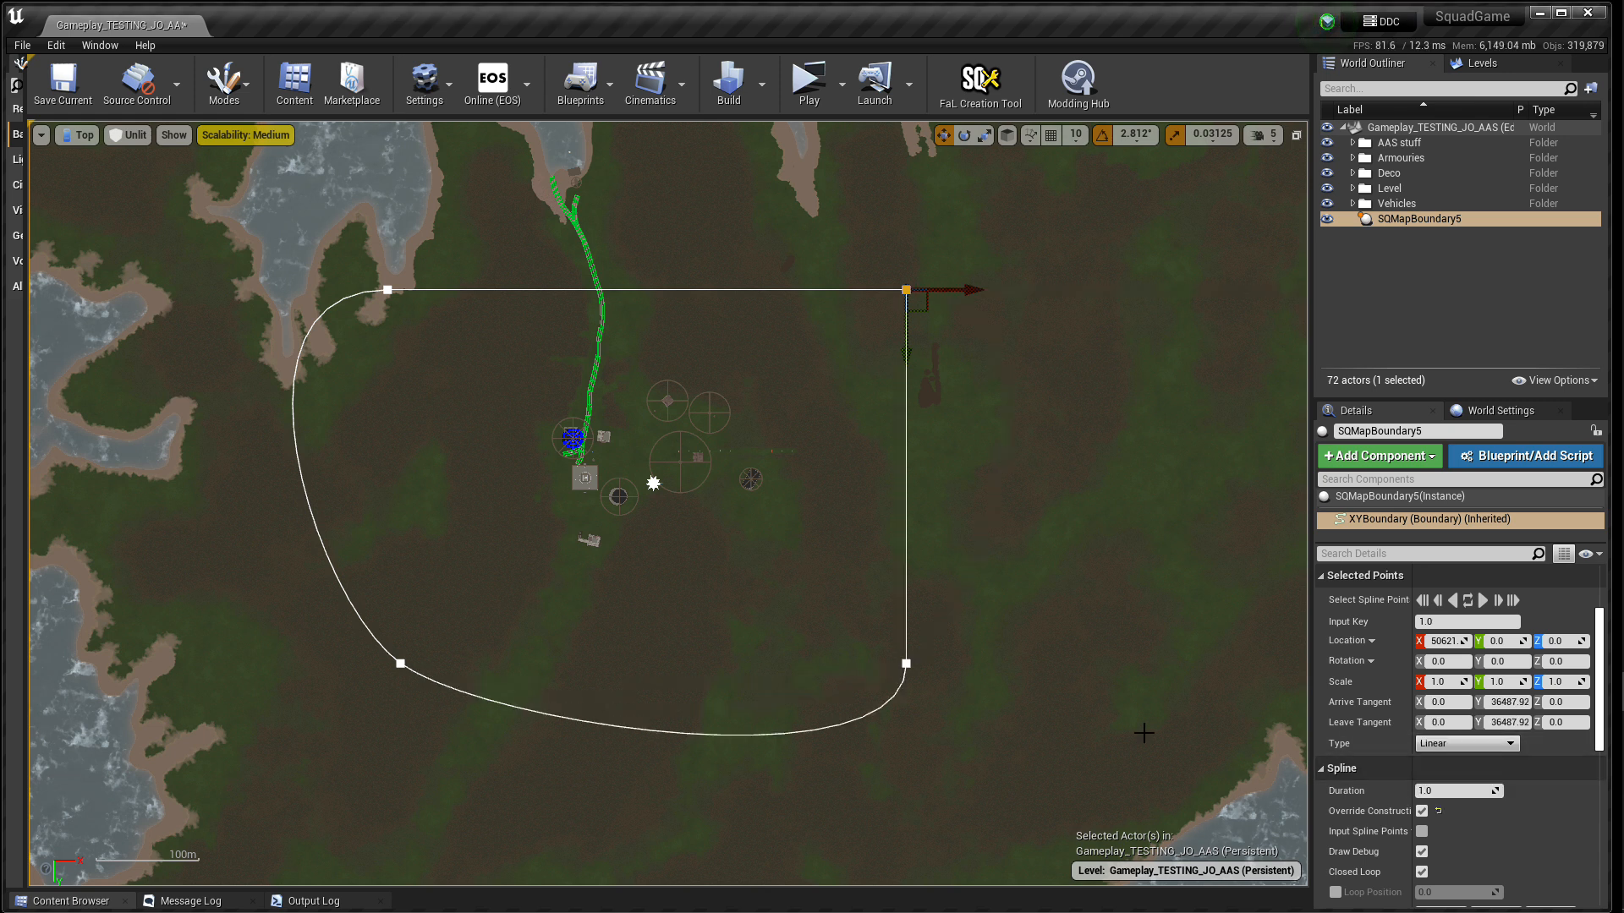
- Make the southeast corner point of the boundary spline Linear to straighten the southern edge
click(907, 663)
click(1459, 744)
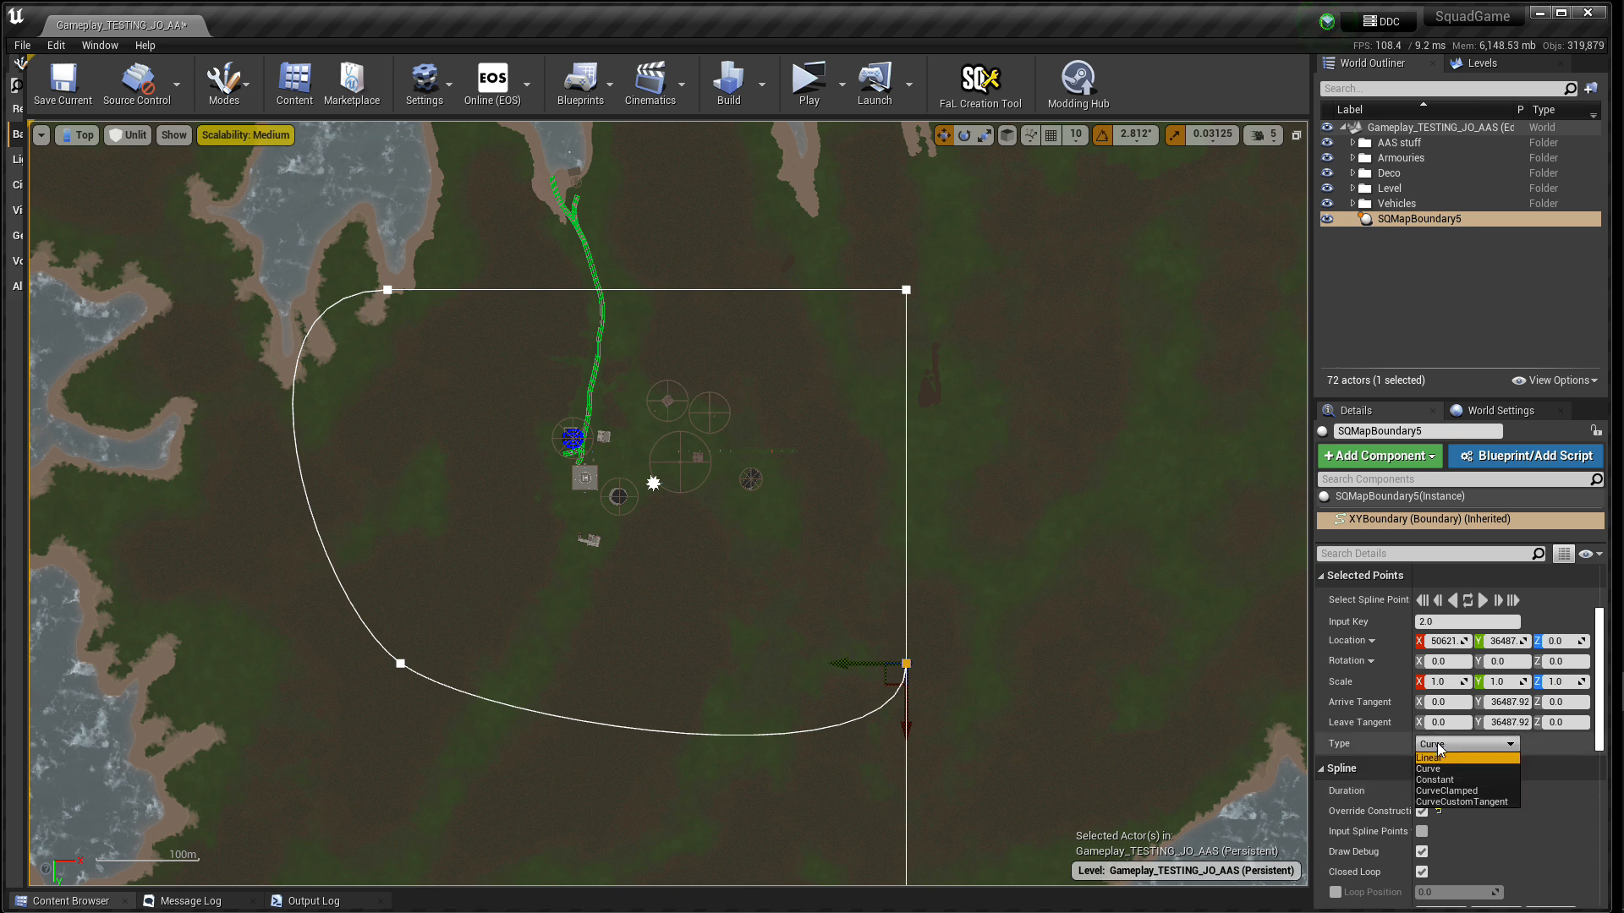
click(1435, 780)
click(1438, 744)
click(1435, 758)
- Set the southwest spline point to Linear and nudge the northwest corner point slightly east
click(400, 663)
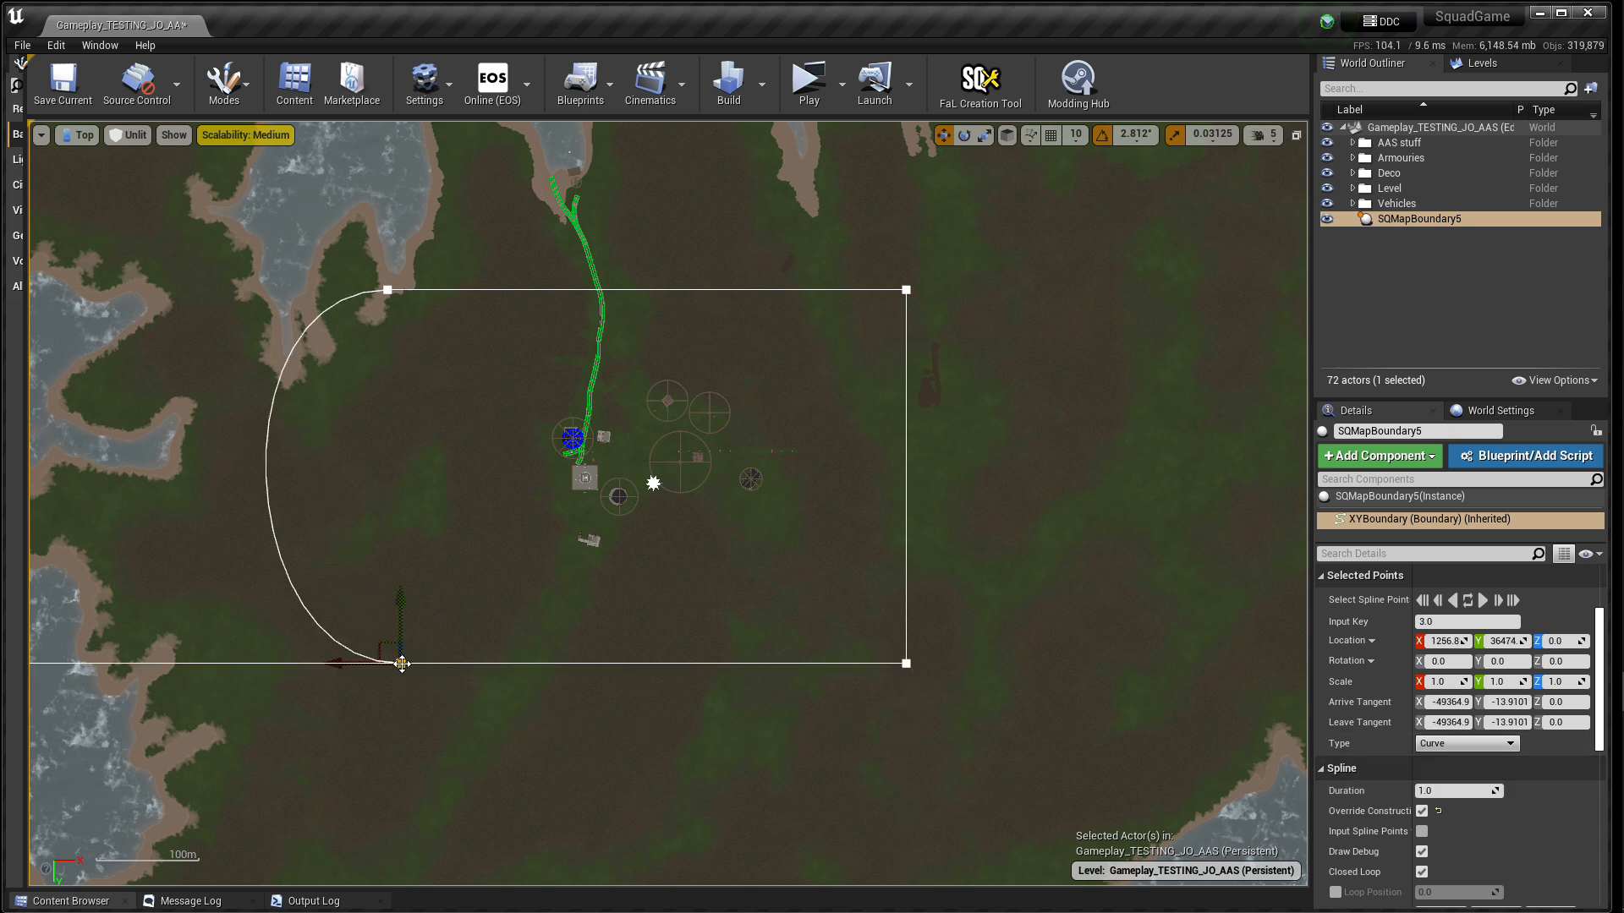
click(1438, 744)
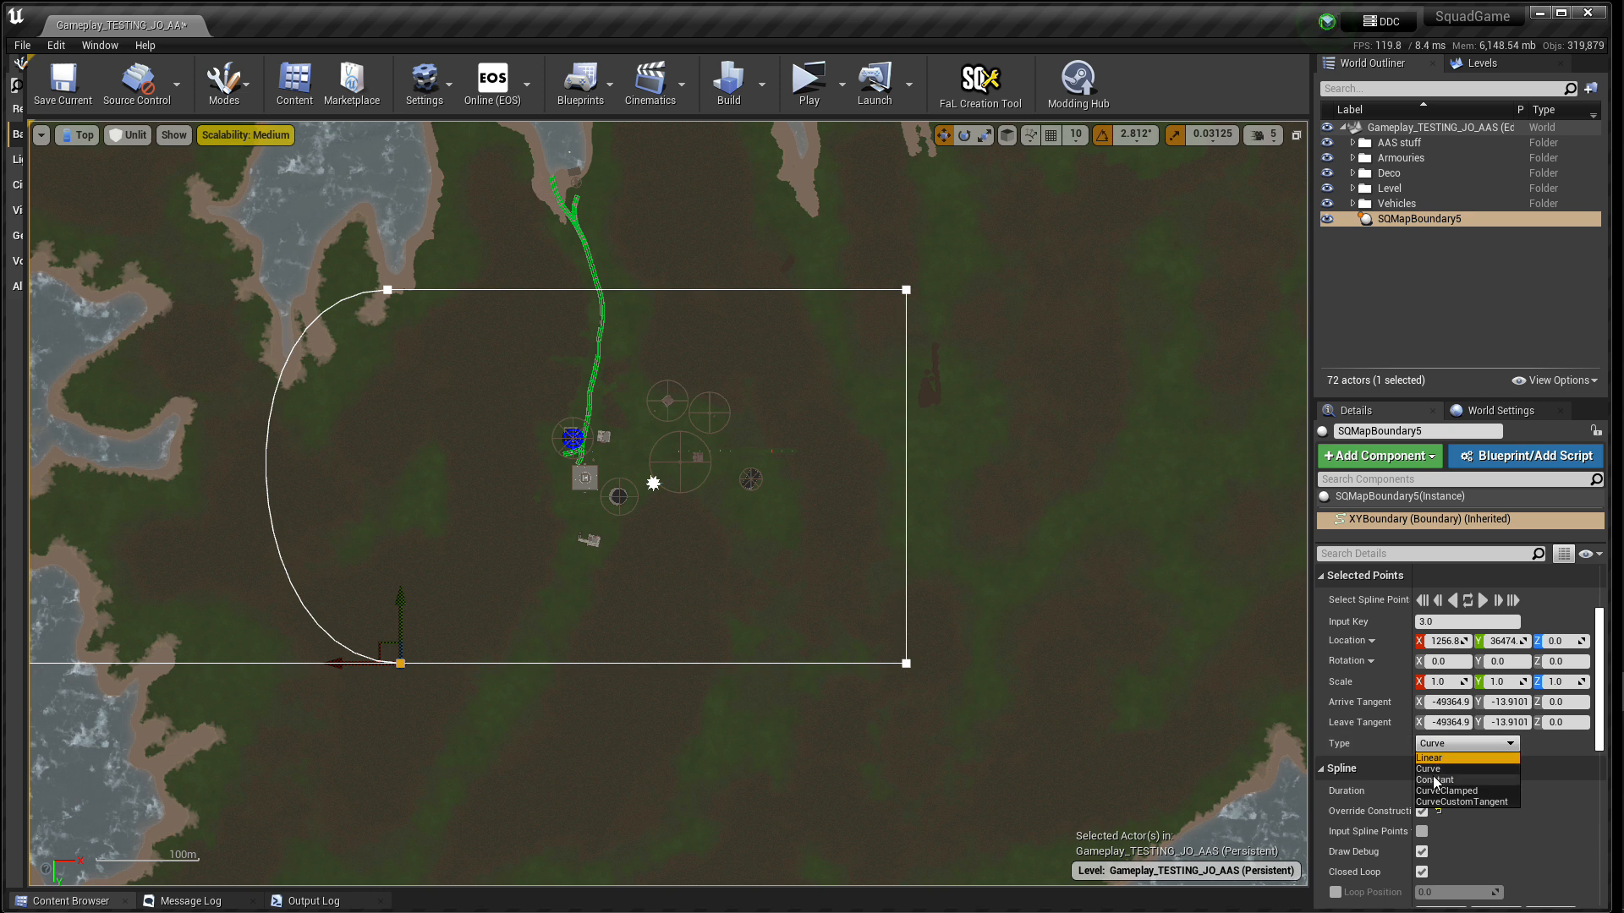
click(1435, 778)
click(1438, 744)
click(1435, 759)
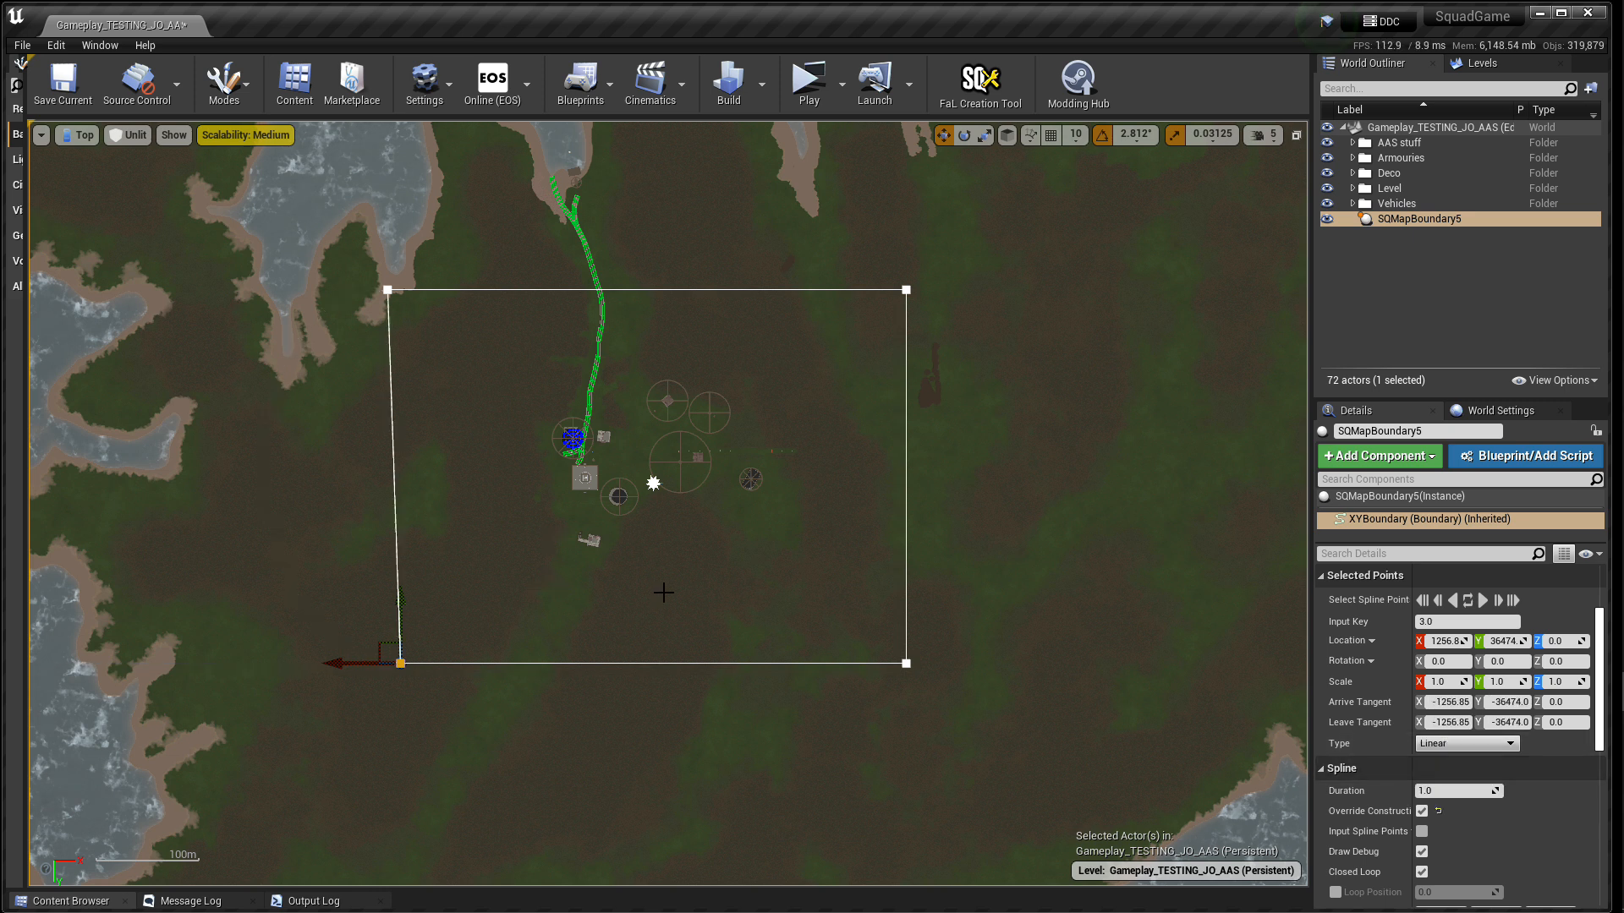
click(387, 289)
drag(449, 291, 455, 291)
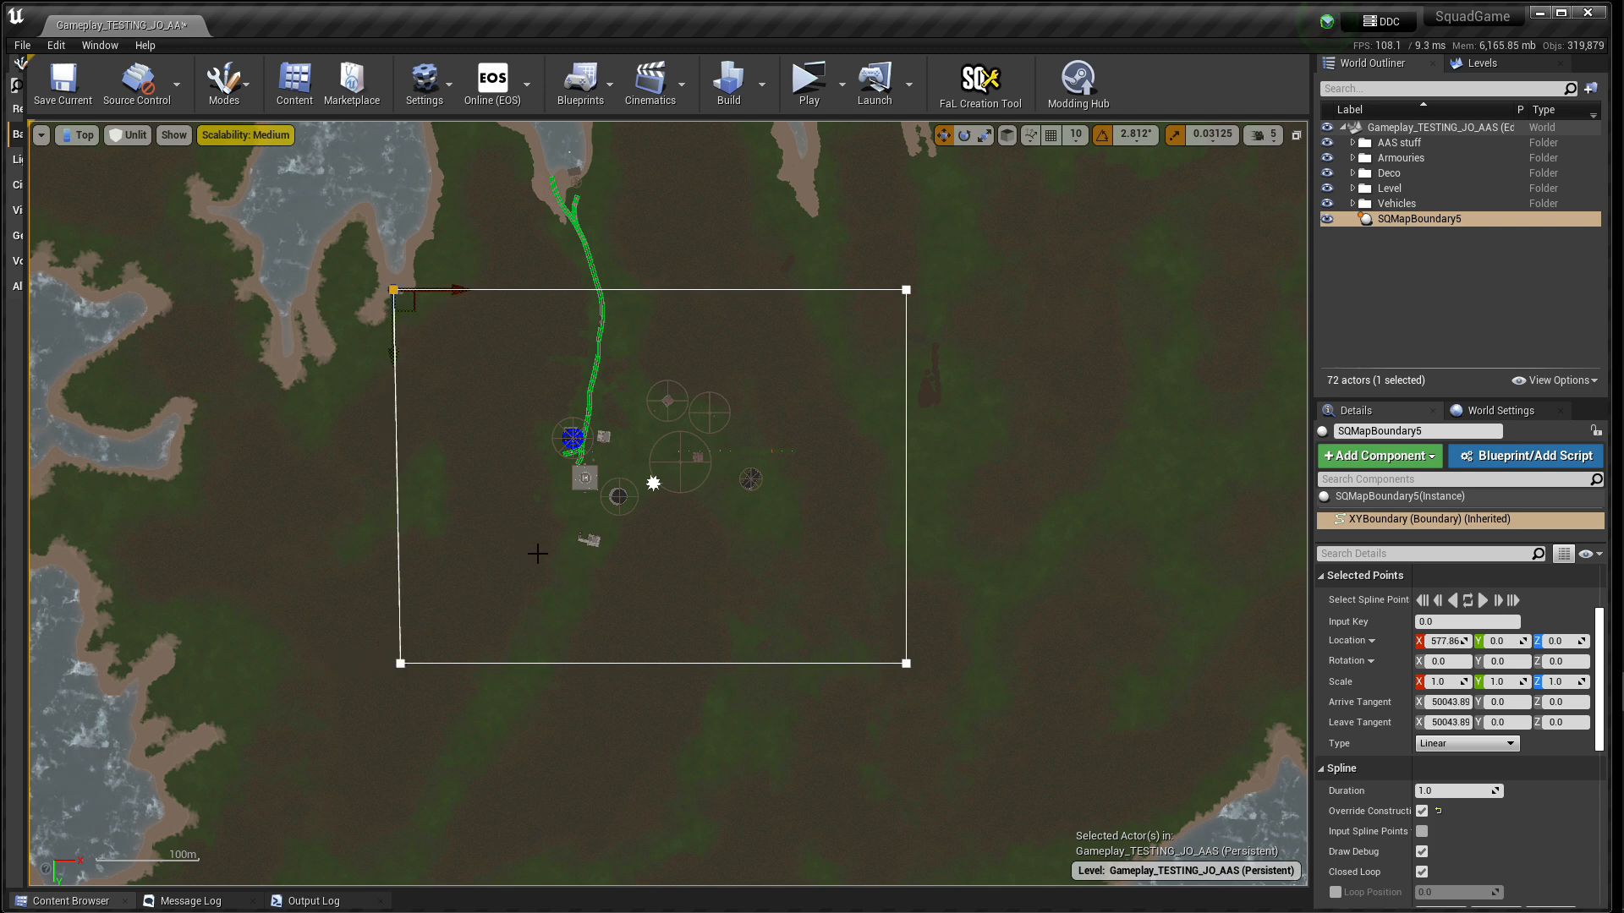
- Select the landscape and frame its full square extent, including the map boundary, in the Top view
scroll(538, 553, down, 2)
scroll(538, 553, down, 2)
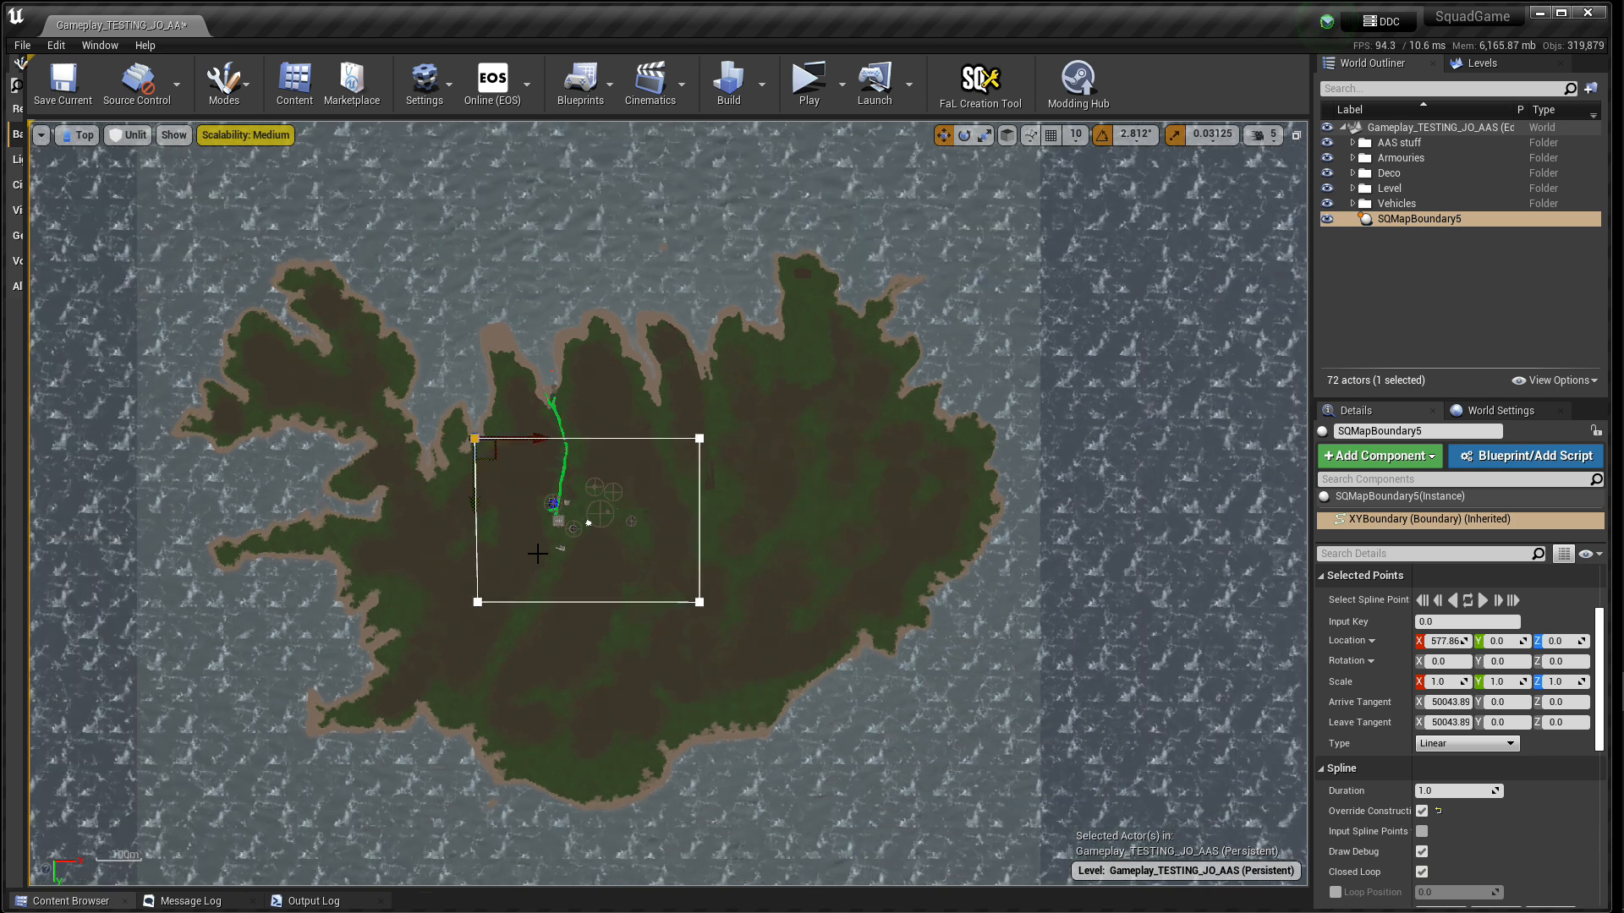
click(773, 529)
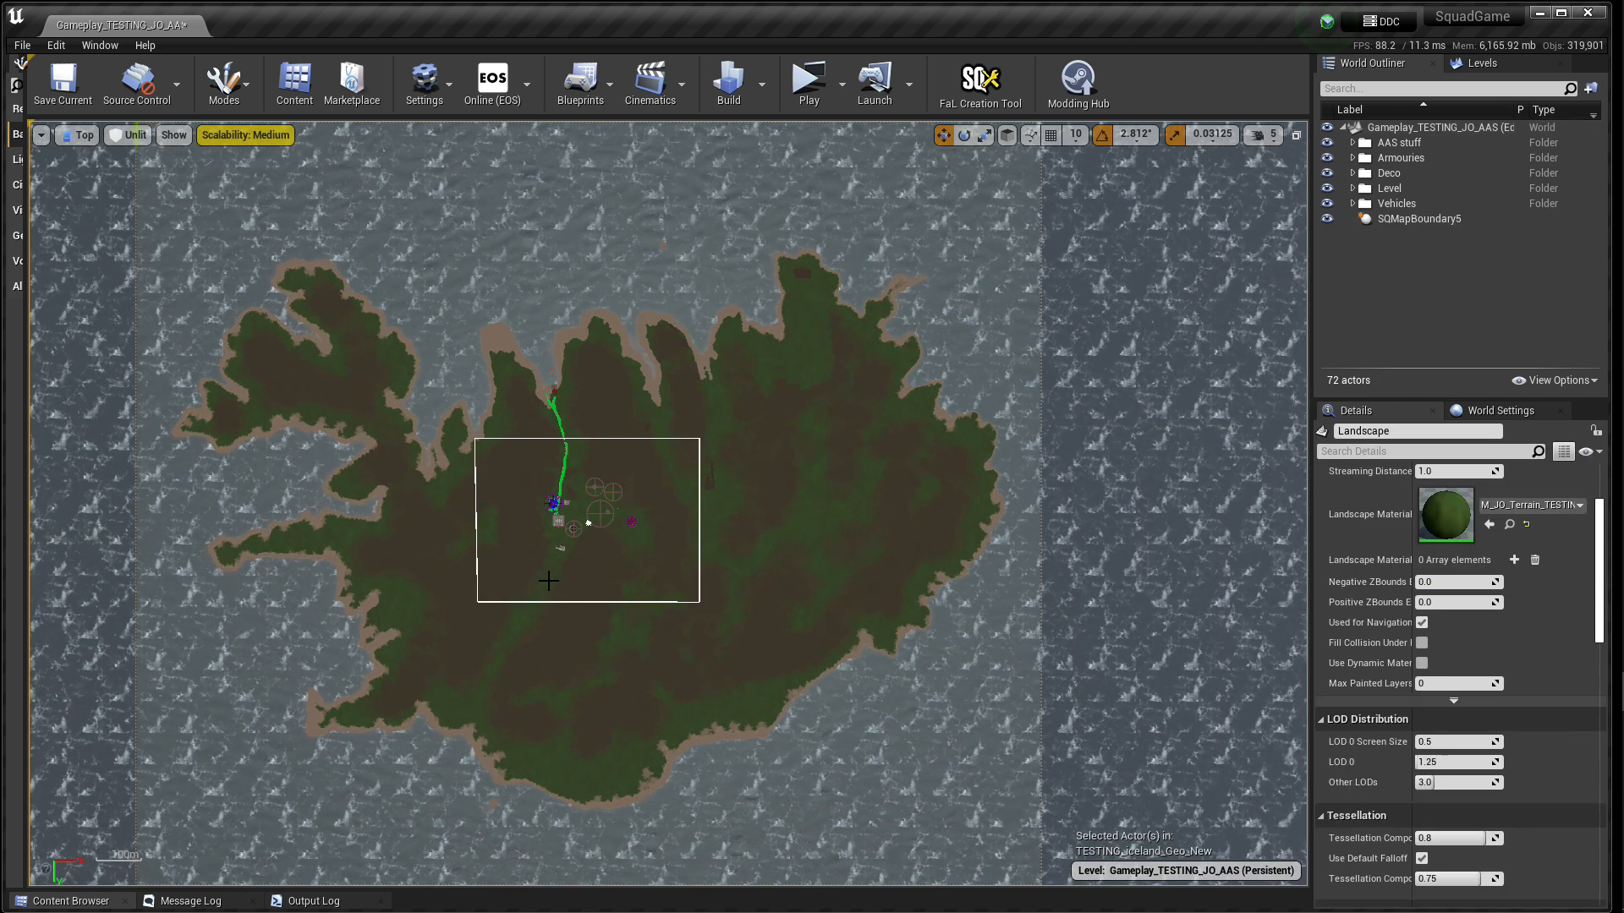
scroll(500, 515, up, 3)
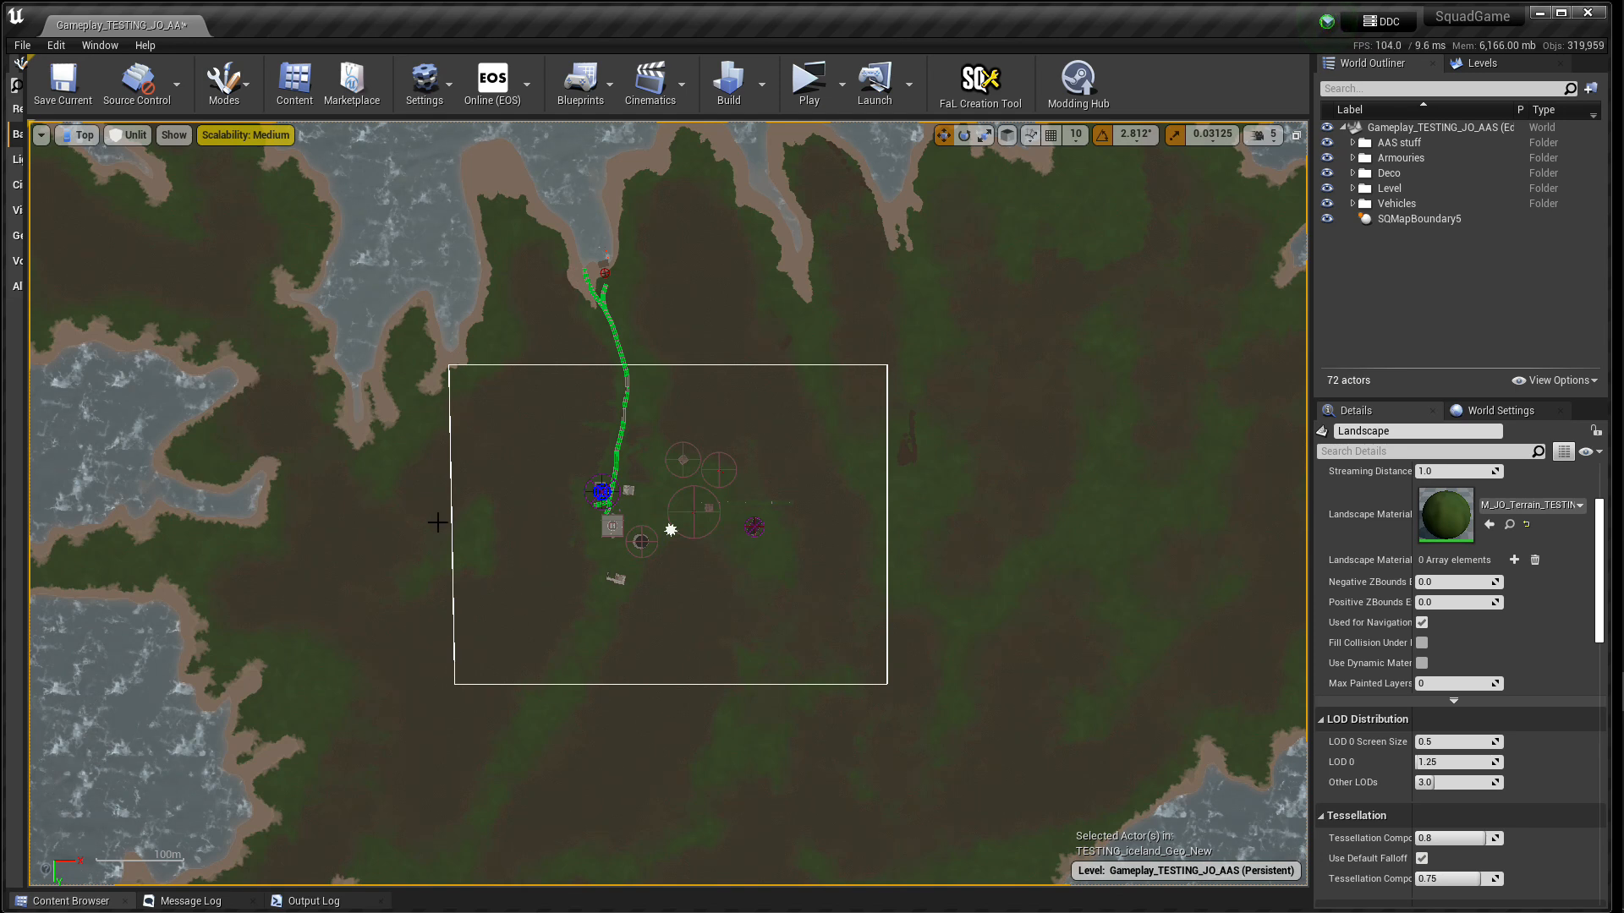
scroll(538, 522, down, 3)
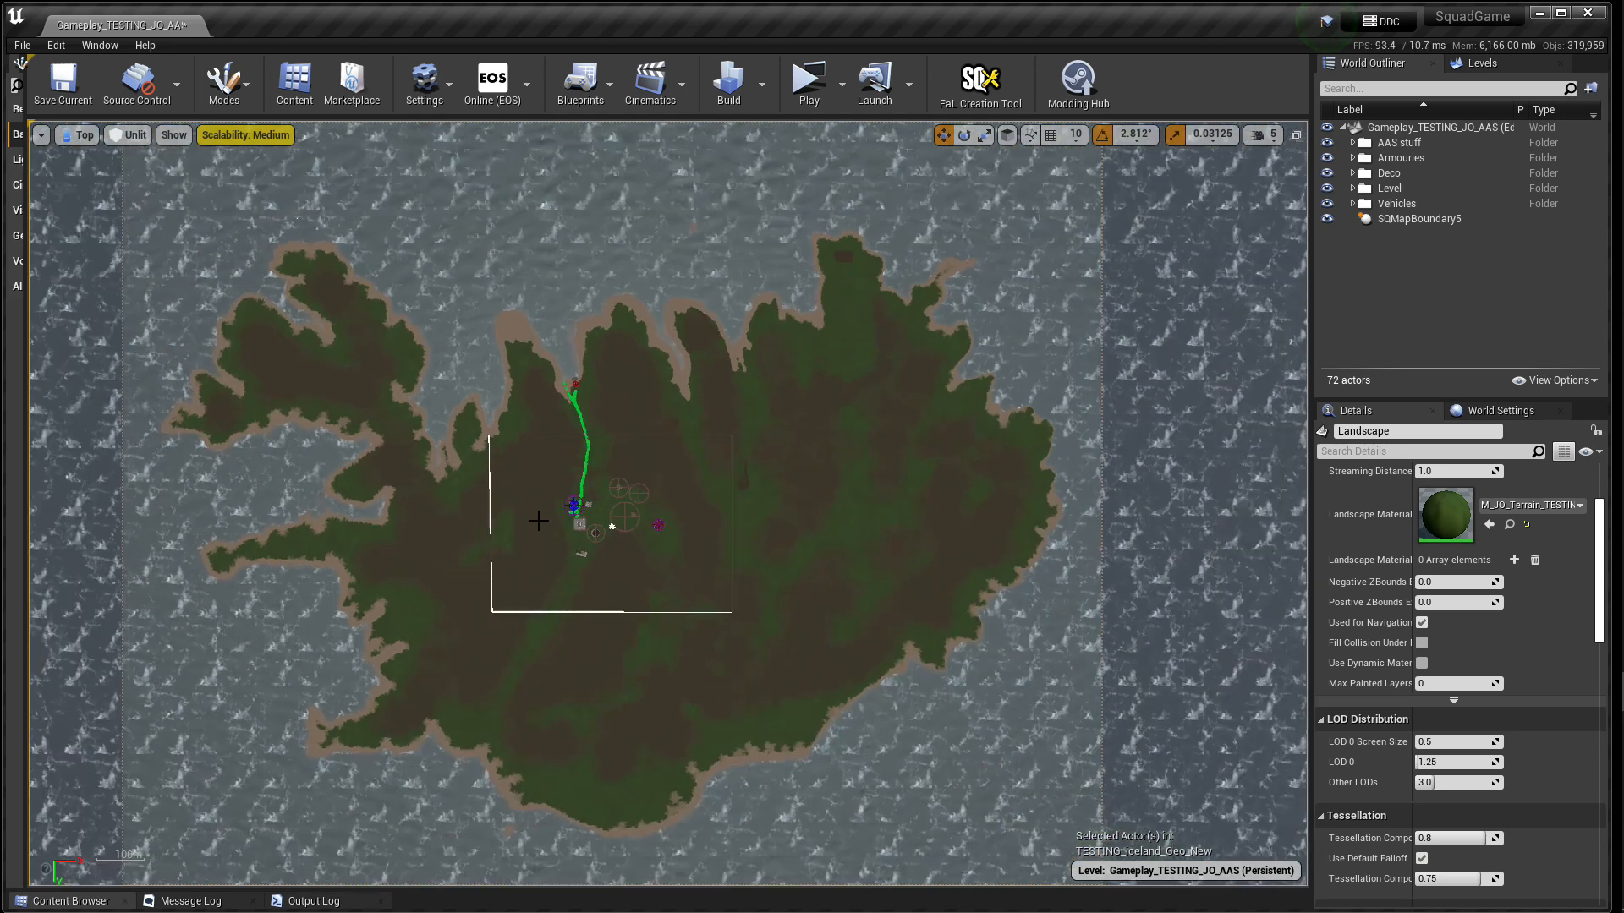
scroll(538, 522, down, 2)
drag(522, 497, 561, 498)
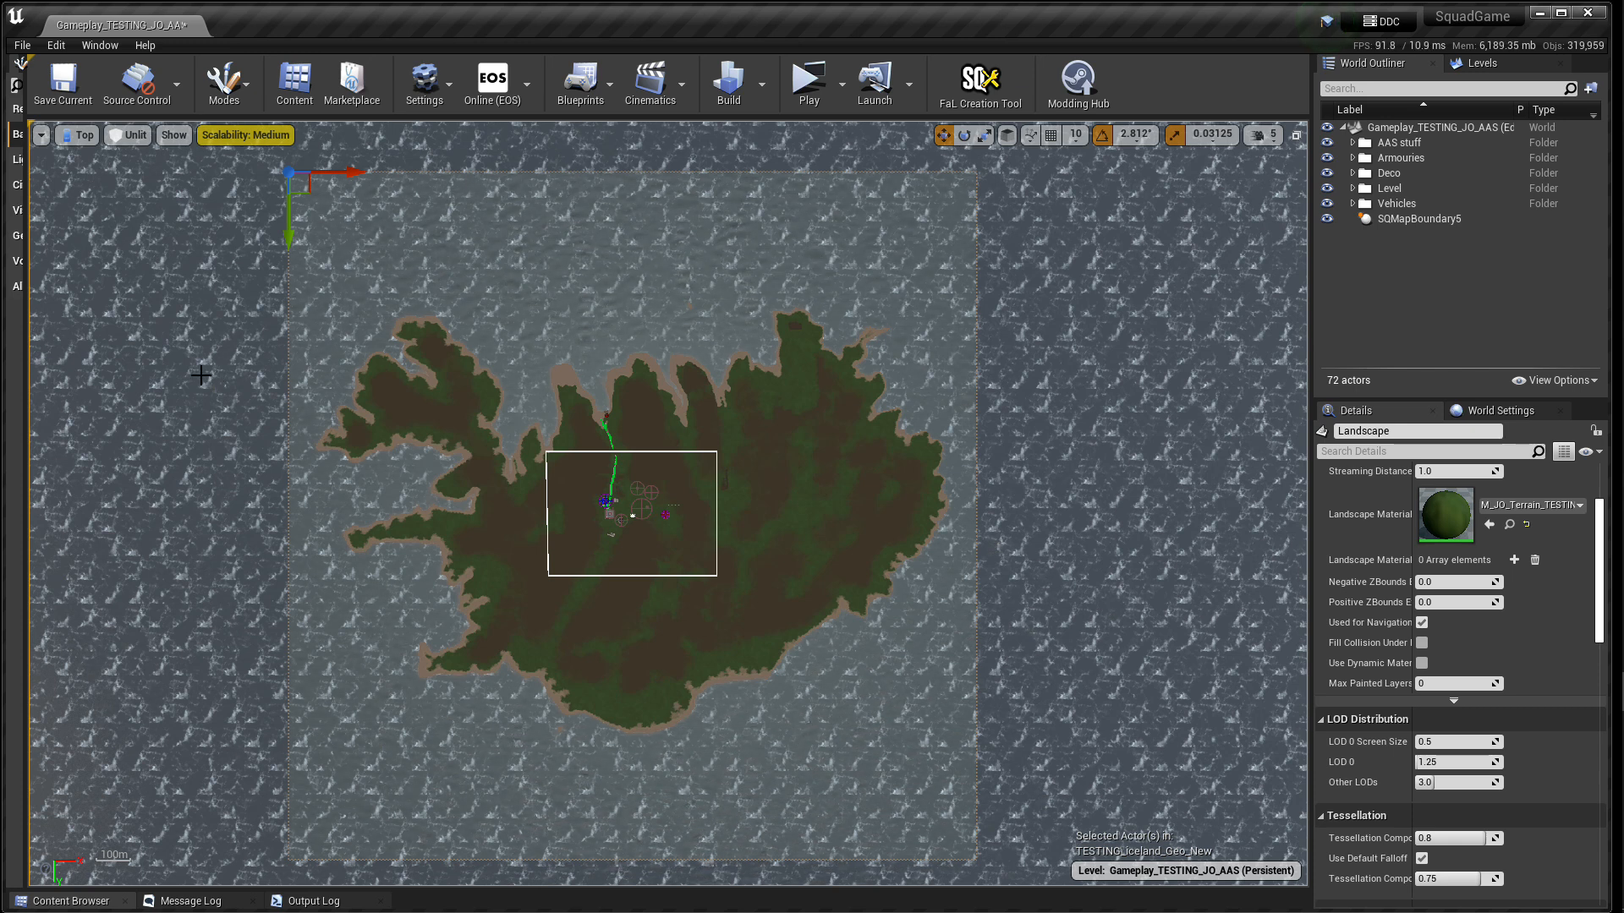
- Minimise the Unreal Editor and switch to GIMP
click(1541, 13)
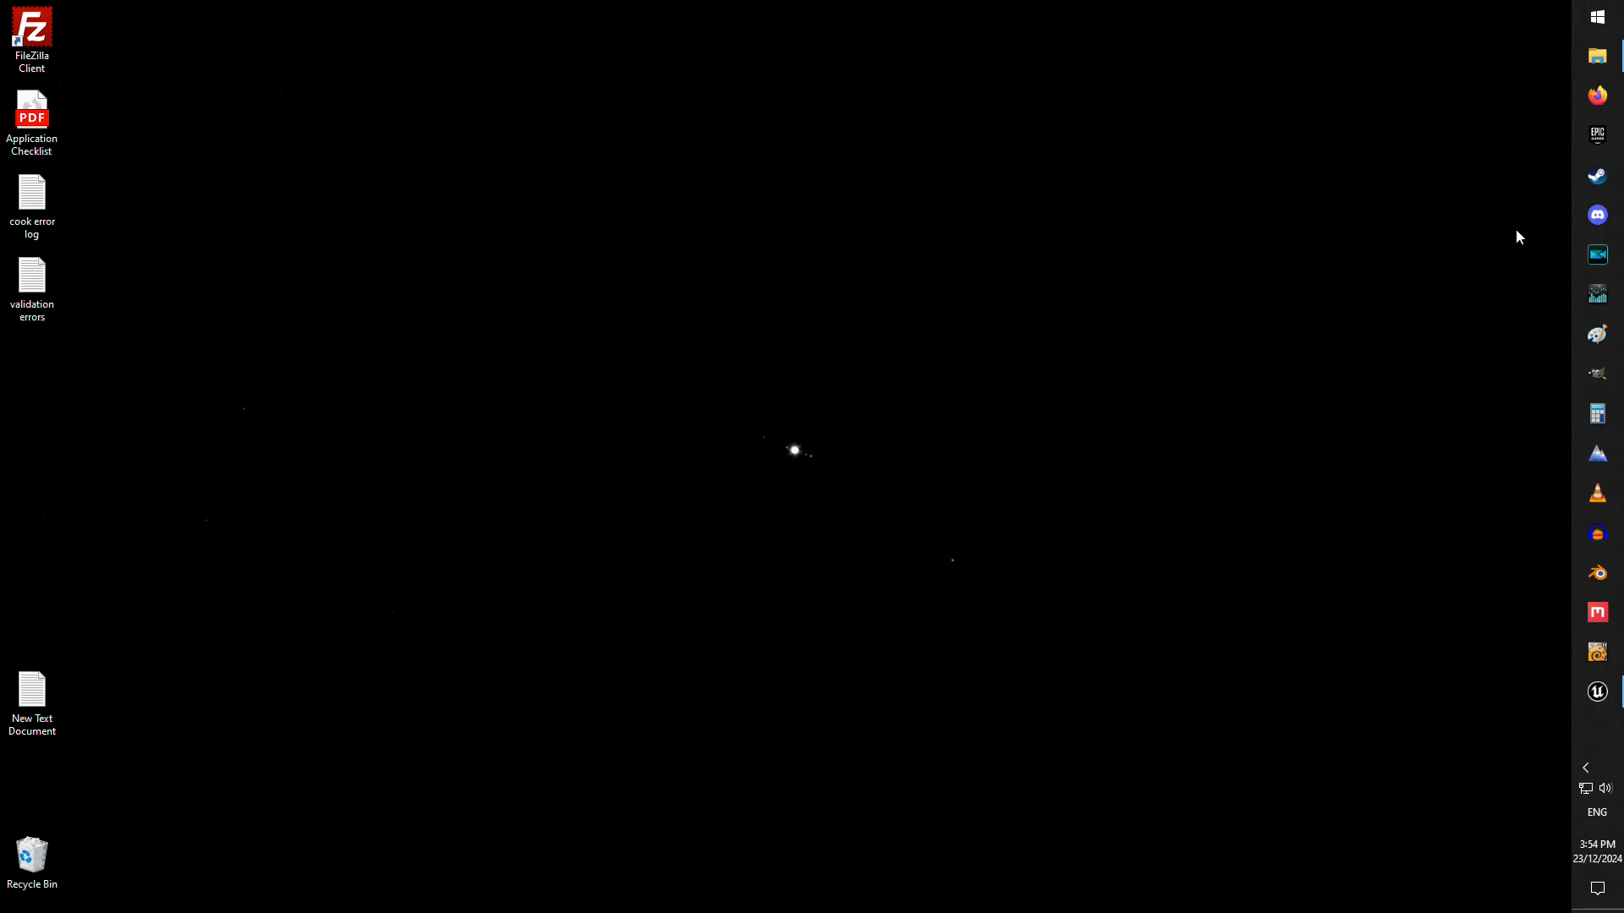
click(1598, 377)
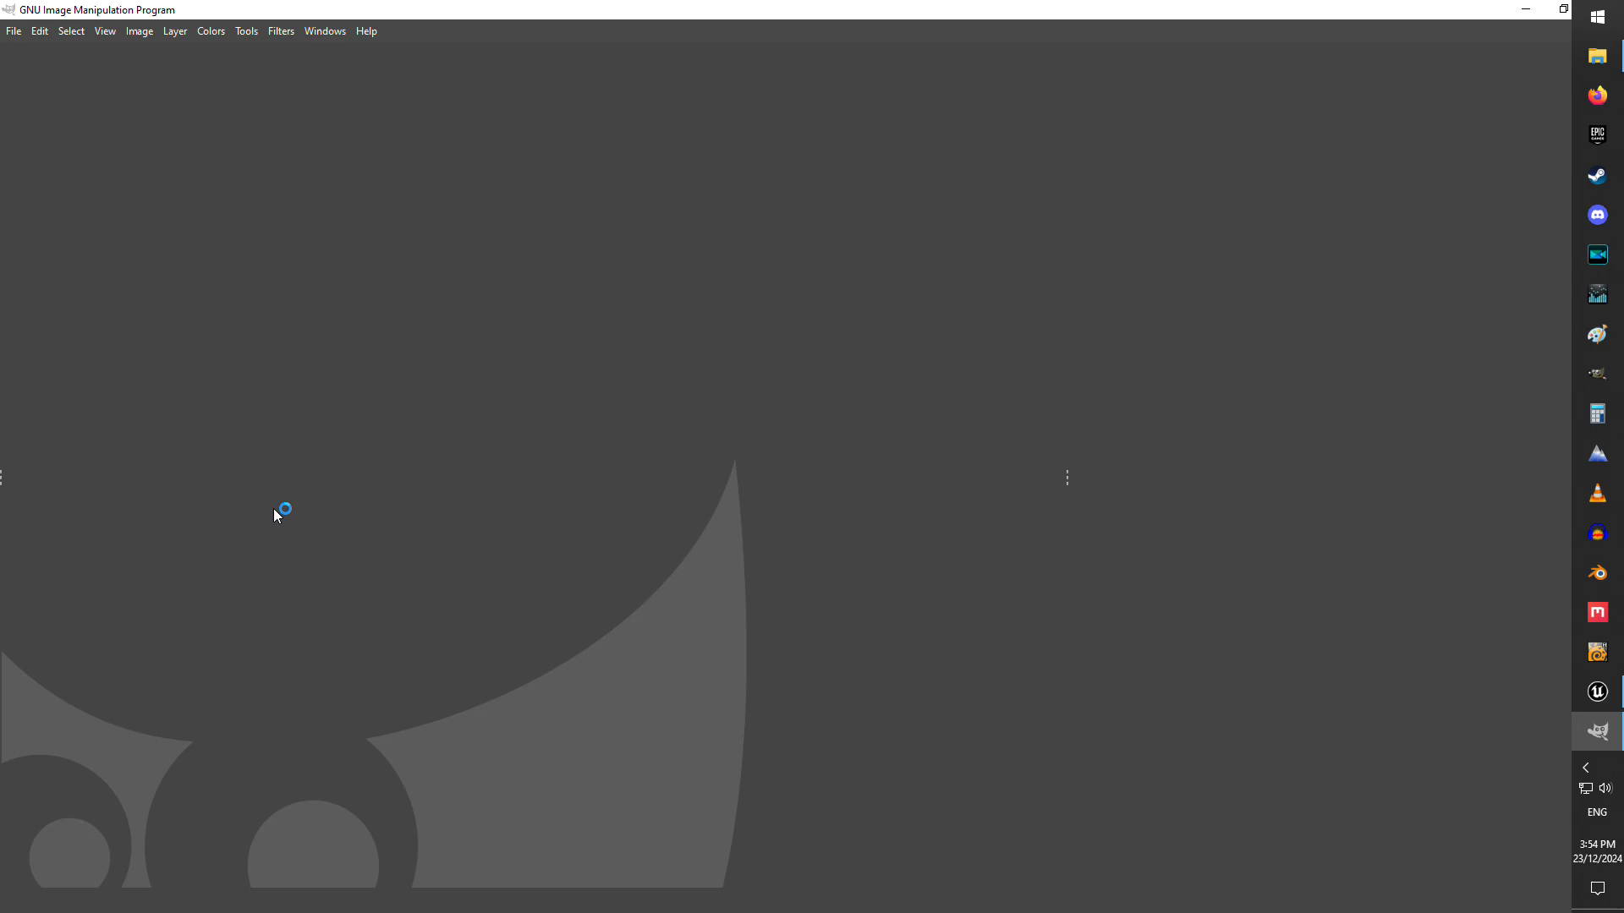
click(14, 31)
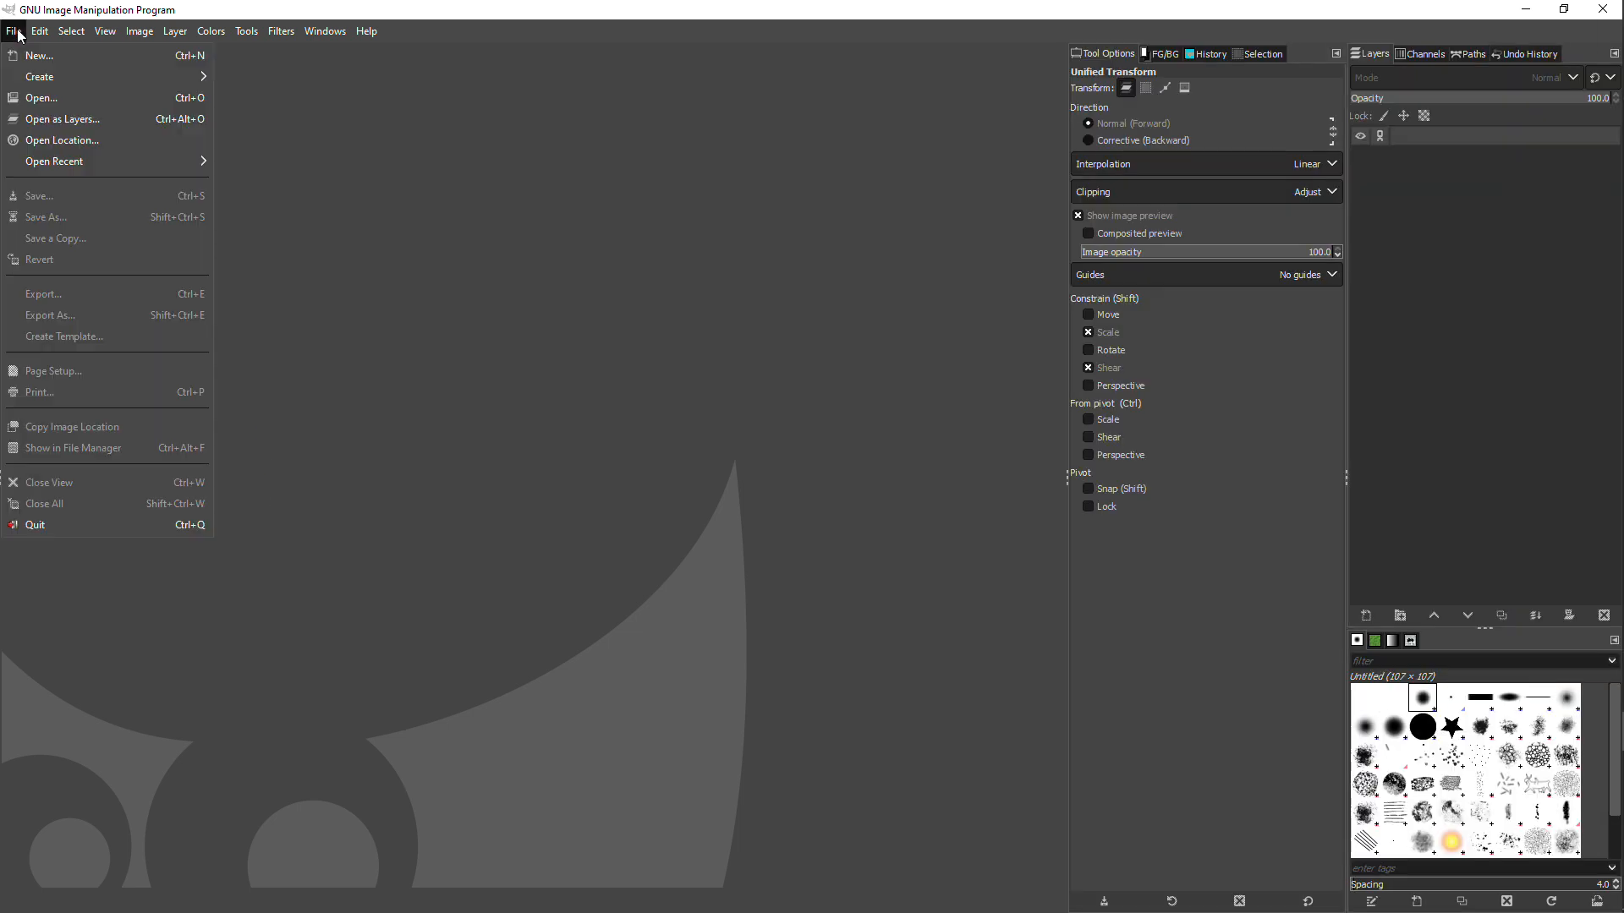
click(39, 100)
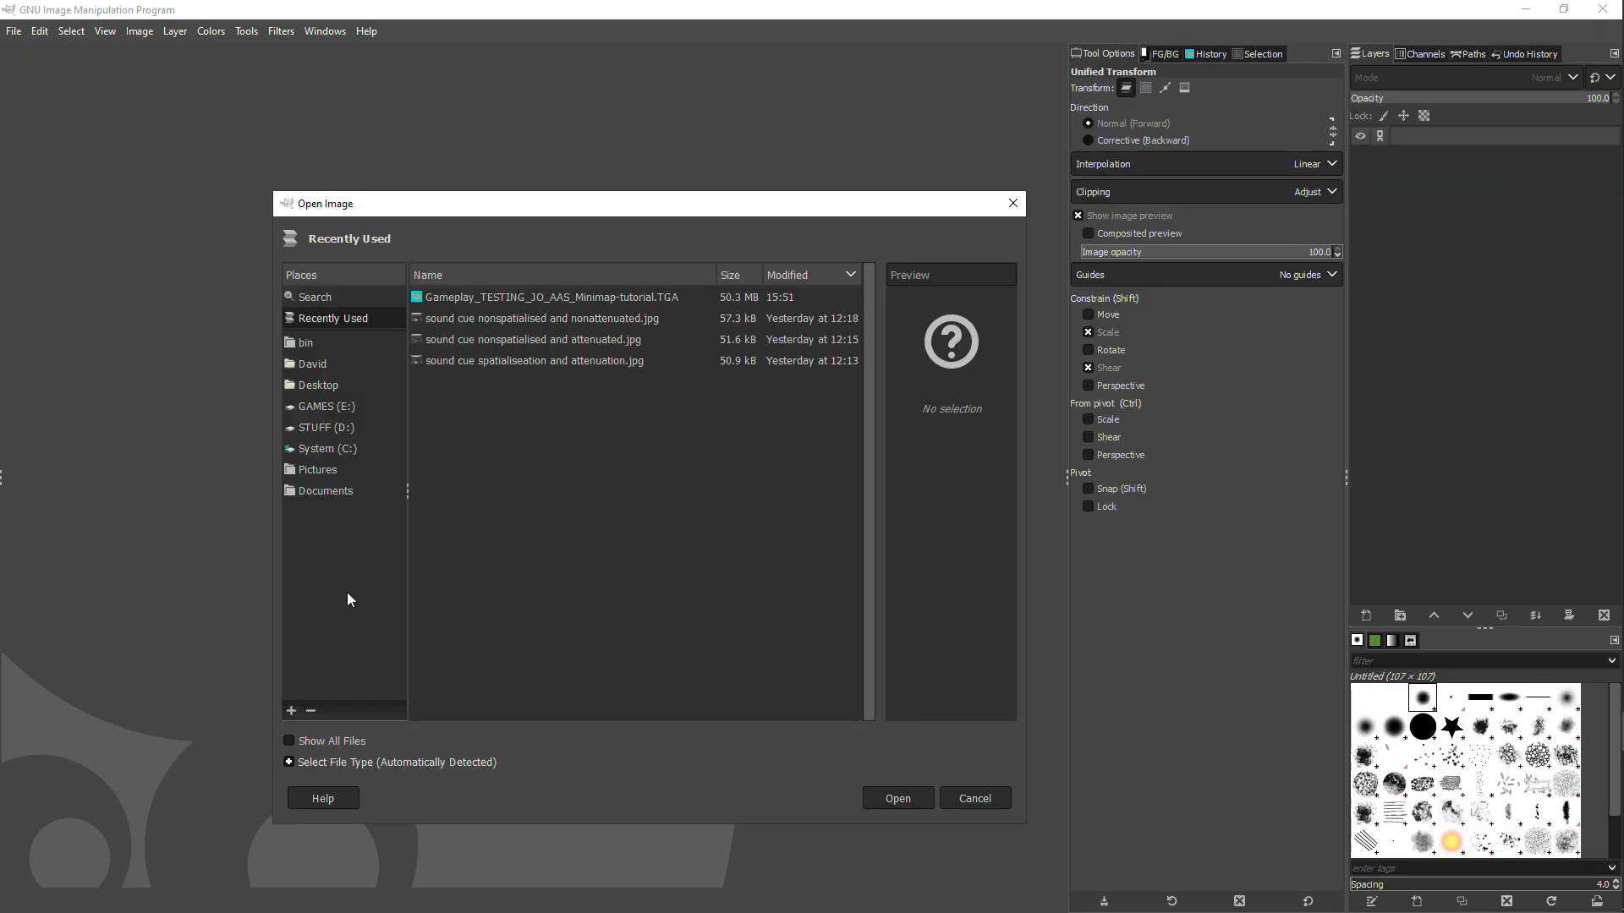
click(314, 446)
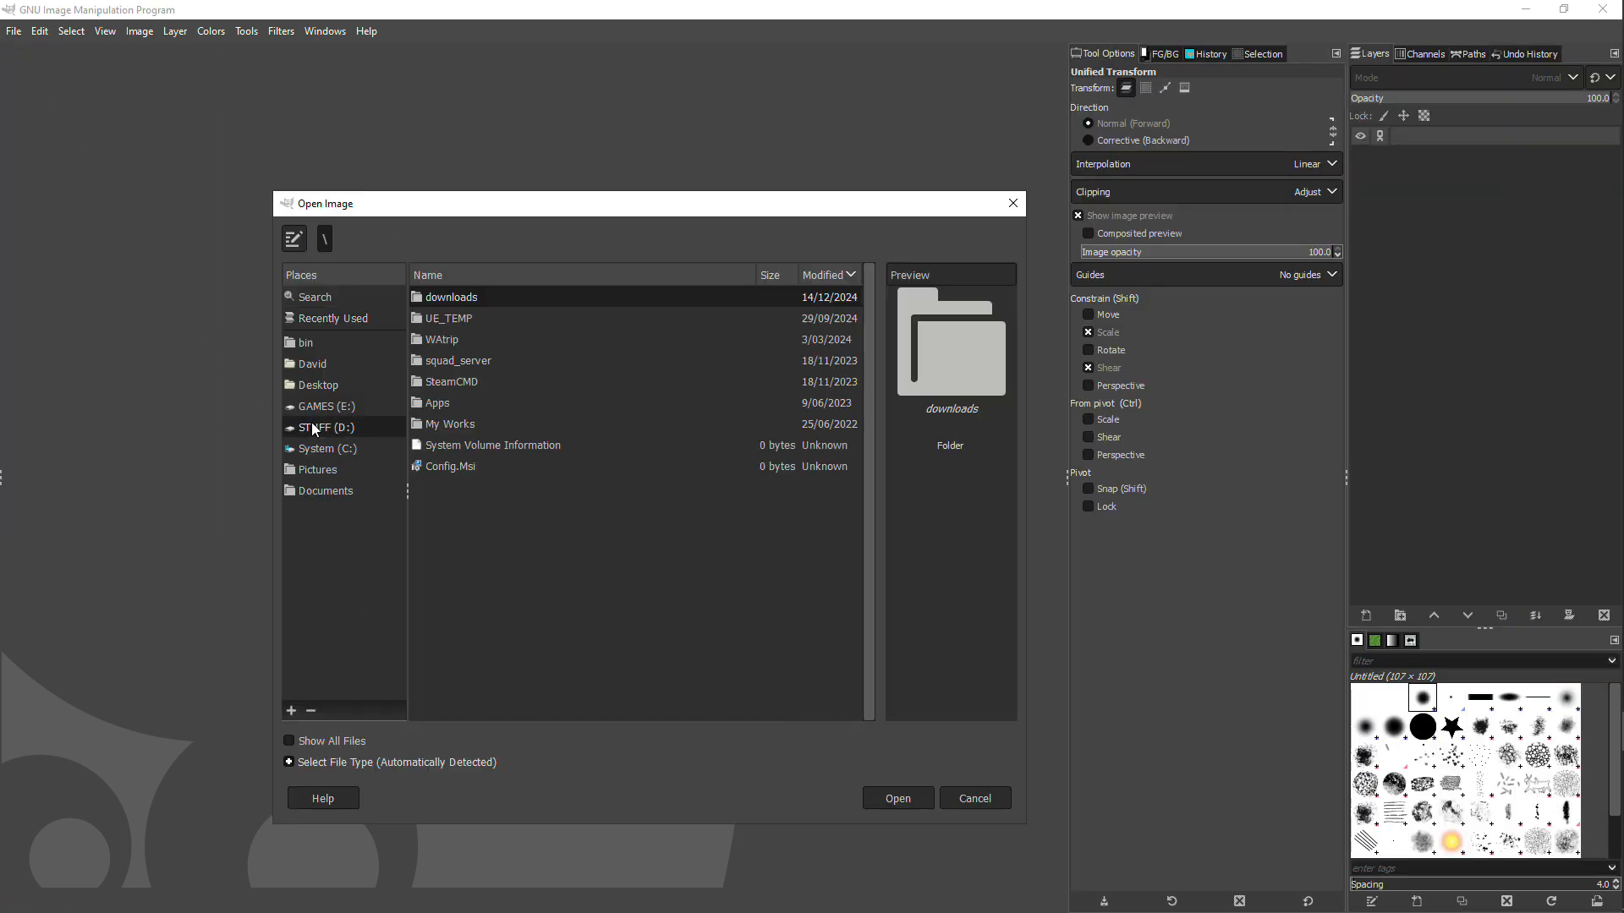
click(320, 407)
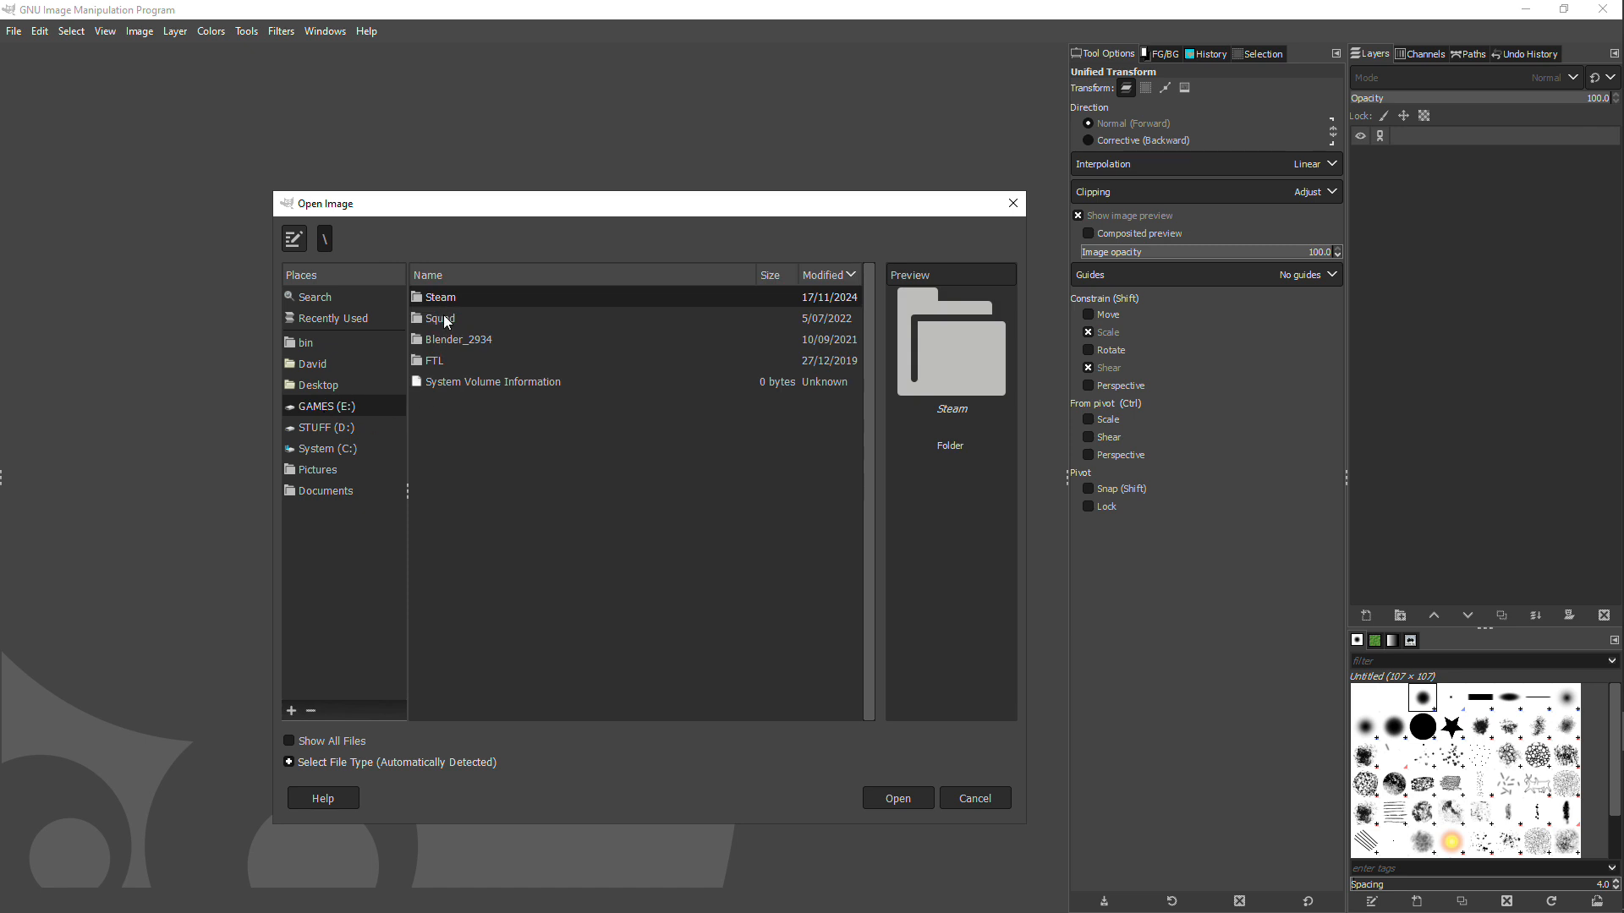
click(321, 433)
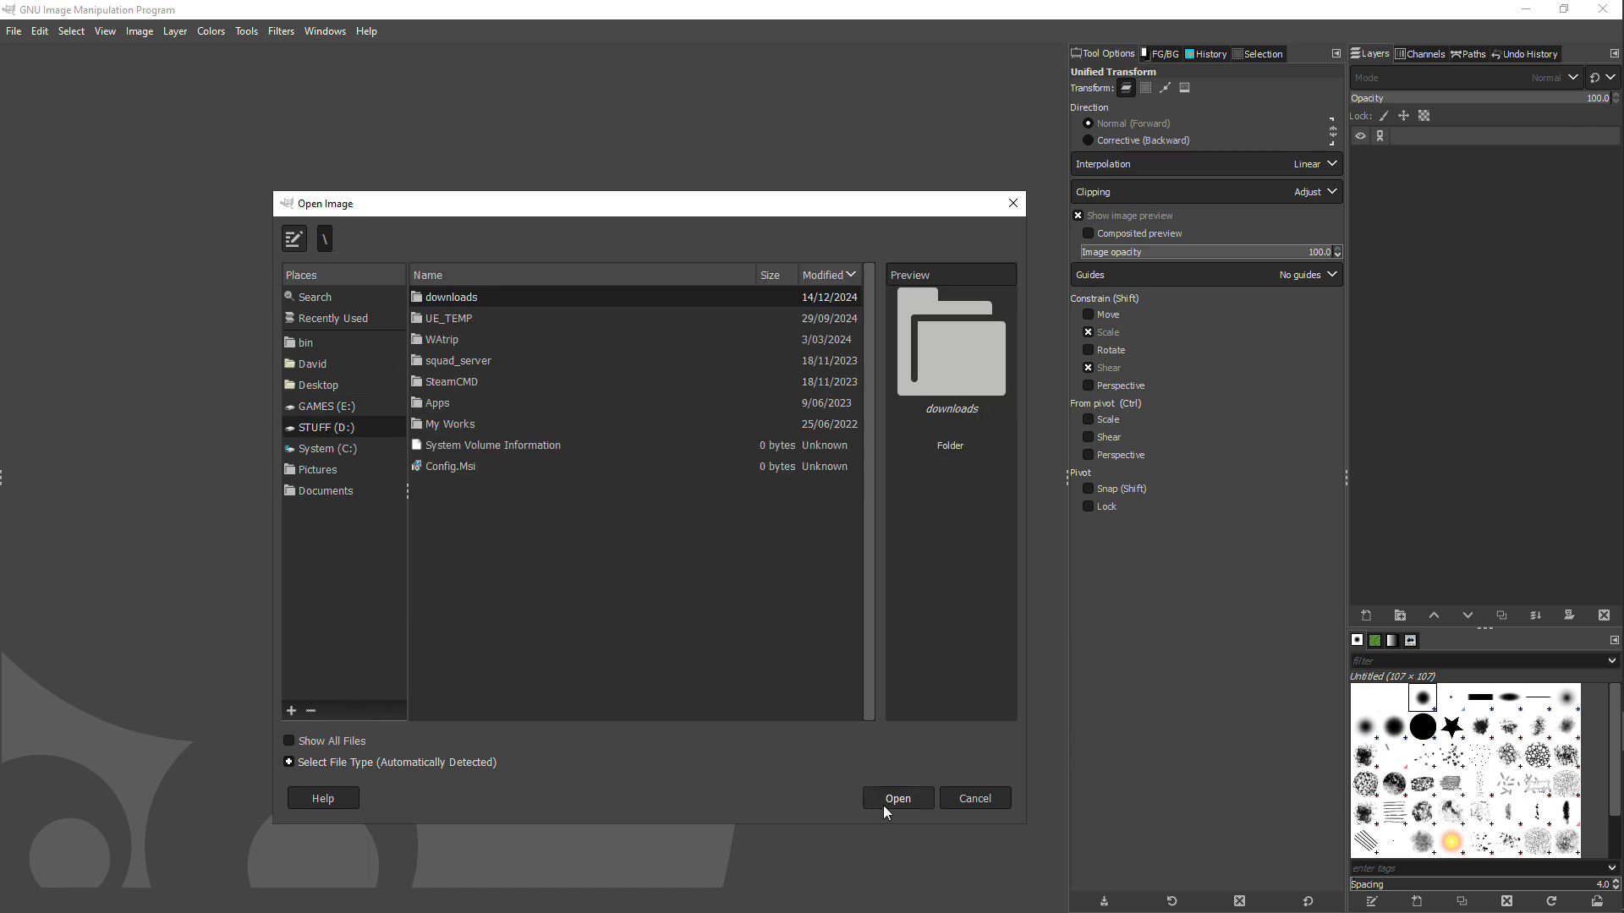
click(979, 799)
- Create a new blank image of 1920 × 1080 px
click(22, 34)
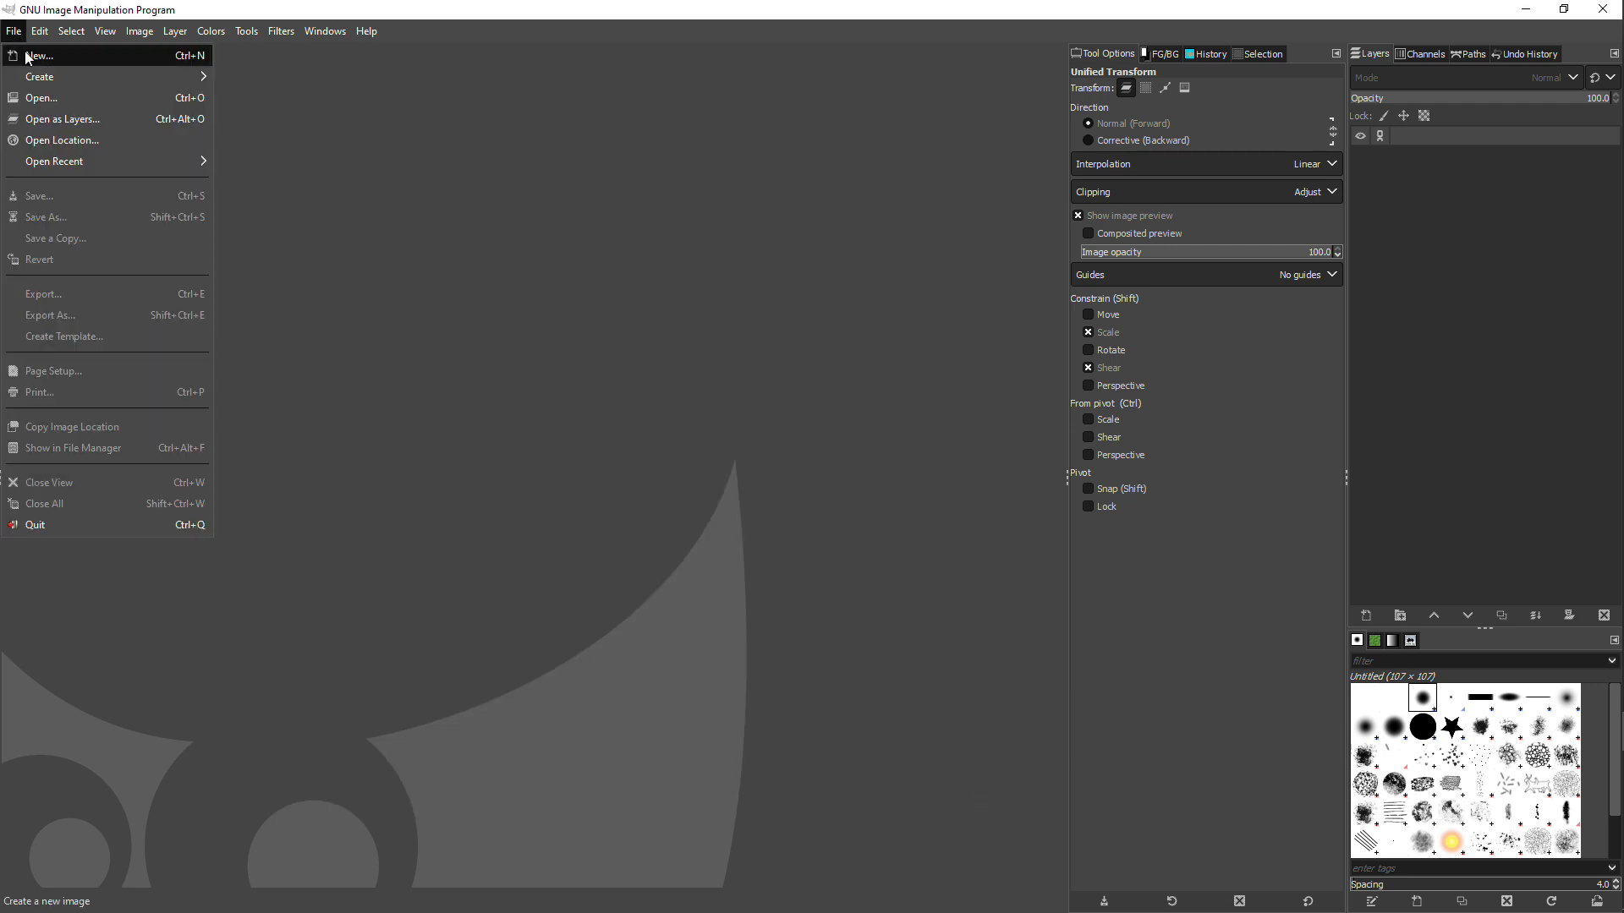
click(34, 53)
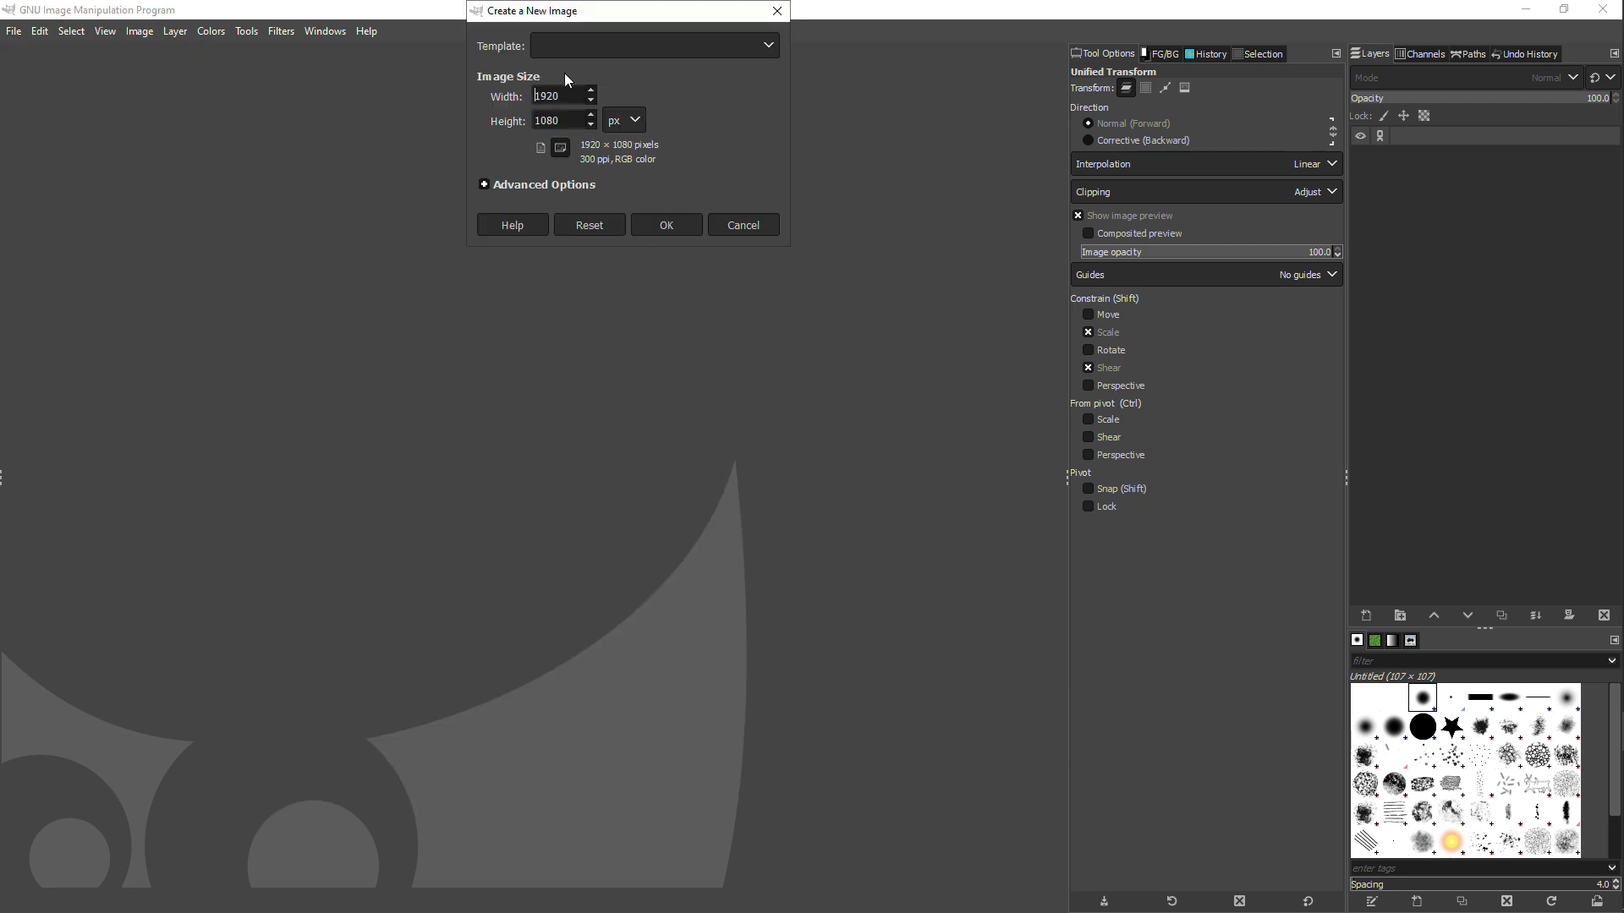
click(669, 225)
- Paste the copied editor screenshot as a new layer and flatten the image
key(ctrl)
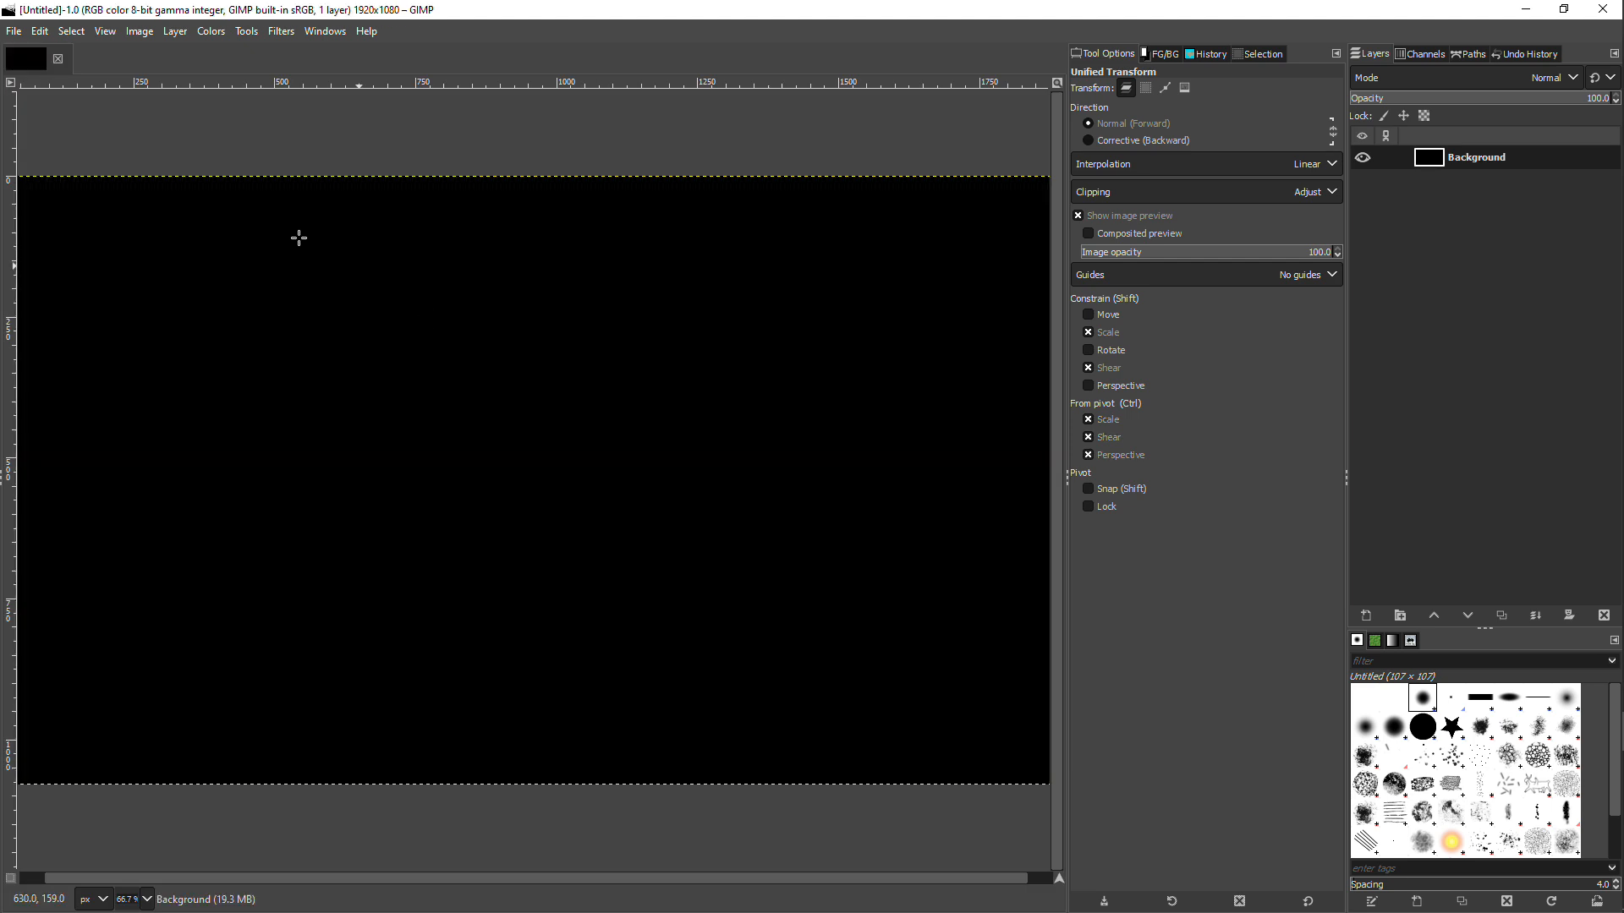
click(40, 31)
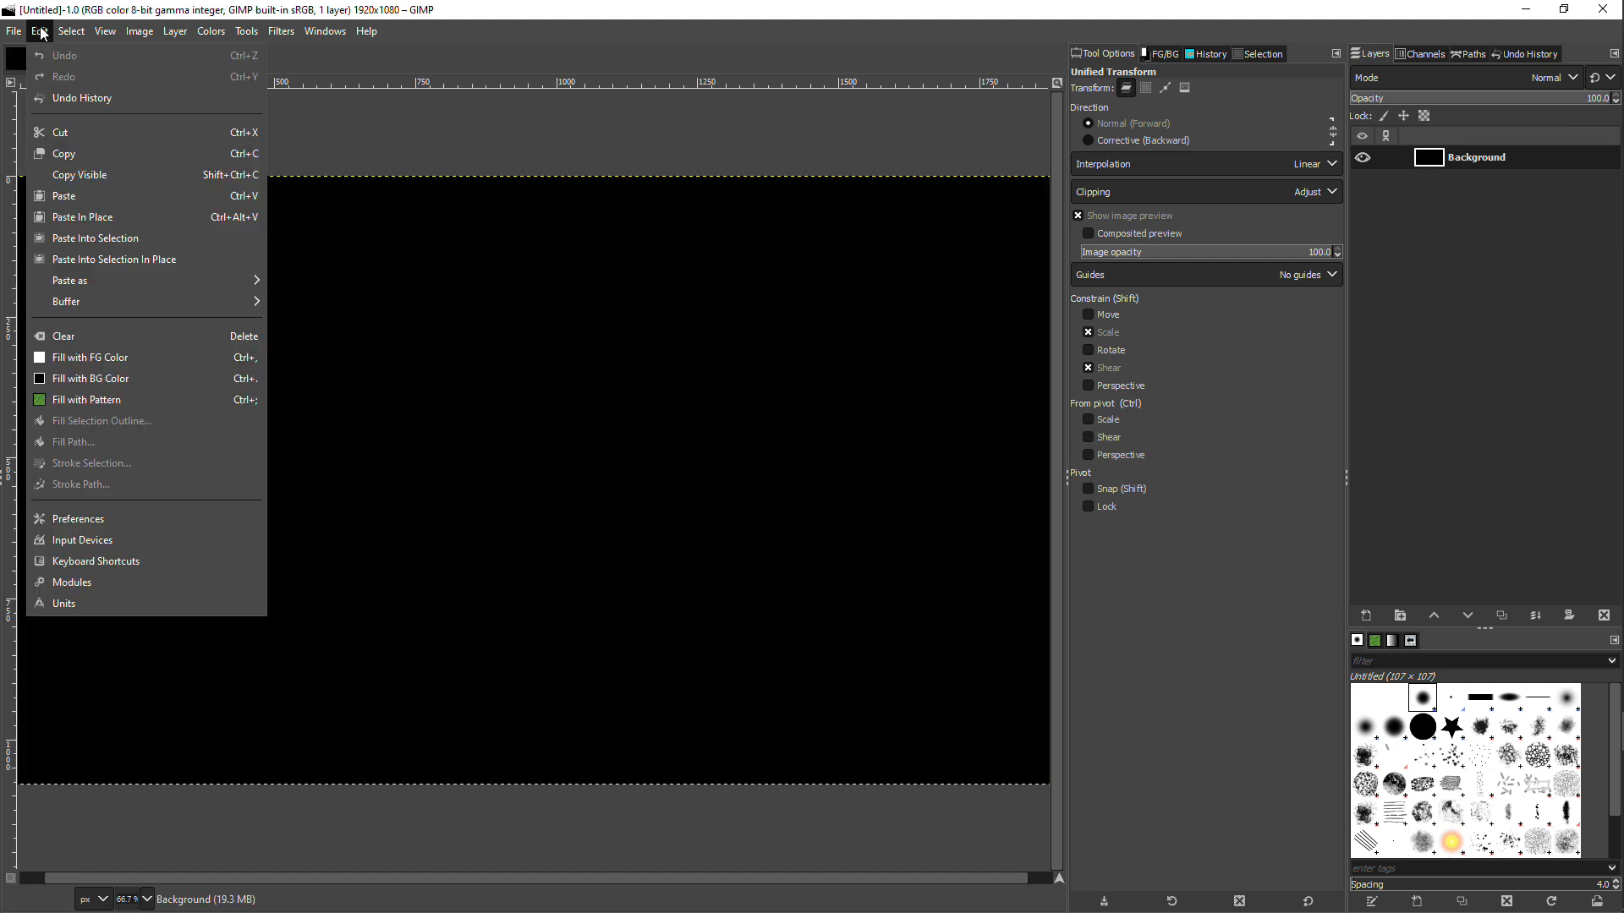
mouse_move(101, 287)
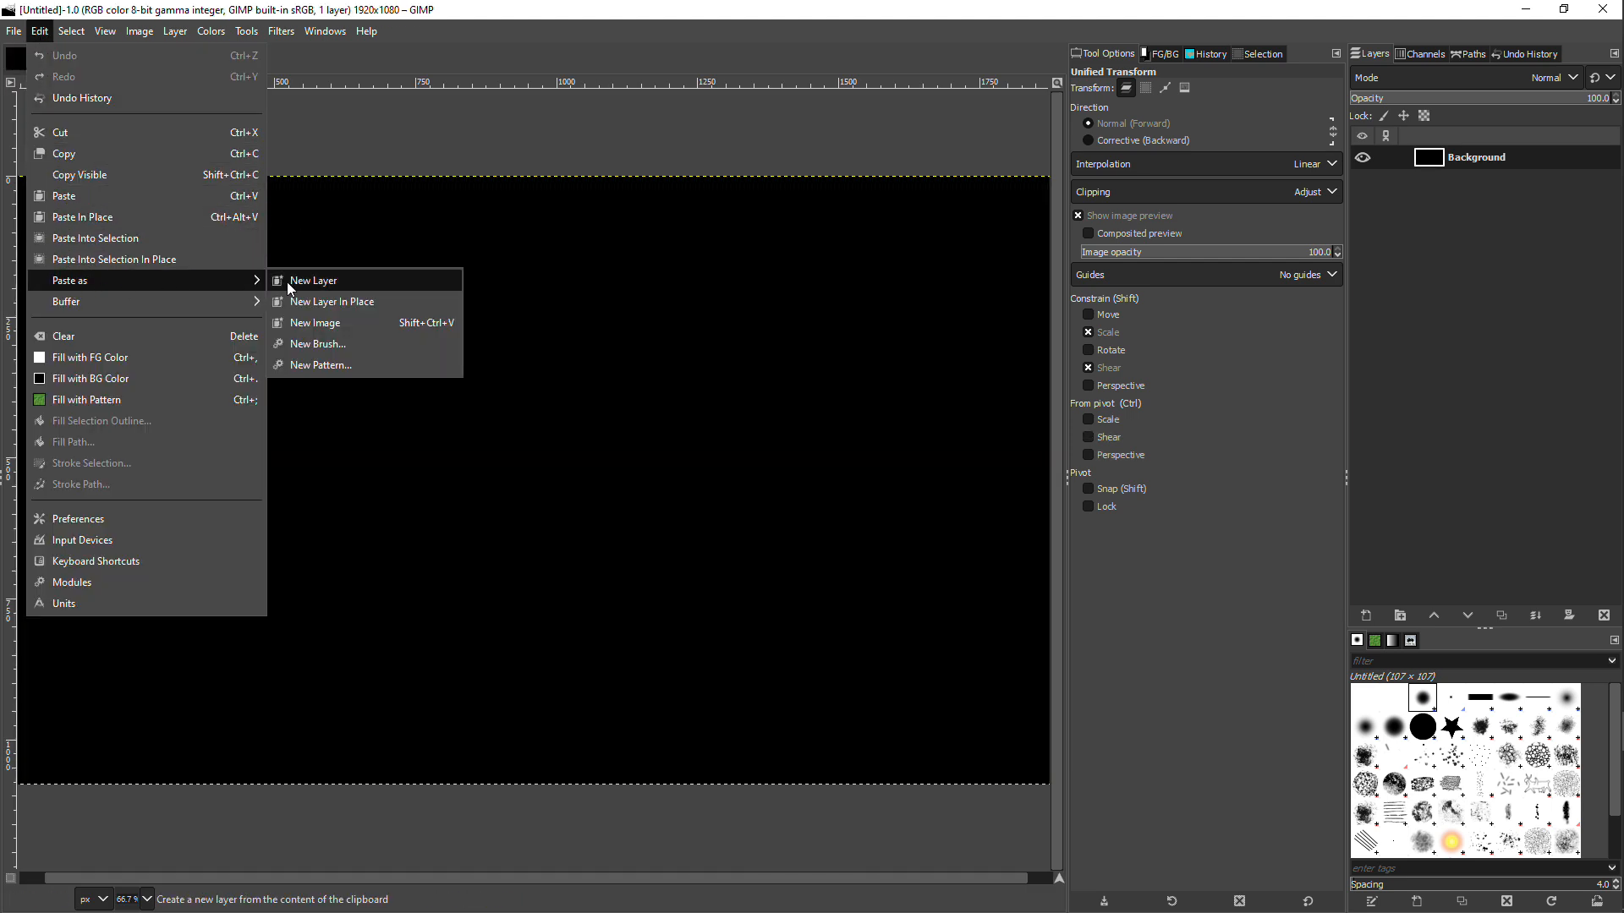
click(313, 281)
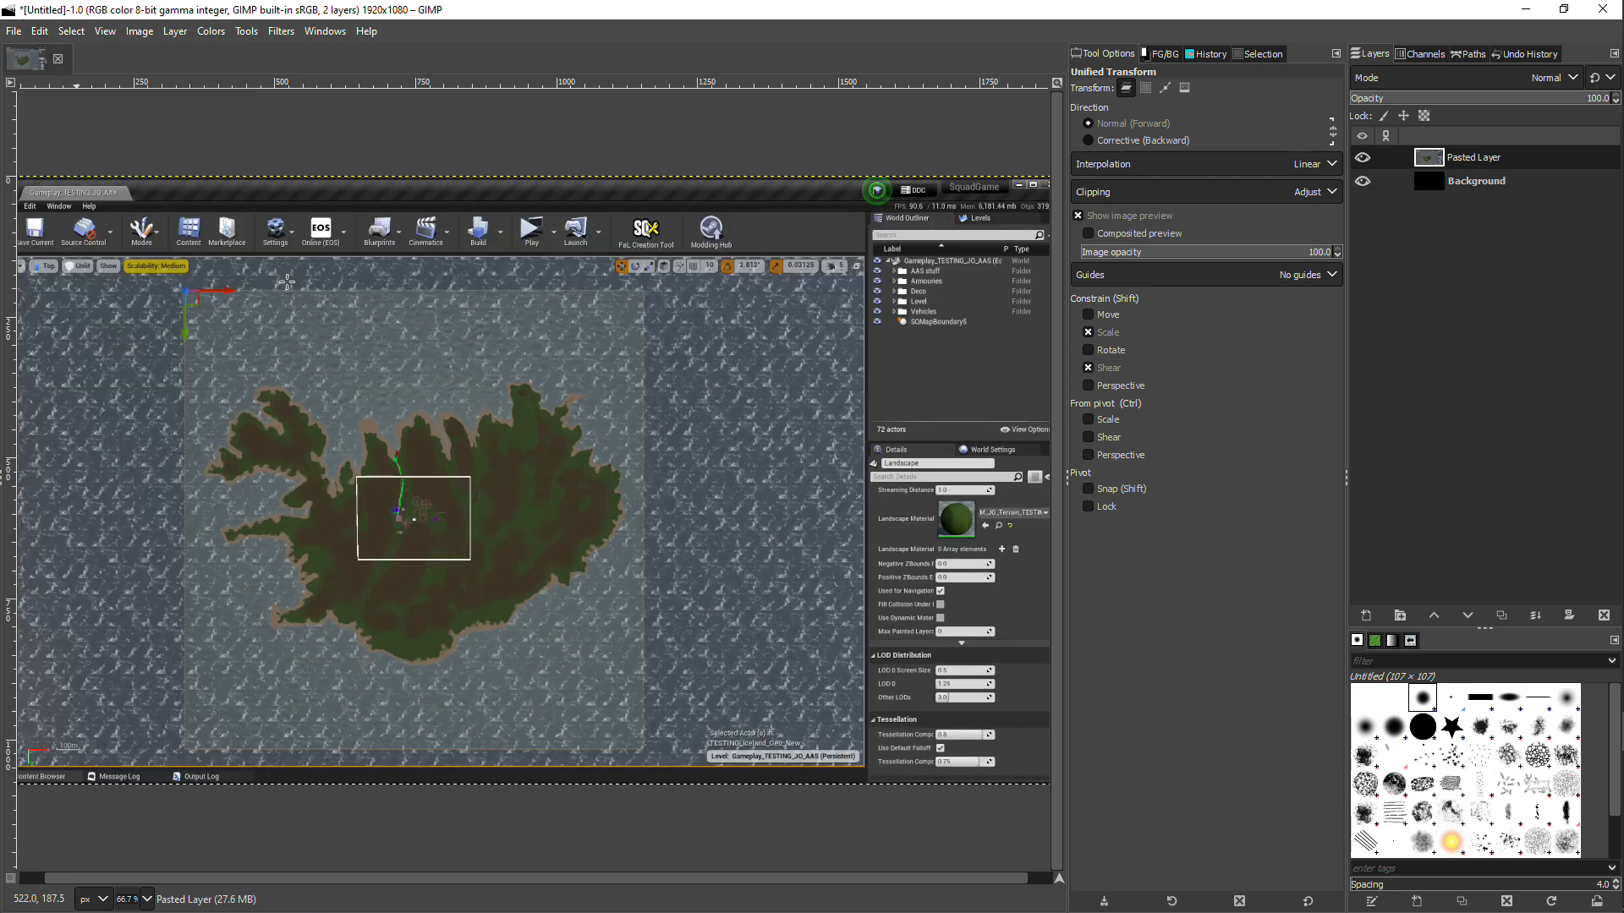
right_click(1496, 211)
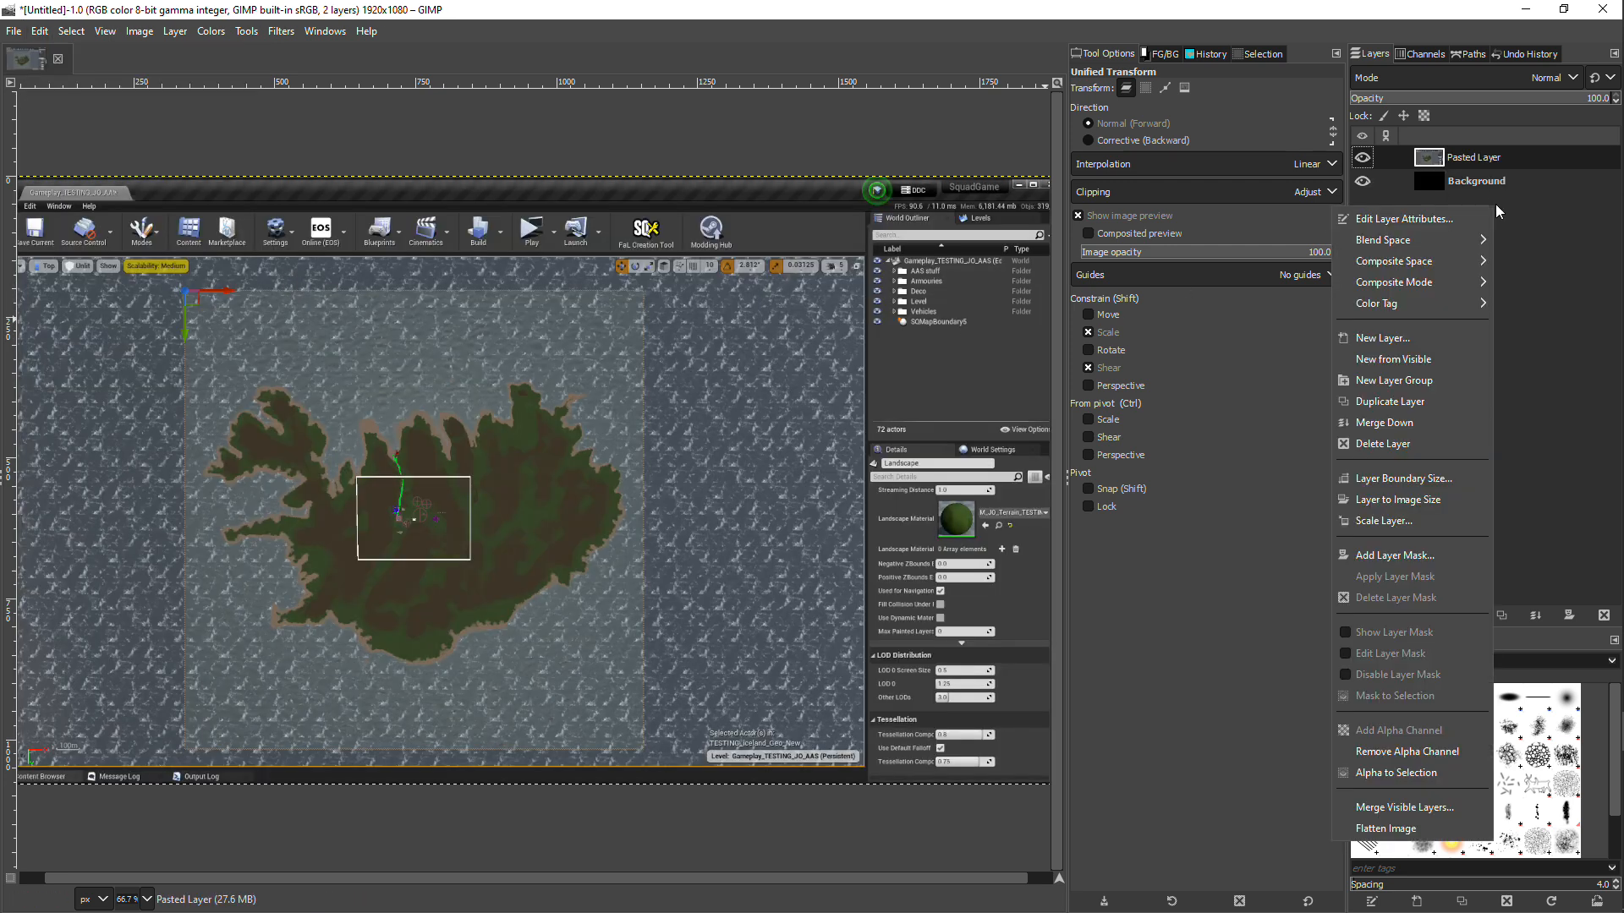
click(1387, 829)
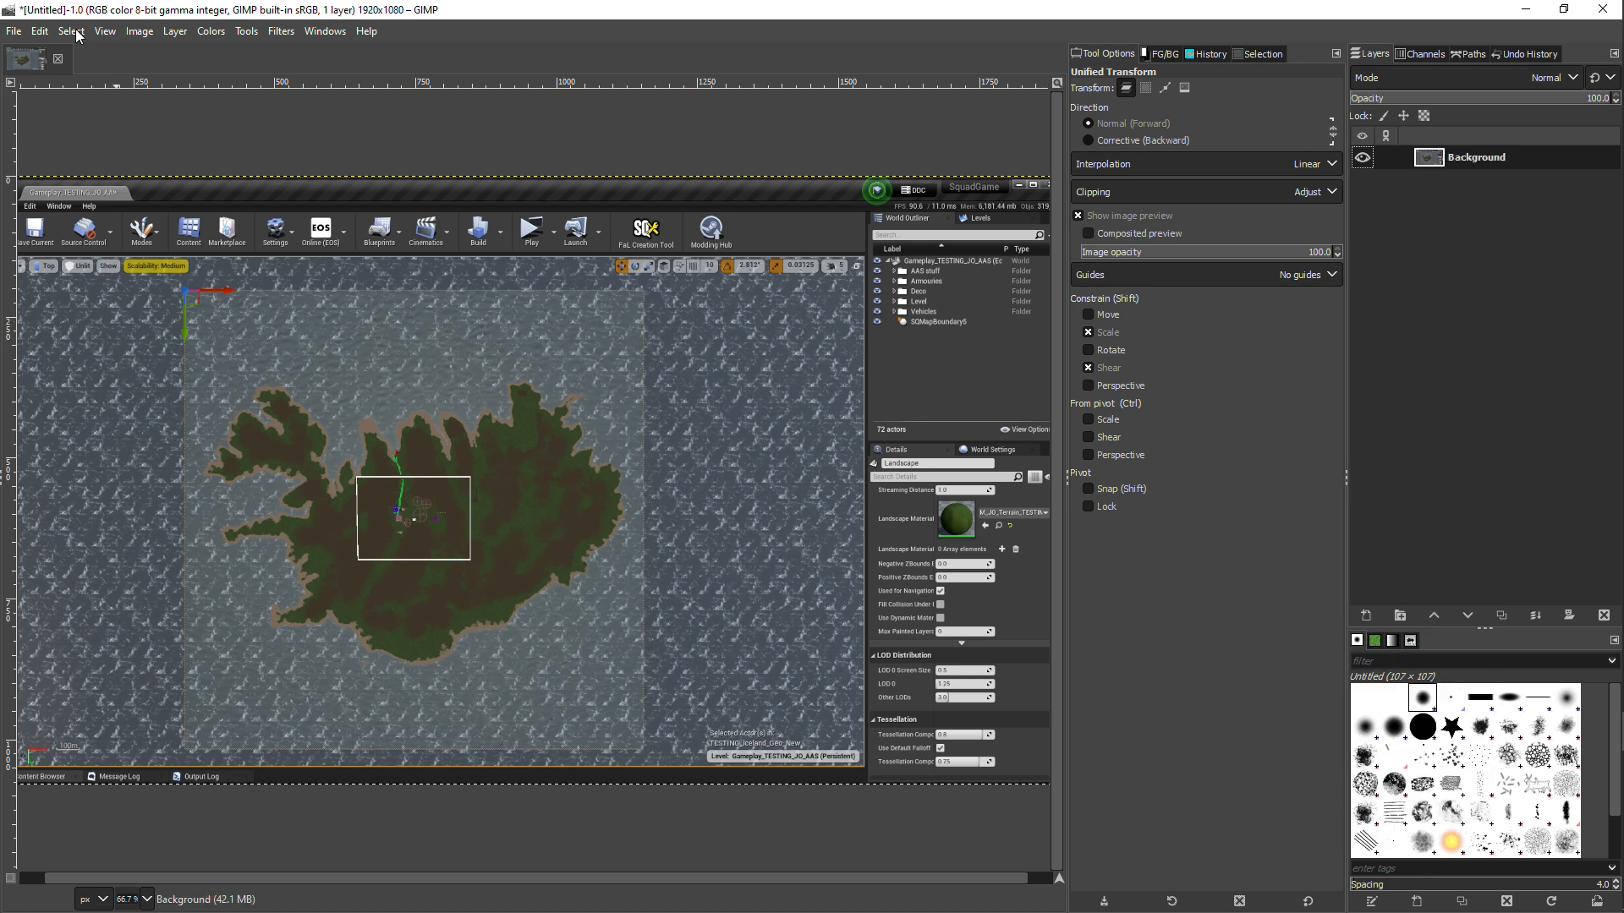
- Draw a rectangular selection of about 814 × 815 px around the square landscape area in the screenshot
click(246, 31)
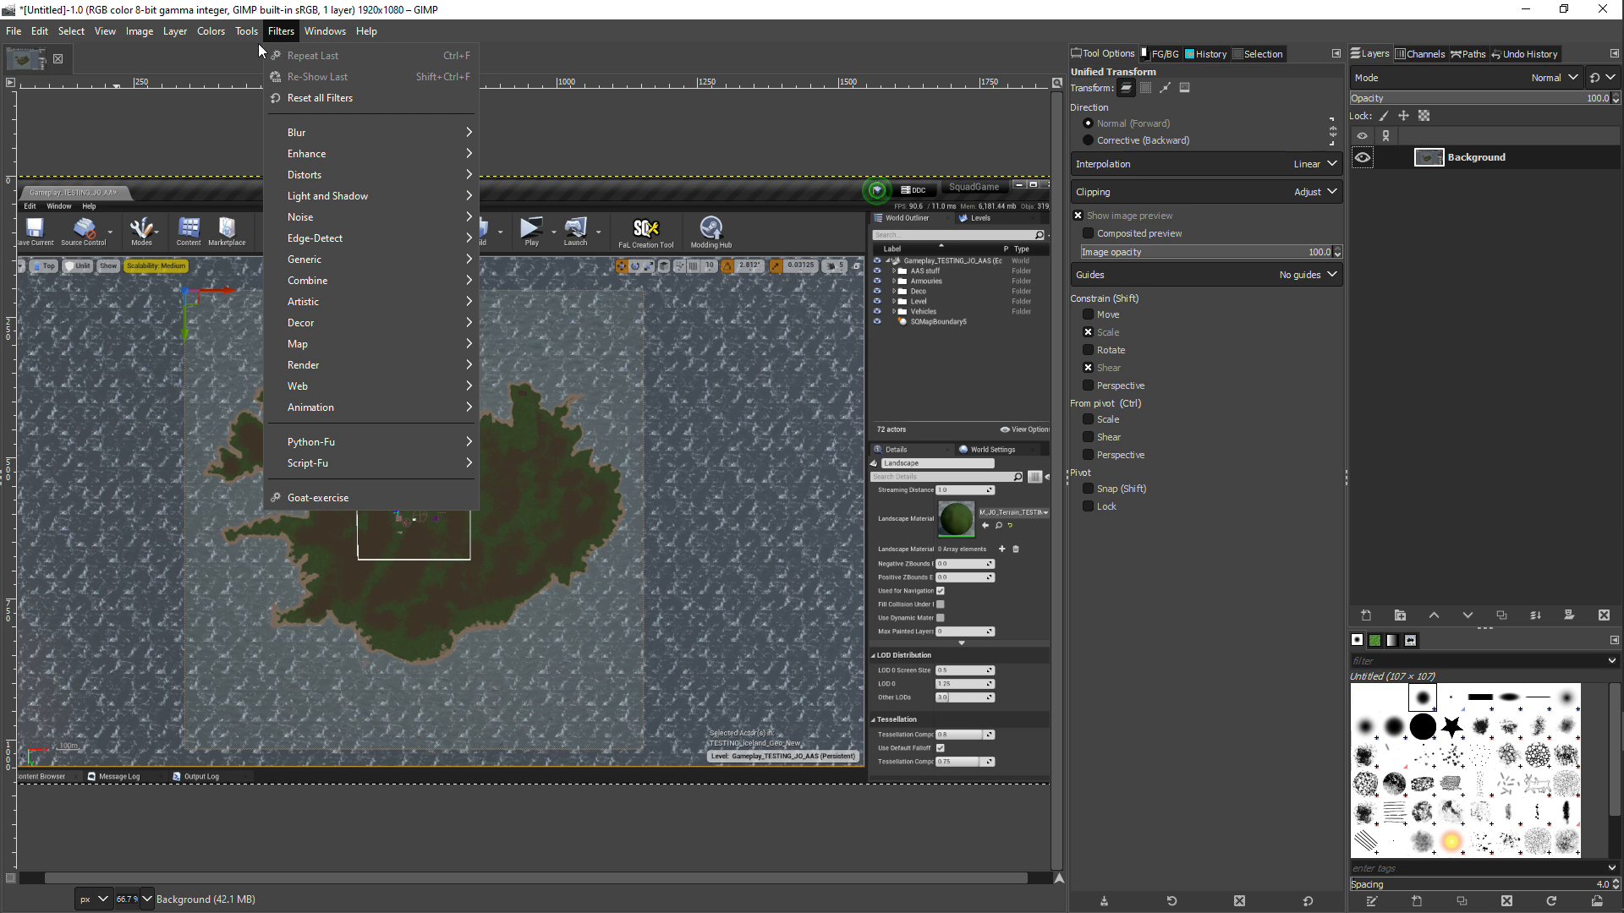
mouse_move(328, 62)
click(474, 56)
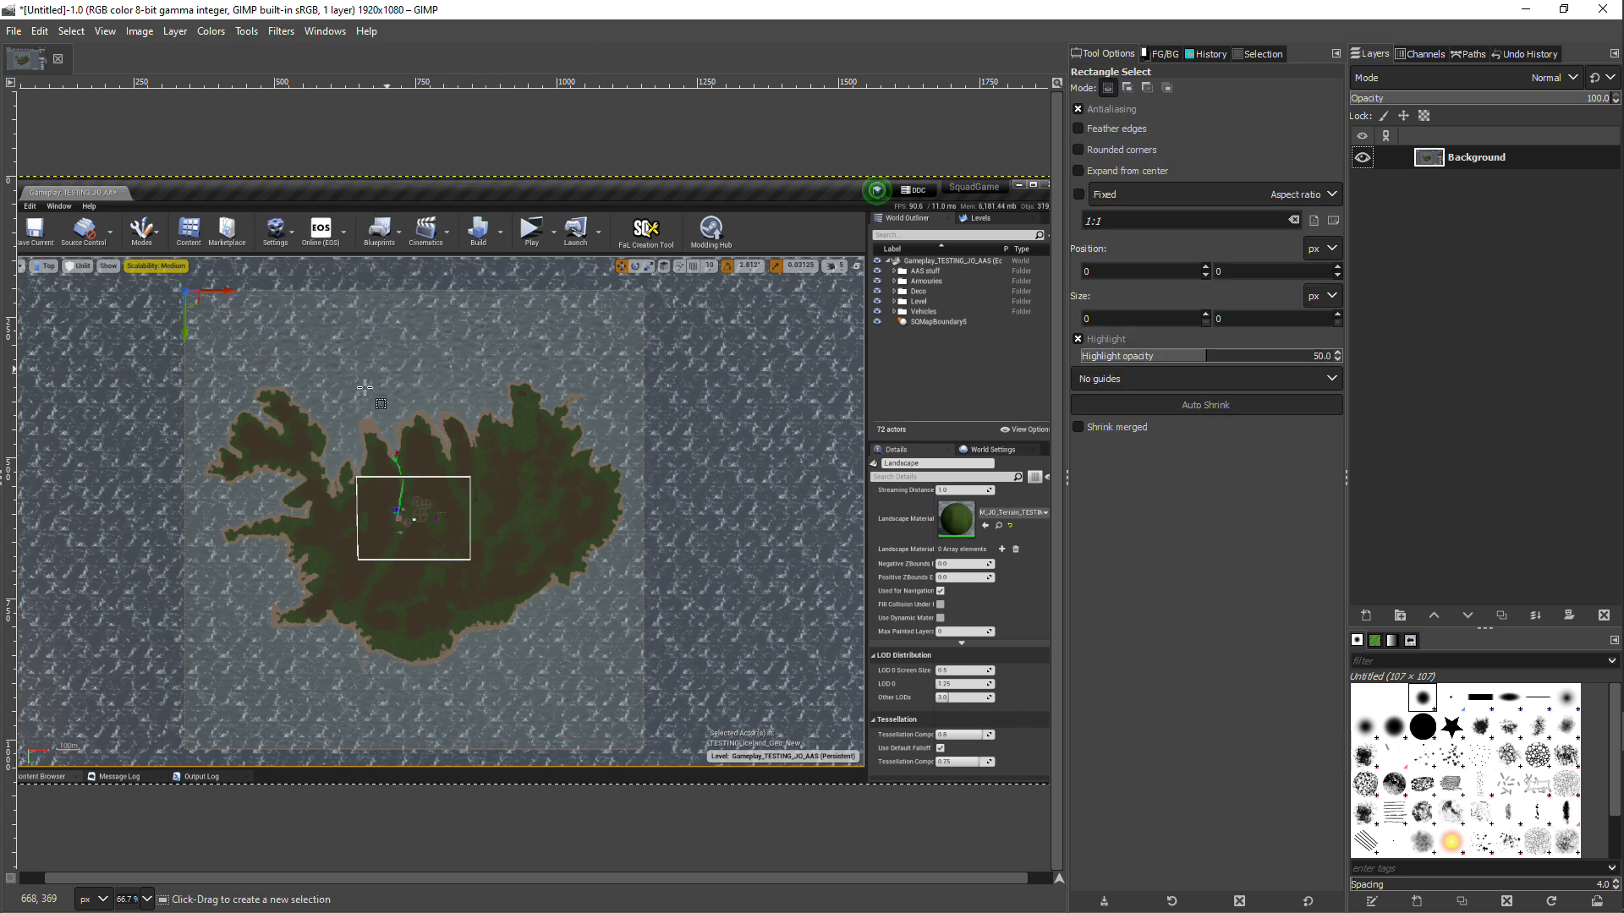
drag(184, 291, 643, 749)
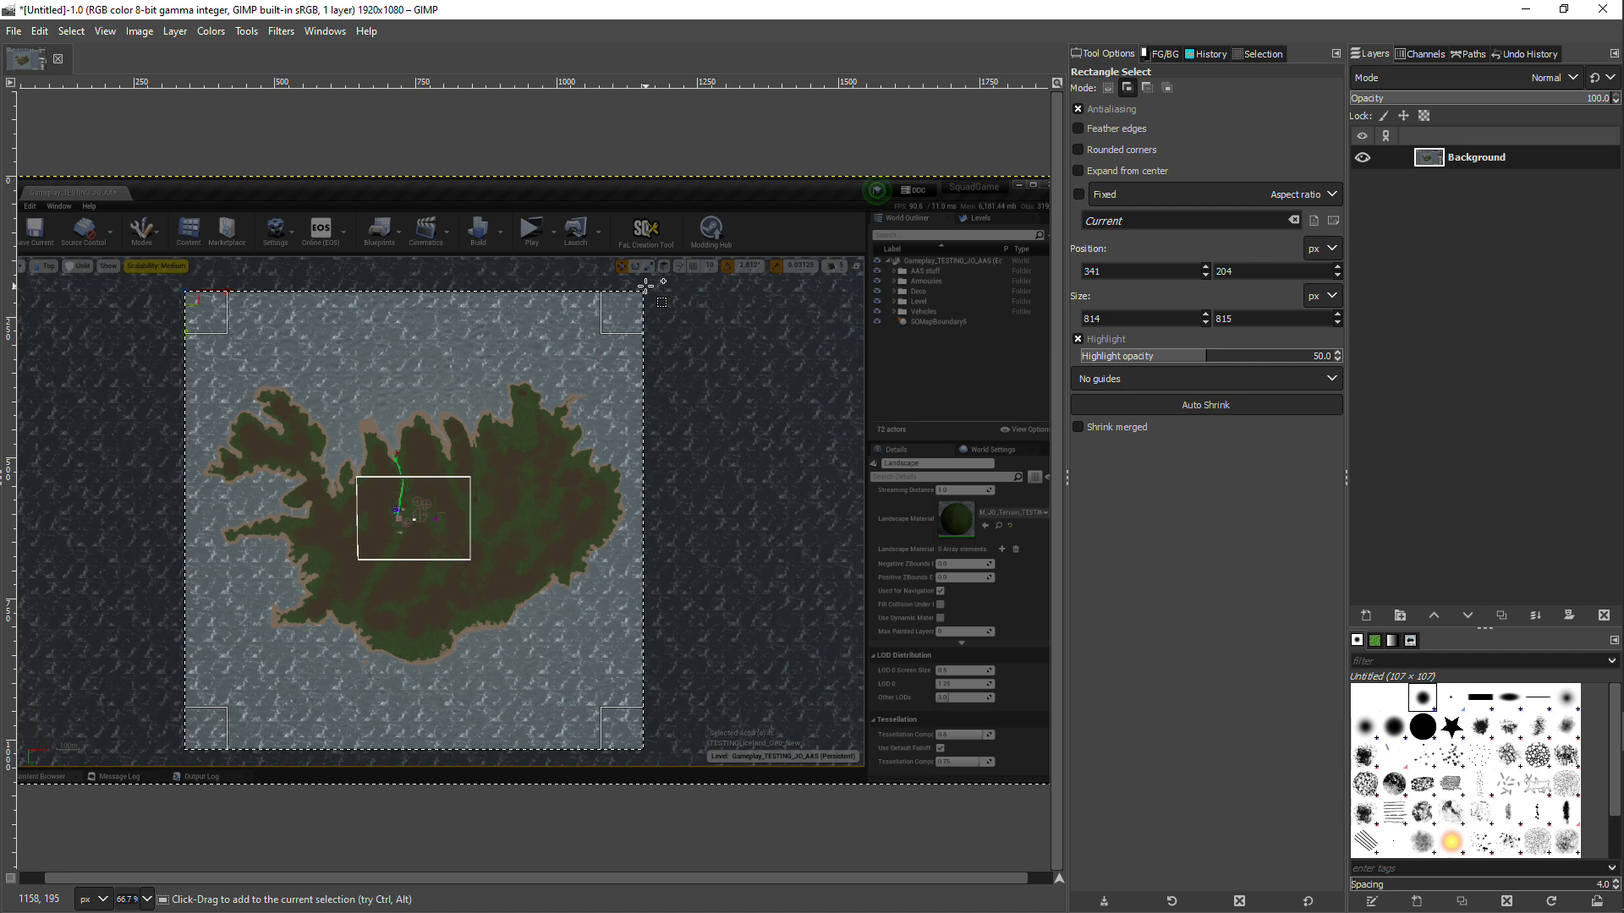
- Fine-tune the selection's upper and lower edges to the landscape border, making it 814 × 814 px at position 341, 203
scroll(645, 286, up, 3)
scroll(643, 288, up, 5)
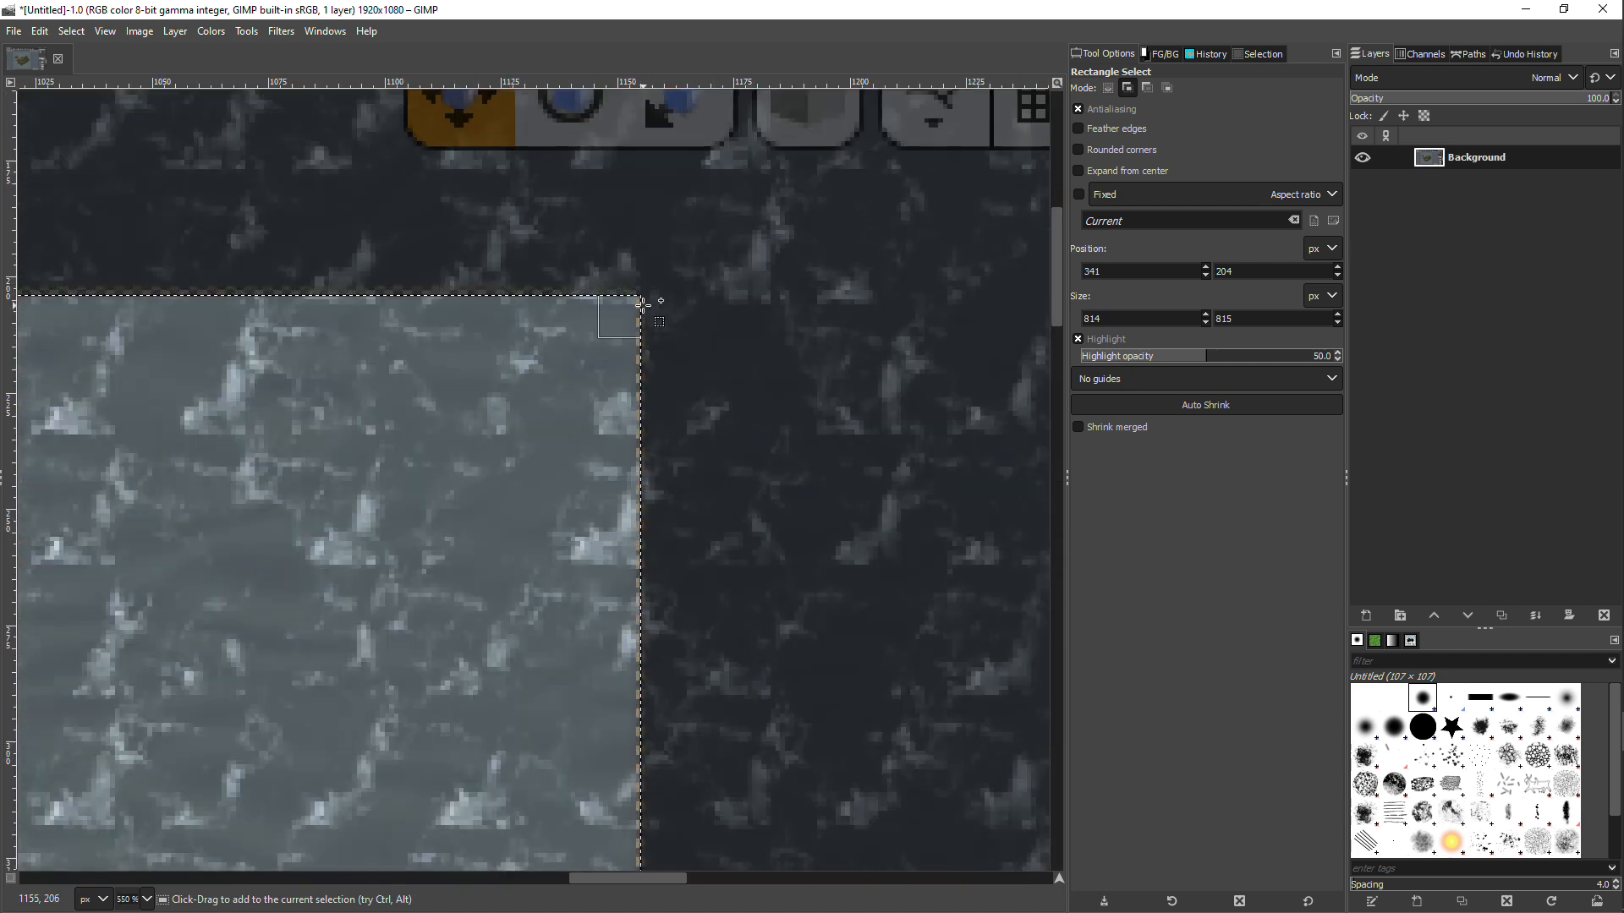
drag(618, 315, 615, 299)
drag(617, 875, 192, 864)
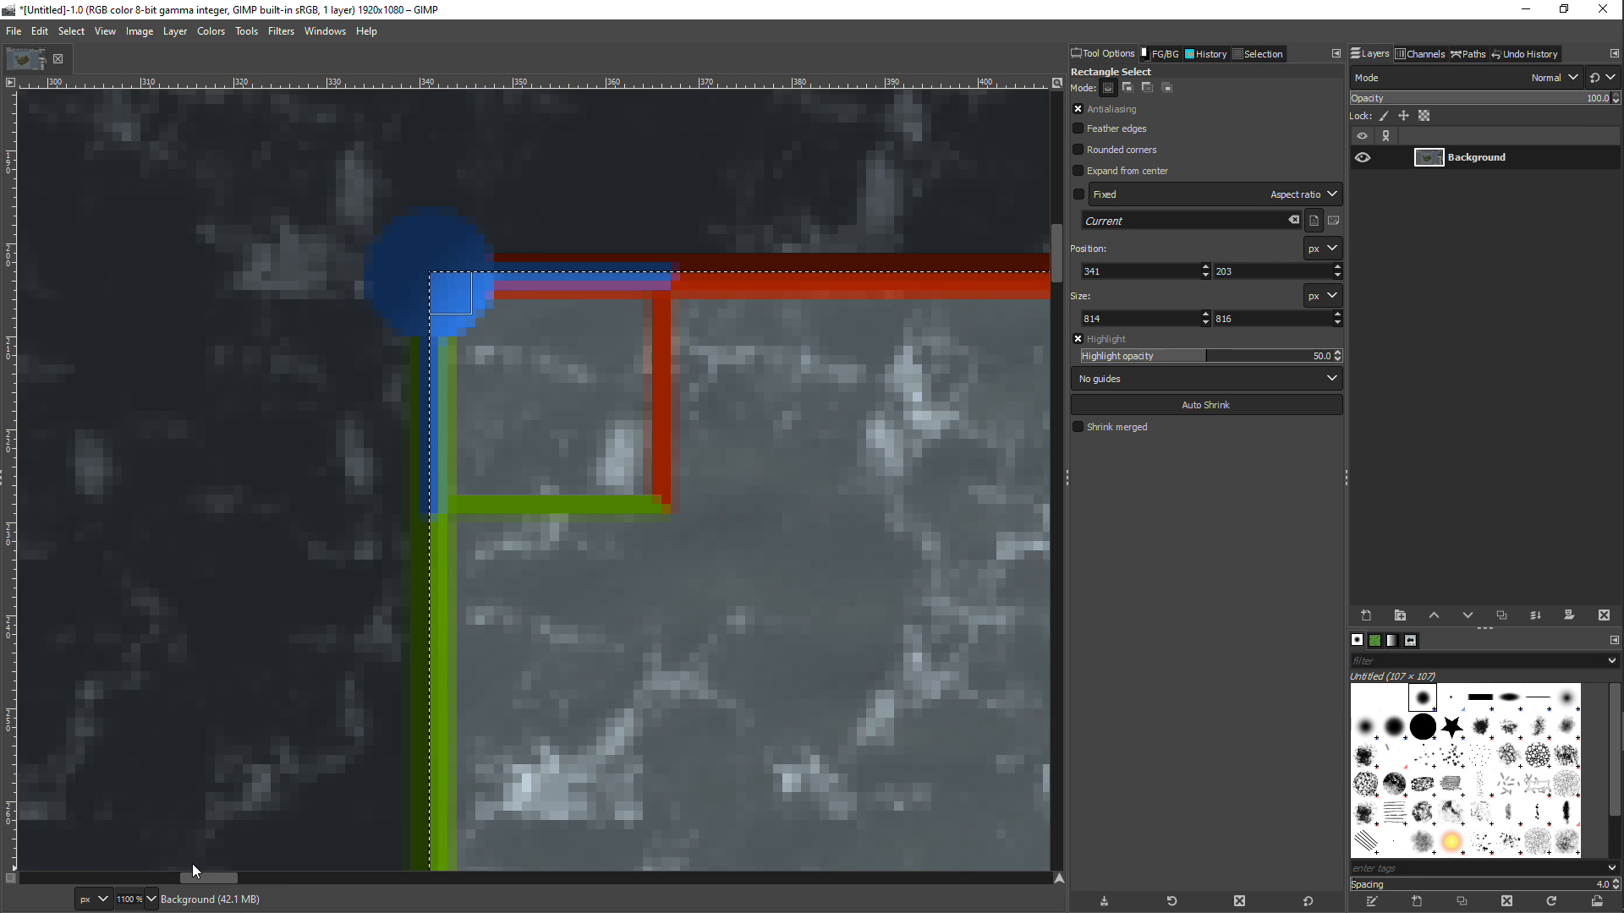
drag(1056, 264, 1007, 820)
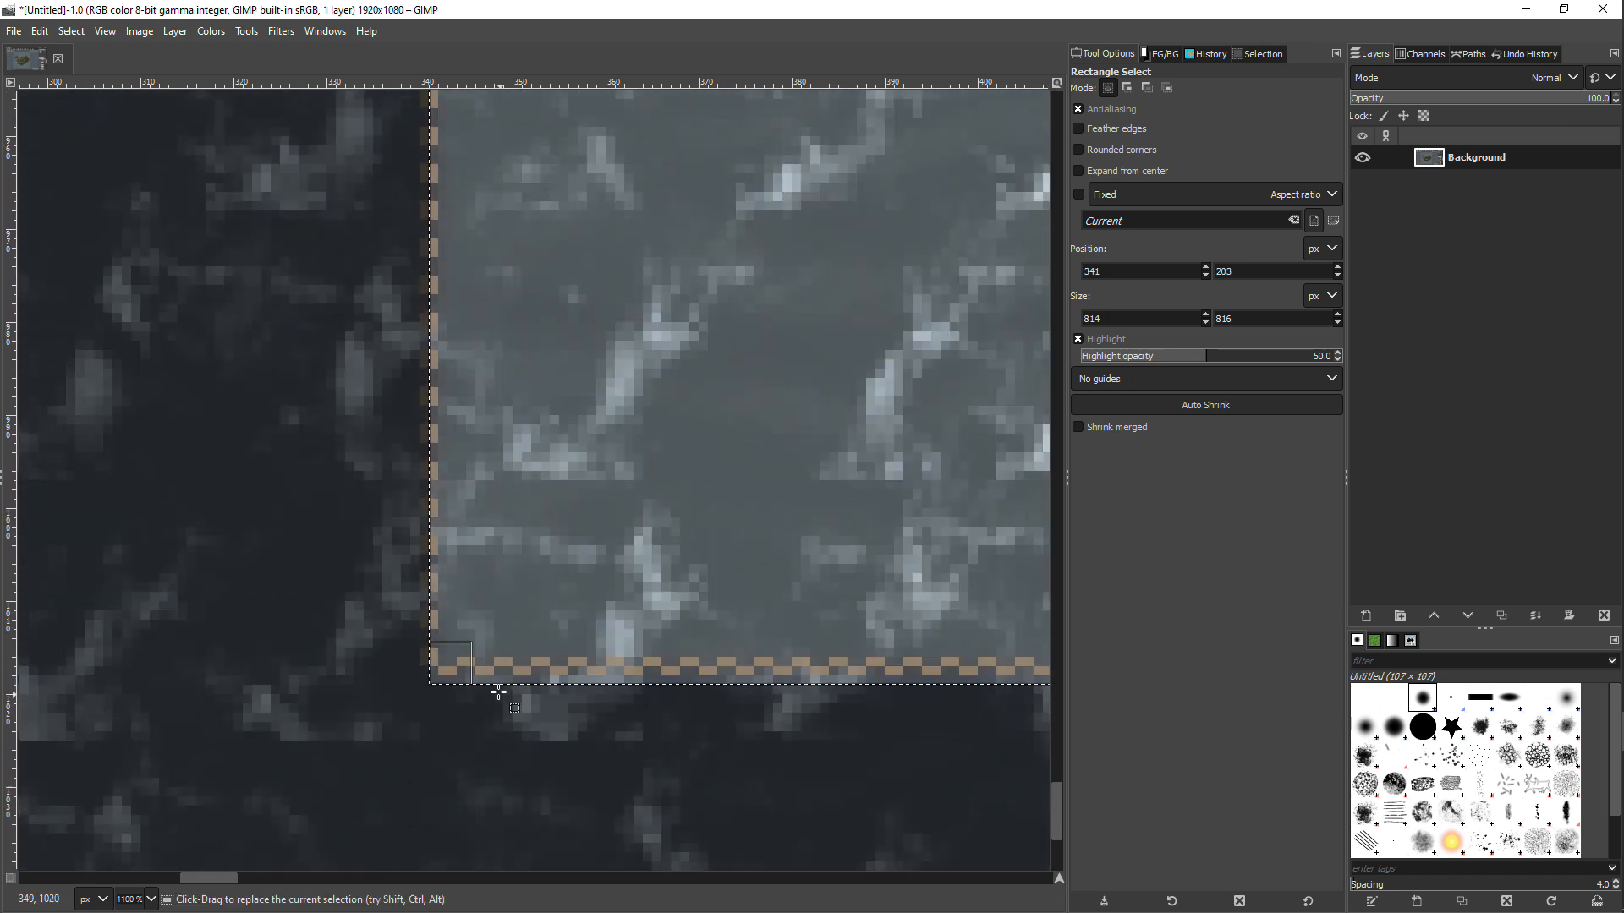
drag(462, 668, 463, 649)
drag(212, 878, 641, 876)
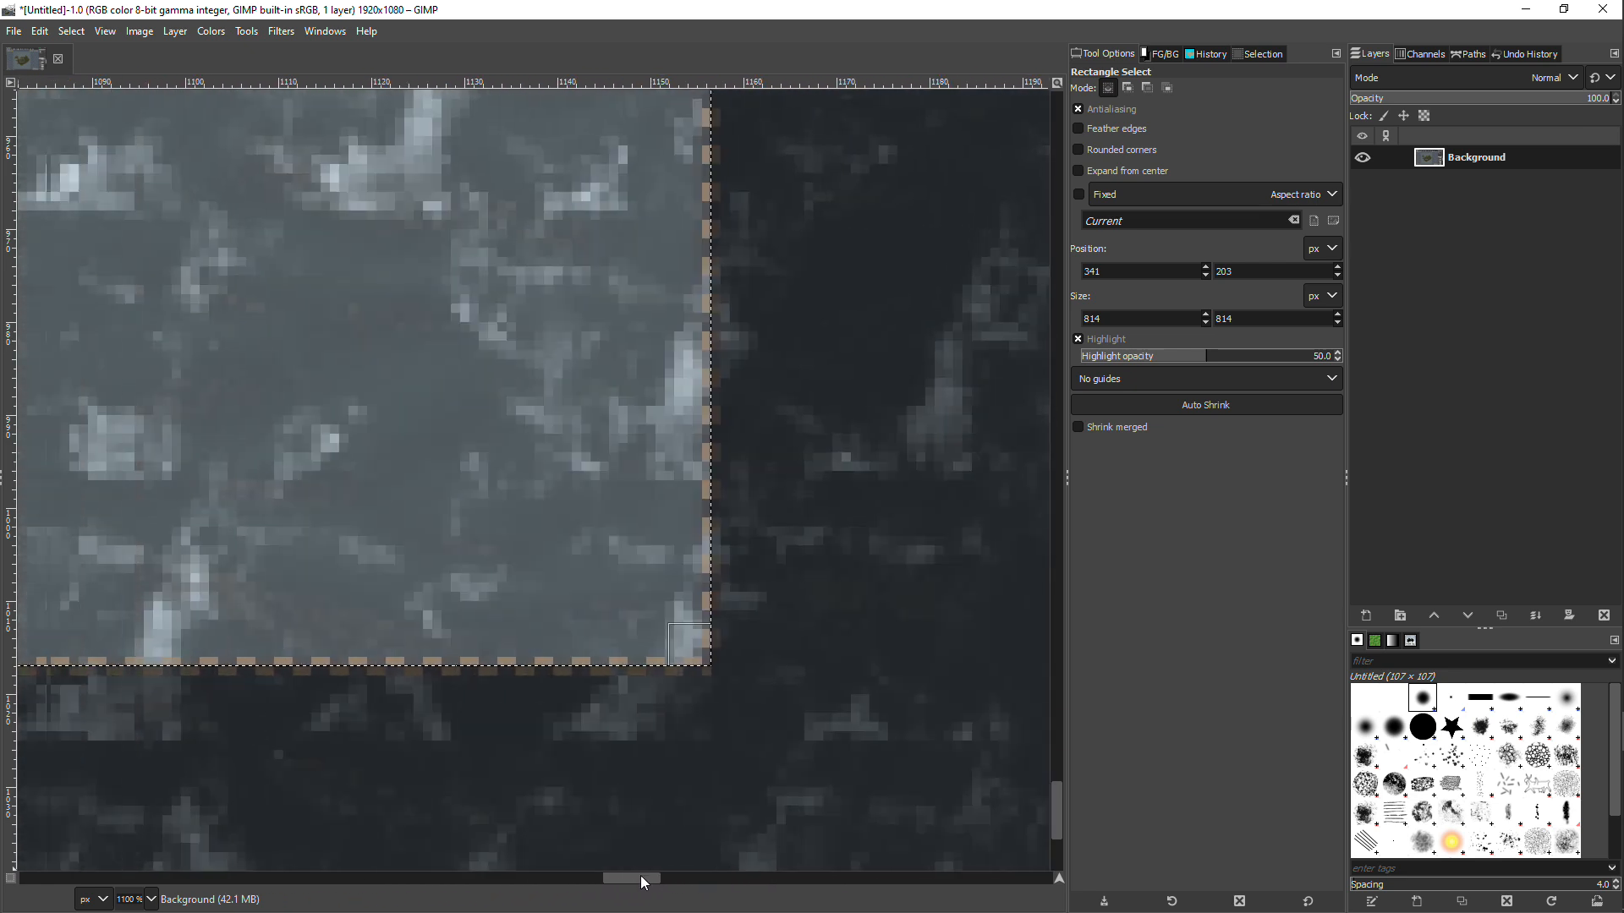
scroll(746, 794, down, 15)
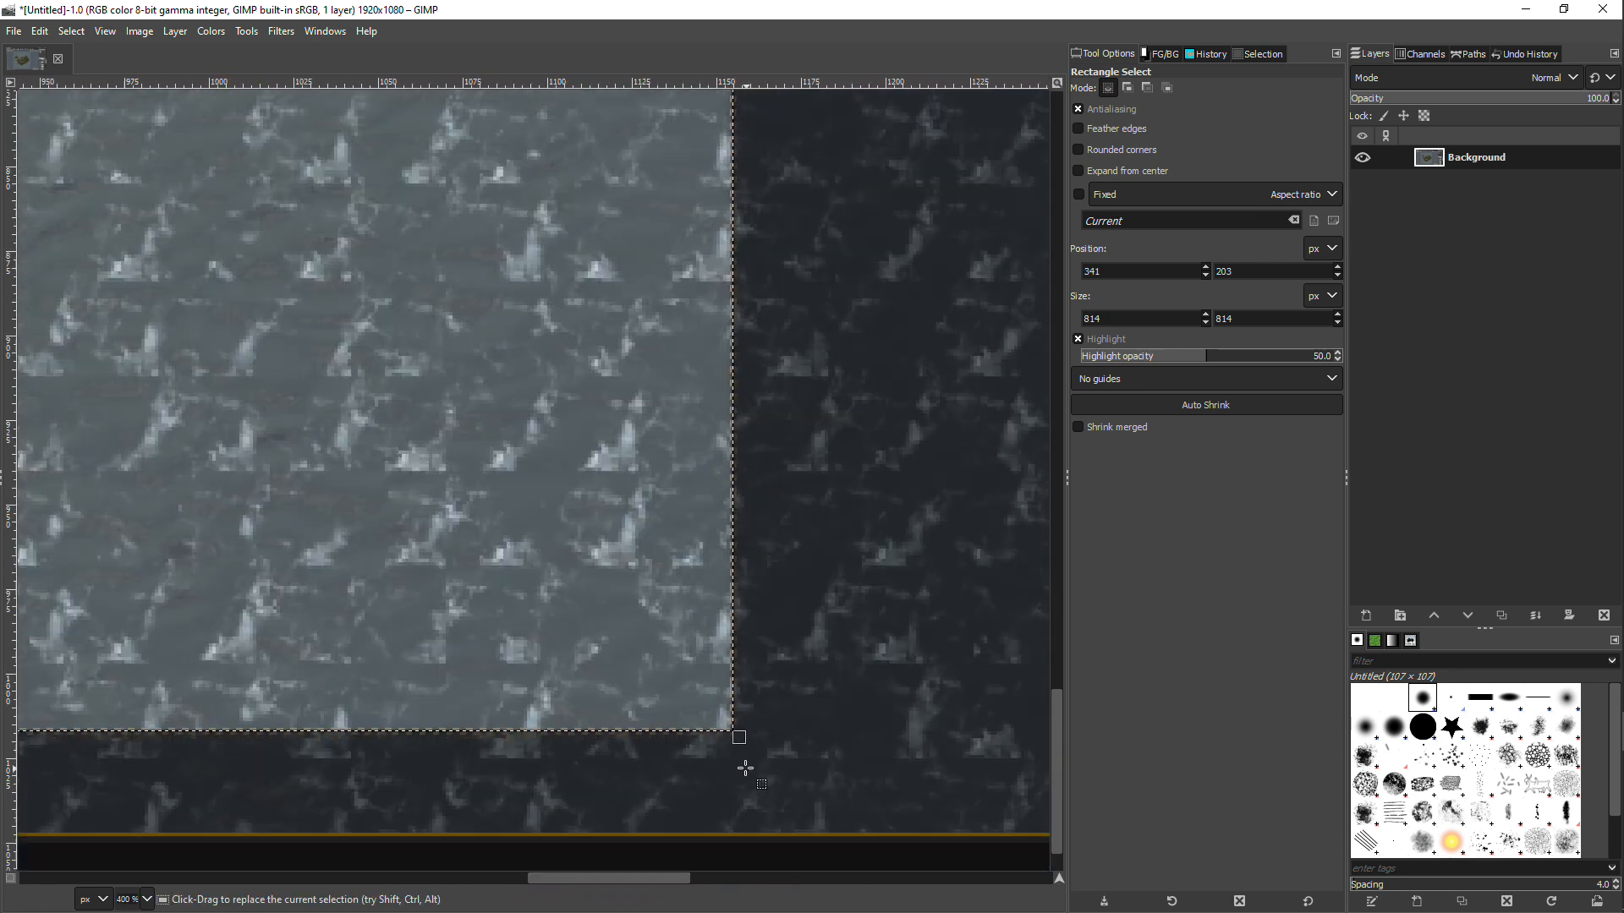
scroll(742, 751, down, 1)
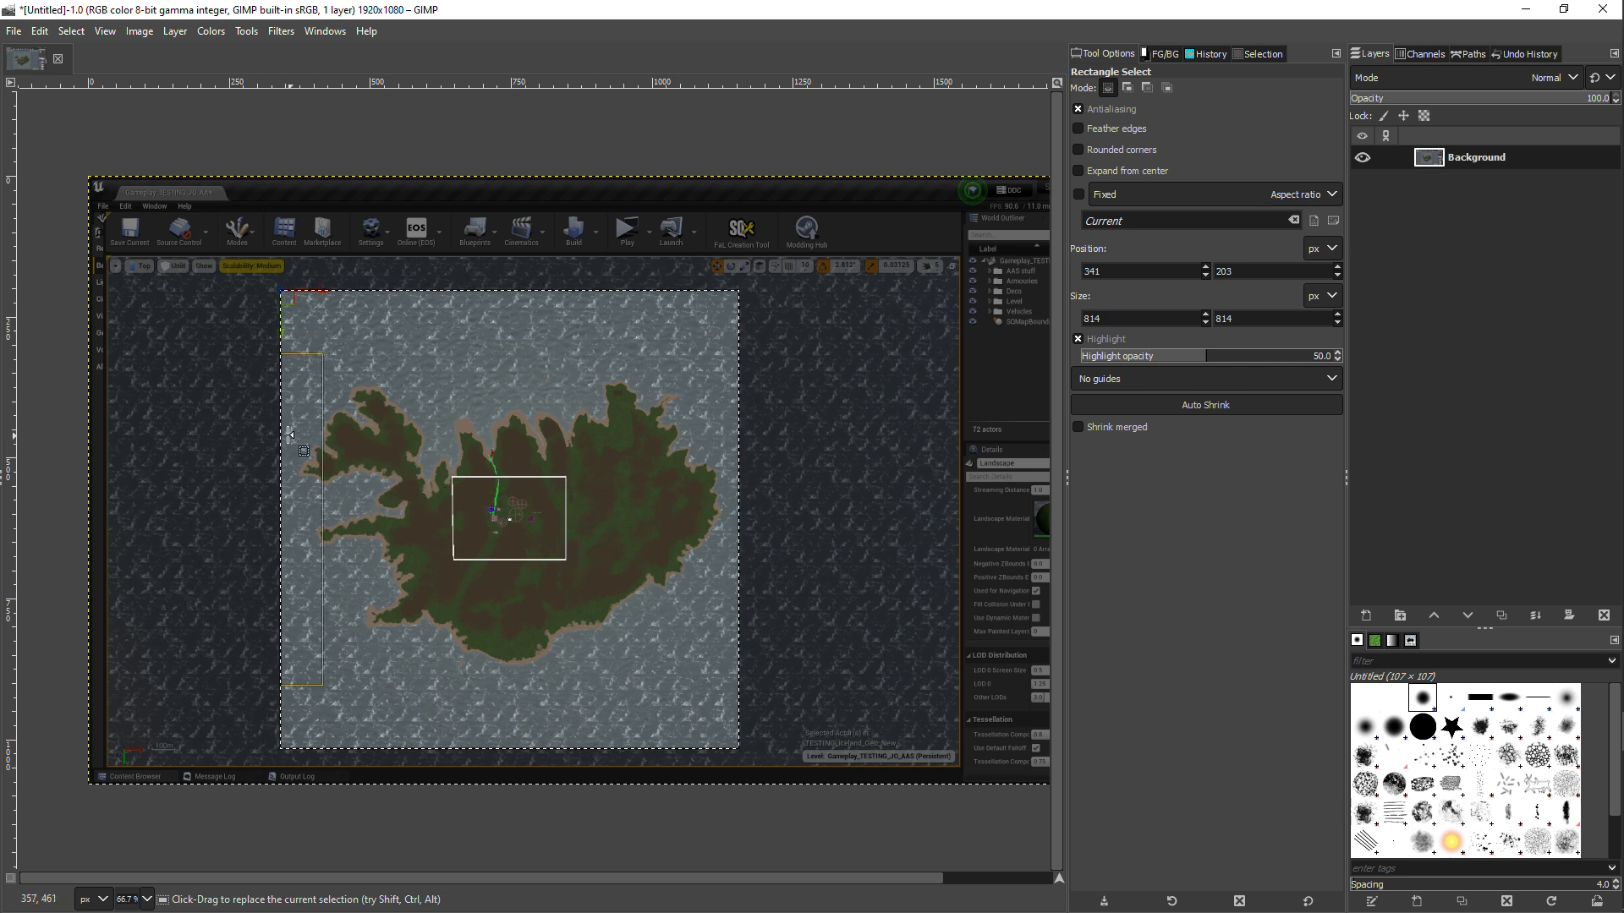
- Crop the screenshot image to the selection and clear the selection
click(74, 32)
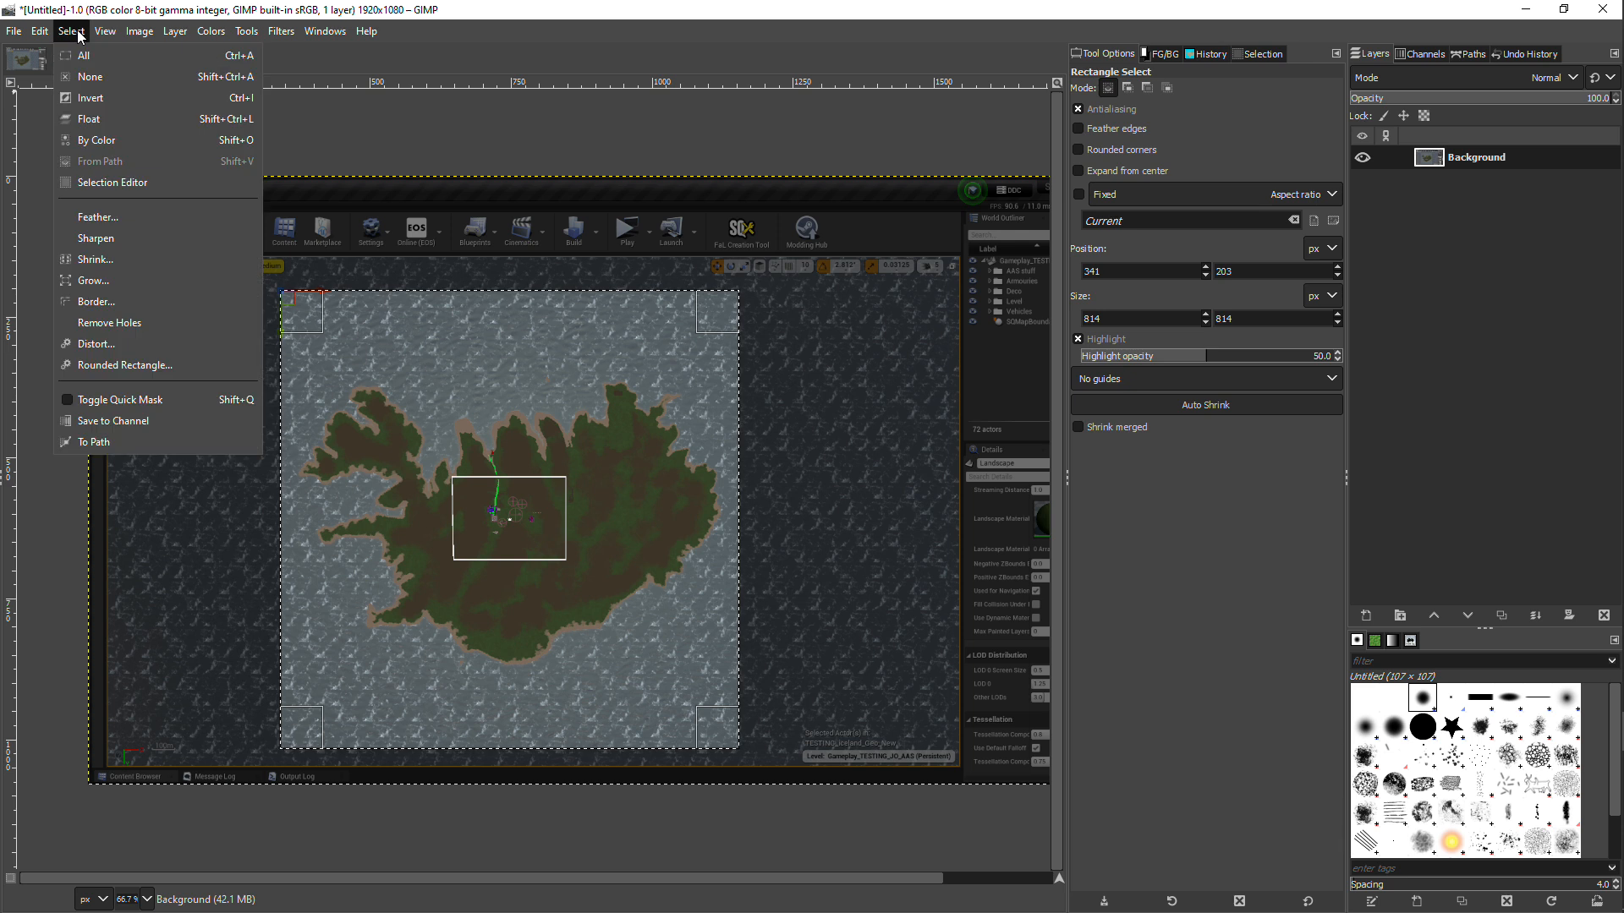
click(74, 31)
click(139, 32)
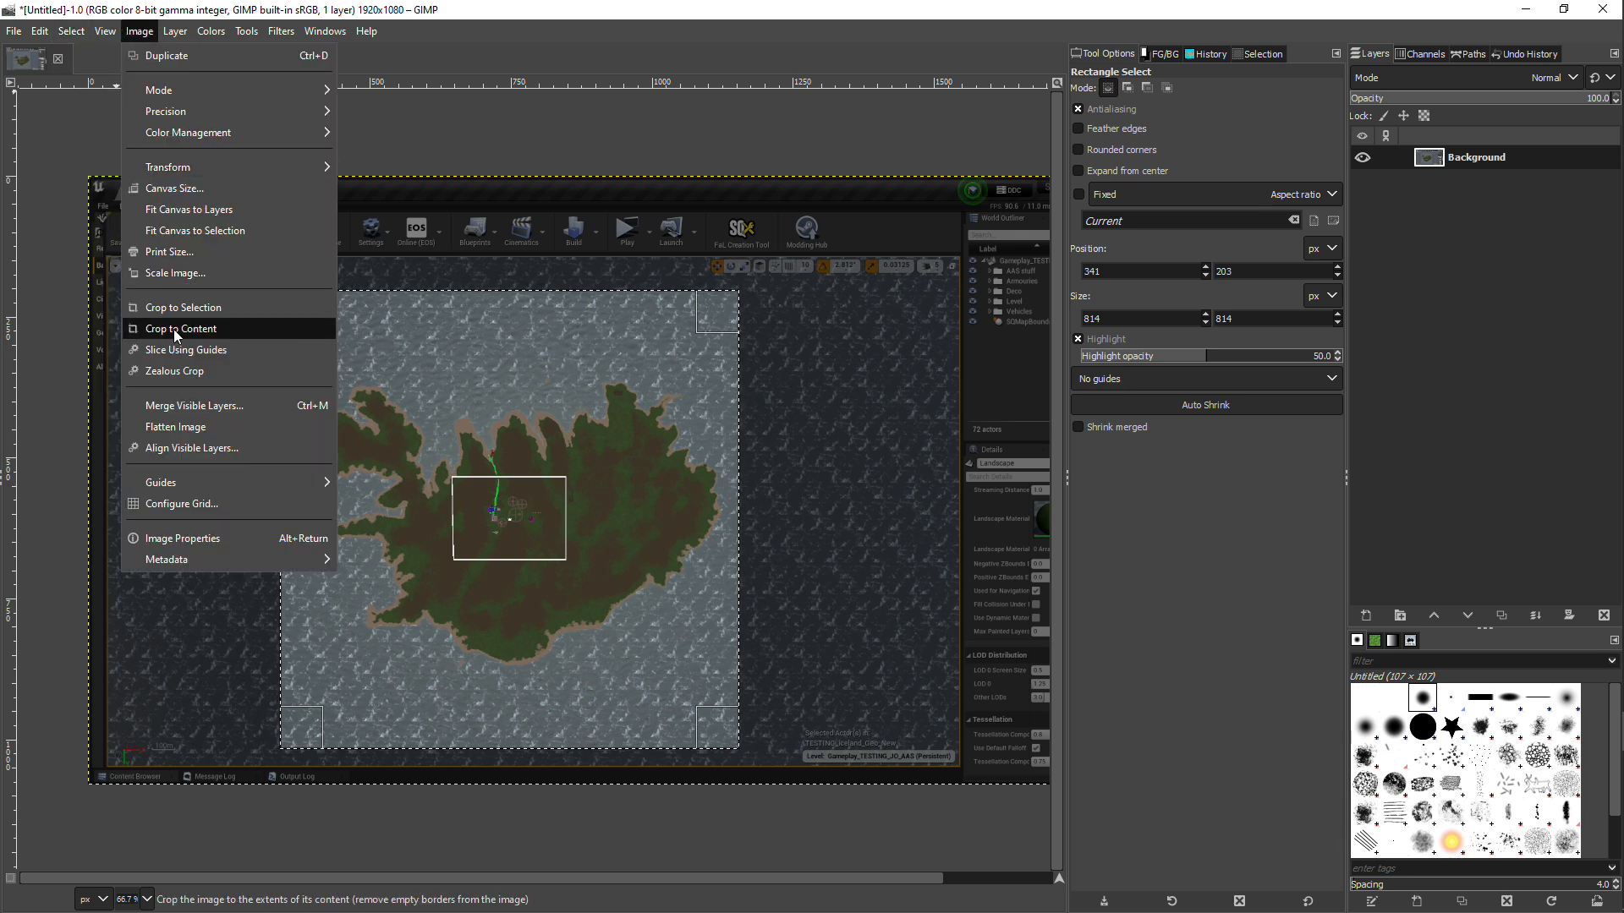
click(174, 309)
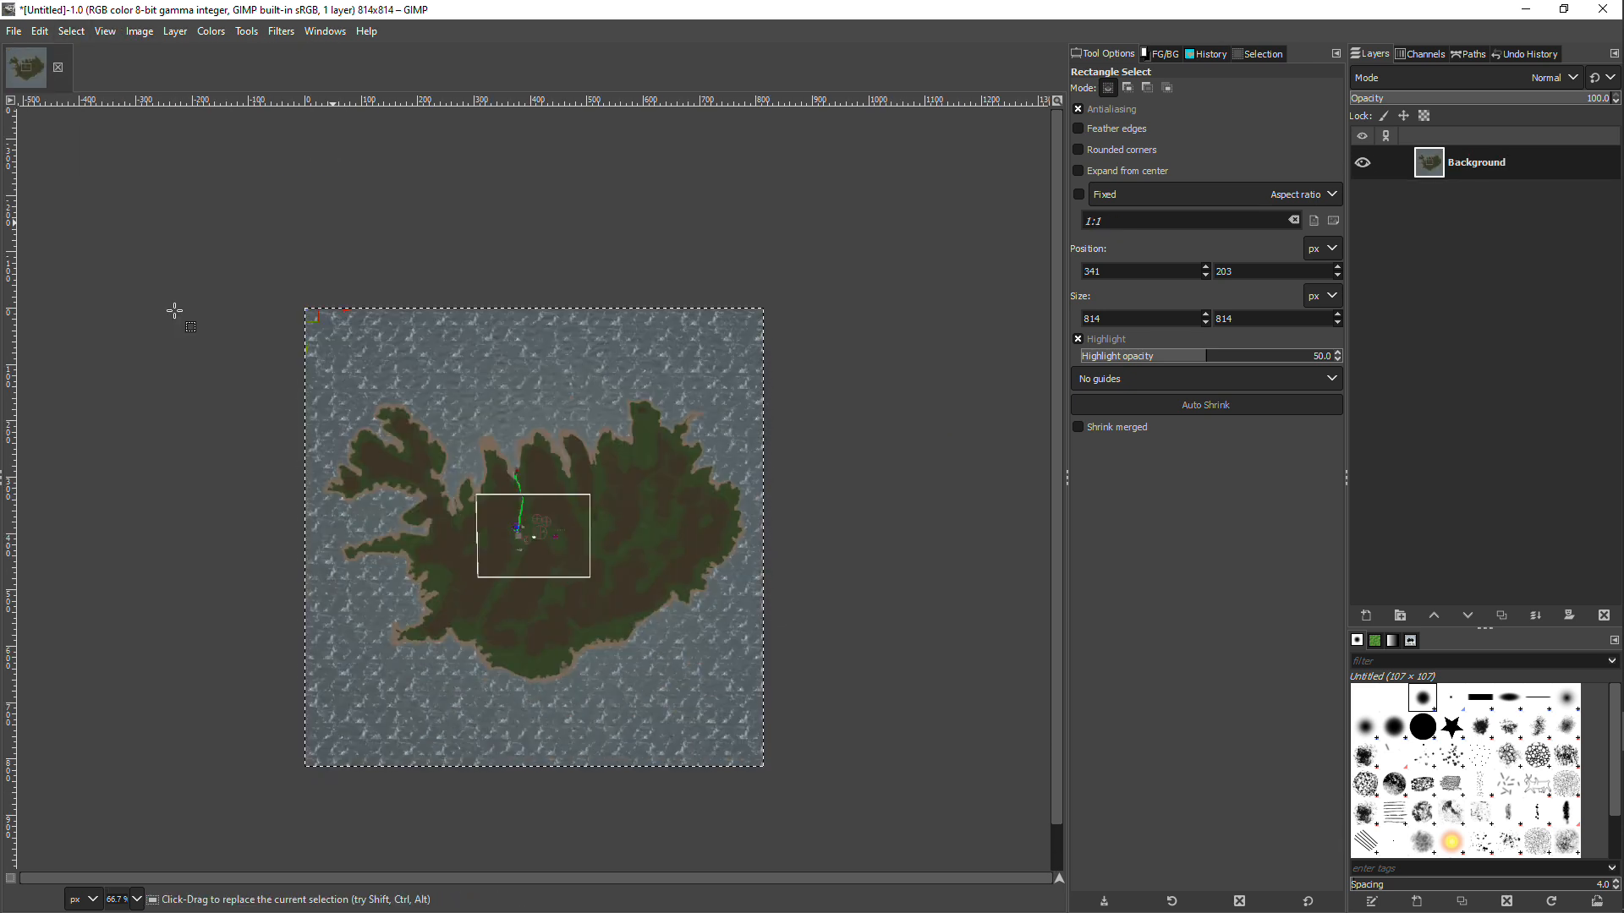
click(71, 31)
click(92, 78)
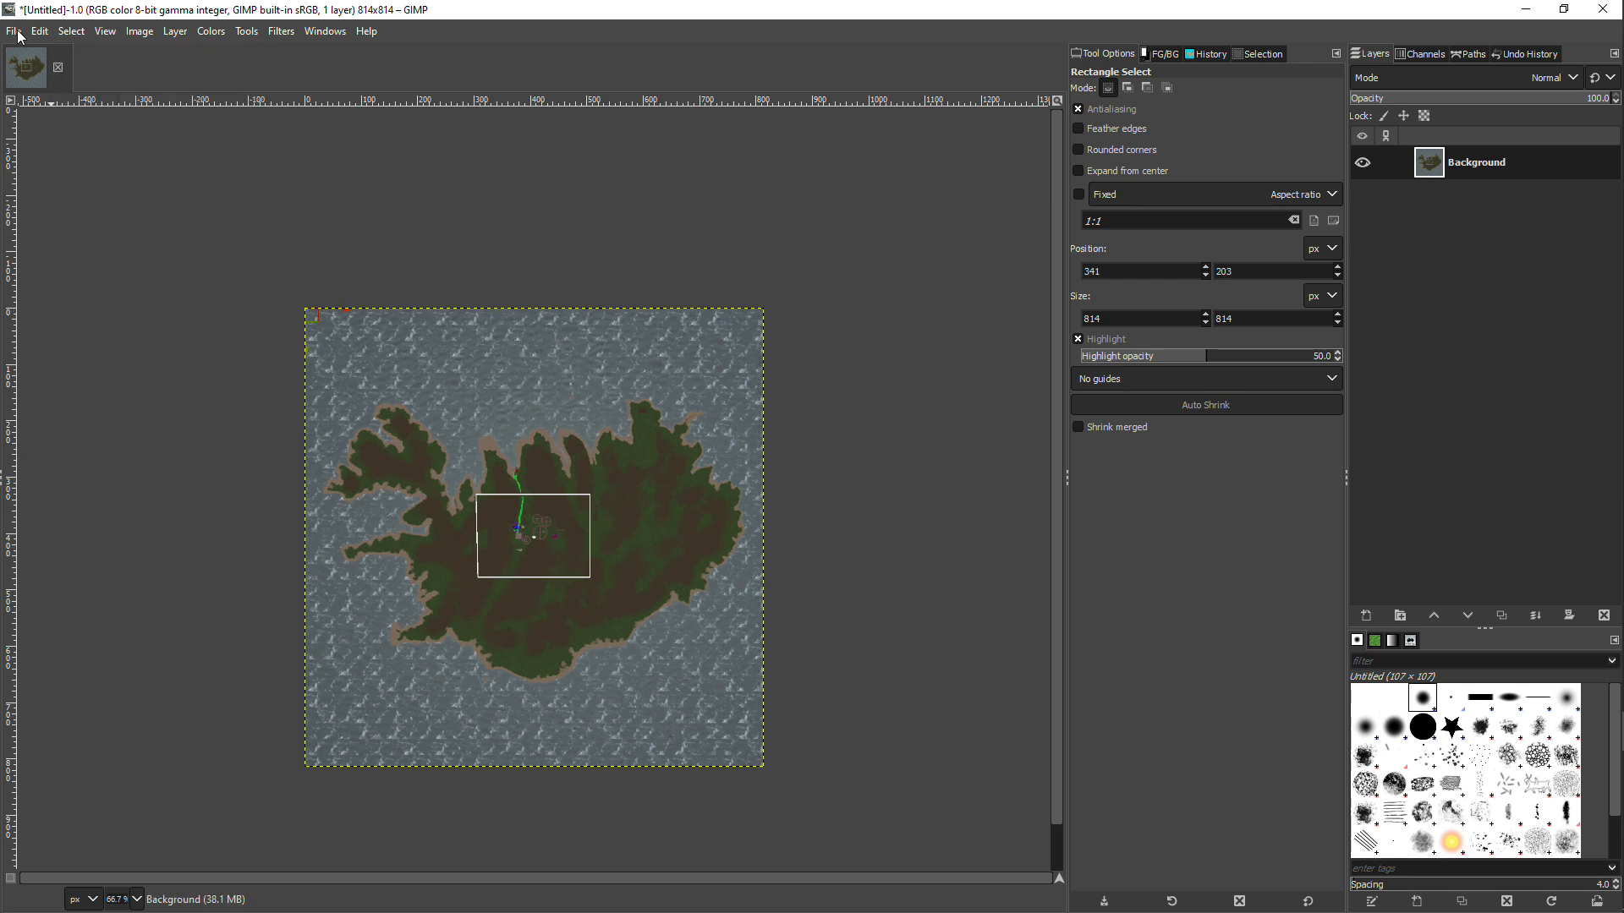
- Open Gameplay_TESTING_JO_AAS_Minimap-tutorial.TGA from downloads\modding stuff\textures n stuff on the STUFF (D:) drive
click(17, 34)
click(46, 95)
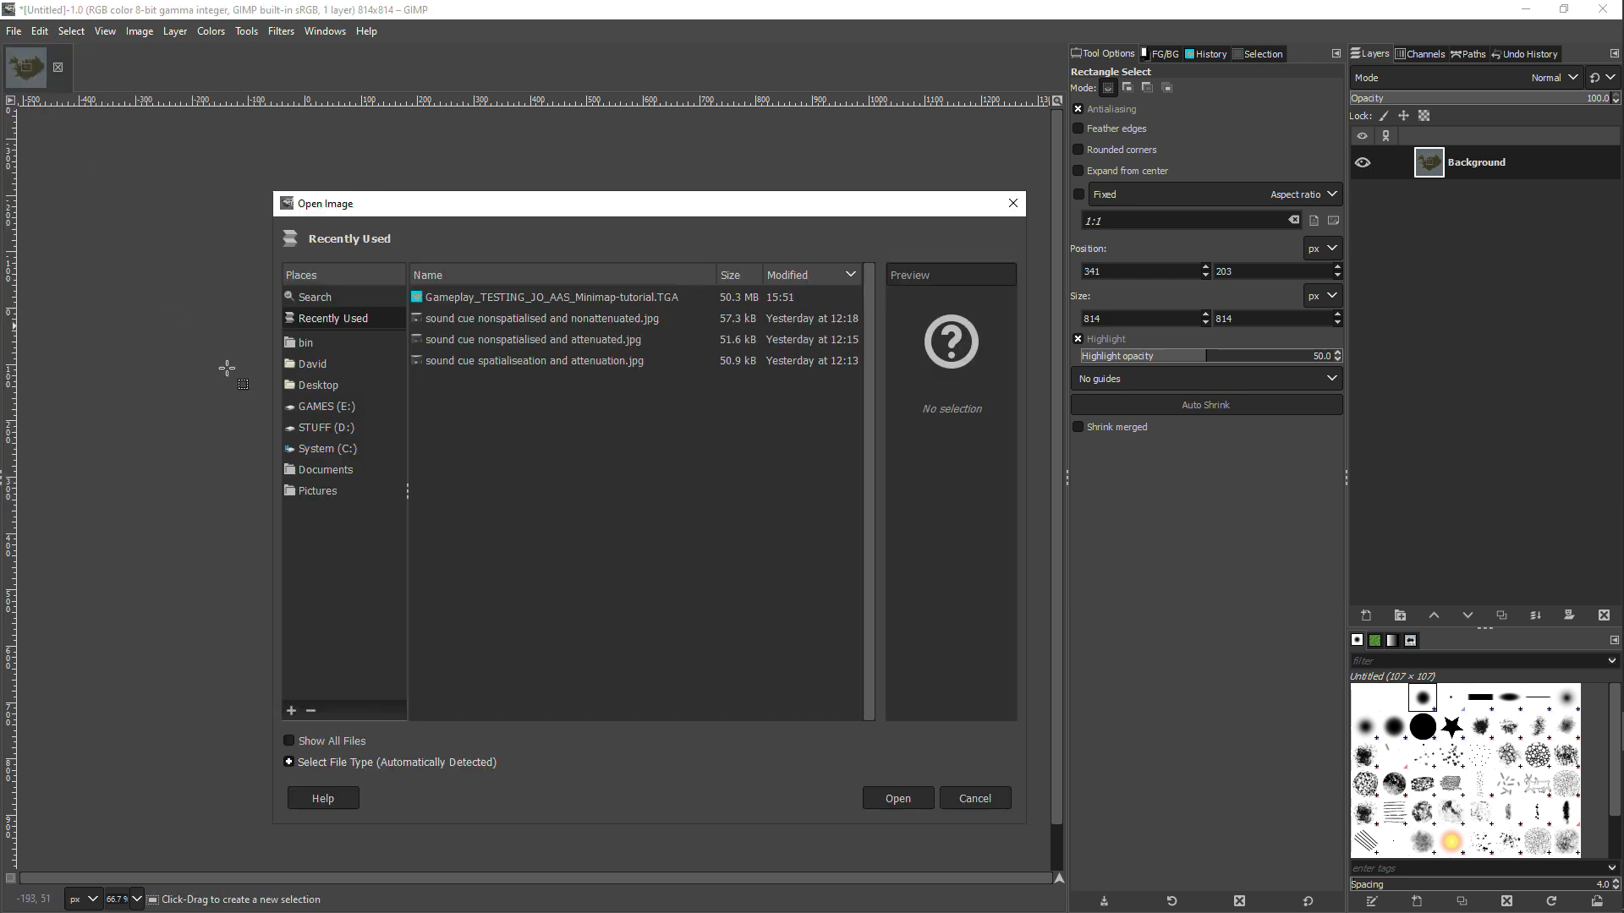
click(315, 409)
click(319, 430)
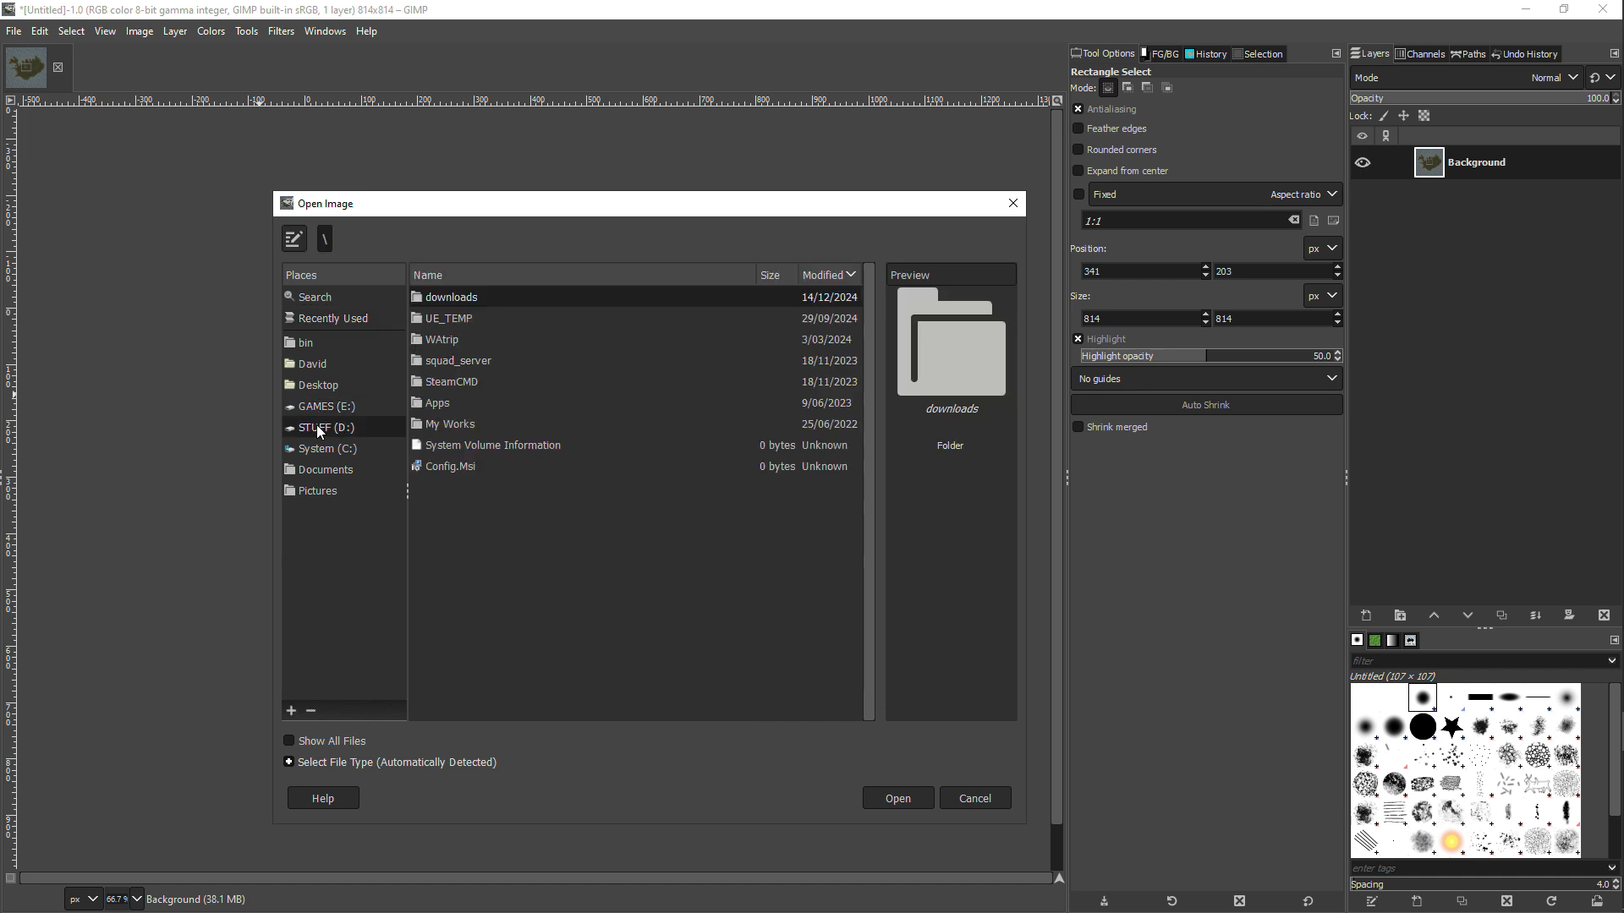
double_click(463, 300)
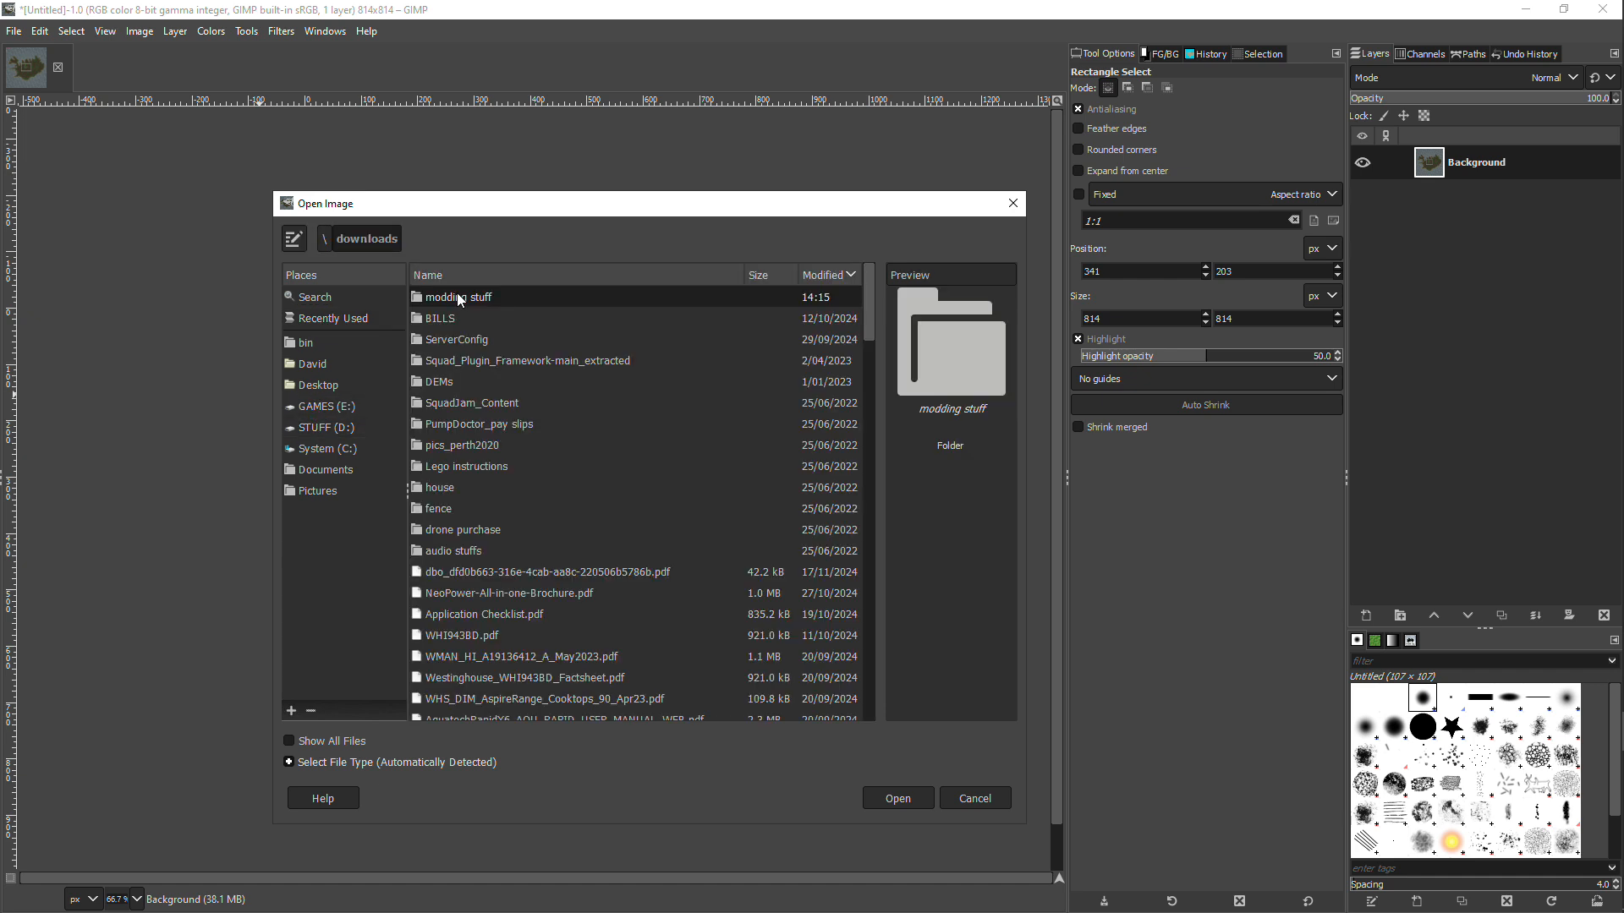
double_click(457, 296)
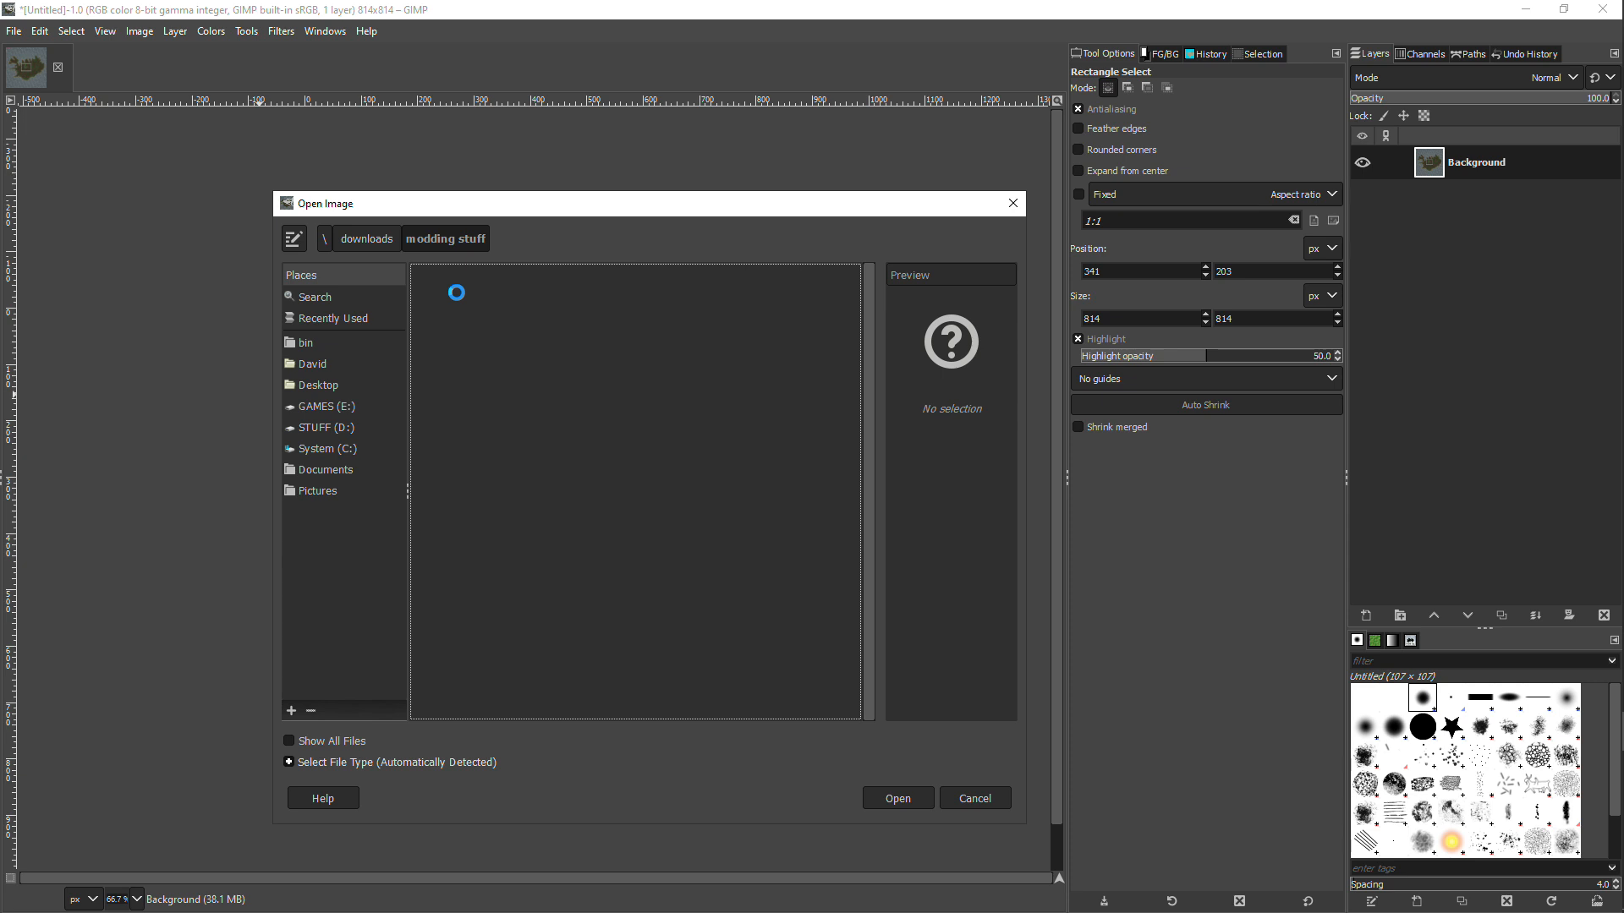
double_click(461, 303)
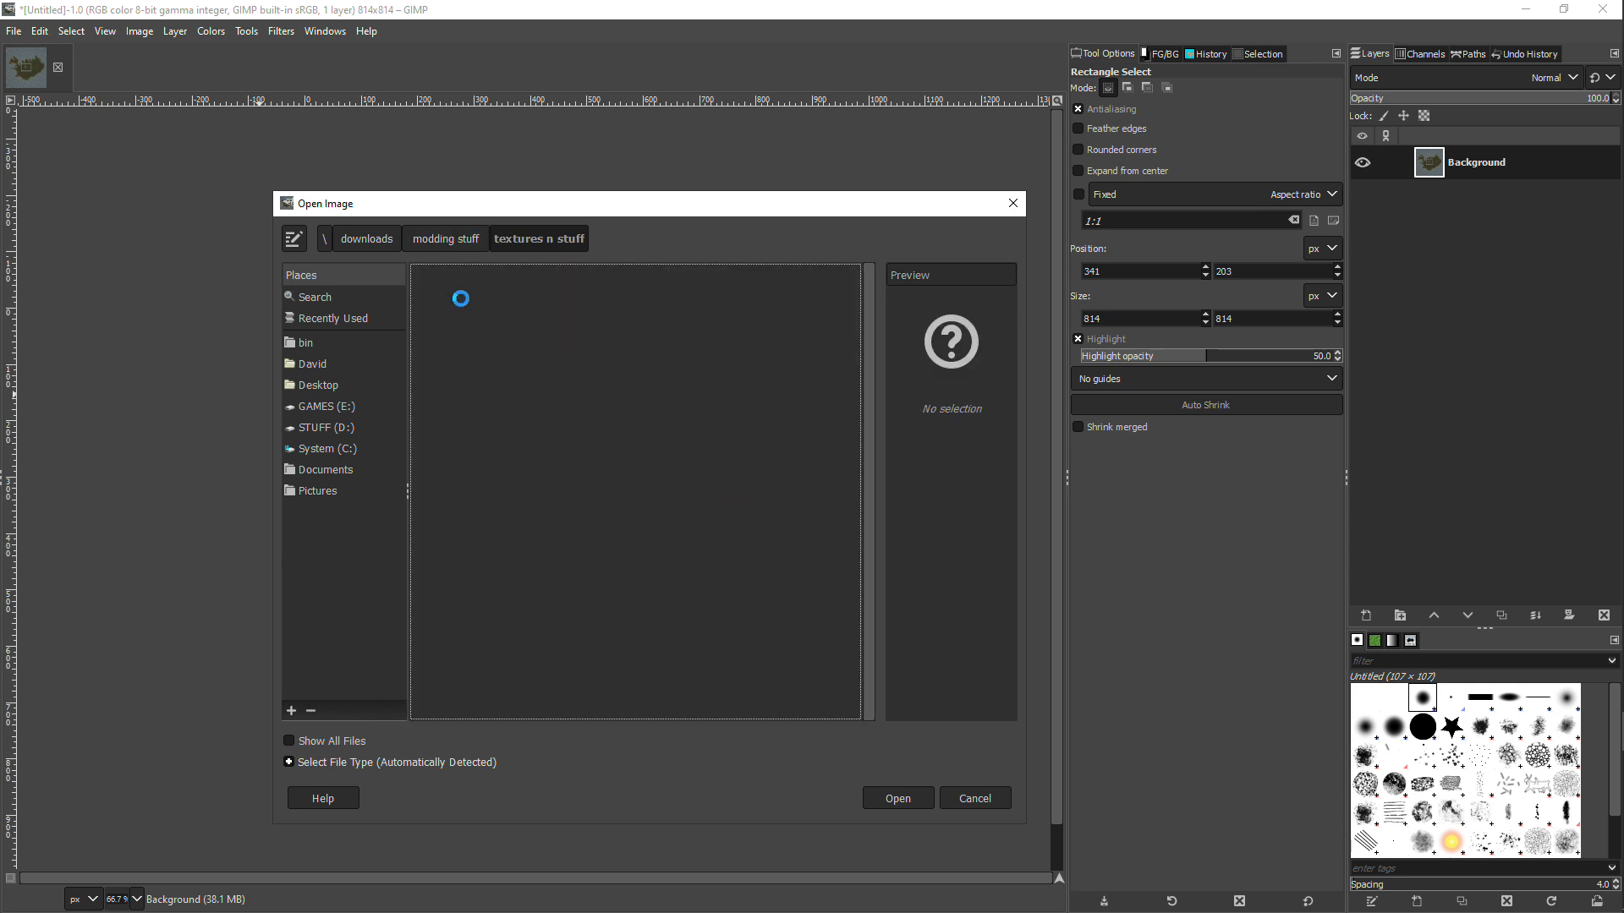
click(464, 320)
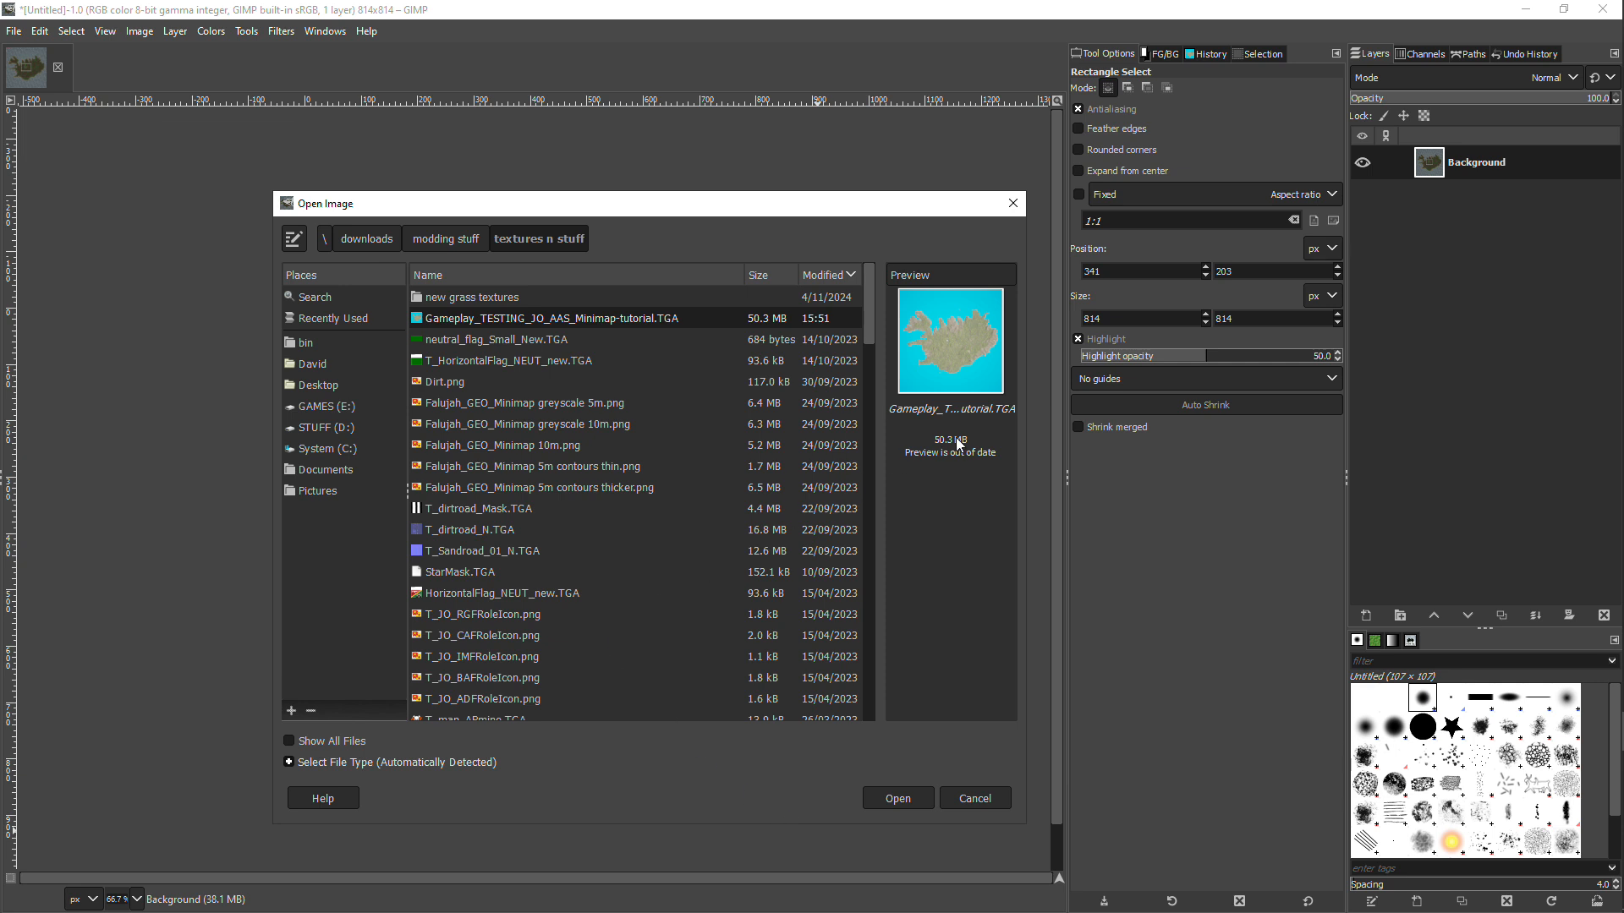
click(905, 803)
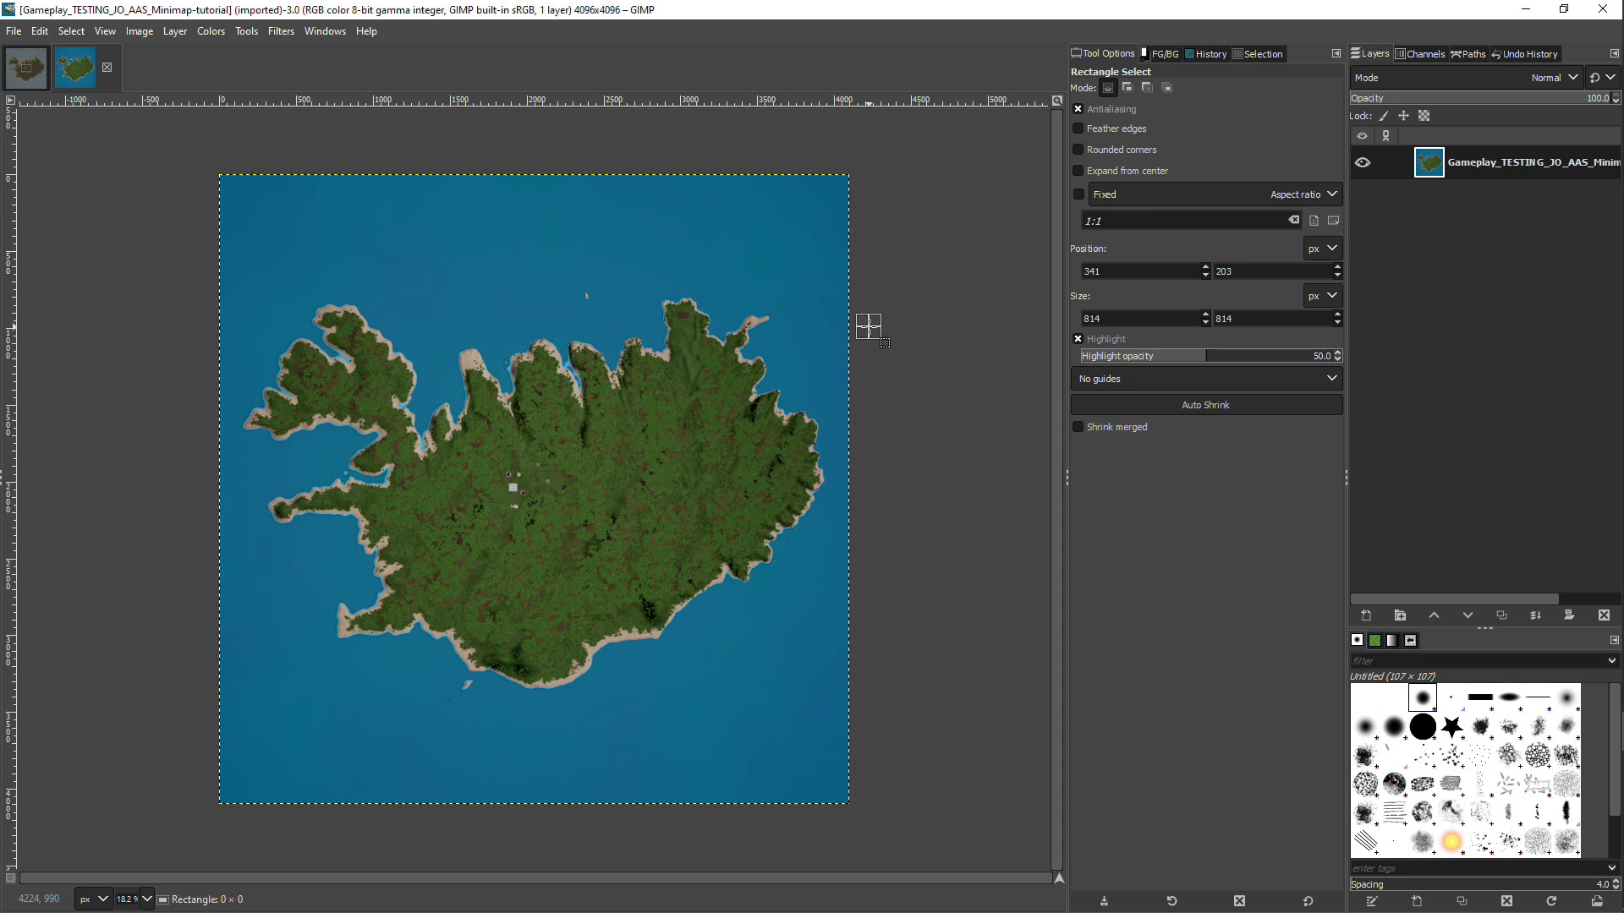
- Examine the buildings near the centre of the minimap up close, then return to the whole island
key(plus)
key(plus)
key(plus)
key(plus)
key(plus)
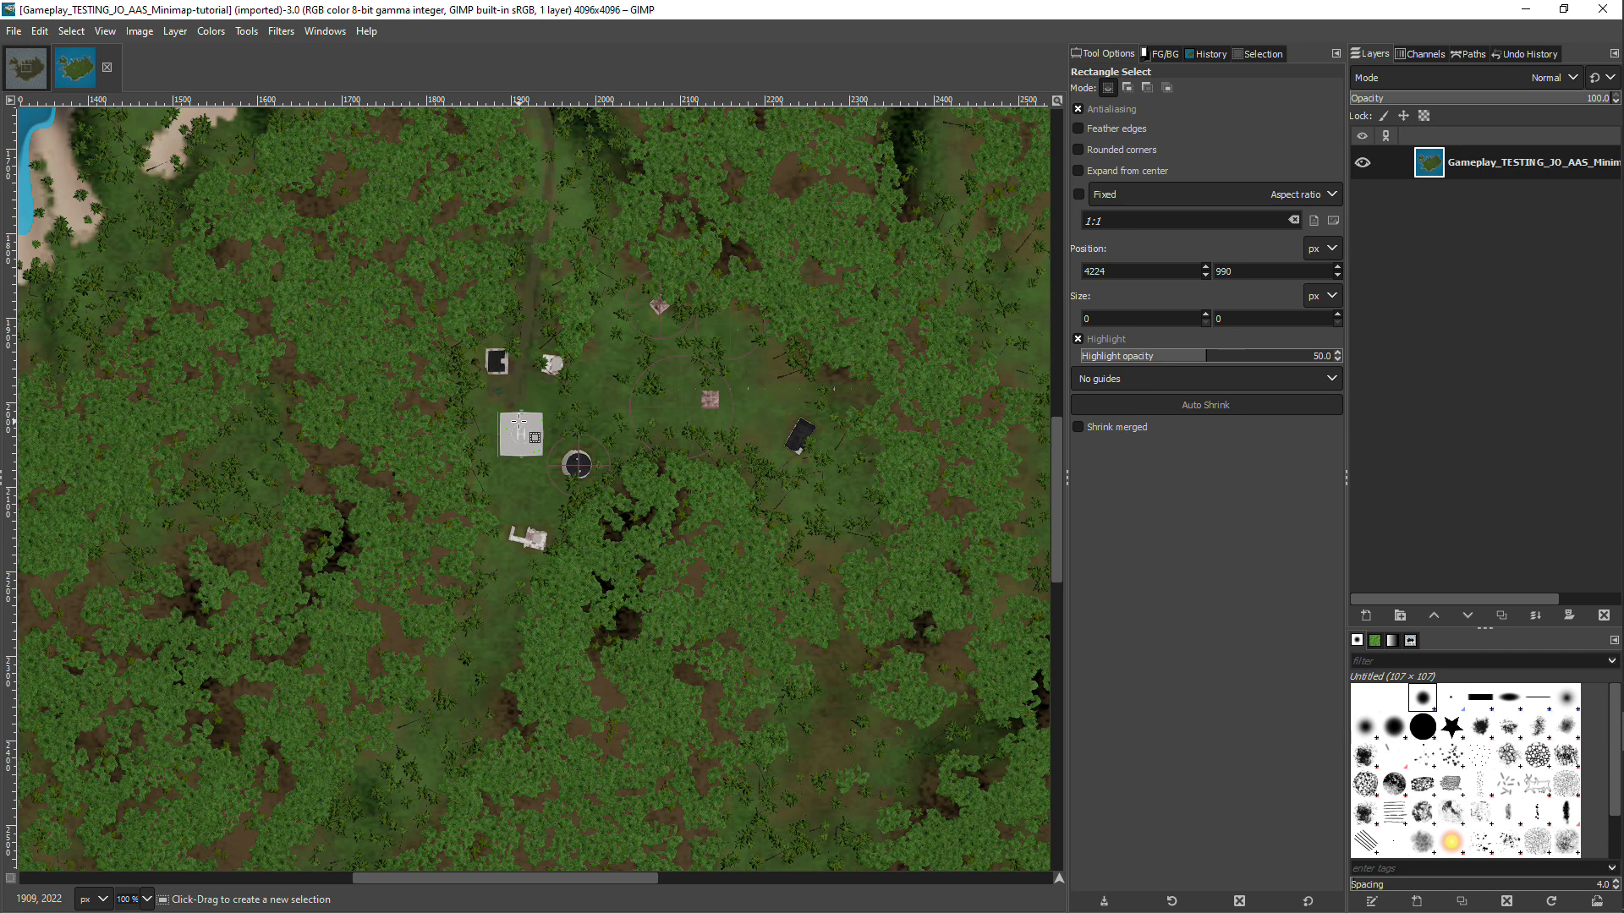
key(minus)
key(minus)
key(minus)
key(minus)
key(minus)
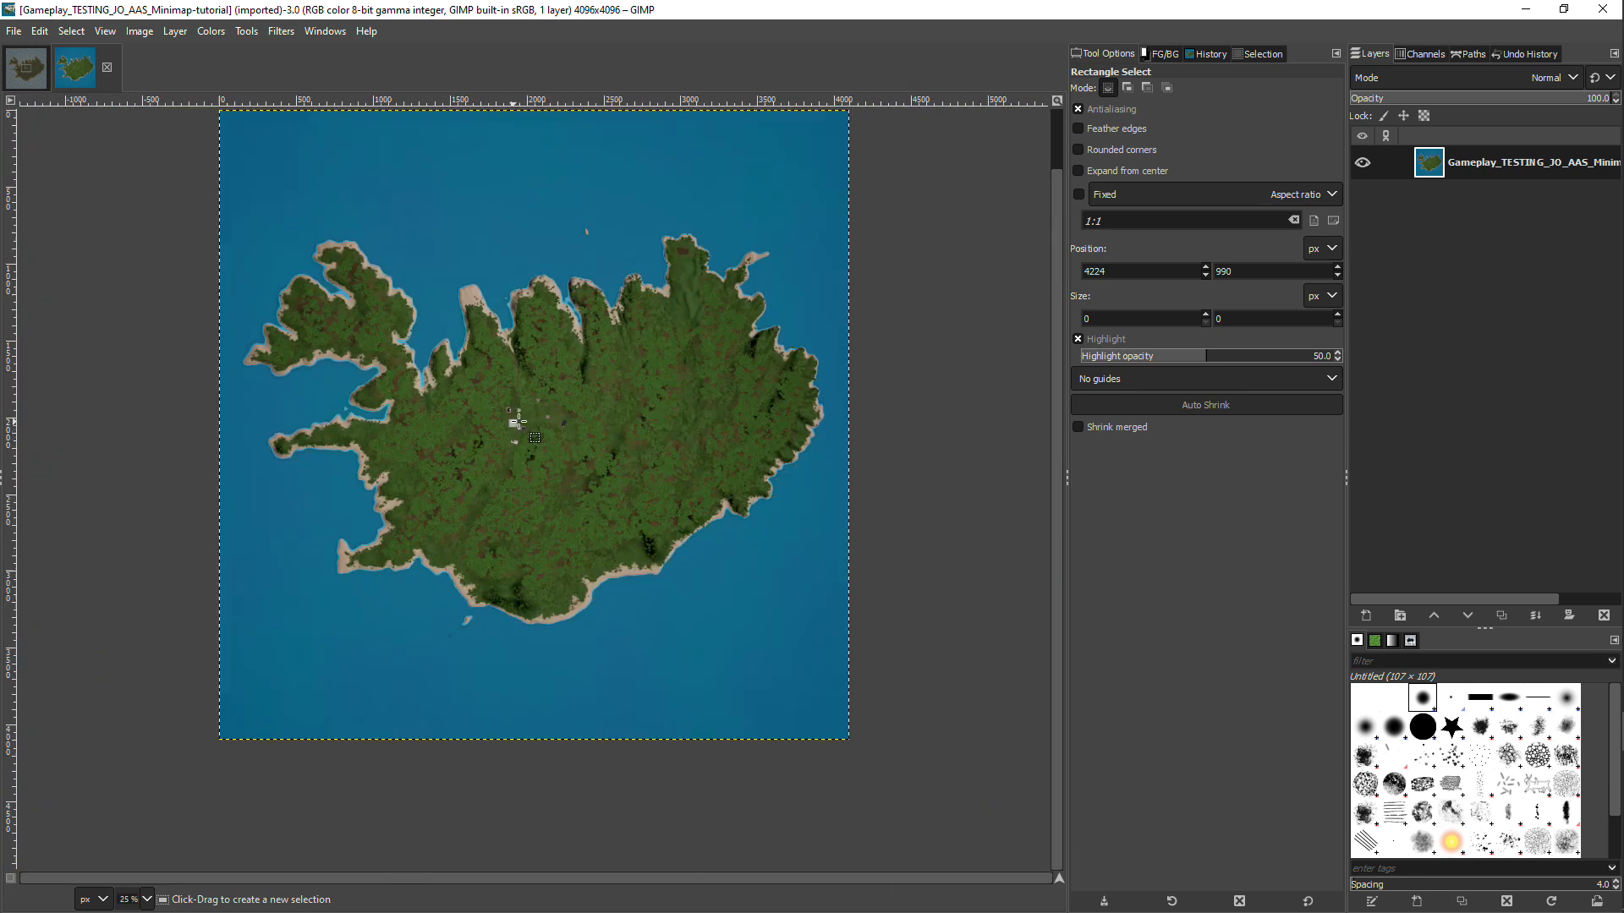
- Copy the entire cropped landscape screenshot to the clipboard and clear its selection
click(34, 79)
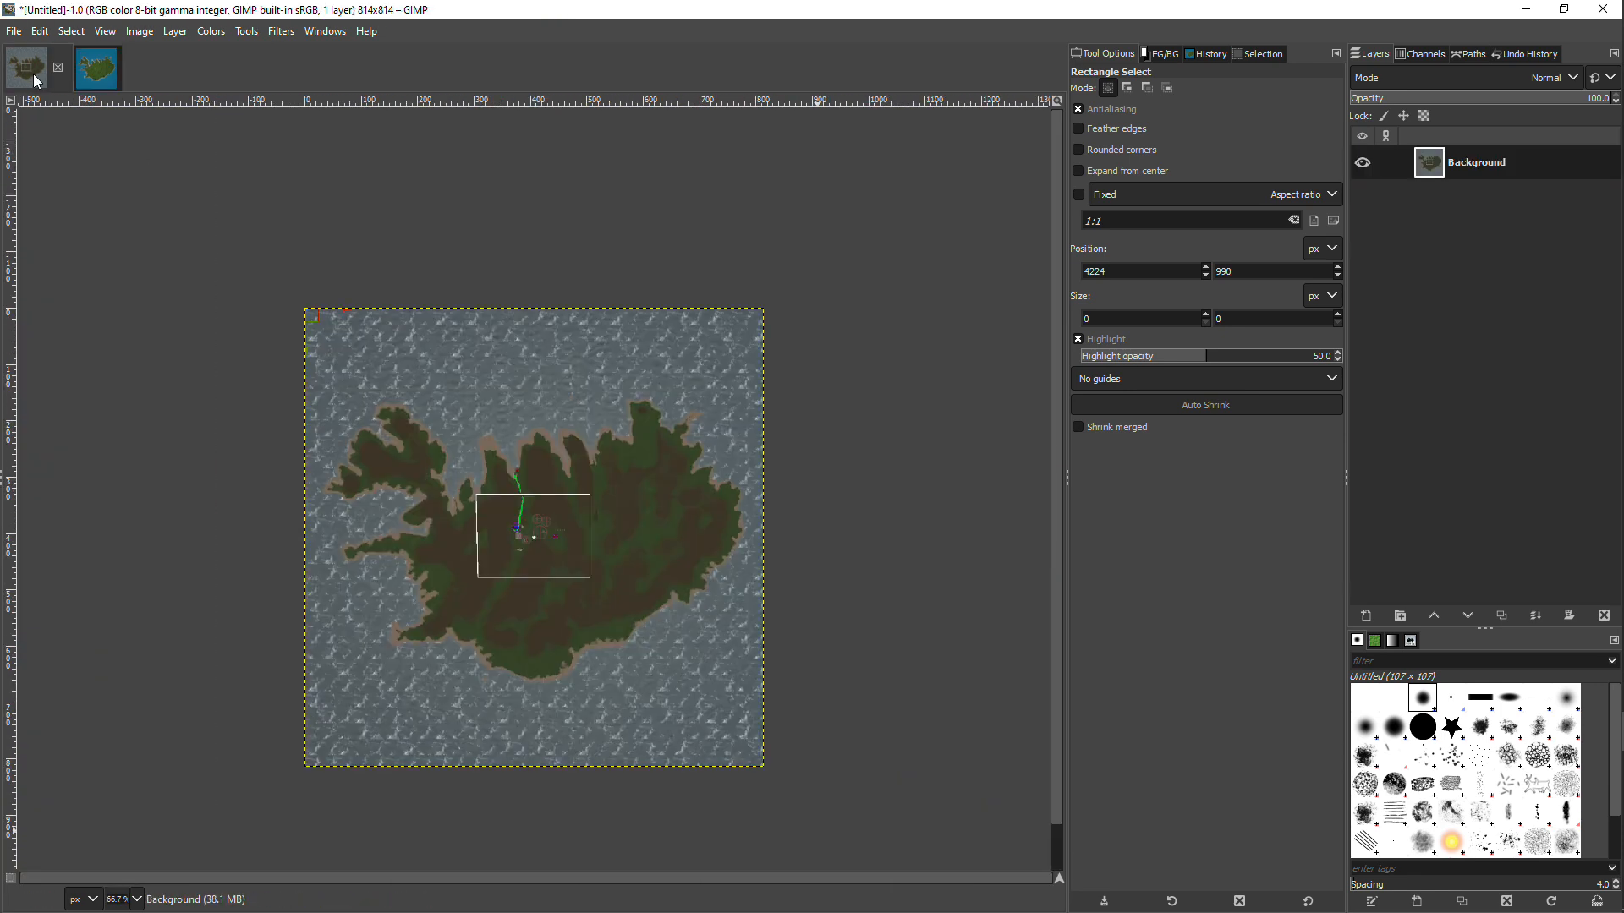
click(75, 34)
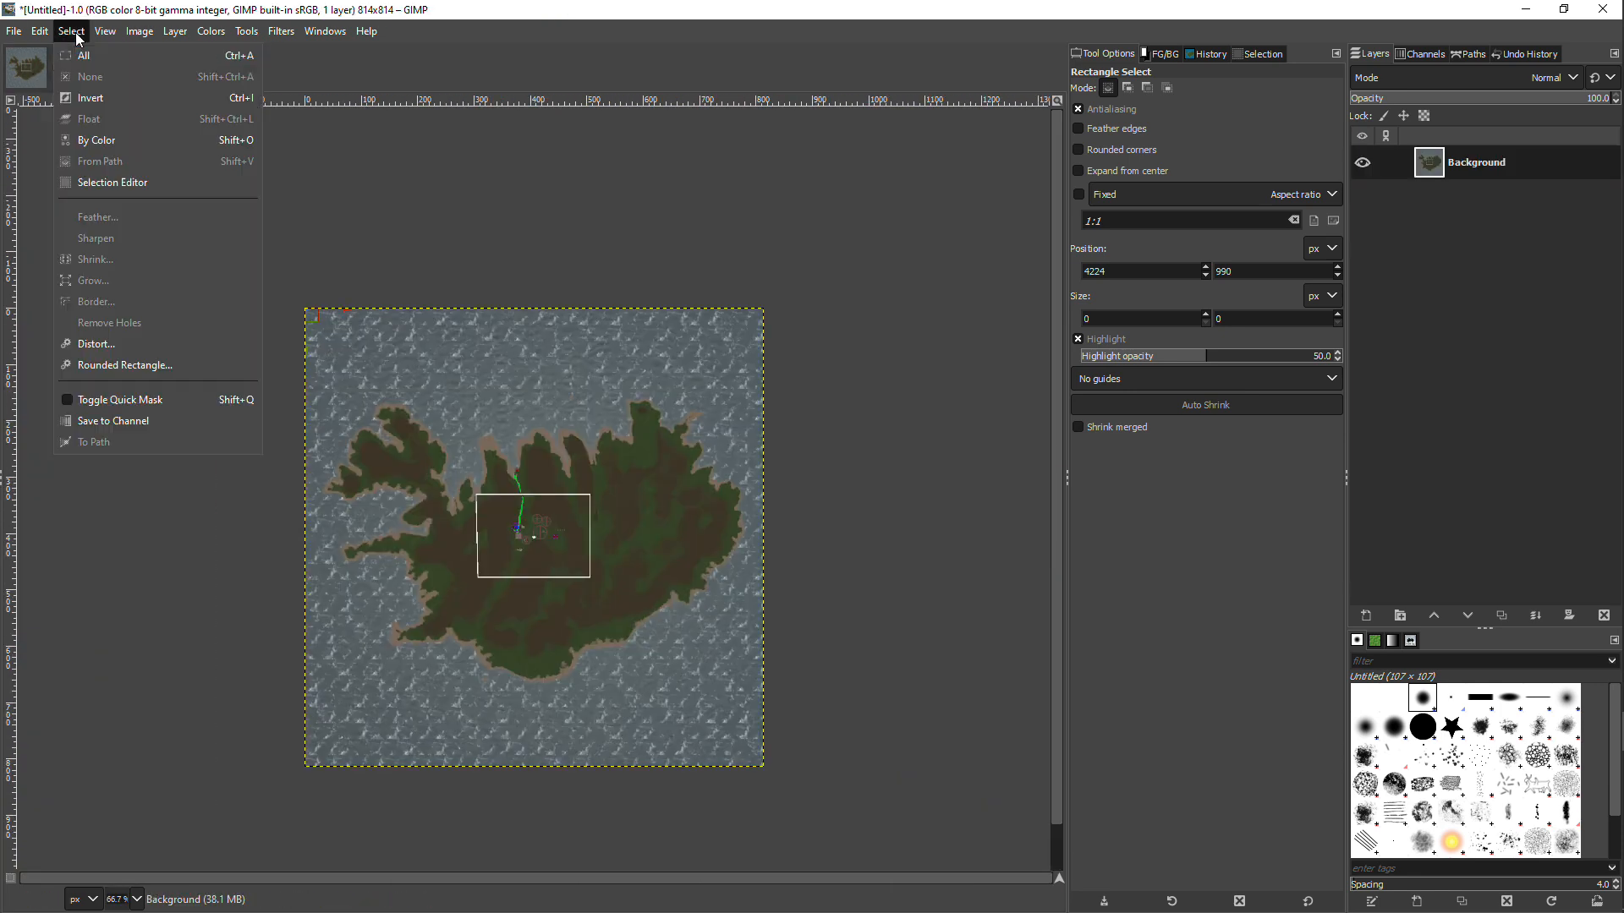
click(83, 56)
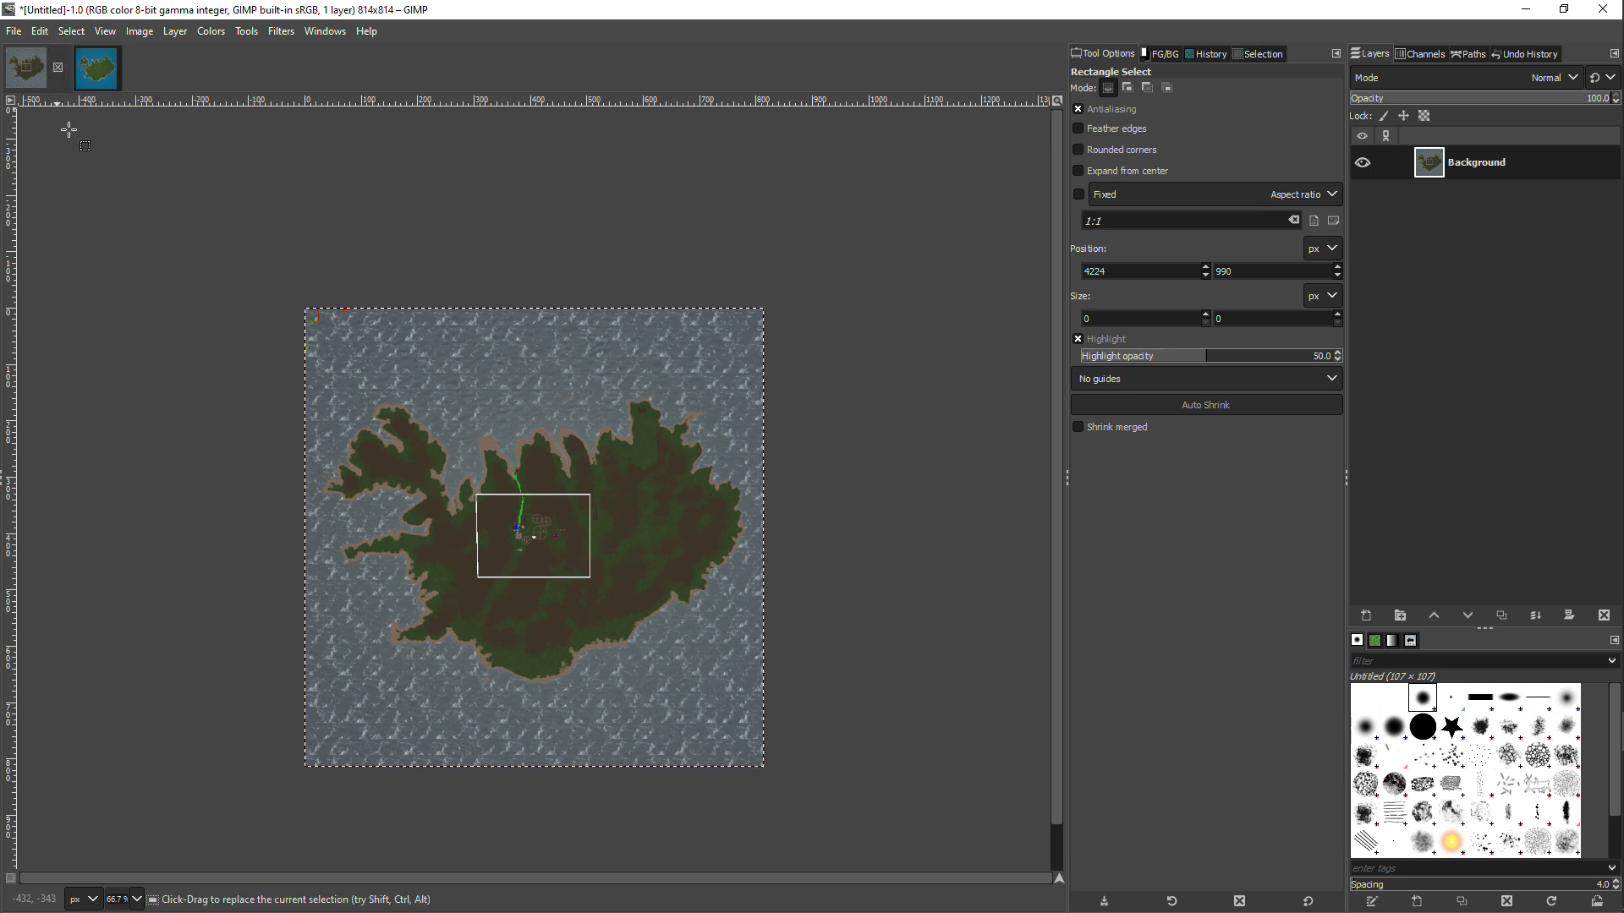
click(40, 31)
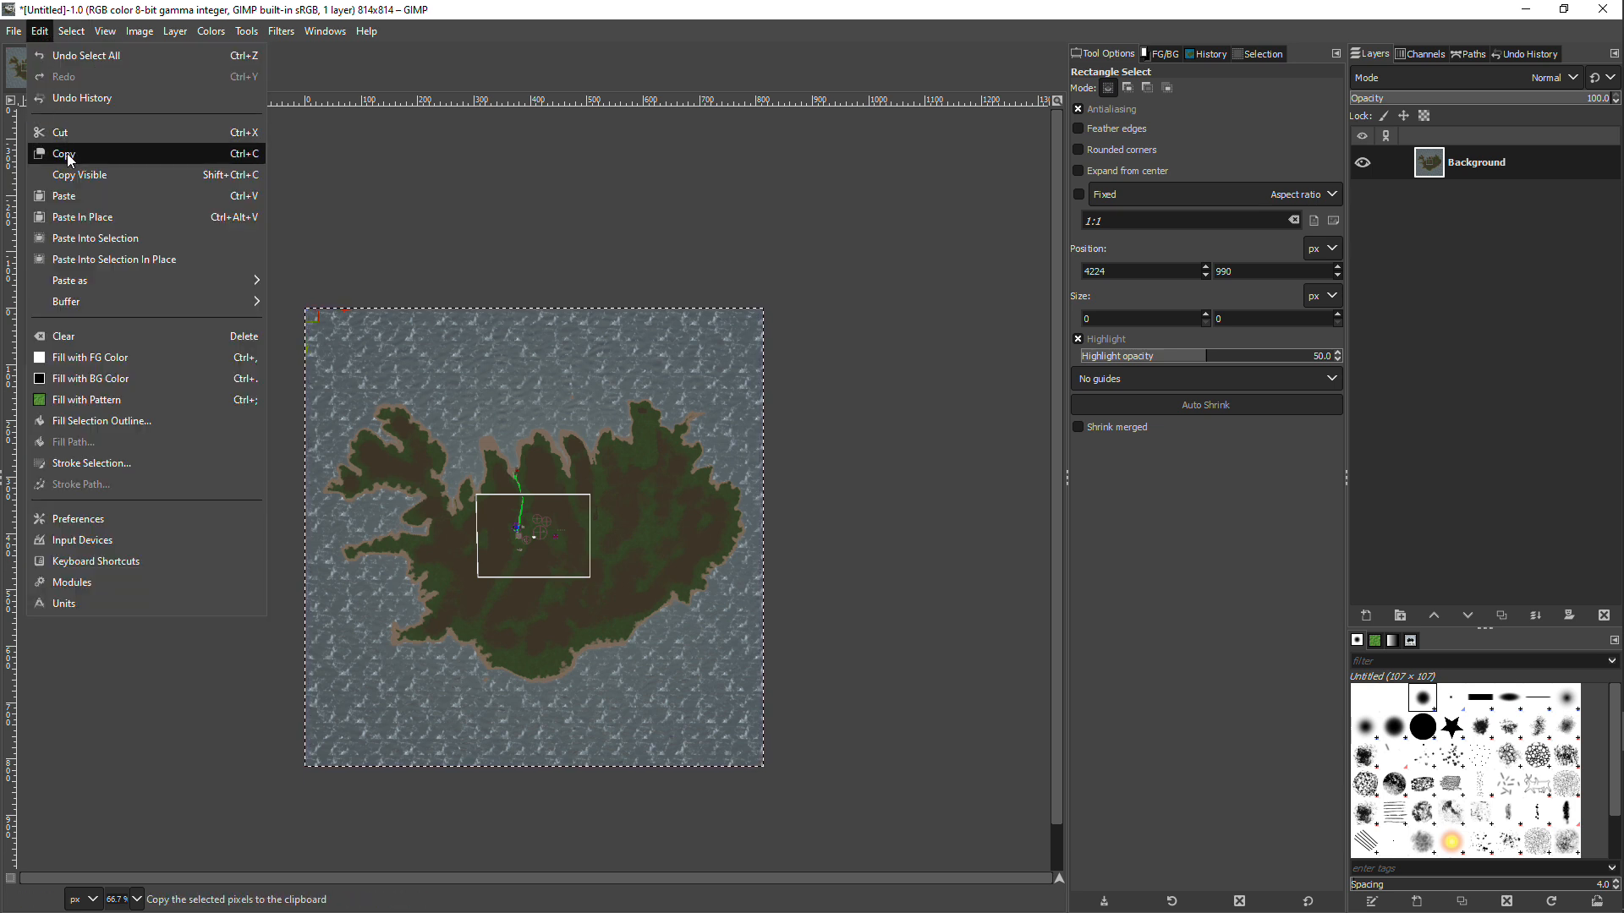
click(65, 154)
click(71, 32)
click(74, 85)
- Paste the screenshot into the minimap image as a new layer and lower its opacity to about 52%
click(98, 71)
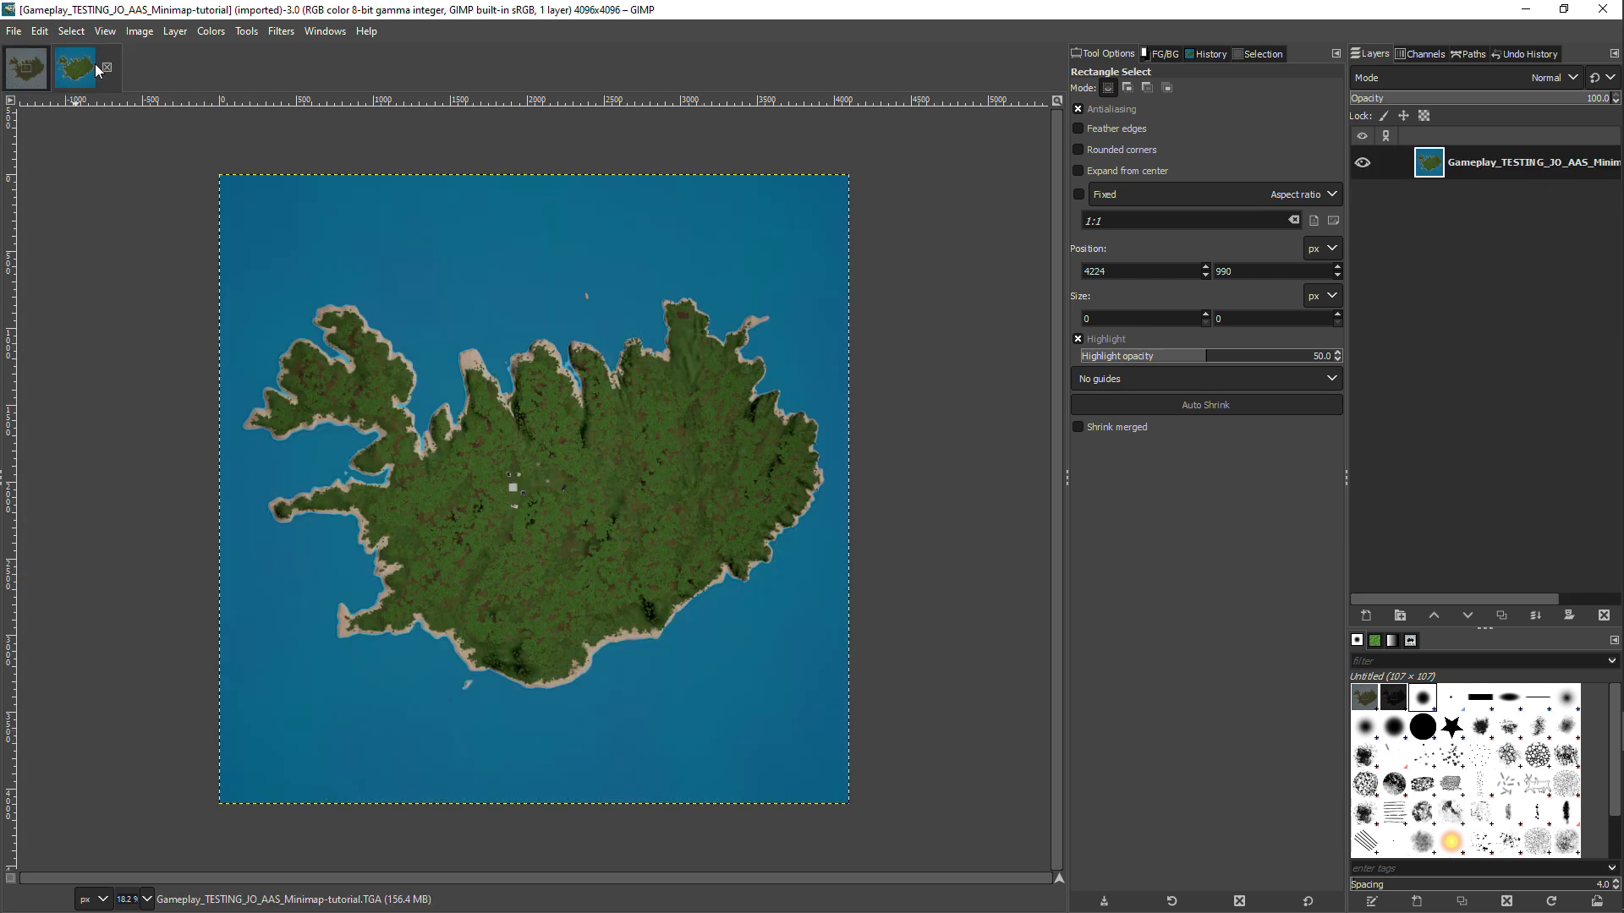
click(39, 32)
mouse_move(135, 281)
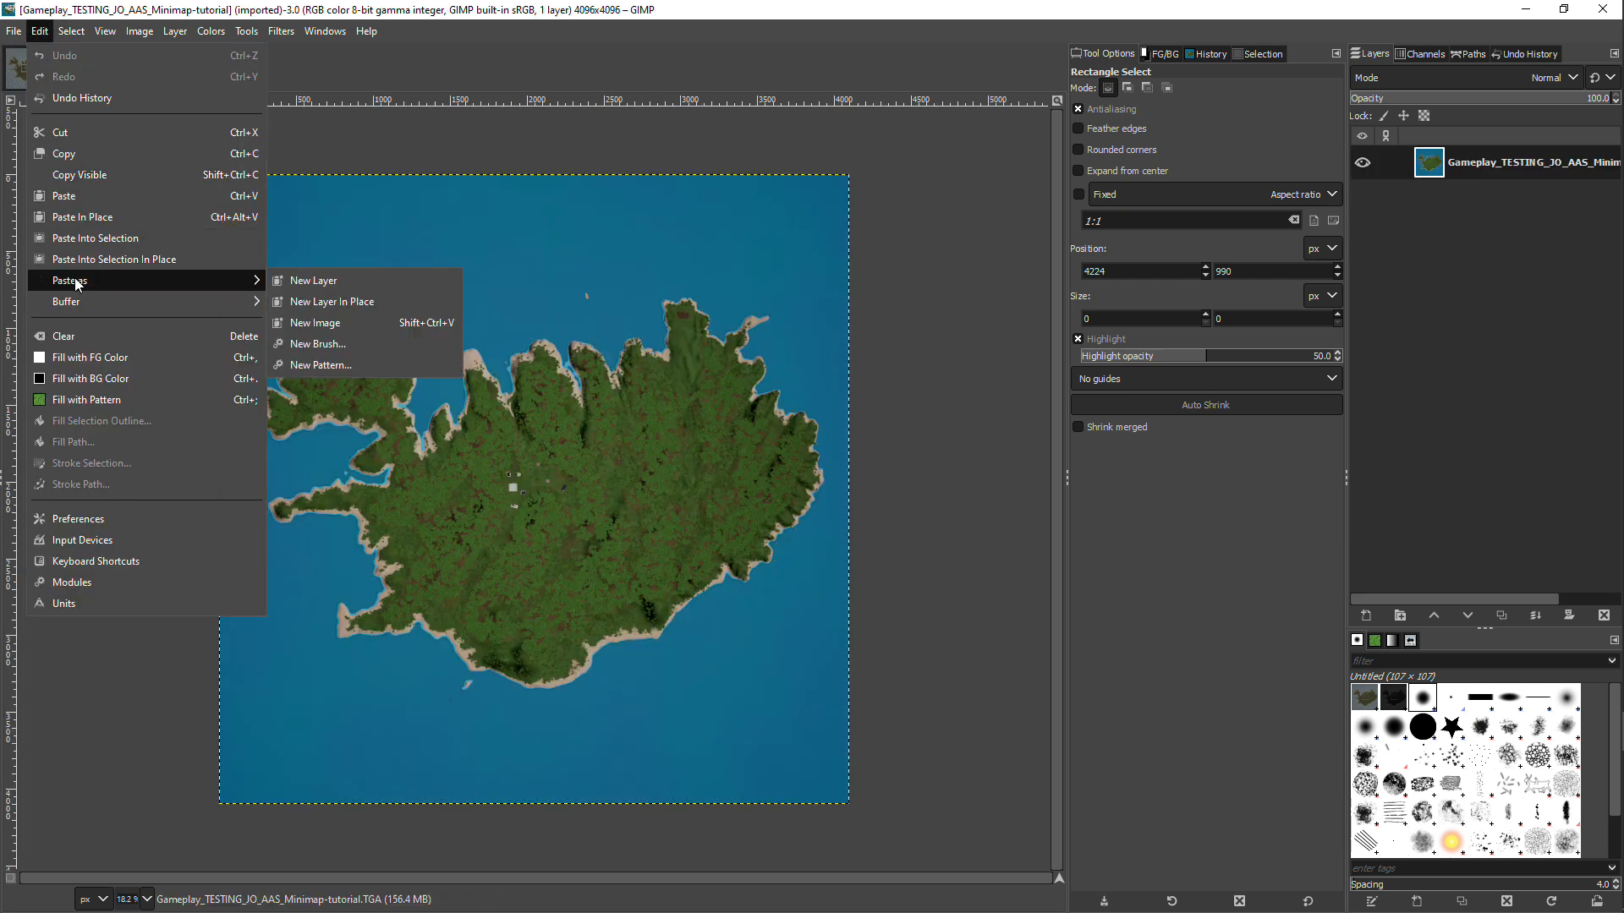
click(291, 282)
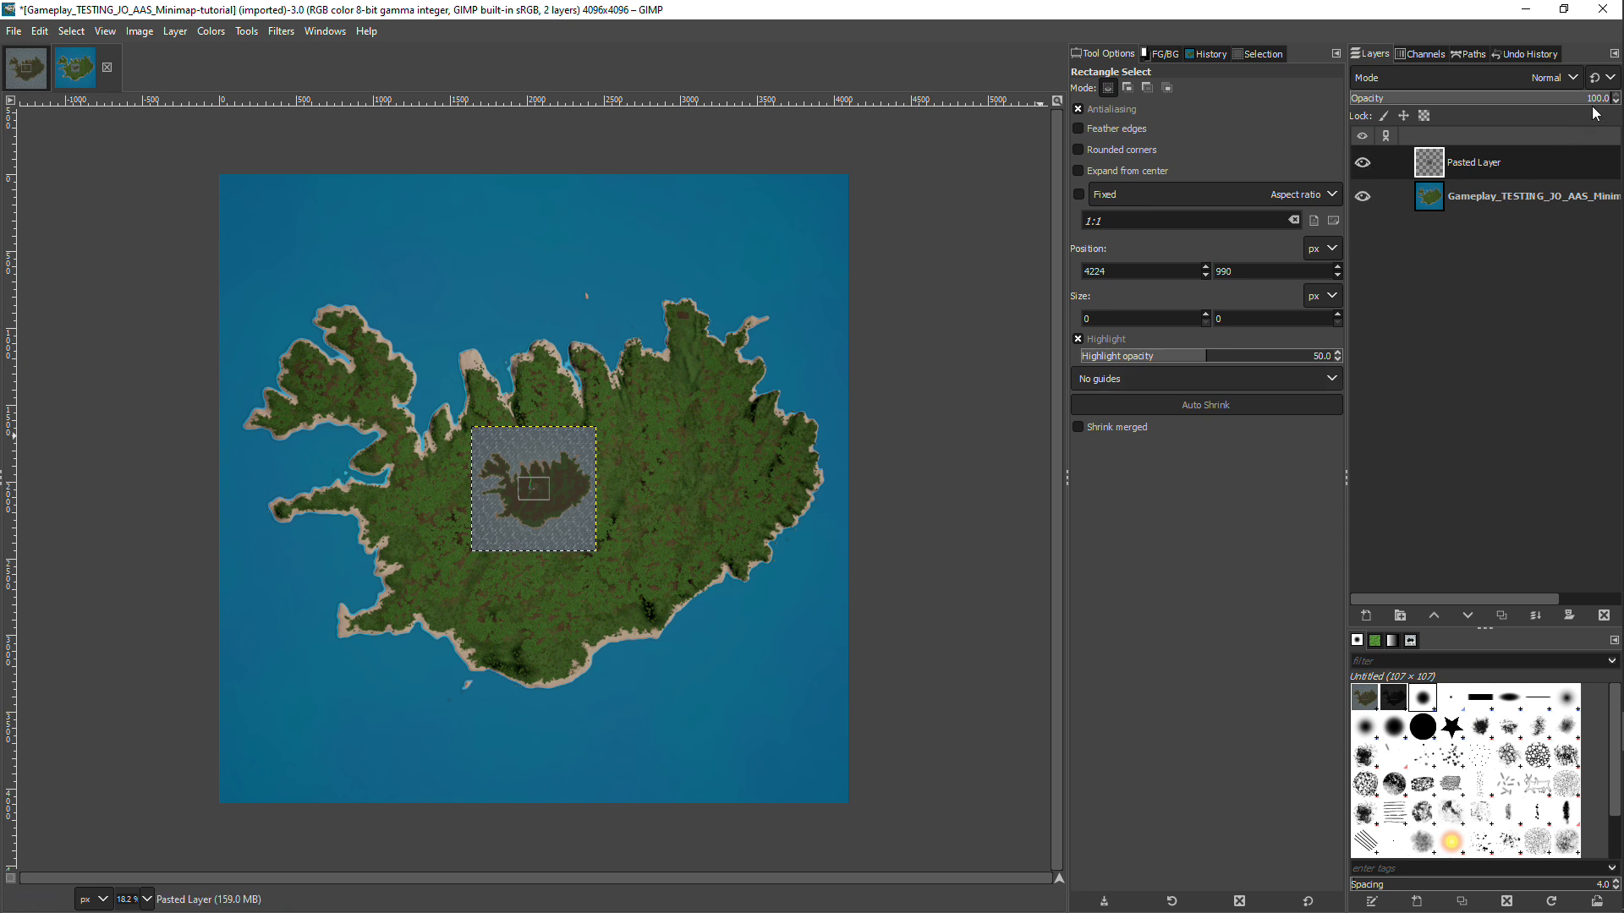
click(1519, 98)
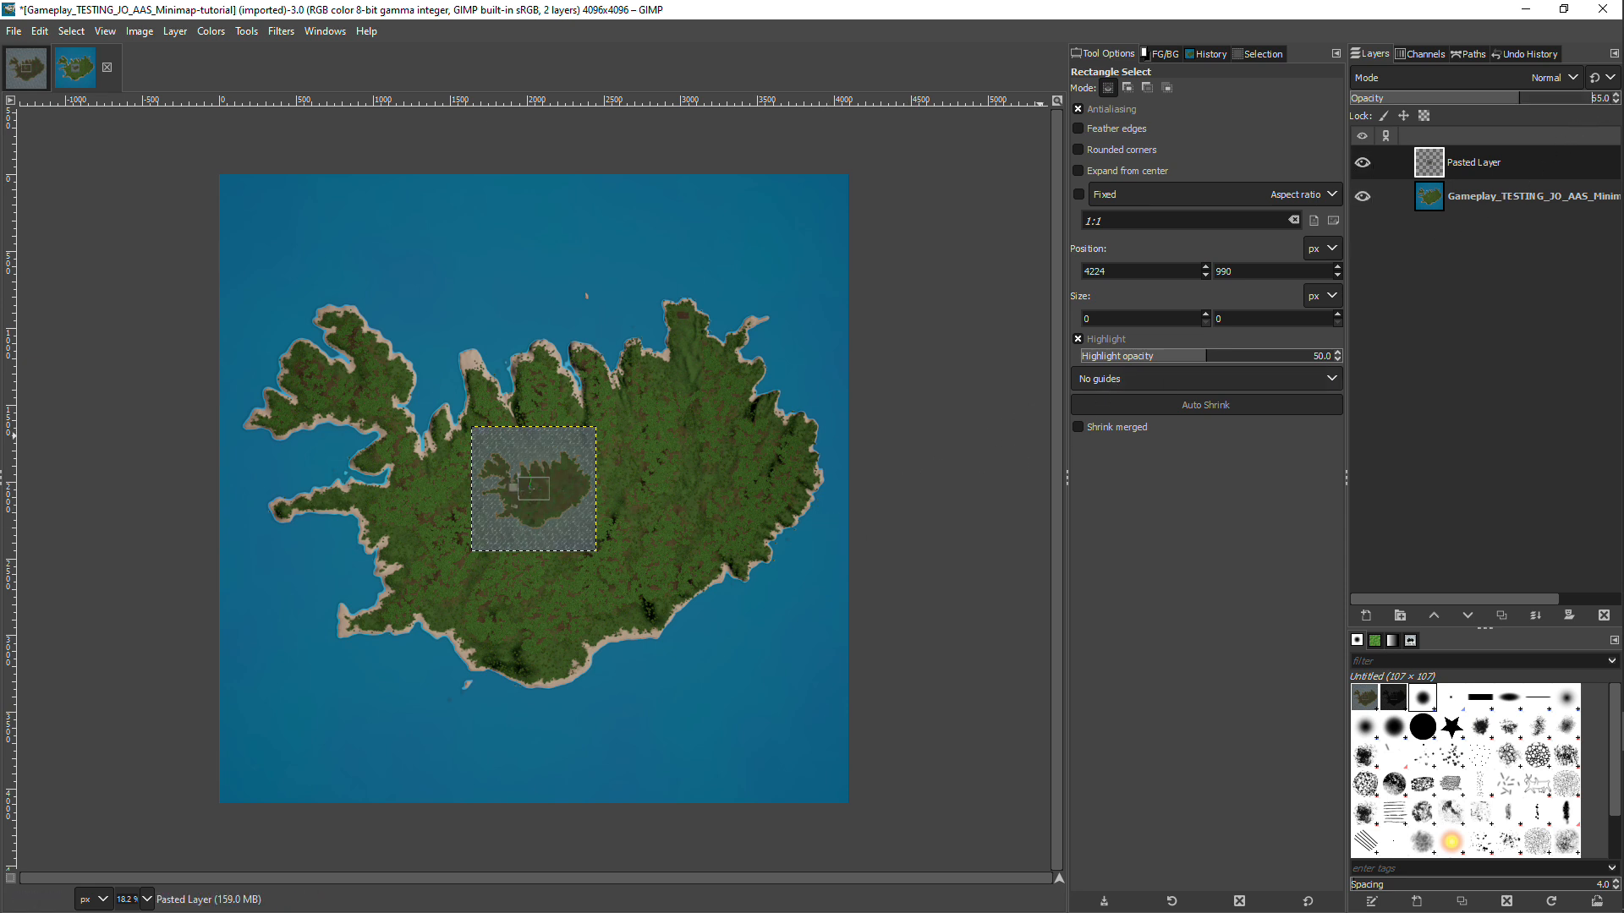
drag(1518, 98, 1494, 98)
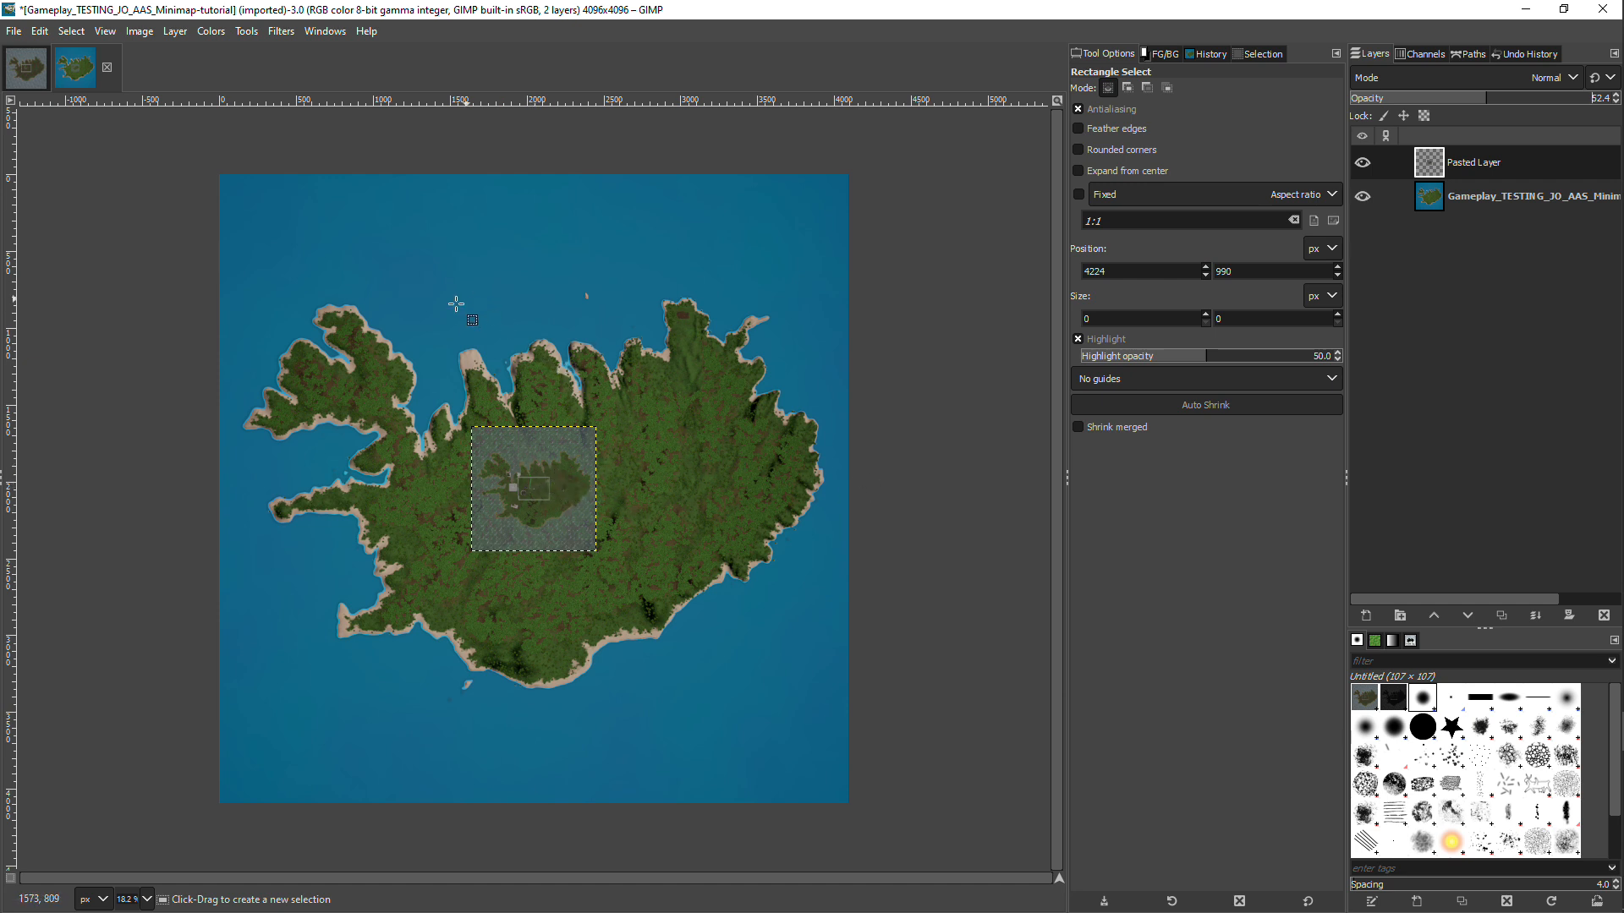
- Start a Unified Transform on the pasted layer and enlarge it proportionally to cover nearly the whole minimap
click(246, 31)
mouse_move(355, 104)
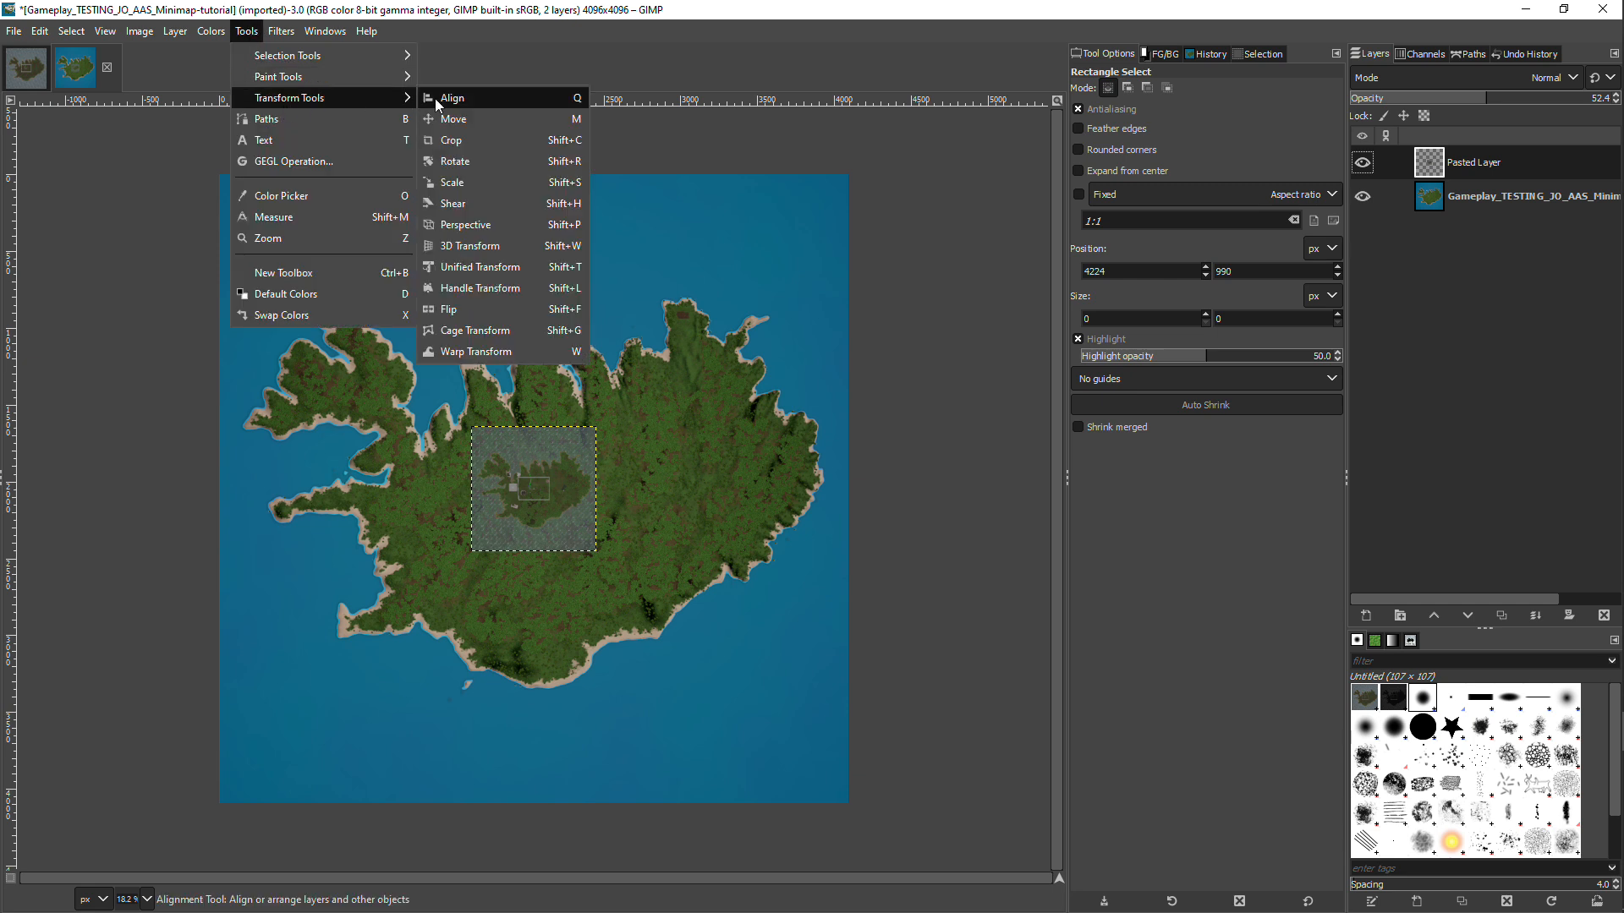
click(481, 267)
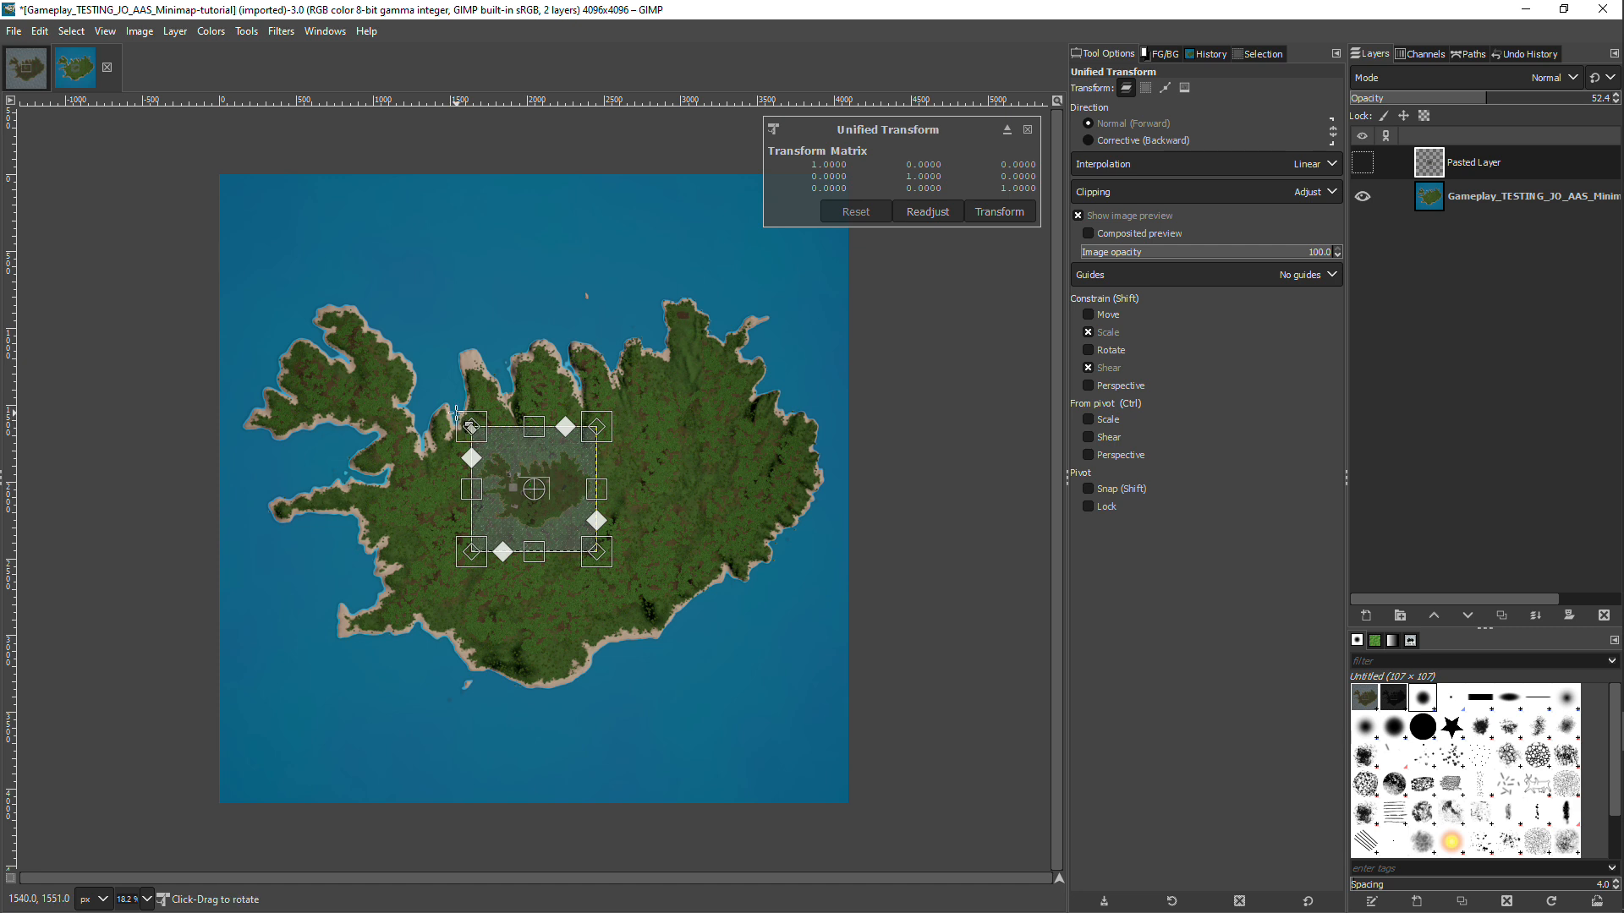
drag(457, 414, 454, 421)
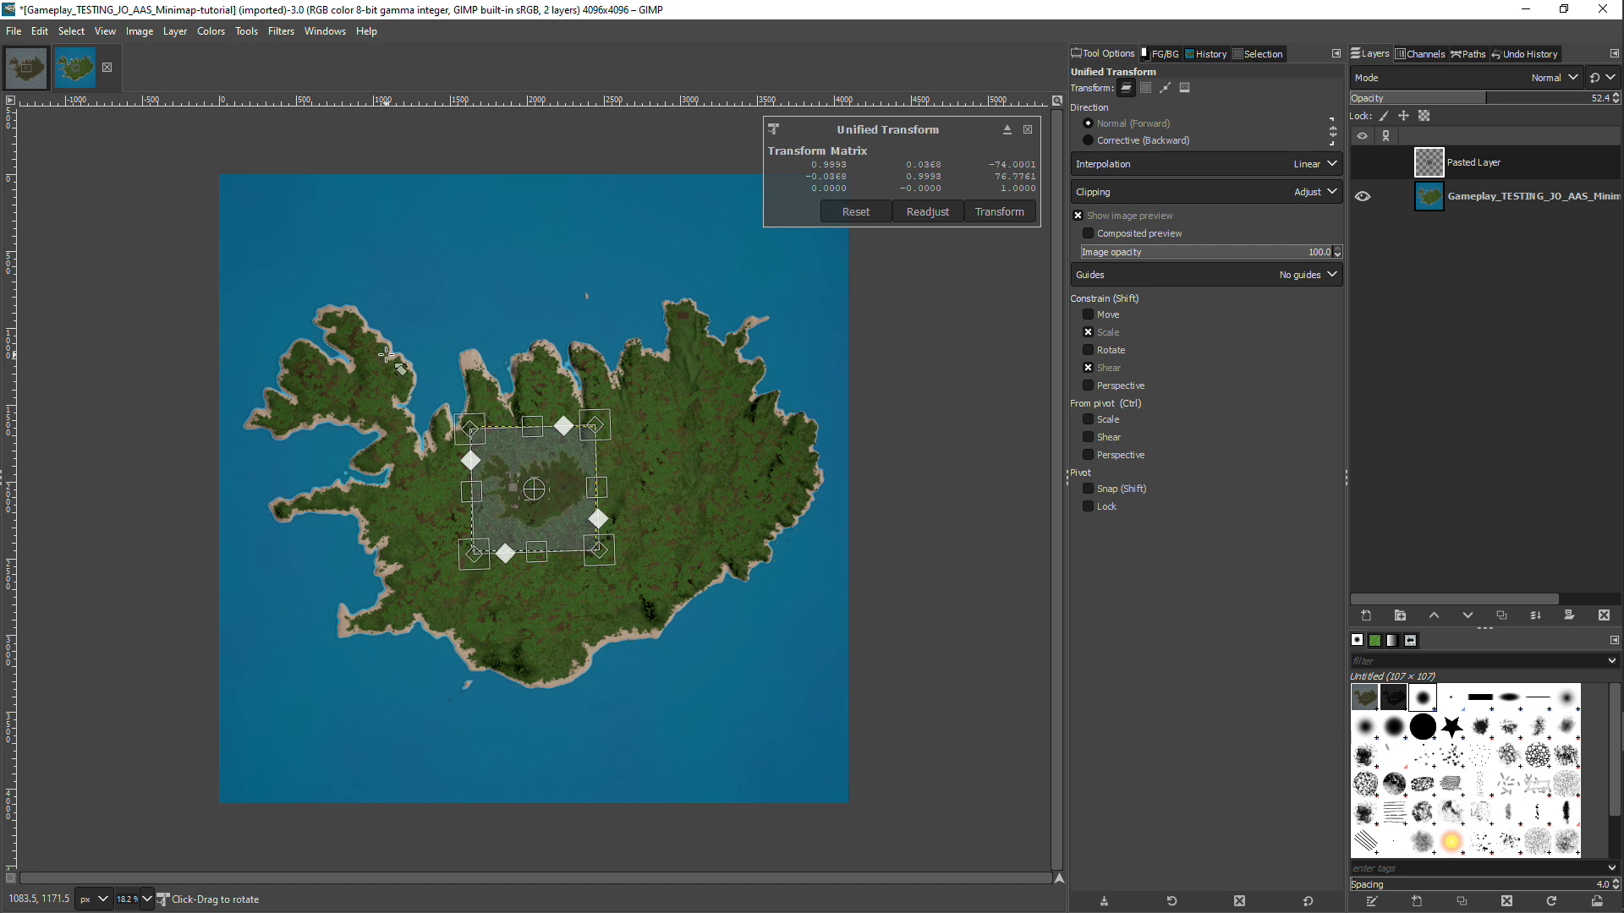
key(ctrl+z)
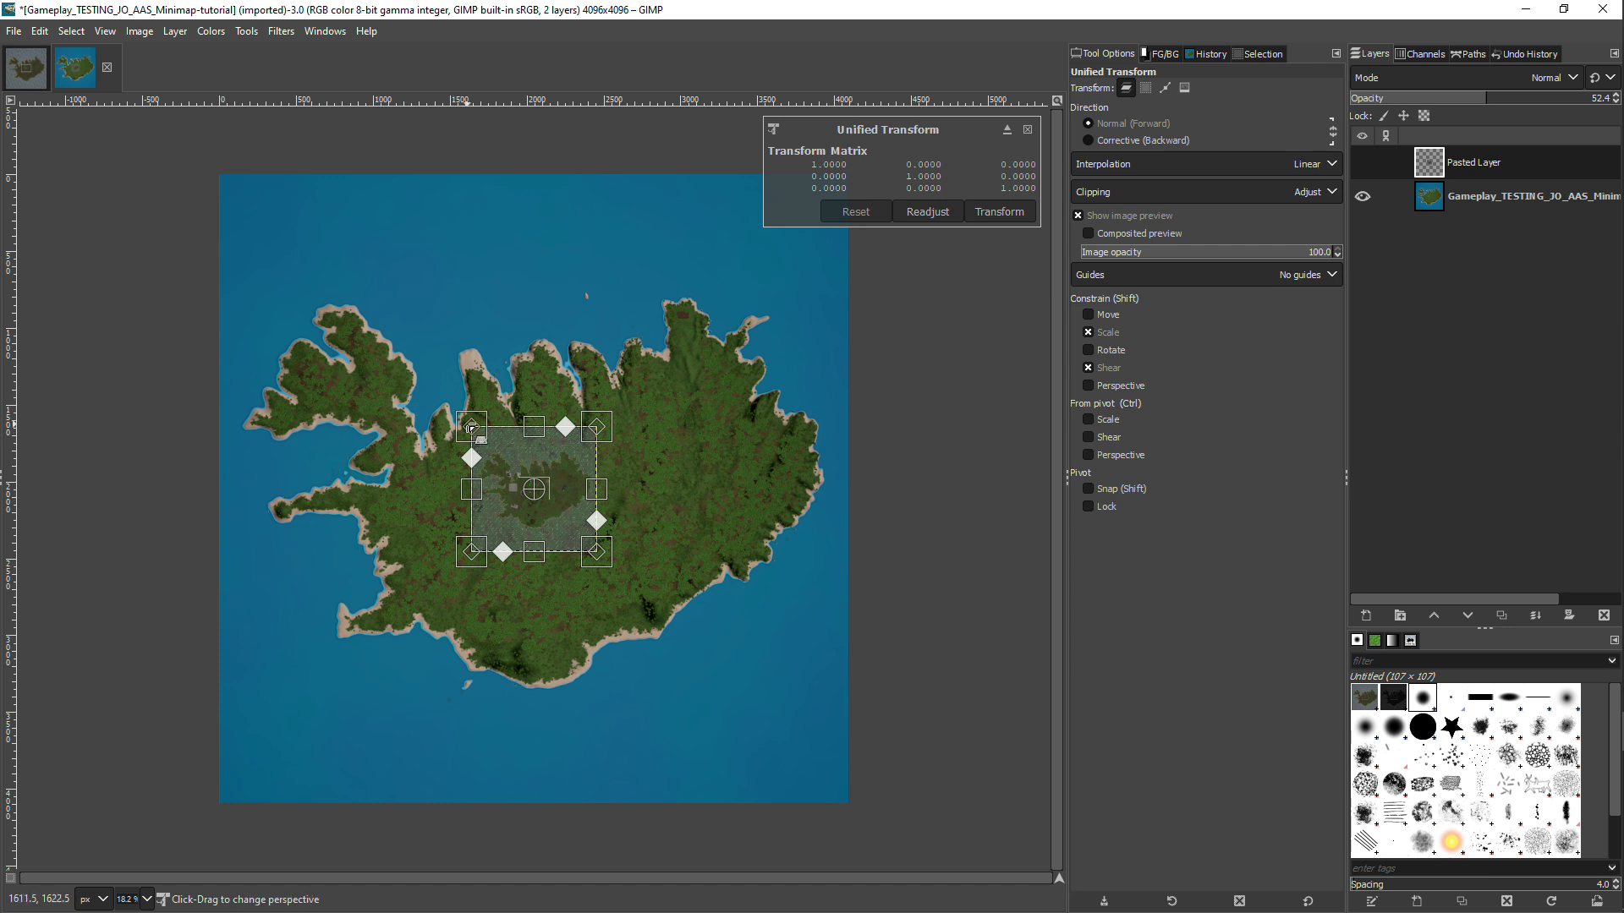
drag(463, 416, 221, 154)
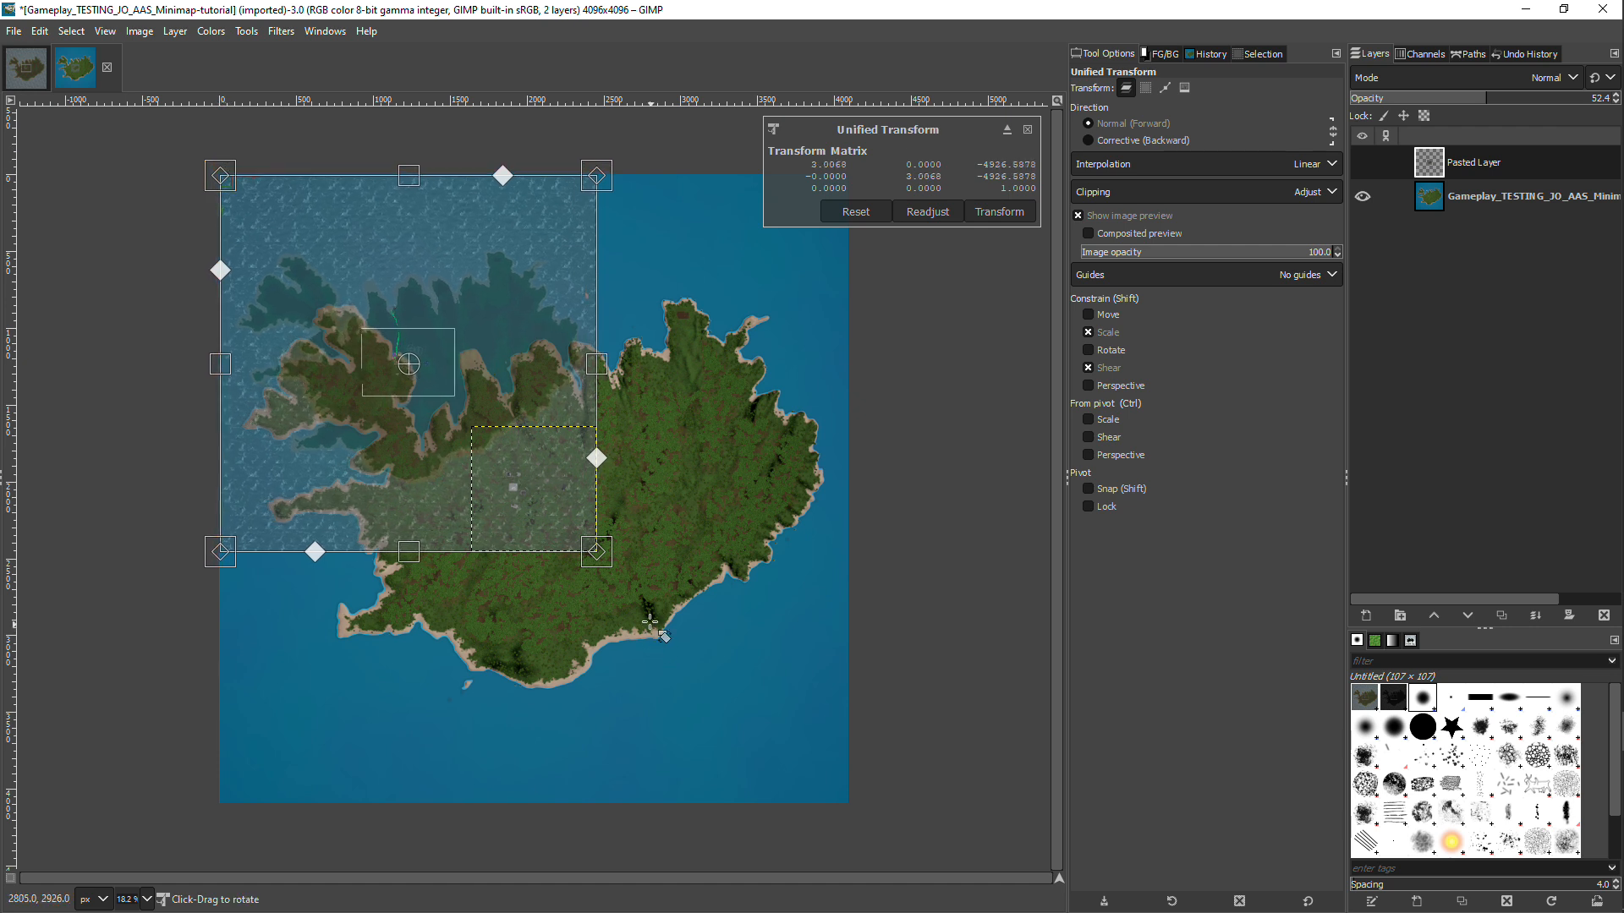
drag(599, 555, 846, 814)
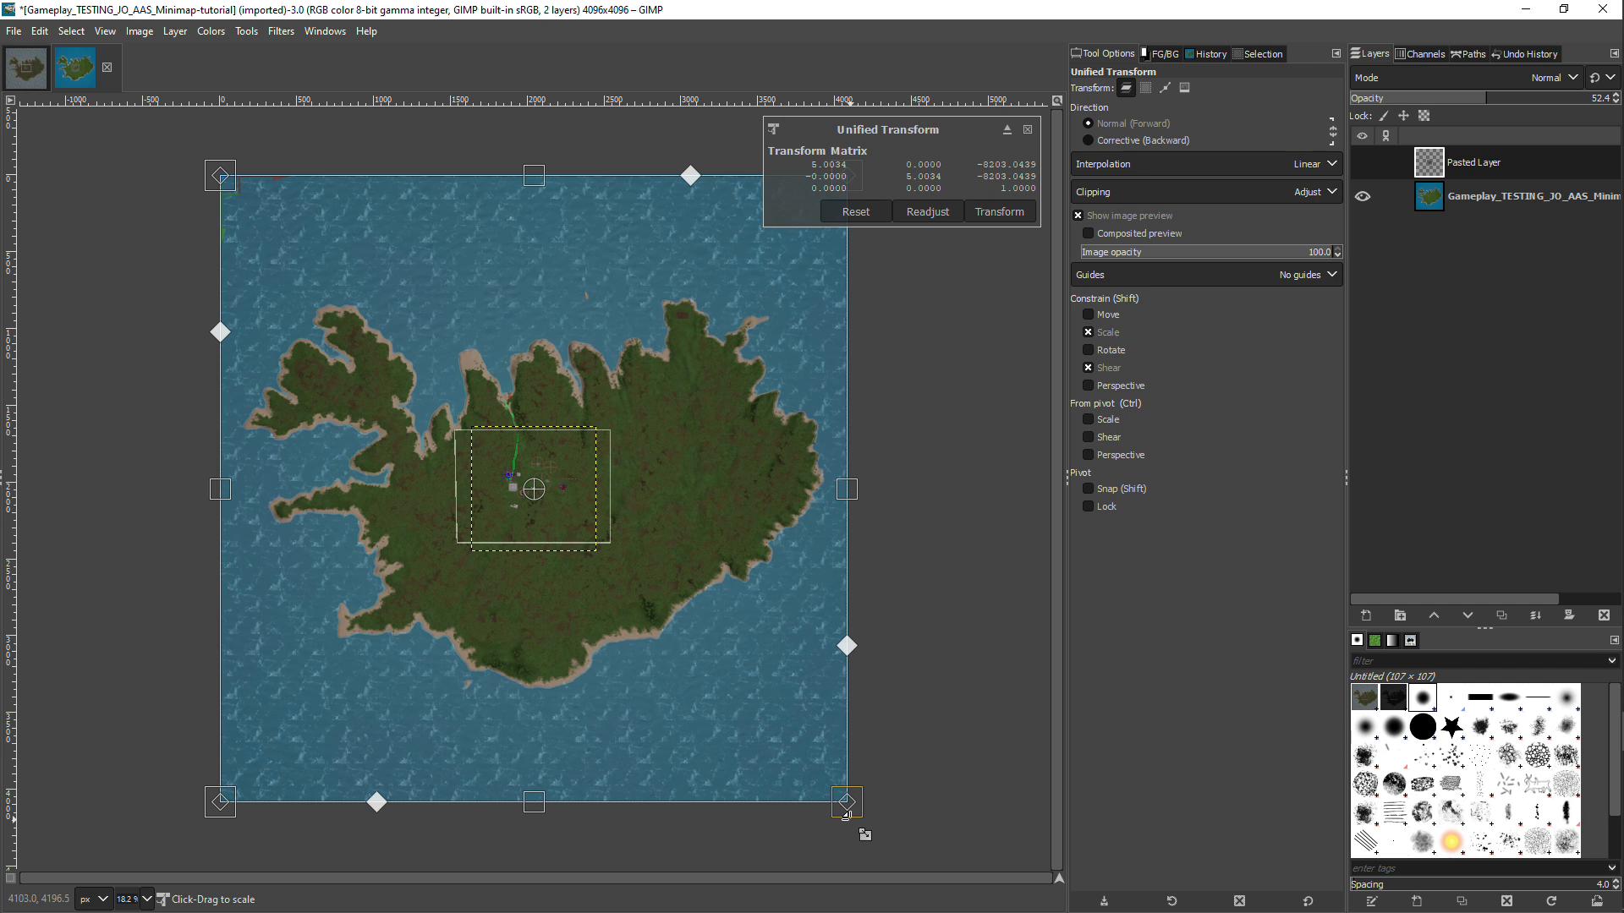
key(shift)
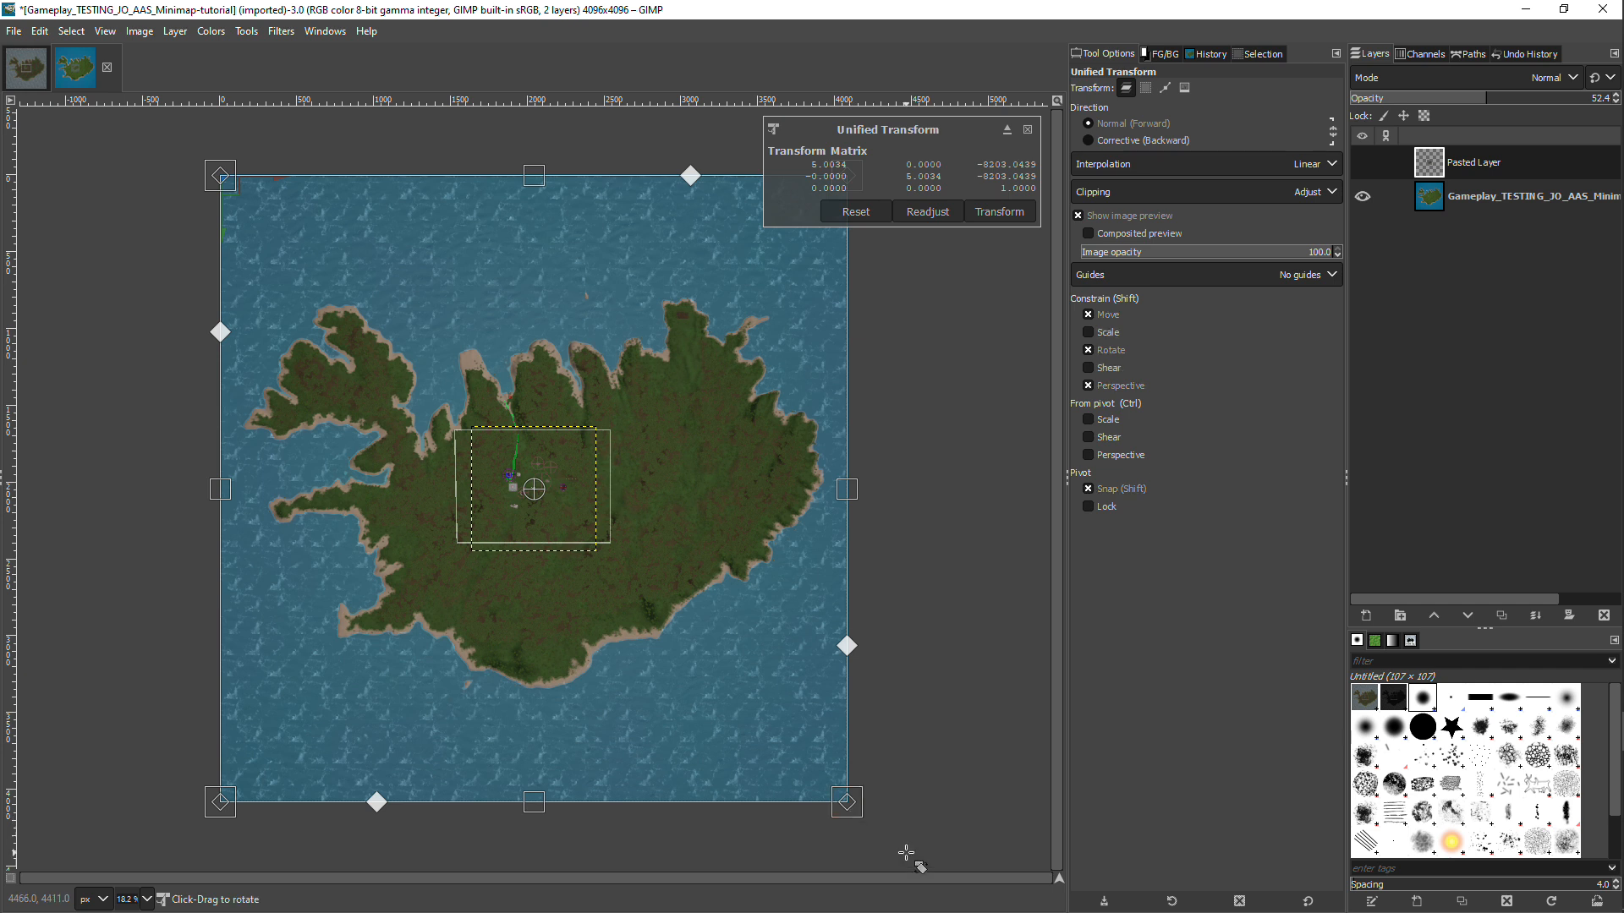
- Scale the overlay to meet the minimap's lower-right corner, and fine-tune its size at the lower-left corner
scroll(907, 853, up, 5)
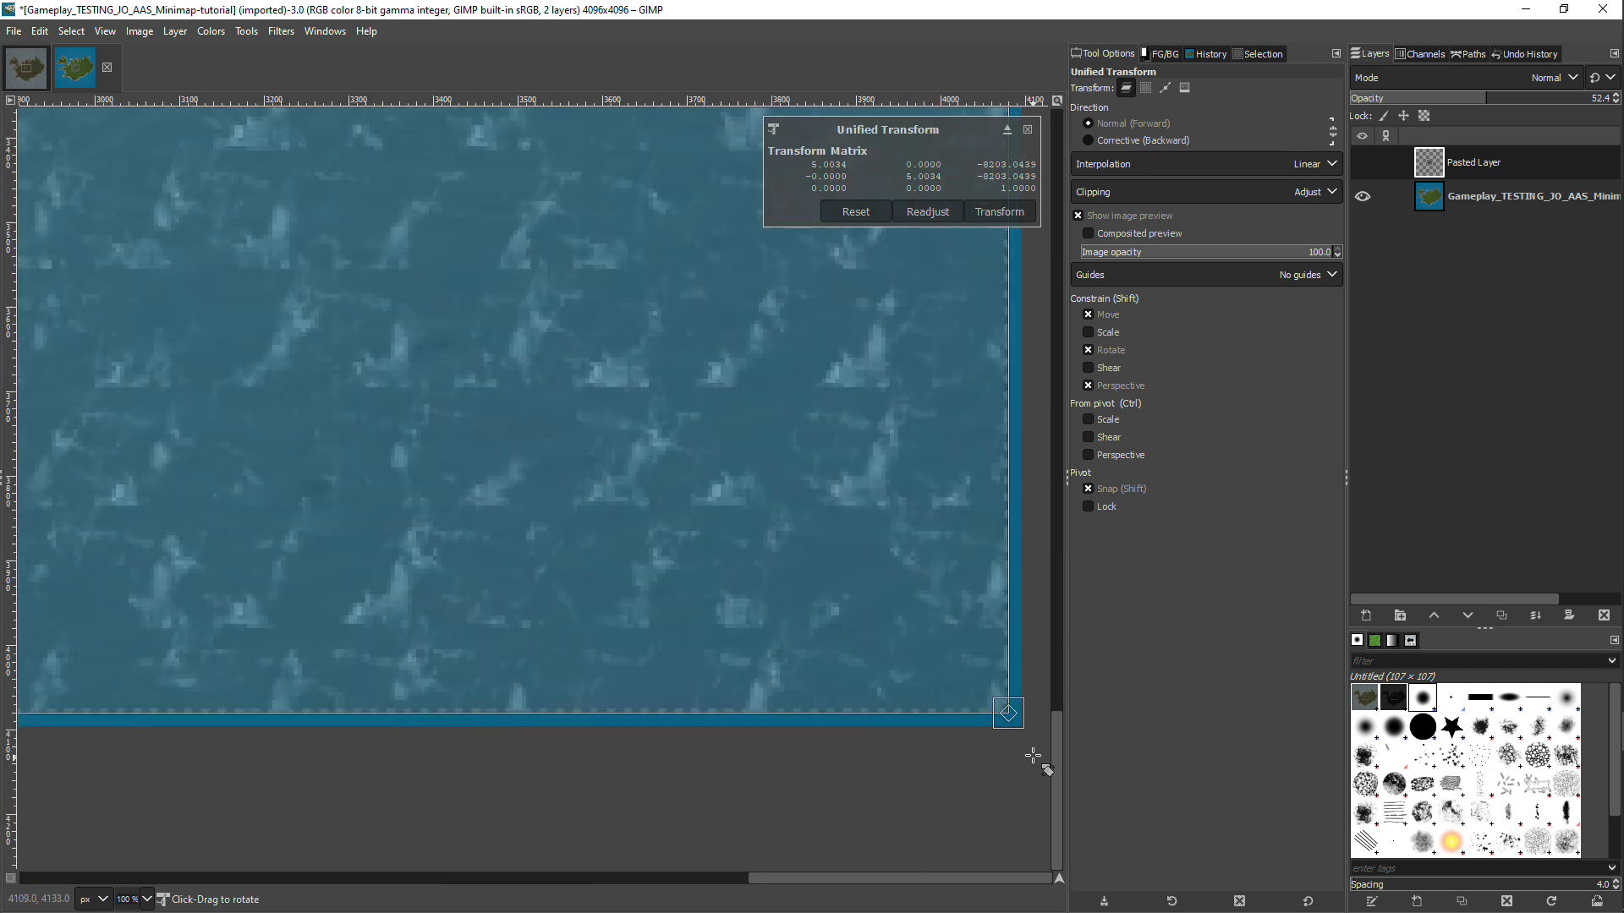
scroll(1033, 755, up, 4)
drag(954, 626, 1011, 683)
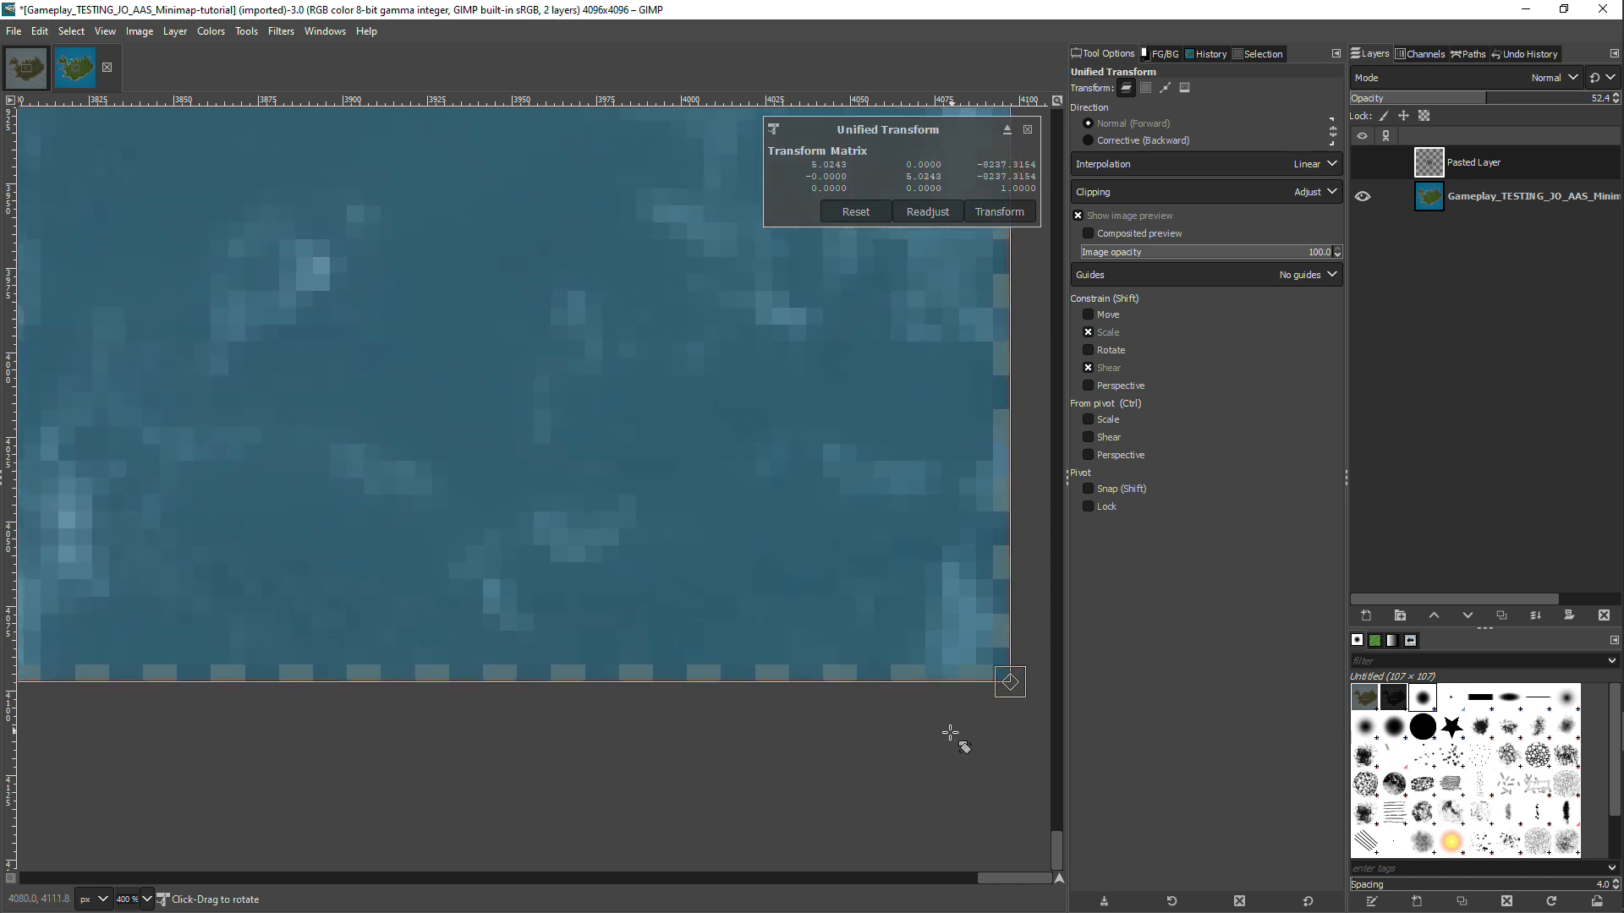
drag(1003, 877, 34, 829)
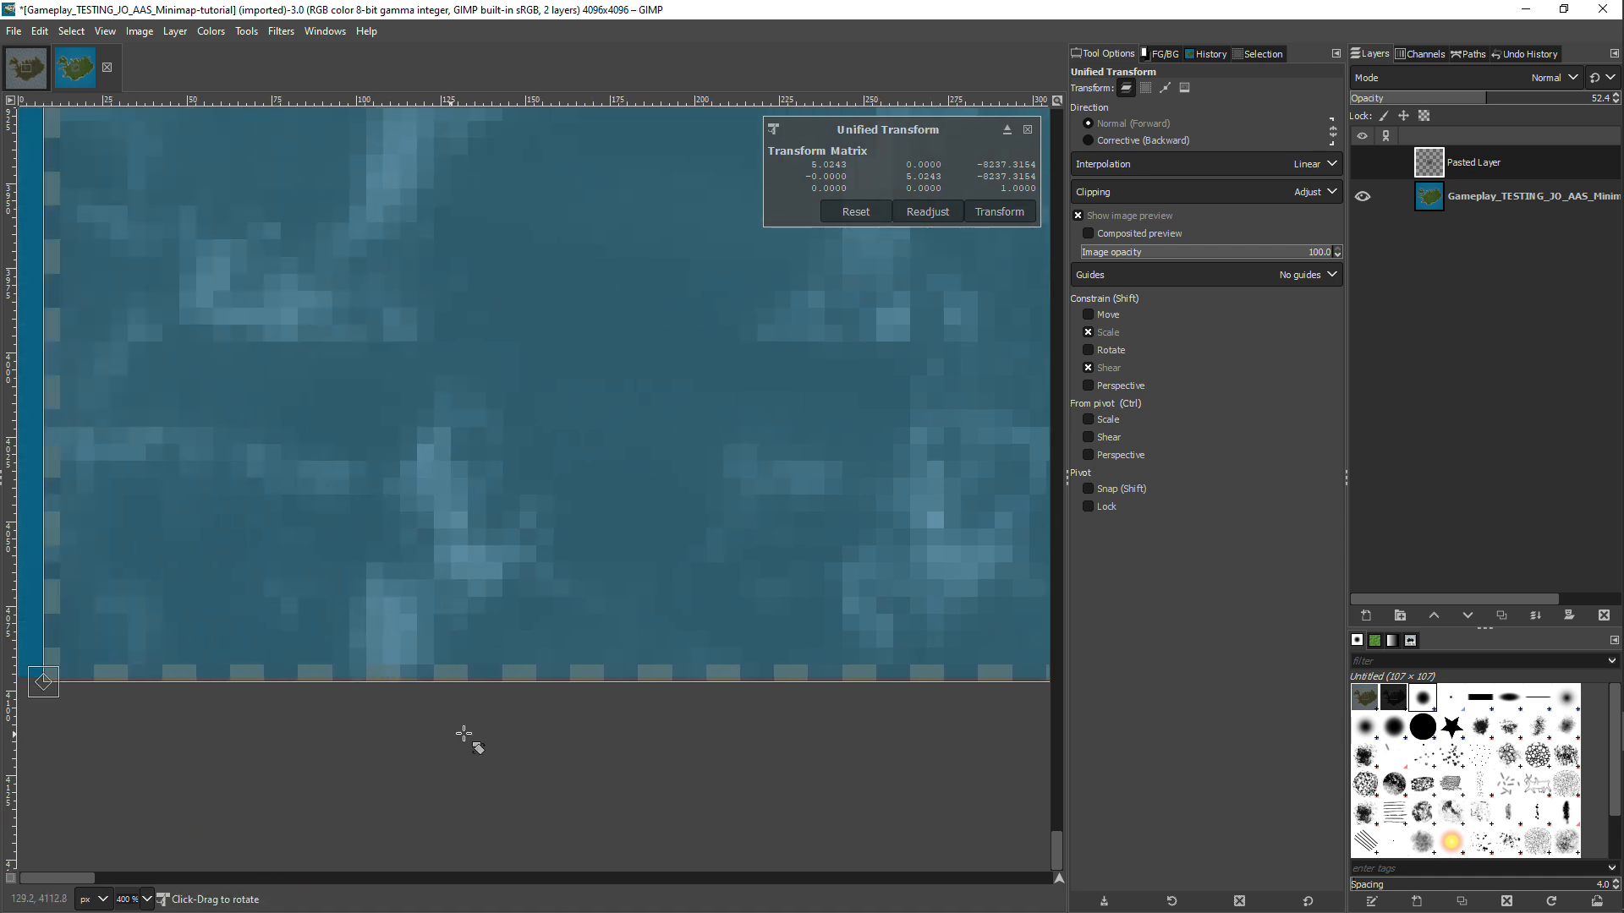
scroll(478, 742, down, 1)
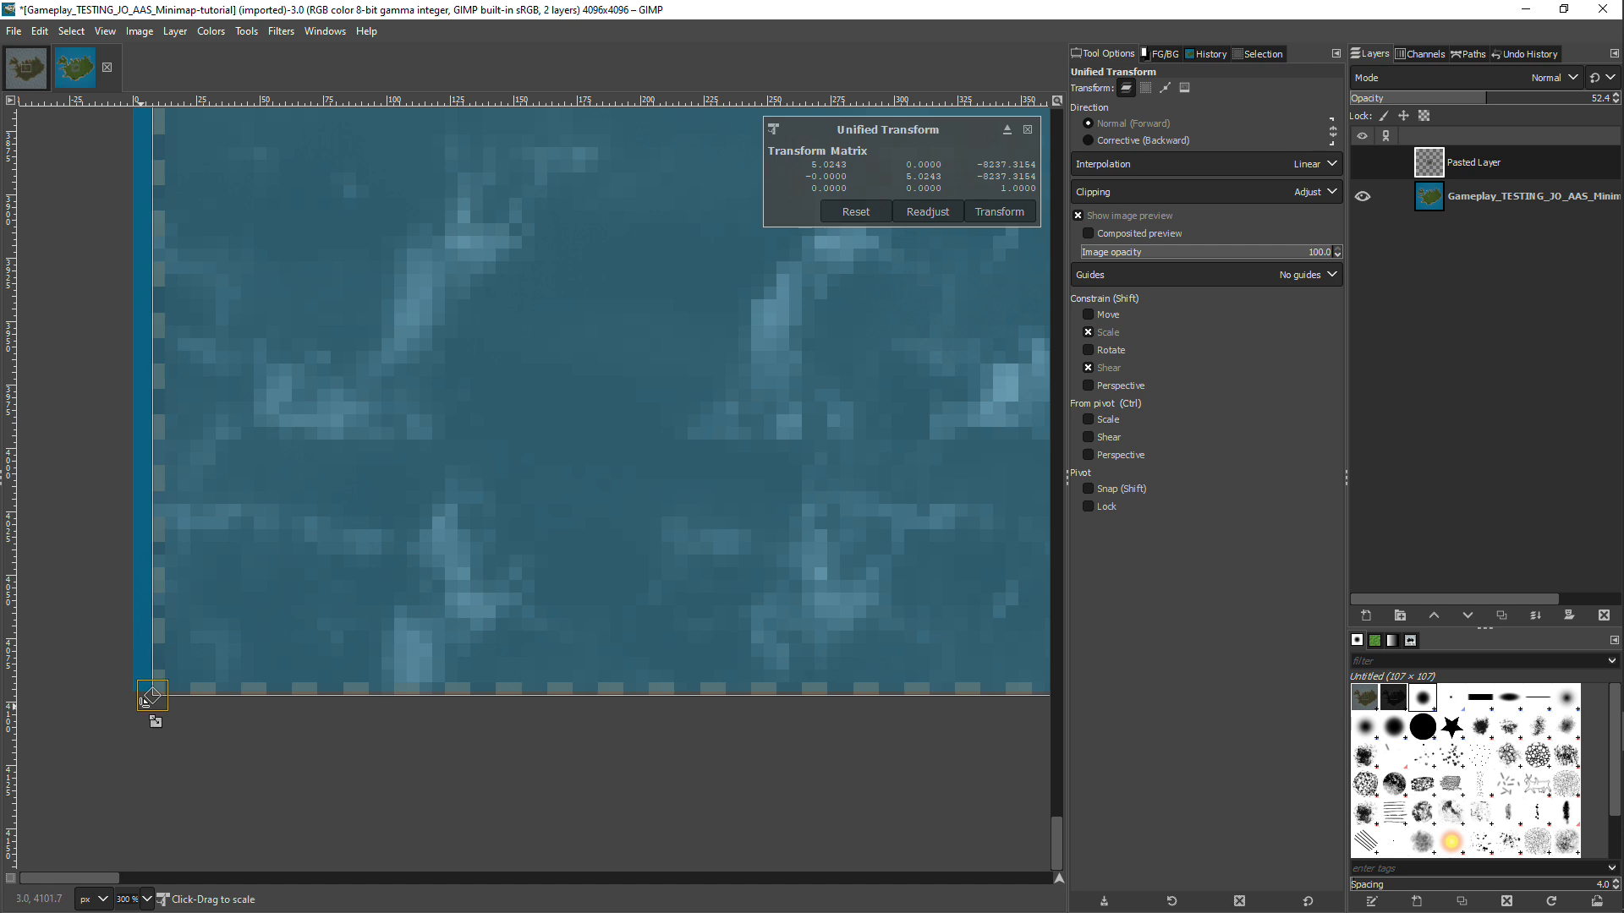
drag(144, 700, 142, 684)
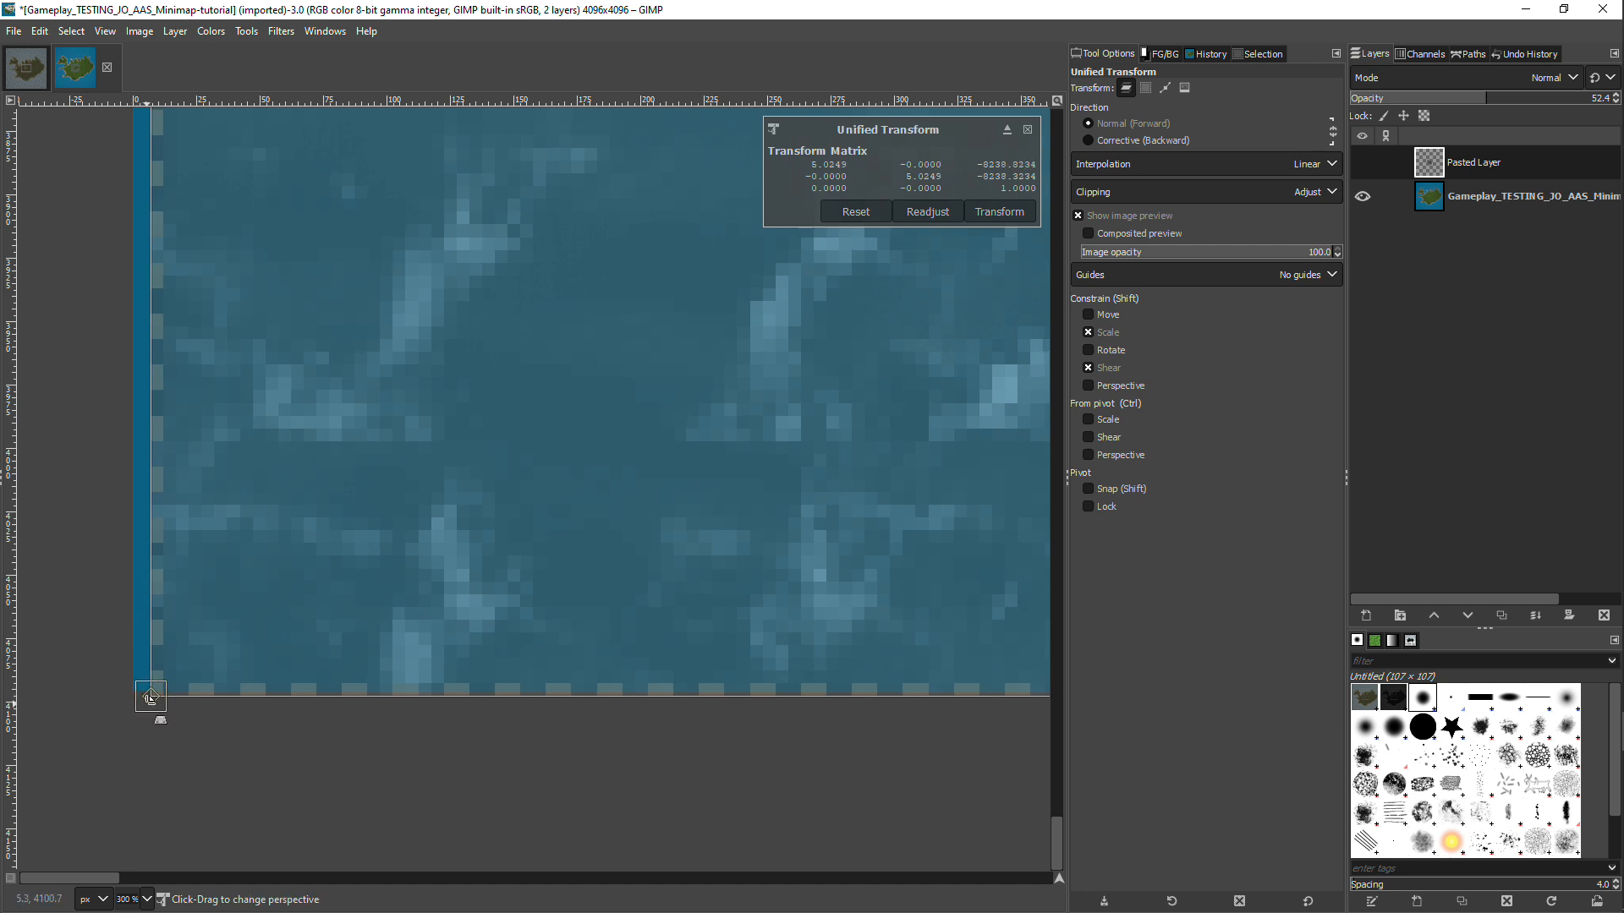
drag(140, 707, 146, 702)
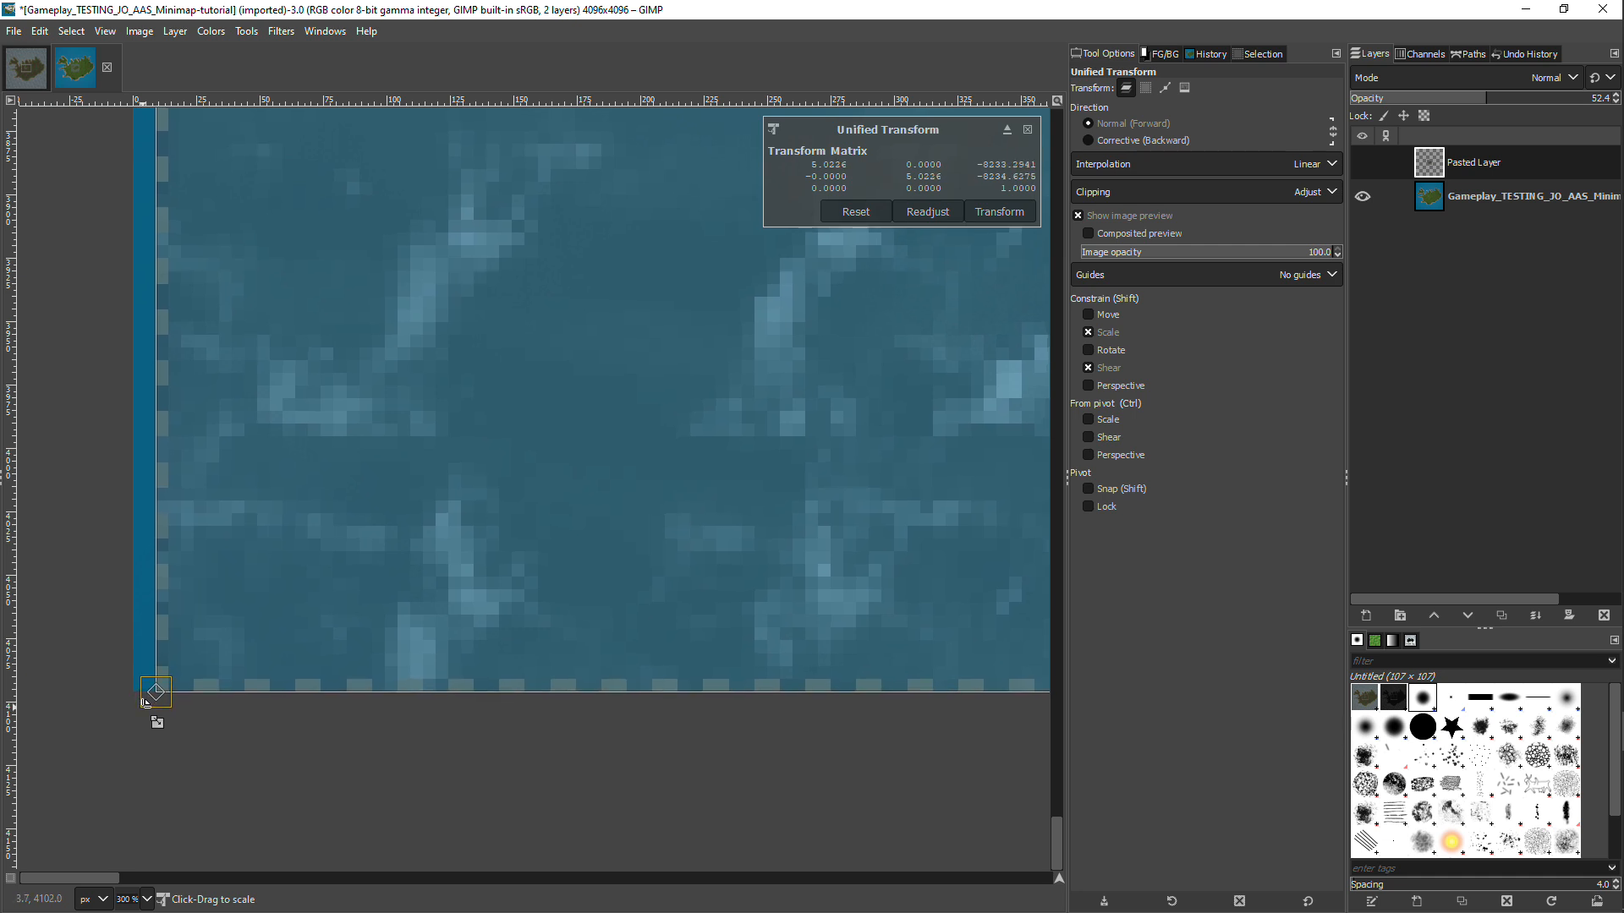
- Stretch the overlay's upper-left corner to the minimap's upper-left corner
drag(1057, 848, 1051, 122)
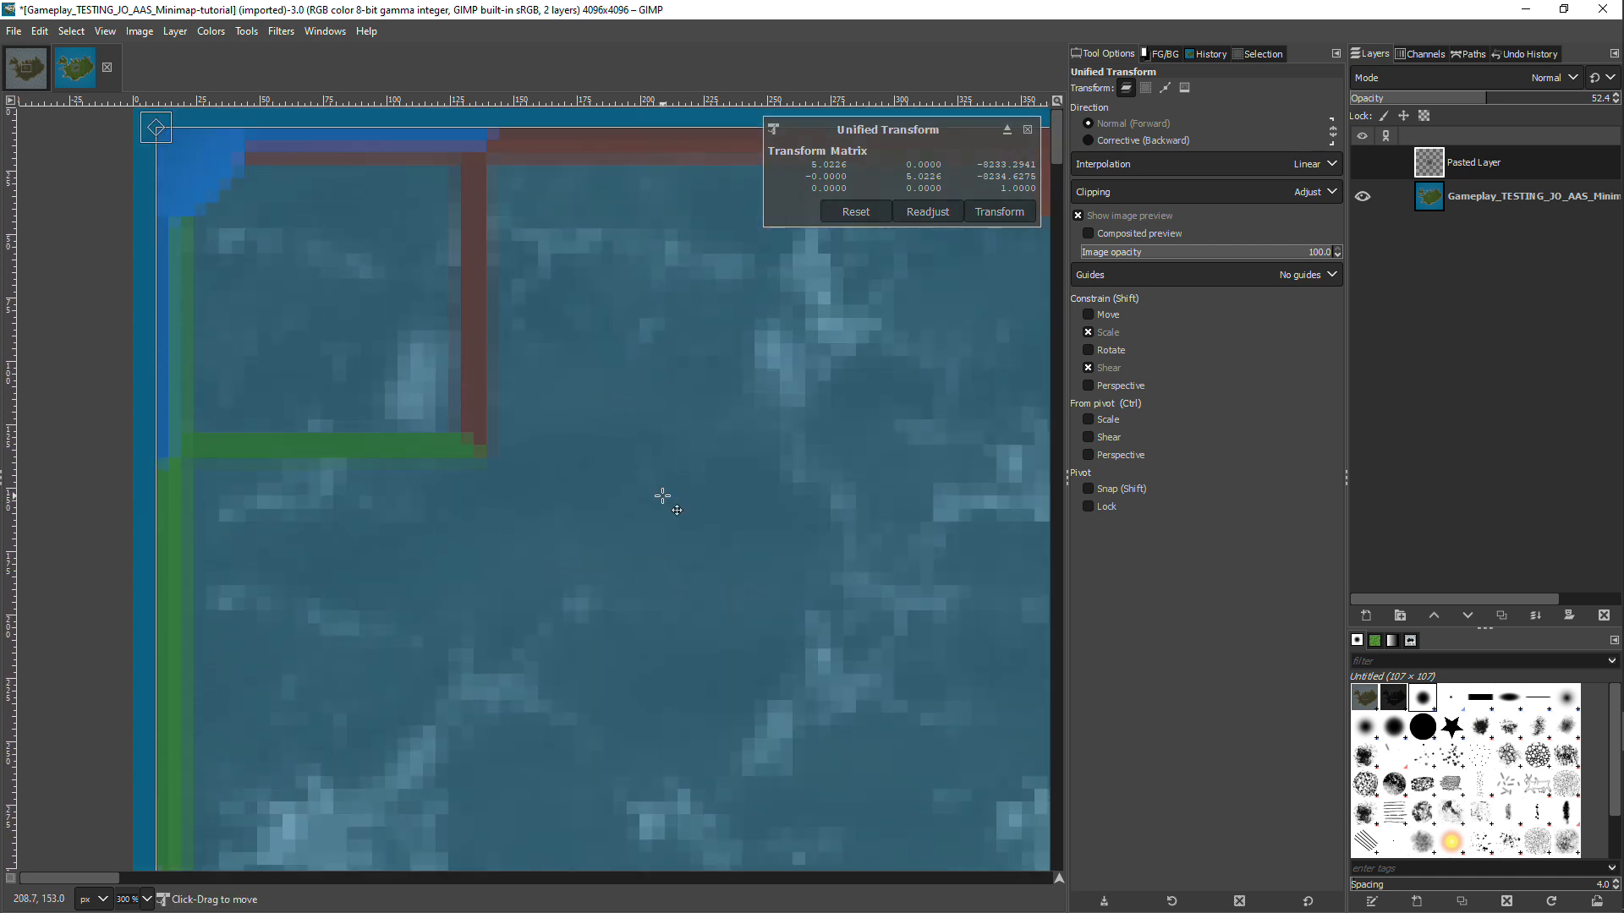
ctrl+scroll(662, 497, down, 1)
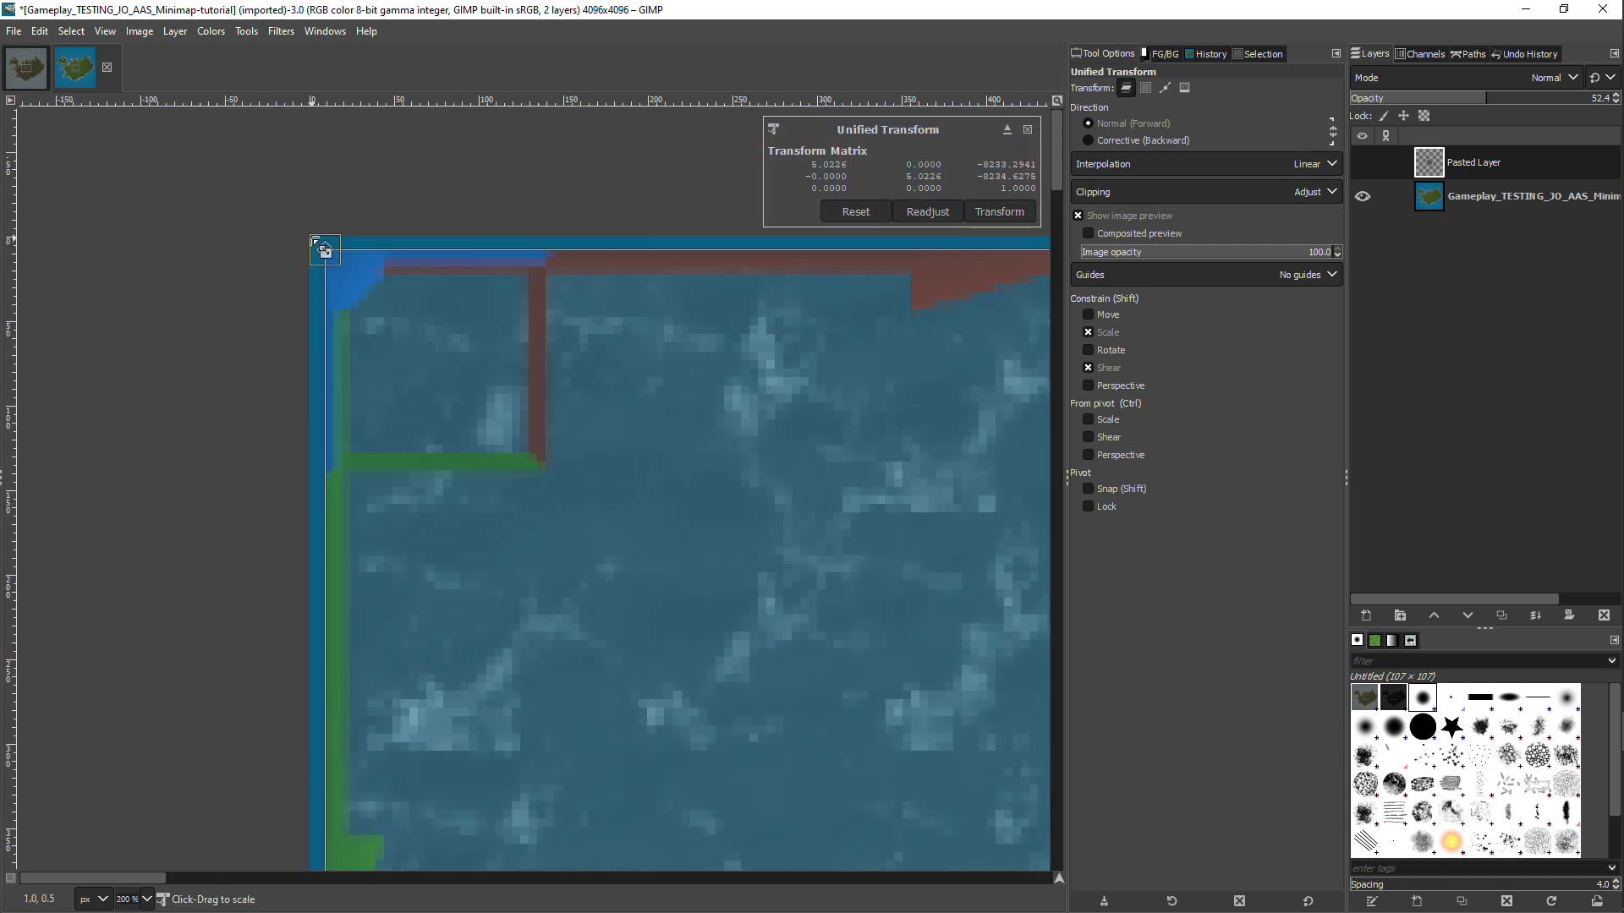
mouse_move(308, 236)
mouse_down()
mouse_move(319, 253)
mouse_move(308, 237)
mouse_up()
key(ctrl)
key(ctrl+z)
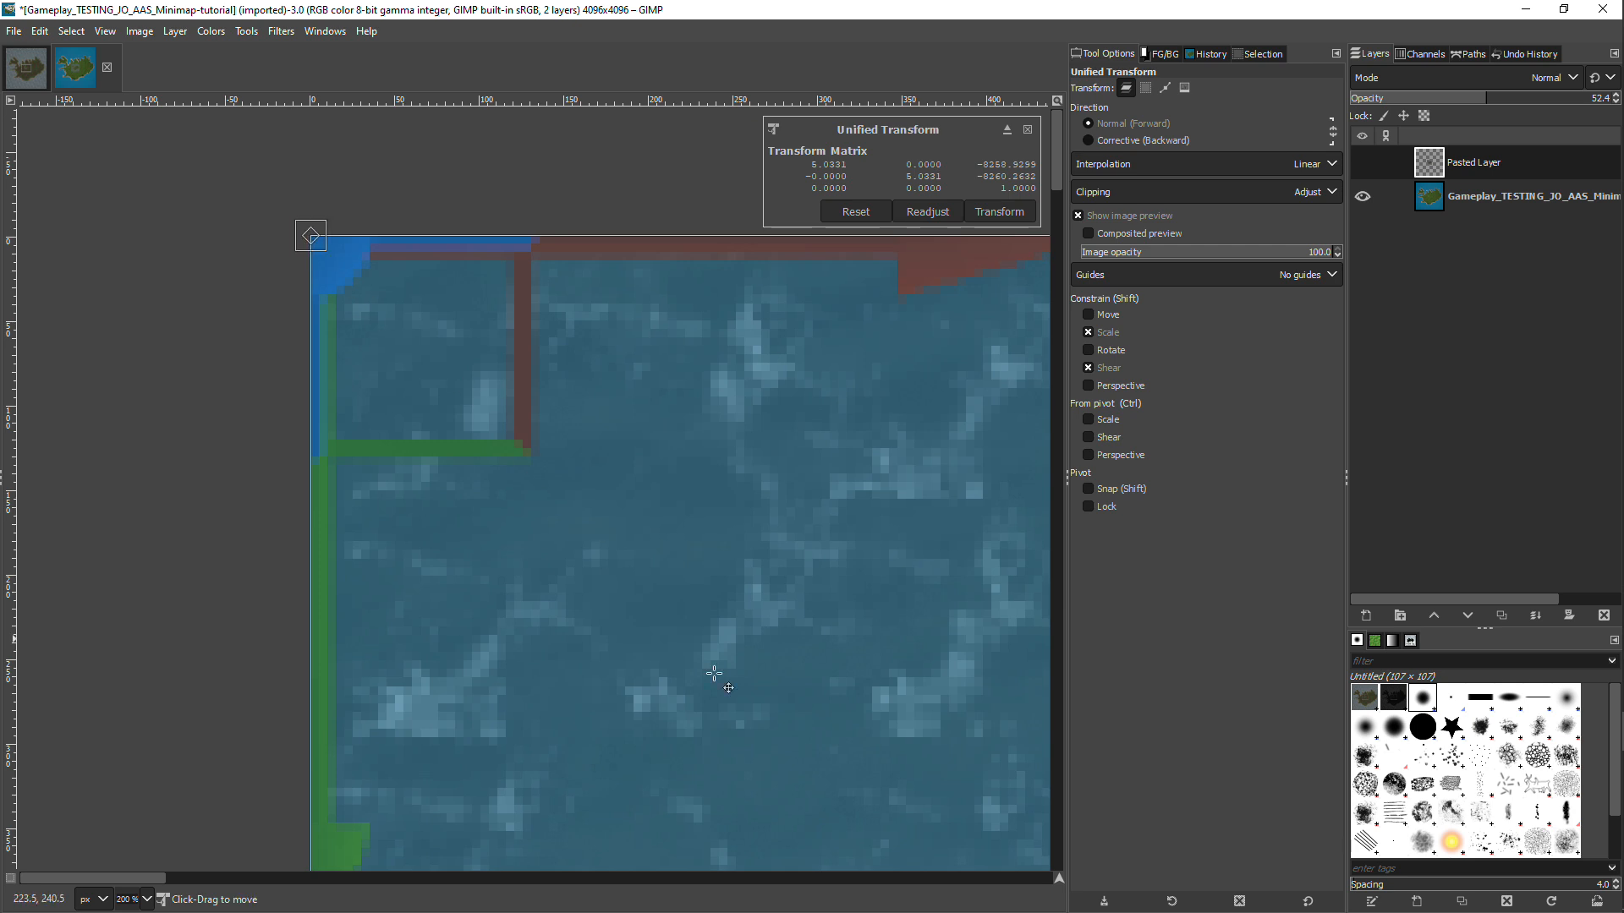
- Fine-tune the overlay's scale at the minimap's upper-right corner
scroll(821, 716, down, 3)
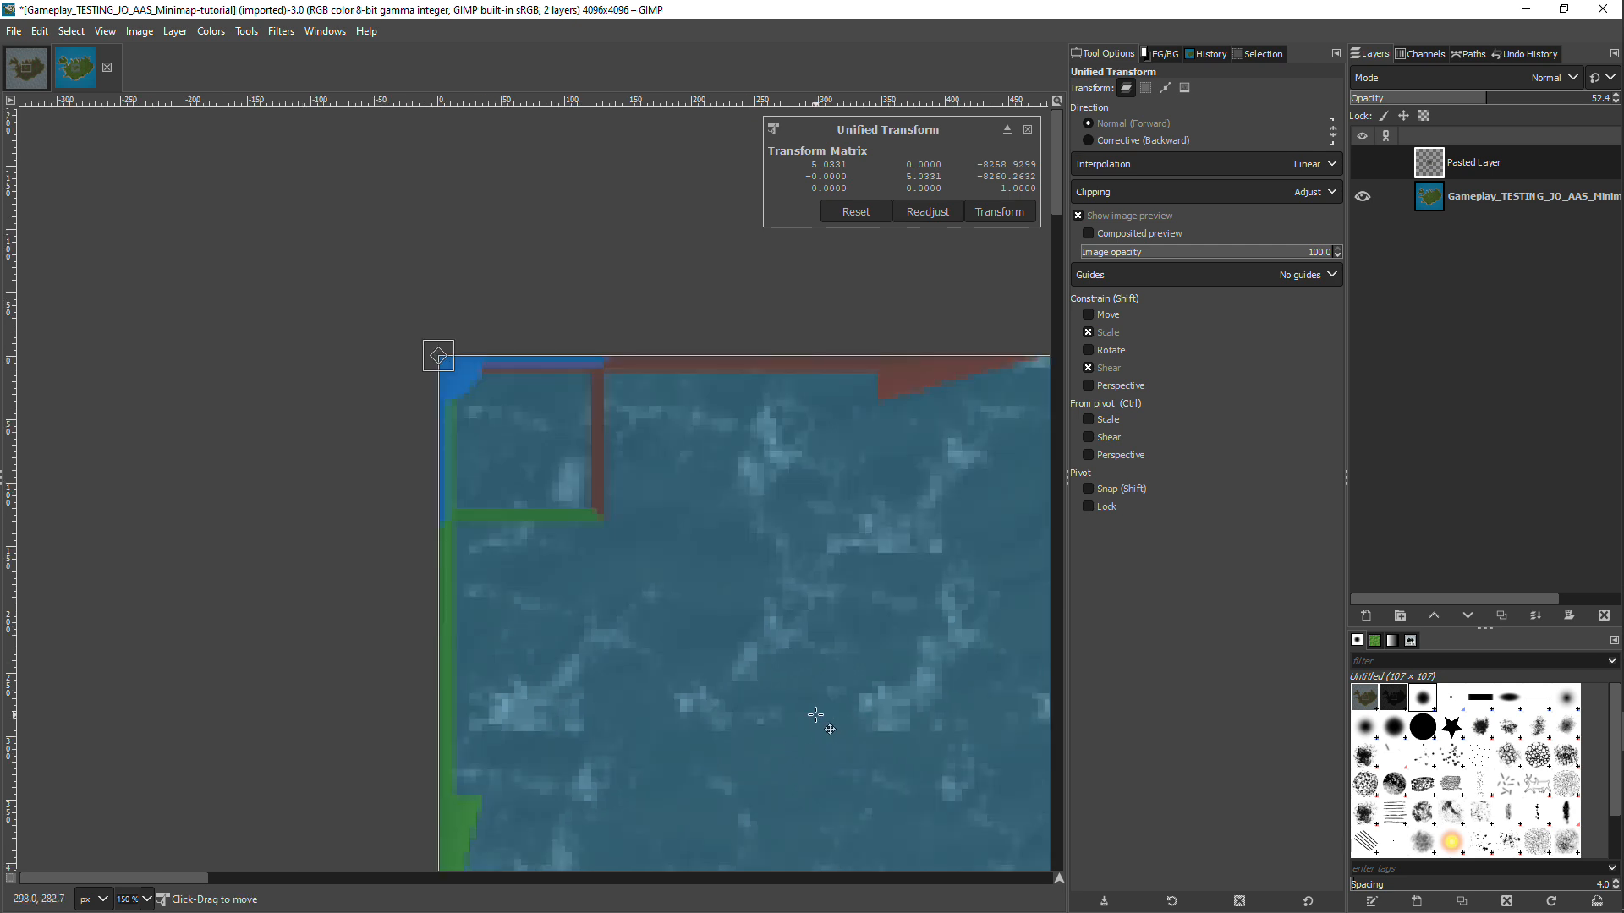
drag(392, 879, 970, 875)
scroll(729, 822, down, 1)
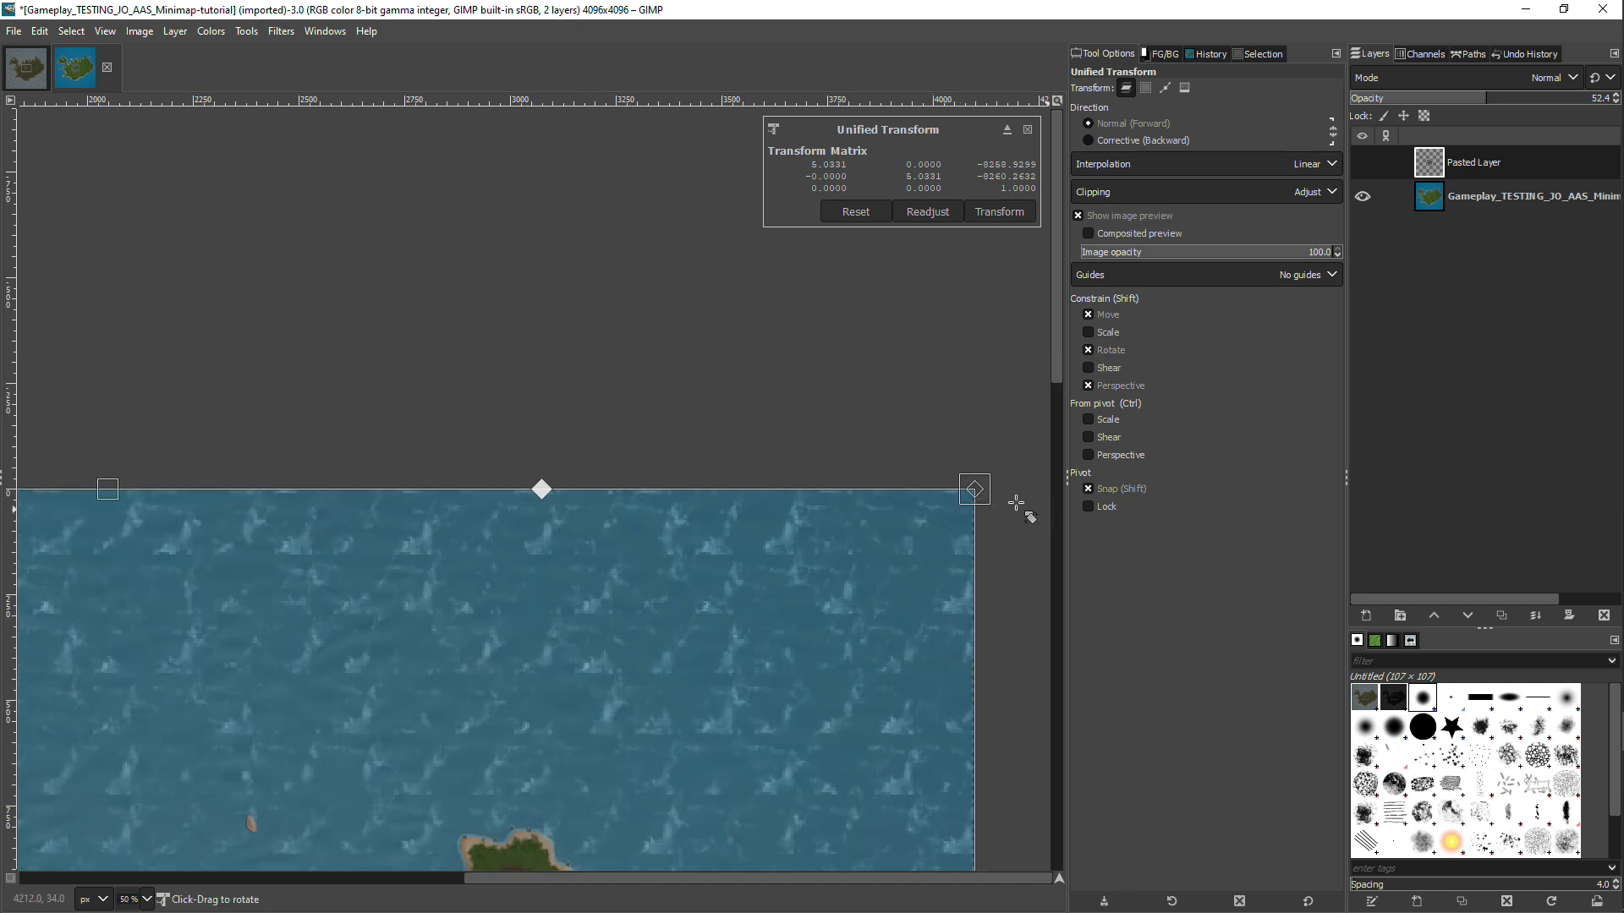
key(plus)
key(plus)
key(plus)
key(plus)
key(plus)
key(plus)
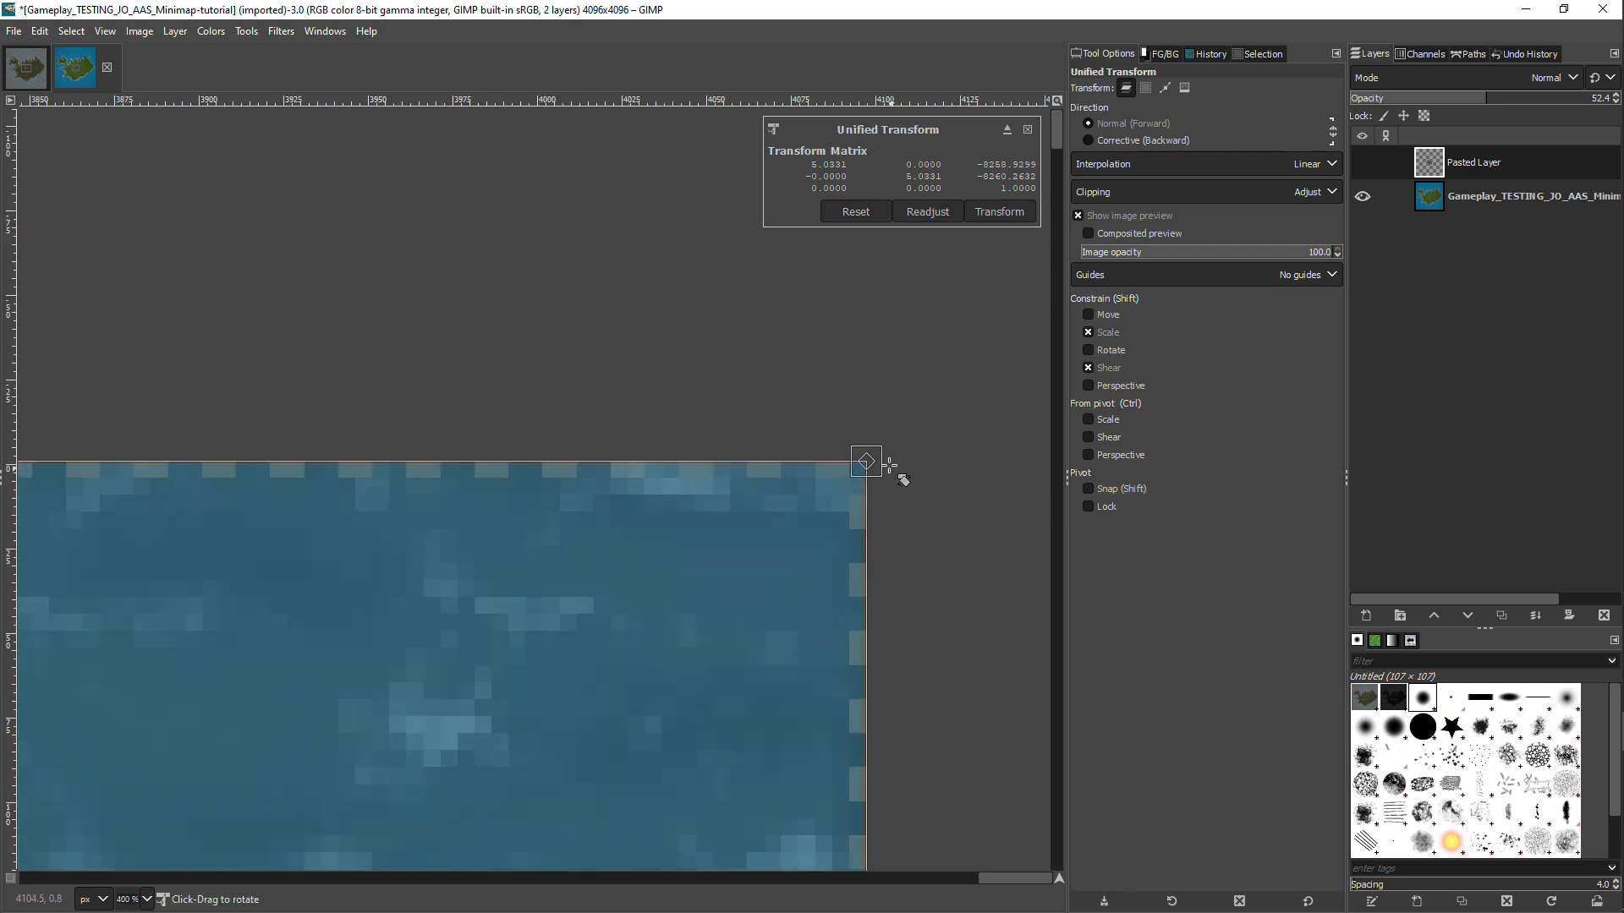
drag(874, 451, 871, 454)
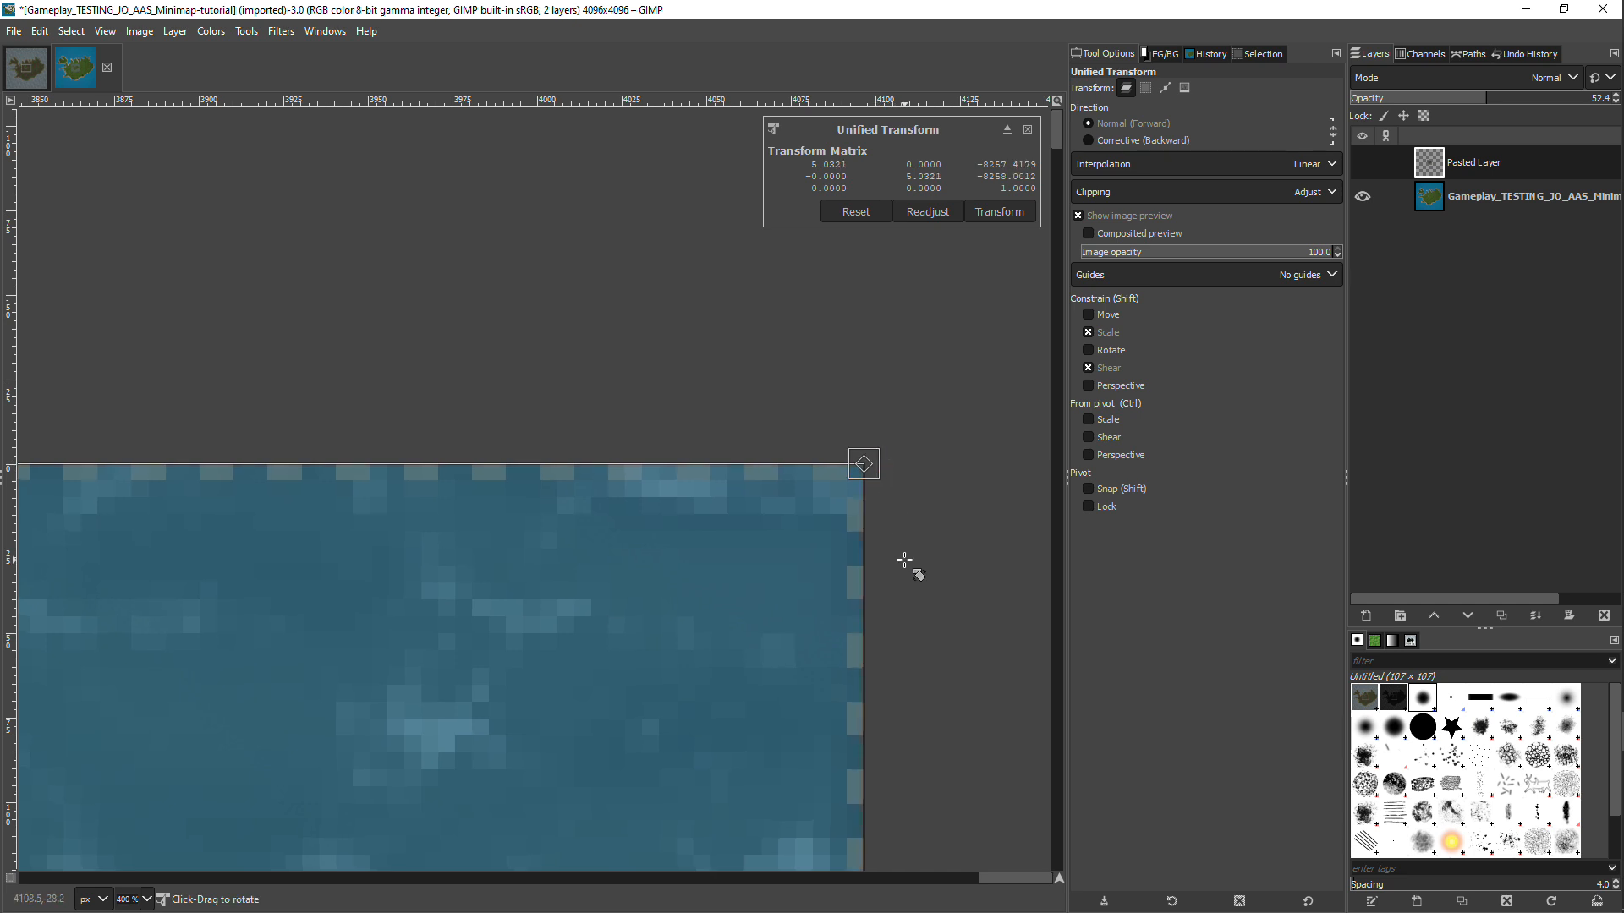
- Examine how the overlay lines up with the whole island and with the buildings near its centre
key(minus)
key(minus)
key(minus)
key(minus)
key(minus)
key(minus)
key(minus)
key(minus)
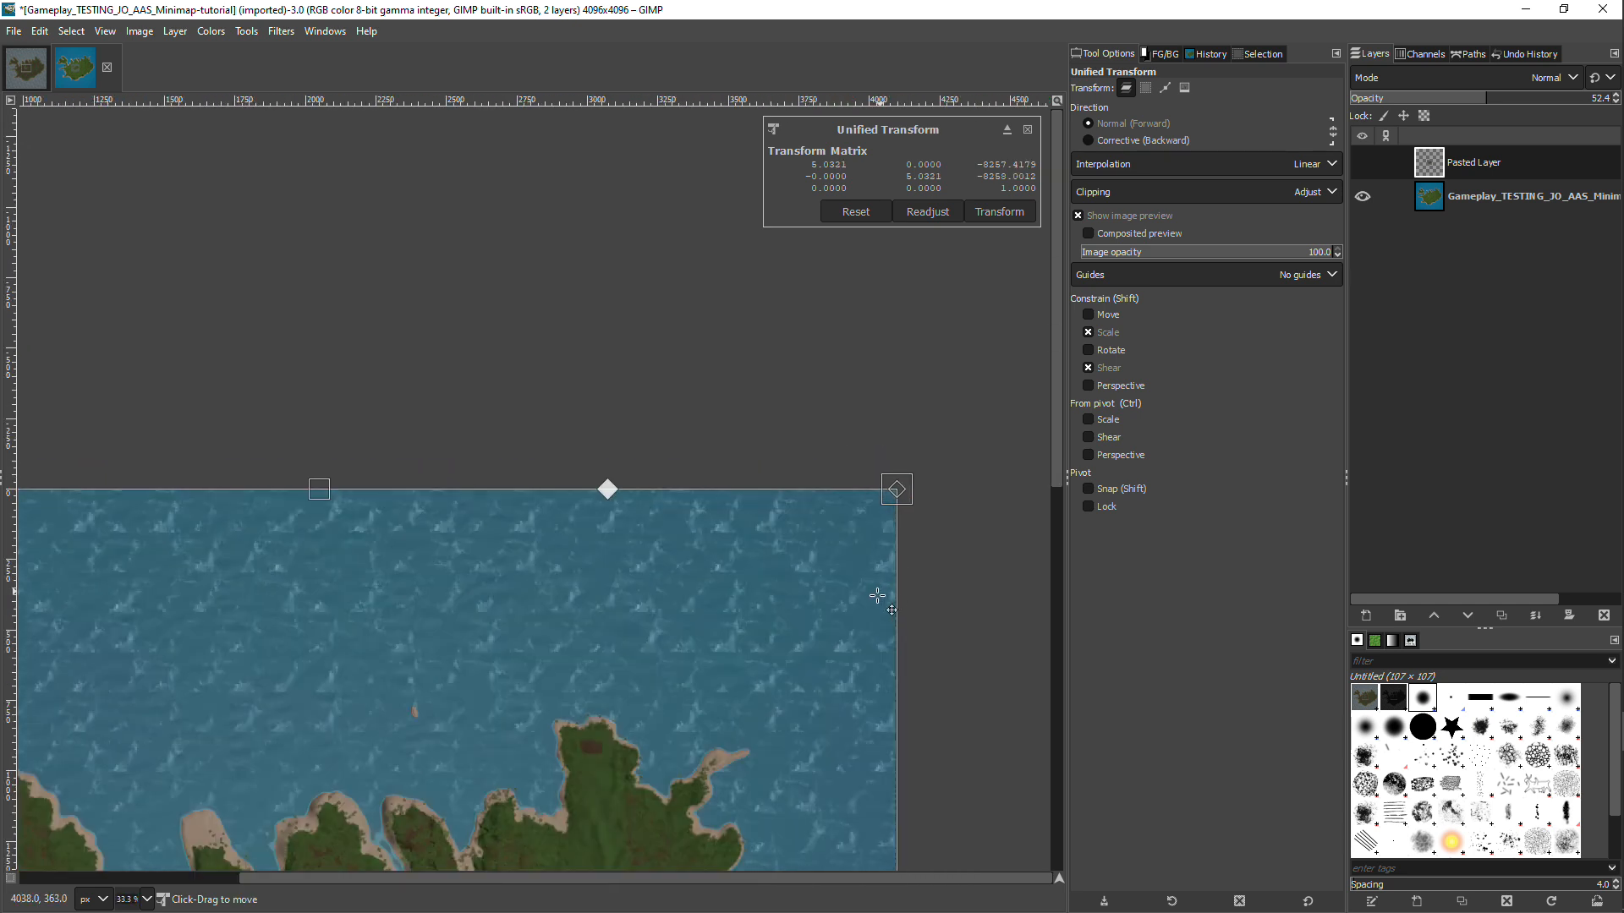
key(minus)
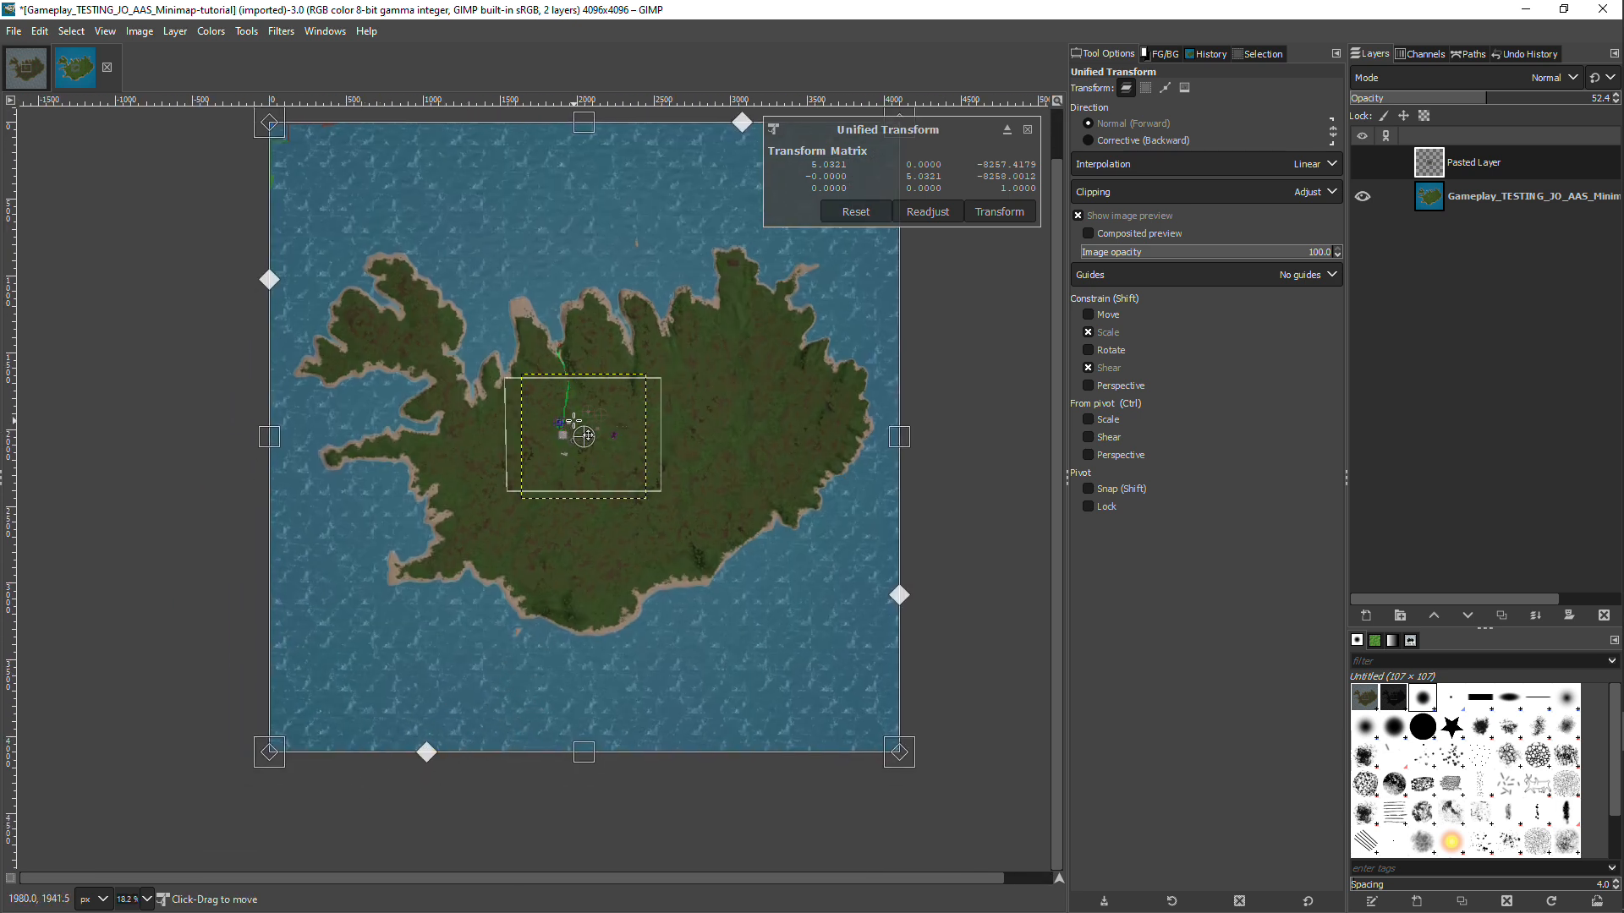
key(plus)
key(plus)
key(plus)
key(plus)
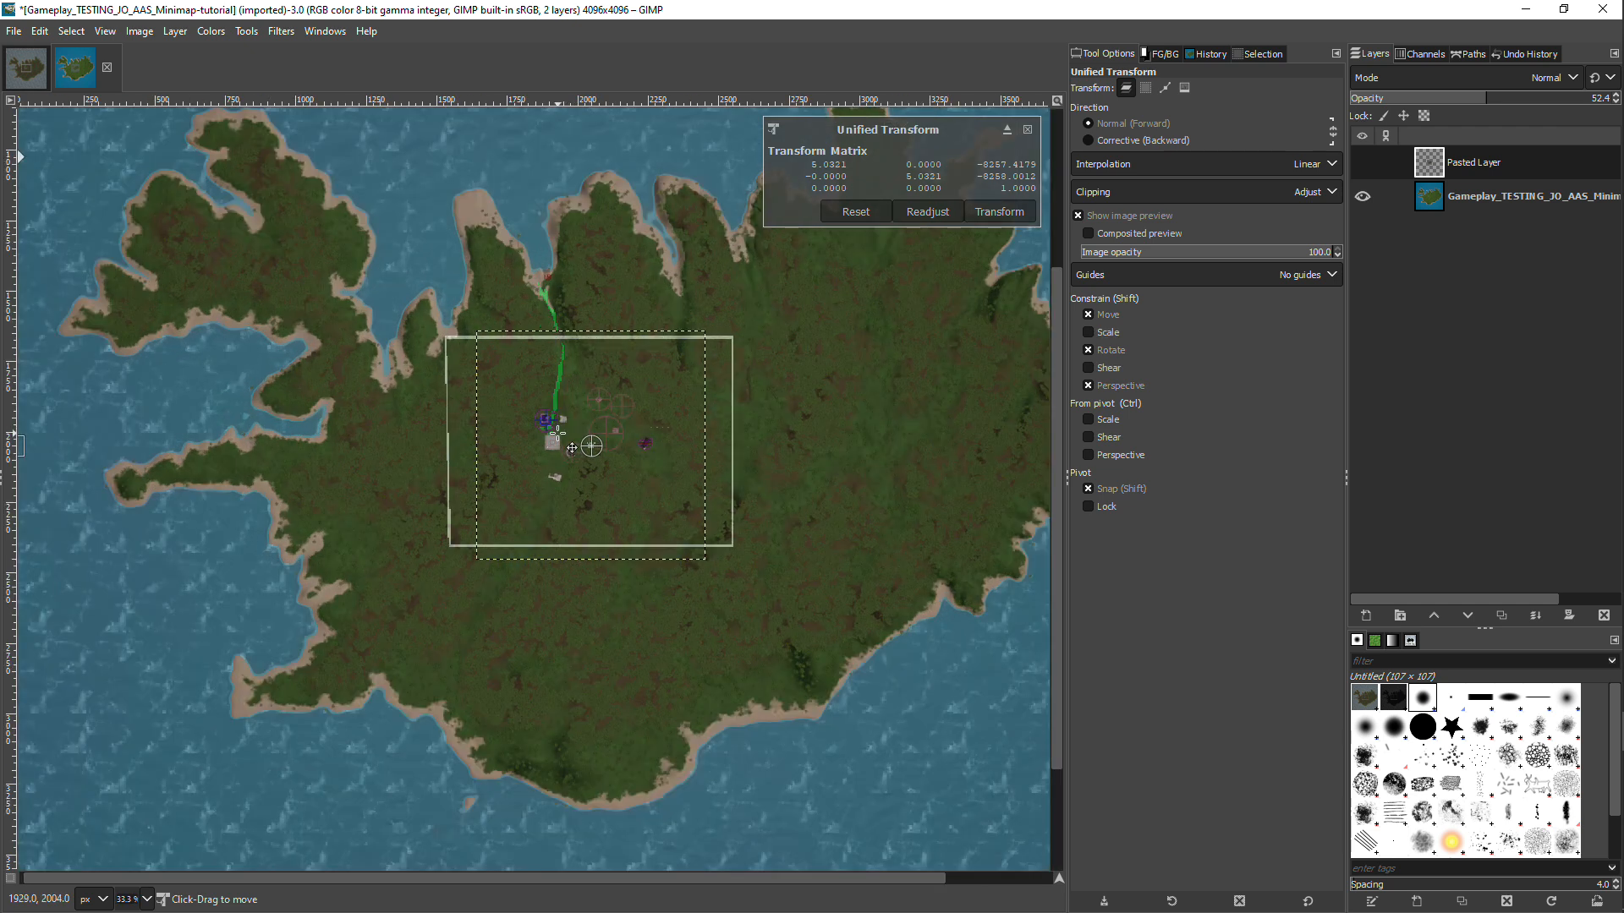
key(plus)
key(plus)
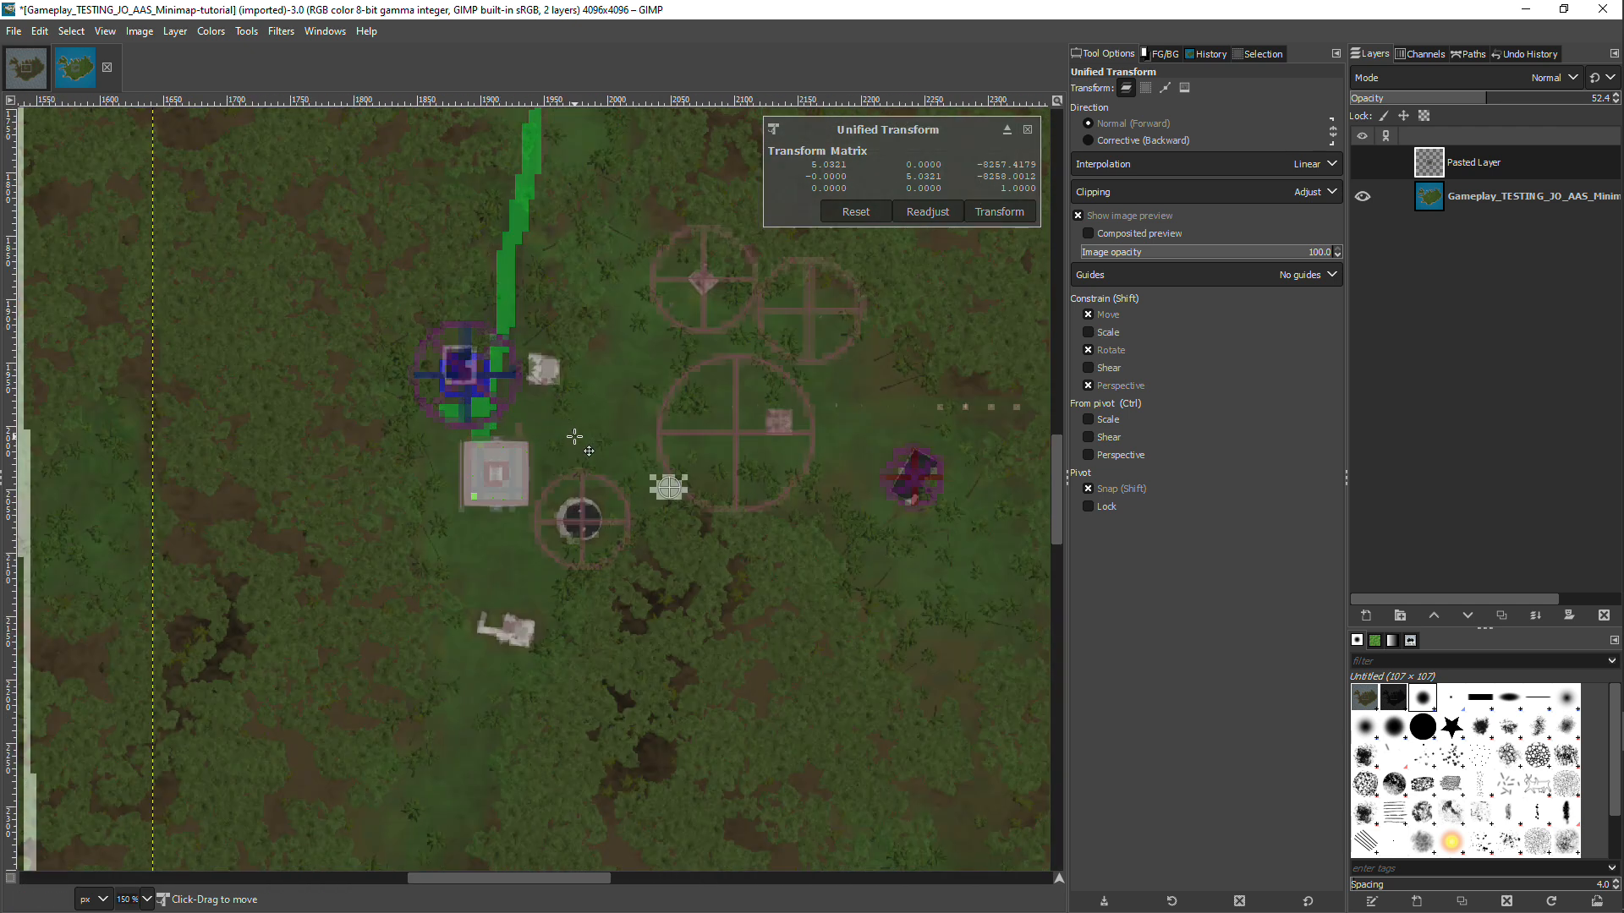
key(plus)
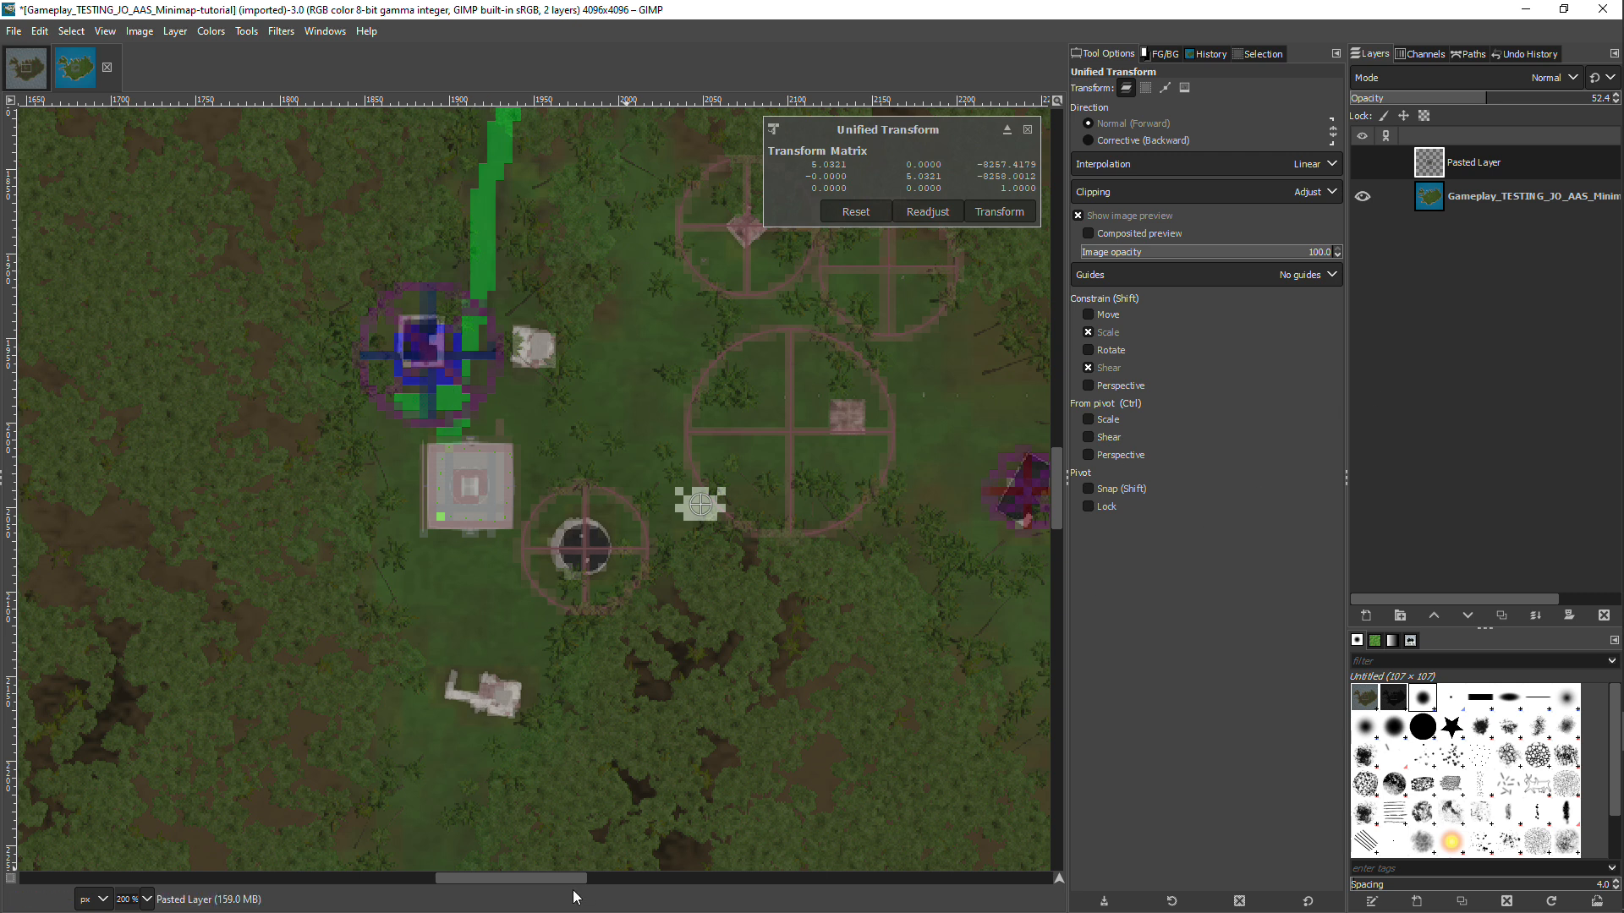
scroll(579, 875, right, 3)
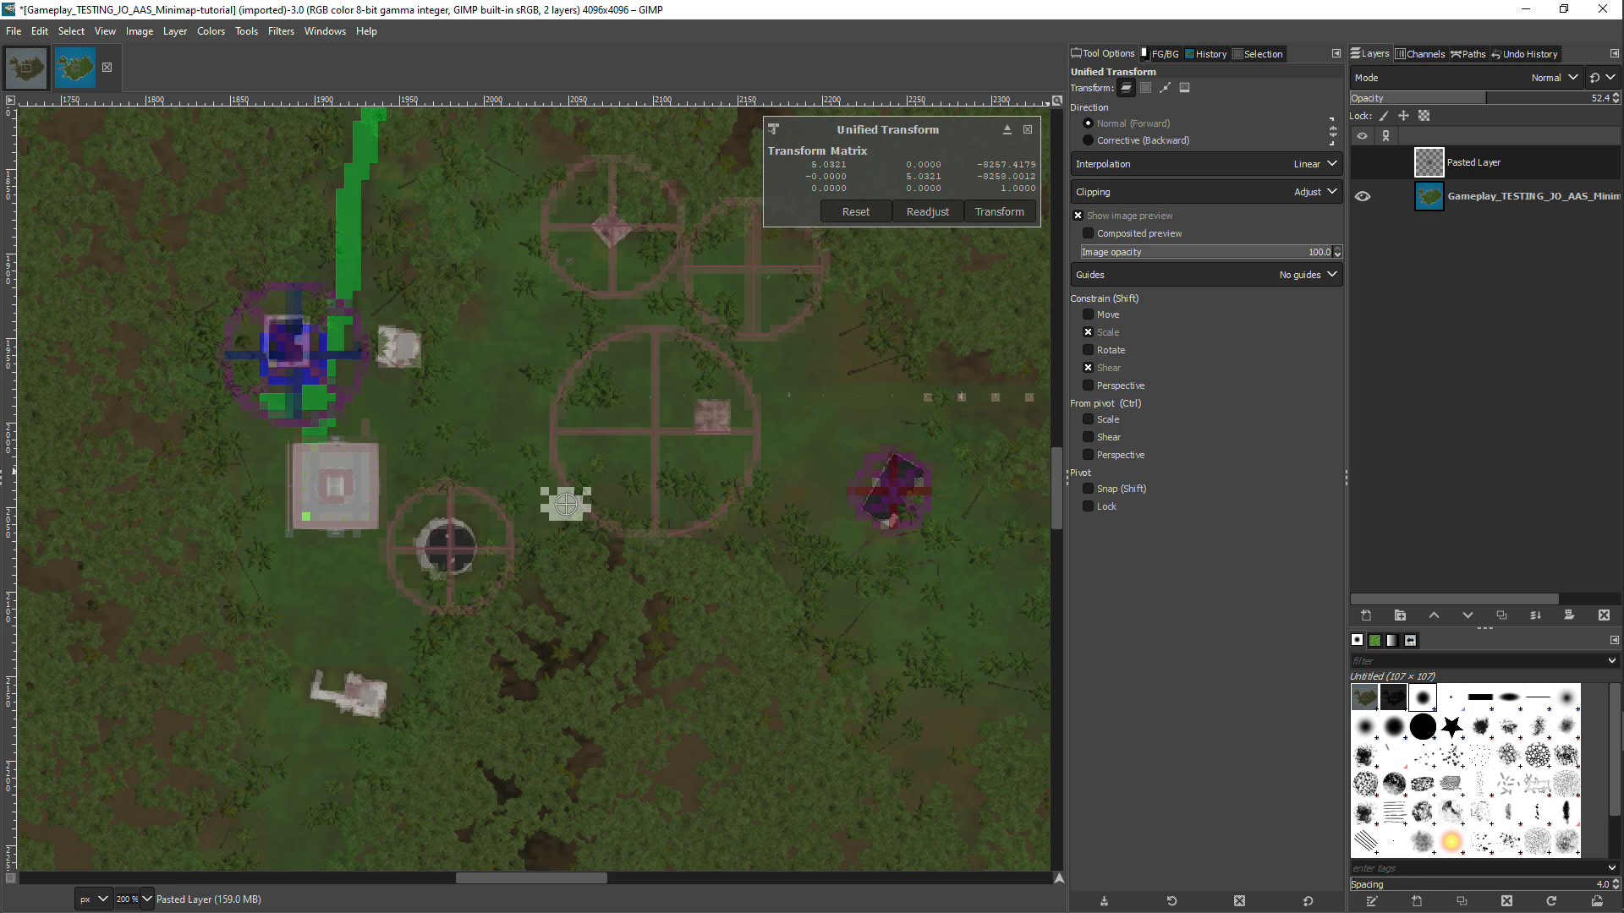
- Compare the buildings at overlay opacities of about 41% and 59%, and apply the transform
mouse_move(1504, 98)
mouse_down()
mouse_move(1584, 97)
mouse_move(1440, 97)
mouse_move(1611, 97)
mouse_move(1498, 97)
mouse_up()
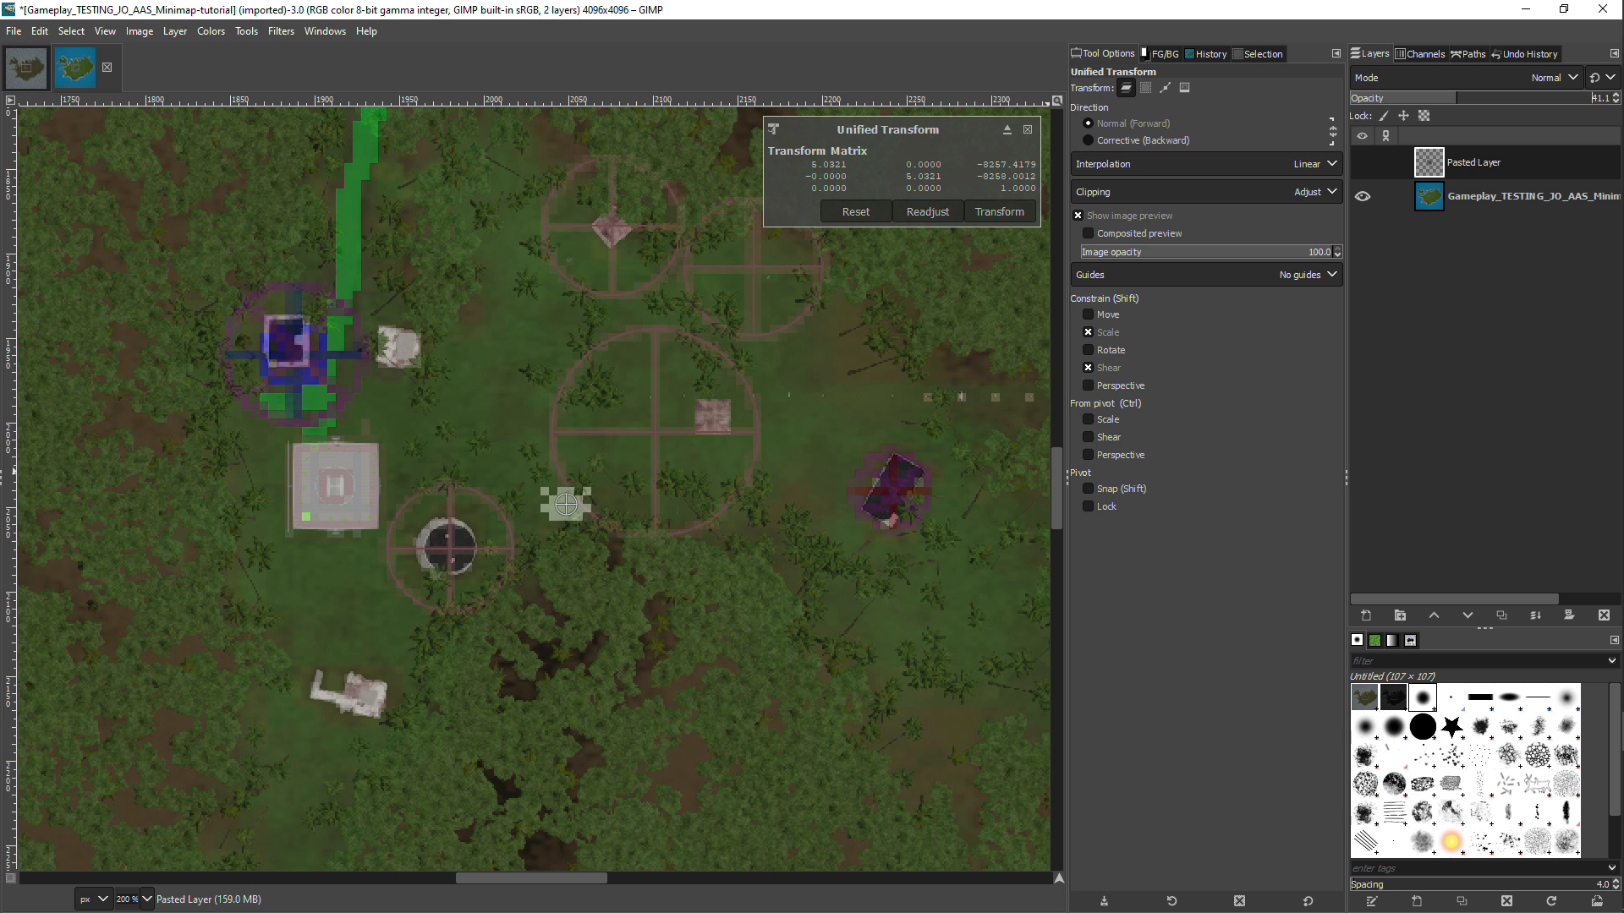
drag(1456, 97, 1504, 97)
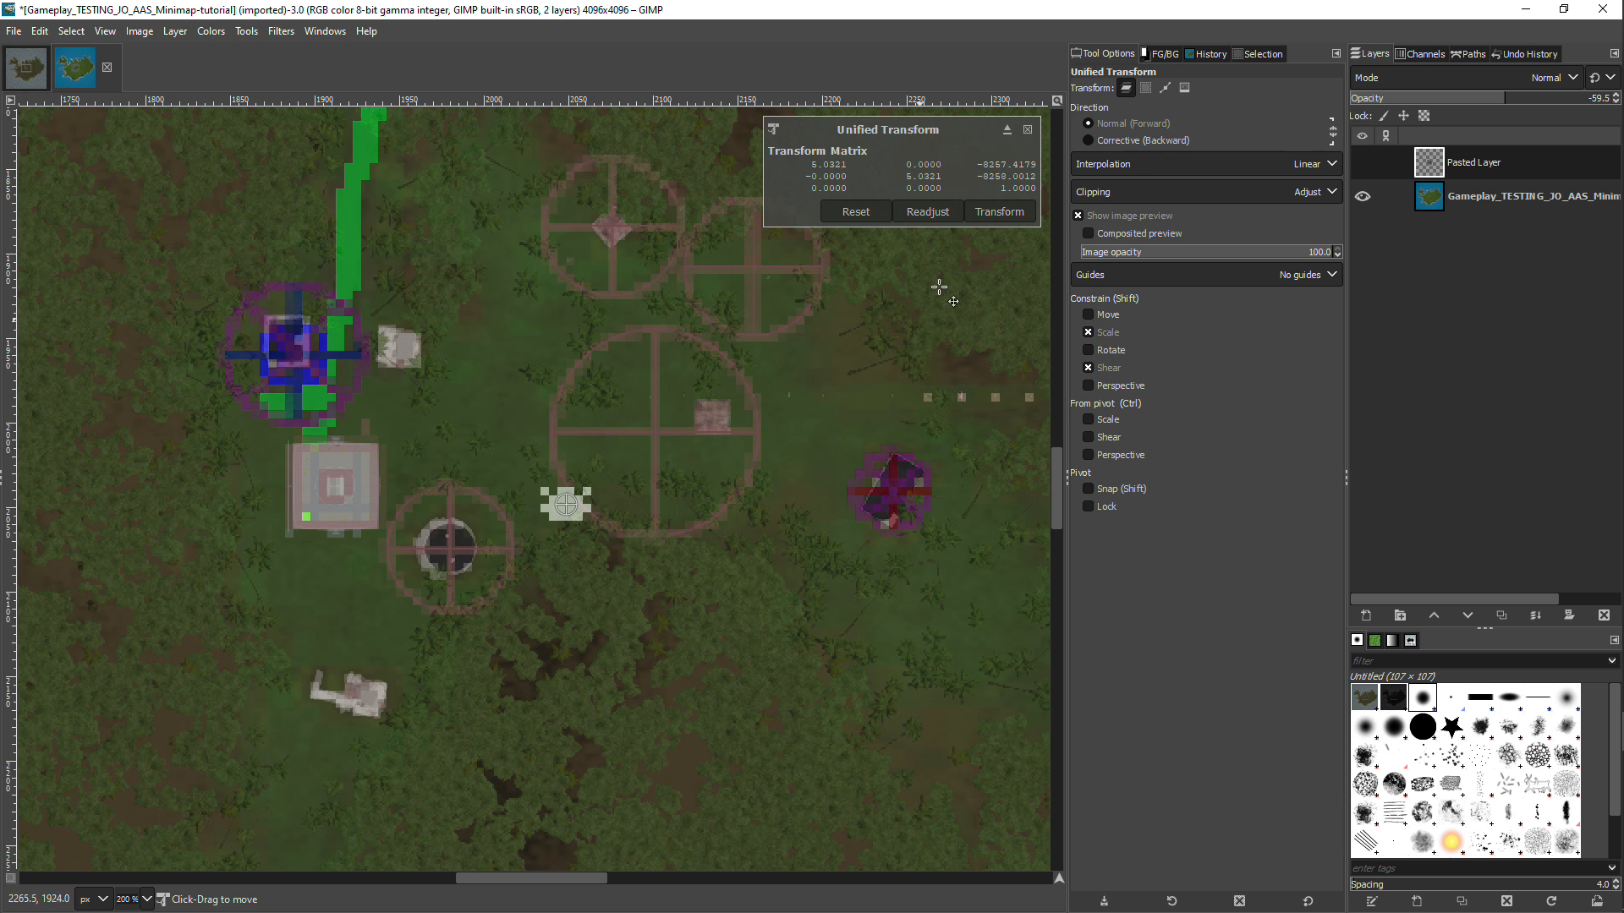
click(994, 213)
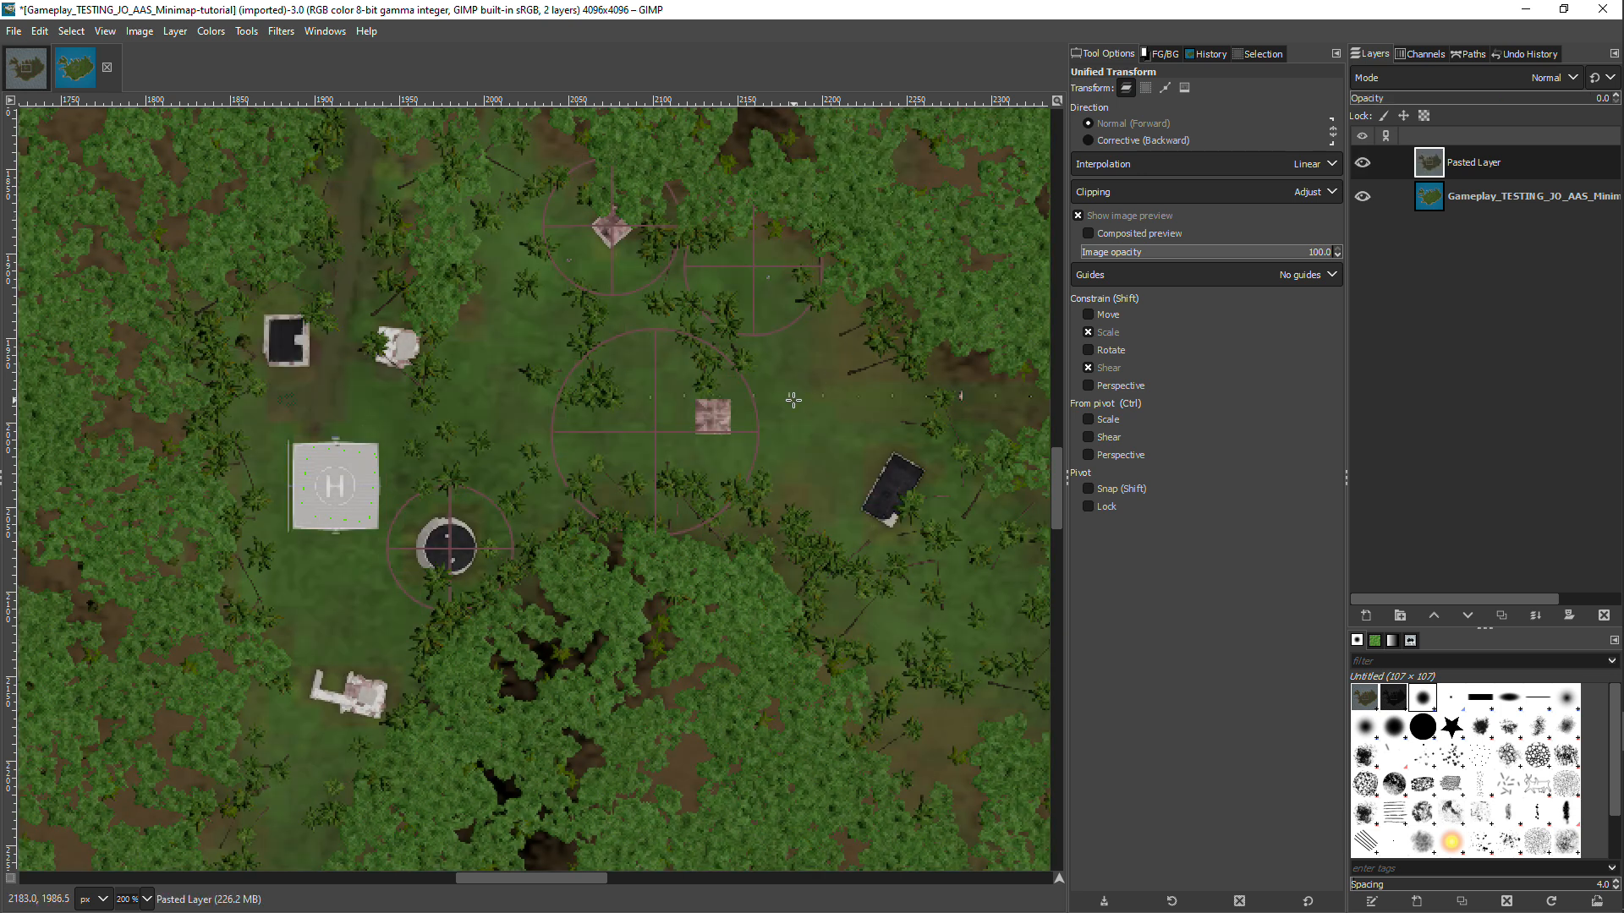
- Return to the whole island and set the pasted layer's opacity to about 50%
key(minus)
key(minus)
key(minus)
key(minus)
key(minus)
key(minus)
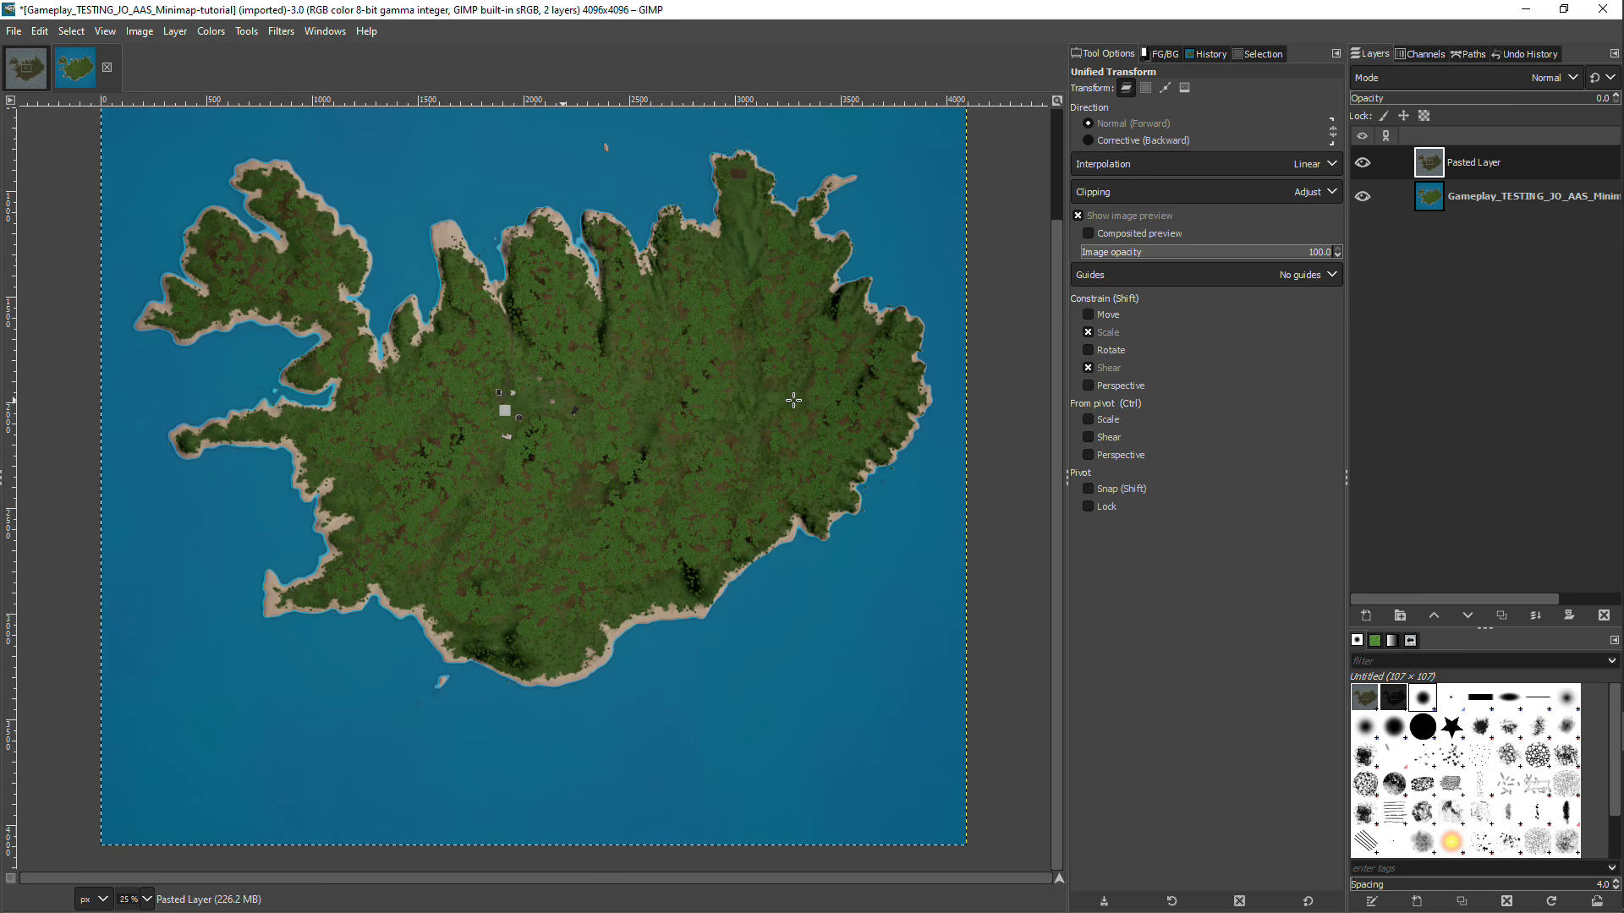
drag(1057, 376, 1064, 266)
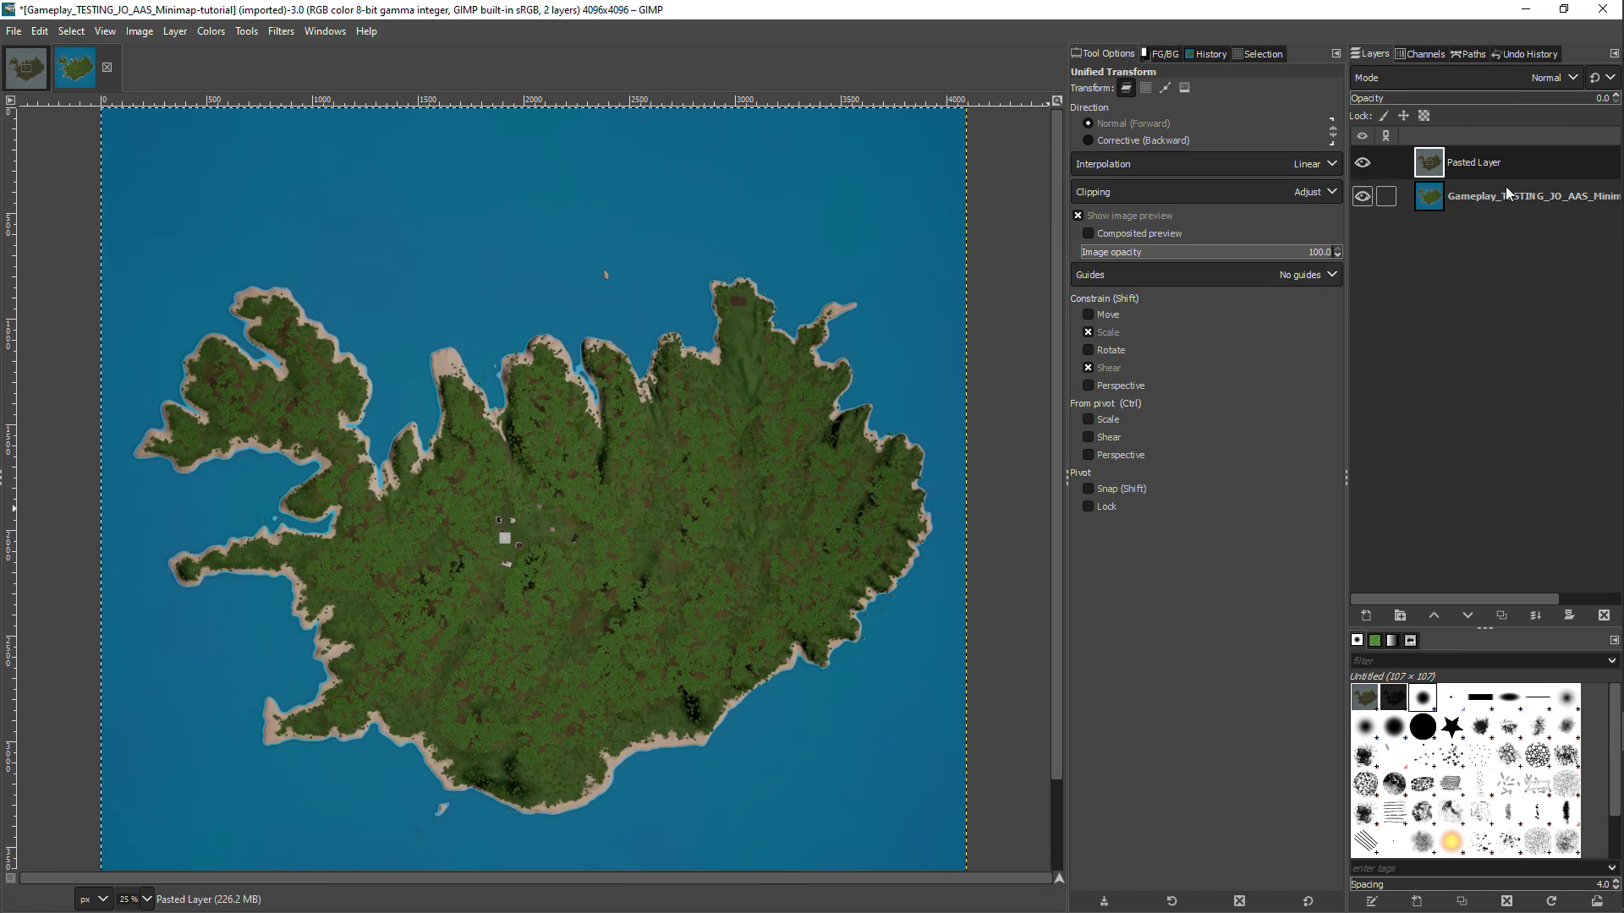
click(1522, 167)
click(1490, 196)
click(1495, 167)
click(1480, 97)
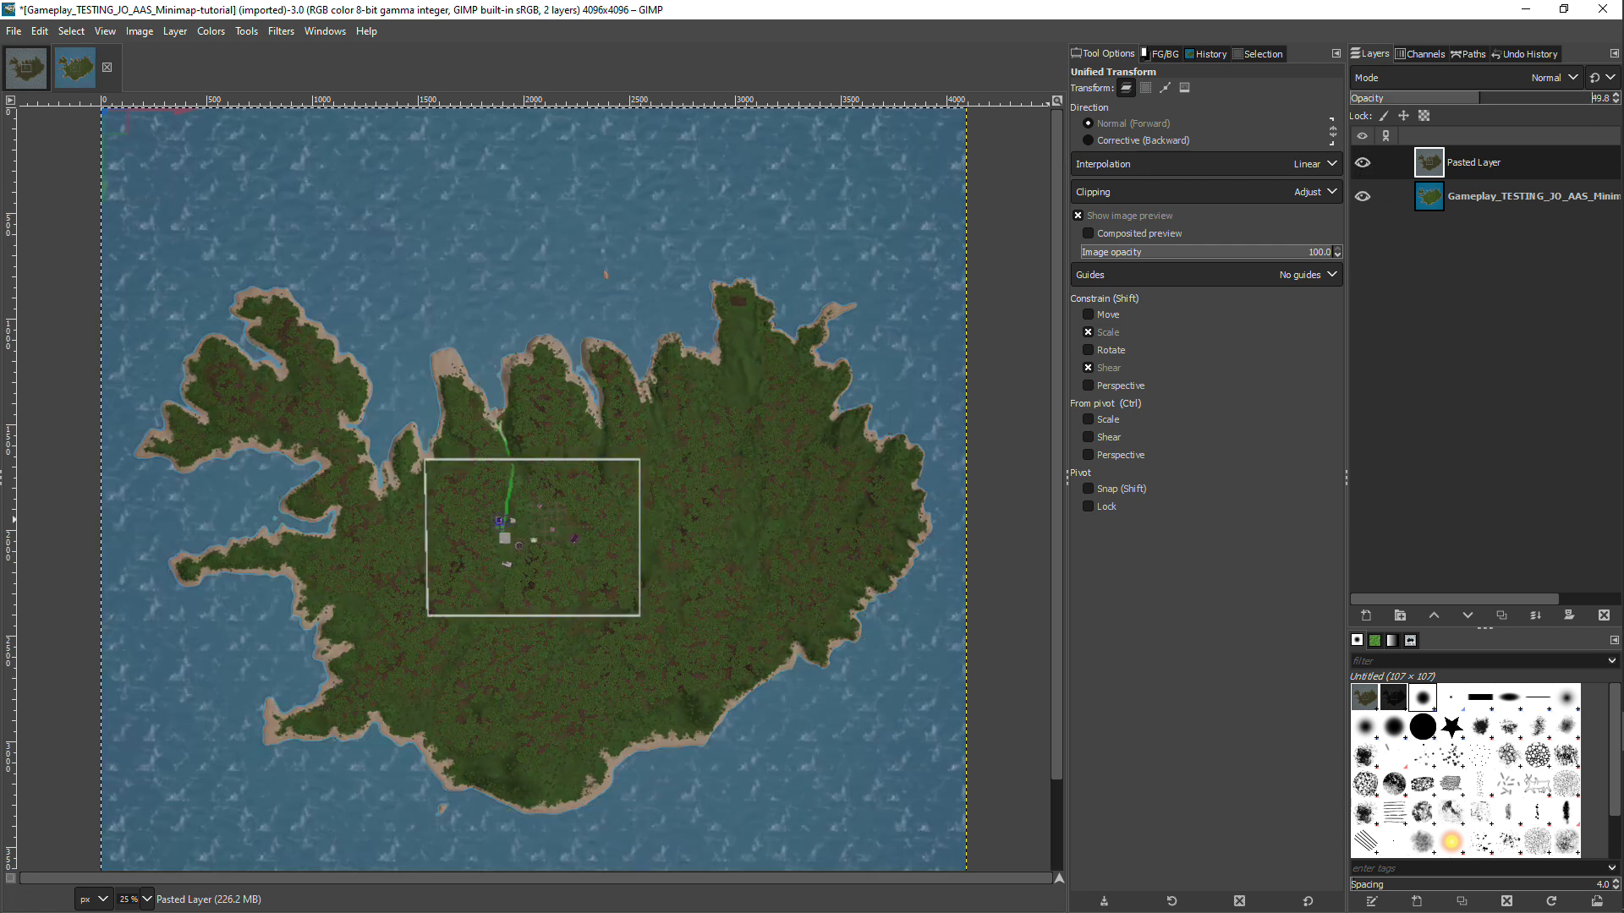
- Raise the pasted layer's opacity to 100%
drag(1503, 97, 1561, 97)
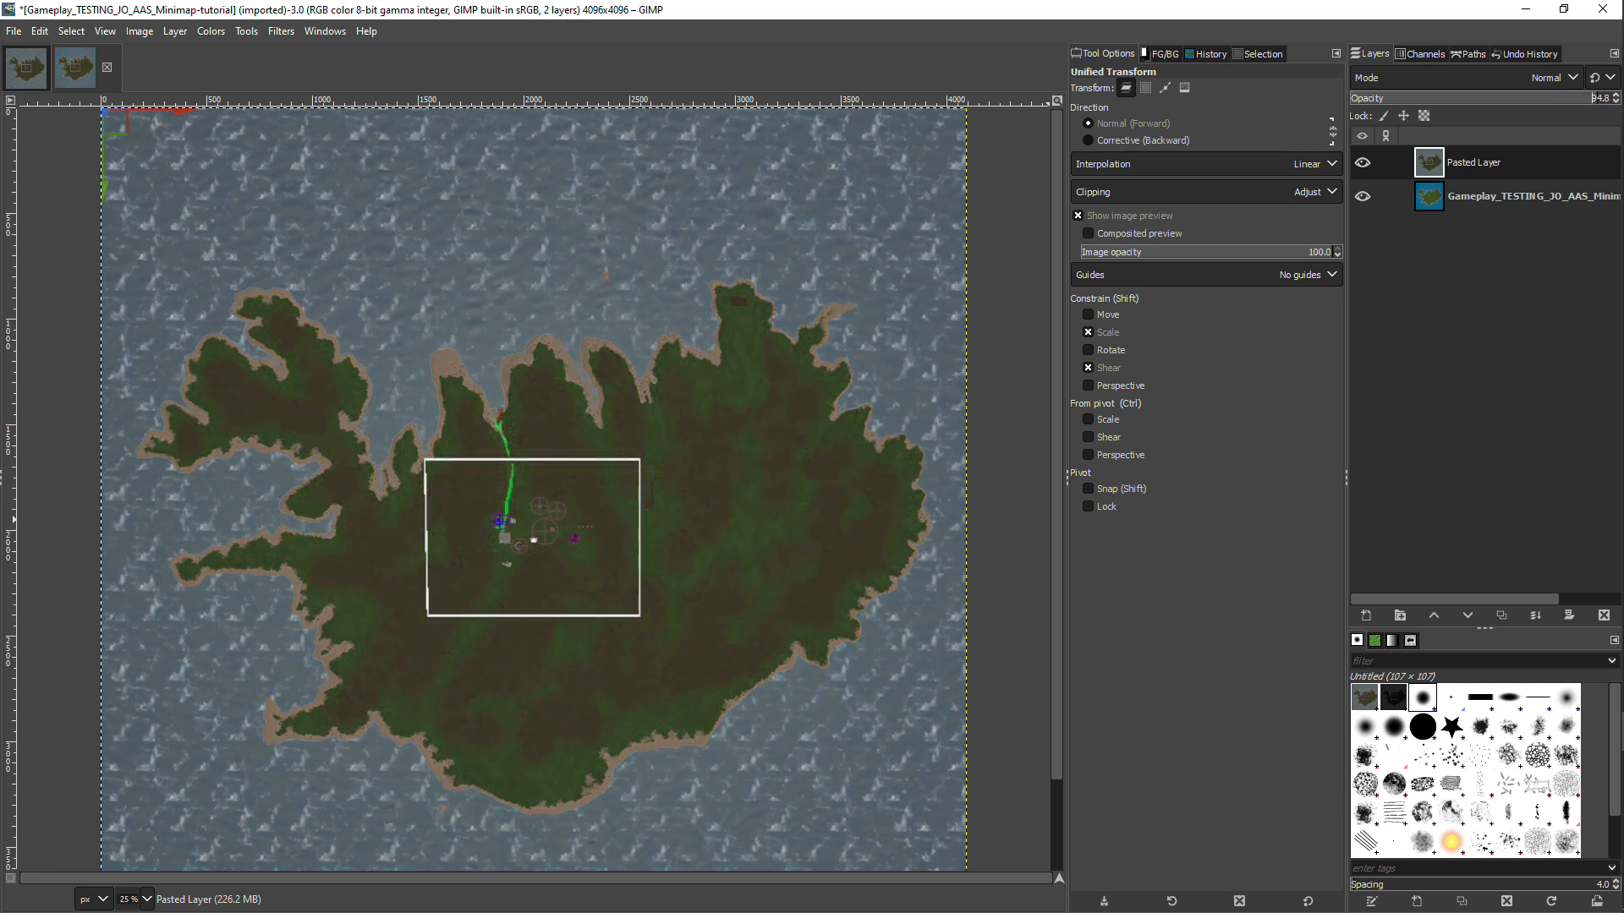
drag(1571, 98, 1493, 97)
drag(1493, 98, 1609, 98)
- Draw a rectangular selection of about 1020 × 744 px around the white-framed playable area
click(274, 32)
mouse_move(245, 34)
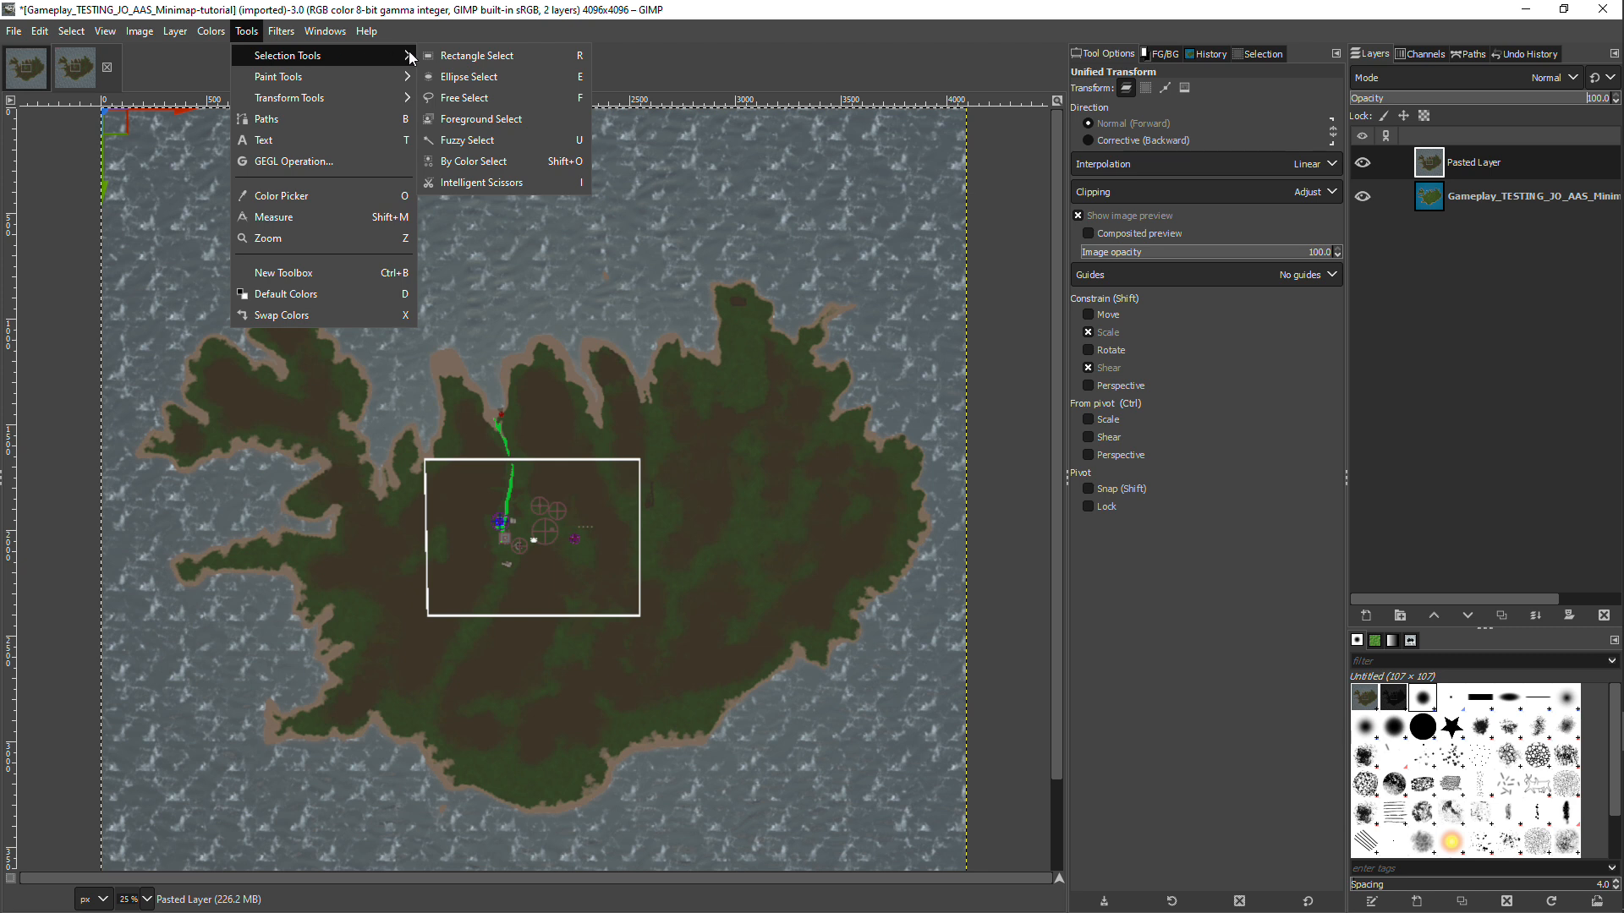
click(453, 54)
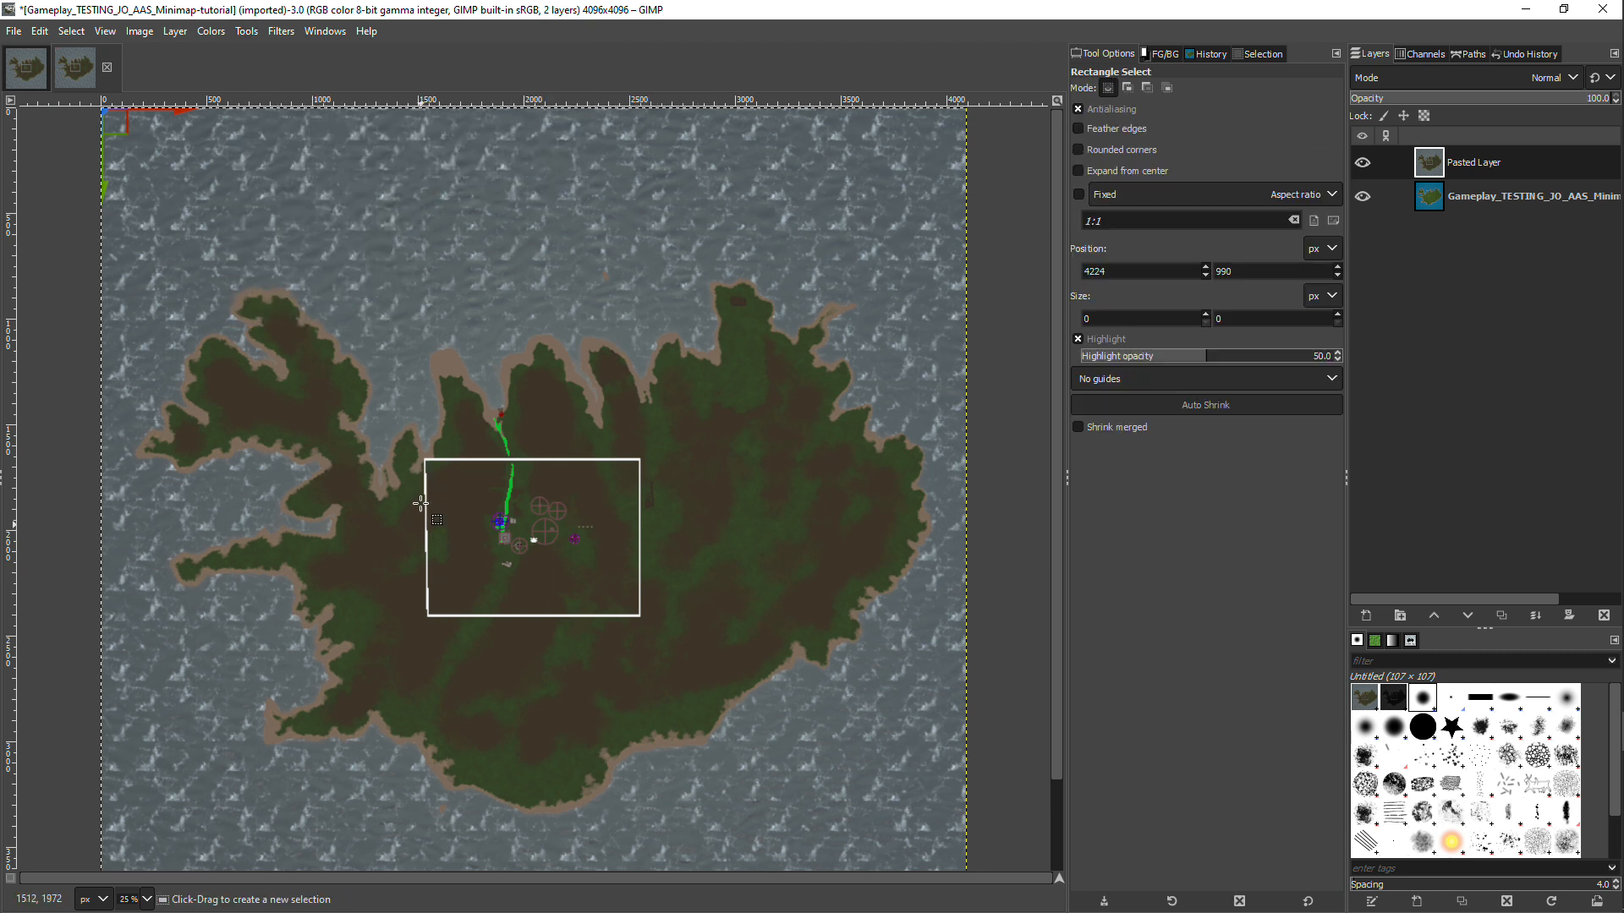
drag(425, 459, 639, 616)
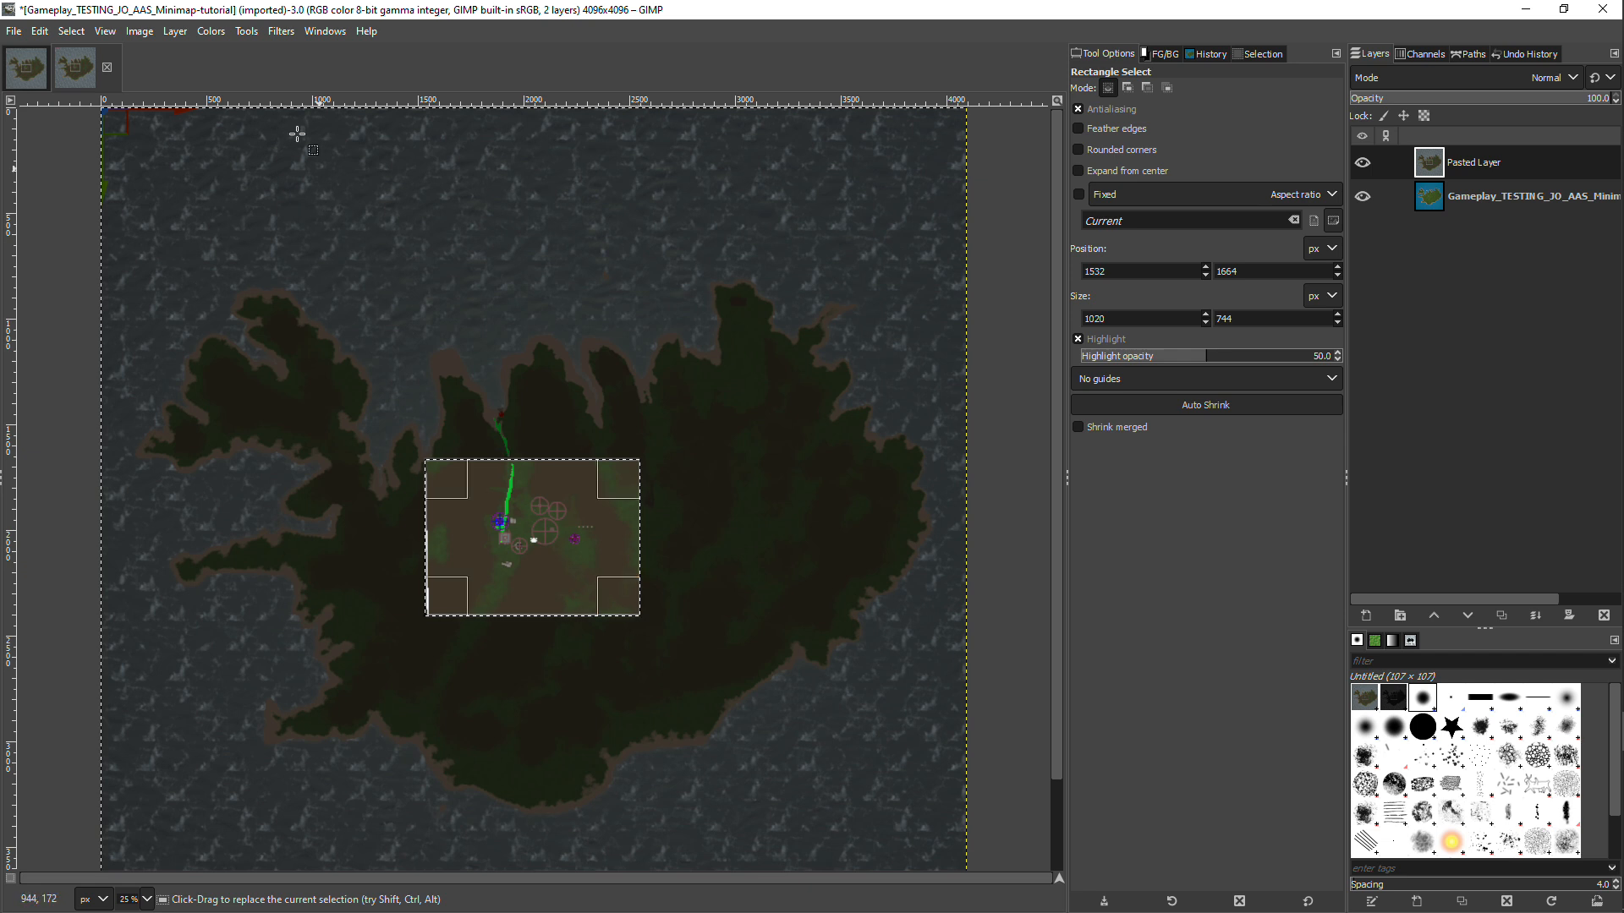
- Clear the selection and draw a new rectangular one of about 1024 × 744 px around the white frame on the minimap layer
click(246, 31)
mouse_move(271, 56)
click(456, 55)
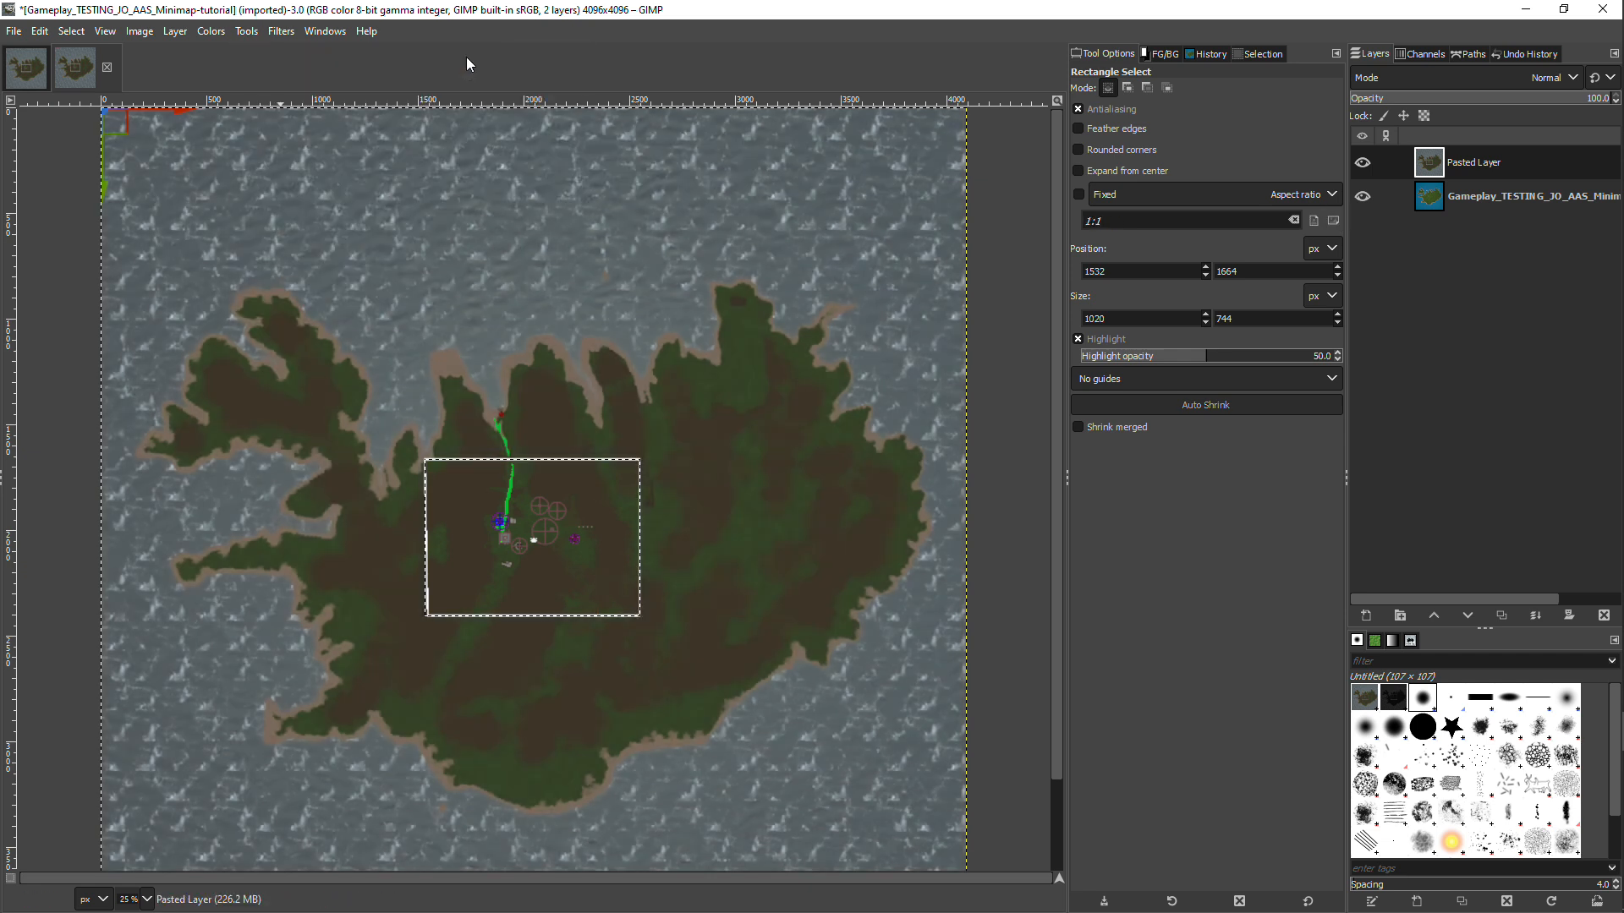
click(71, 31)
click(85, 71)
click(1480, 200)
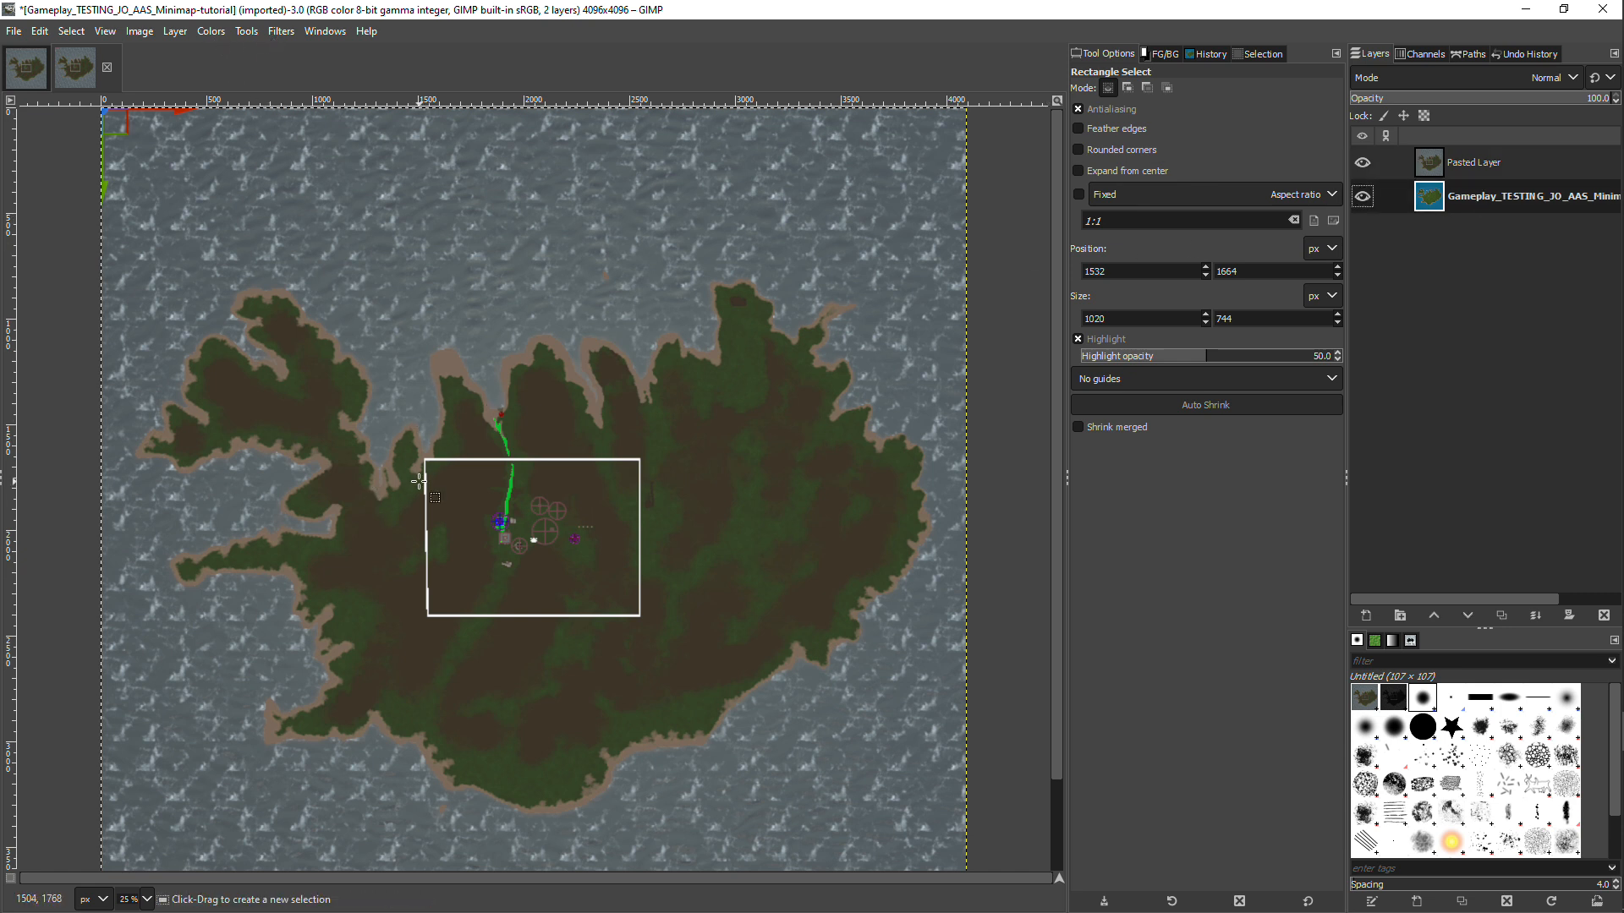
drag(425, 460, 641, 615)
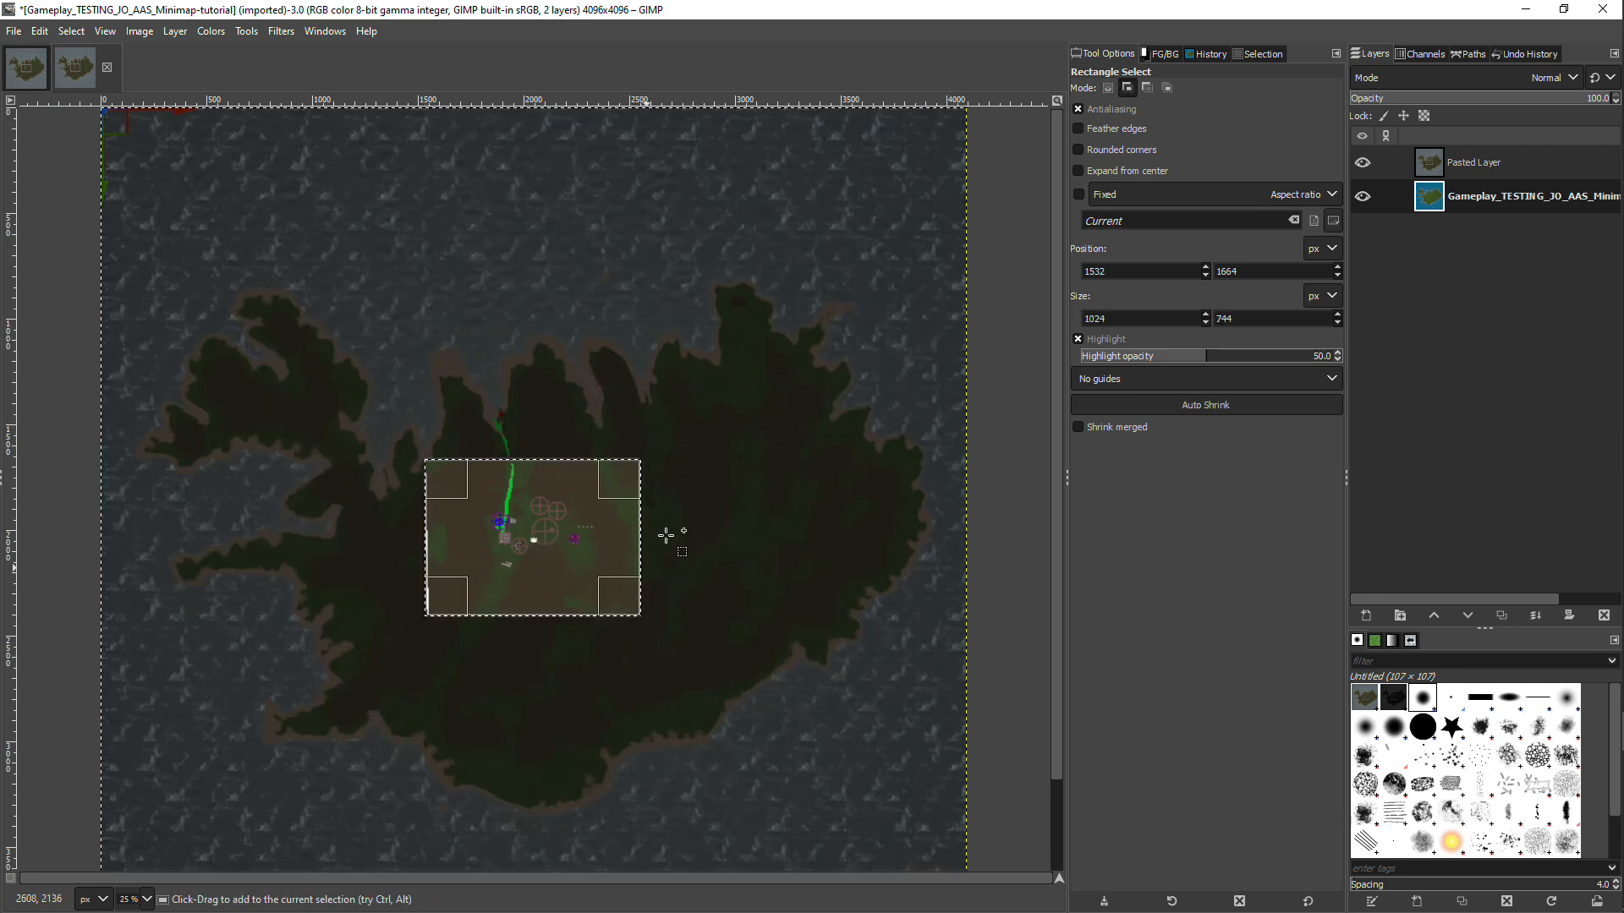
- Tighten the selection's upper-right corner against the white frame, making the selection about 1017 × 745 px
key(plus)
key(plus)
key(plus)
key(plus)
key(plus)
drag(572, 420, 582, 402)
key(plus)
drag(668, 879, 415, 856)
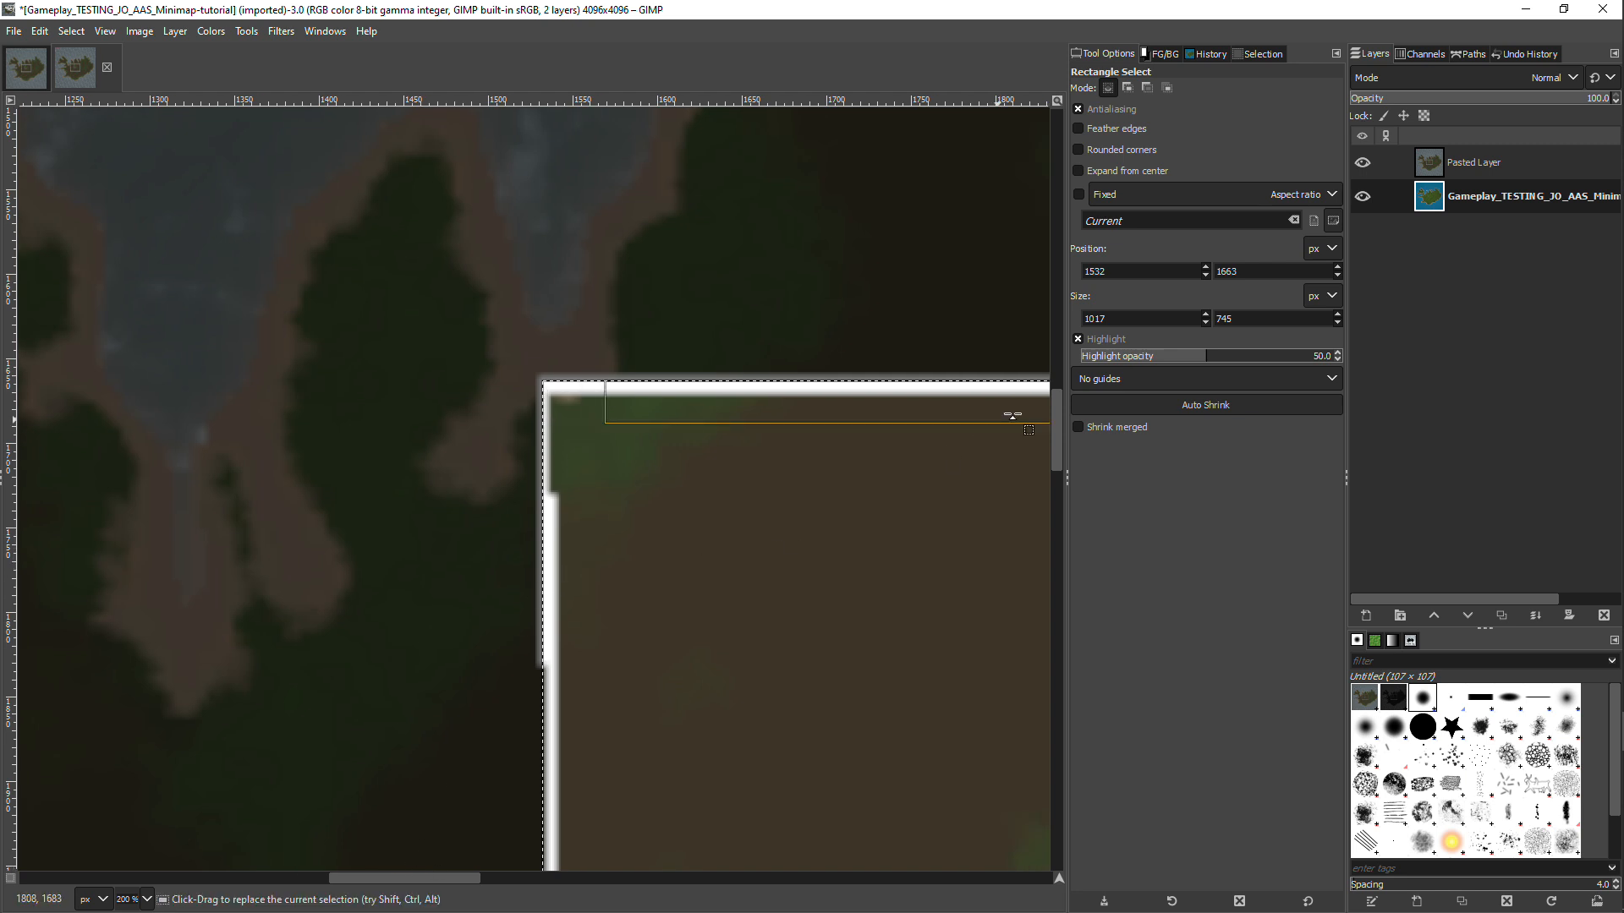
- Align the selection's other corners and edges with the white frame, reaching position 1537, 1664 and size 1012 × 742 px
drag(1060, 407, 1047, 526)
drag(571, 535, 576, 538)
drag(428, 878, 665, 871)
drag(626, 543, 635, 540)
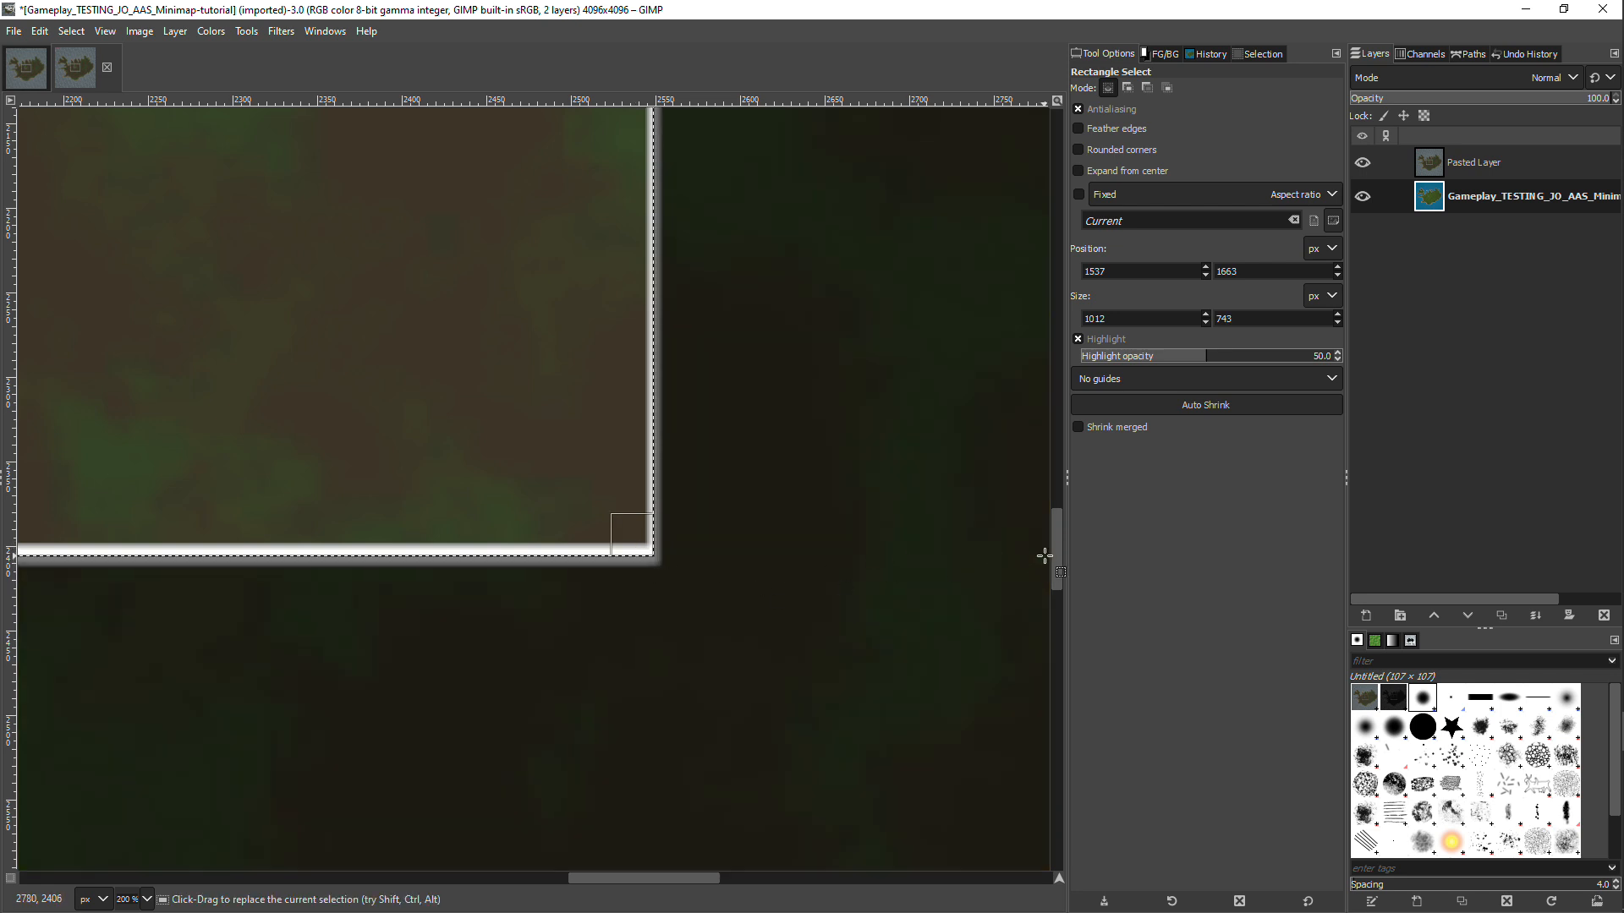
drag(1055, 558, 1003, 434)
drag(631, 464, 633, 467)
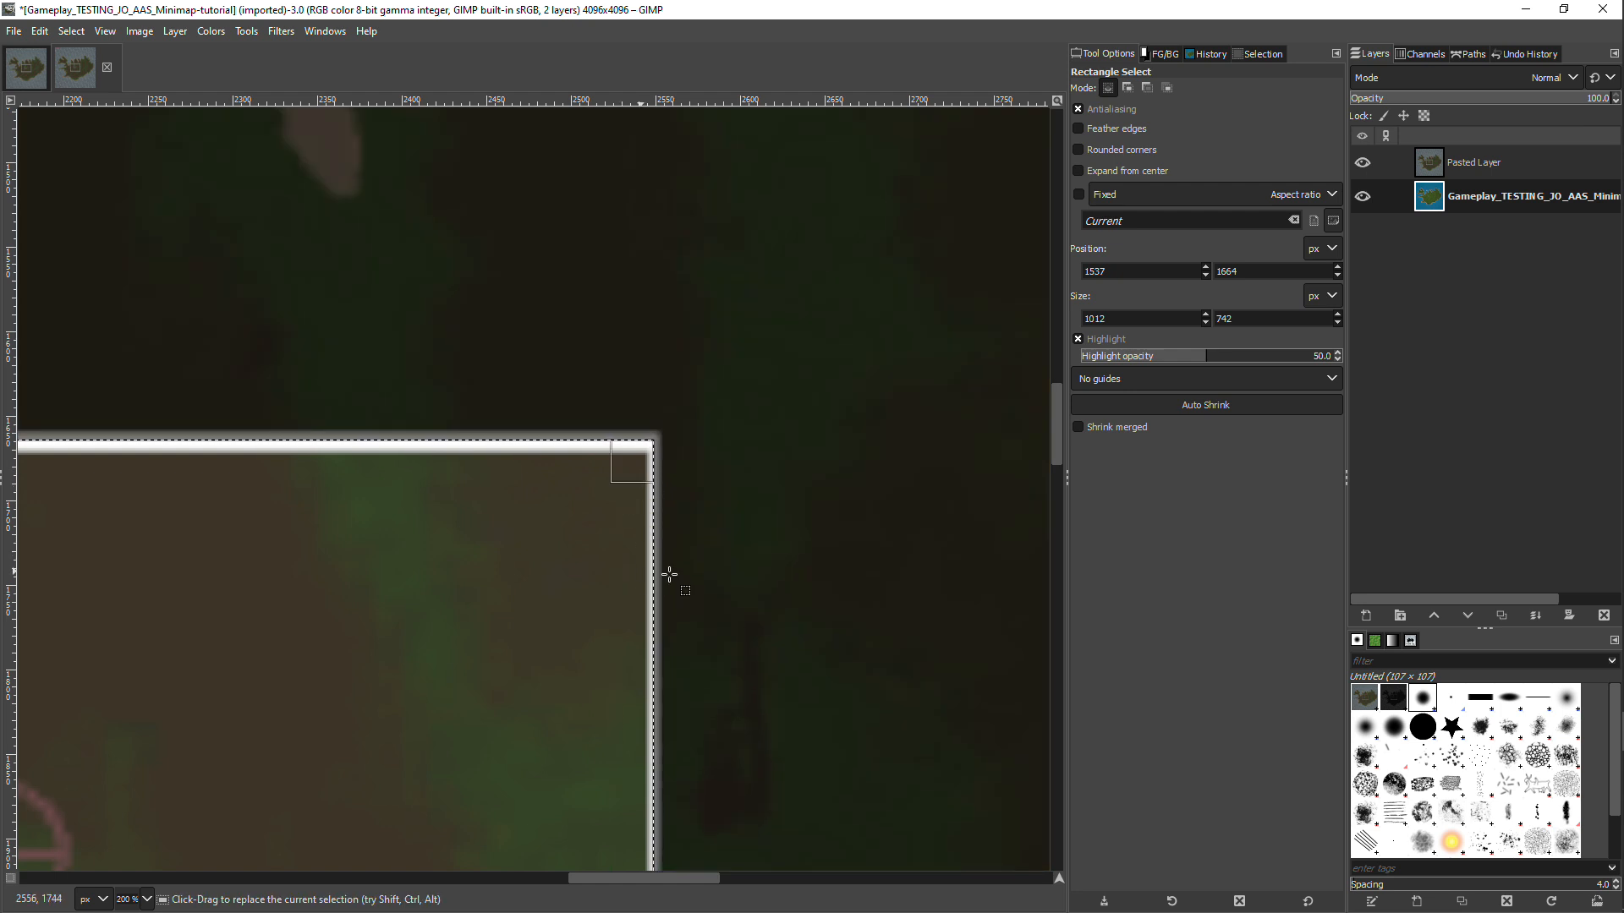
scroll(770, 579, down, 5)
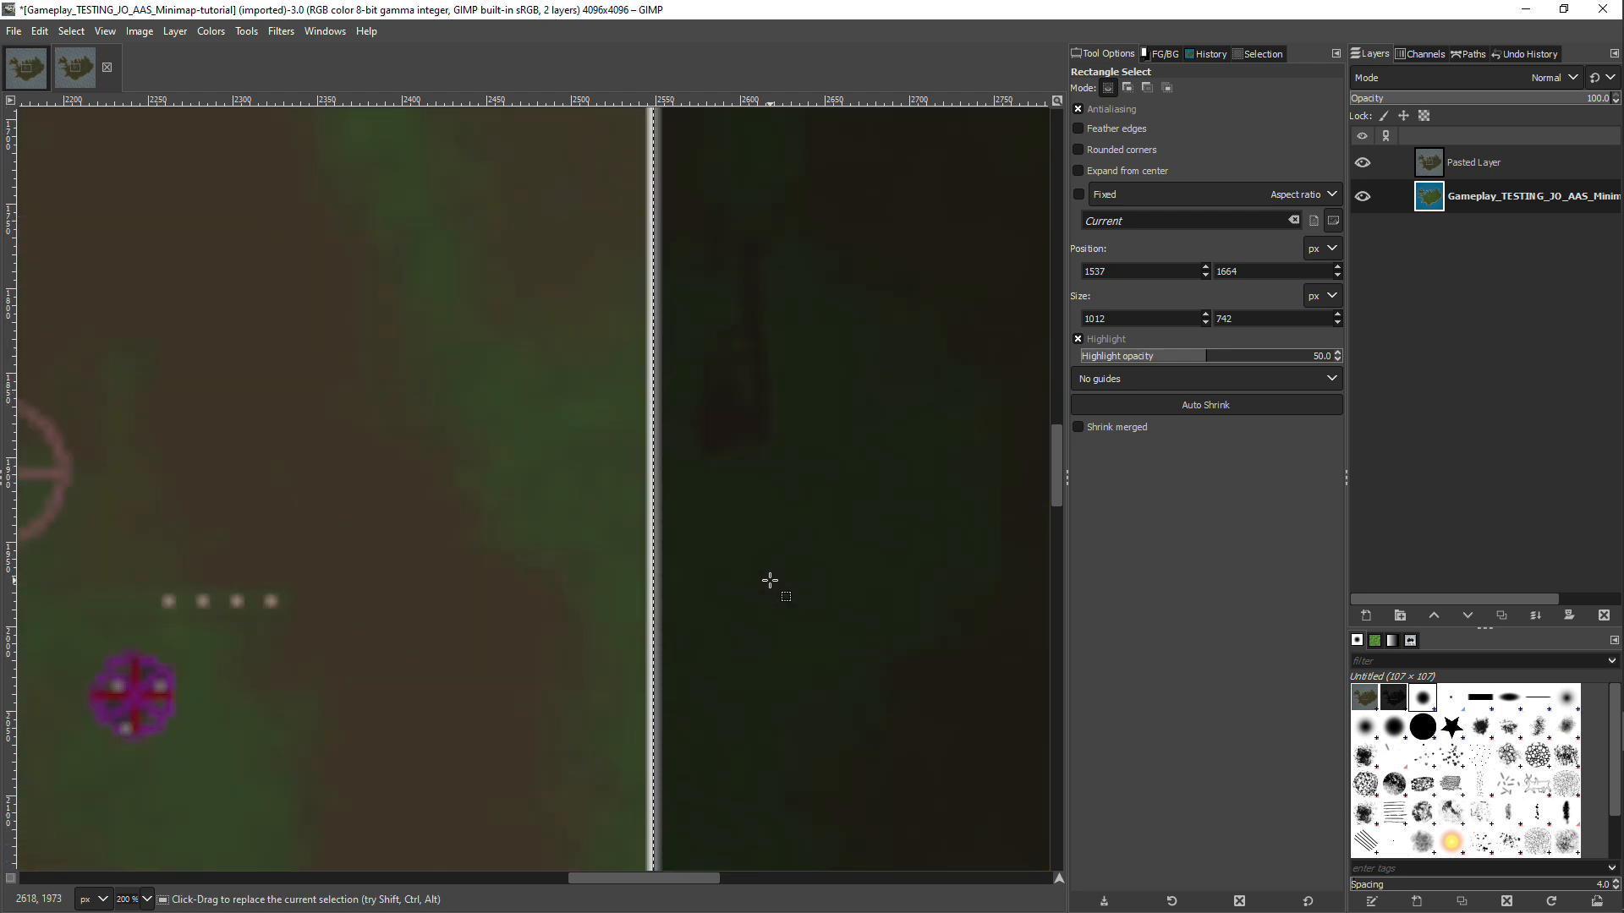
scroll(770, 582, down, 4)
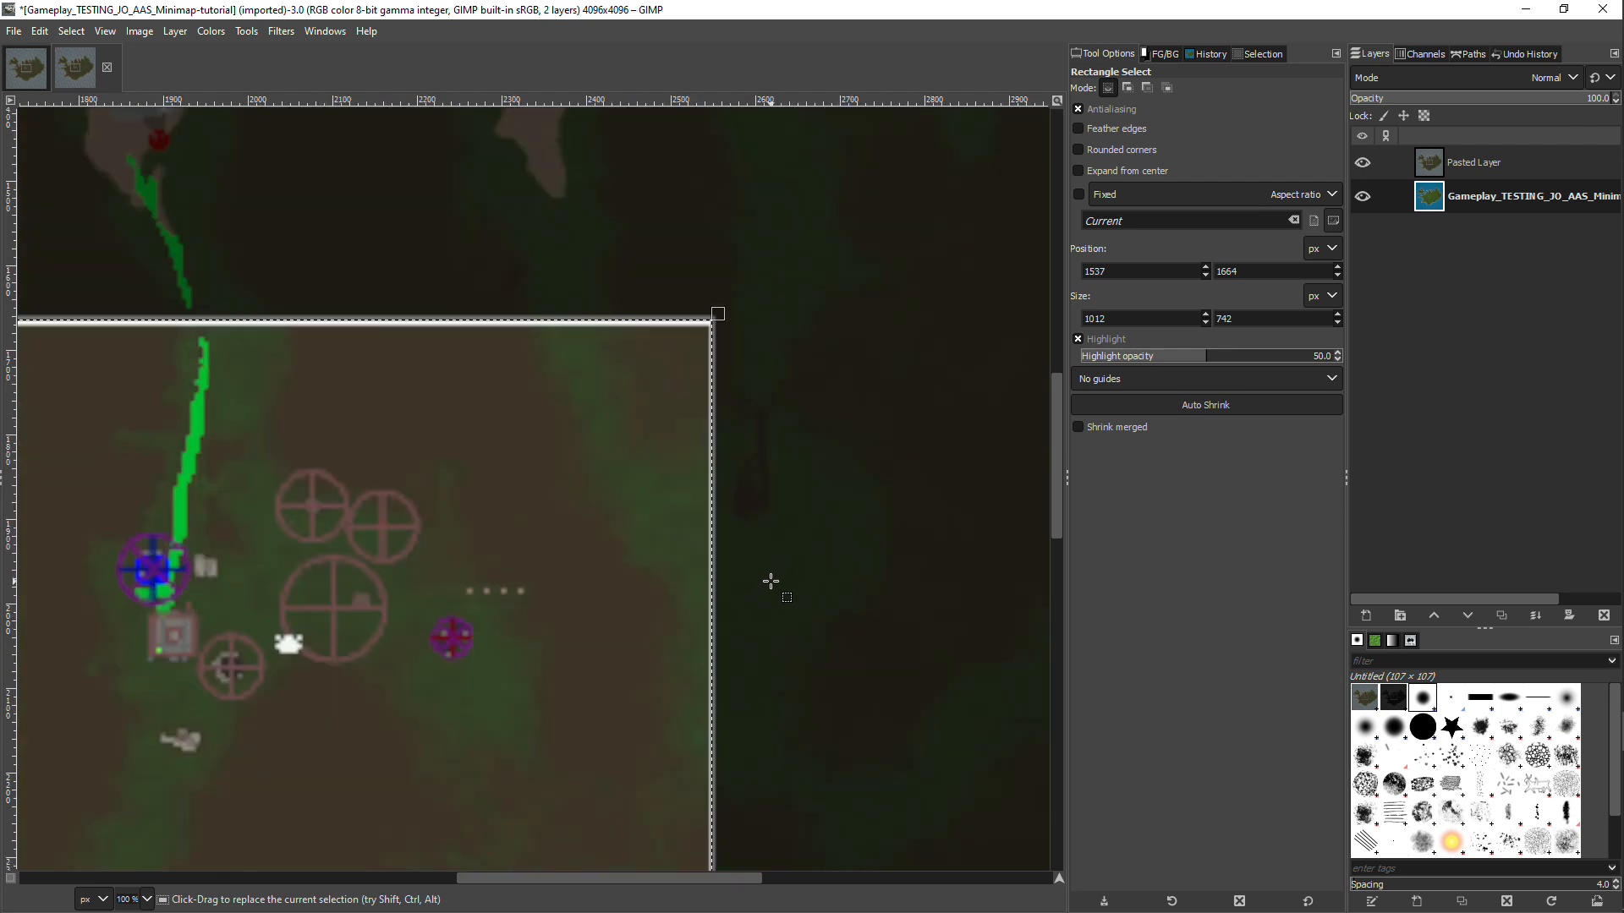
scroll(733, 587, down, 2)
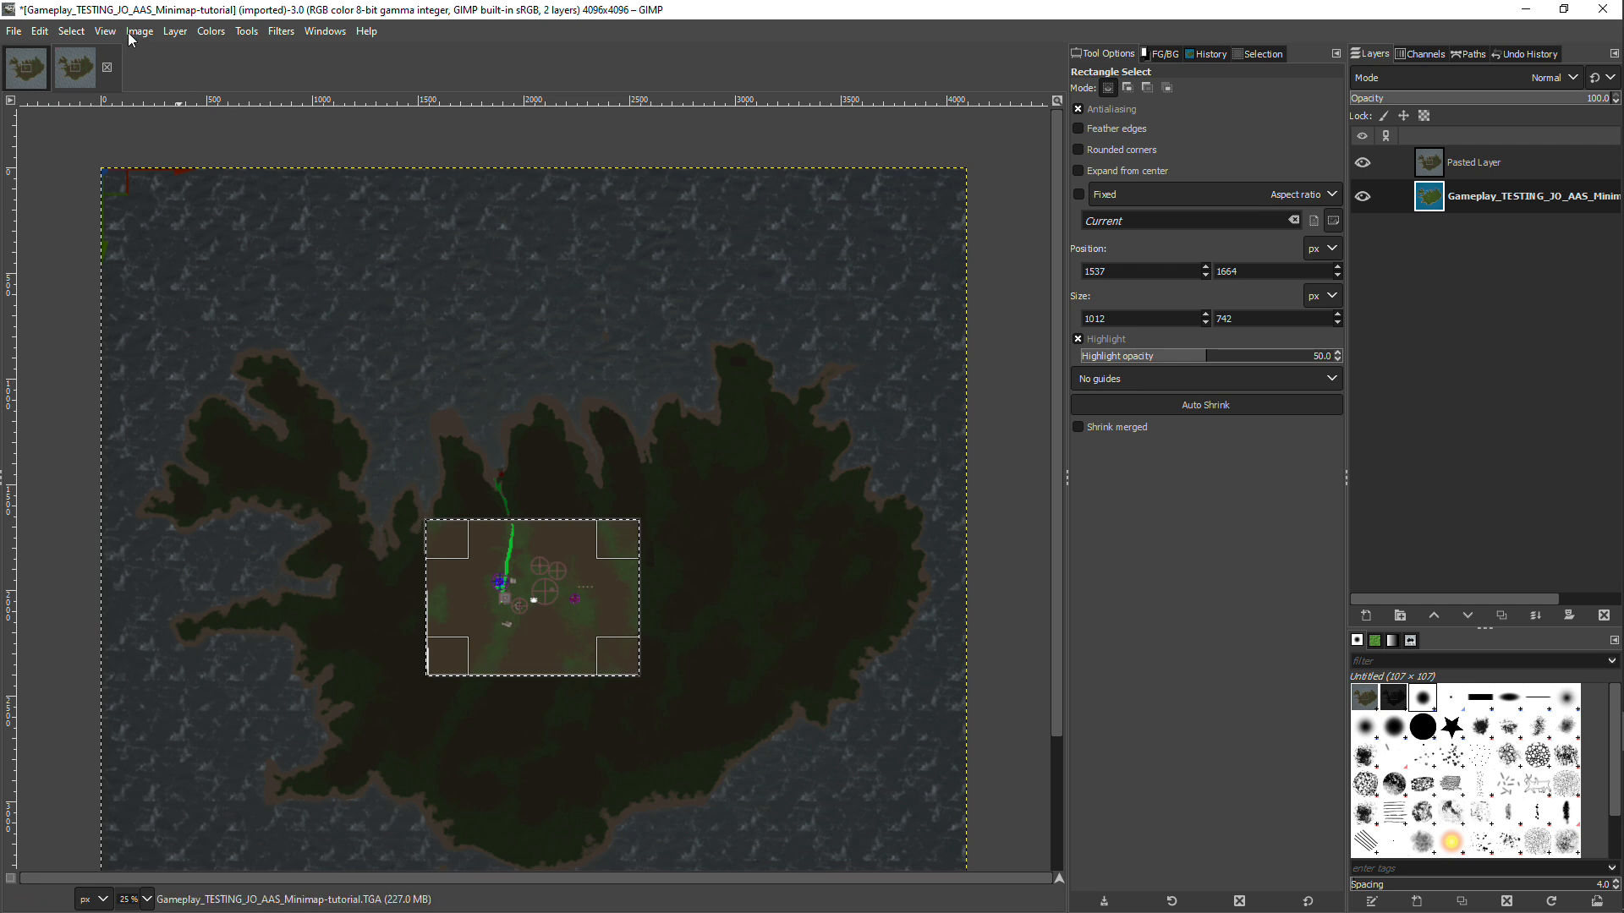
- Invert the selection to cover everything outside the playable area, and hide the pasted layer
click(75, 36)
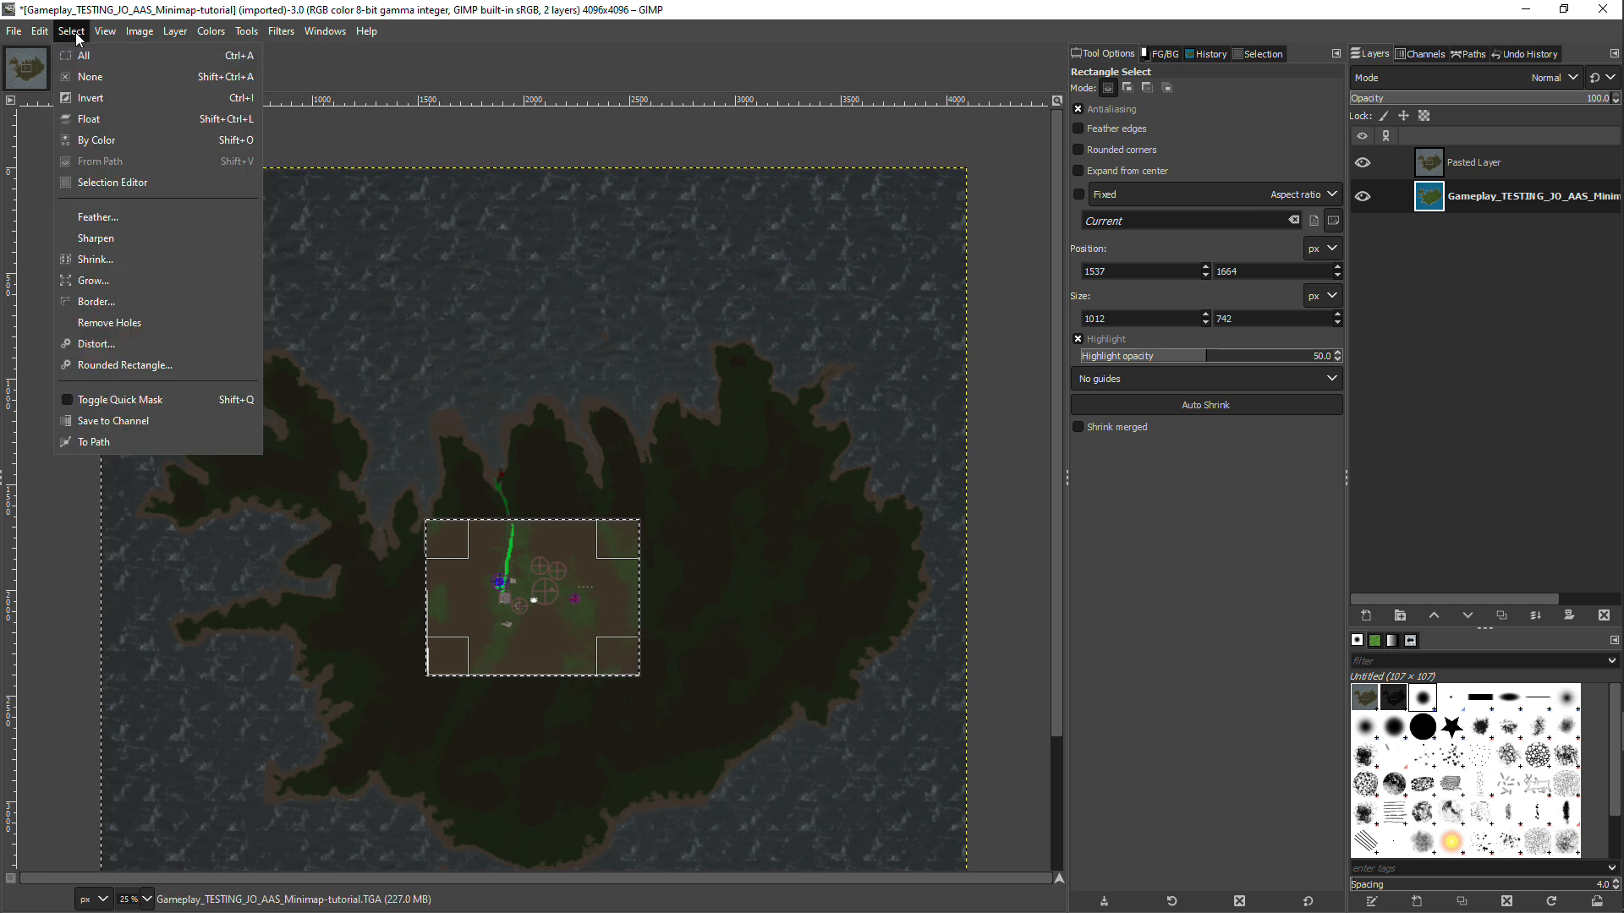
click(84, 103)
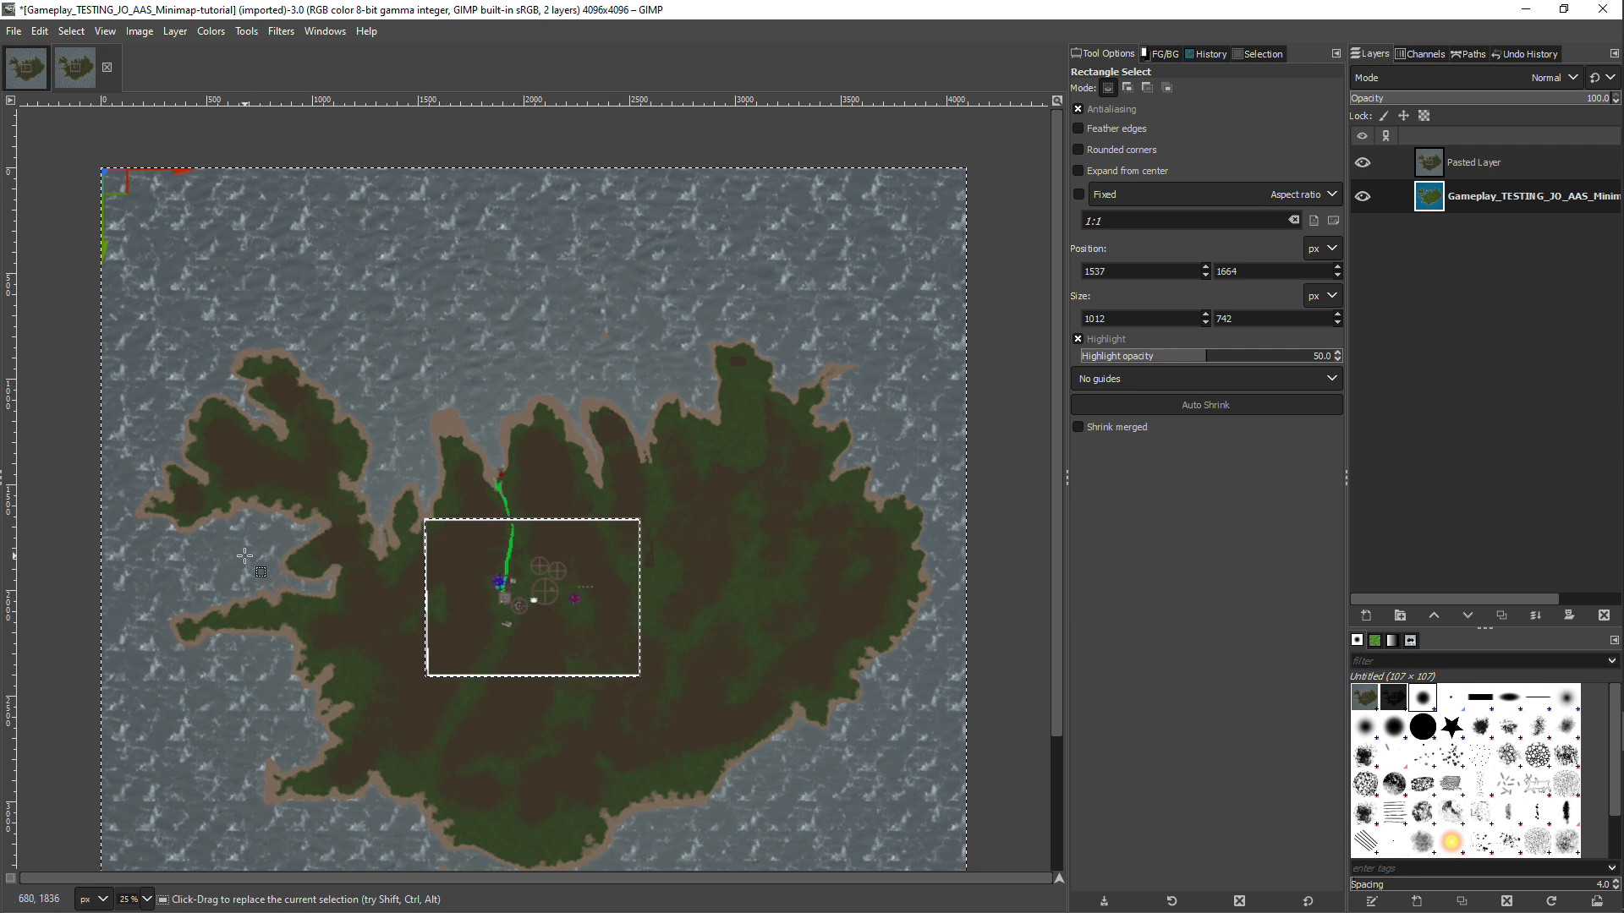
click(1362, 163)
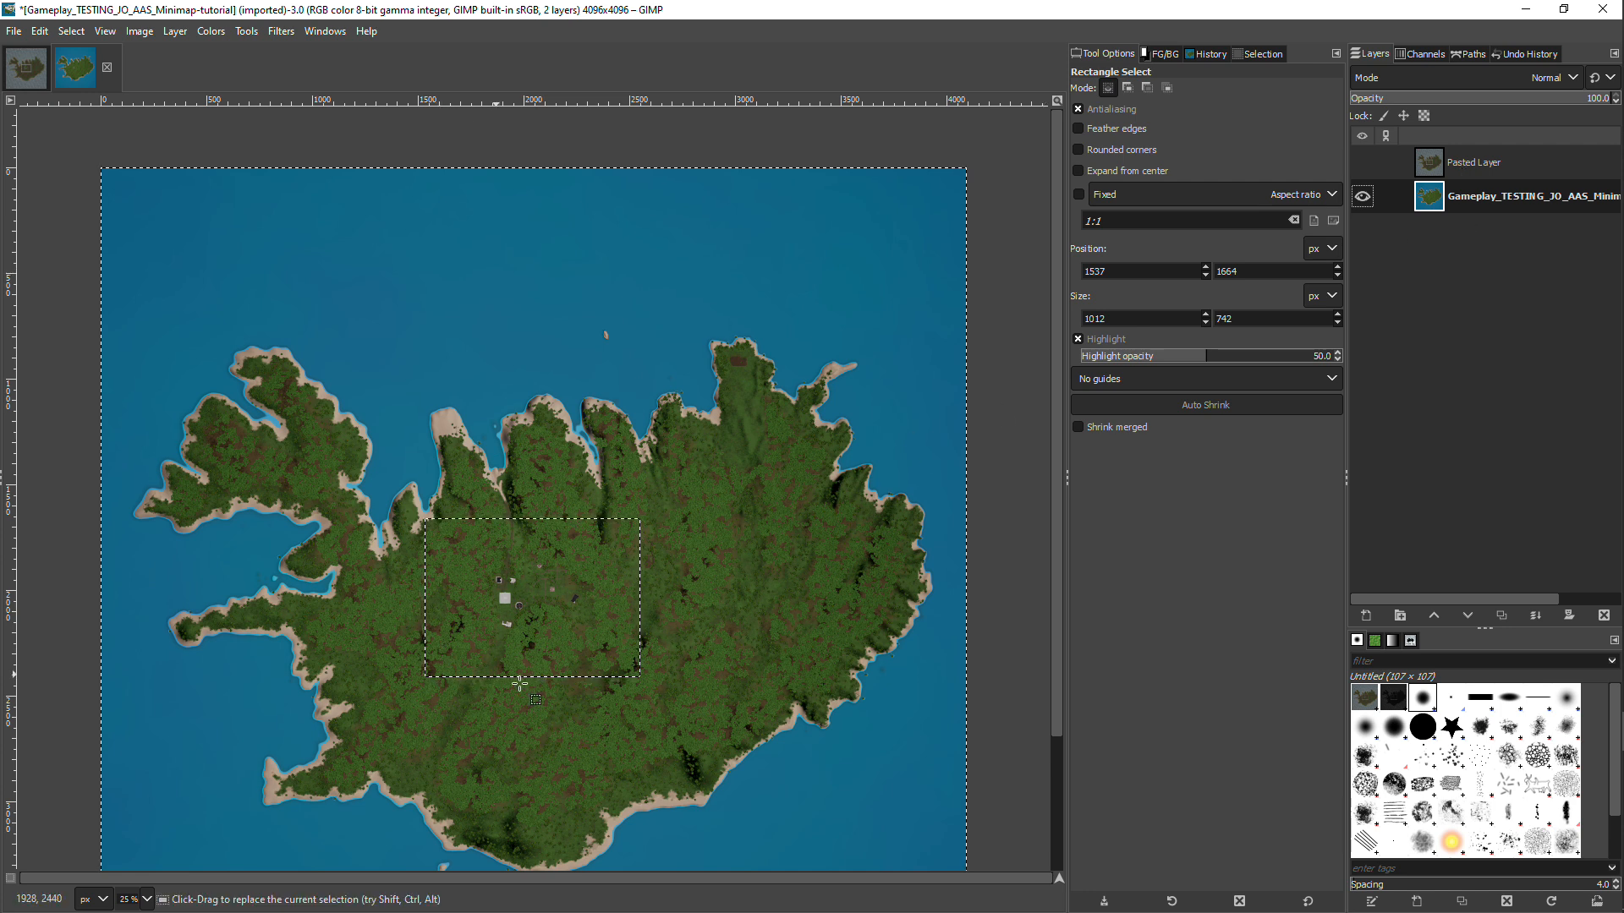
scroll(1055, 643, down, 3)
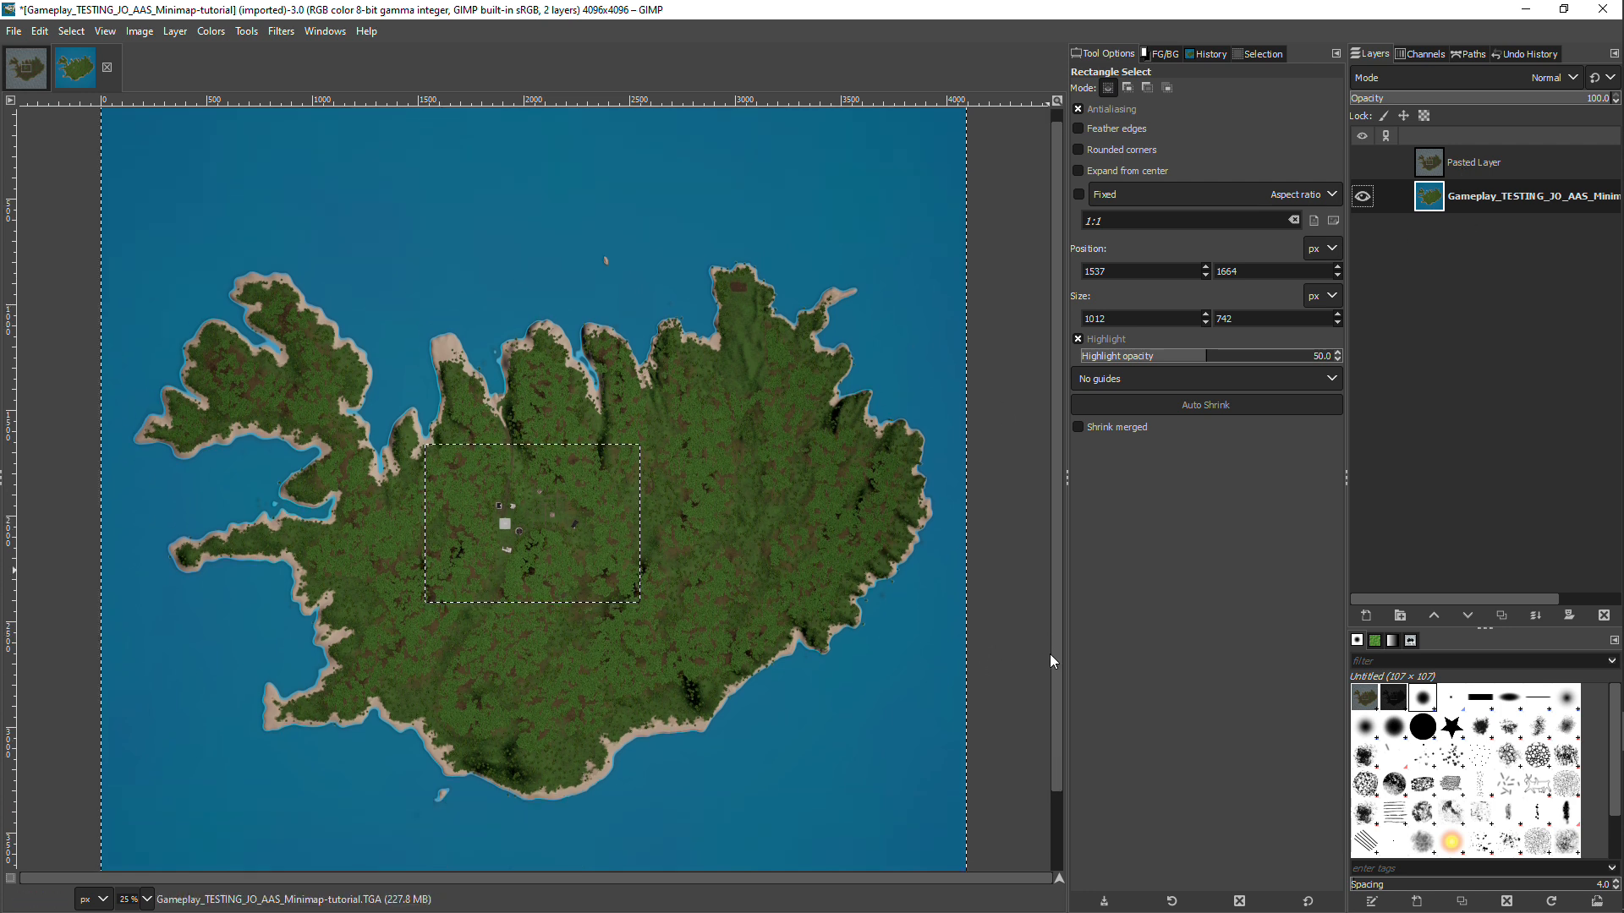
scroll(855, 507, down, 1)
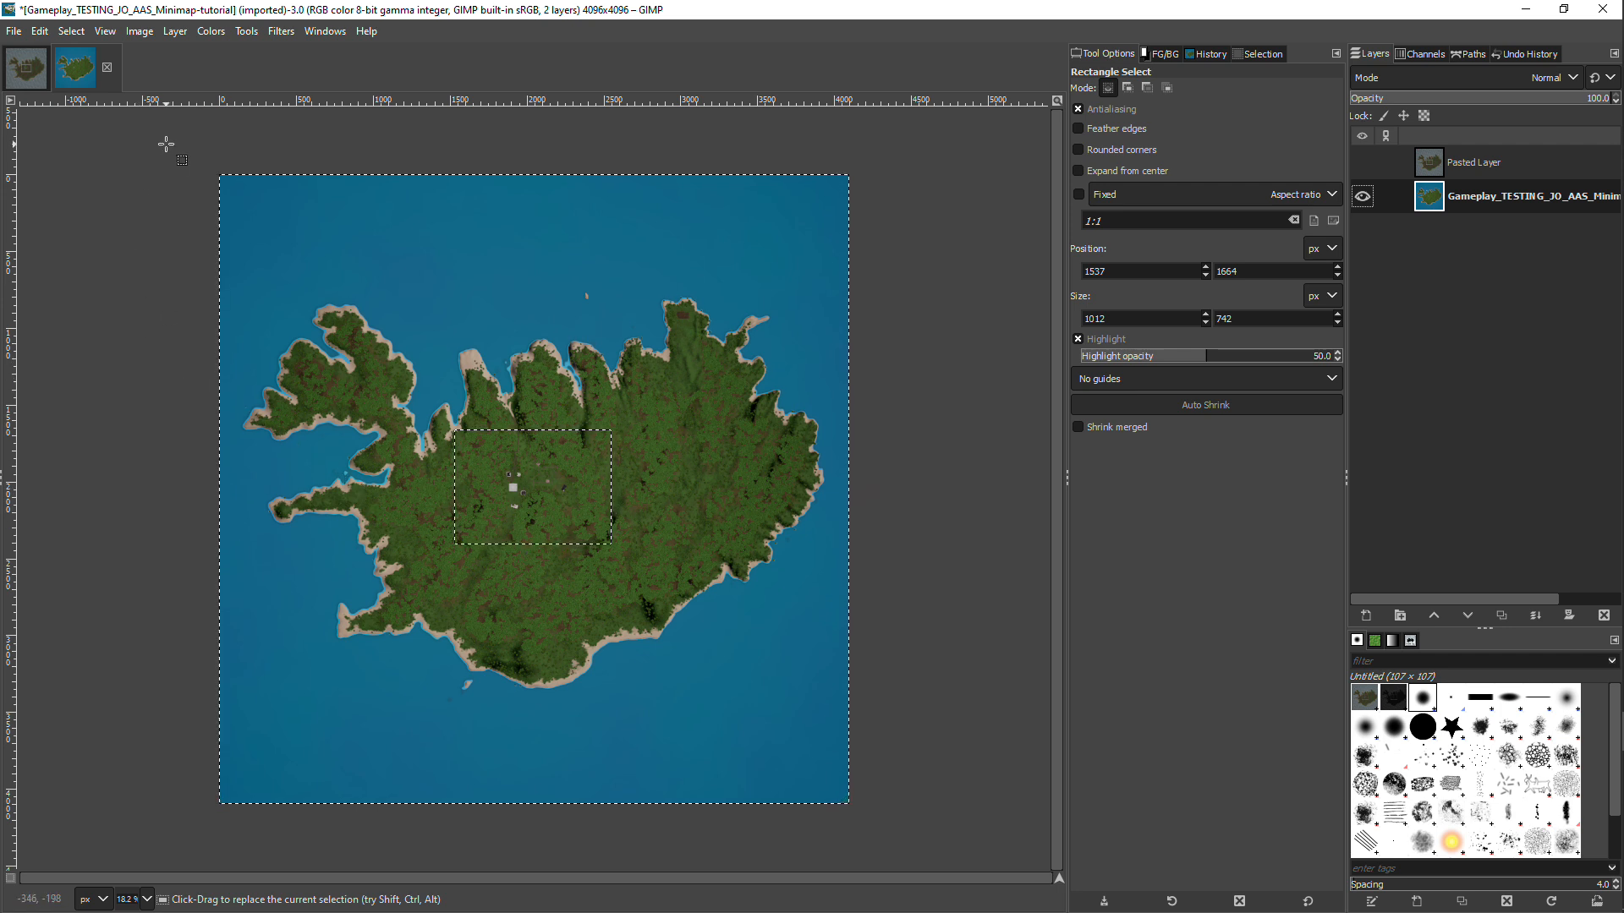
- Try darkening the area outside the rectangle with Exposure, and revert the image to its state before that adjustment
click(211, 32)
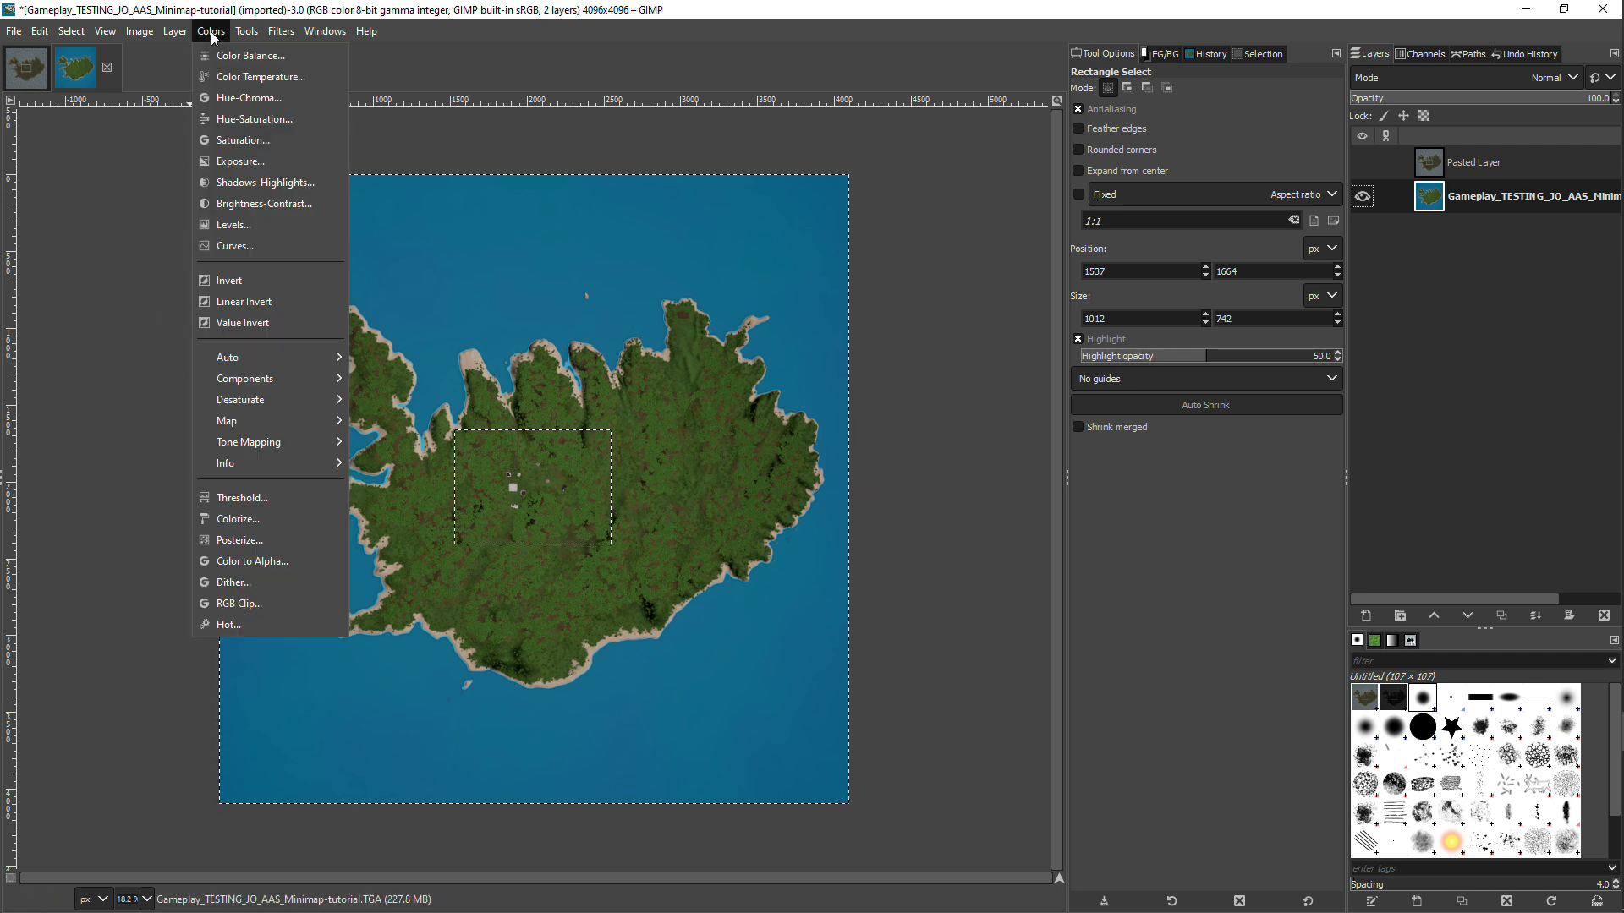
click(246, 164)
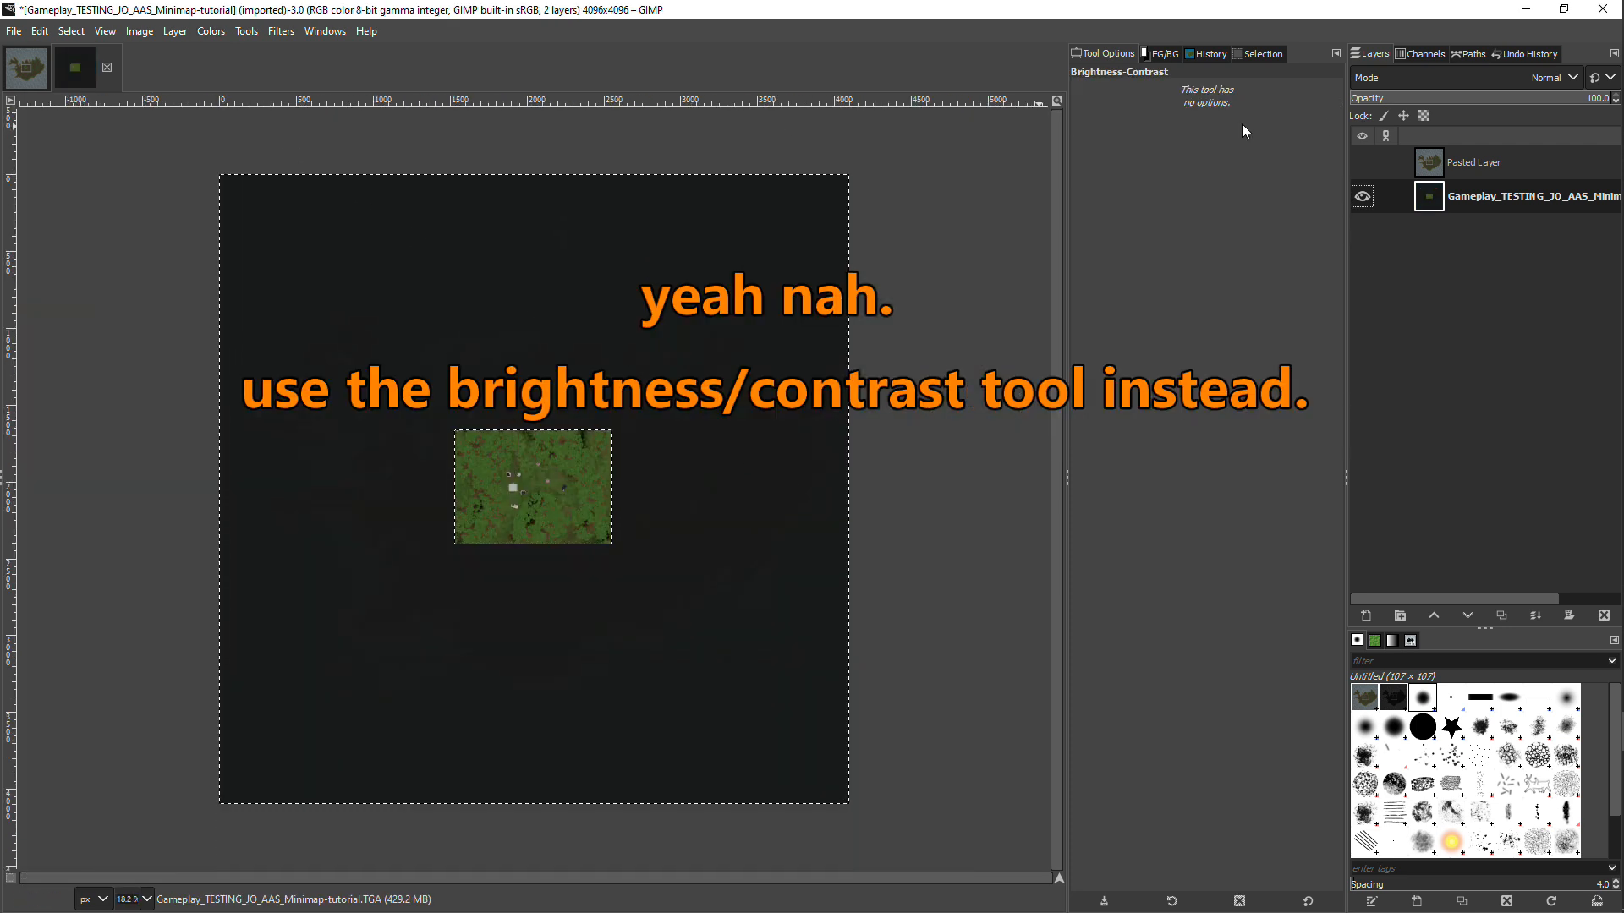
click(1519, 54)
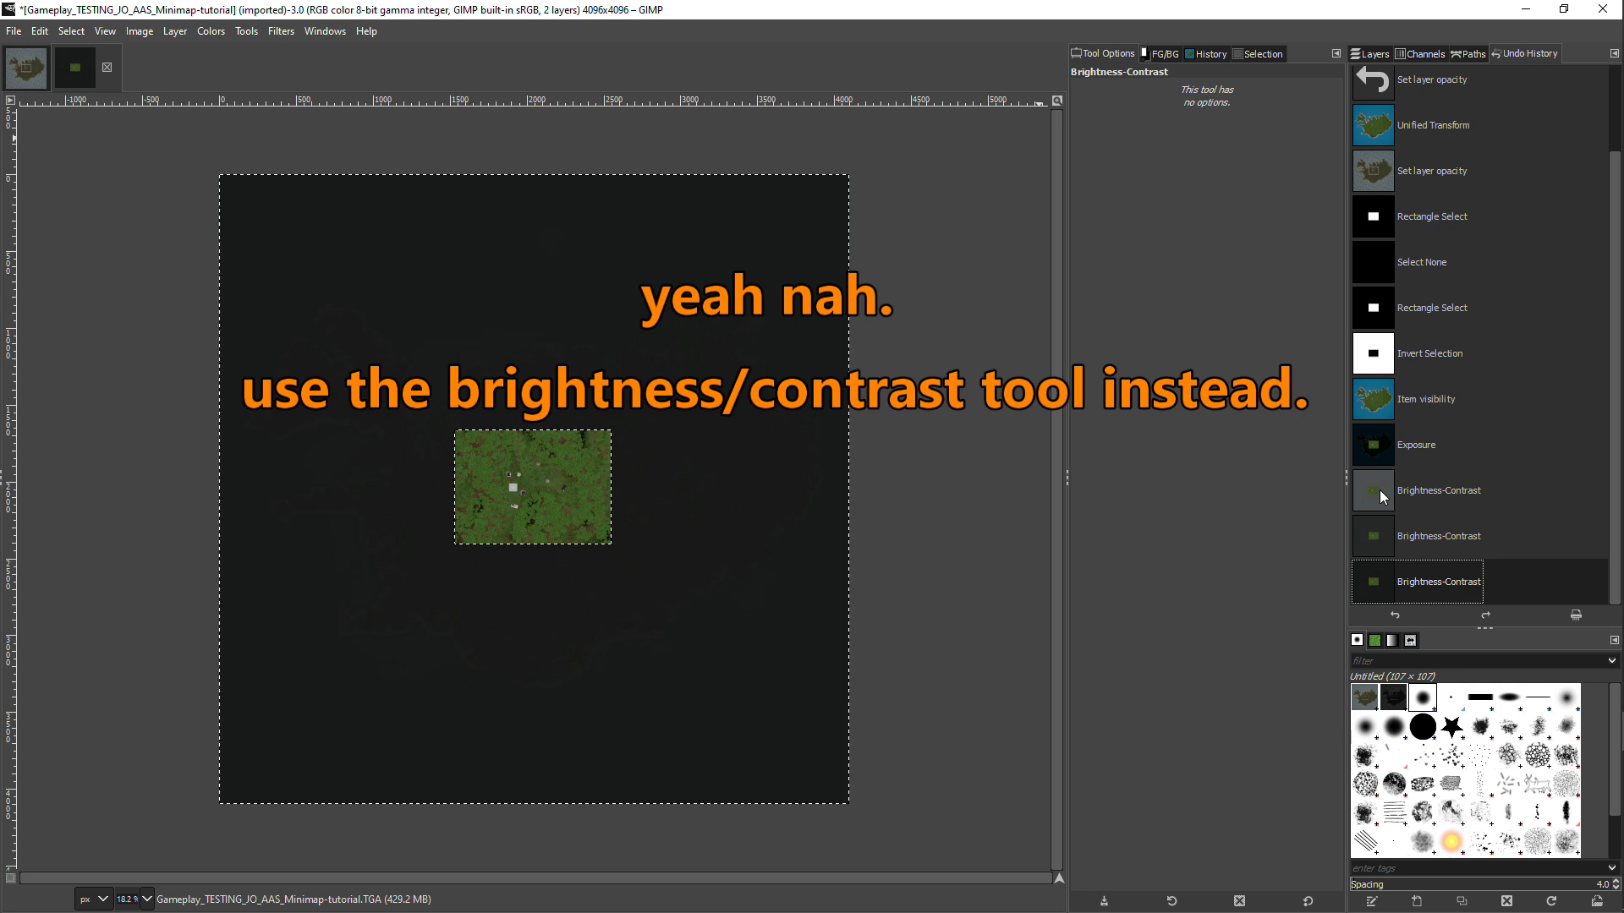
click(1376, 415)
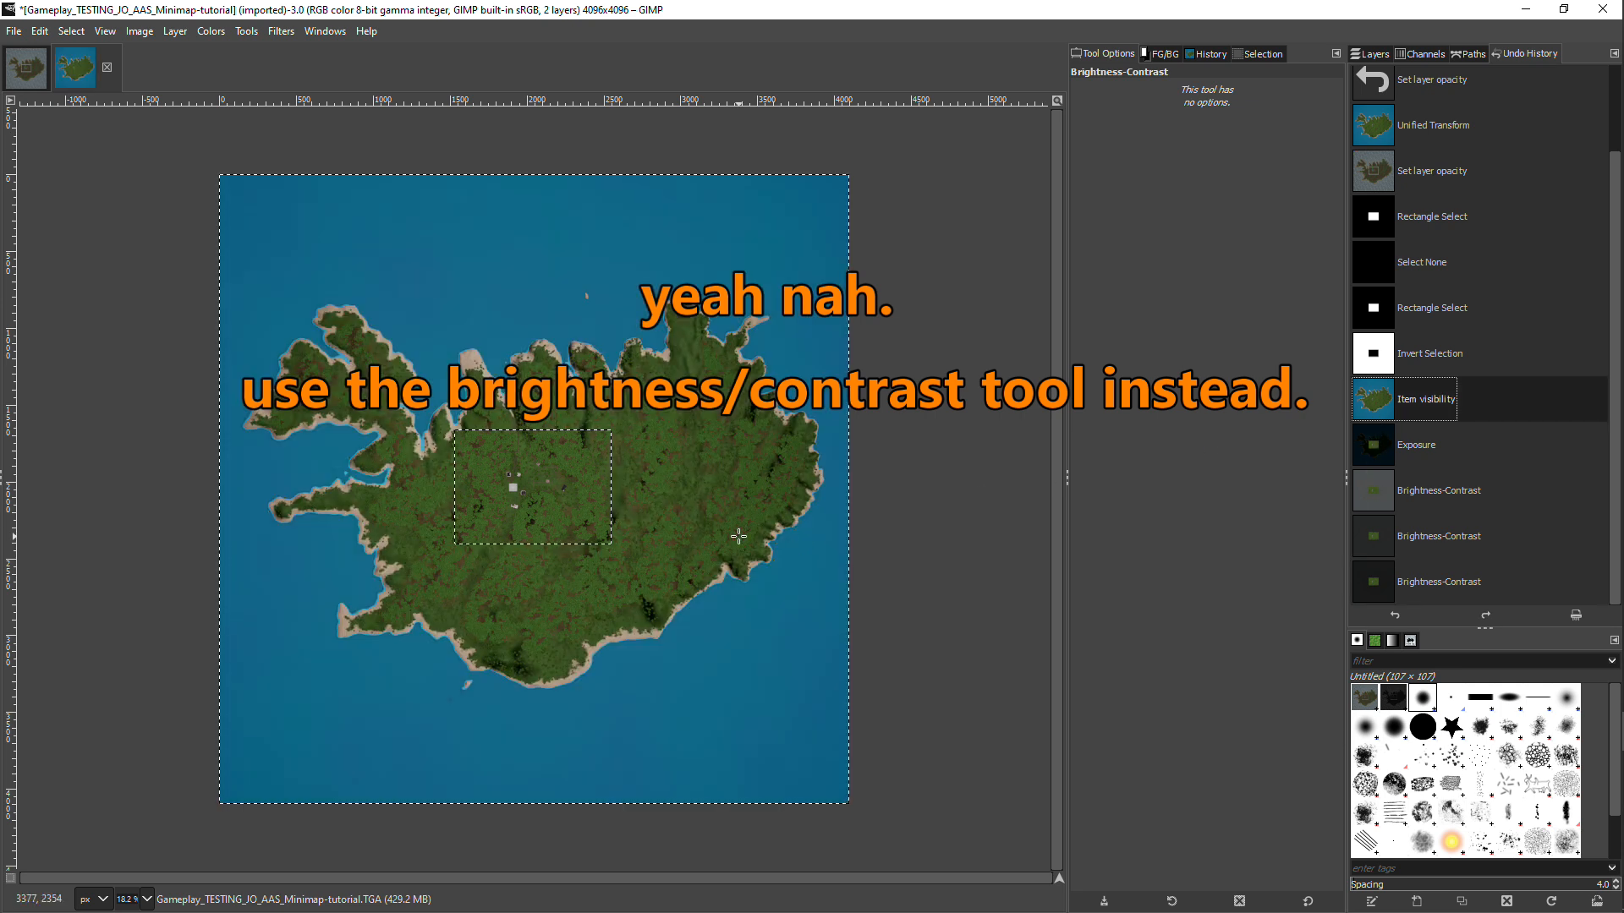
- Darken the area outside the playable rectangle with Brightness-Contrast, setting brightness to -126
click(214, 32)
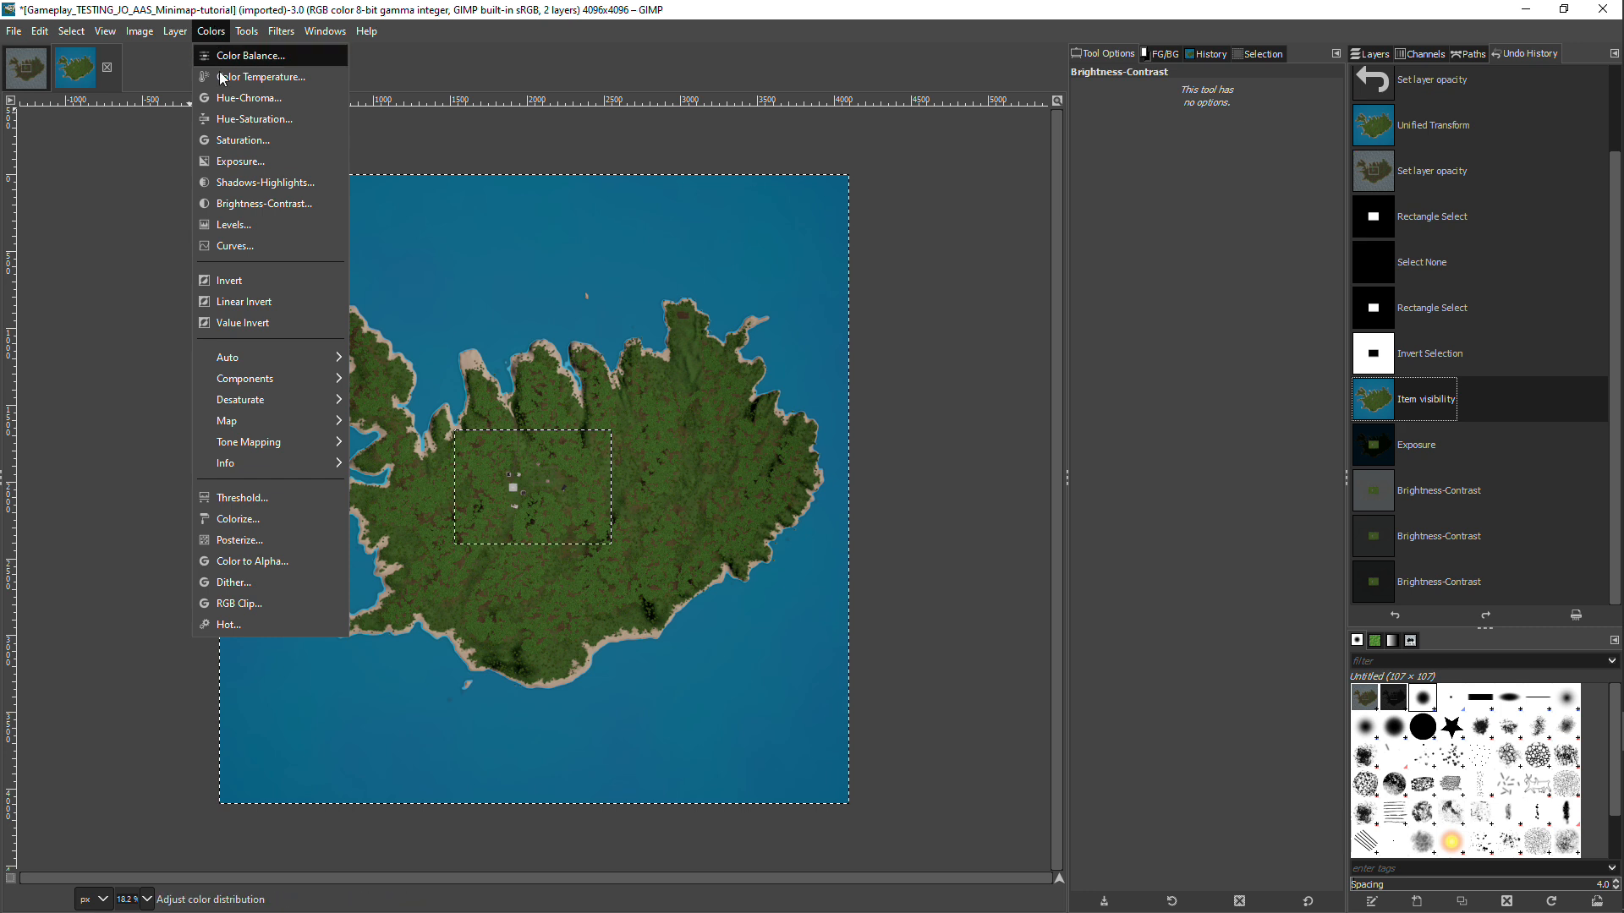
click(227, 203)
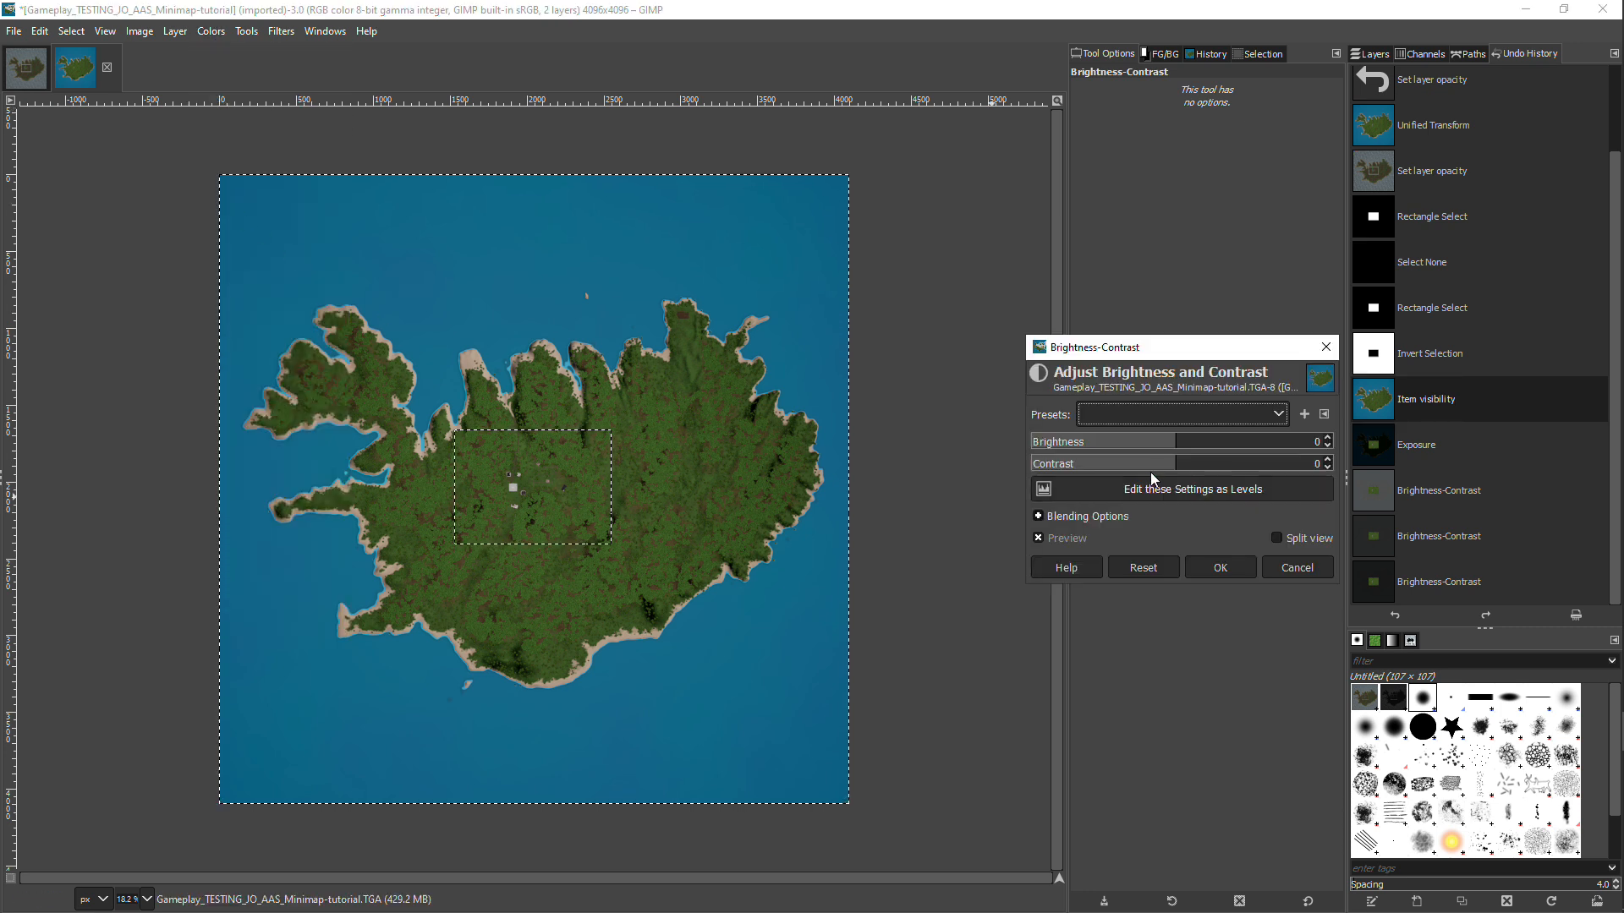
drag(1313, 441, 1185, 442)
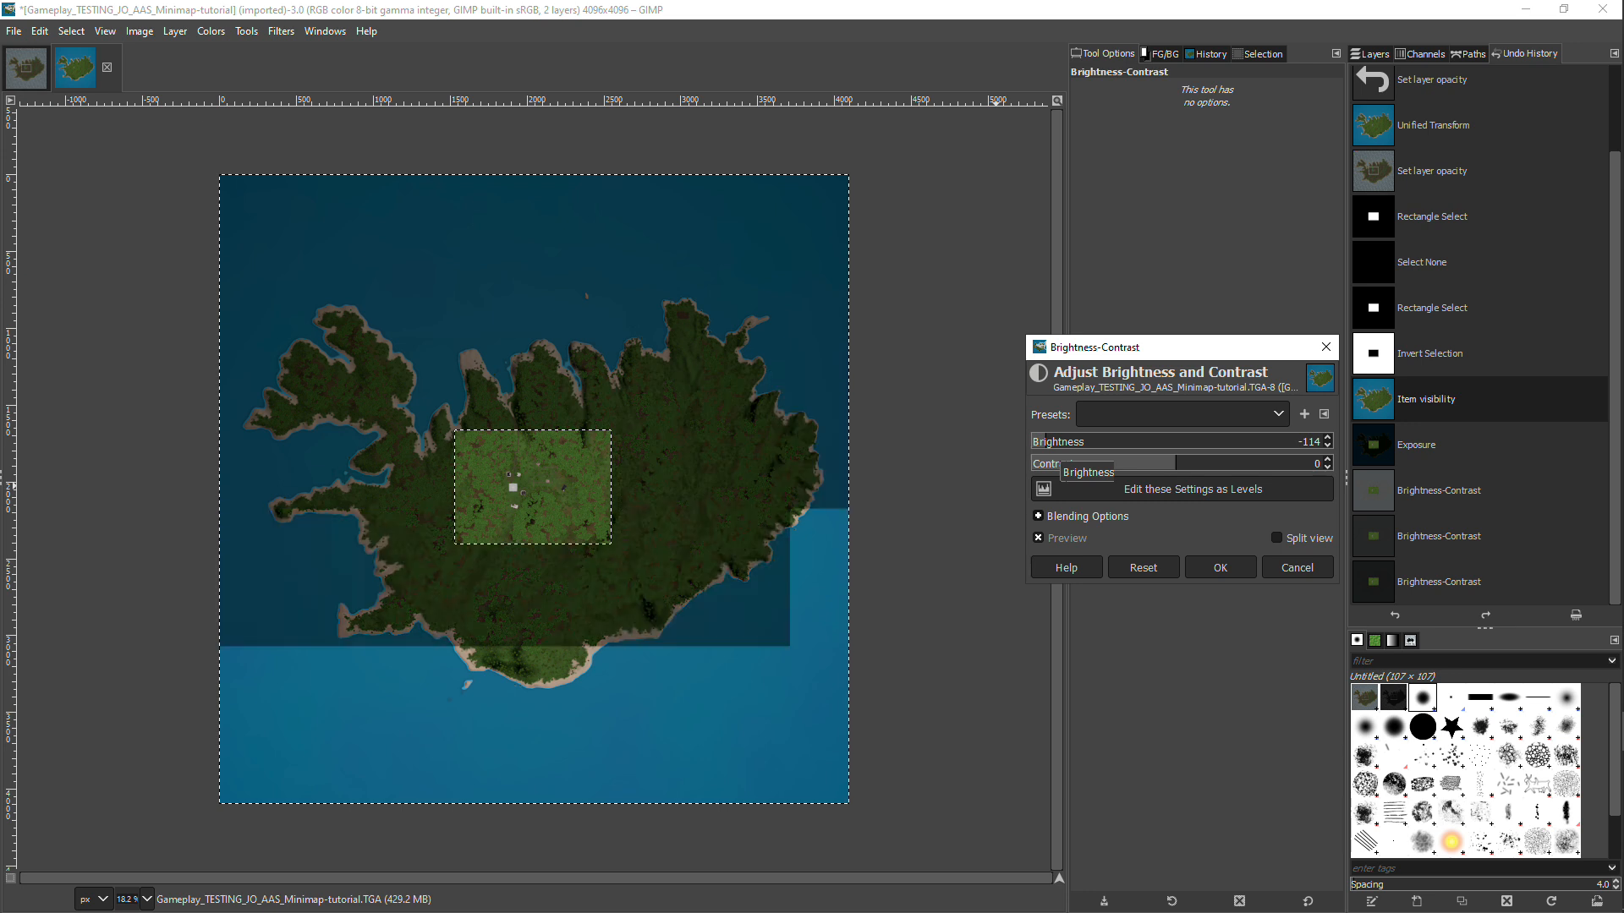
drag(1047, 444, 1042, 444)
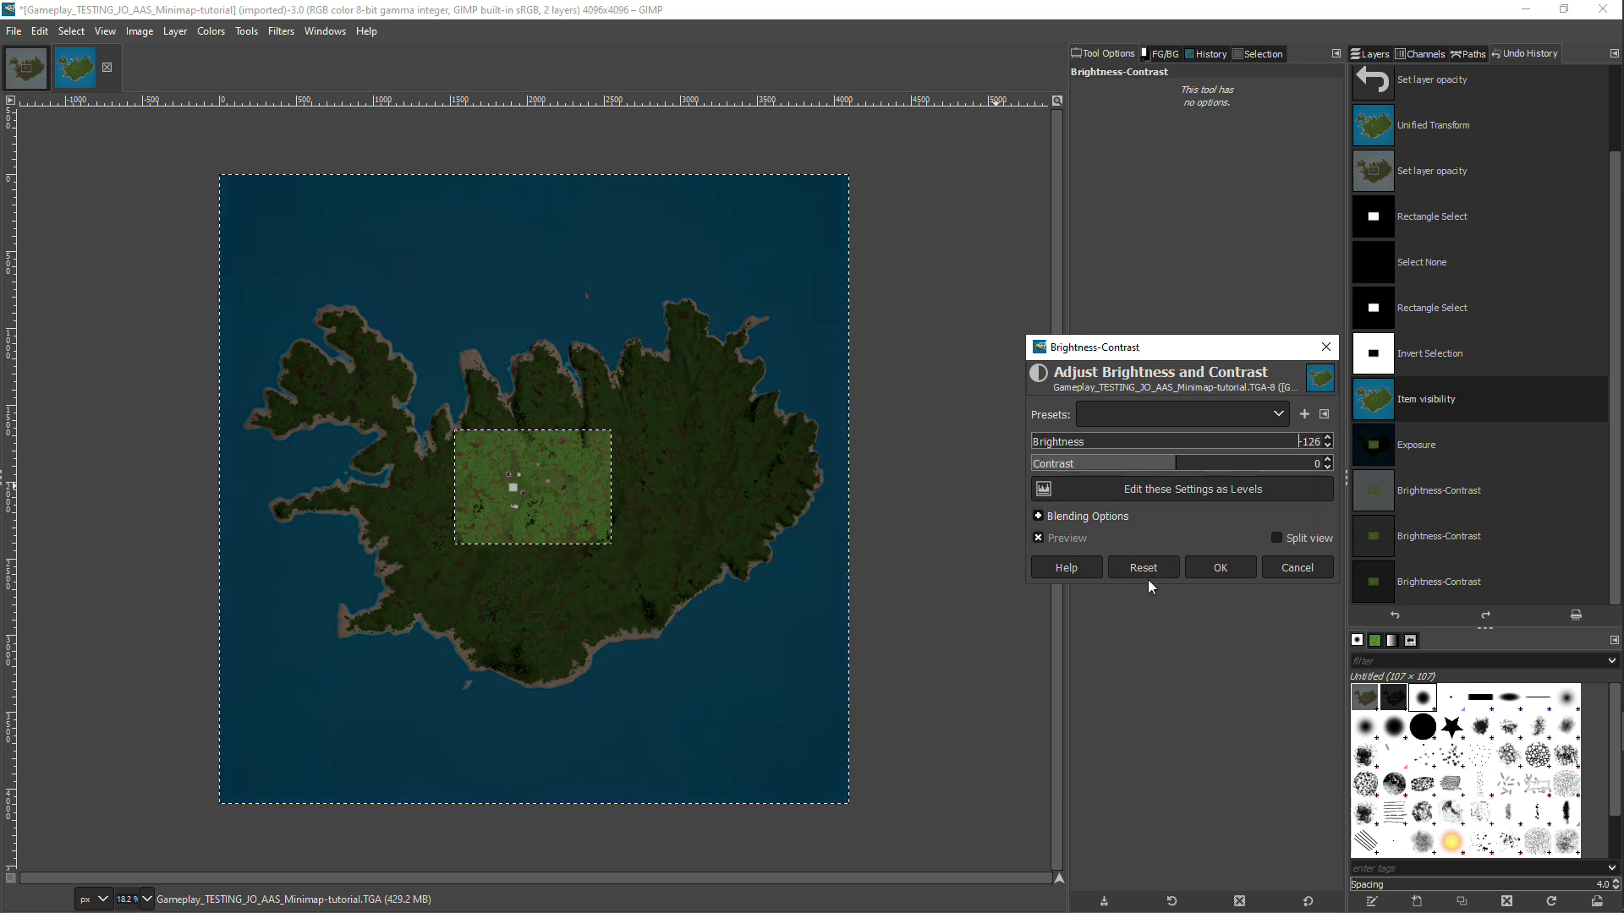
click(1209, 569)
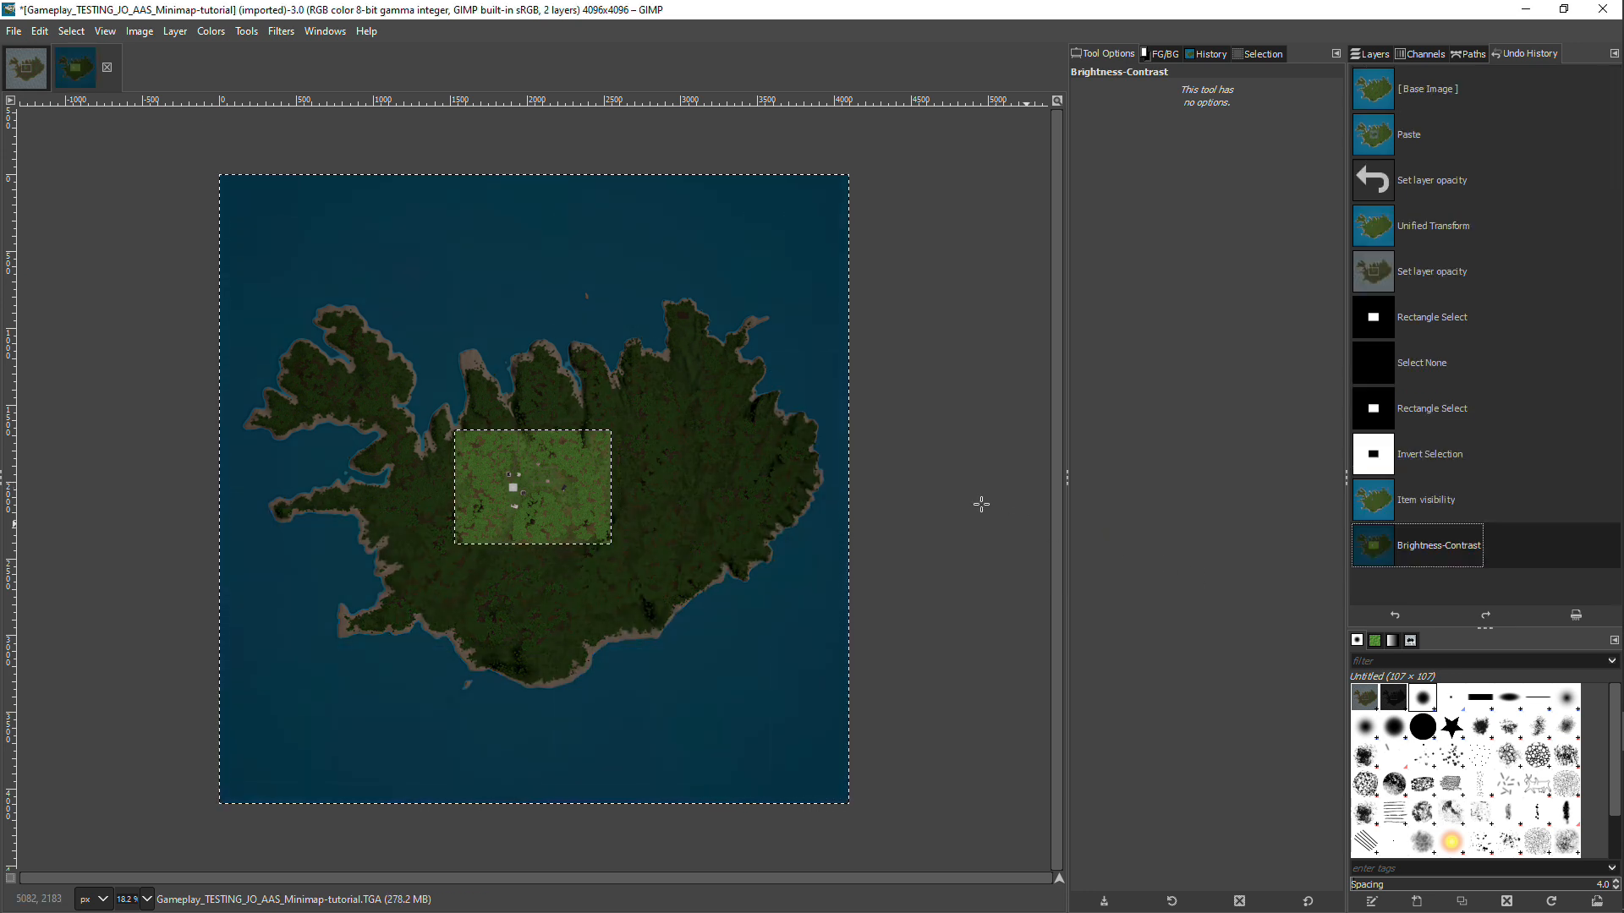
- Apply Brightness-Contrast to the selected surroundings a second time with brightness at -127
click(215, 34)
click(253, 199)
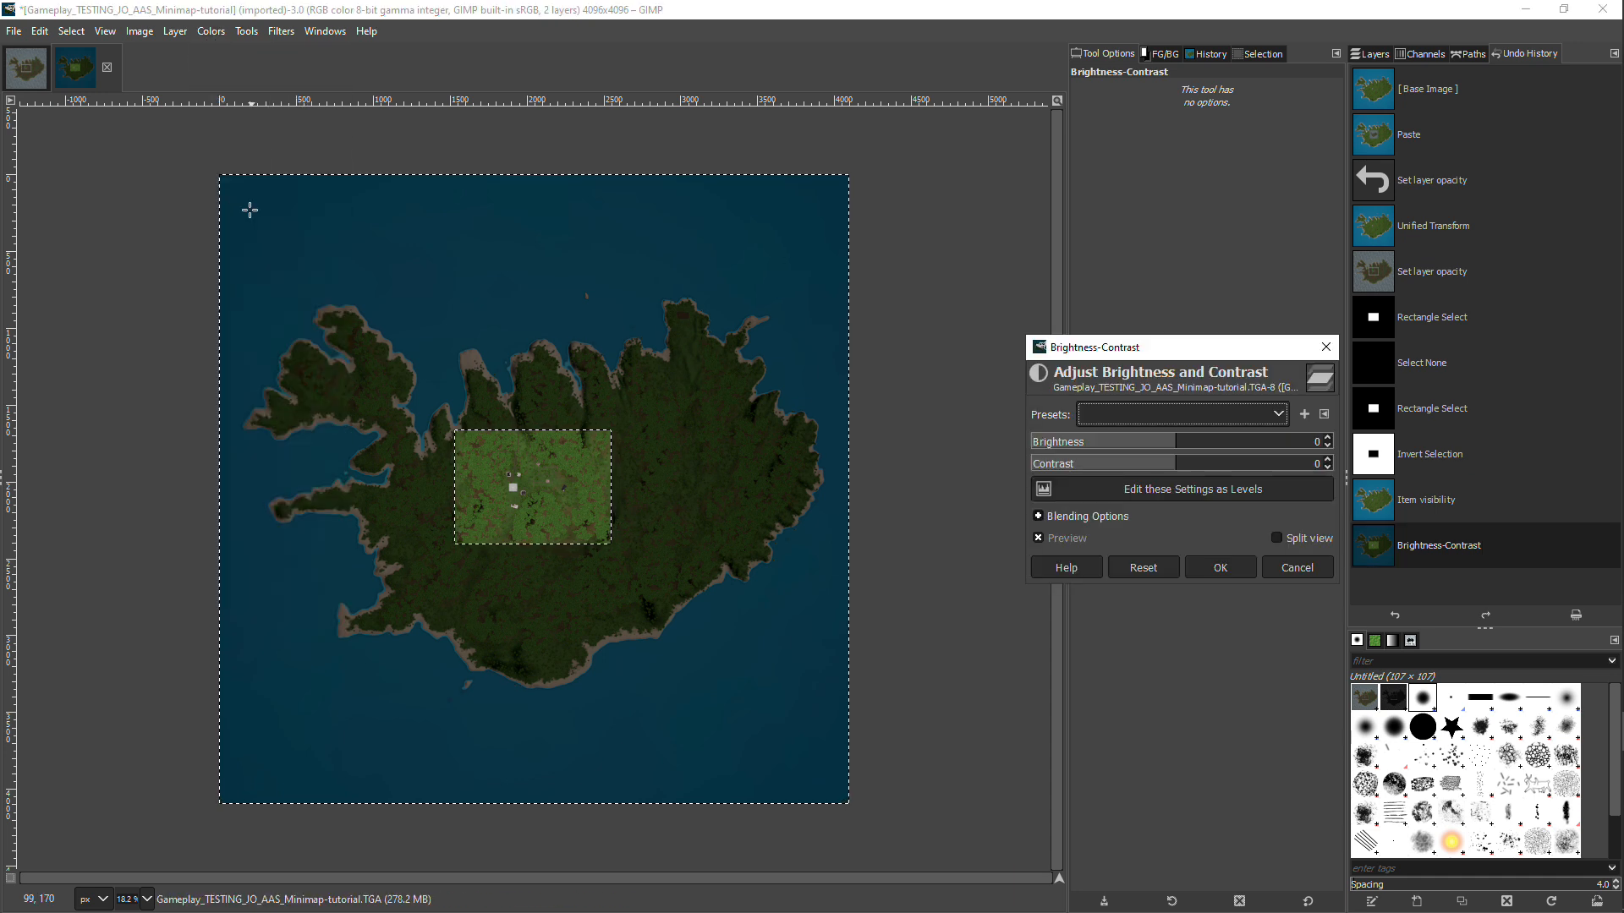
drag(1175, 440, 1033, 451)
click(1221, 567)
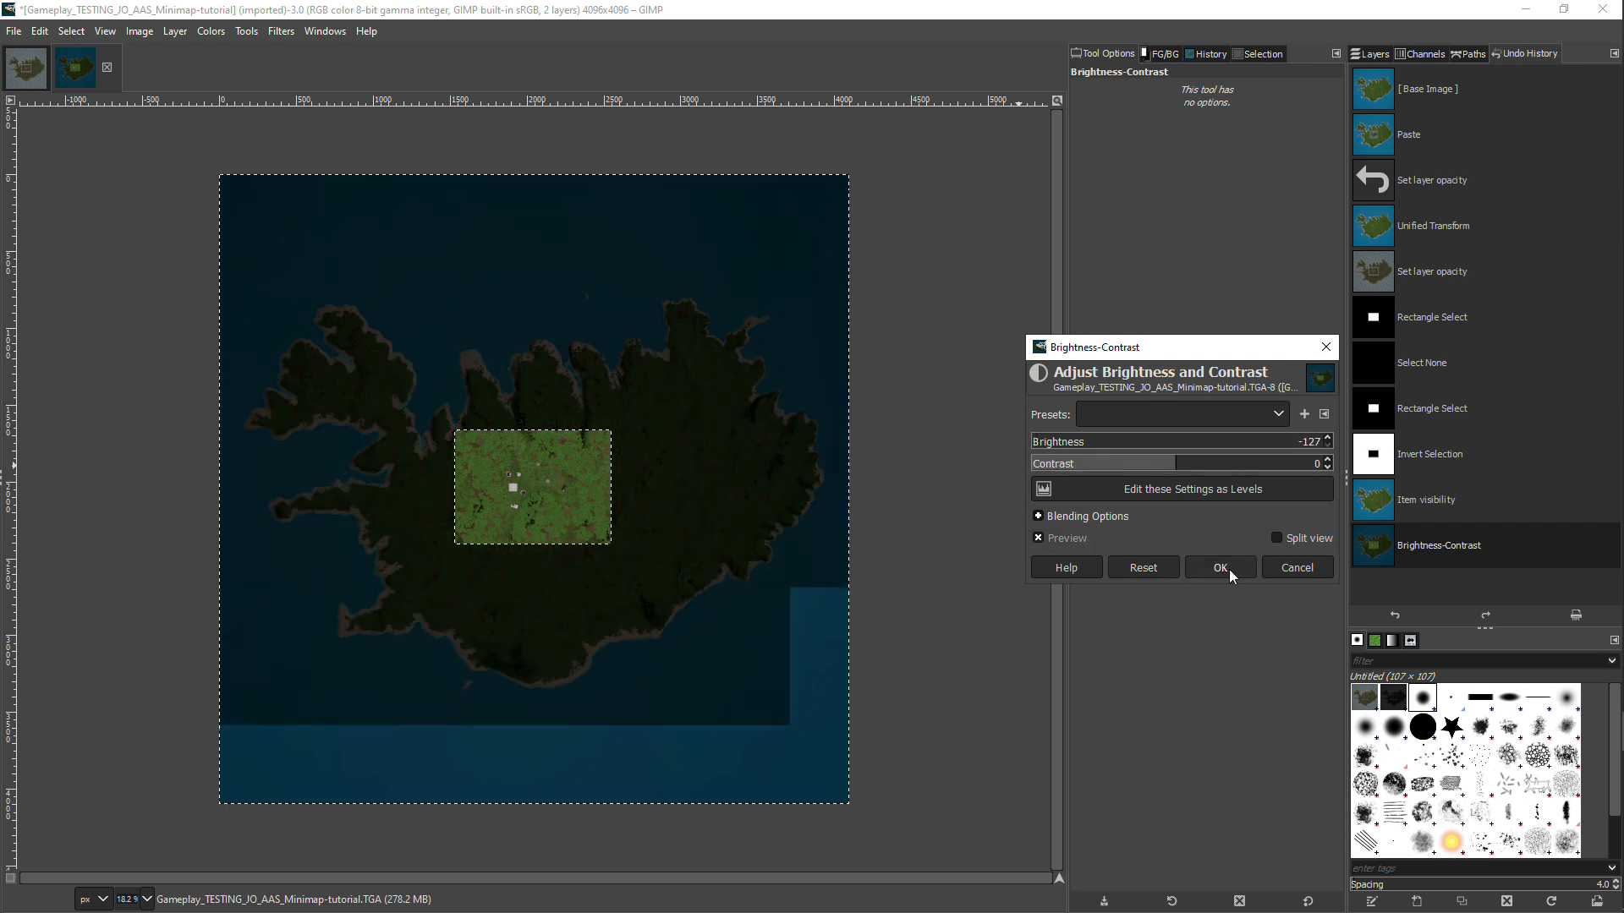
- Darken the surroundings a third time using Brightness-Contrast with brightness at -127
click(215, 37)
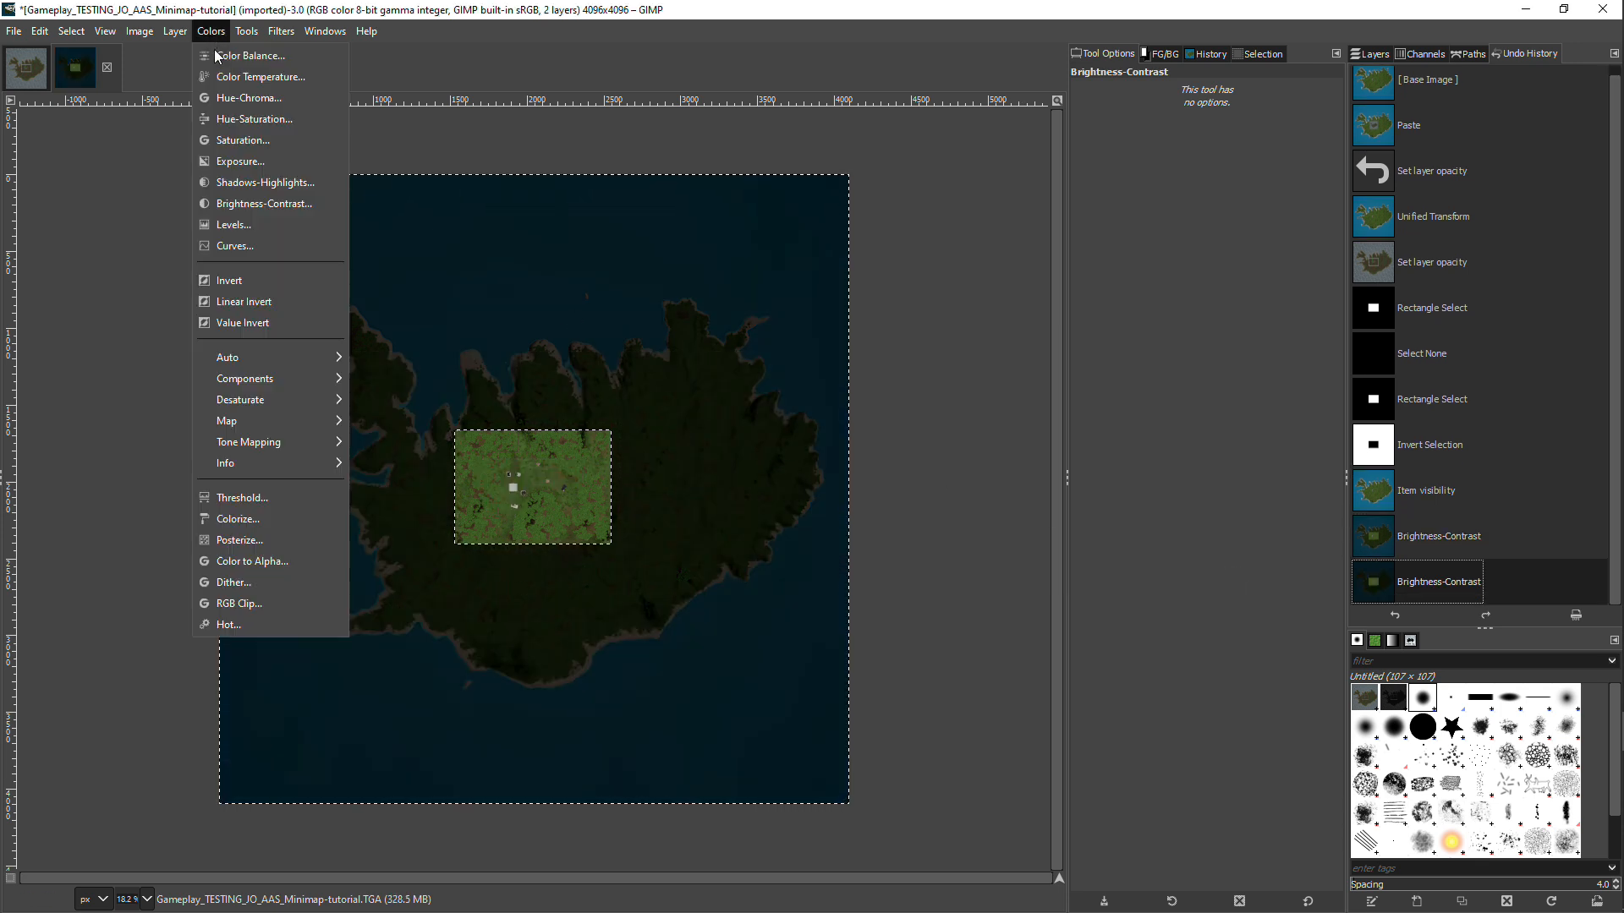
click(245, 200)
drag(1176, 441, 1032, 442)
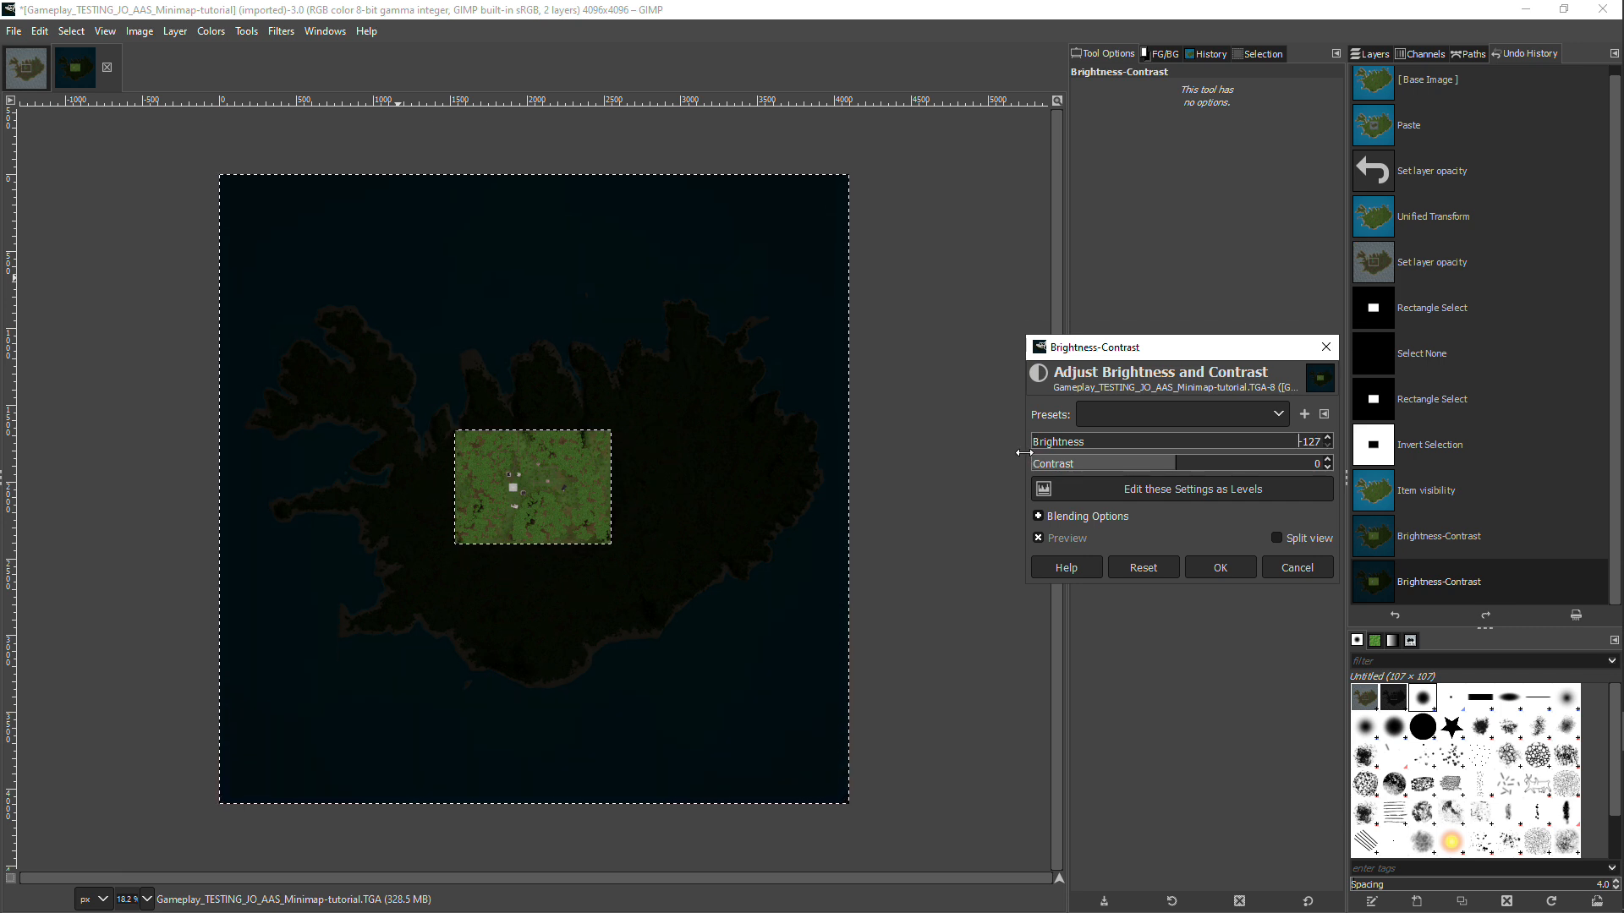
click(1224, 568)
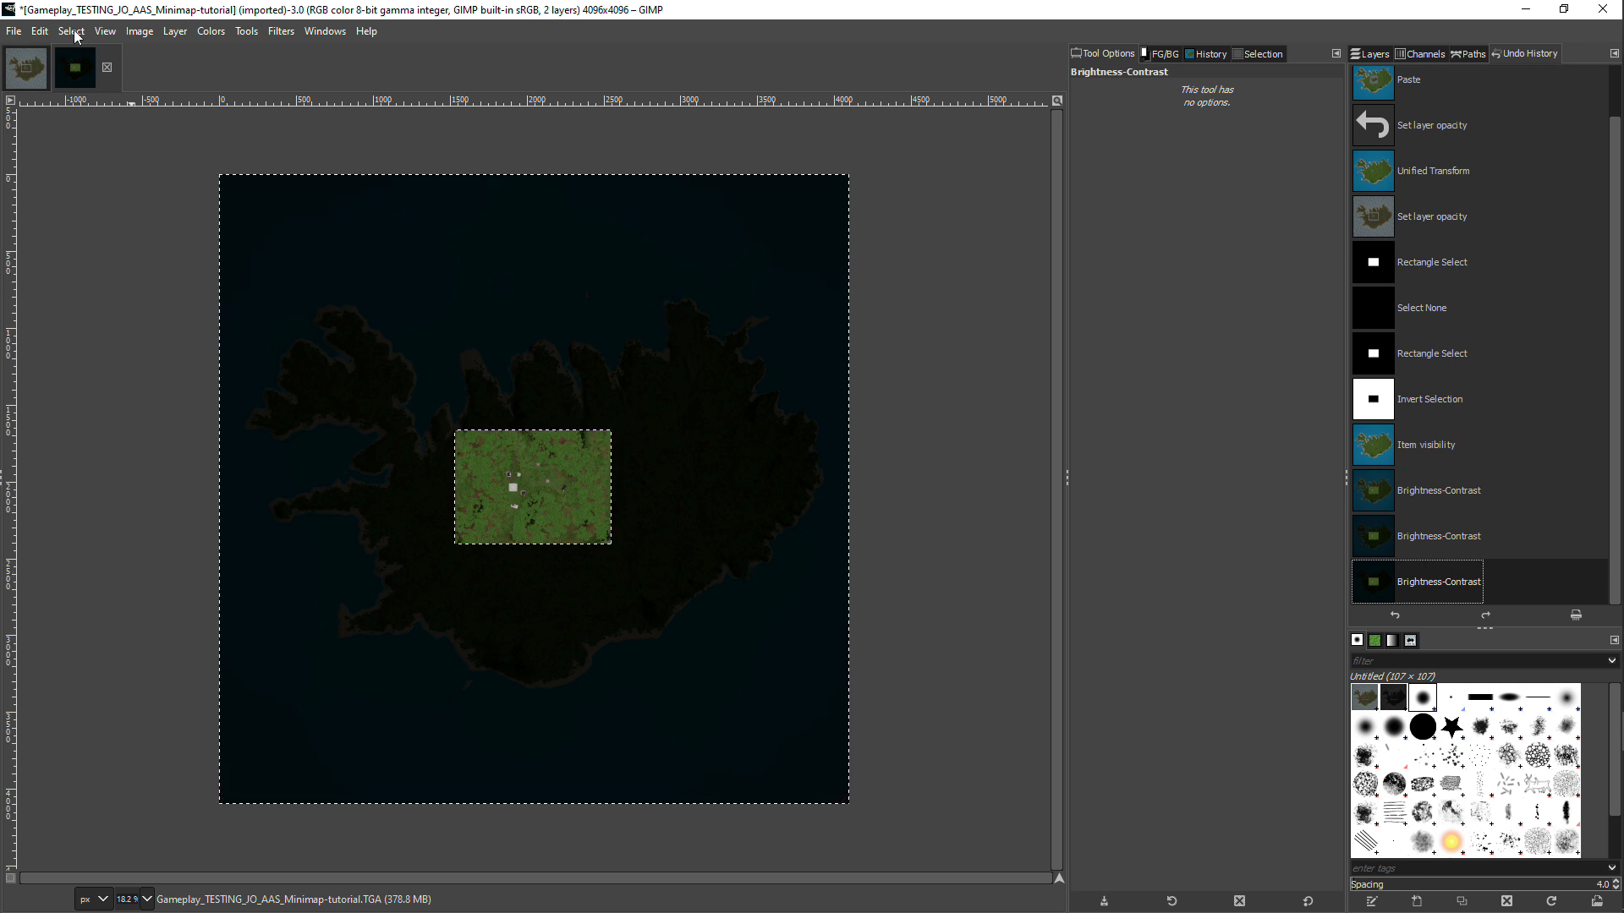
- Clear the selection and inspect the playable area against the darkened surroundings
click(74, 34)
click(83, 74)
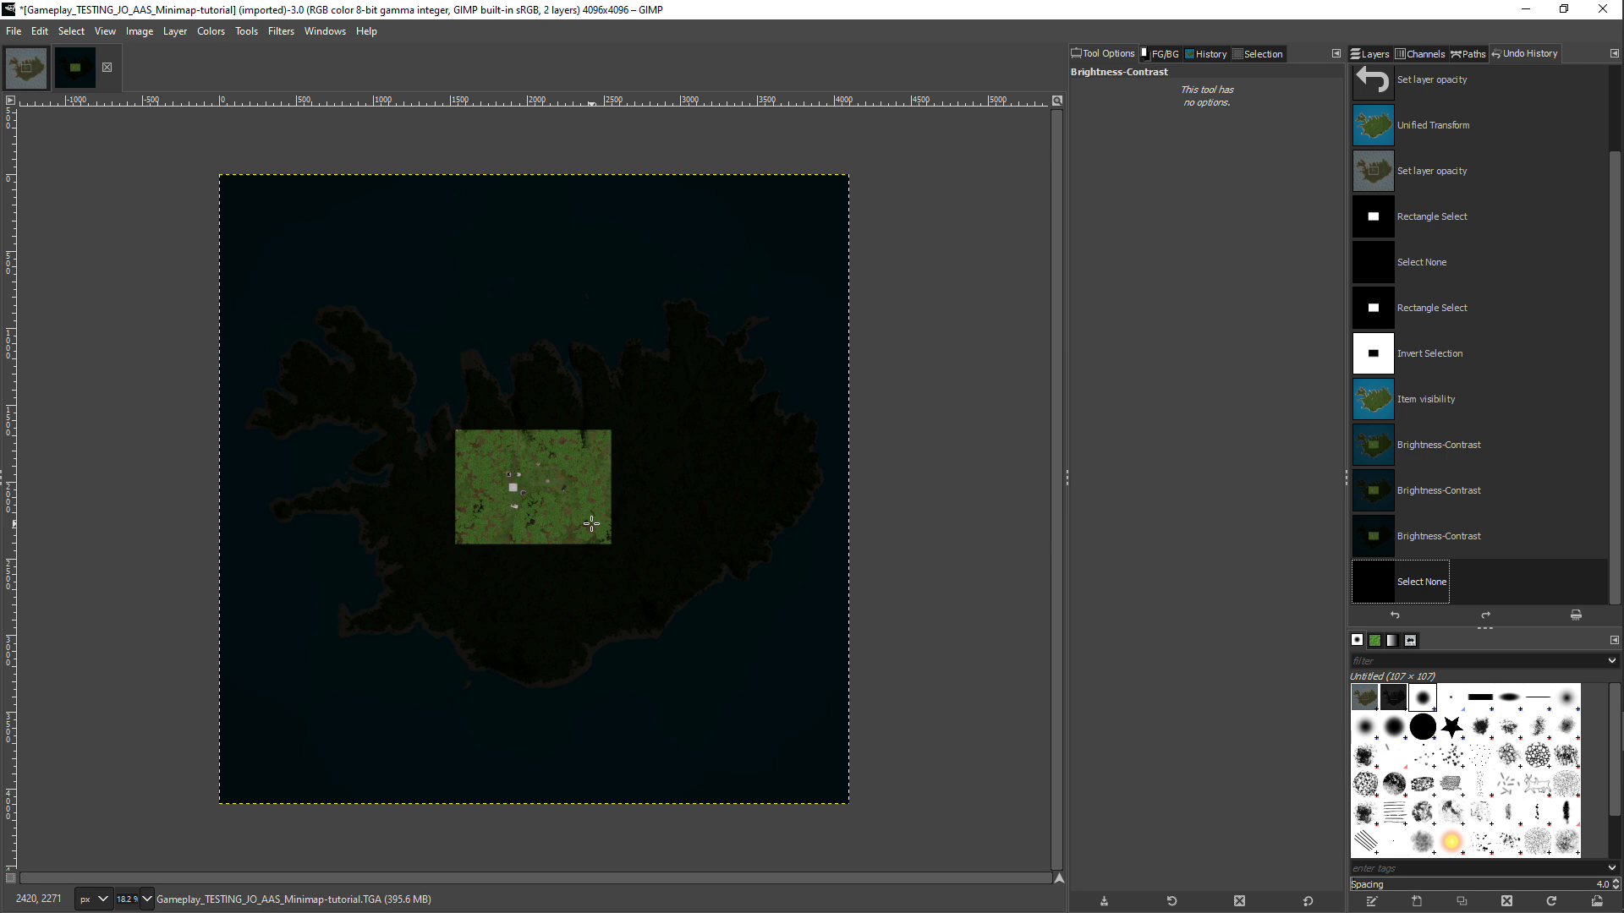
scroll(591, 523, up, 4)
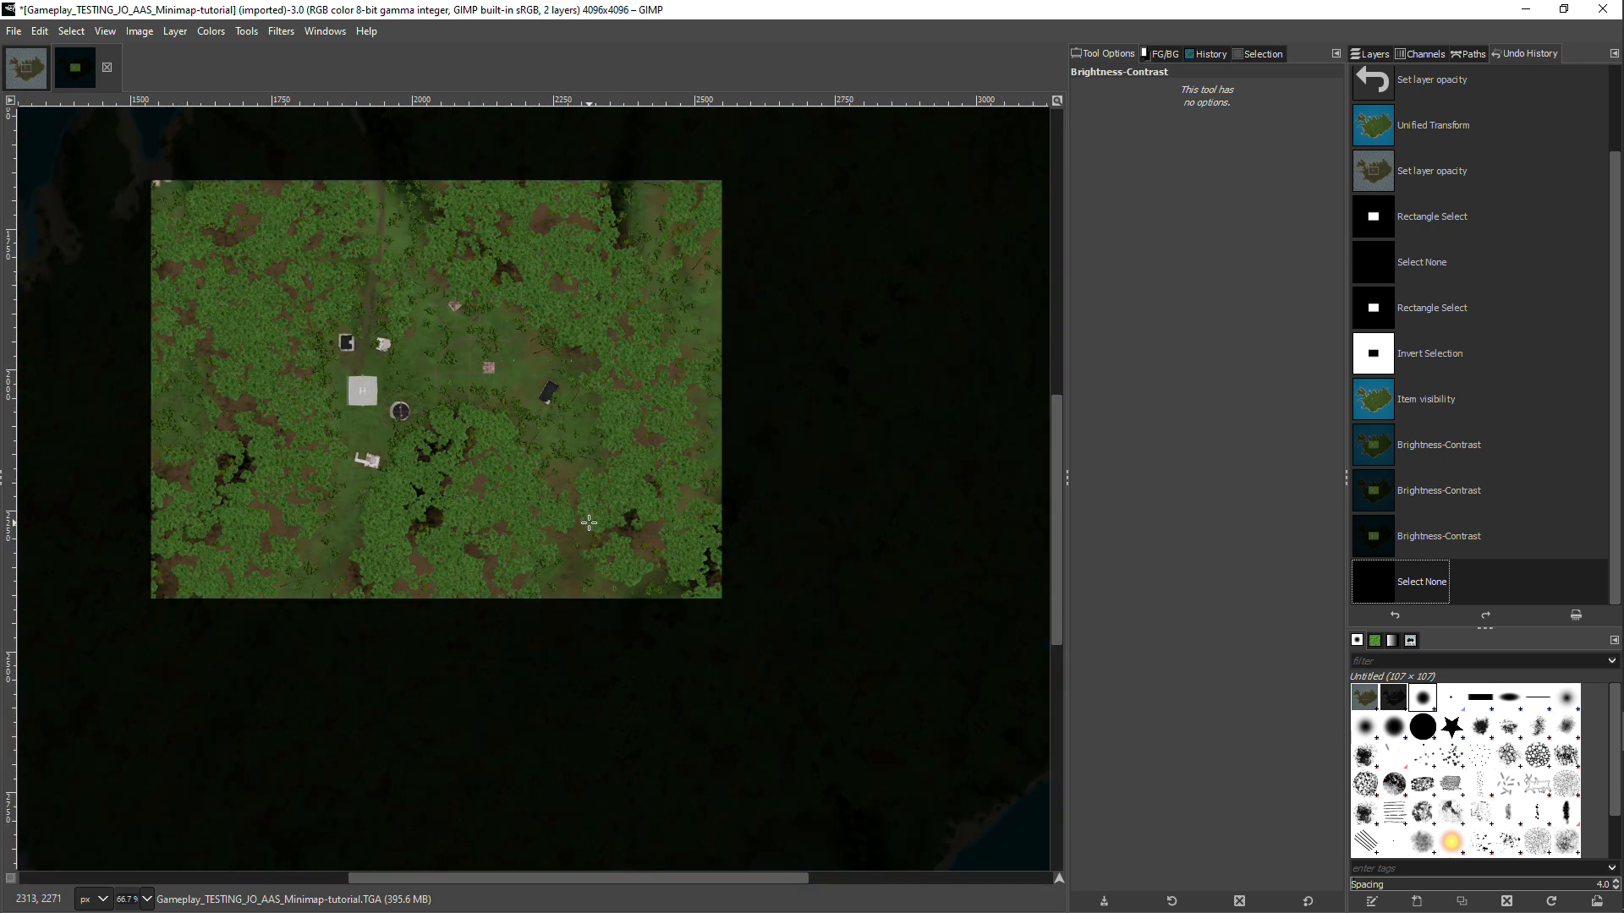
scroll(588, 522, down, 4)
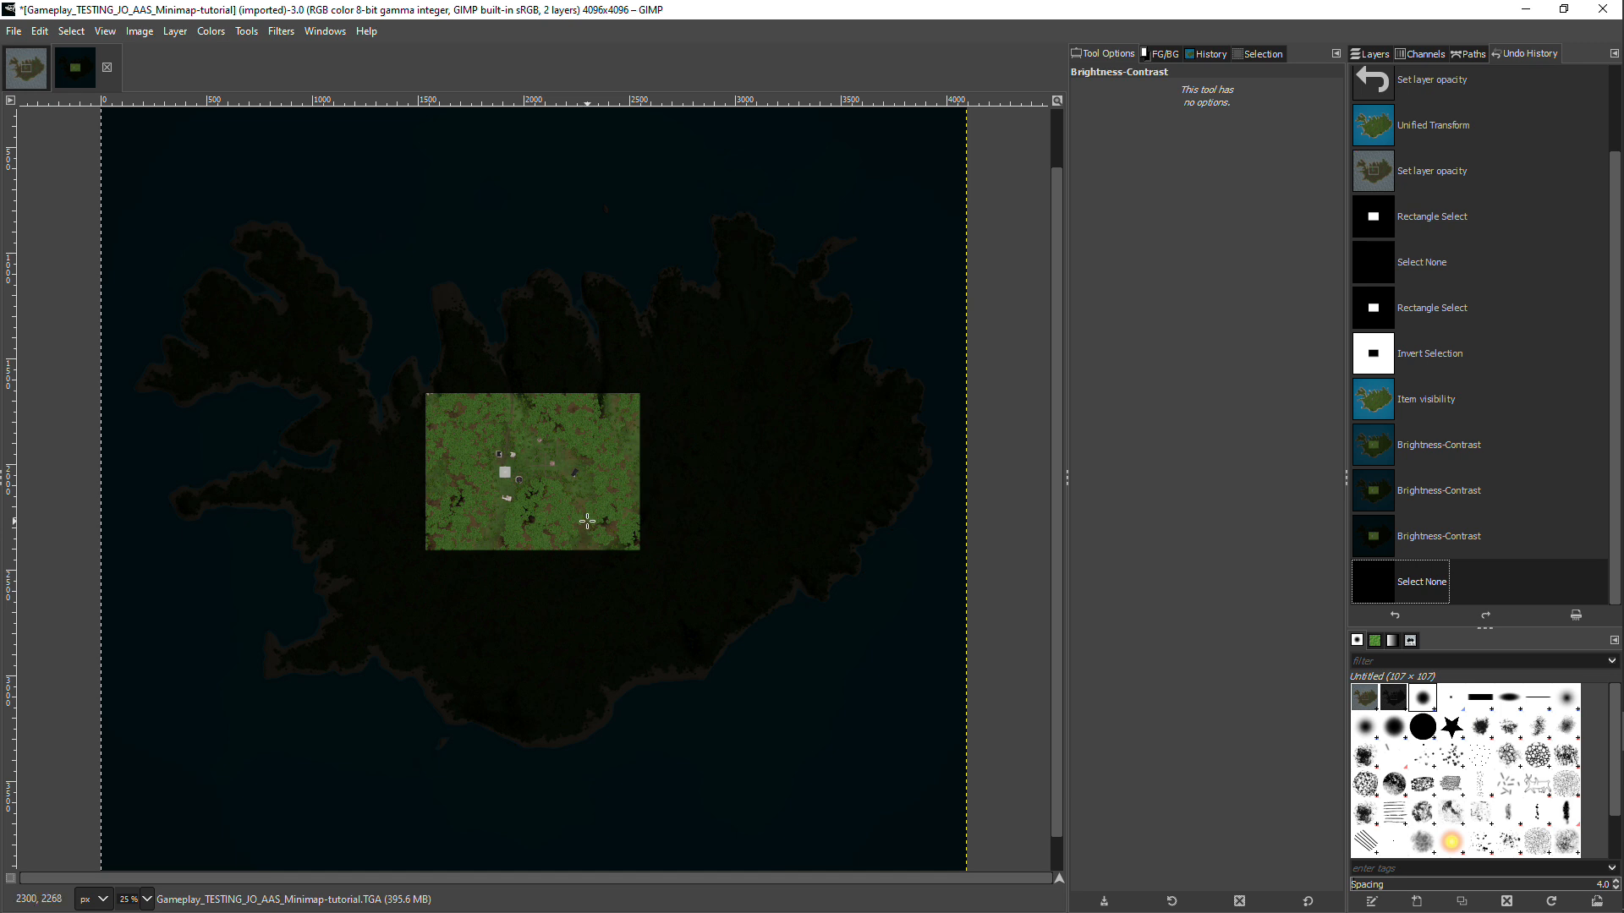
scroll(588, 522, up, 3)
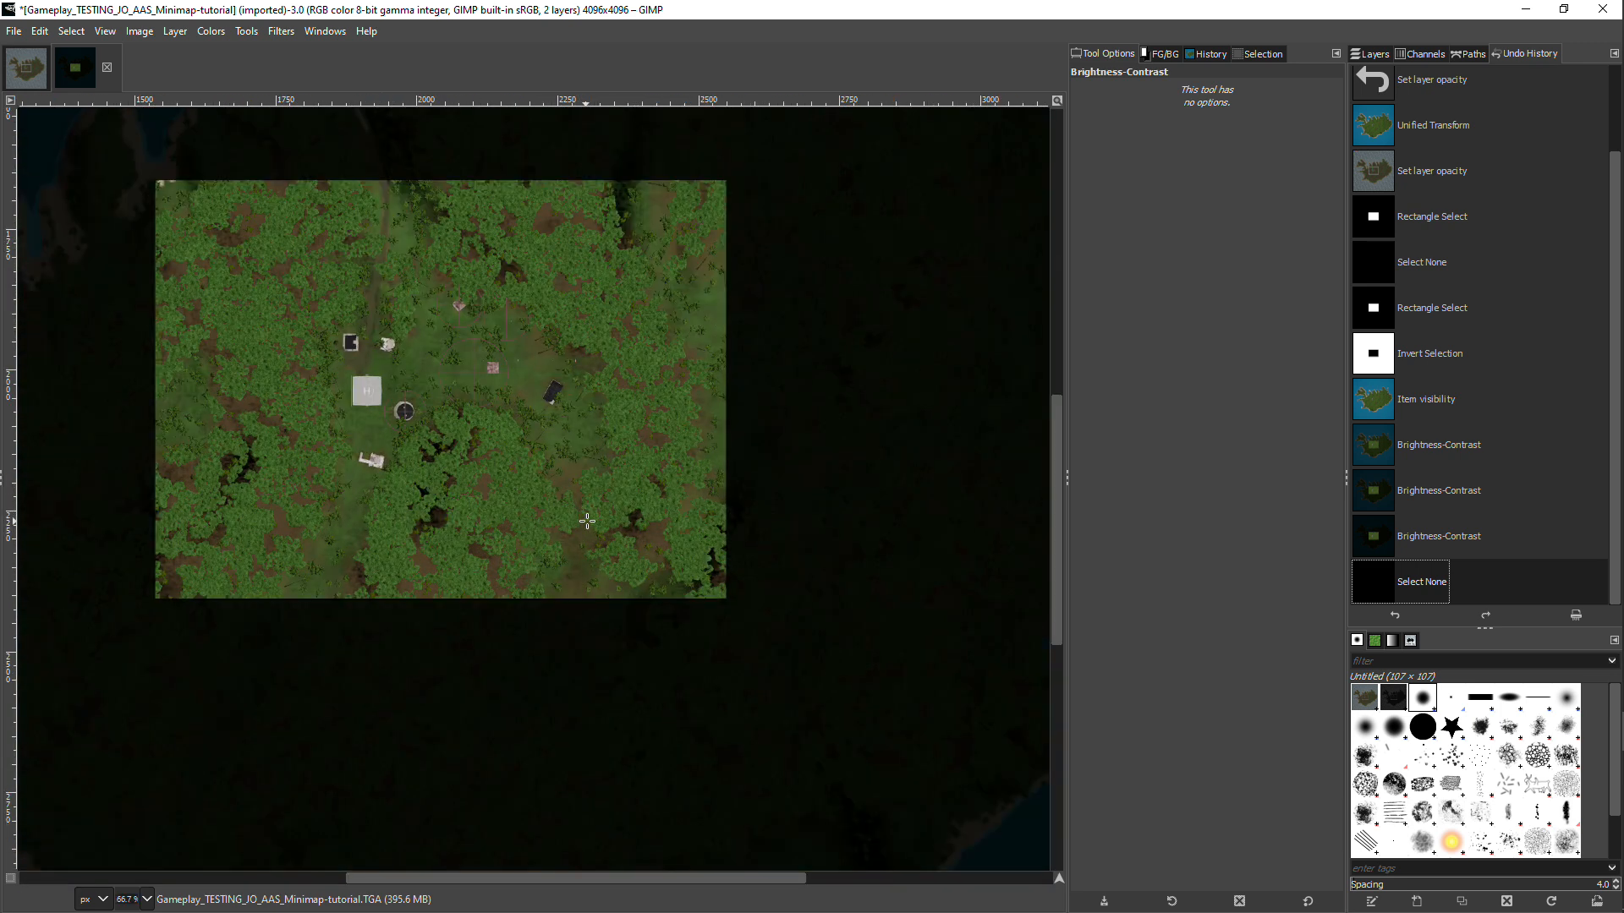
- Restore the selection to the state after the last Brightness-Contrast and invert it to cover the playable rectangle
scroll(586, 520, down, 3)
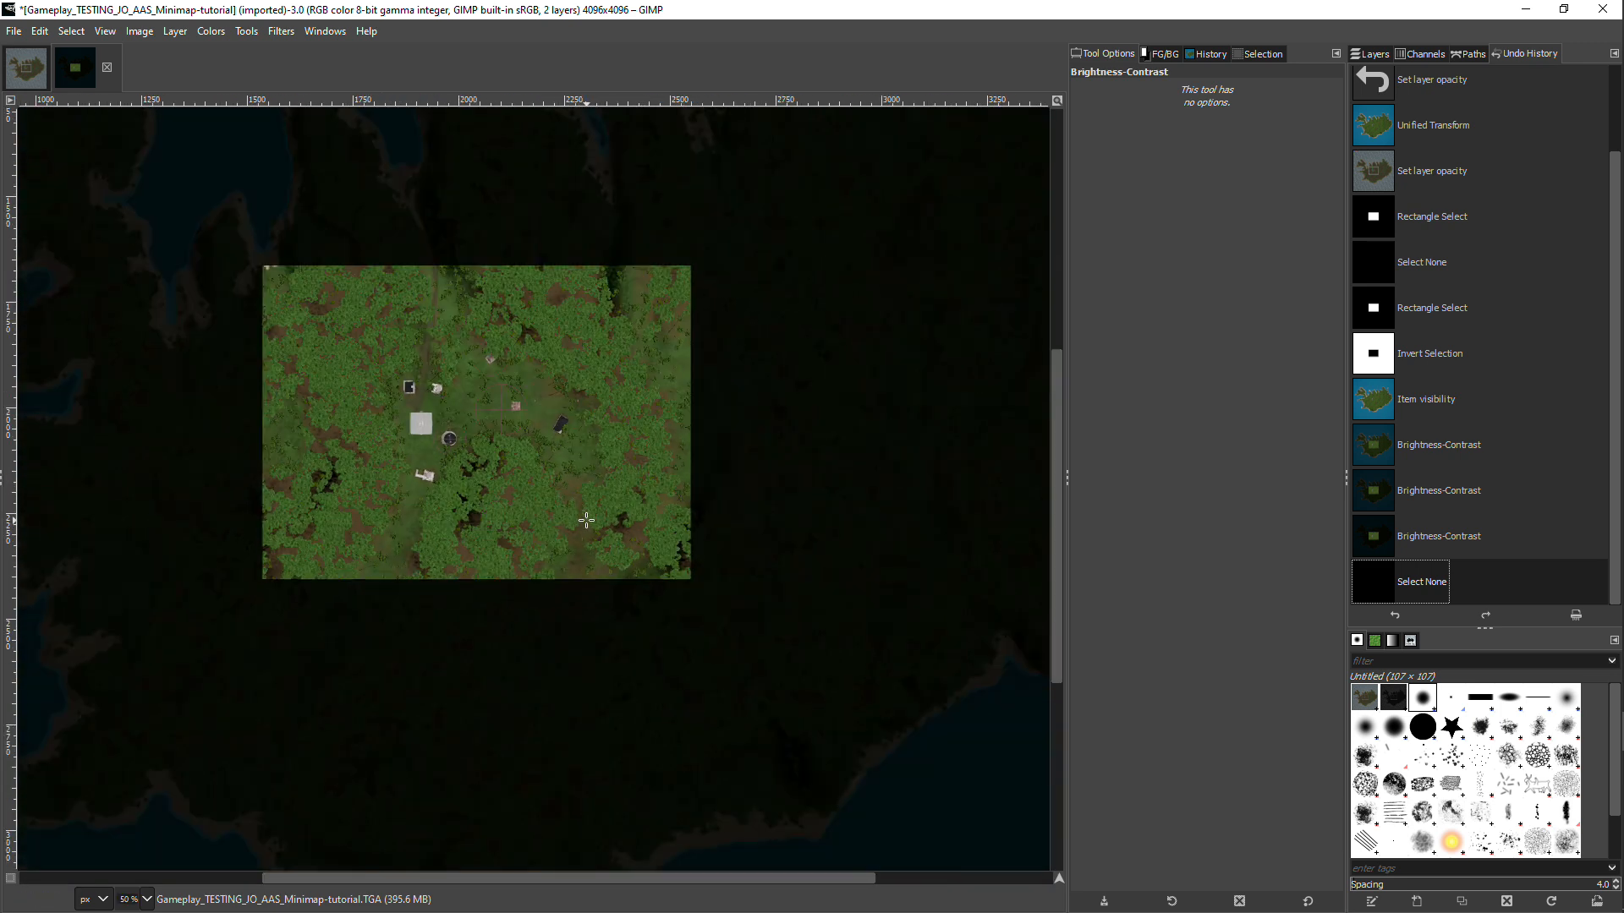
scroll(586, 520, down, 1)
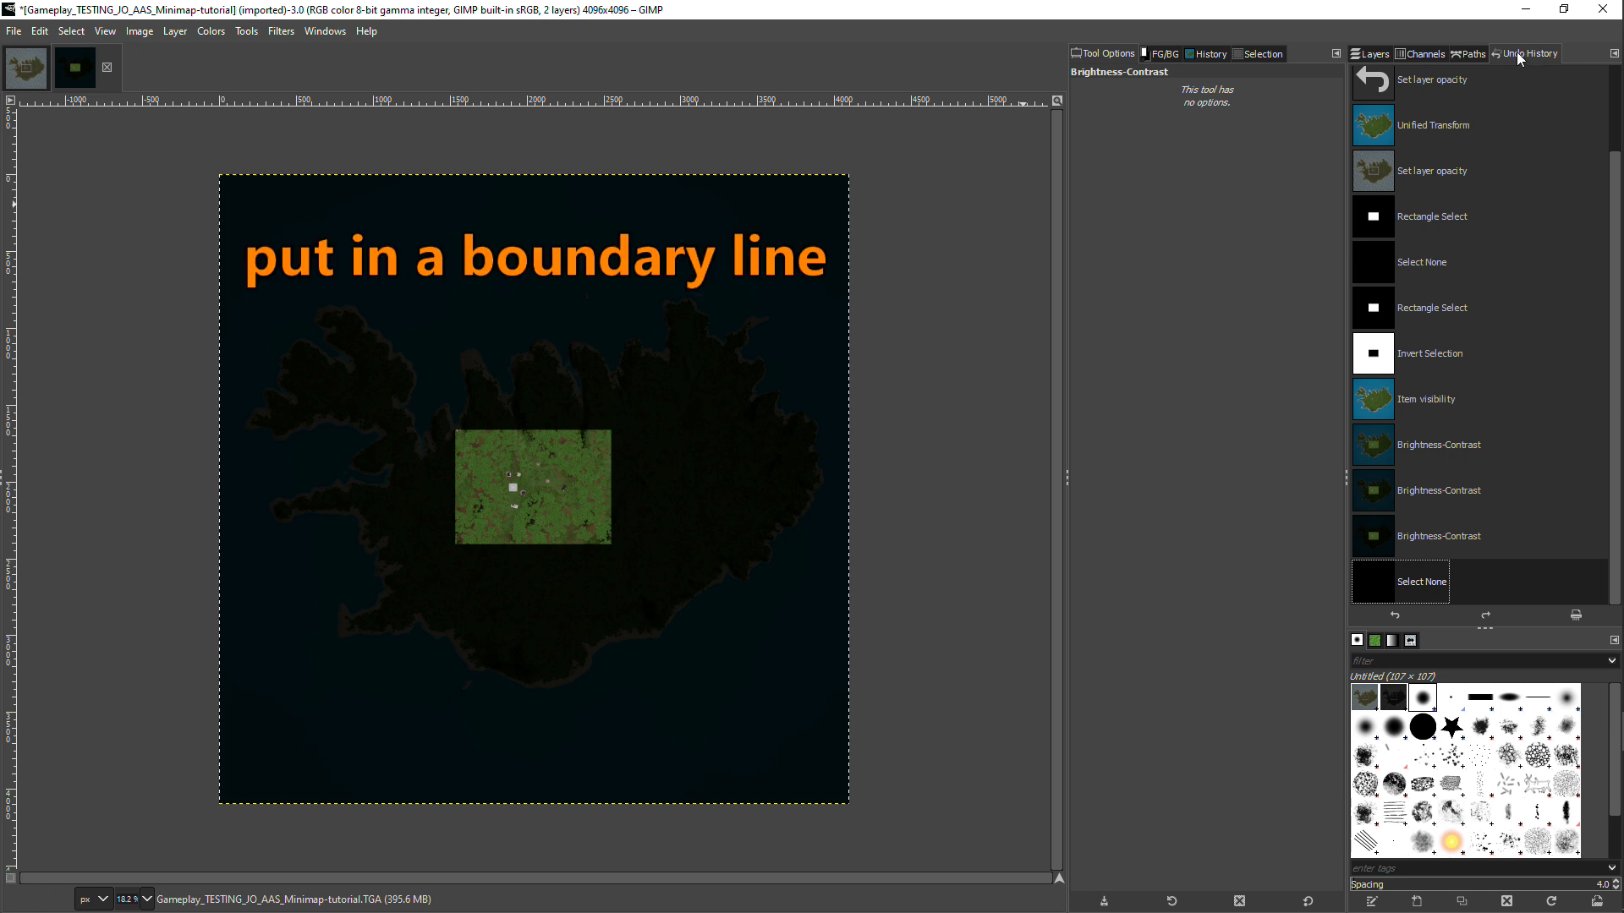
click(1377, 540)
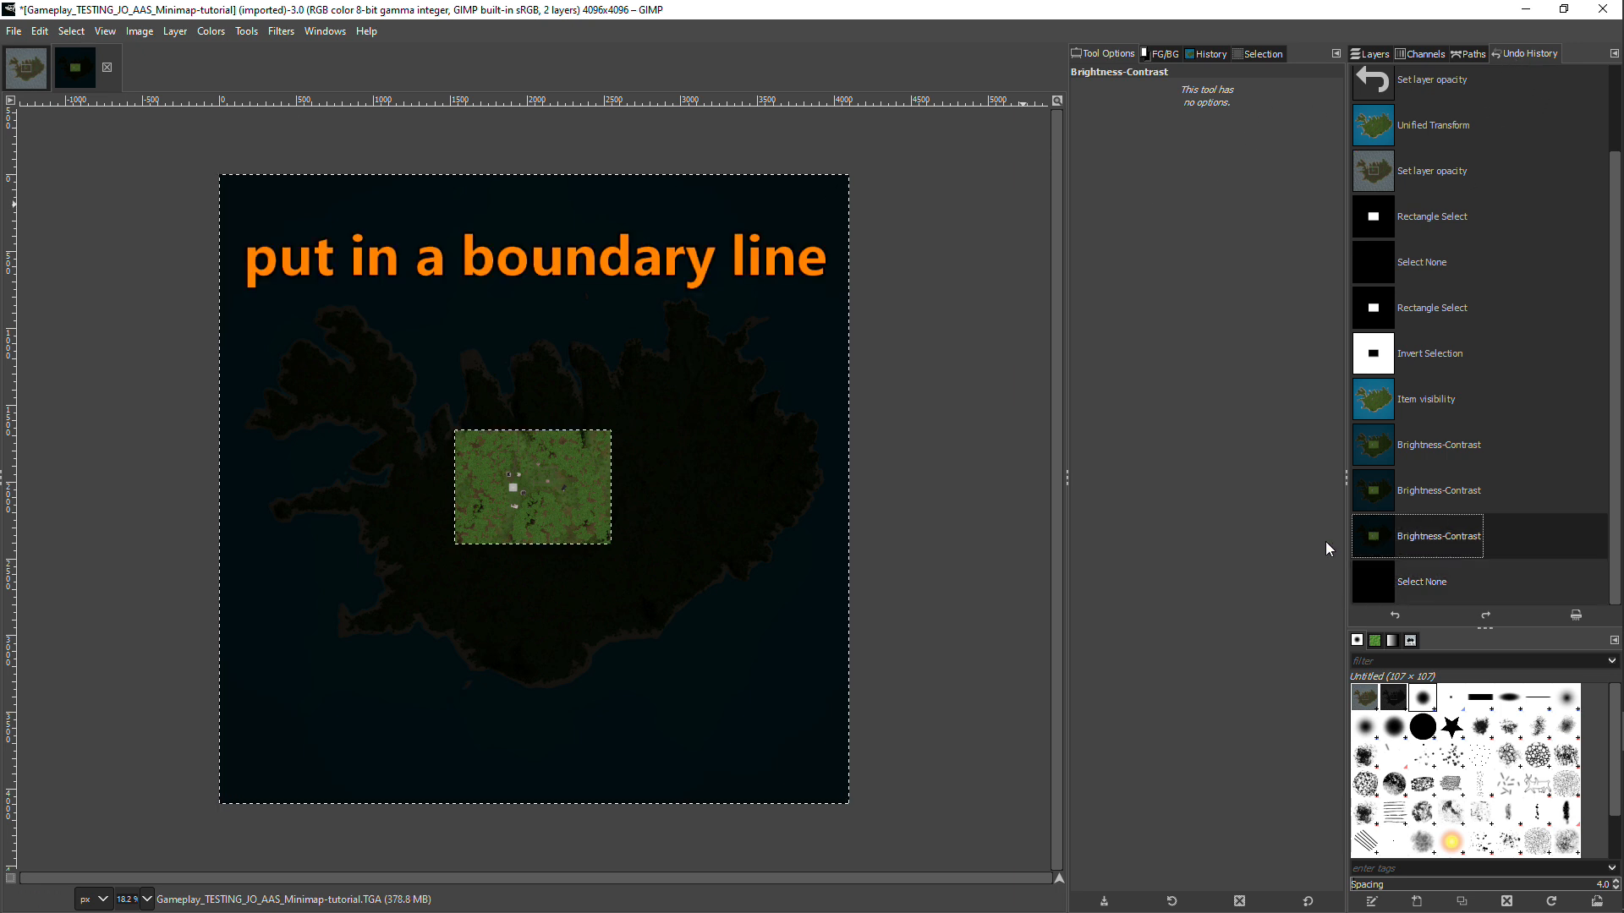
click(76, 34)
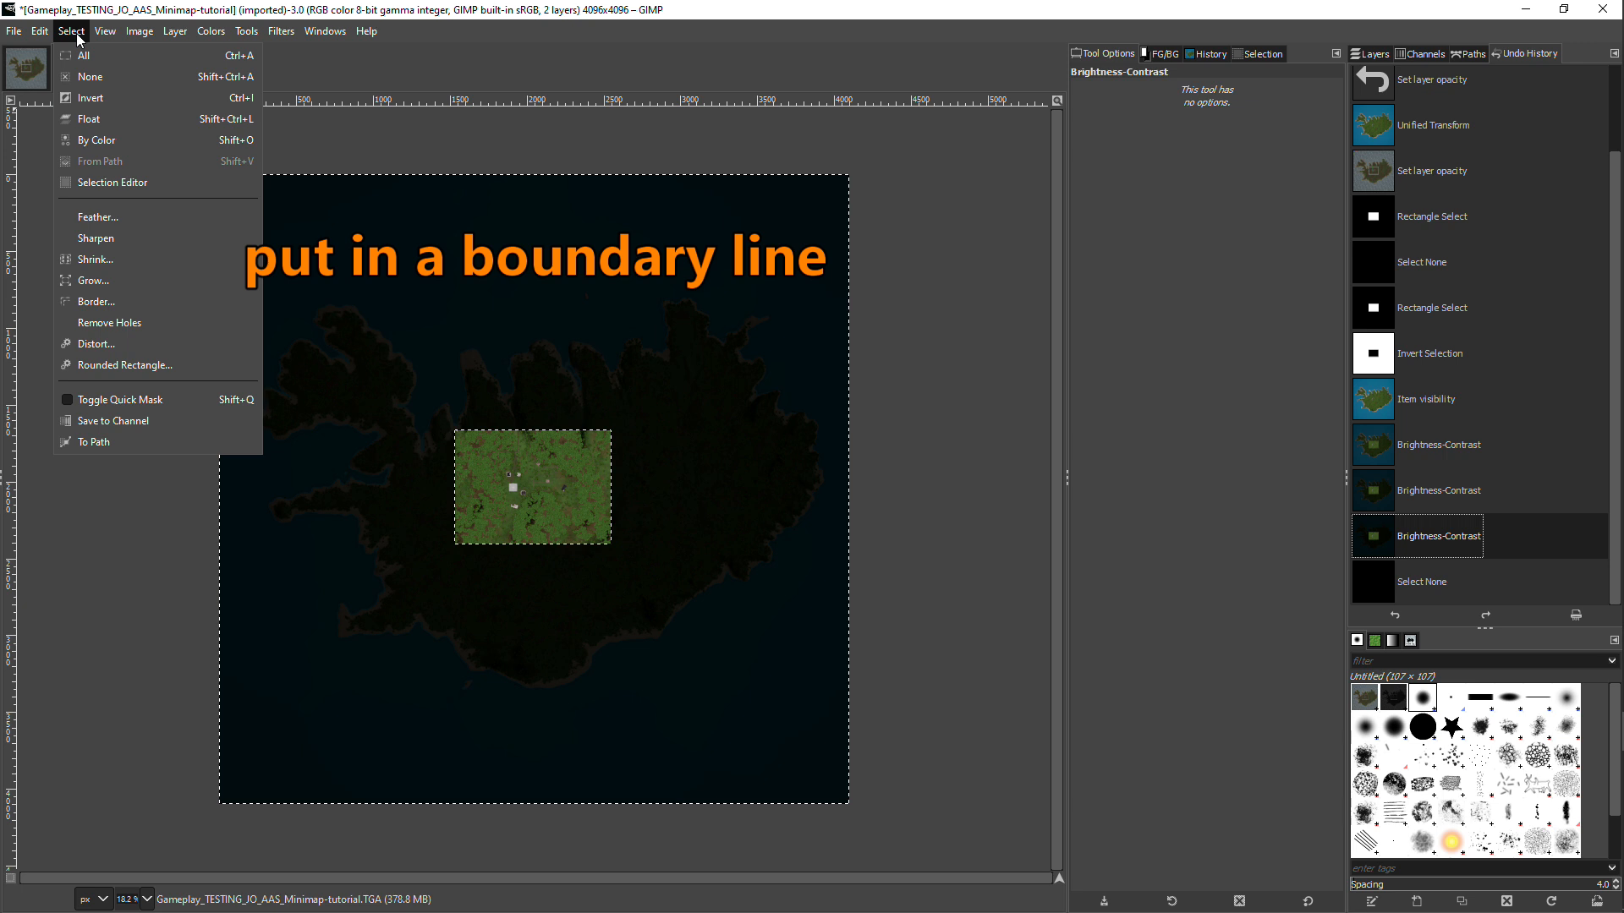
click(90, 98)
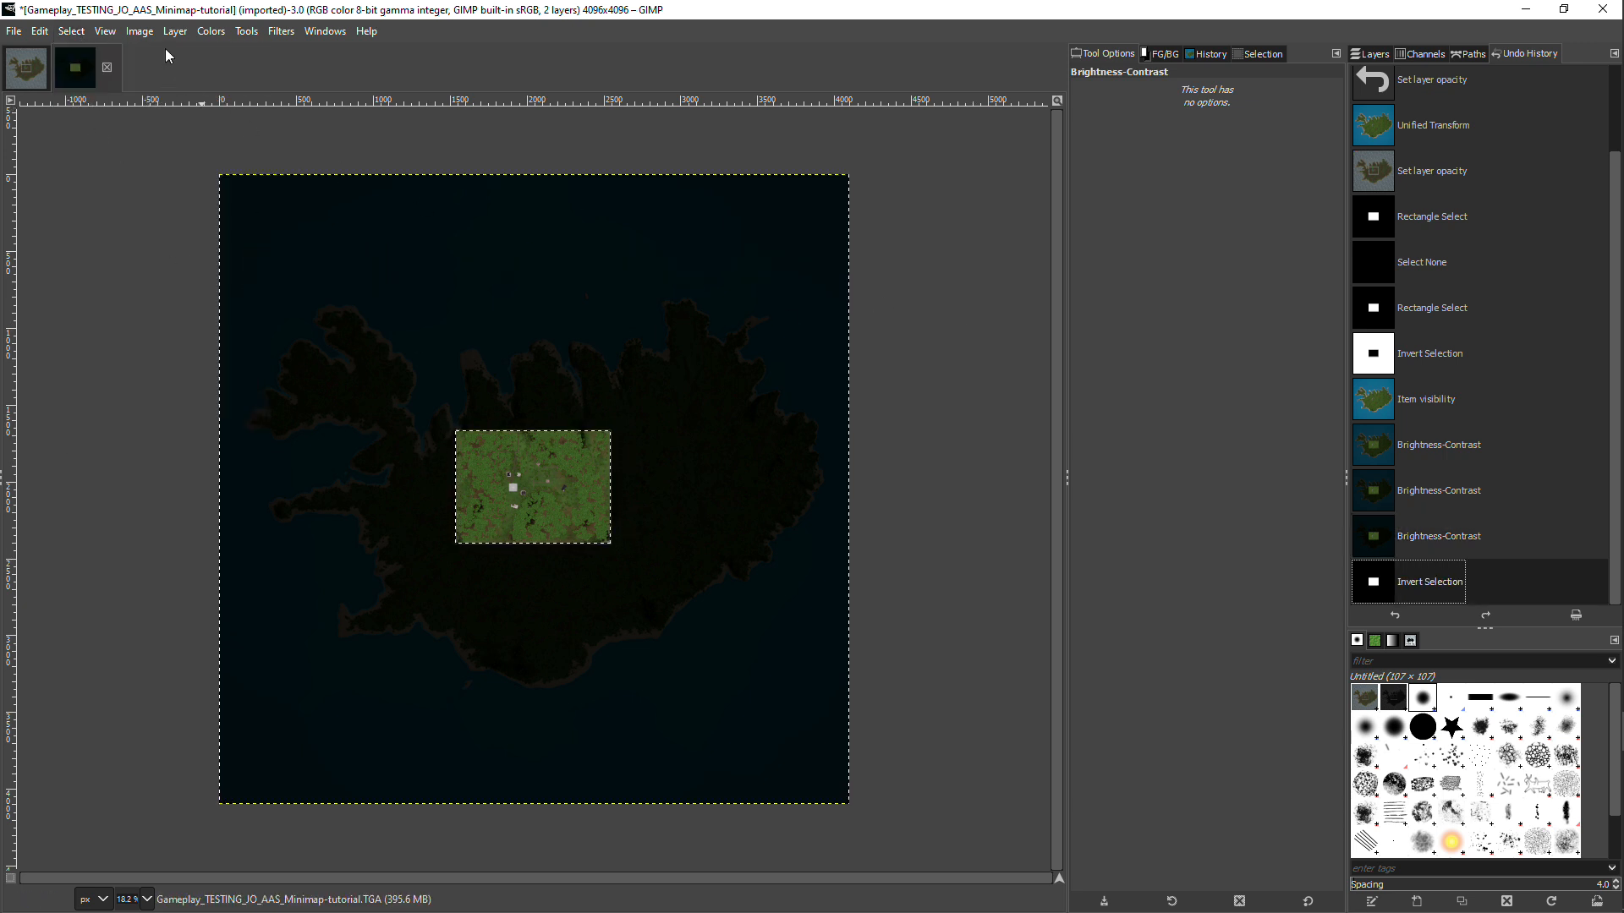
- Try to convert the playable-area selection to a path, and step the history back to the inverted selection
click(78, 34)
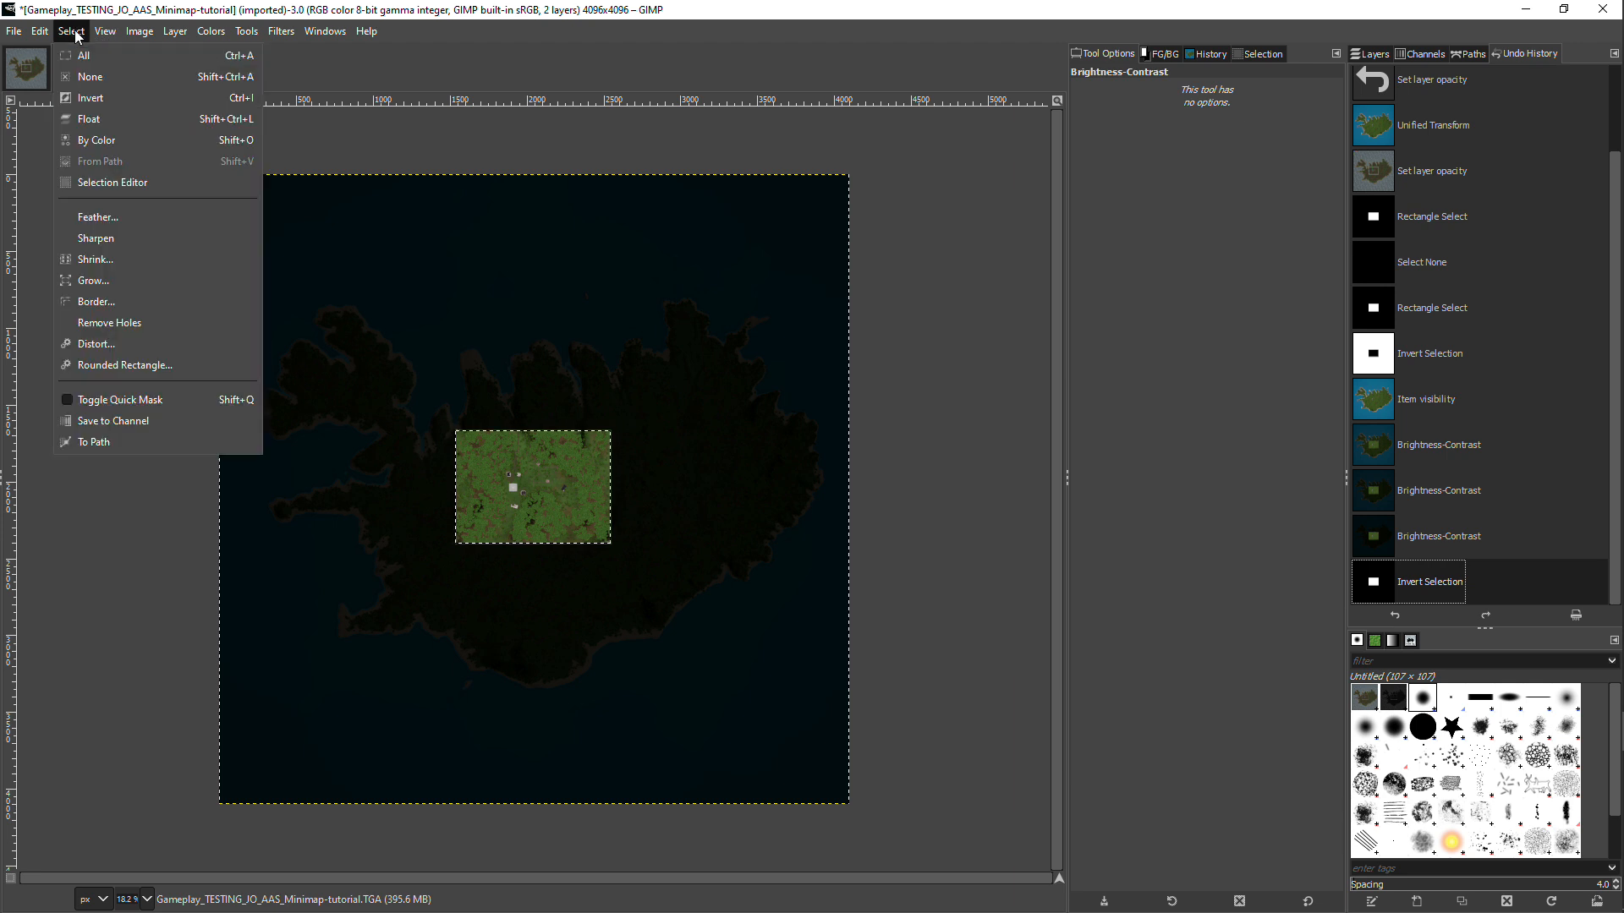
click(94, 441)
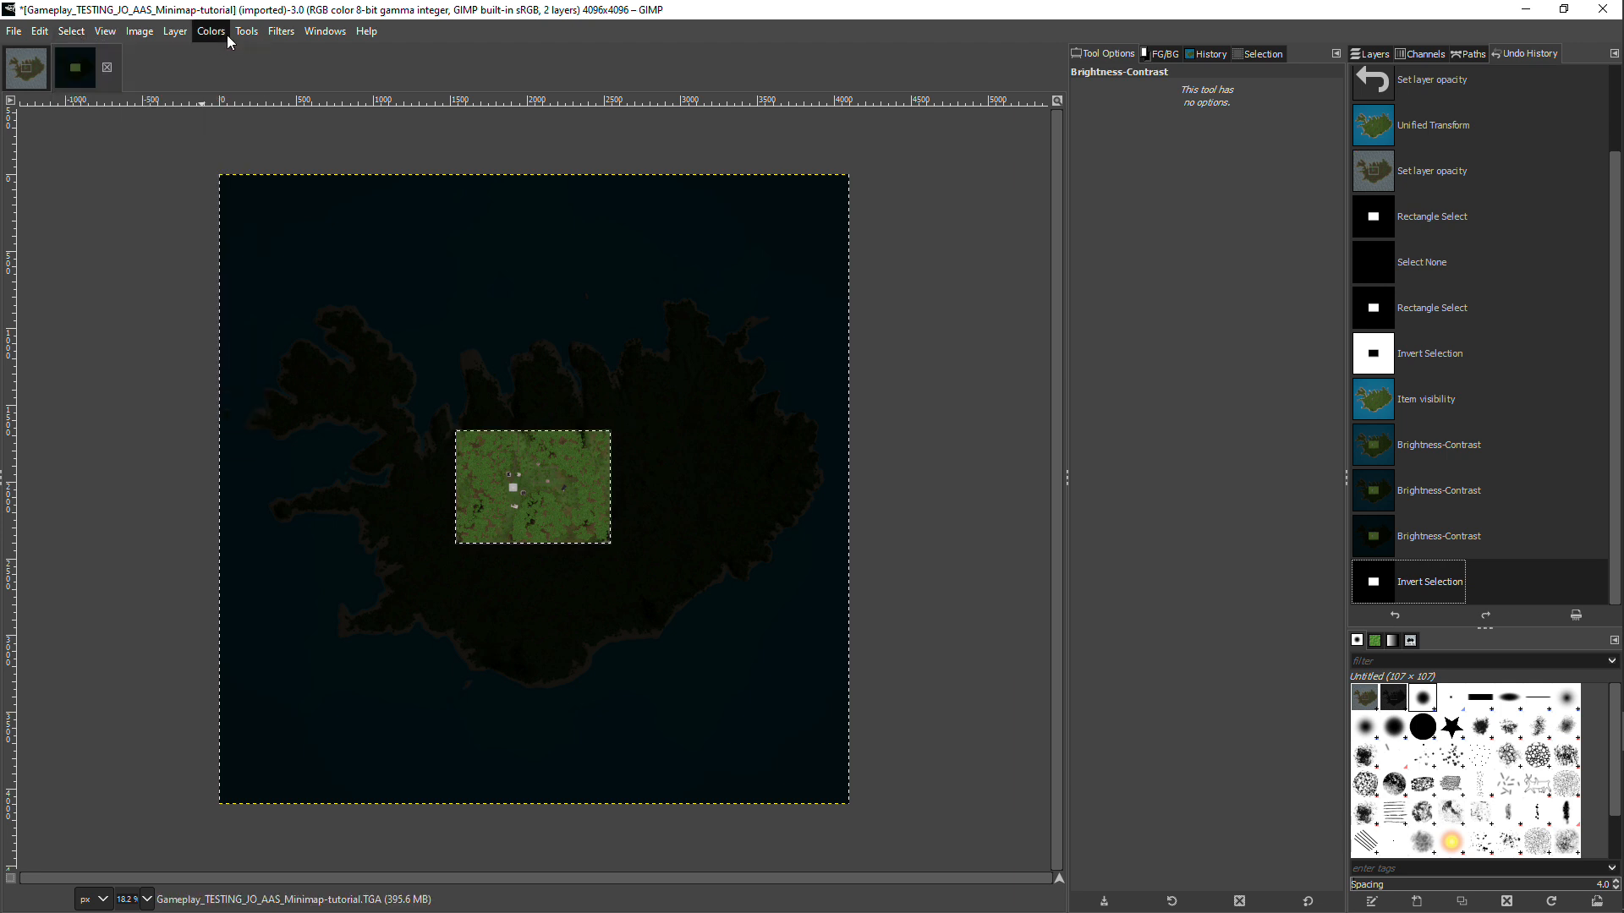
click(73, 32)
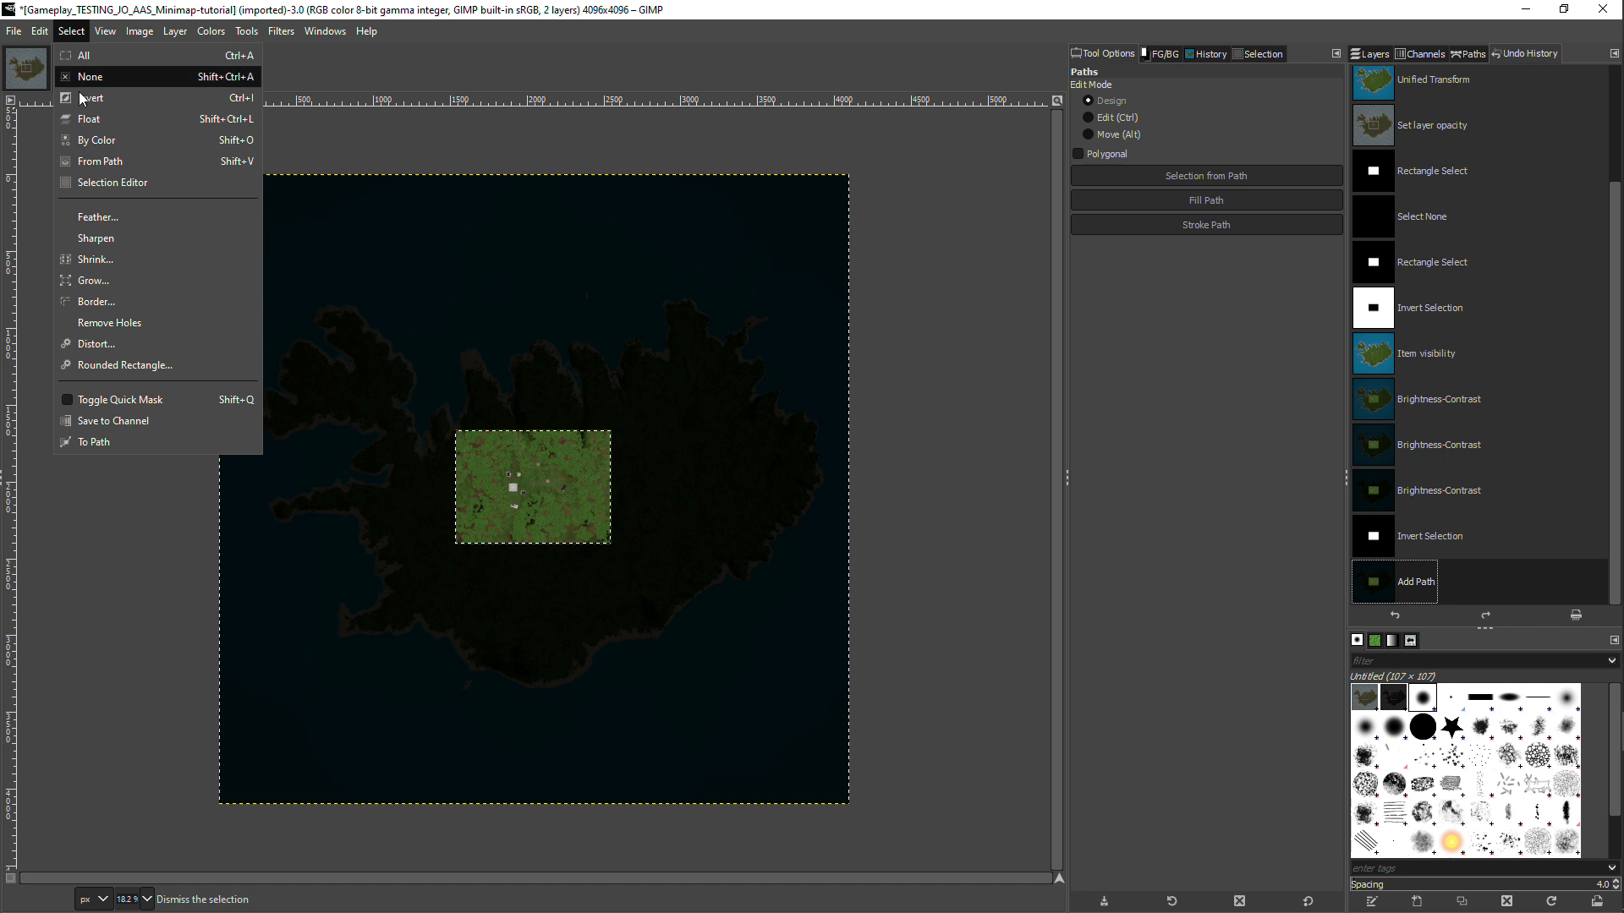
click(1418, 540)
click(1408, 540)
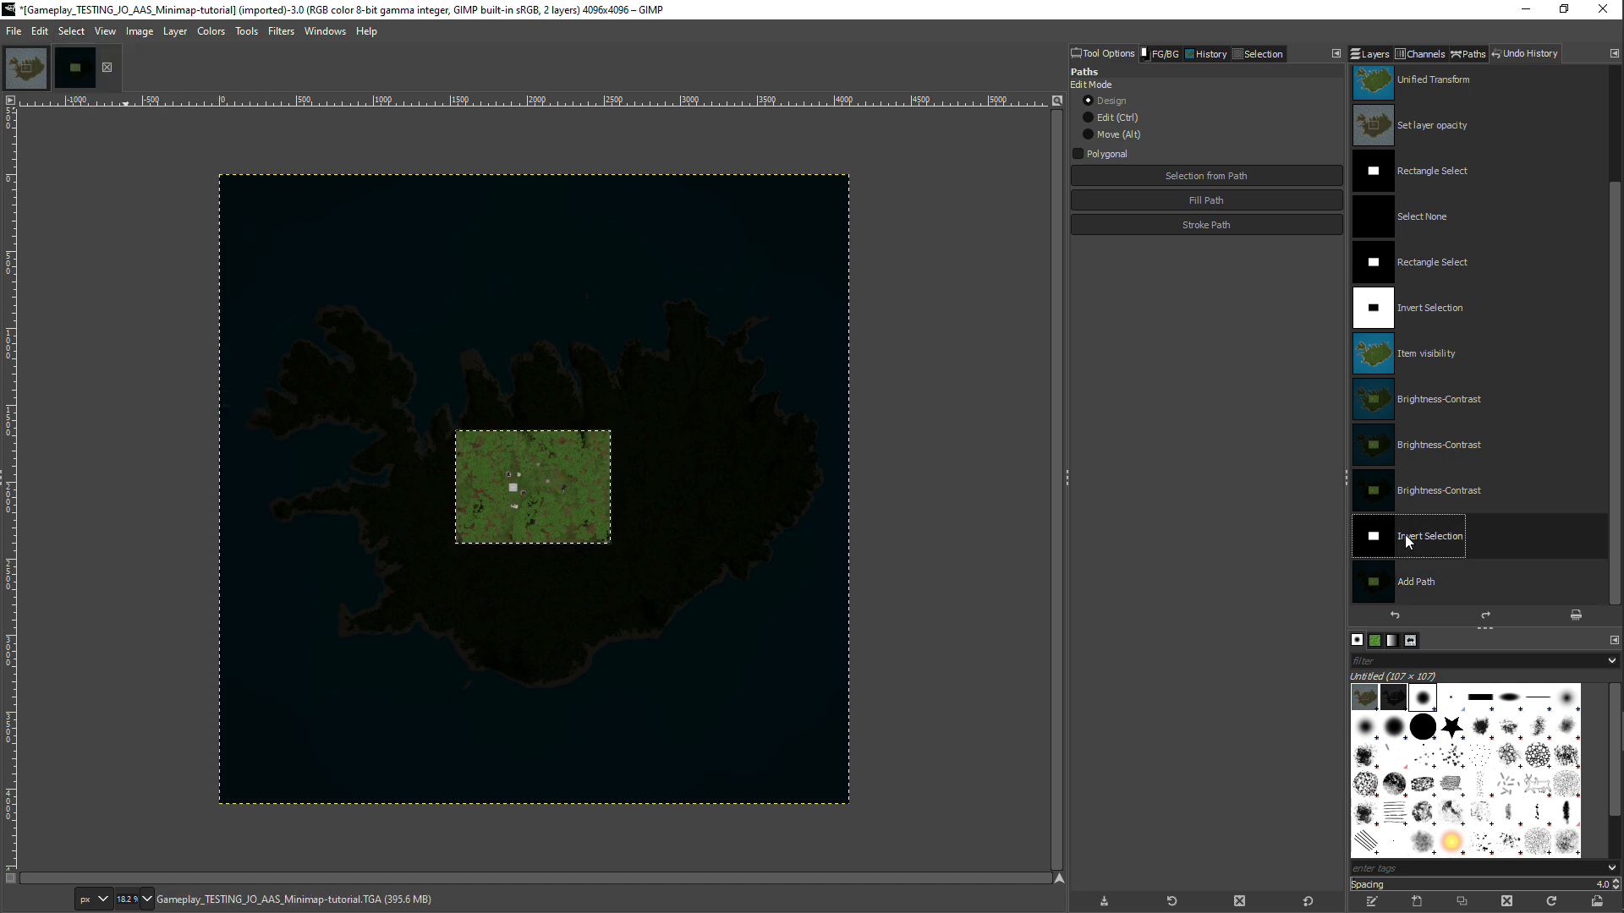
- Clear the selection and trace a closed rectangular path through the four corners of the playable area
click(71, 34)
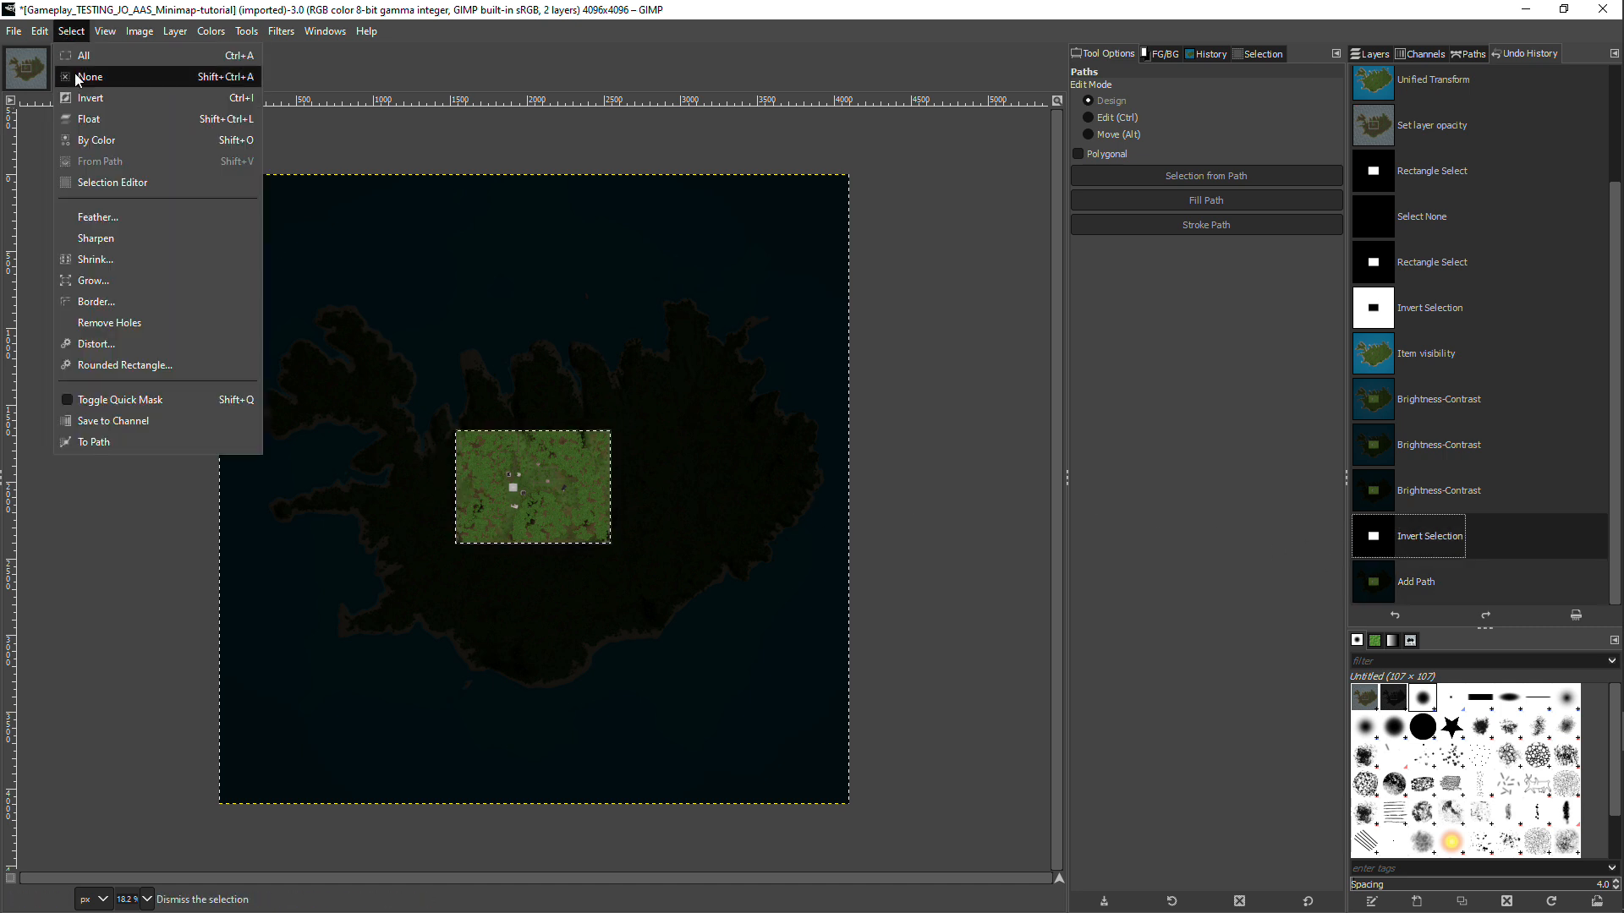
click(83, 78)
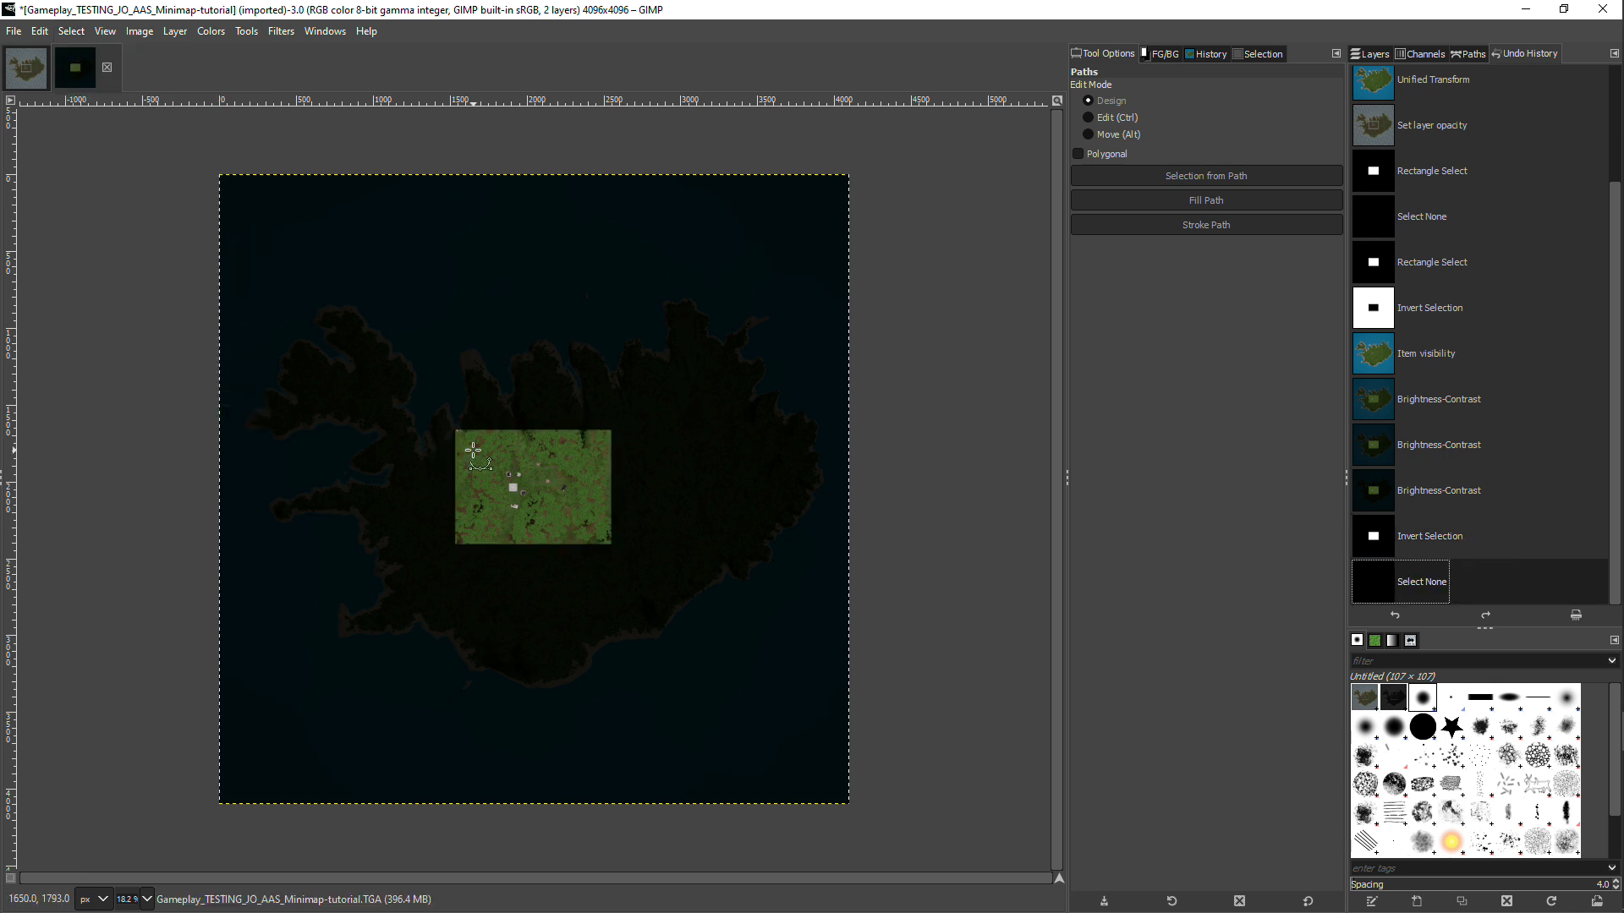
scroll(473, 450, up, 4)
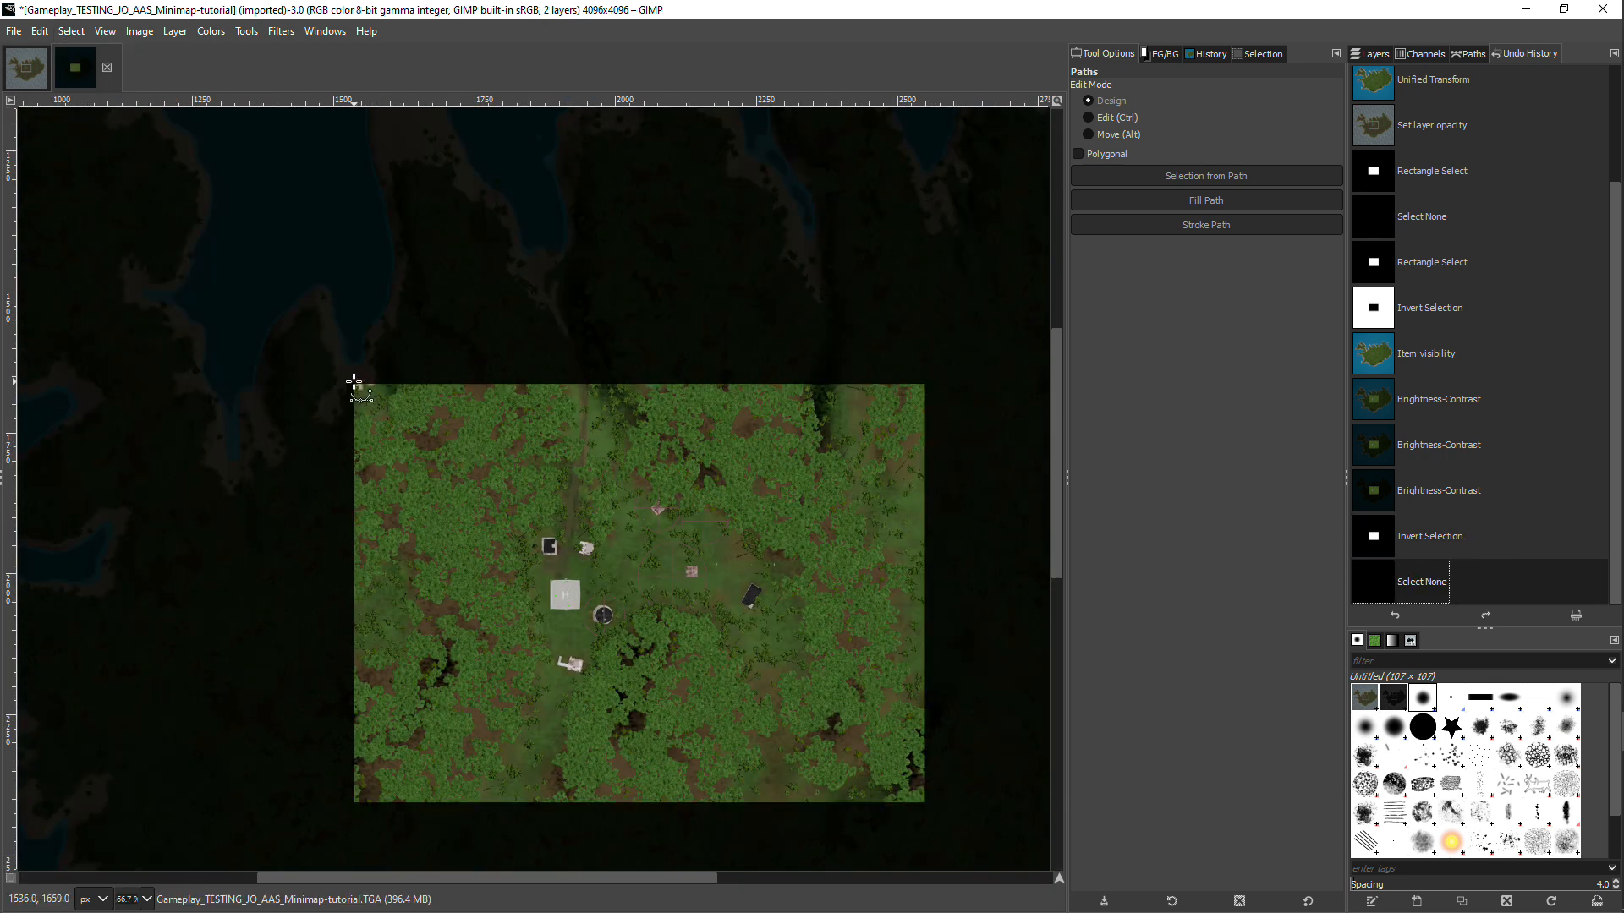
click(353, 383)
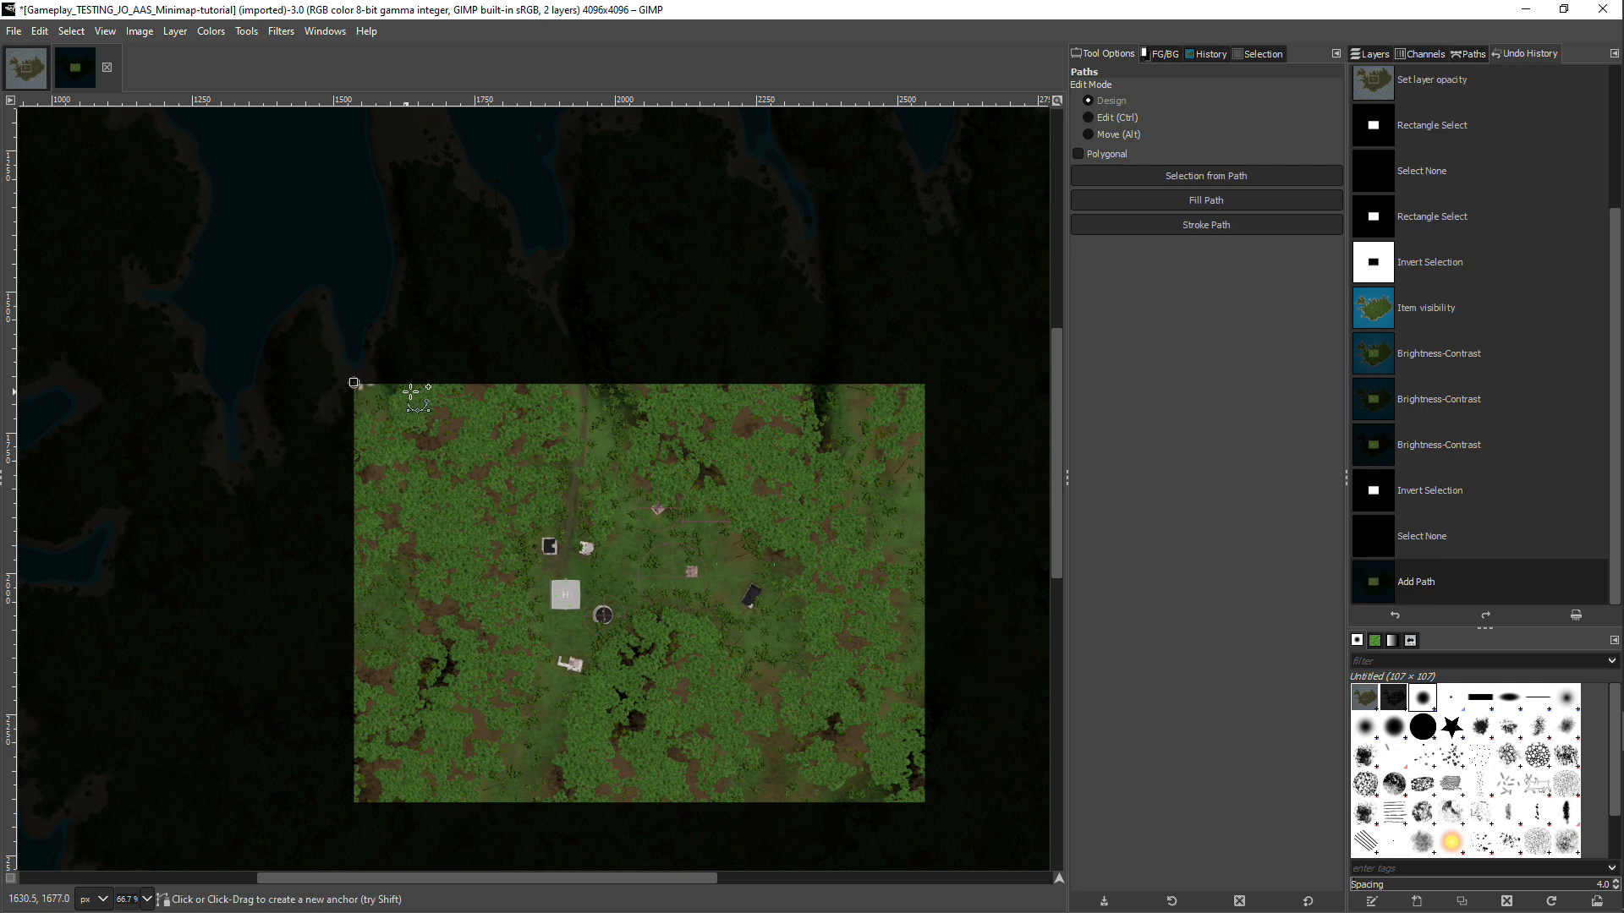
click(925, 383)
click(924, 802)
click(354, 802)
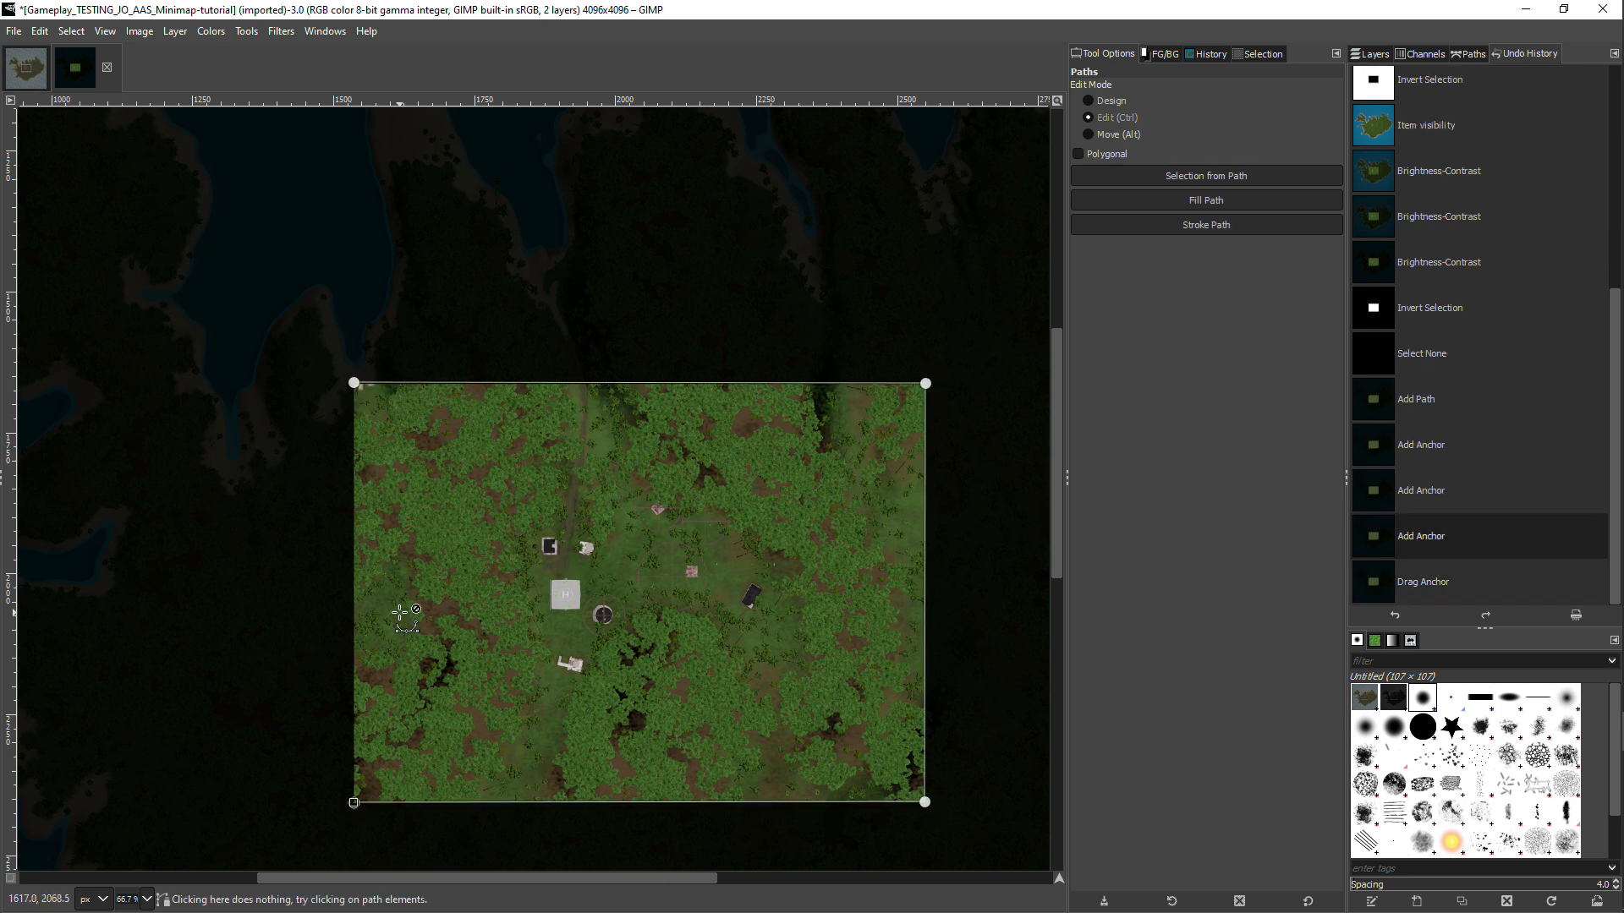
ctrl+click(354, 383)
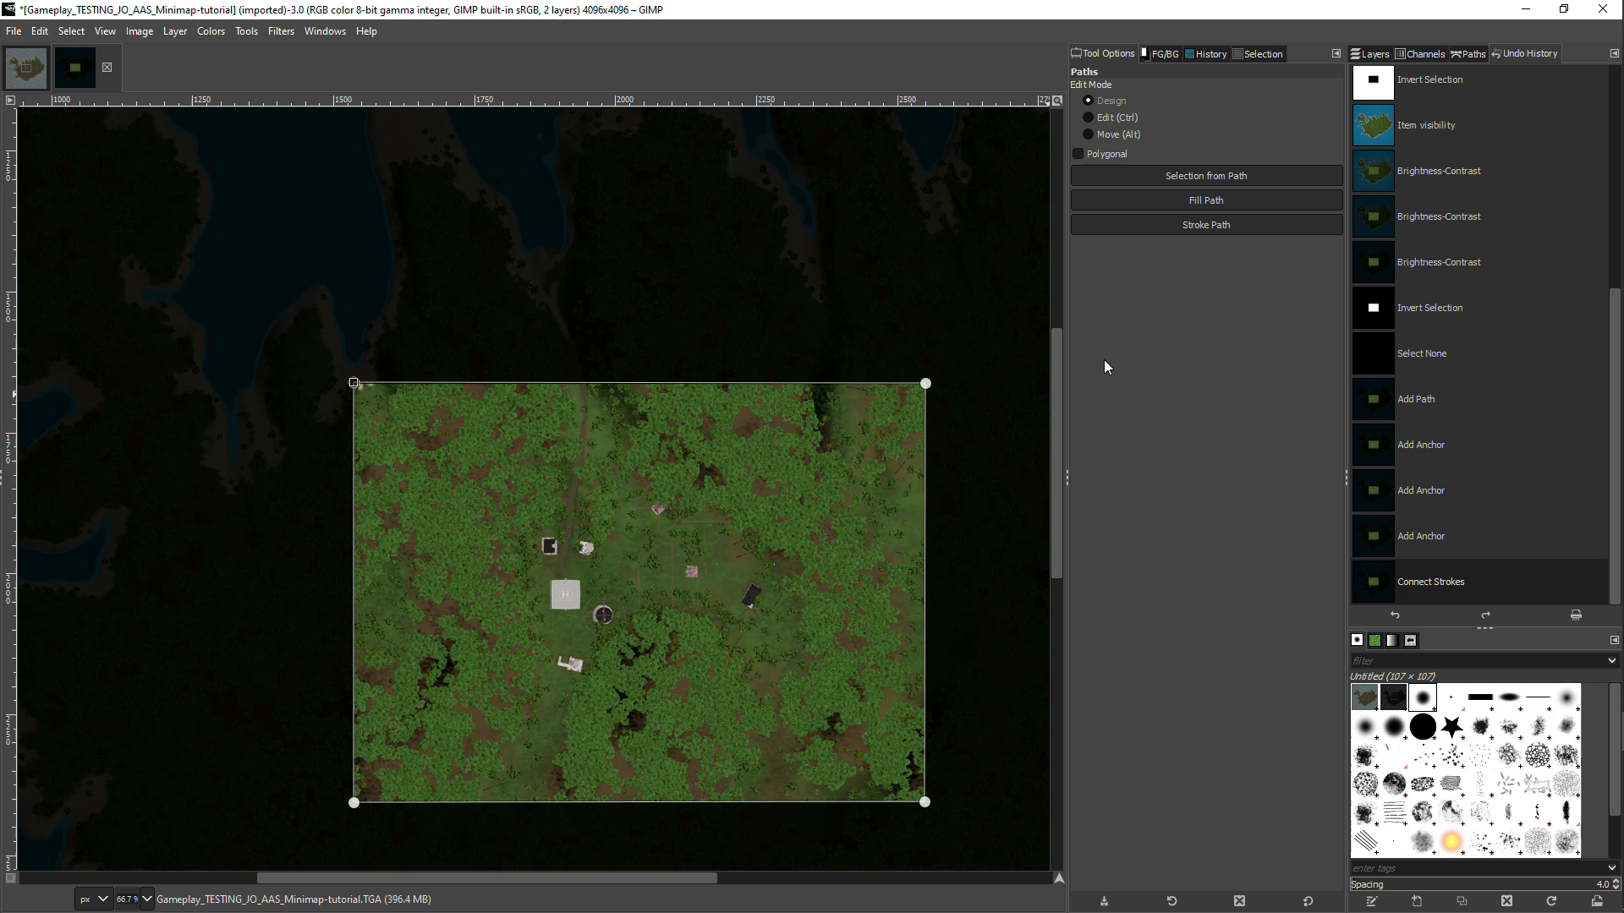
- Stroke the rectangular path with a 6 px solid line in red dd3e3a
click(1209, 225)
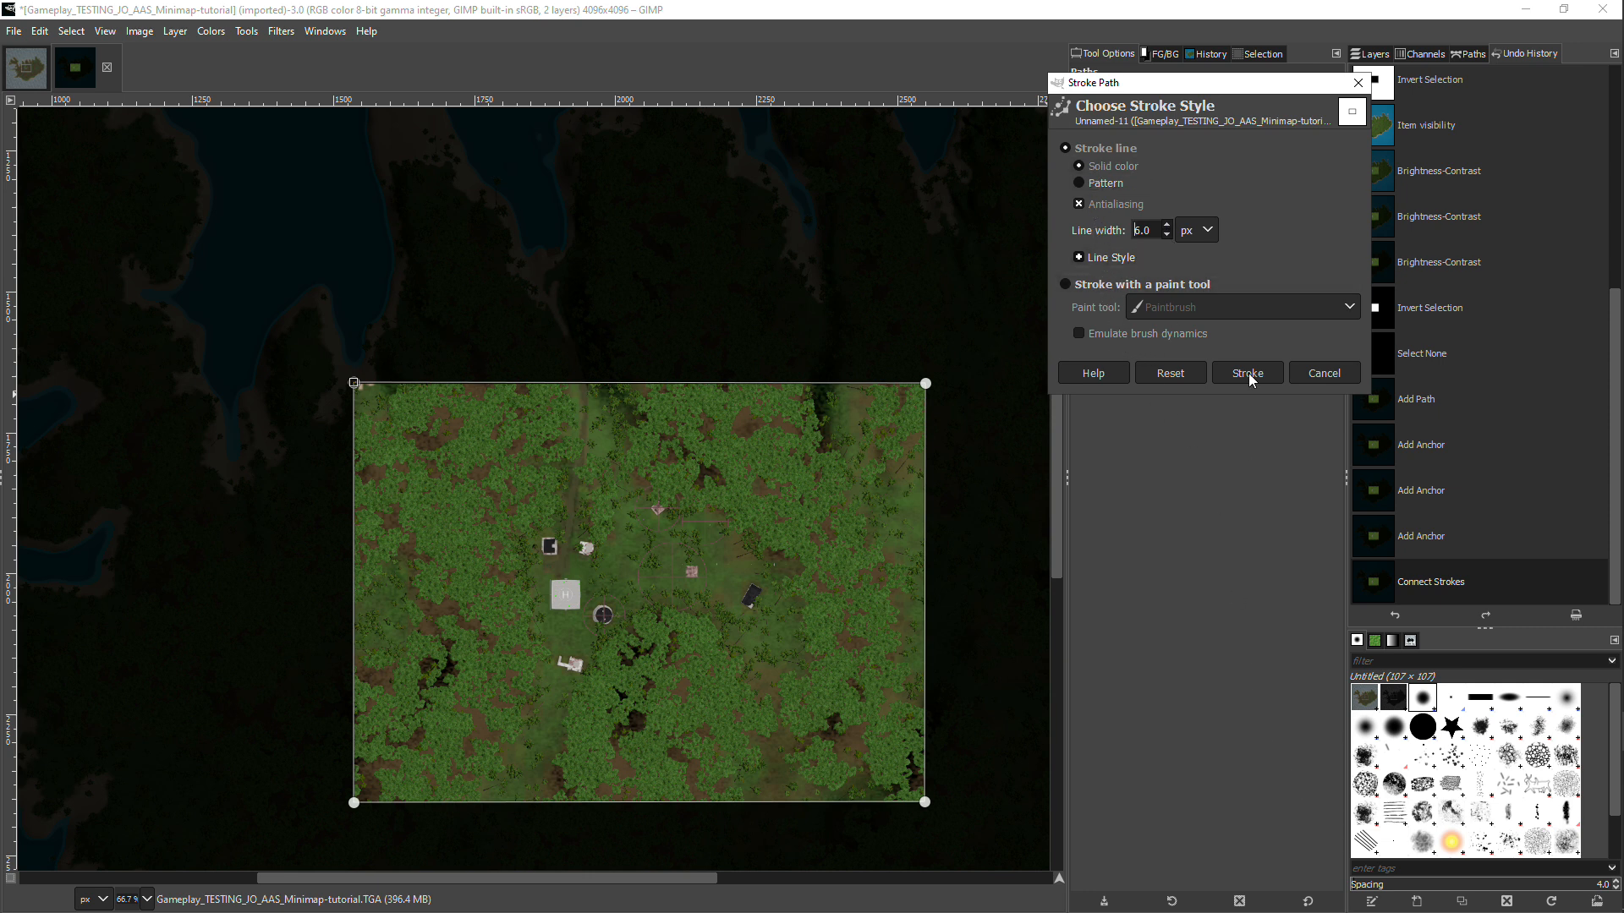
drag(1187, 82, 725, 51)
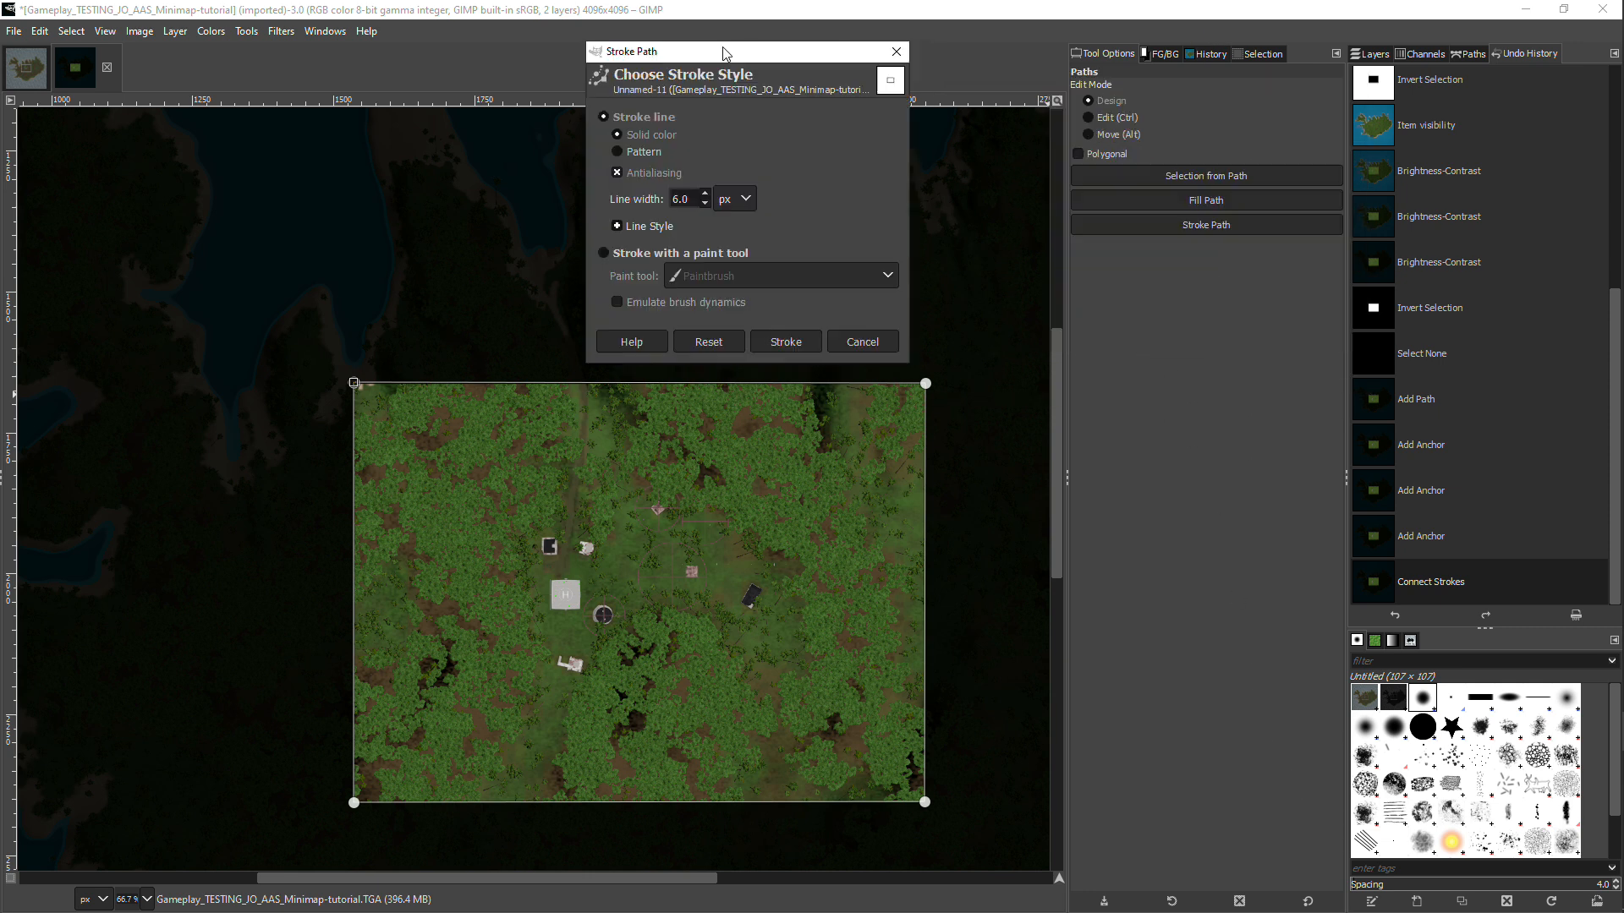
click(1164, 54)
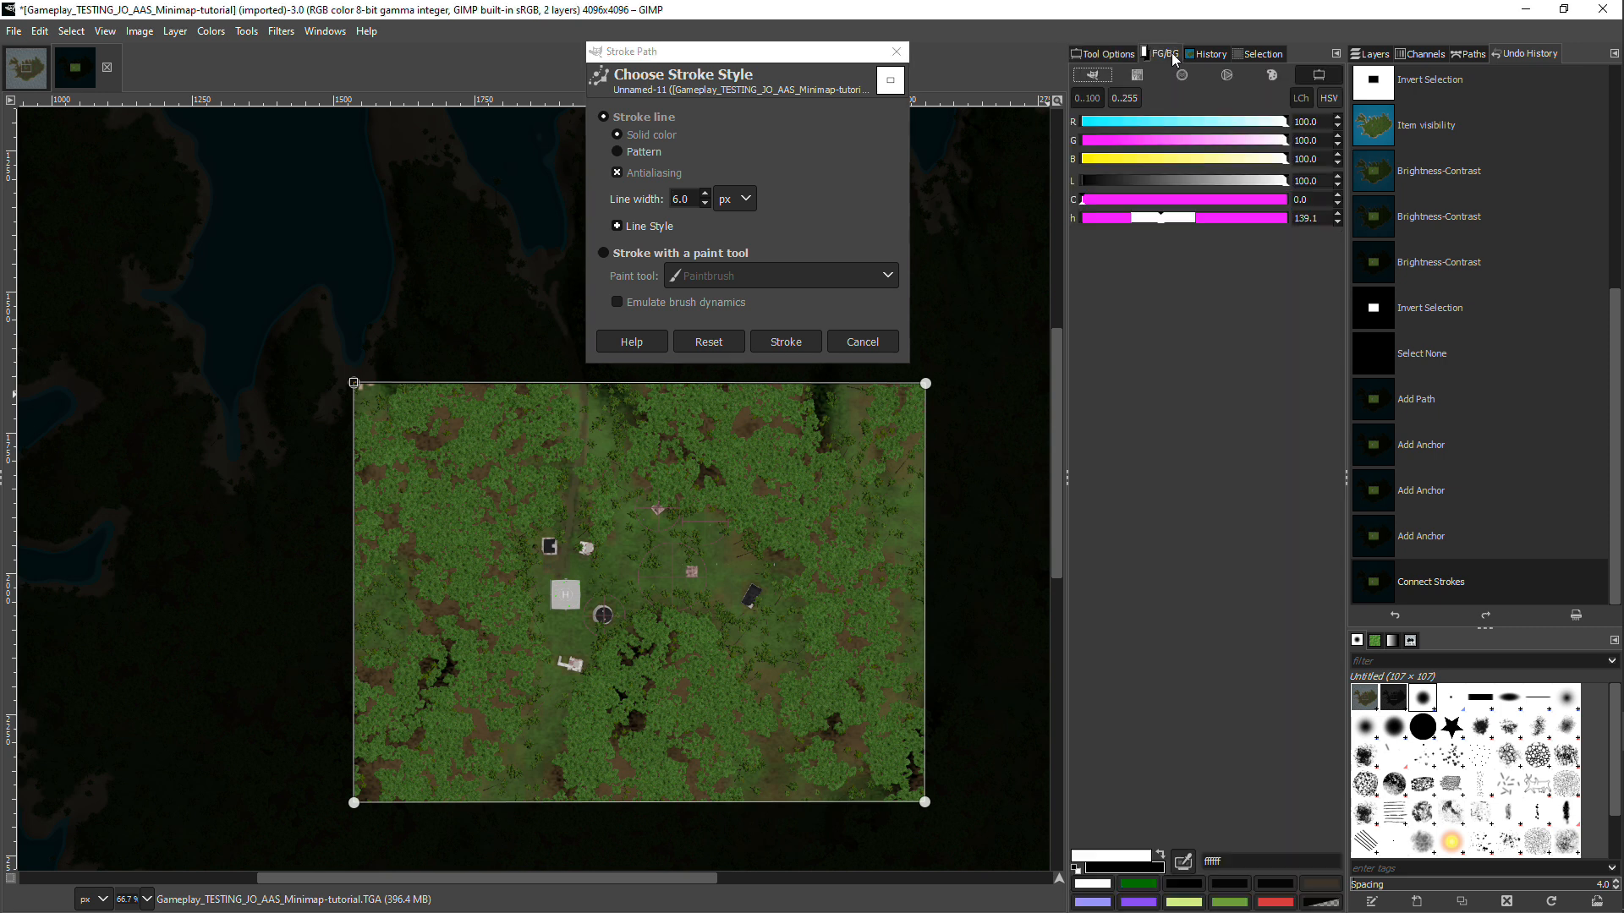
click(1274, 902)
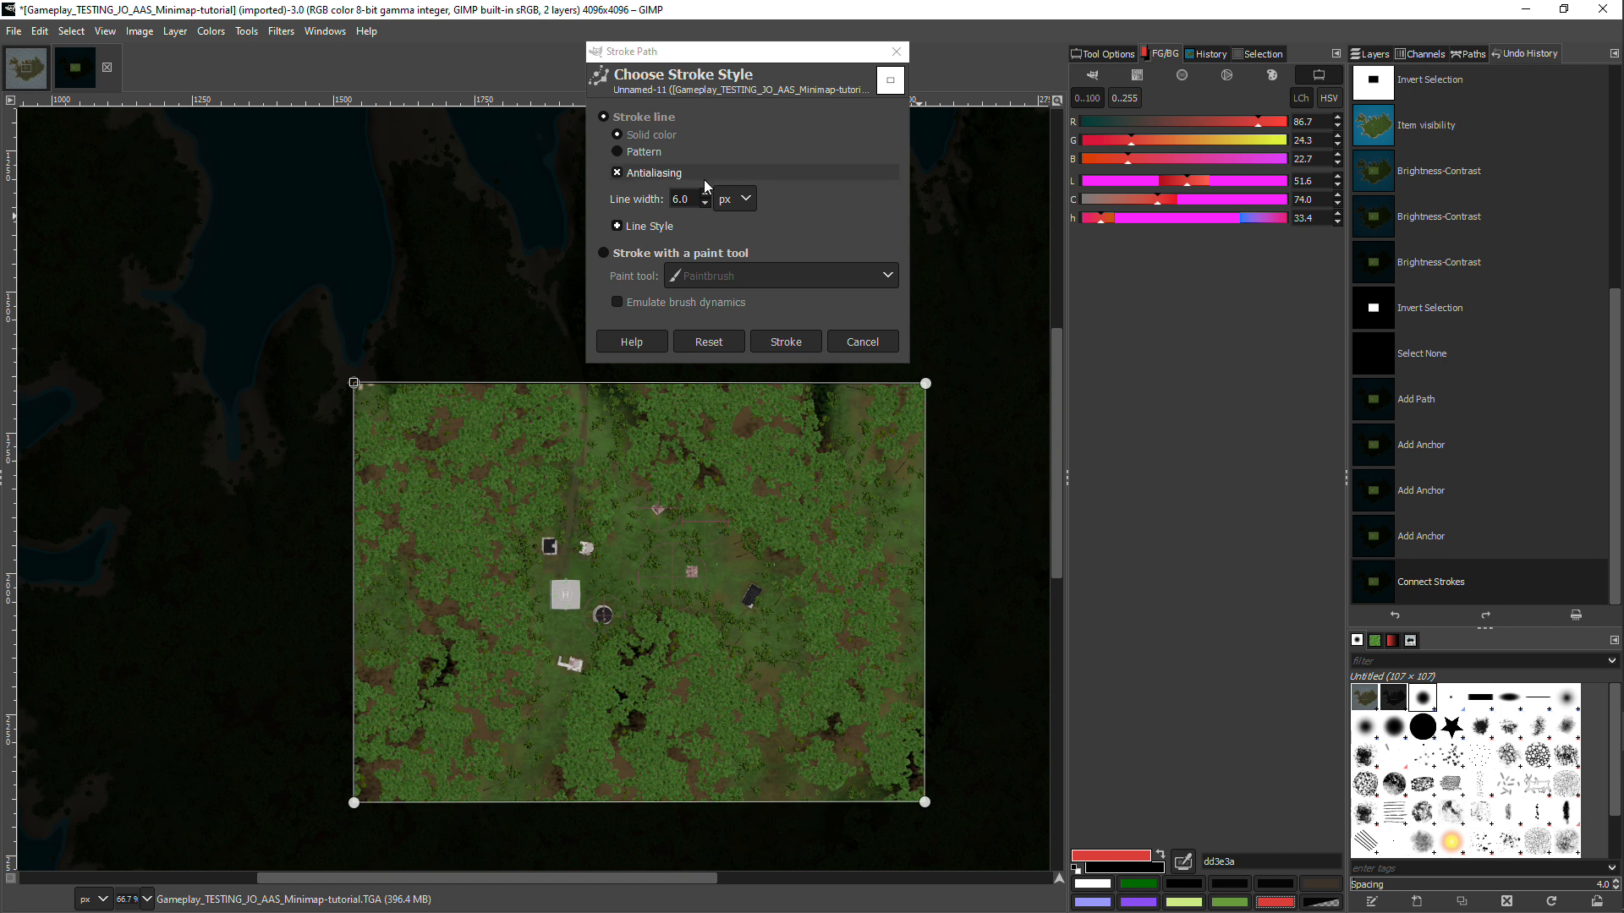
click(787, 342)
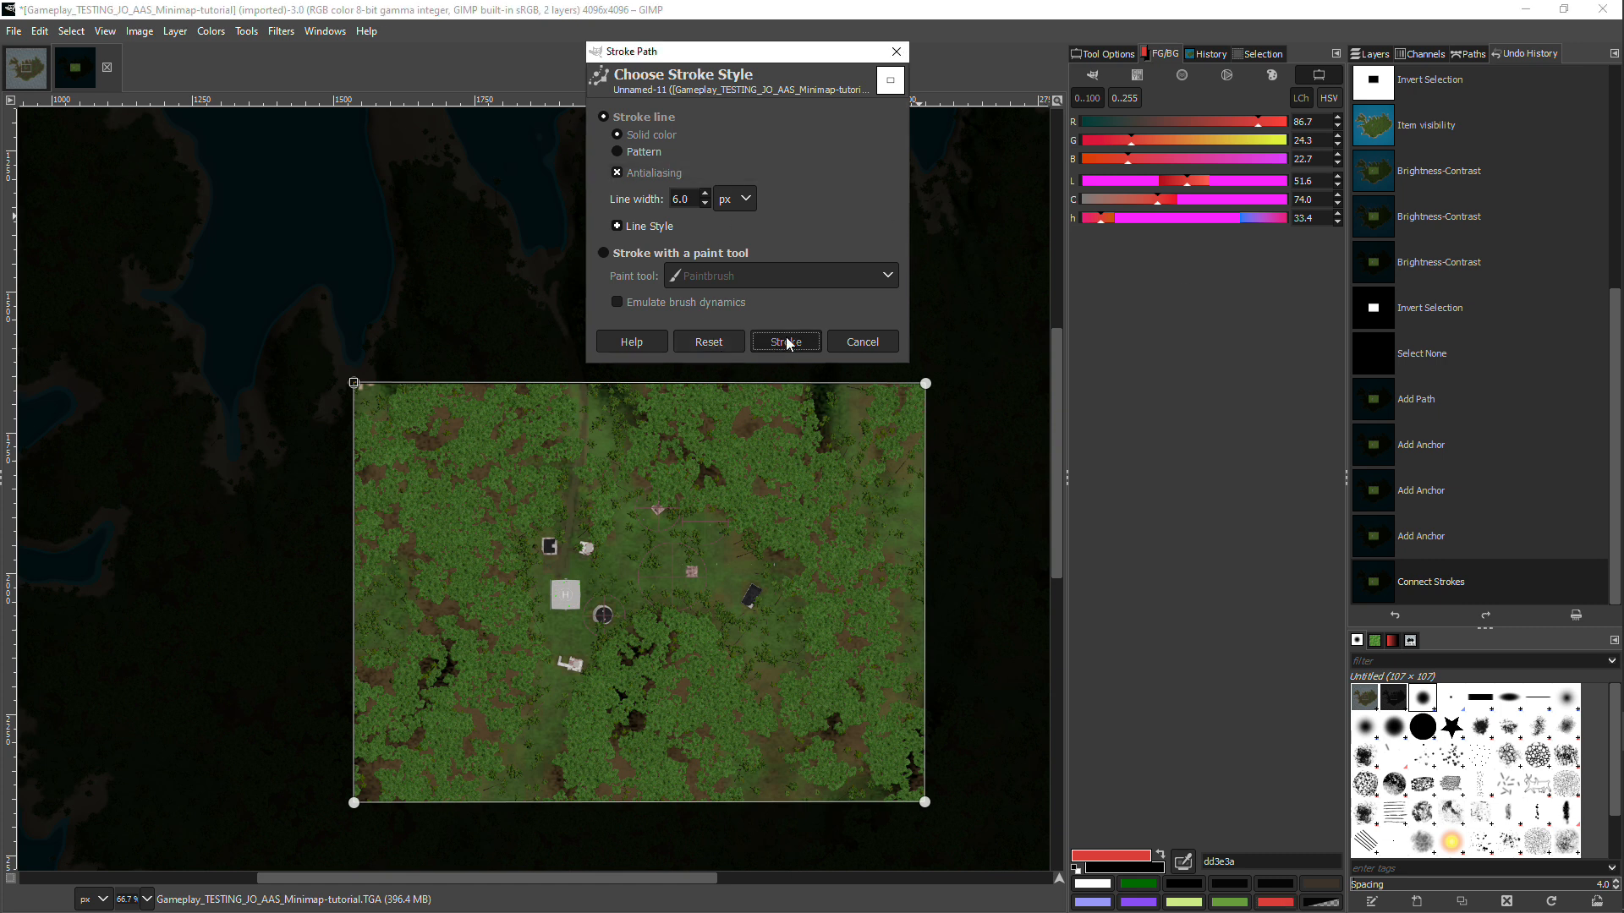
click(786, 343)
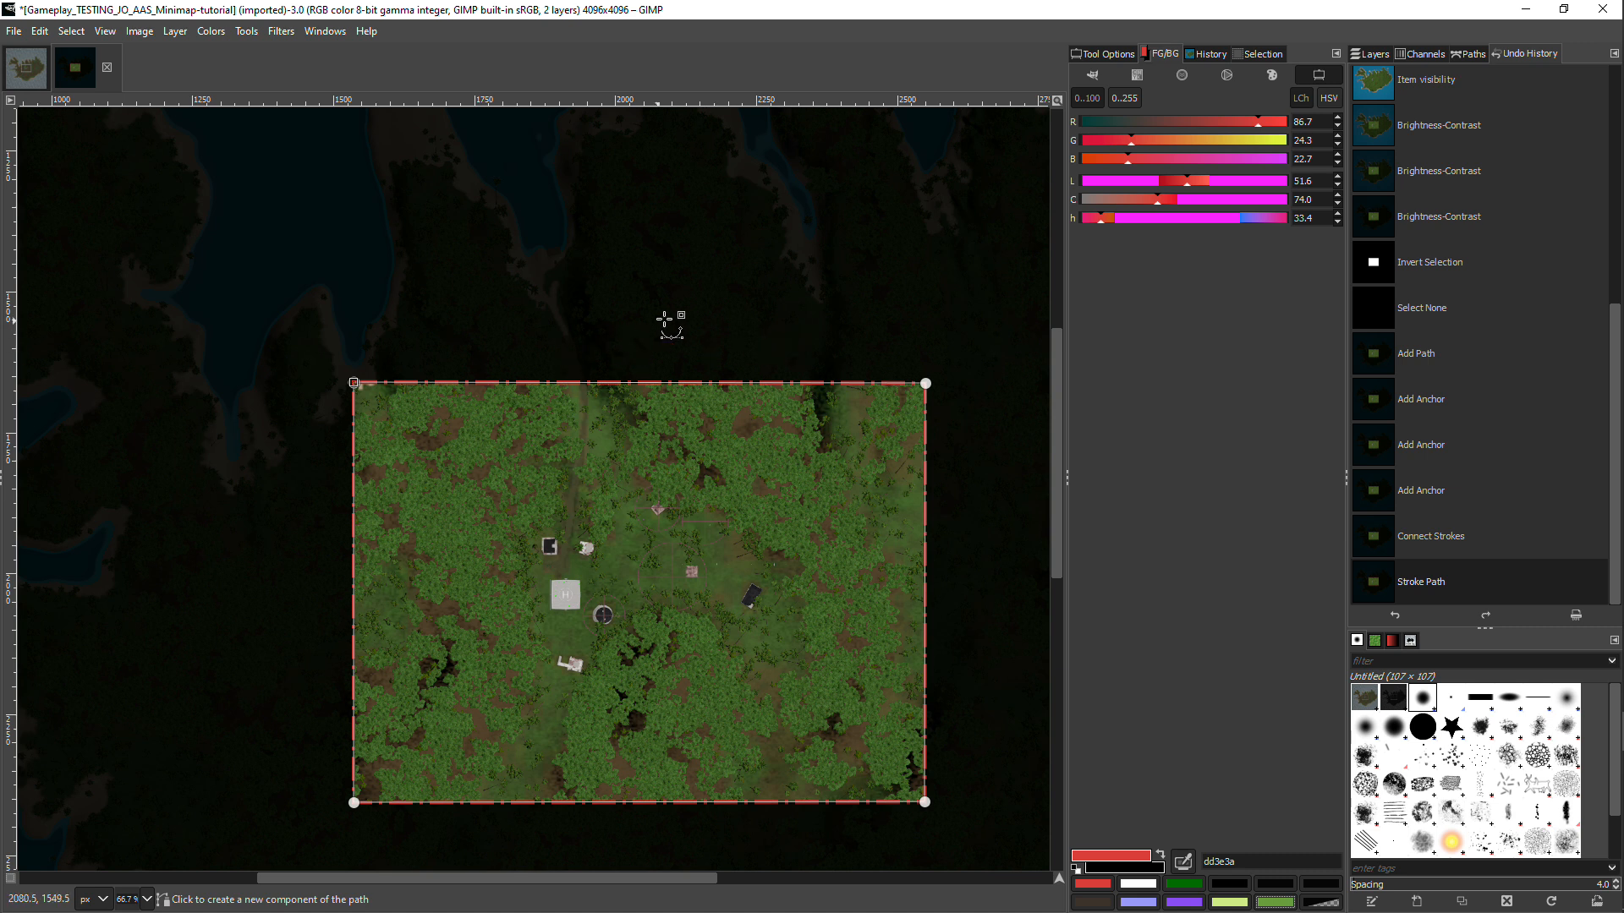
- Switch to Rectangle Select to hide the path, and inspect the stroked boundary line on the whole minimap
click(1116, 56)
click(282, 31)
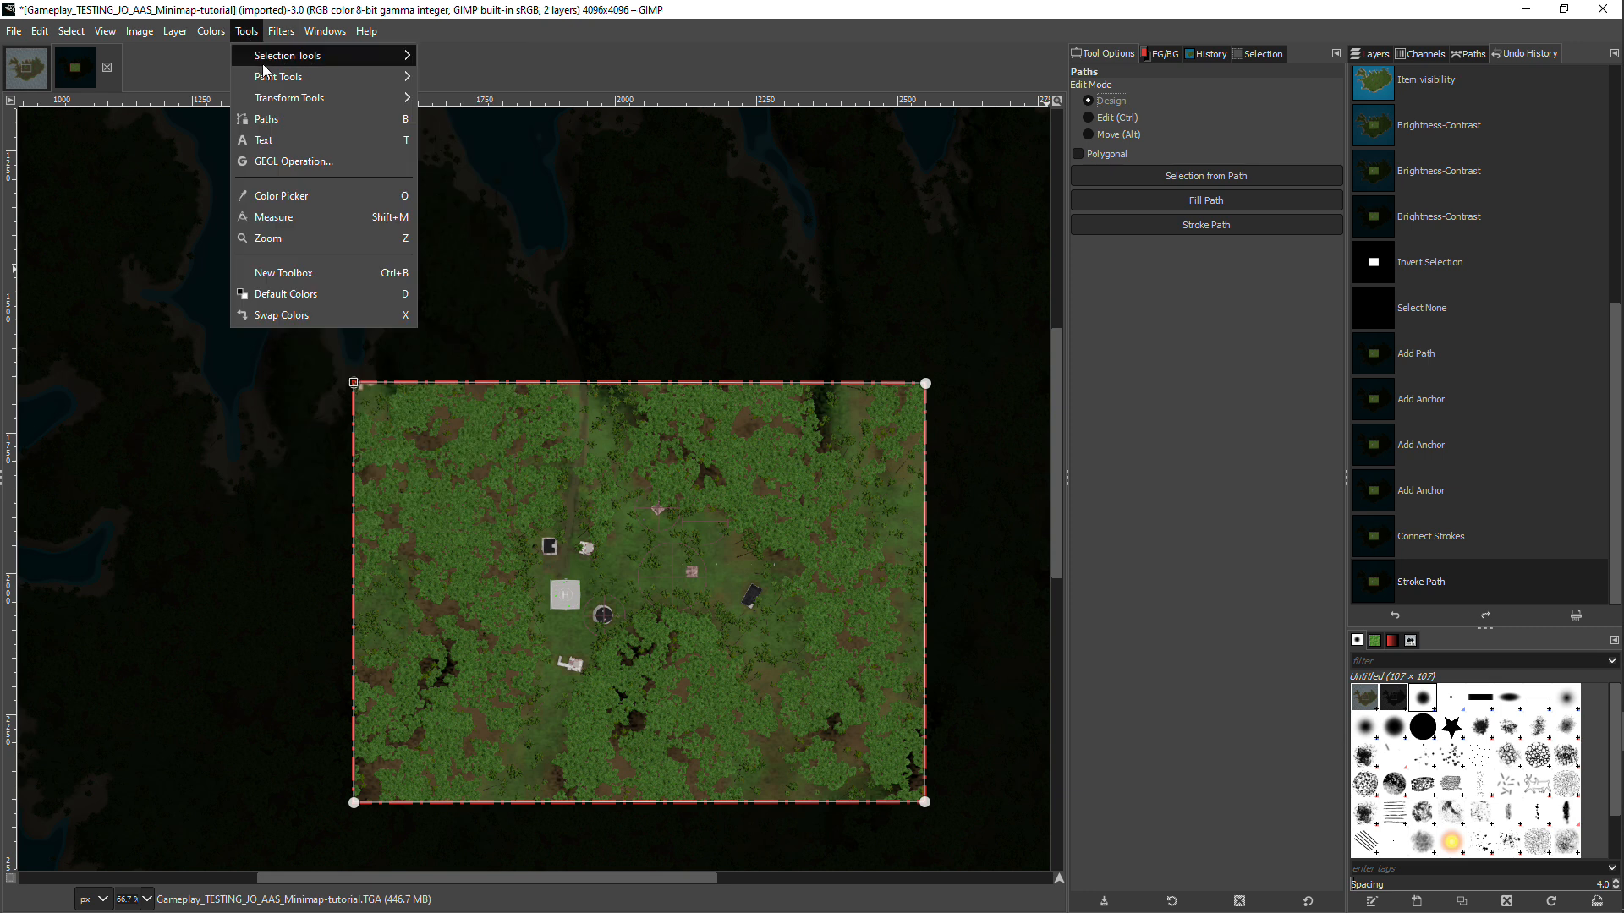
mouse_move(287, 56)
click(454, 59)
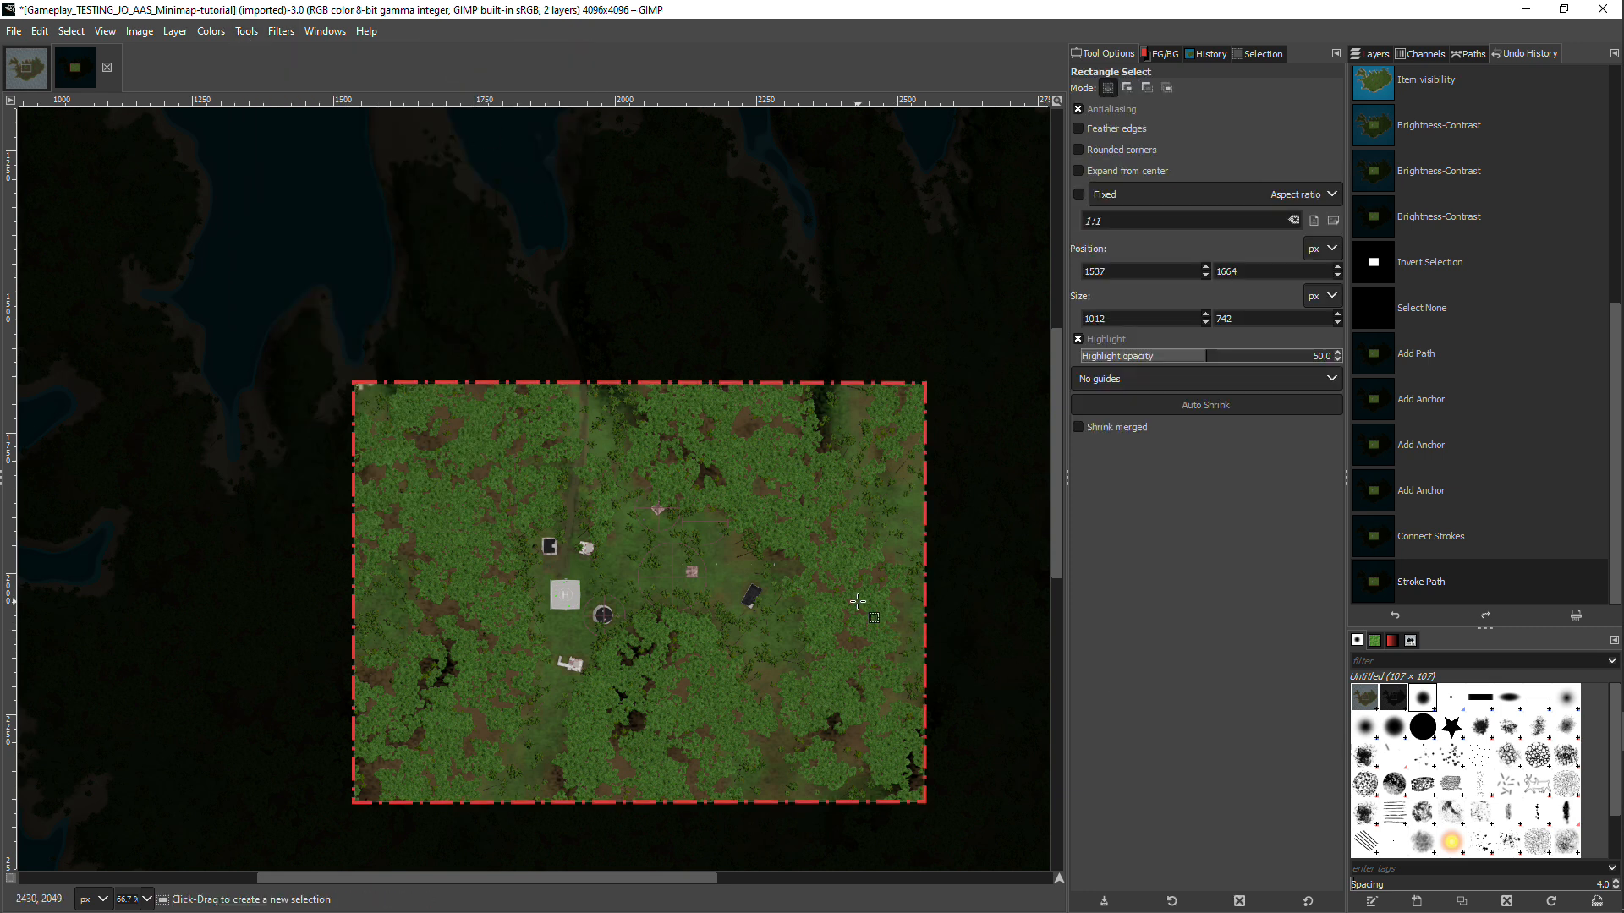
scroll(857, 602, down, 3)
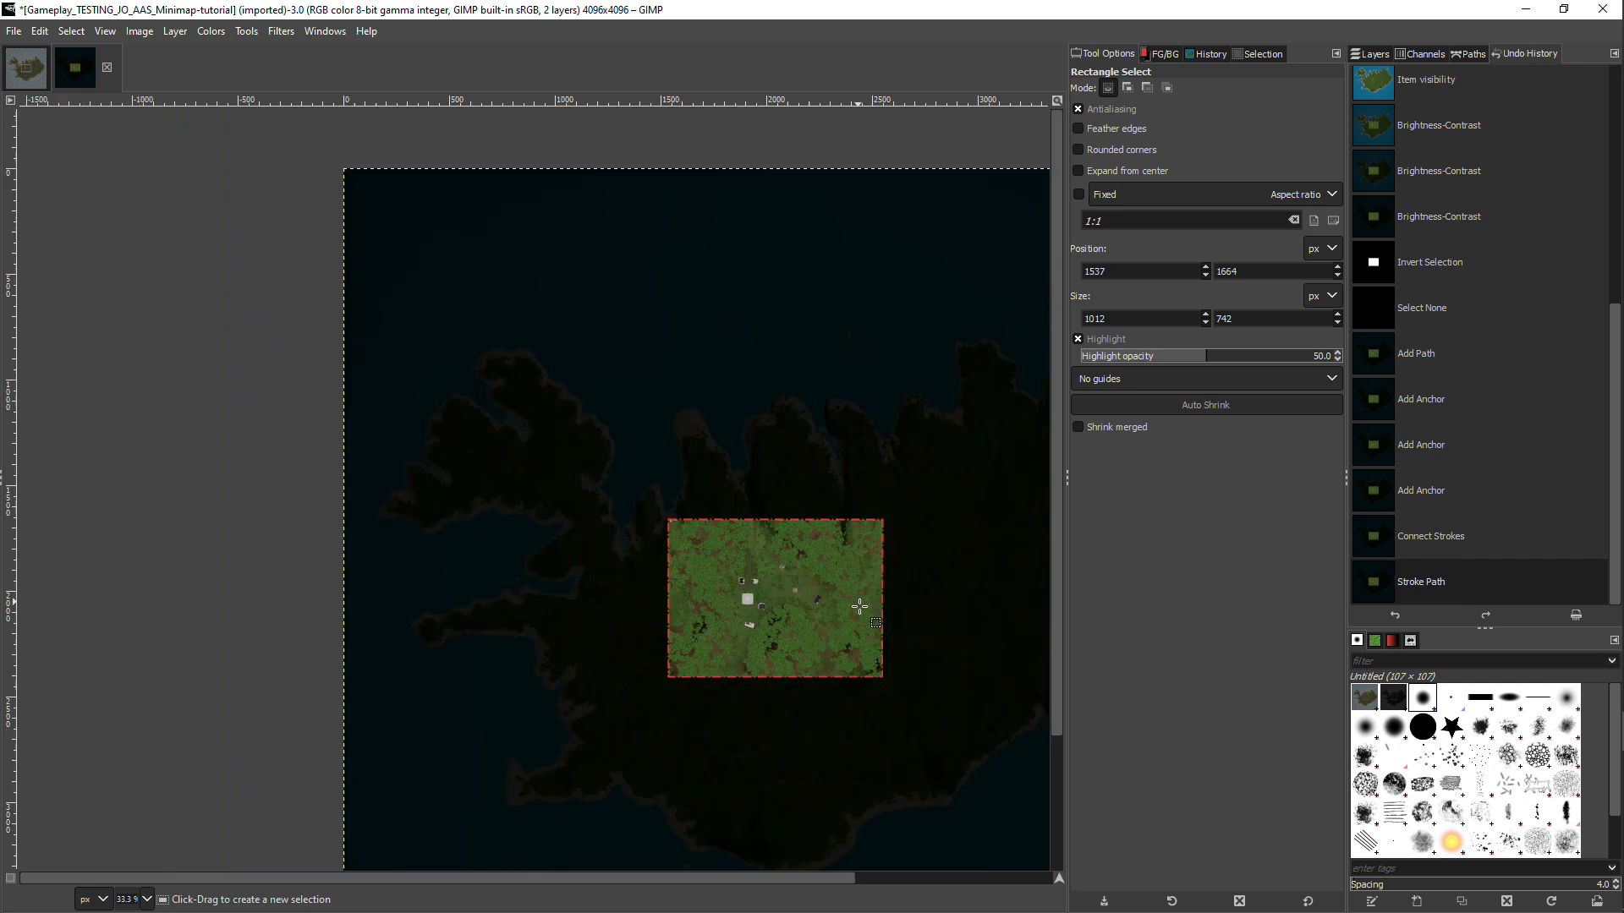
scroll(655, 615, down, 1)
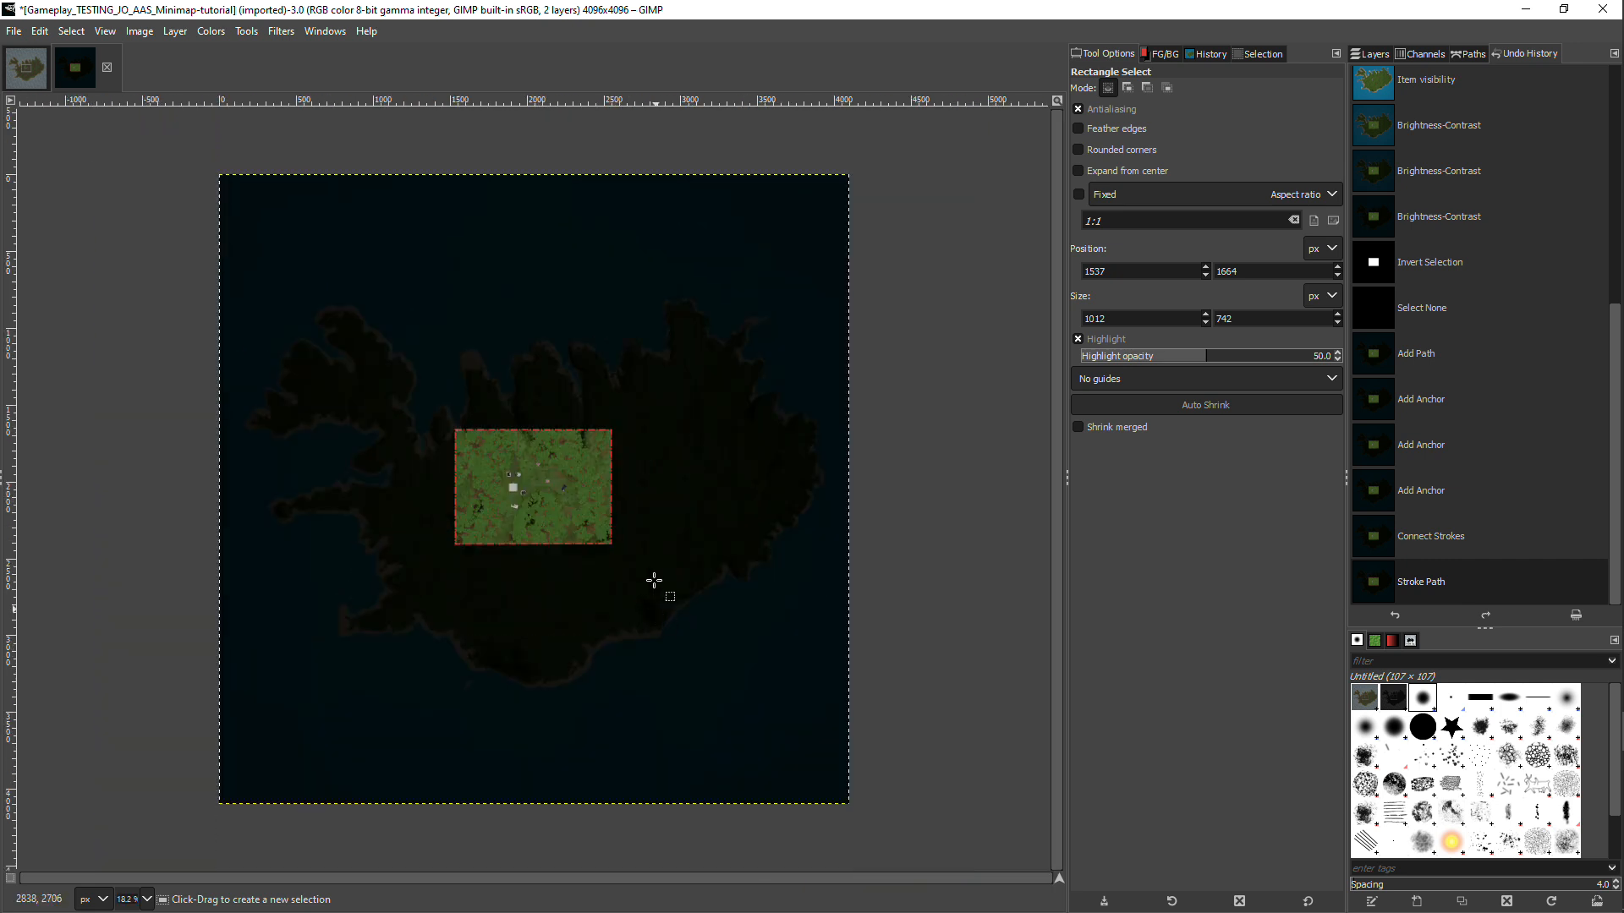
- Delete the hidden Pasted Layer and overwrite Gameplay_TESTING_JO_AAS_Minimap-tutorial.TGA with the edited minimap
click(1371, 54)
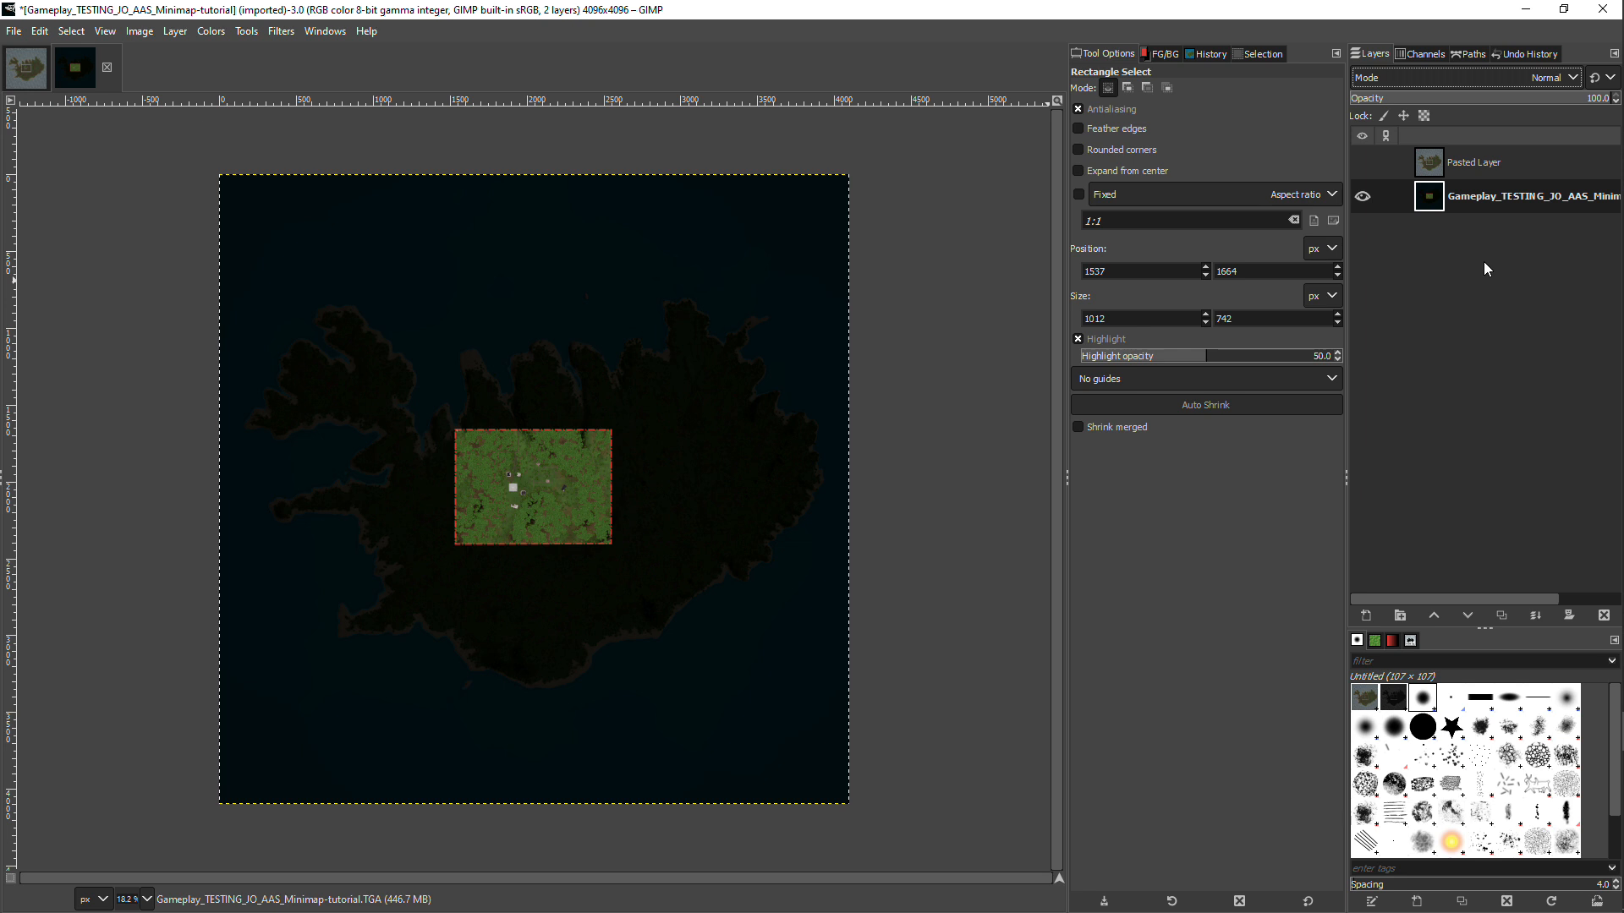
click(1472, 163)
right_click(1472, 165)
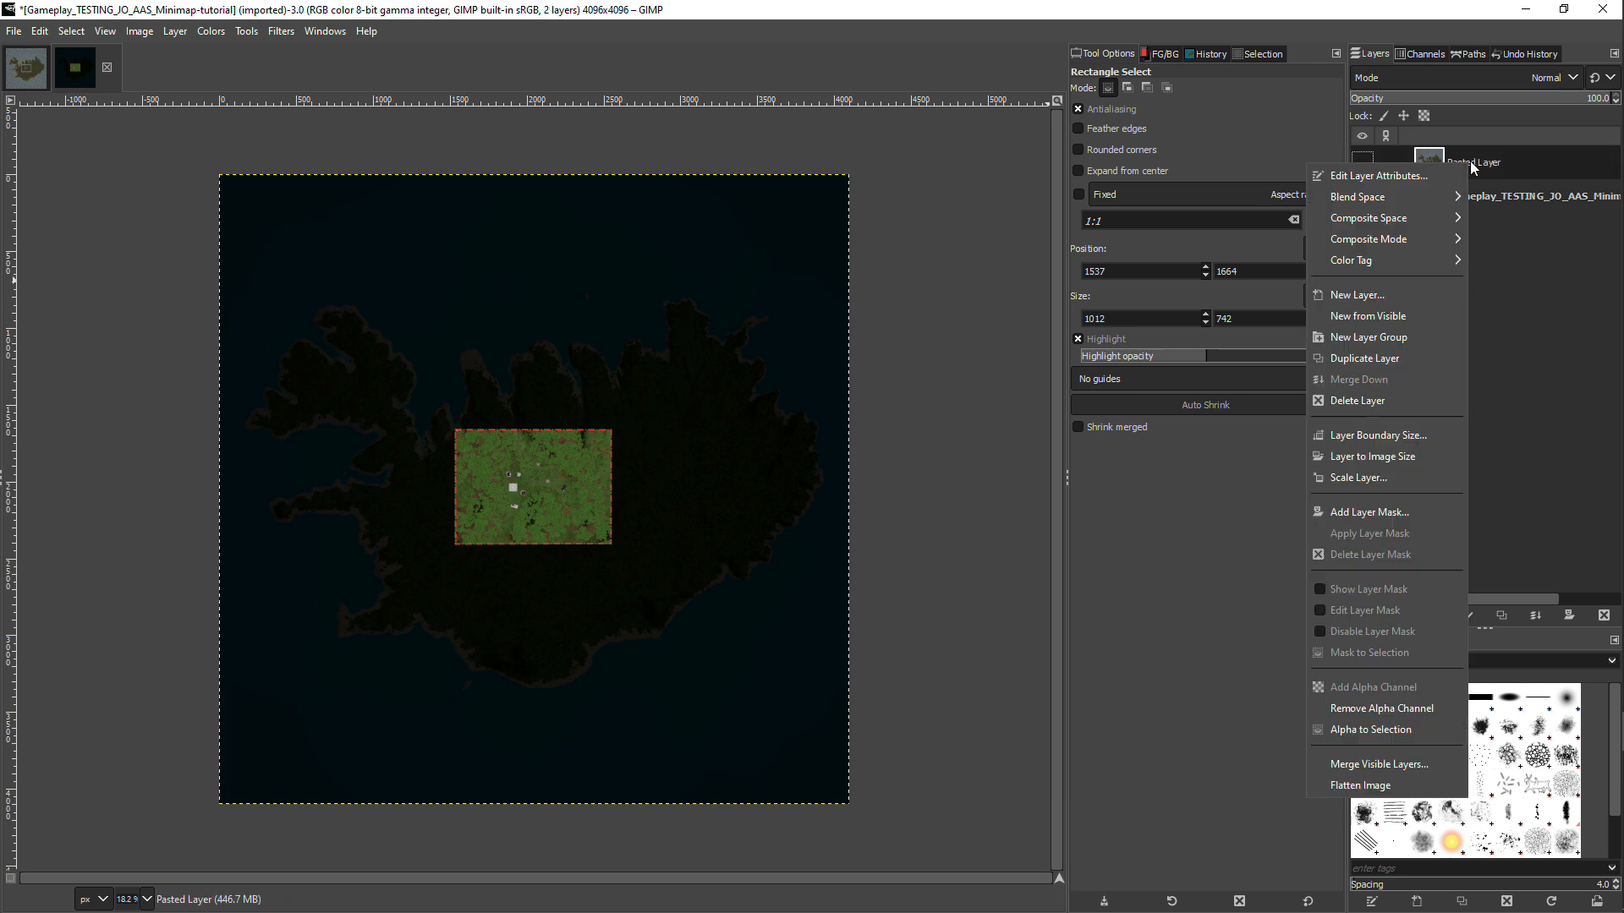
click(1370, 403)
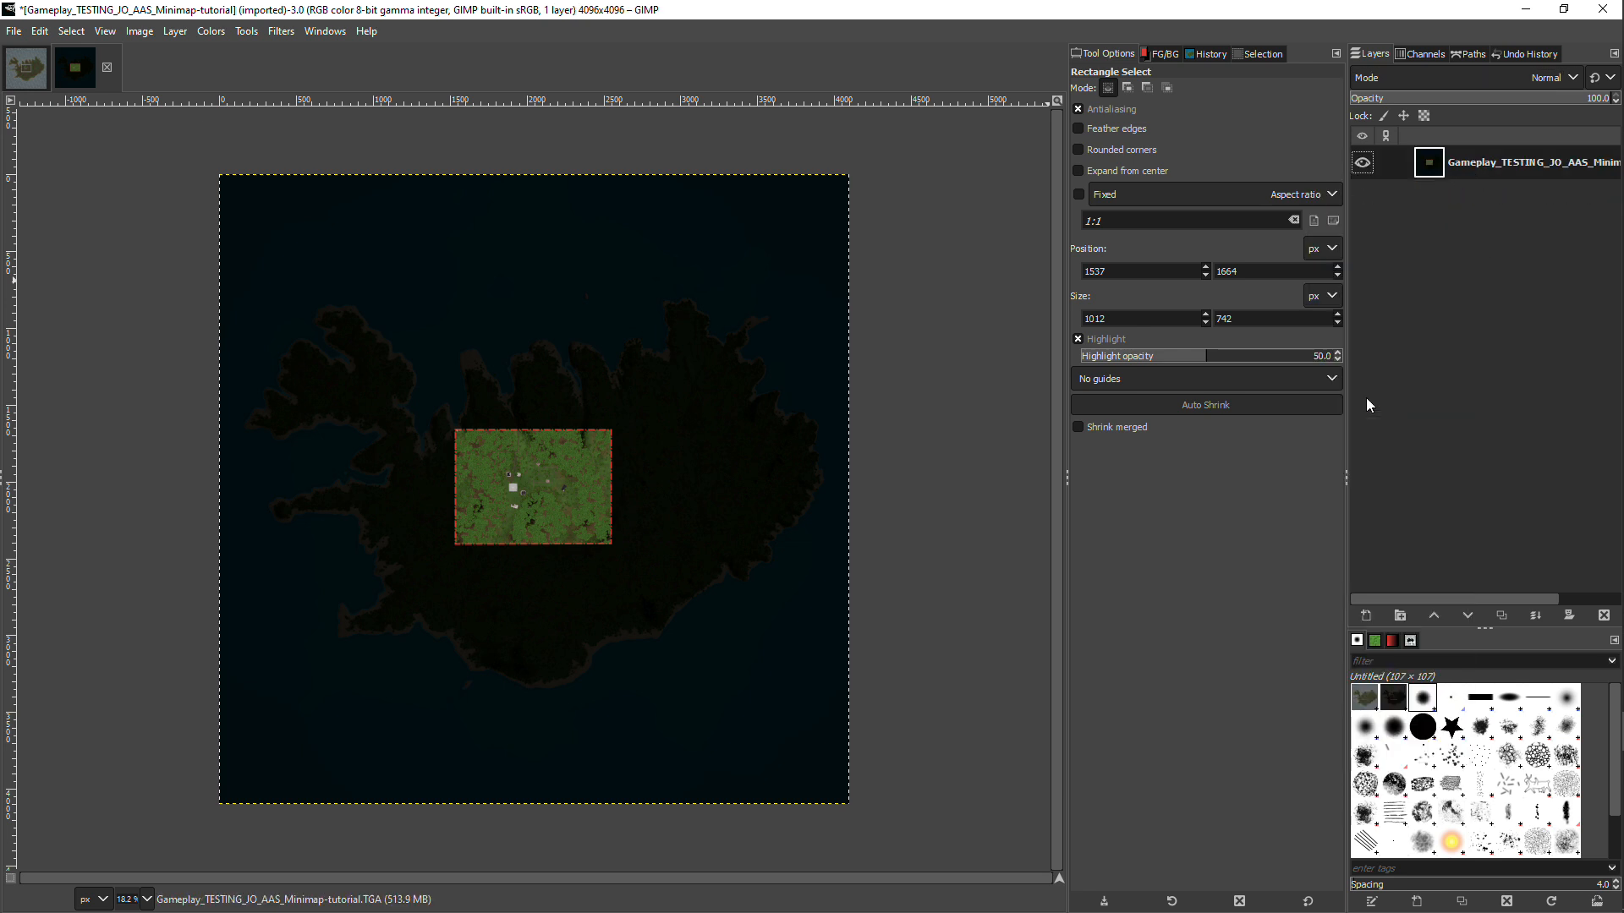
click(15, 34)
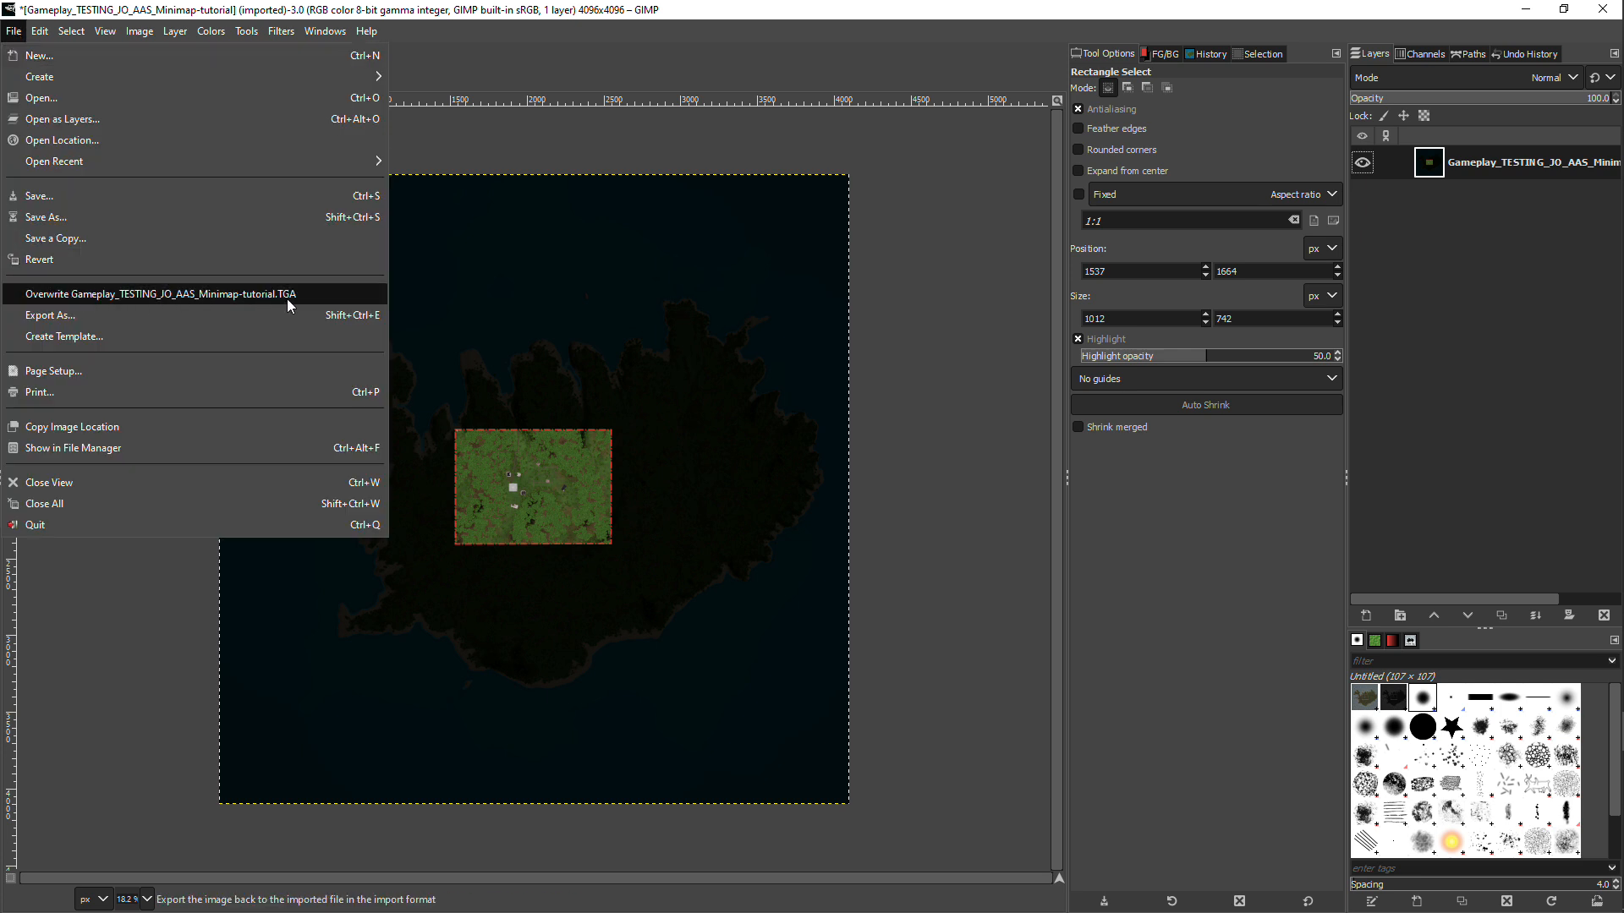
click(260, 296)
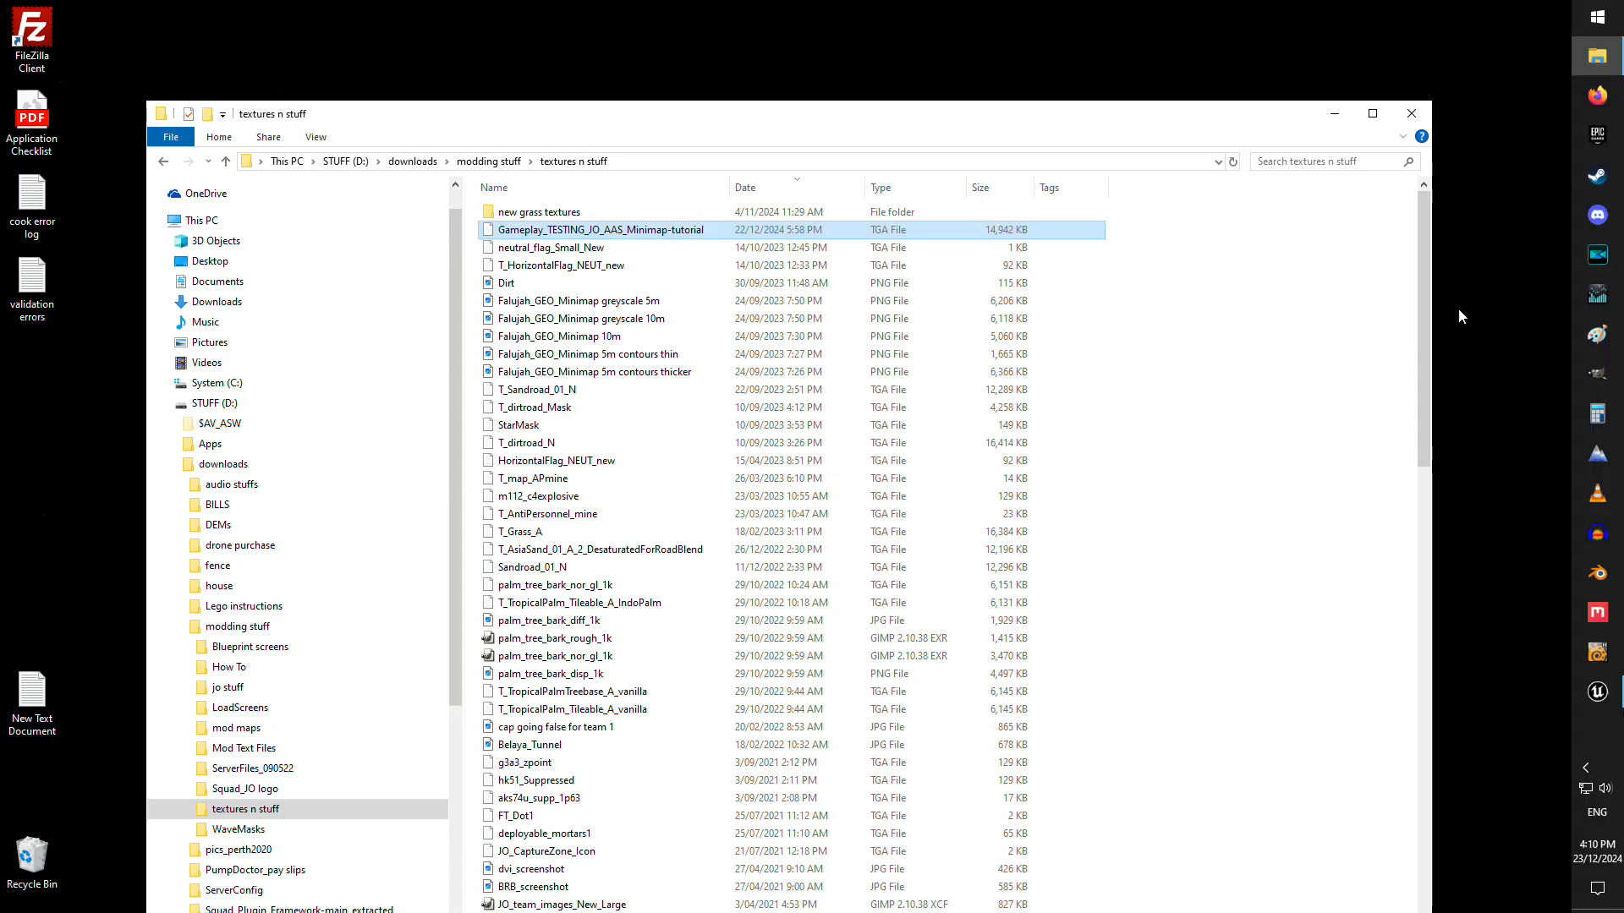
- Switch to the Squad Unreal Editor and browse to the Iceland folder under Squad_JO Content > Maps
click(1335, 113)
click(1597, 692)
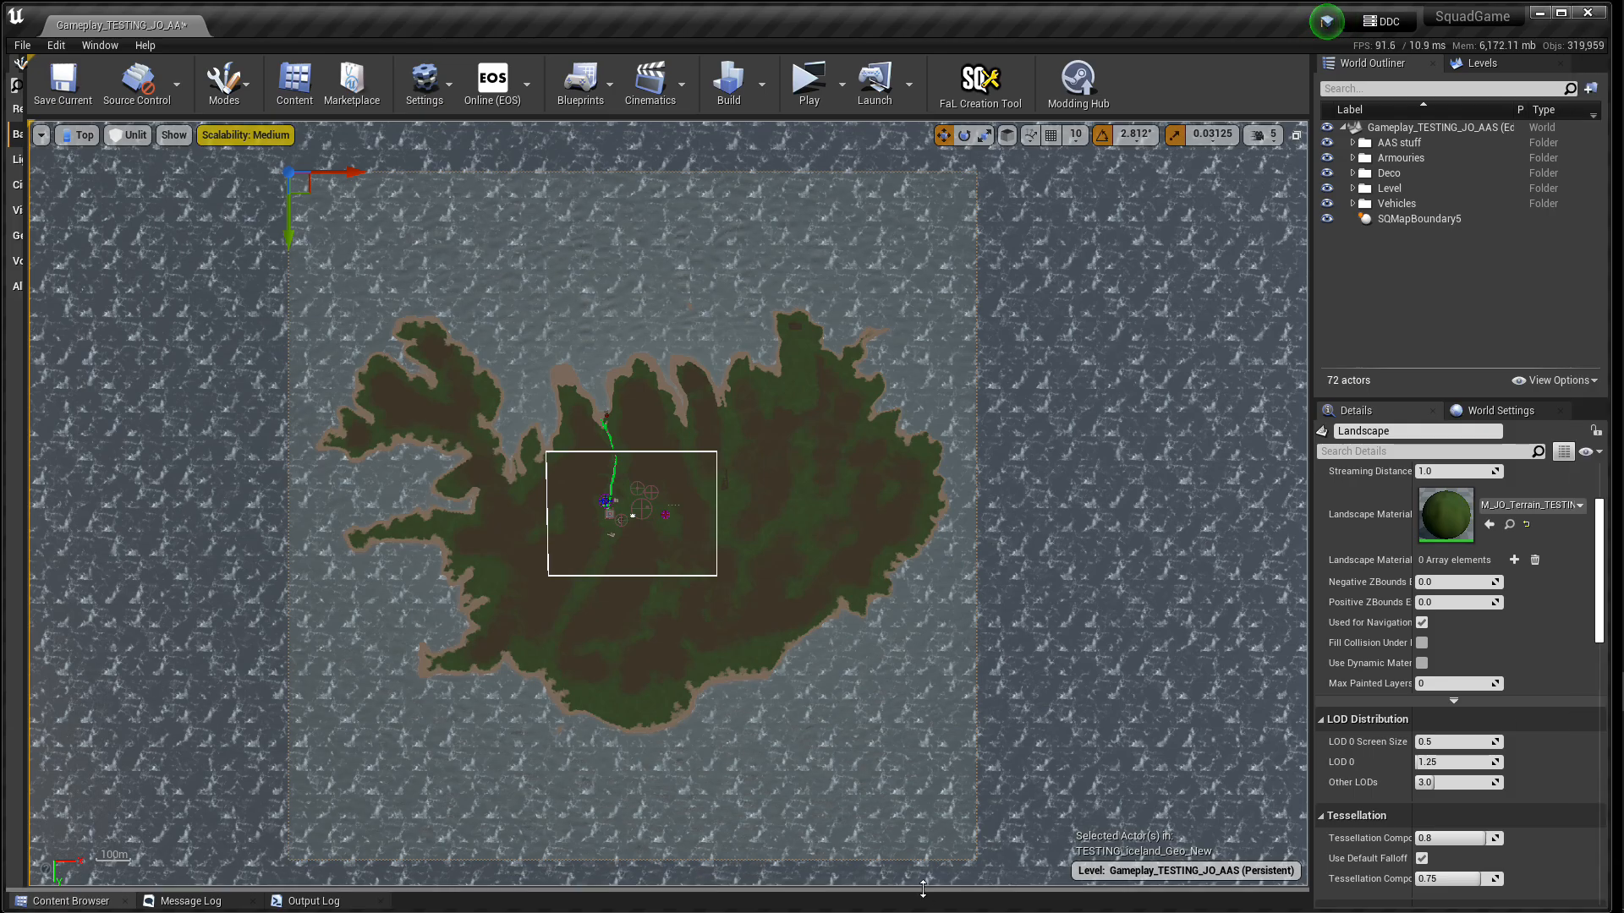
click(71, 901)
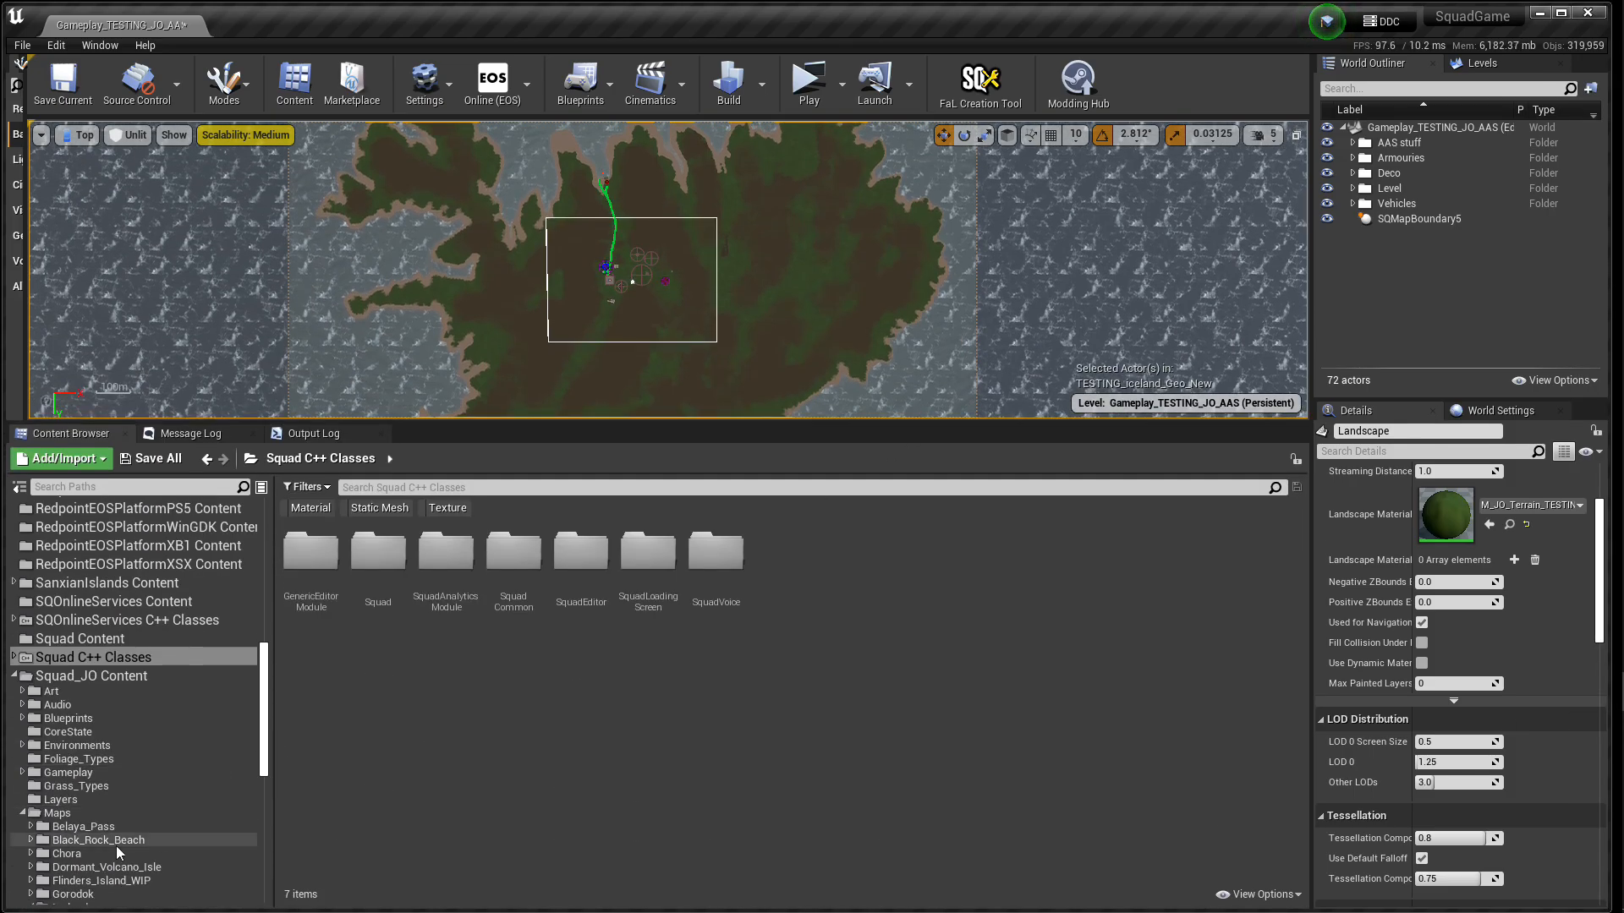
scroll(118, 829, down, 4)
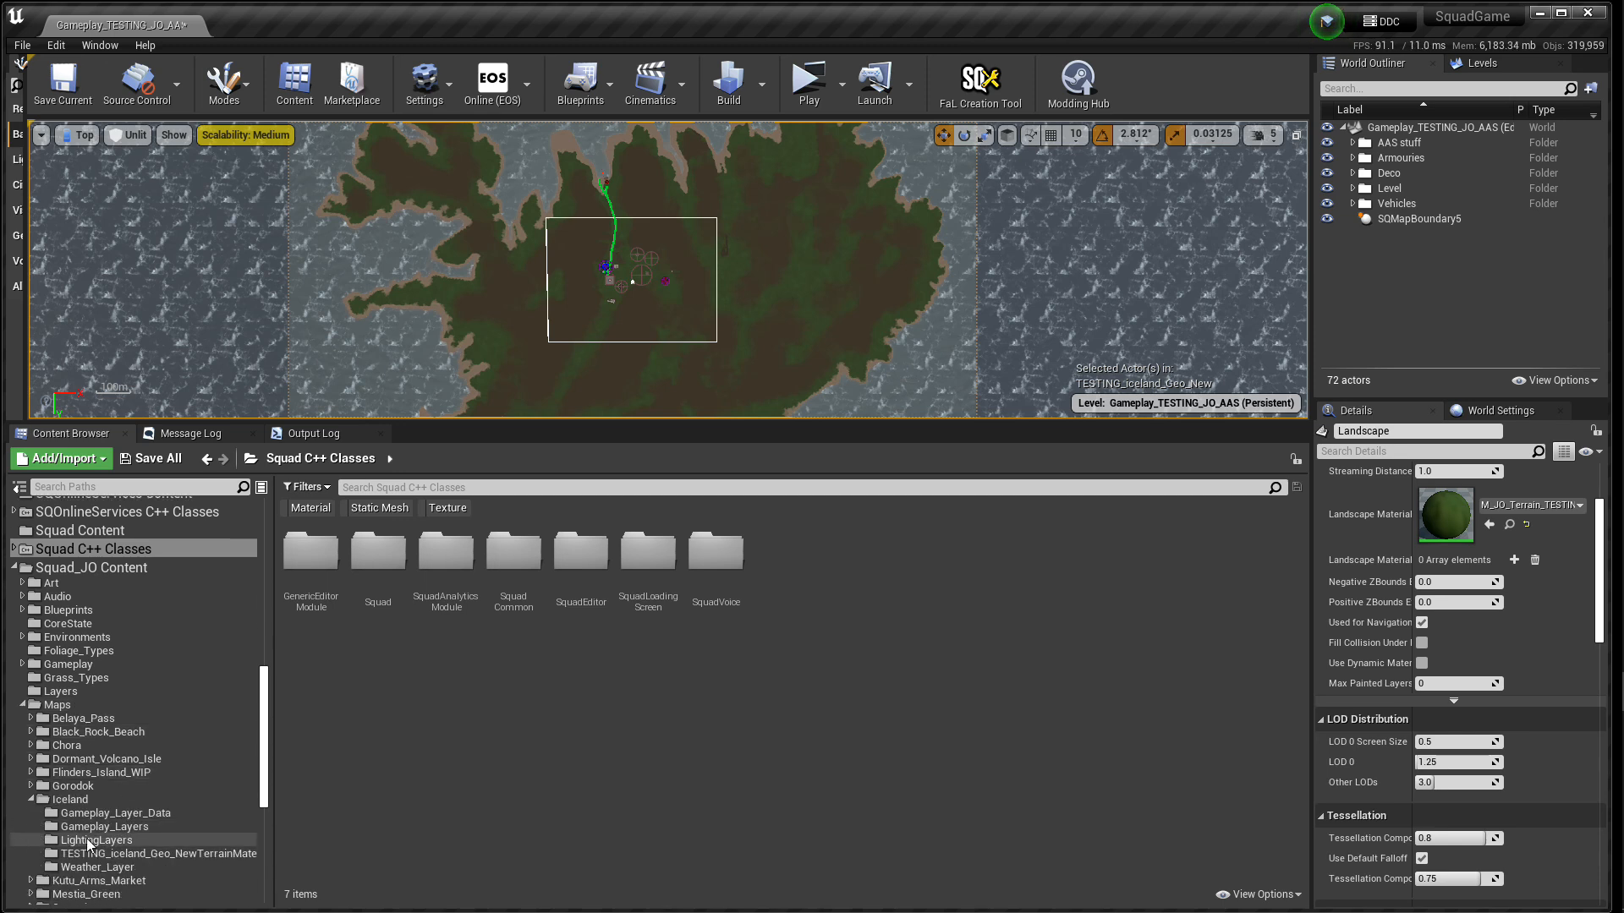
click(70, 799)
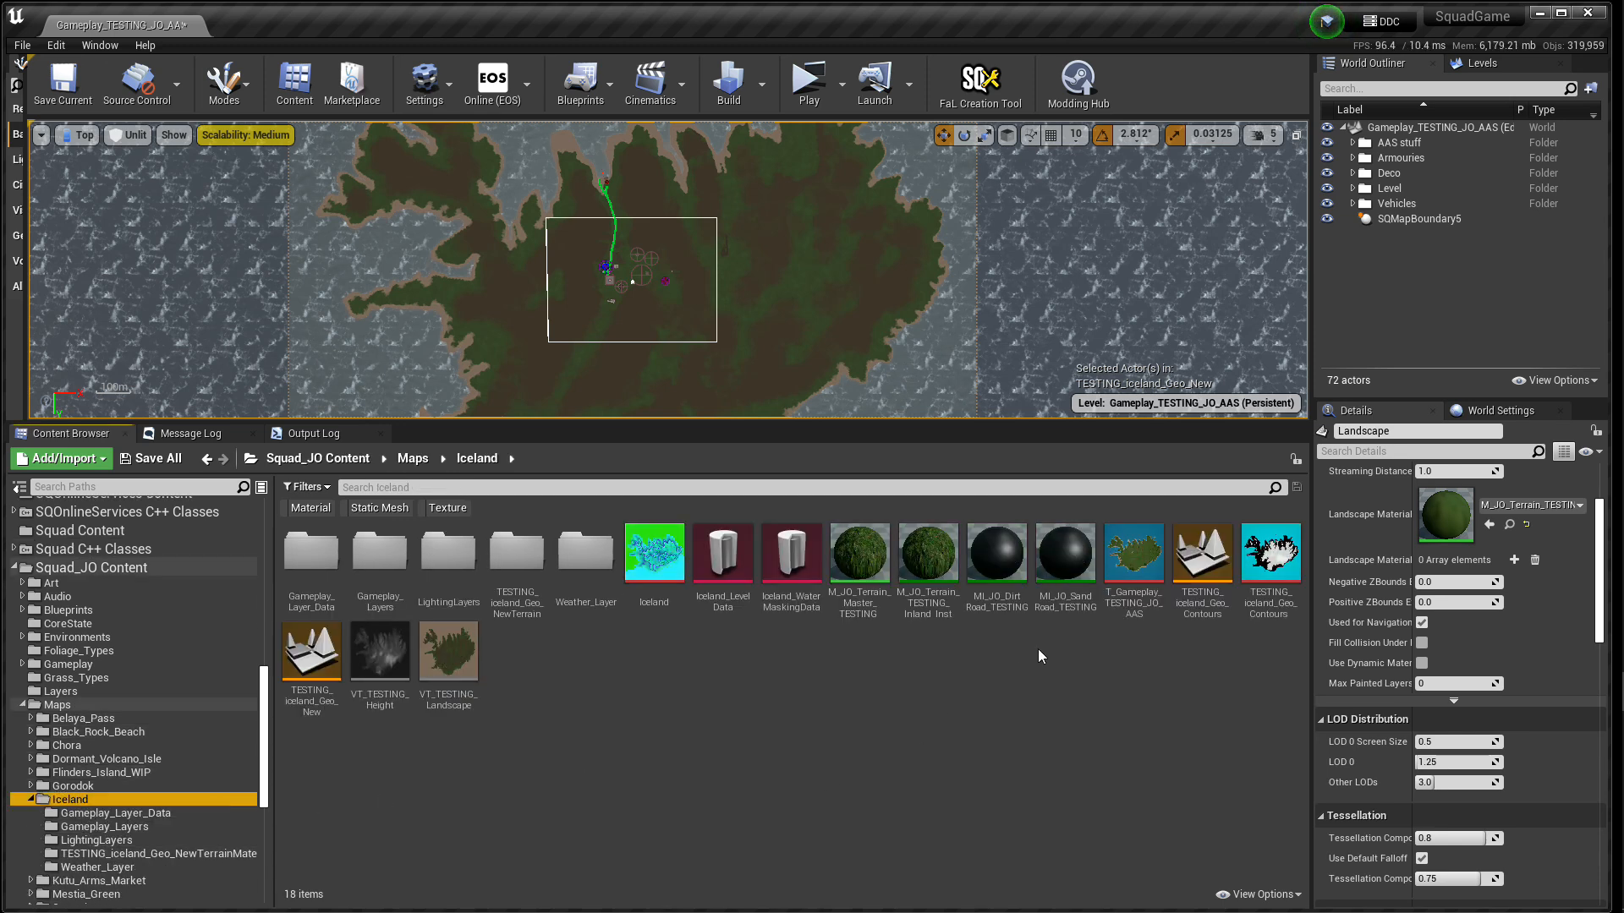
- Reimport the T_Gameplay_TESTING_JO_AAS texture with the new file Gameplay_TESTING_JO_AAS_Minimap-tutorial from downloads > modding stuff > textures n stuff on STUFF (D:)
right_click(1133, 554)
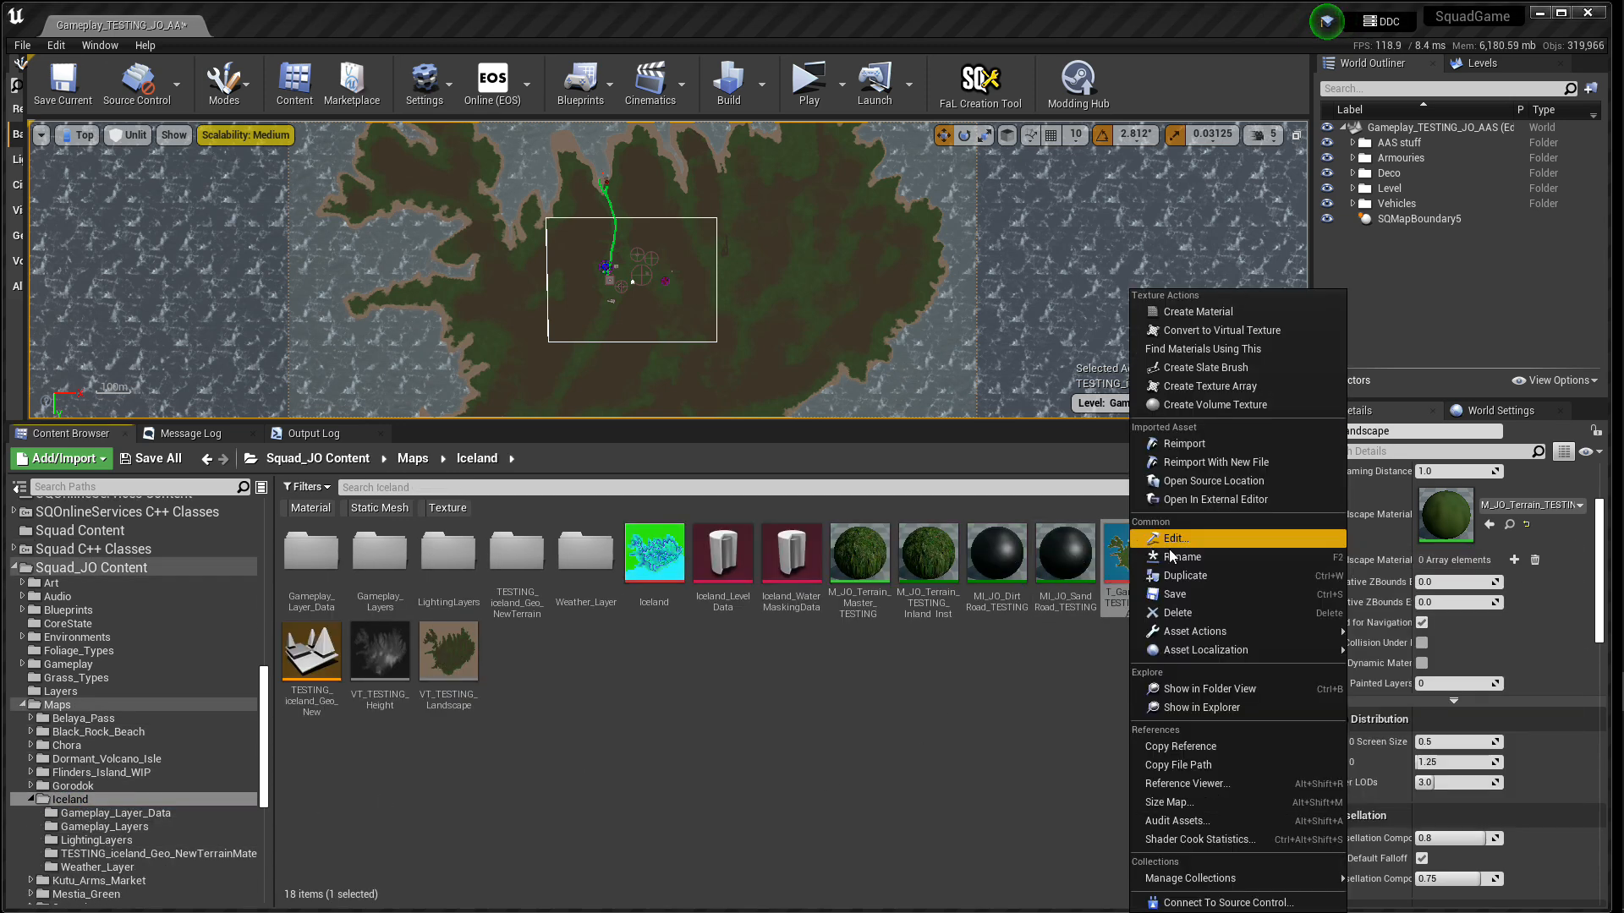
click(1220, 467)
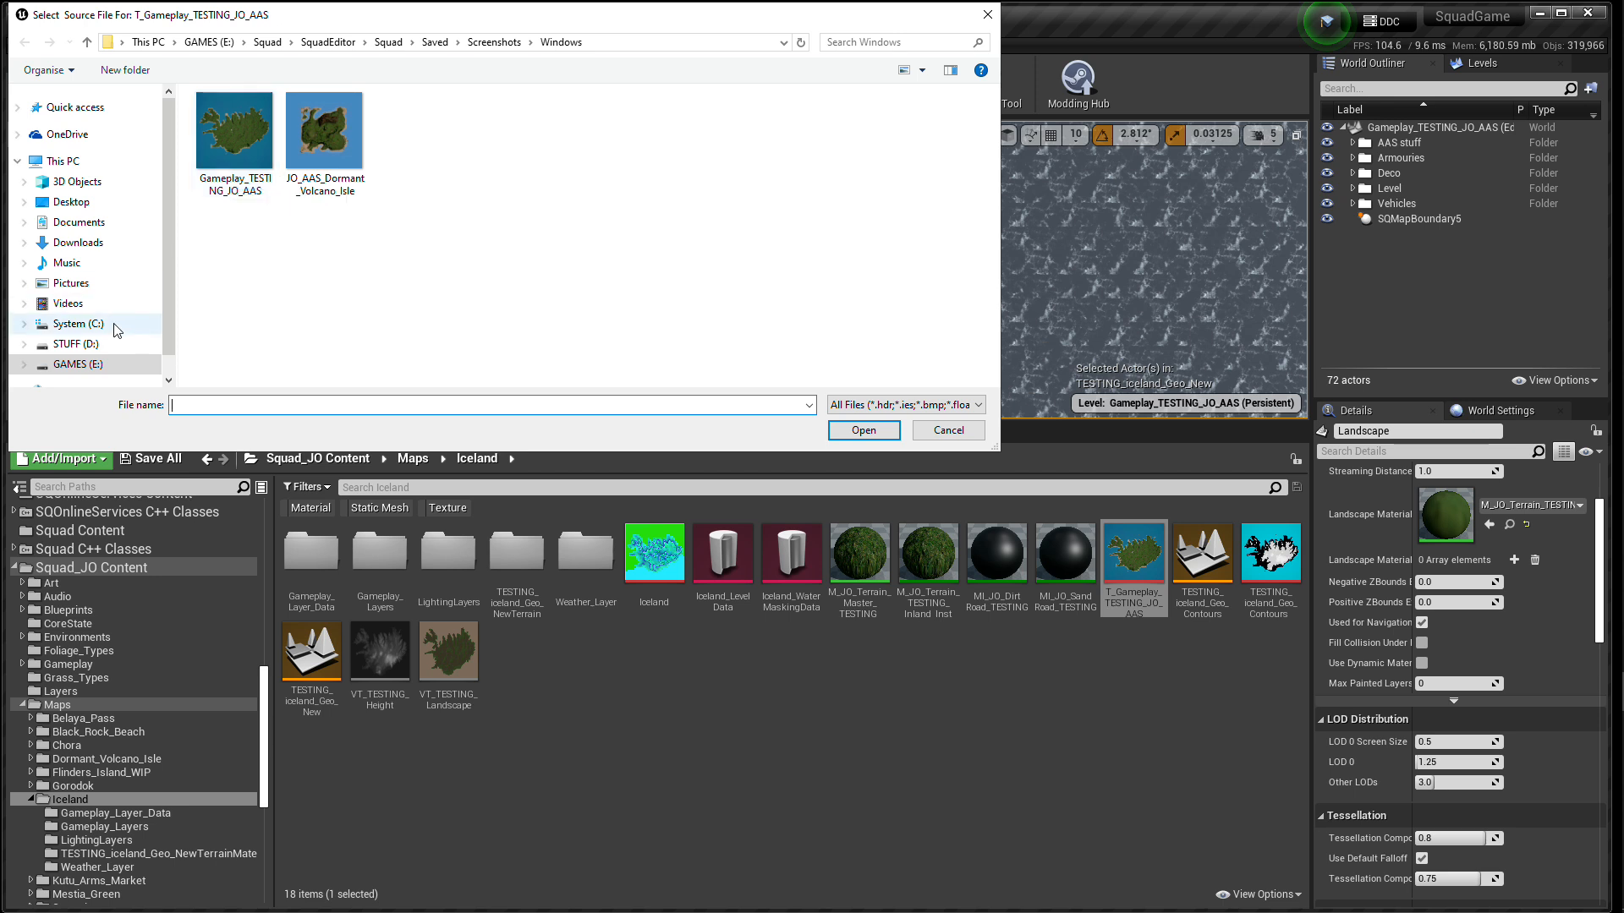
scroll(92, 351, down, 1)
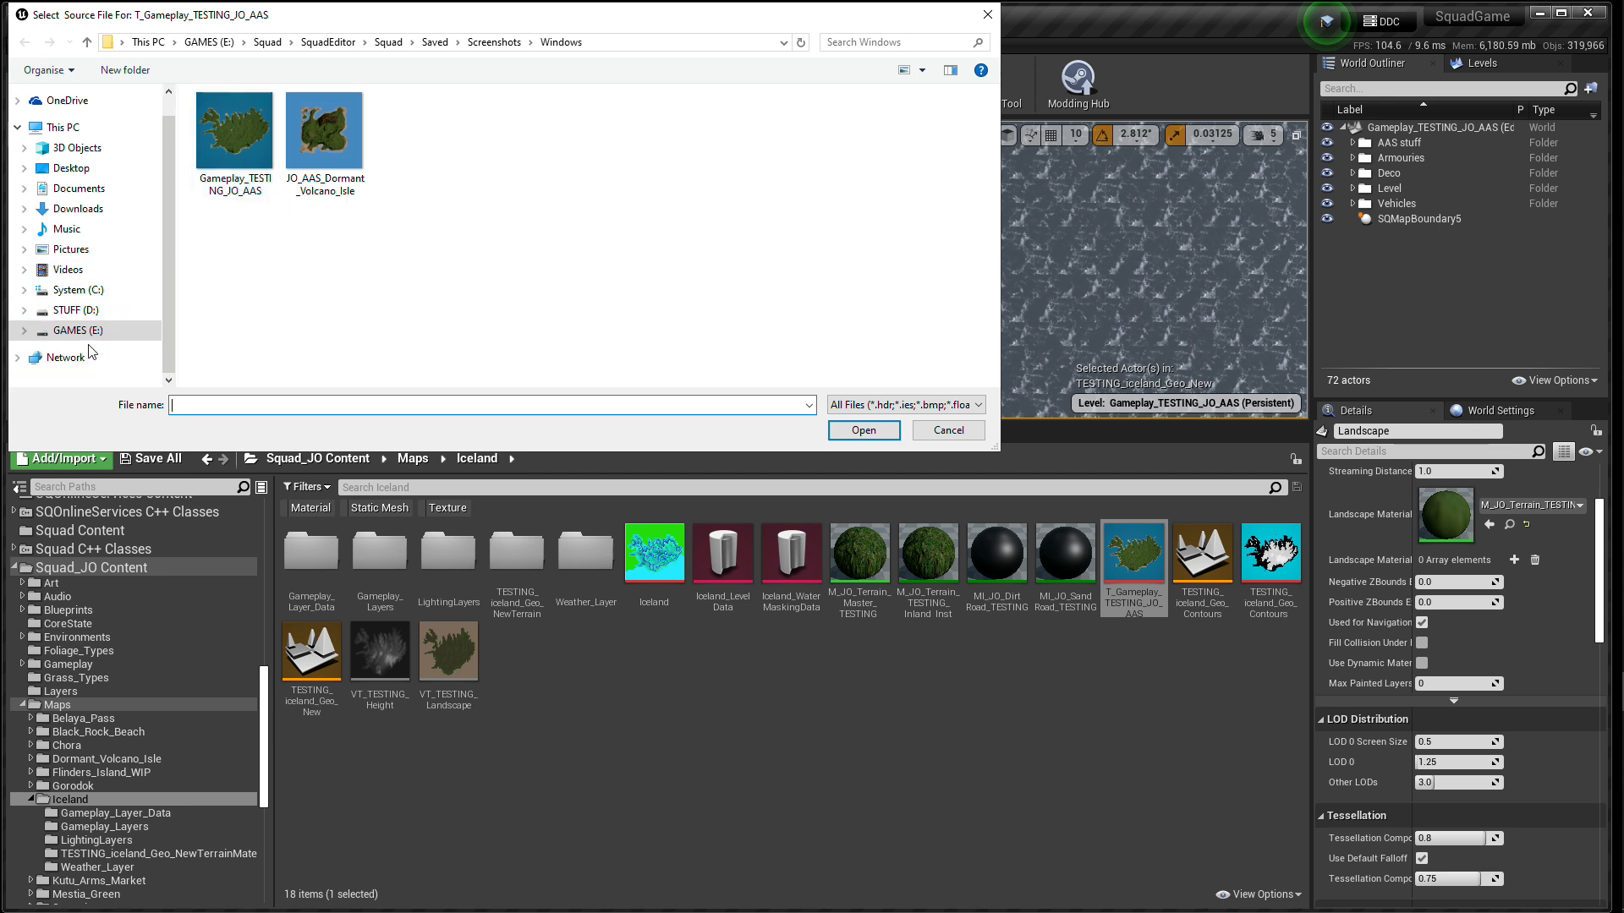
click(24, 333)
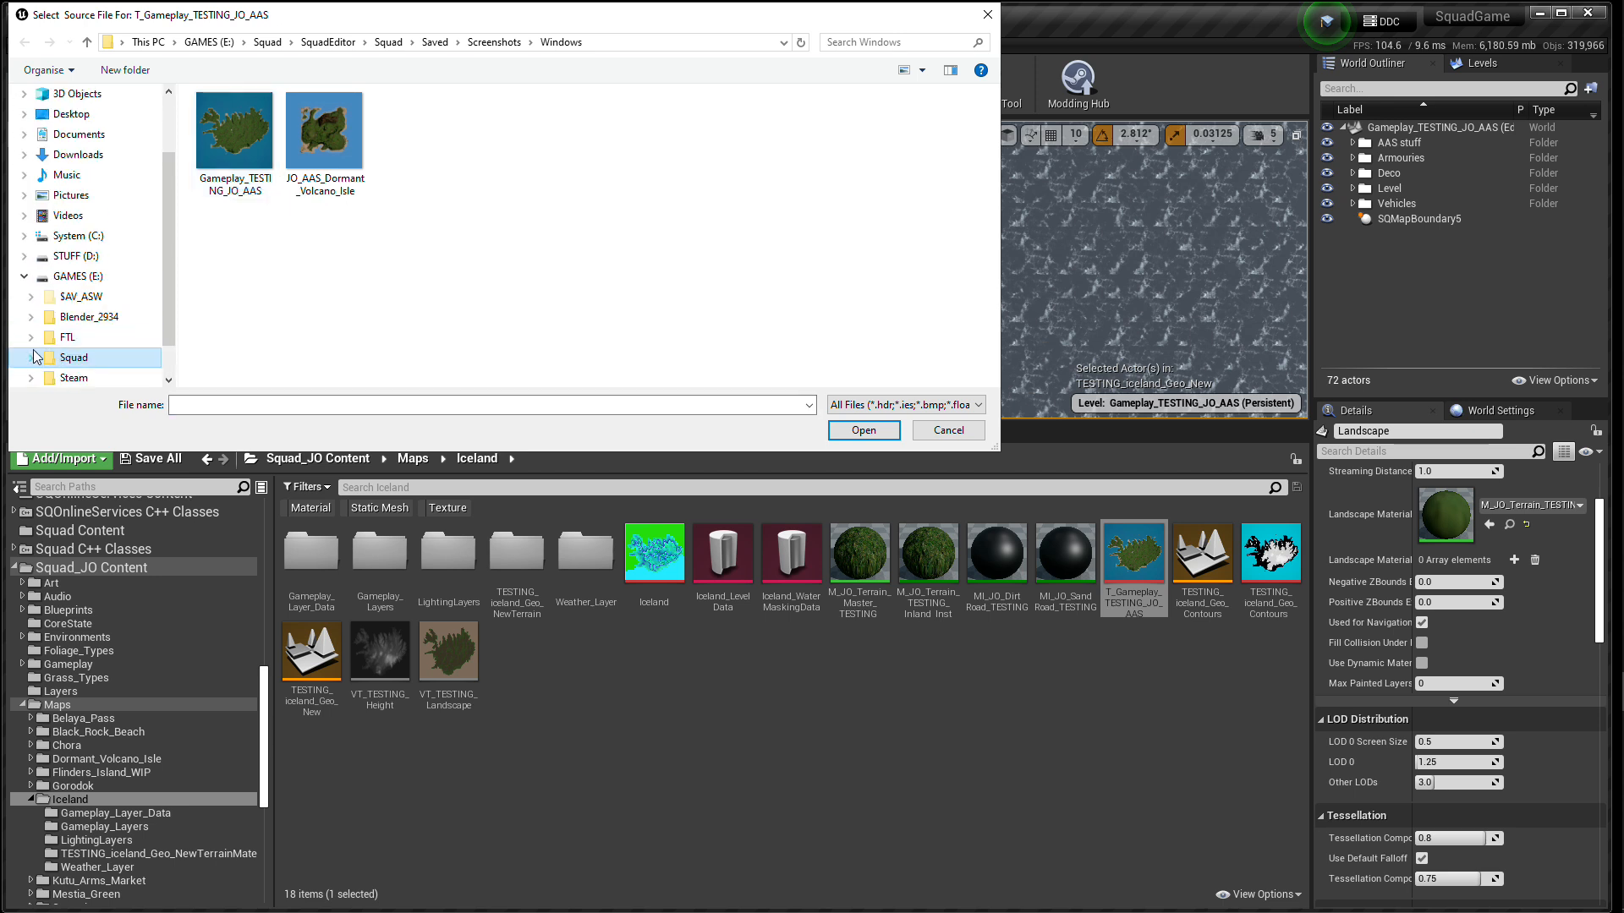
click(25, 257)
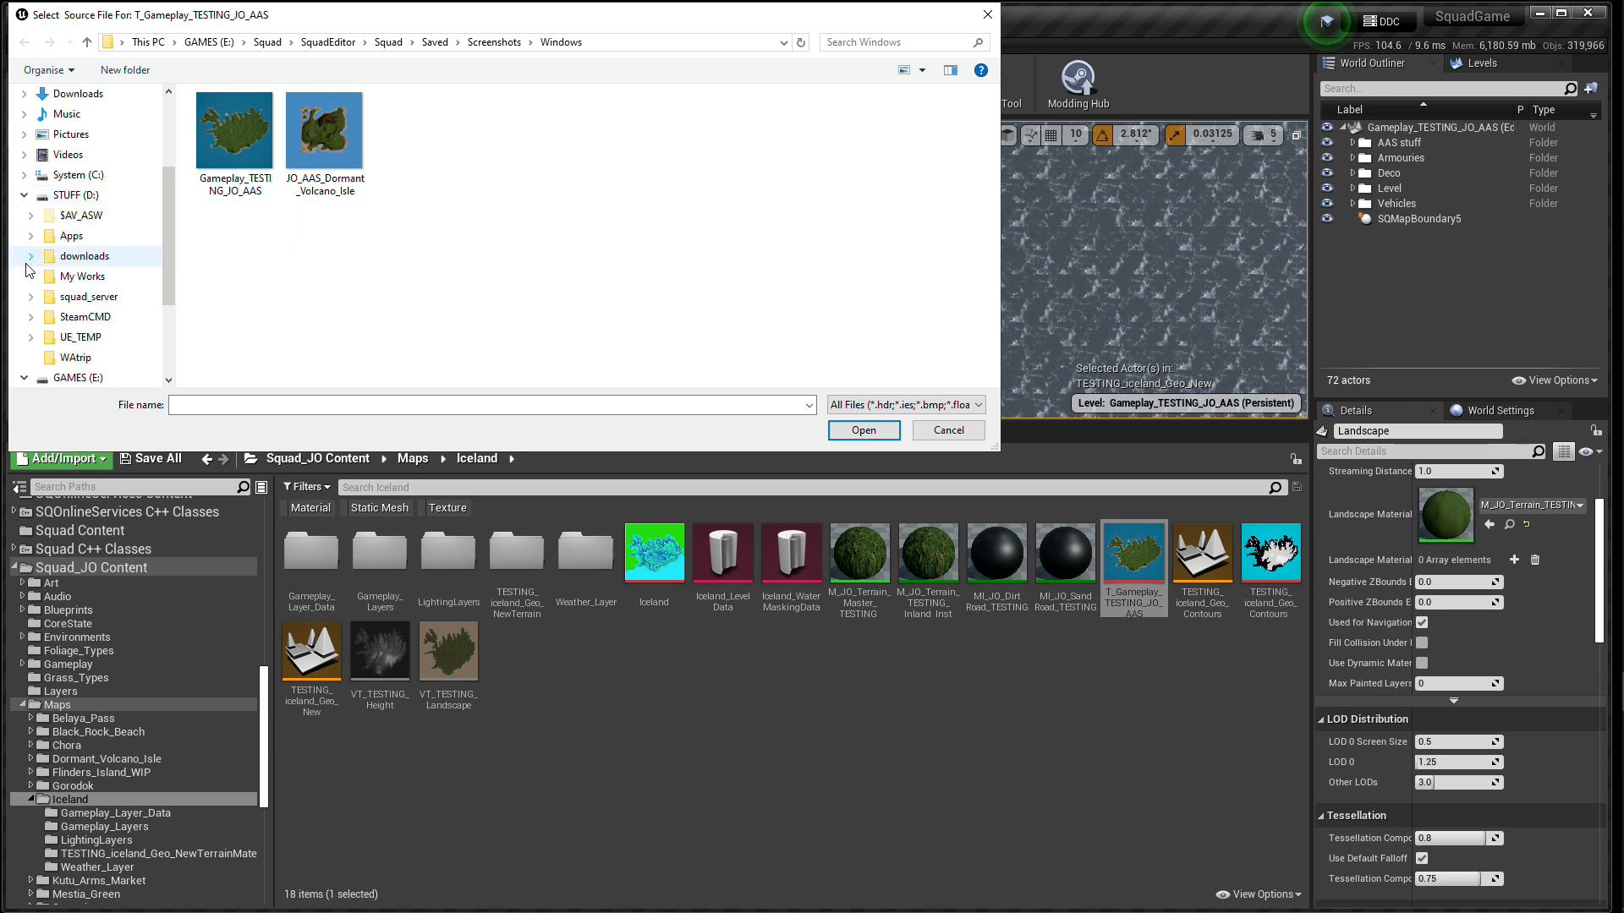
scroll(31, 265, down, 3)
scroll(31, 265, down, 3)
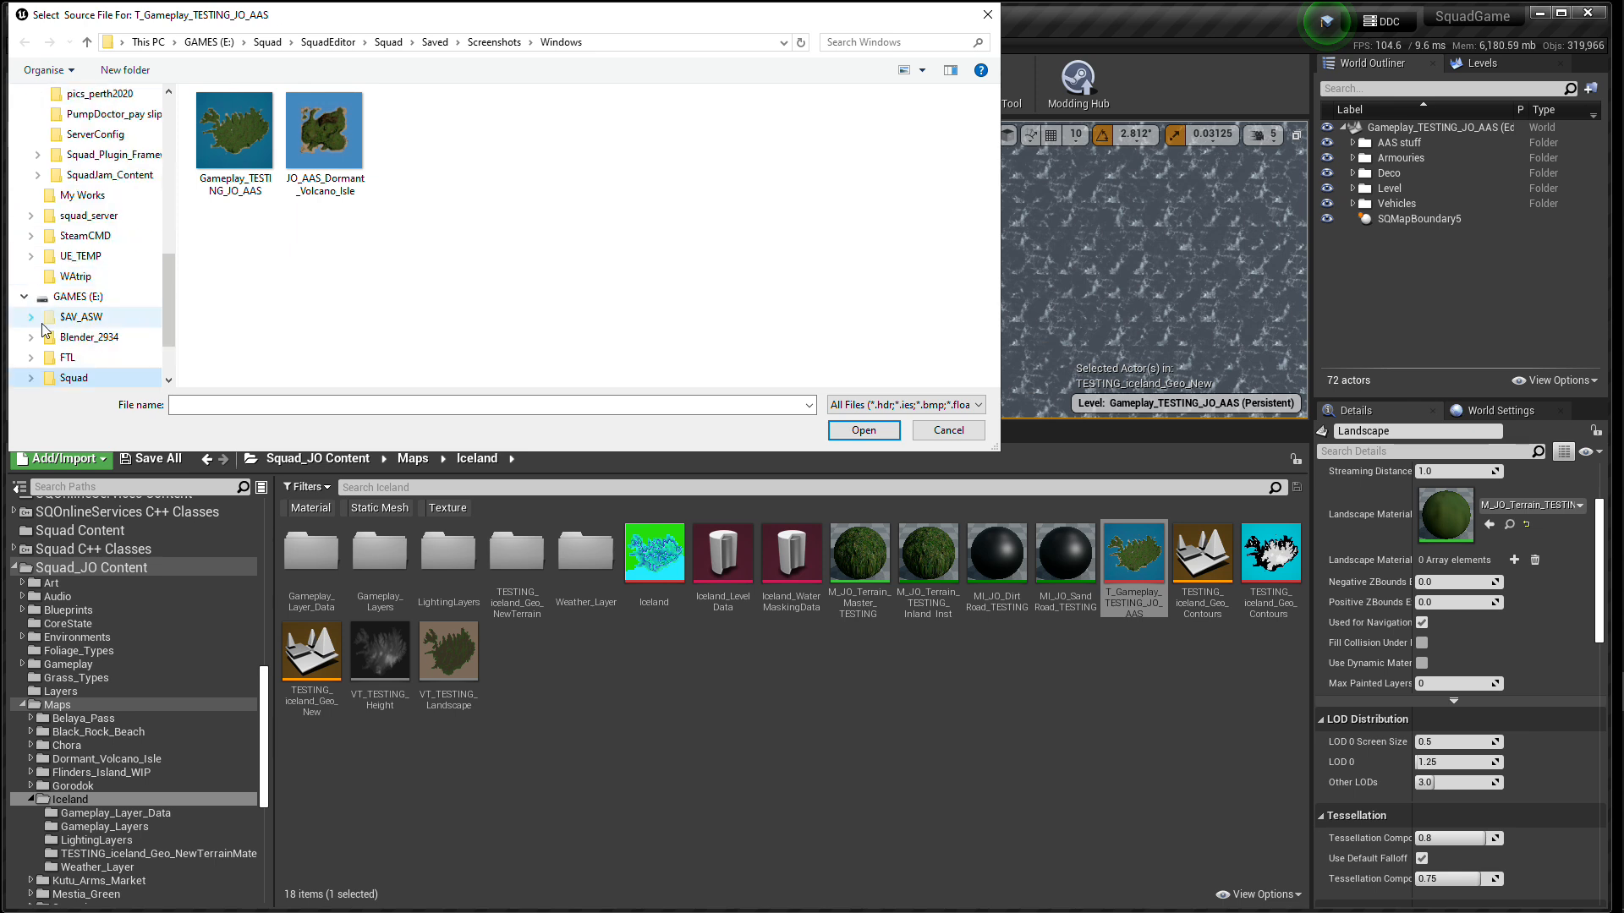
scroll(50, 203, up, 3)
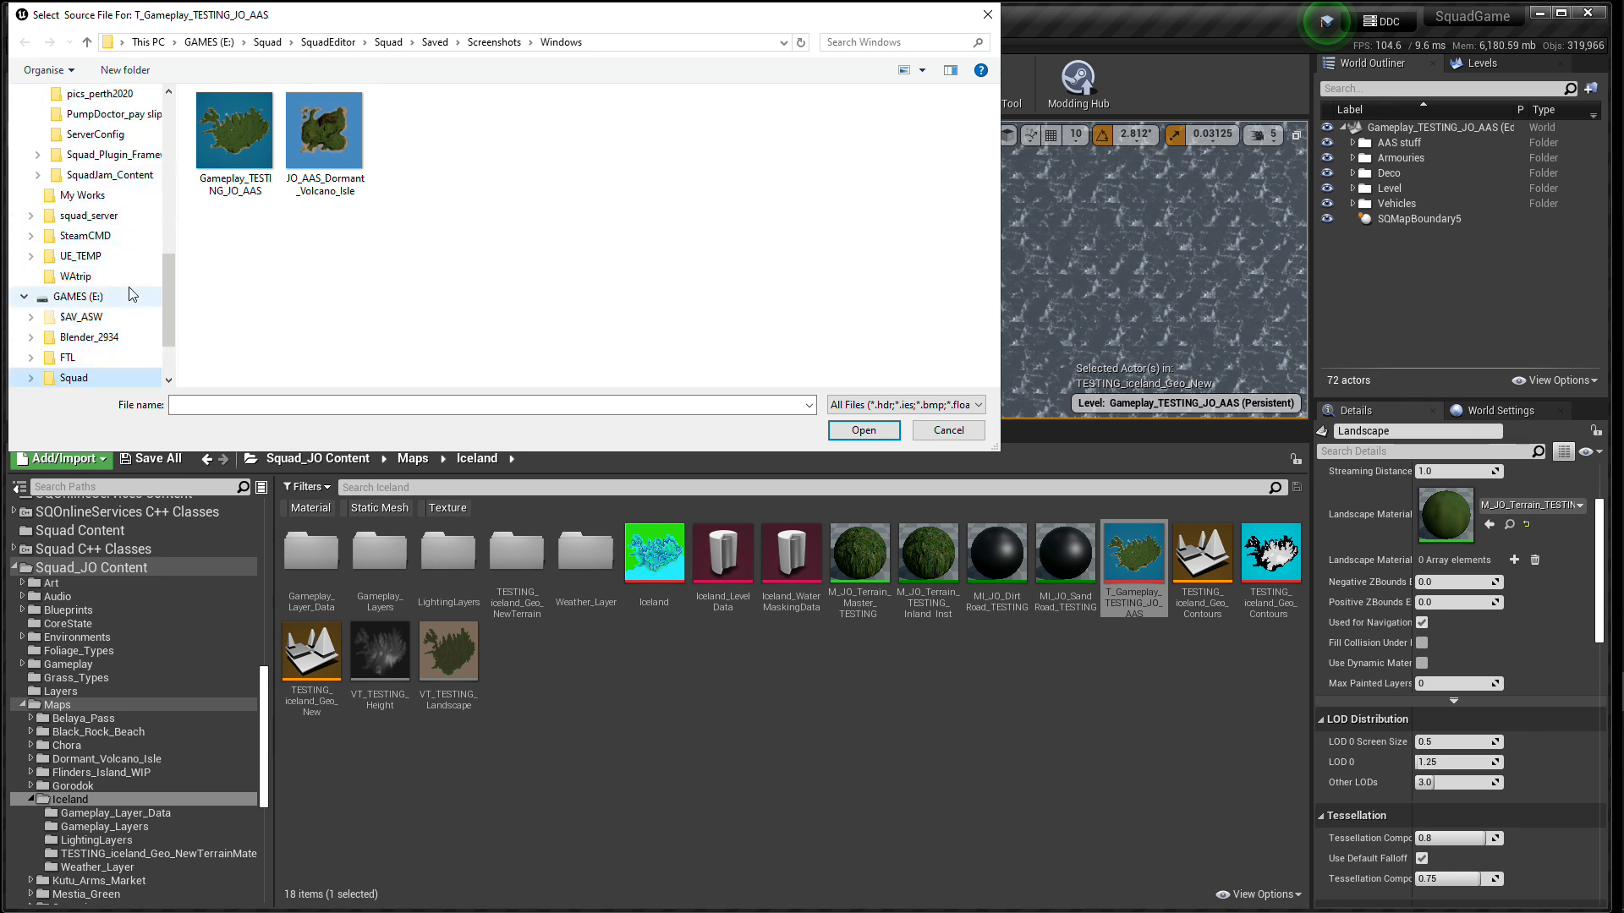
click(38, 217)
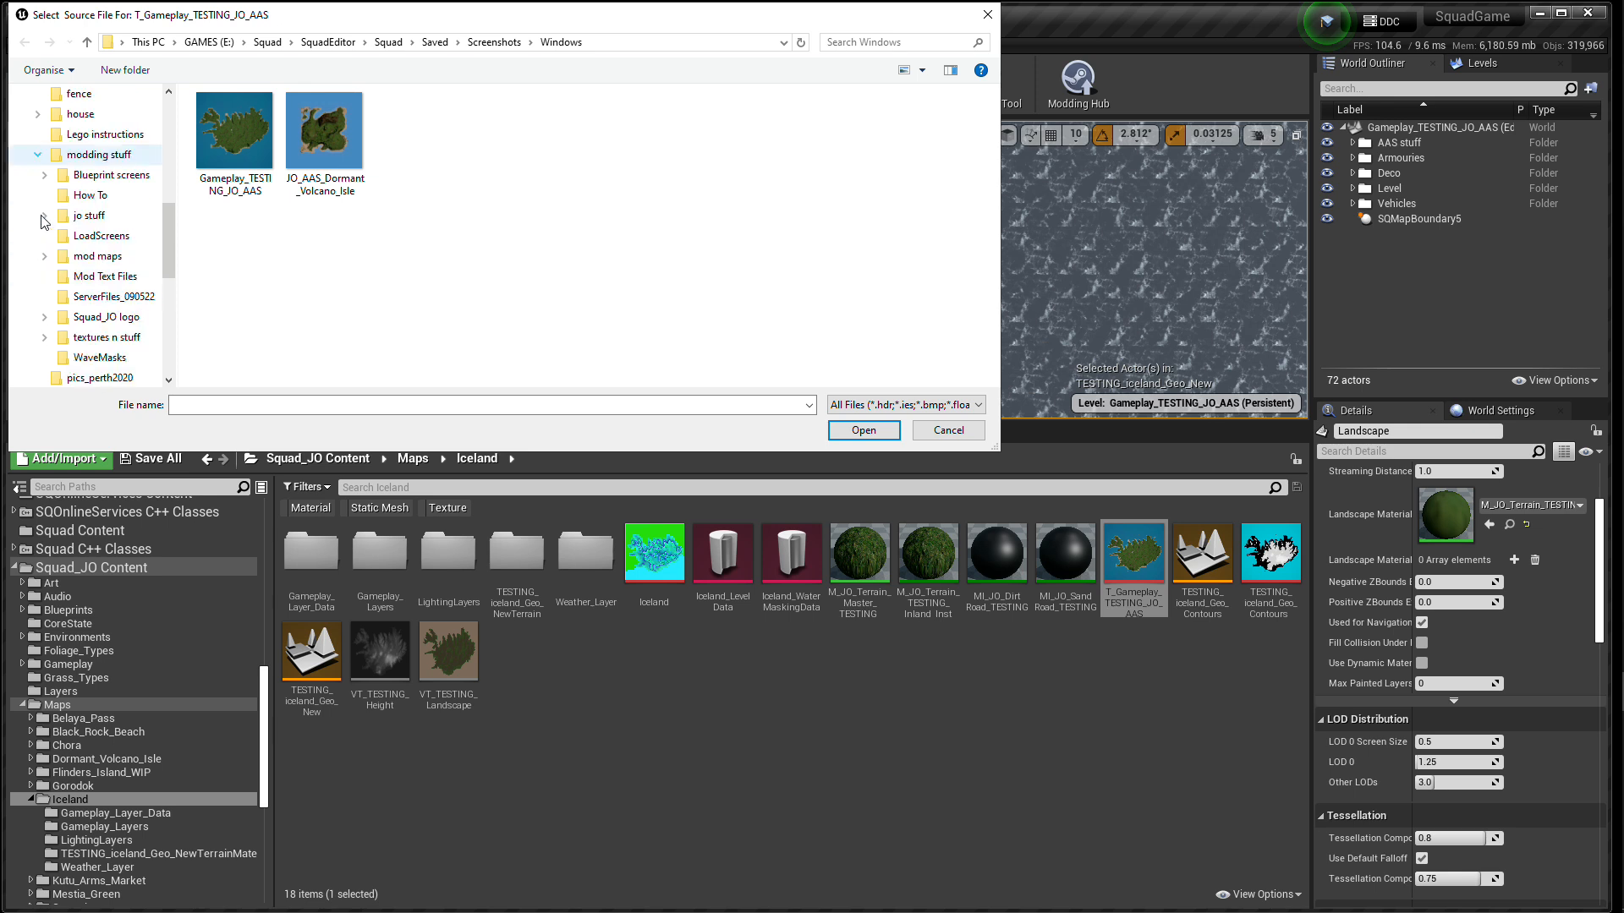
click(50, 338)
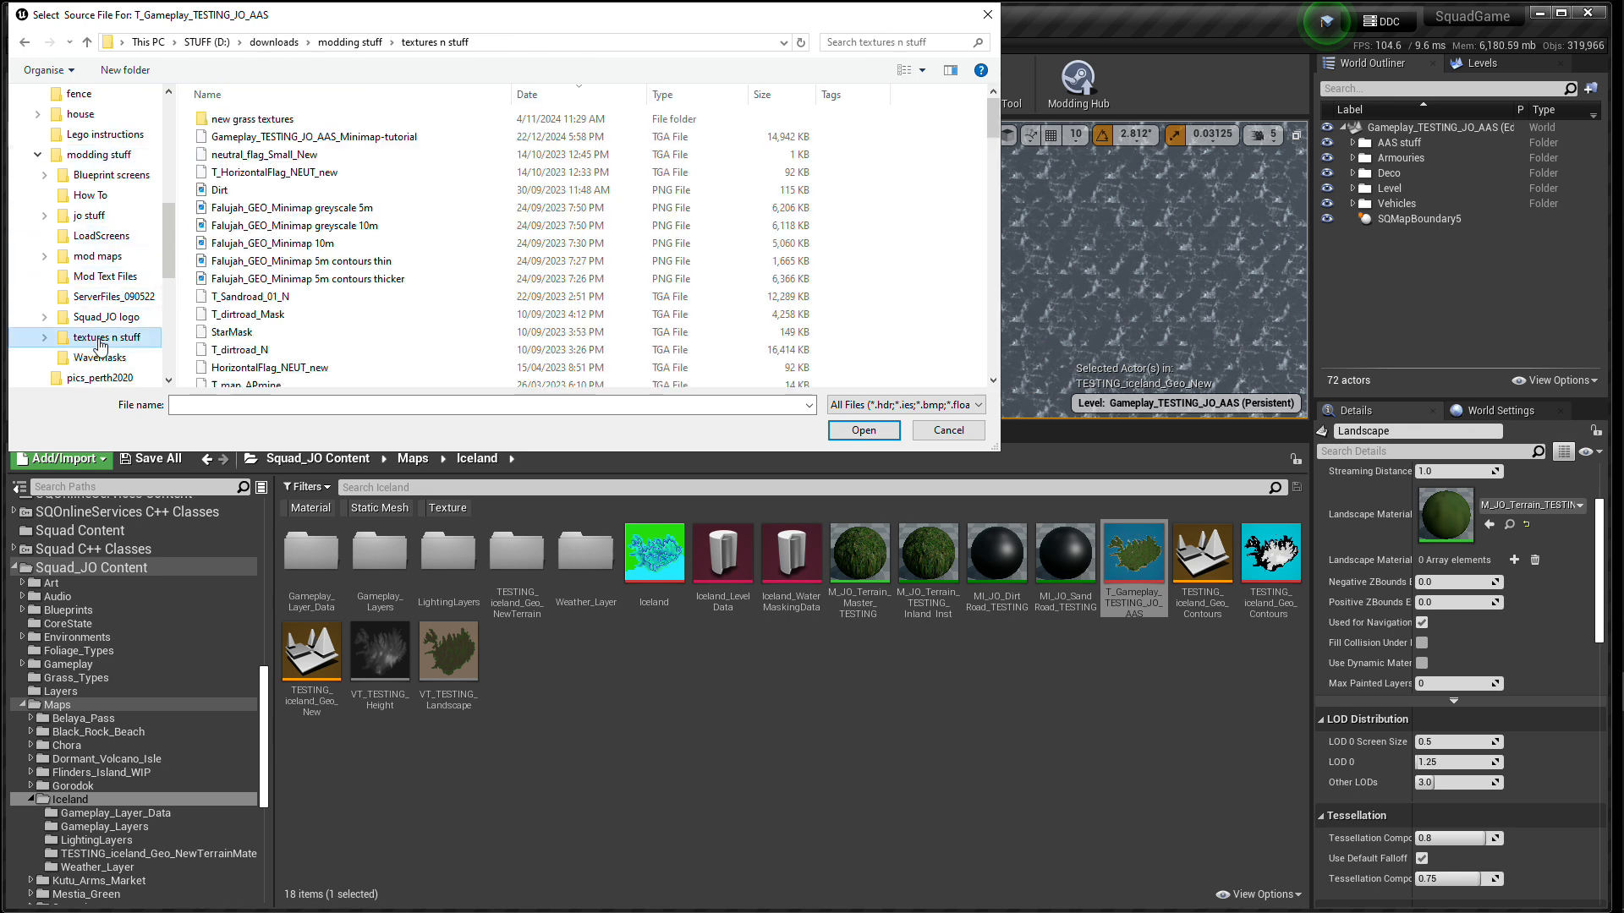
click(508, 137)
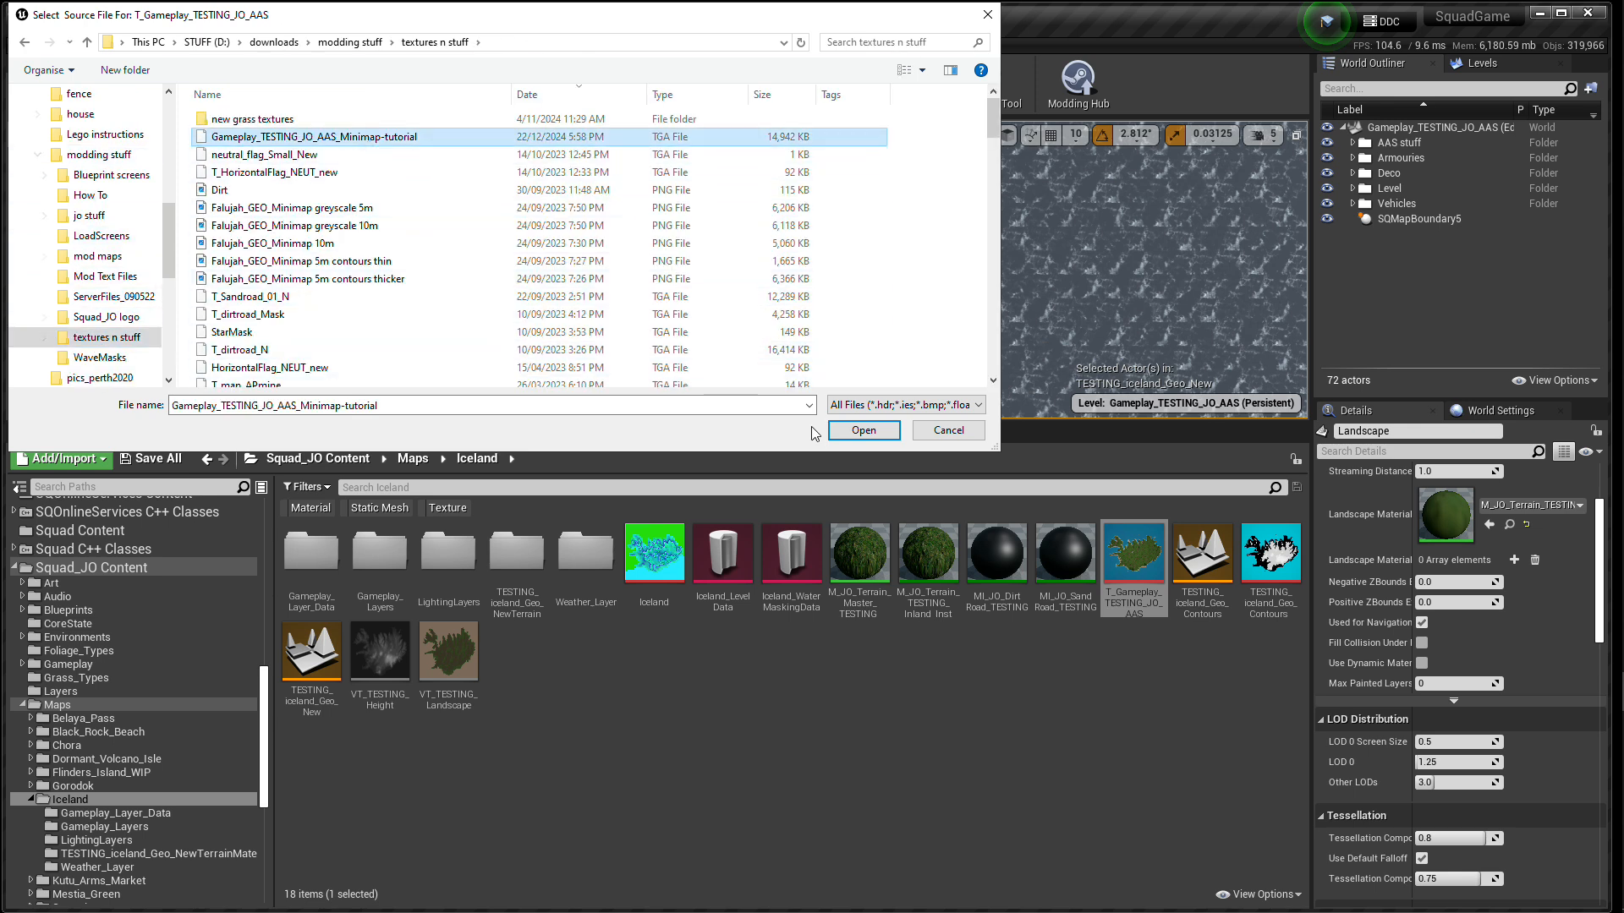
click(858, 431)
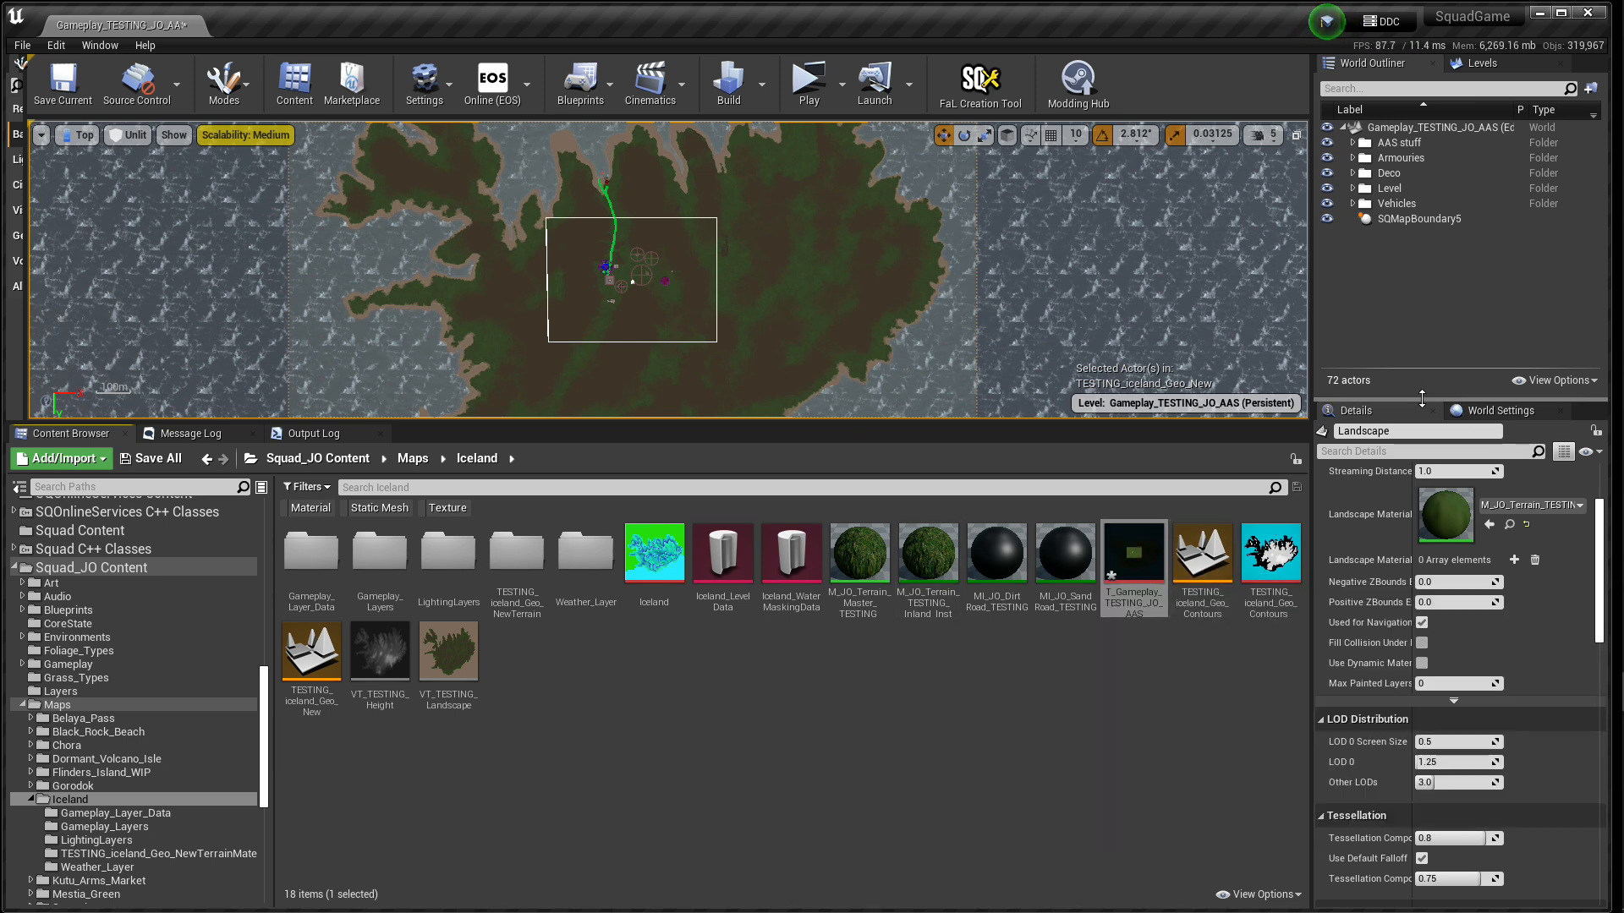
- Check the minimap texture in the World Settings, and save the level together with the reimported texture
click(1501, 411)
click(1134, 562)
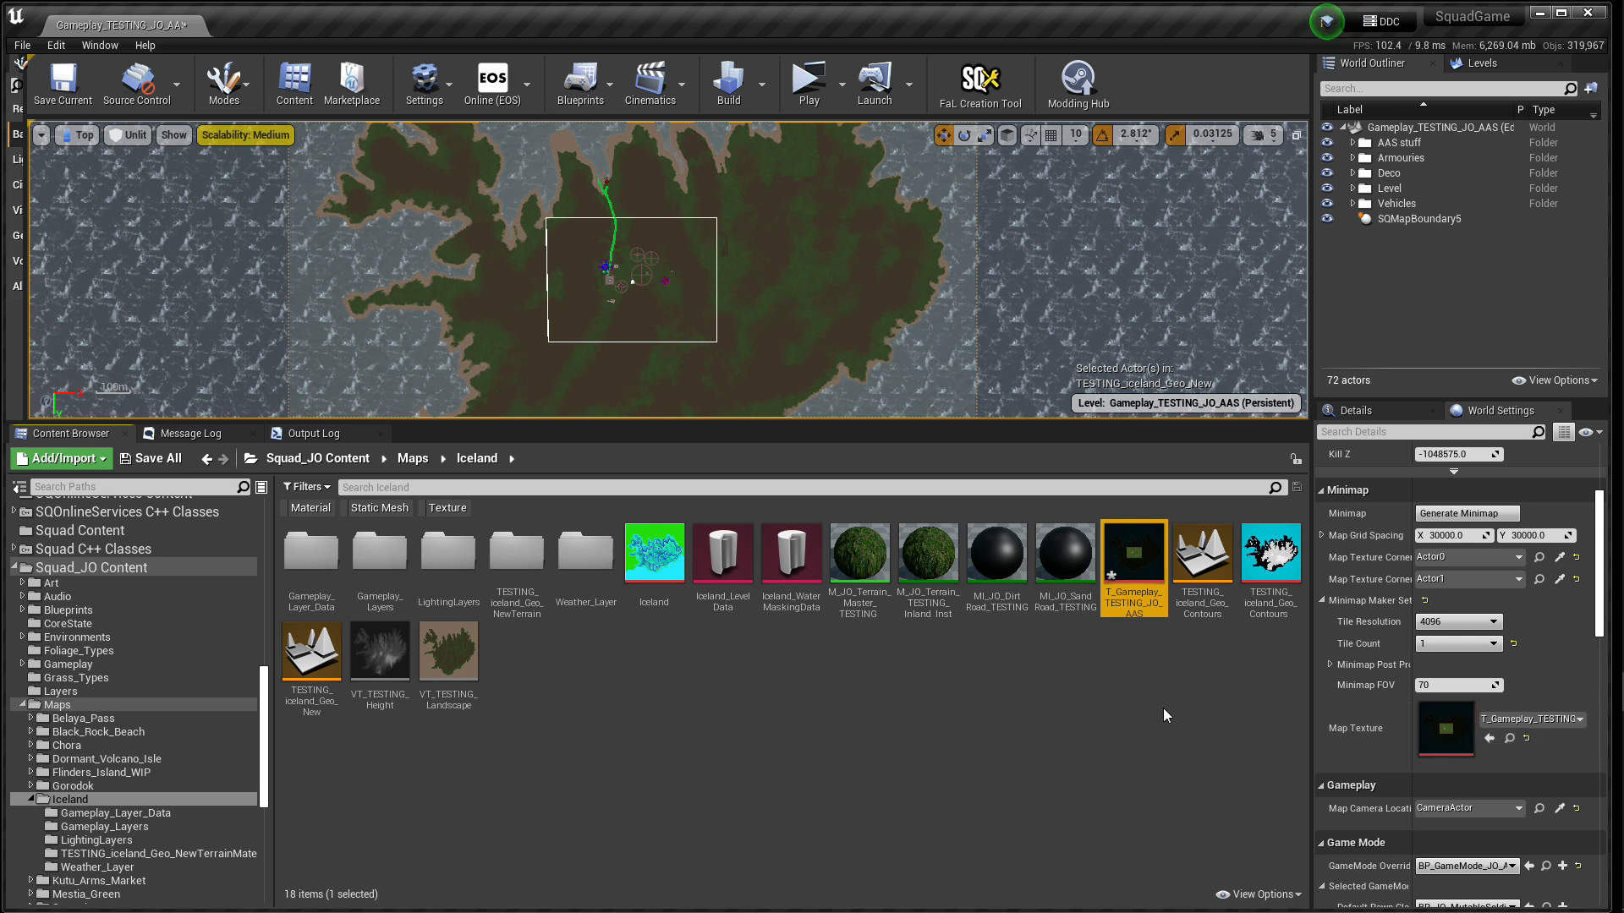
click(23, 44)
click(29, 150)
click(40, 134)
click(67, 165)
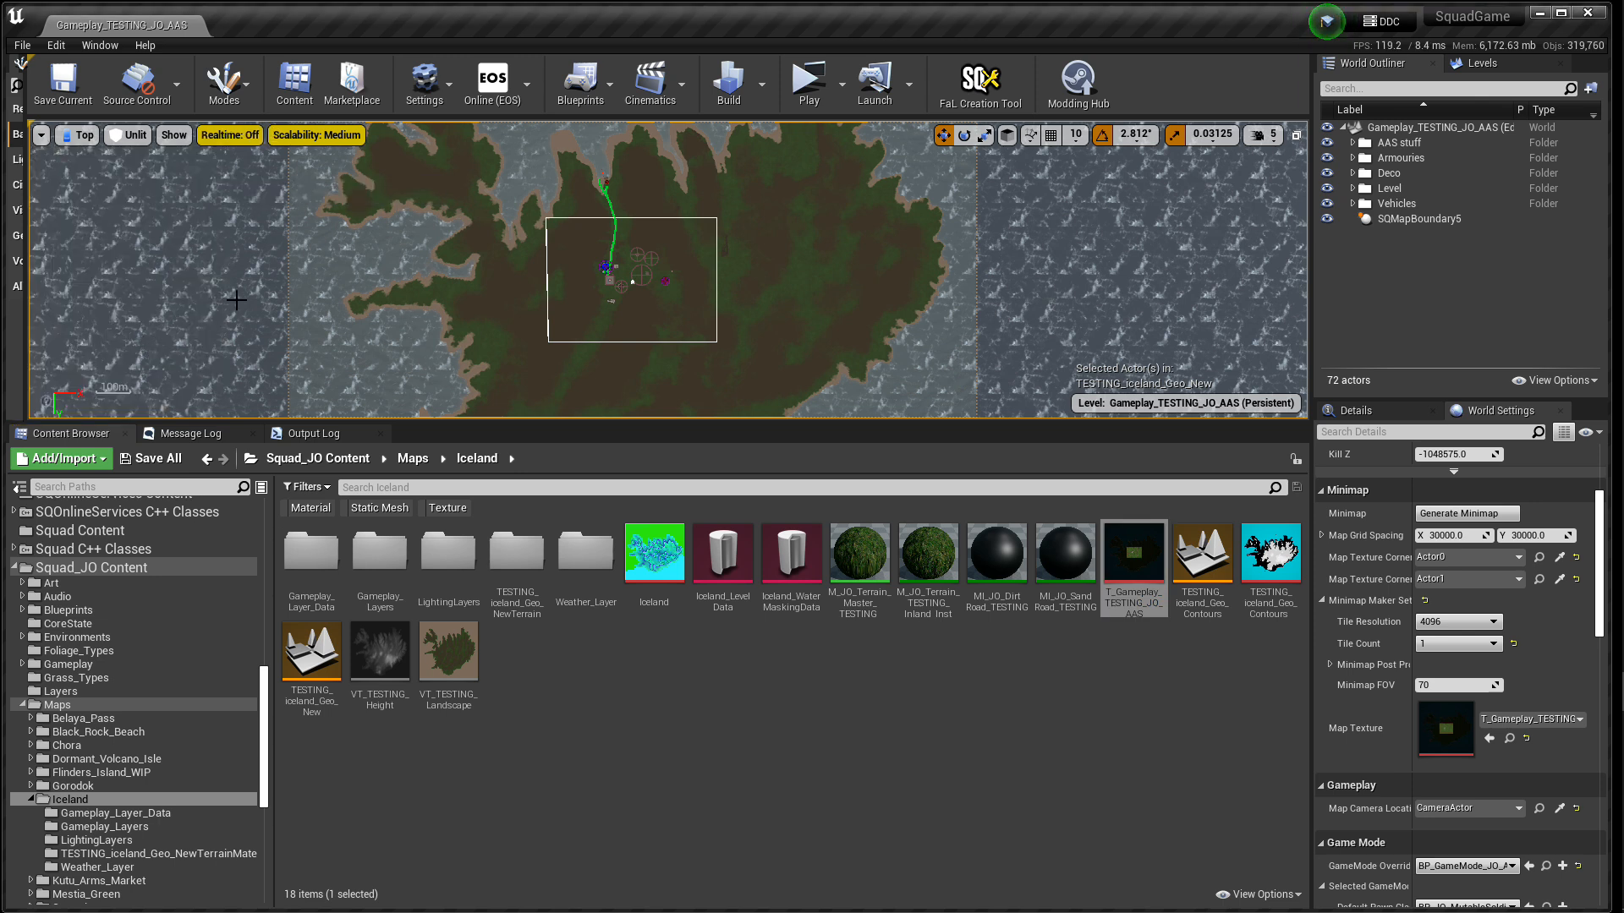
- Select the SQMapBoundary5 actor and assign SQMapBoundarySettings as its Common Settings
drag(639, 421, 666, 661)
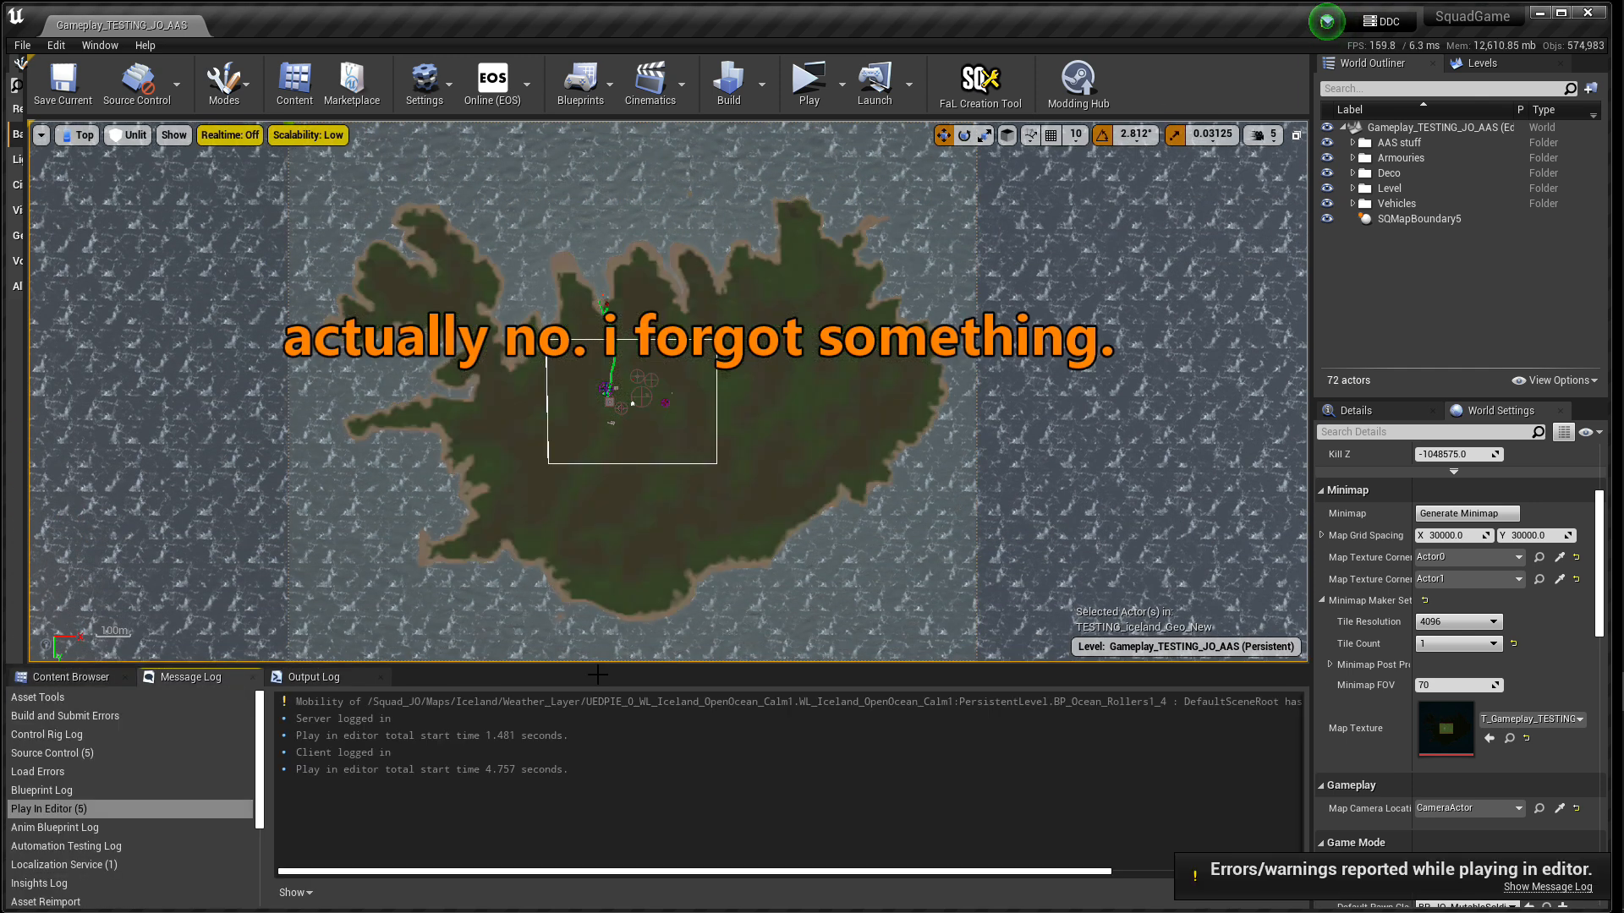
click(71, 676)
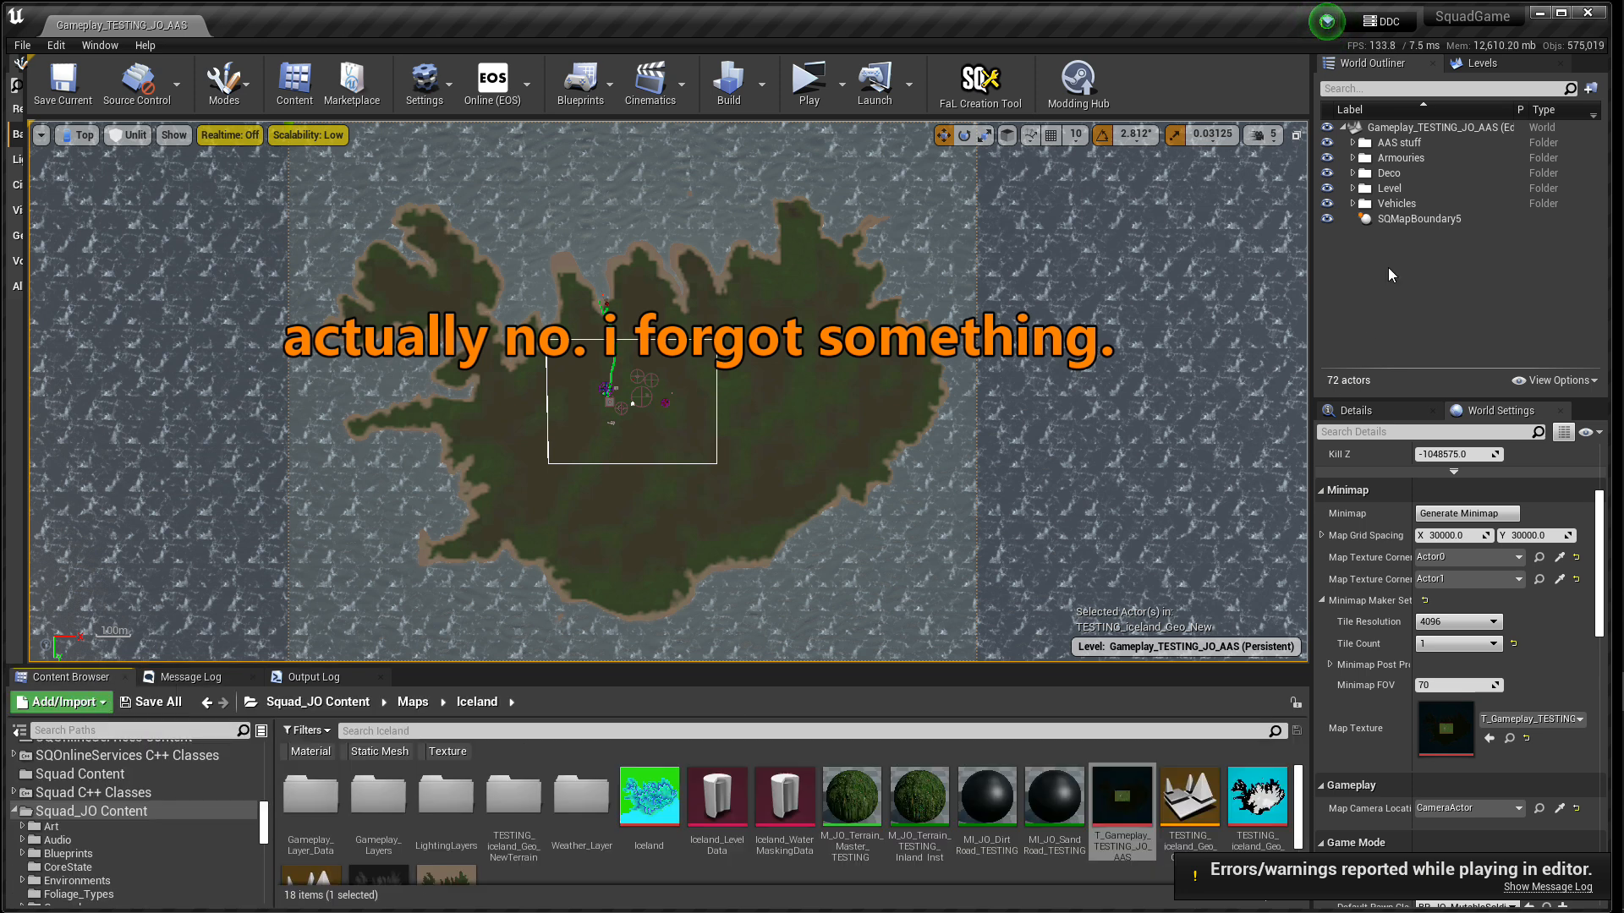
click(1394, 219)
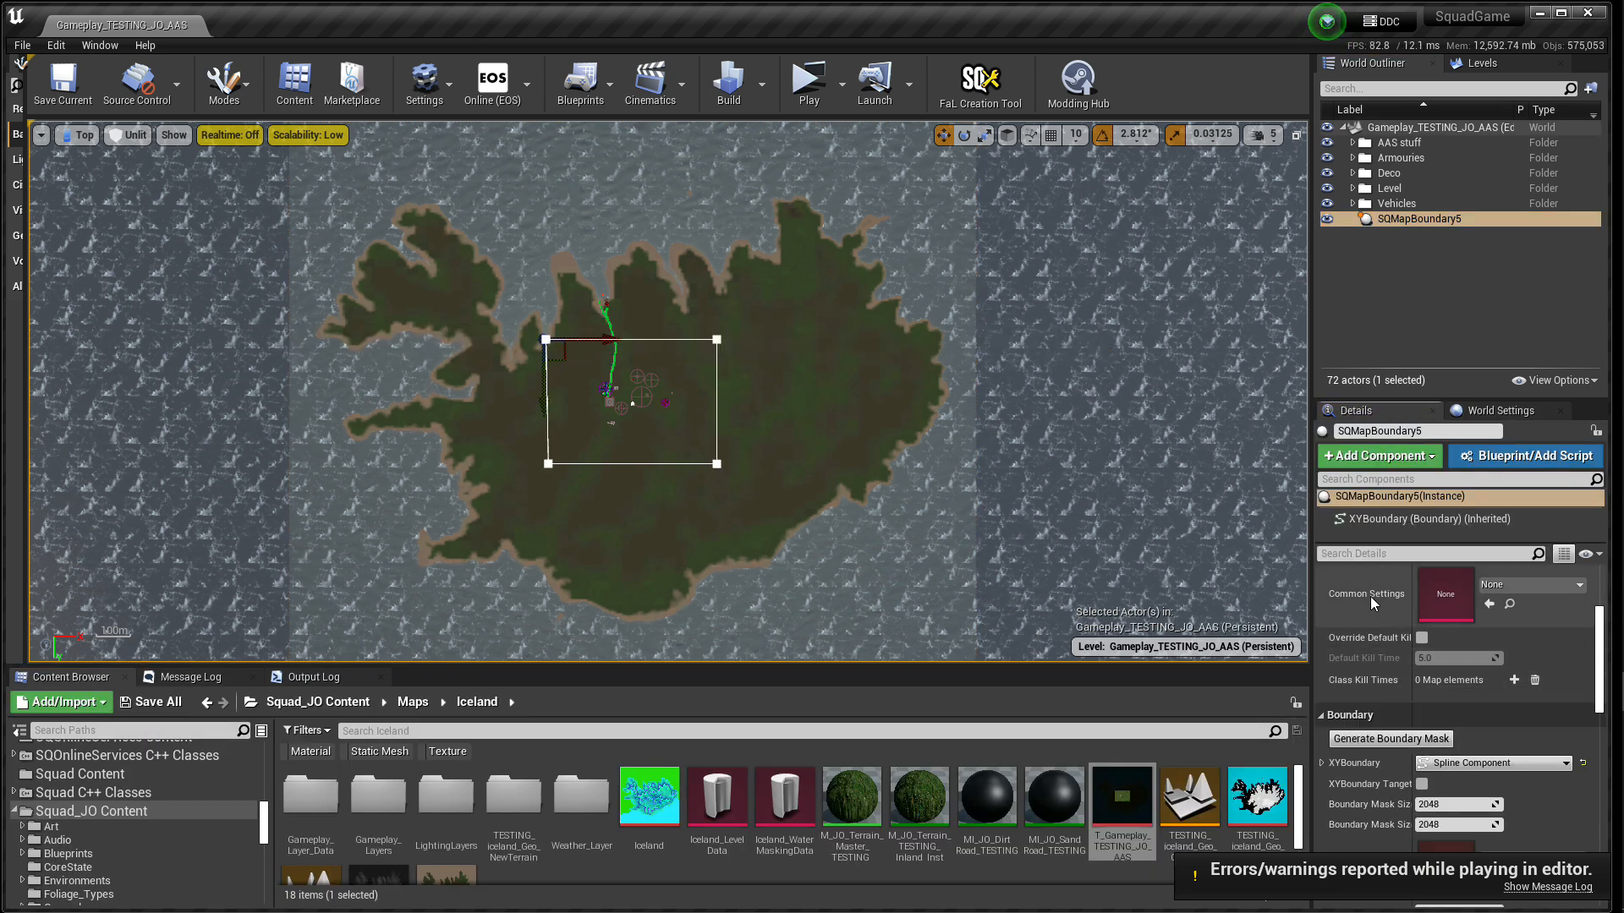
click(1375, 496)
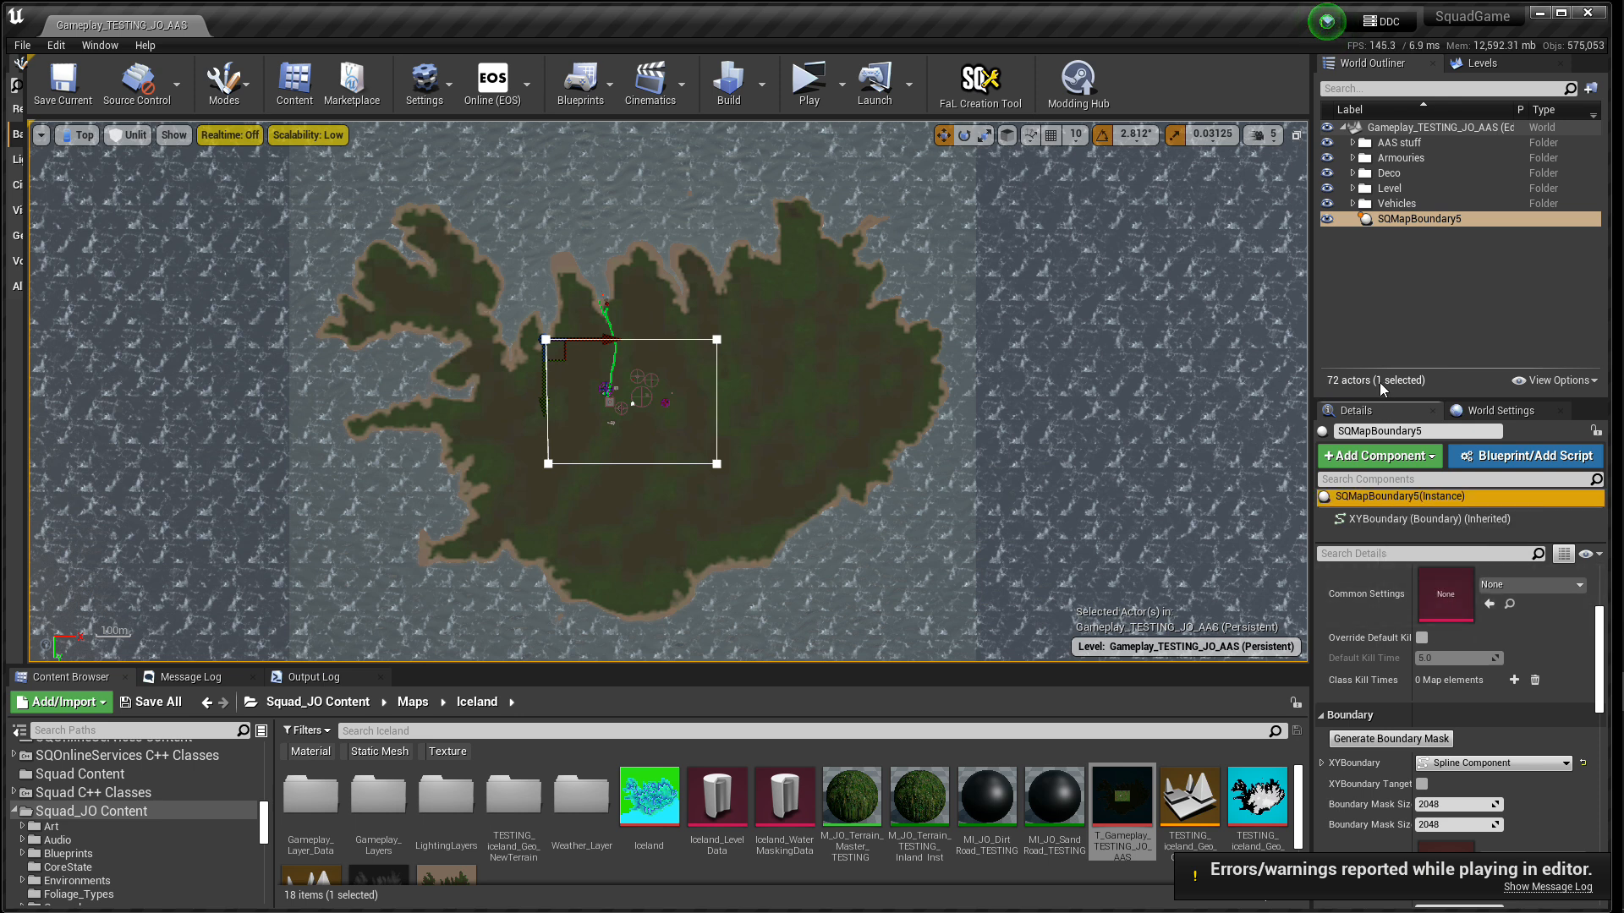
drag(1383, 401, 1382, 323)
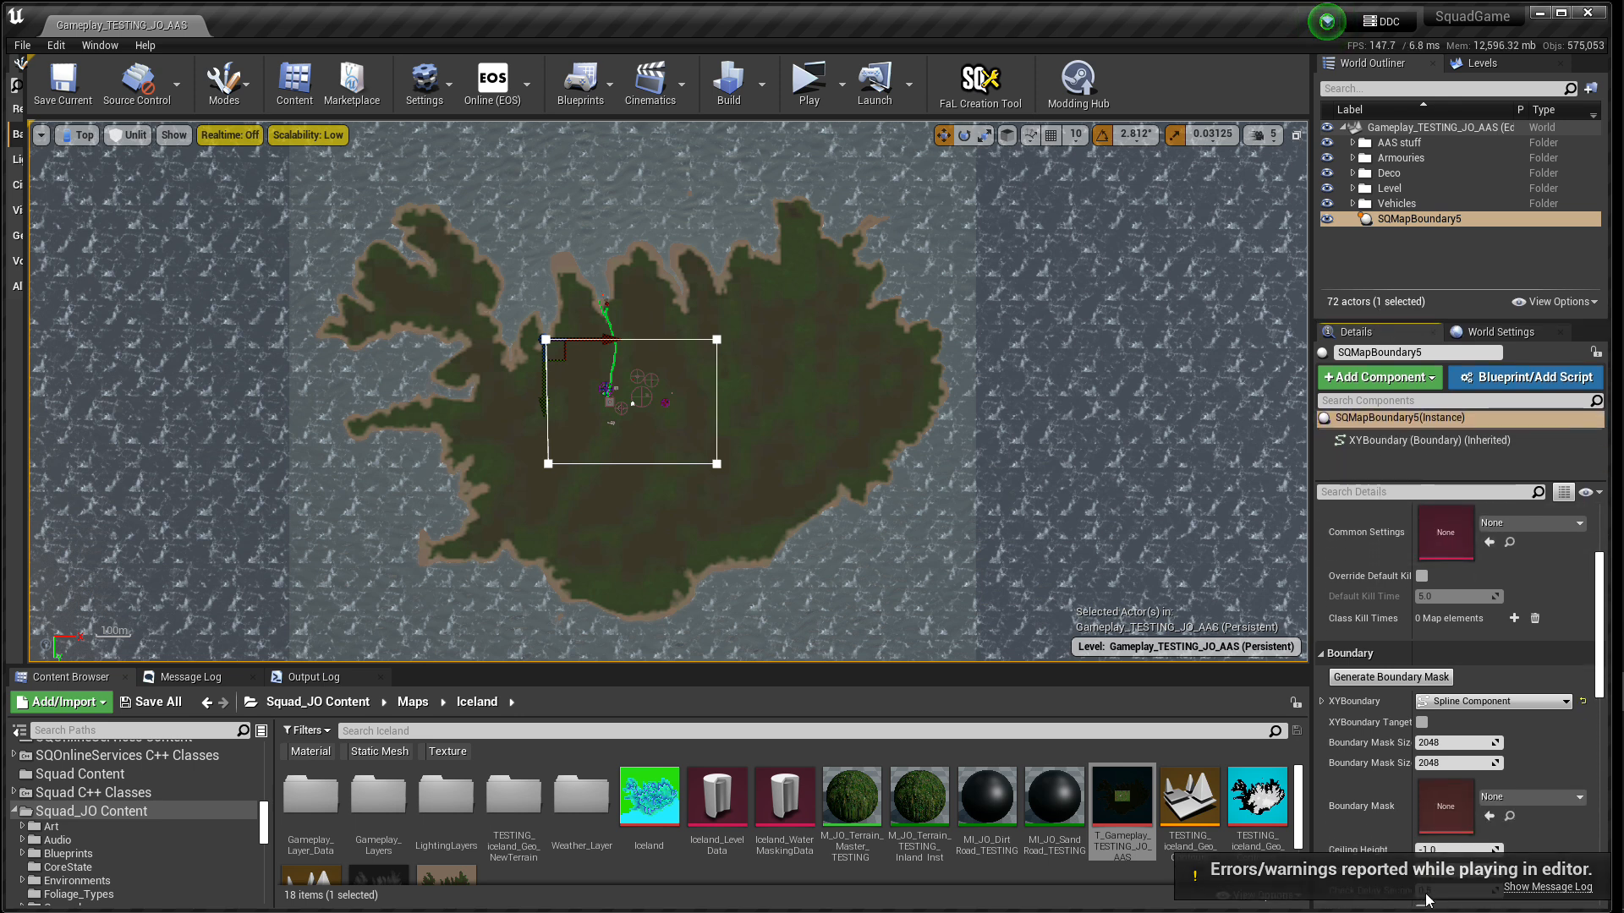
scroll(1378, 615, up, 3)
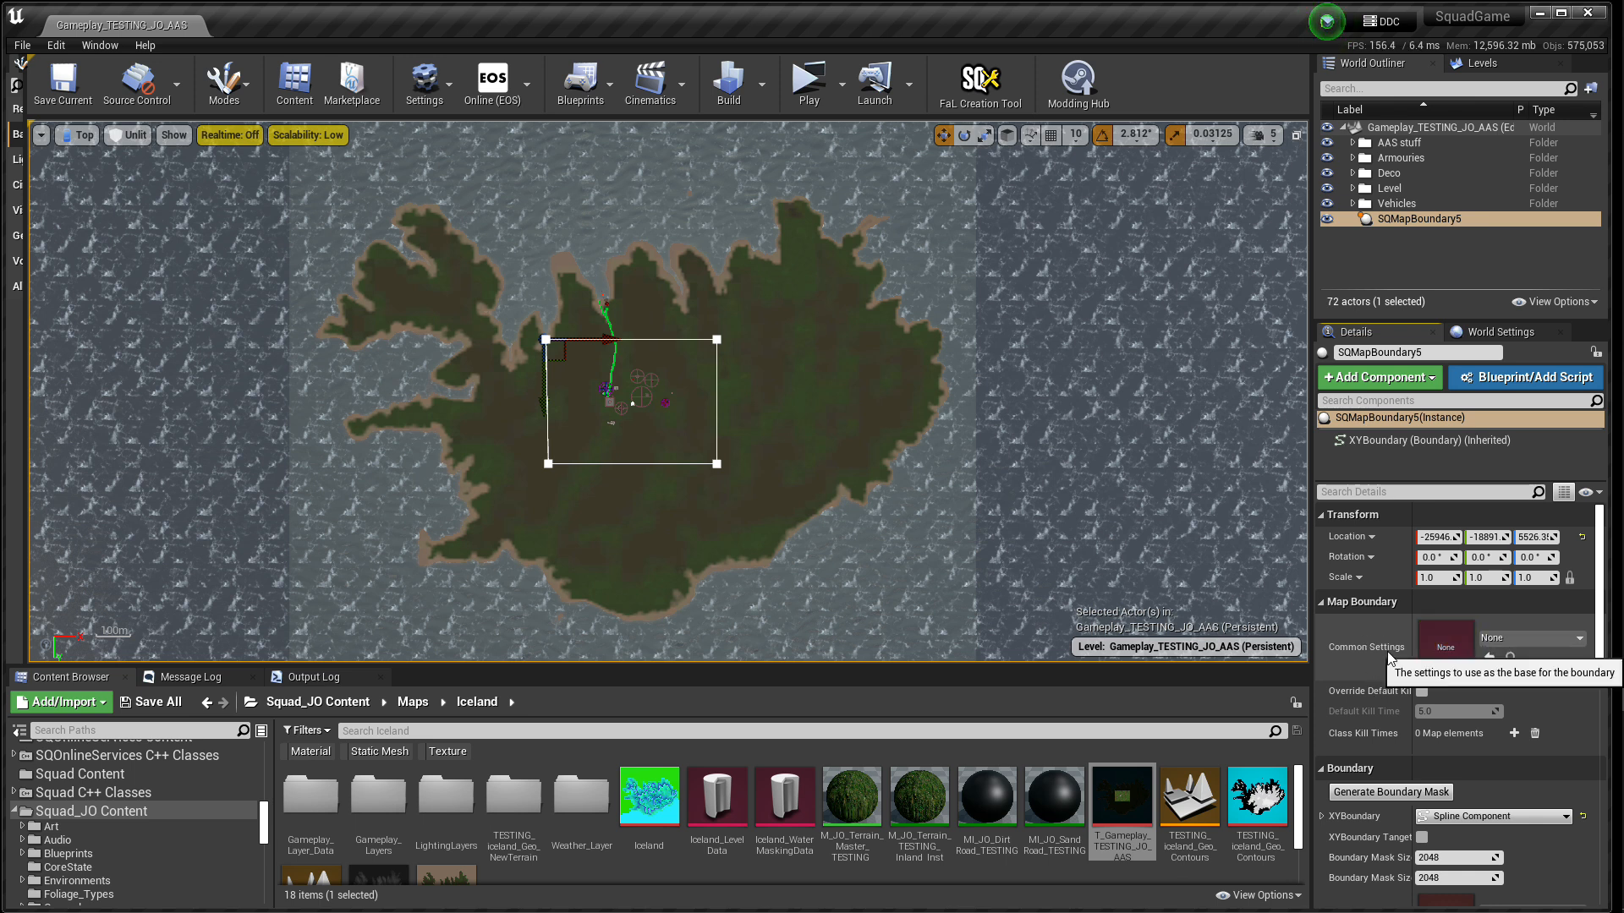
click(1531, 638)
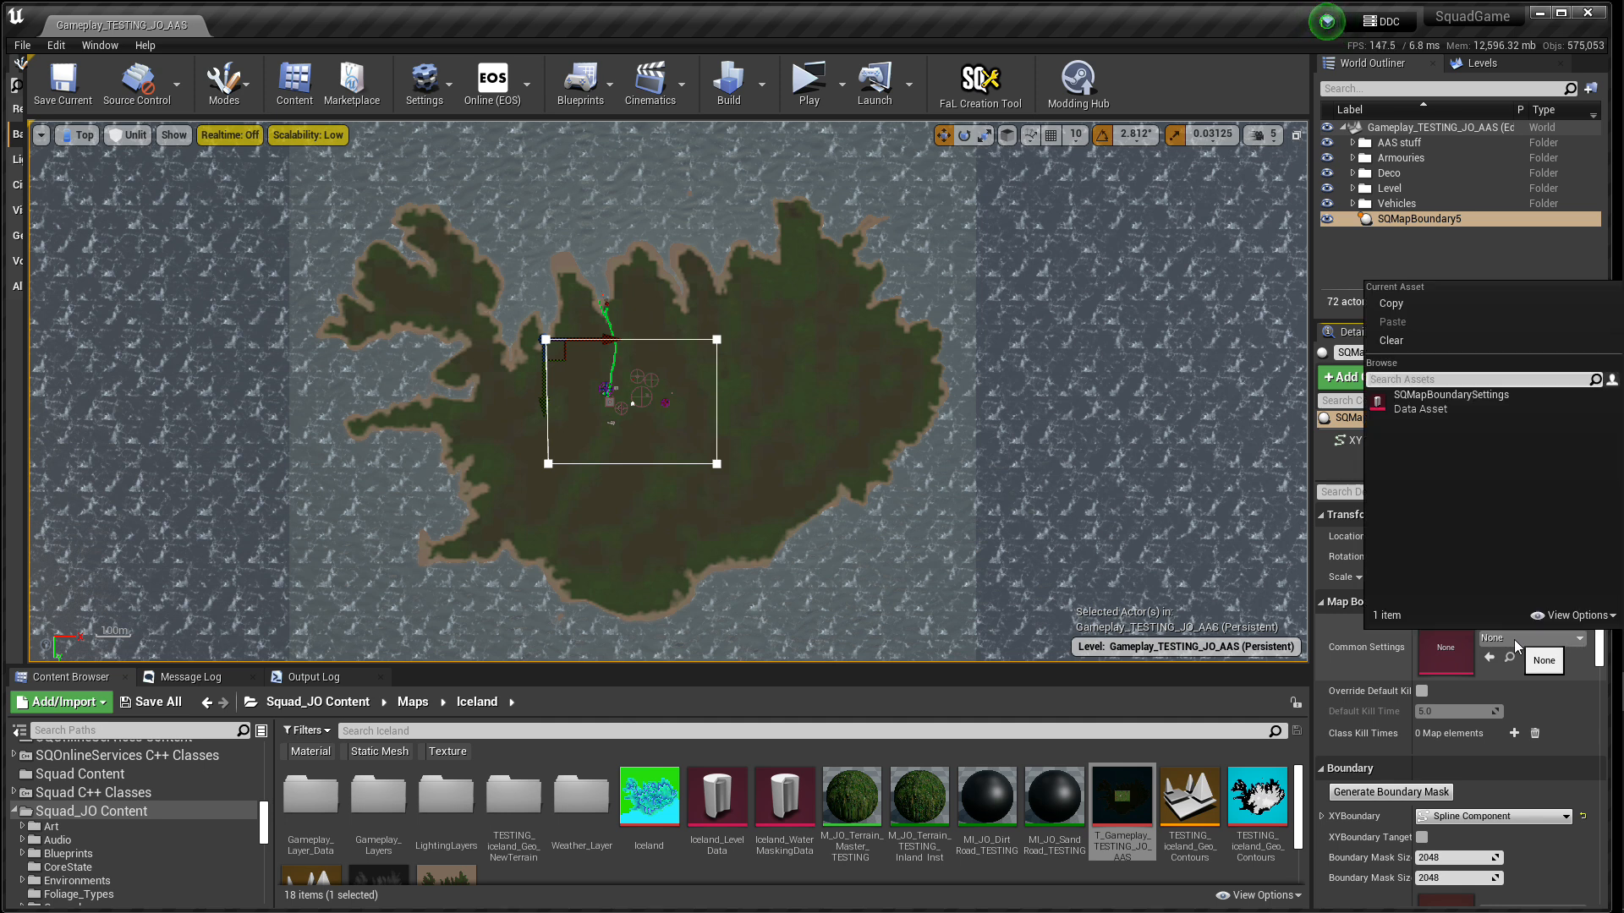
click(1457, 408)
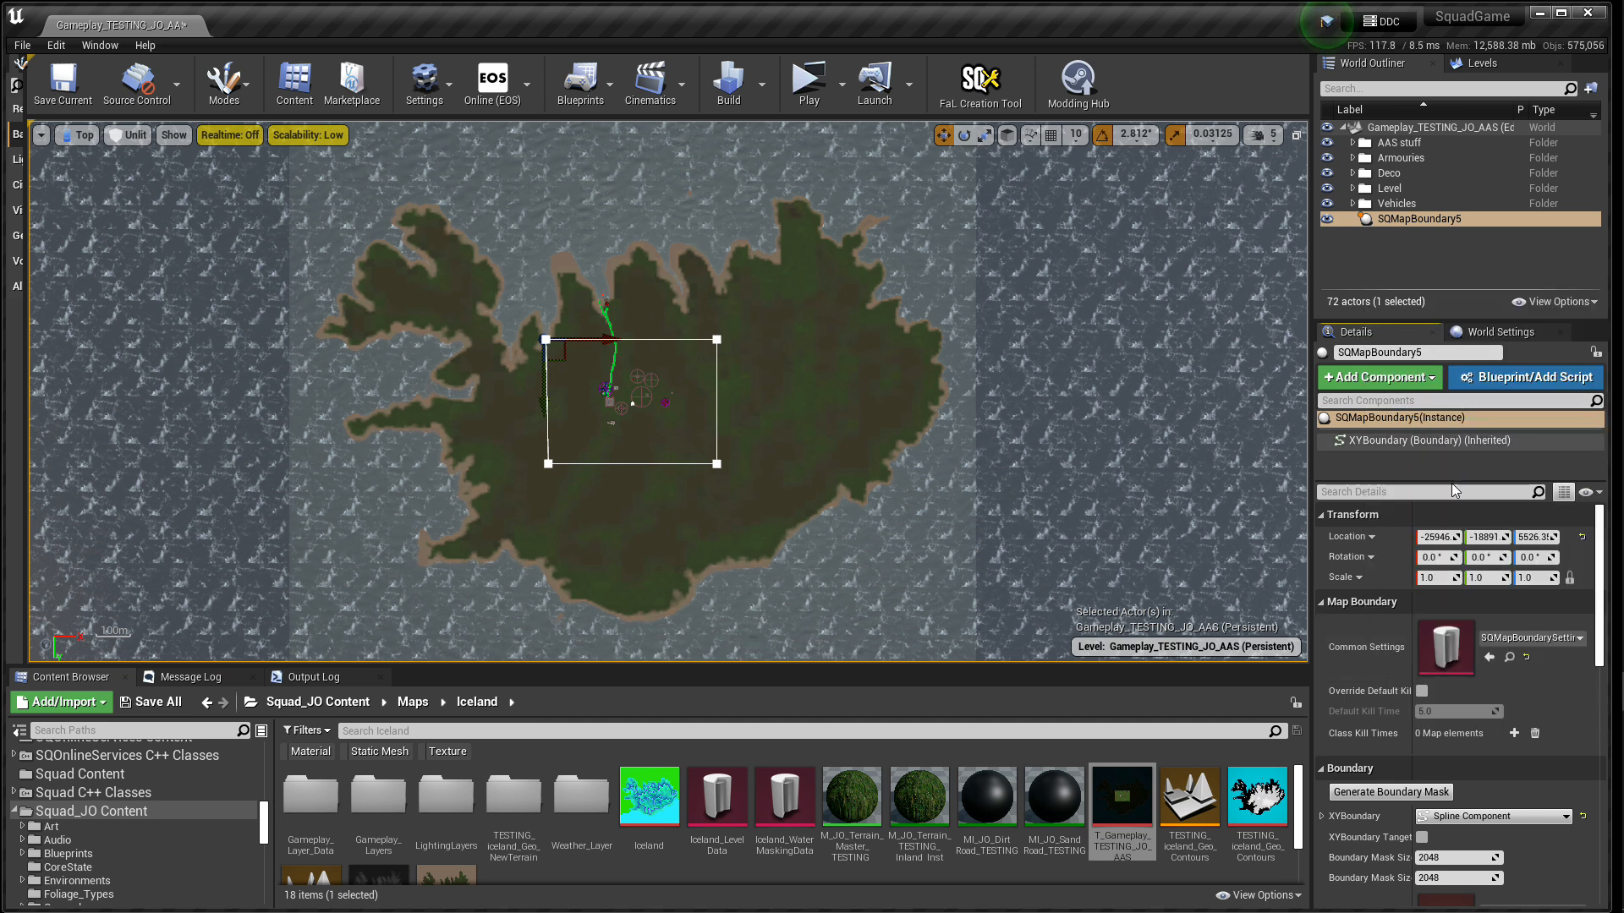
- Locate and open the SQMapBoundarySettings data asset, examine its default and class kill times, and close it
click(1510, 657)
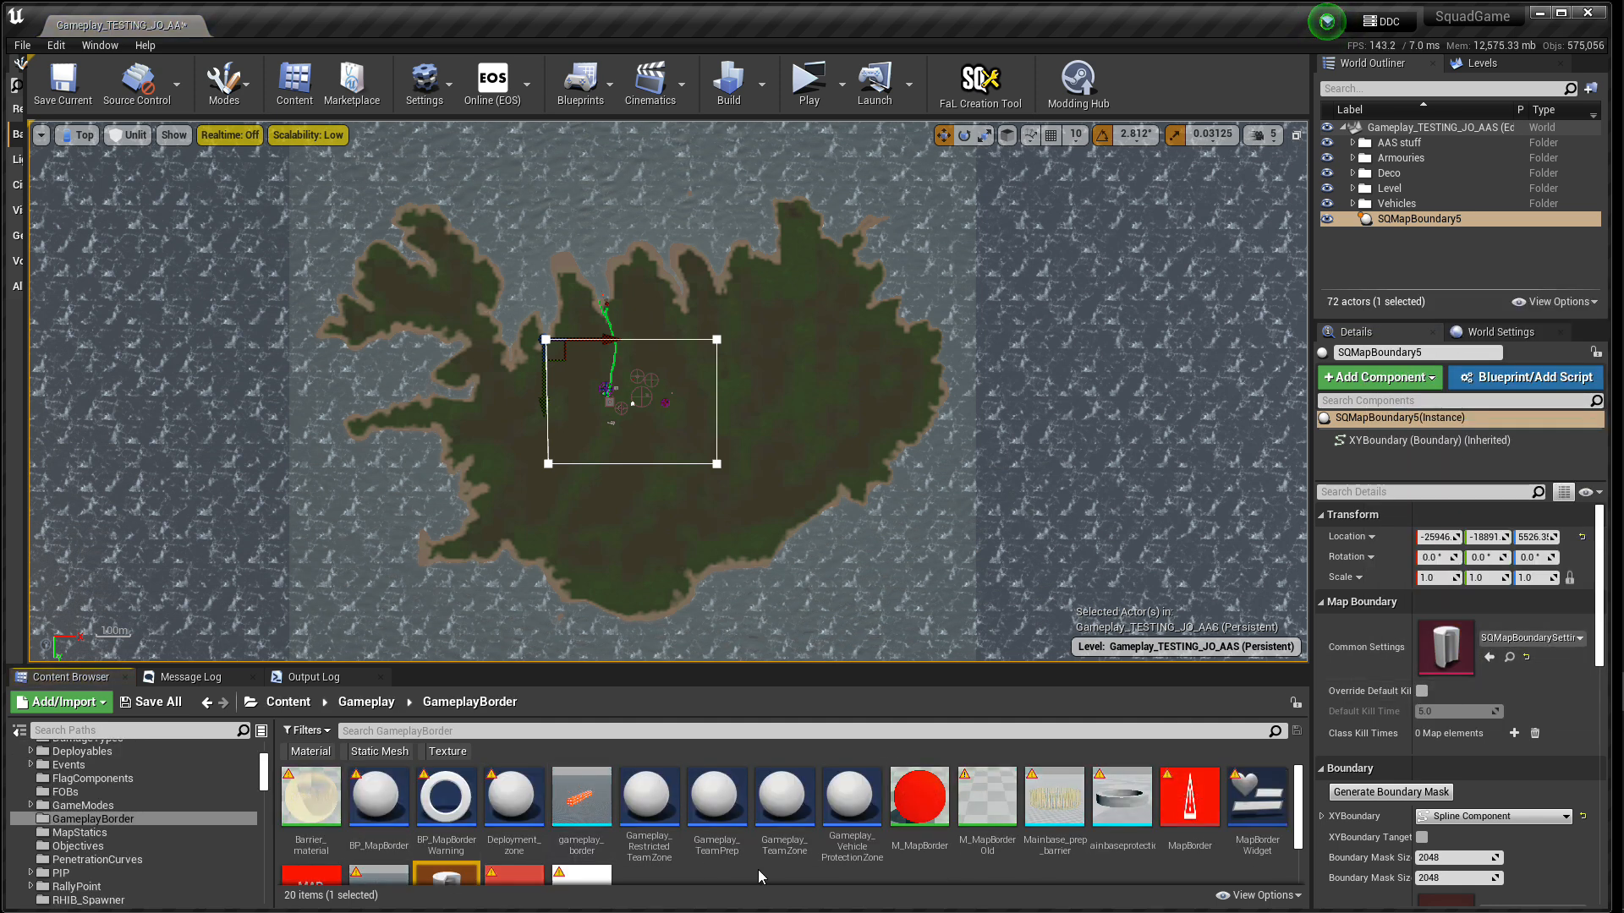
scroll(758, 877, down, 2)
double_click(452, 833)
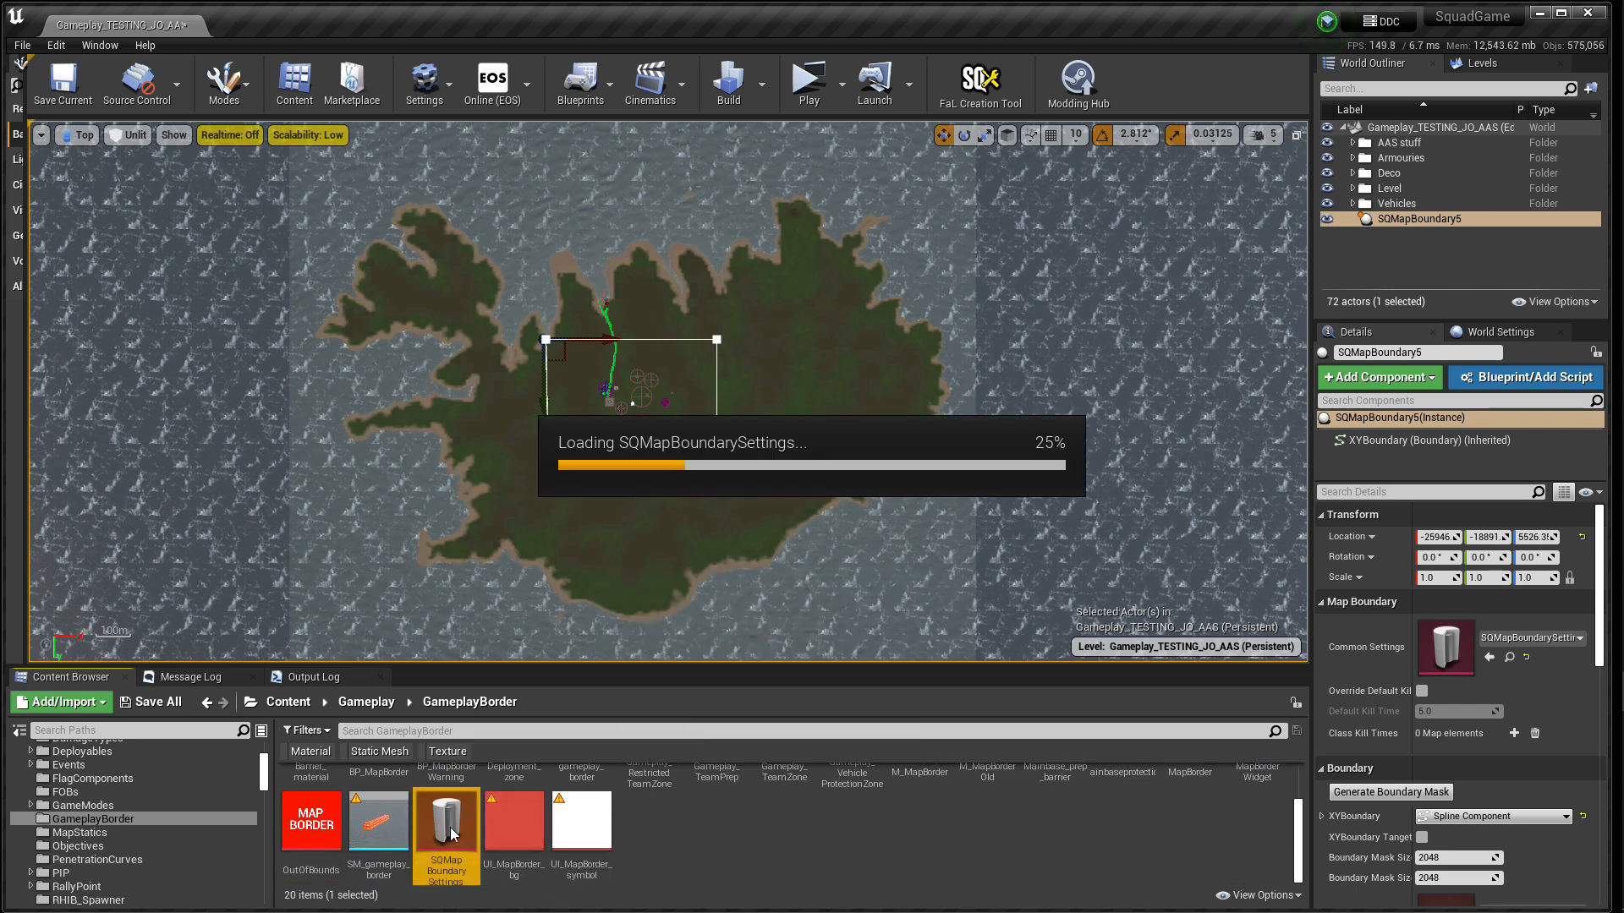
click(870, 313)
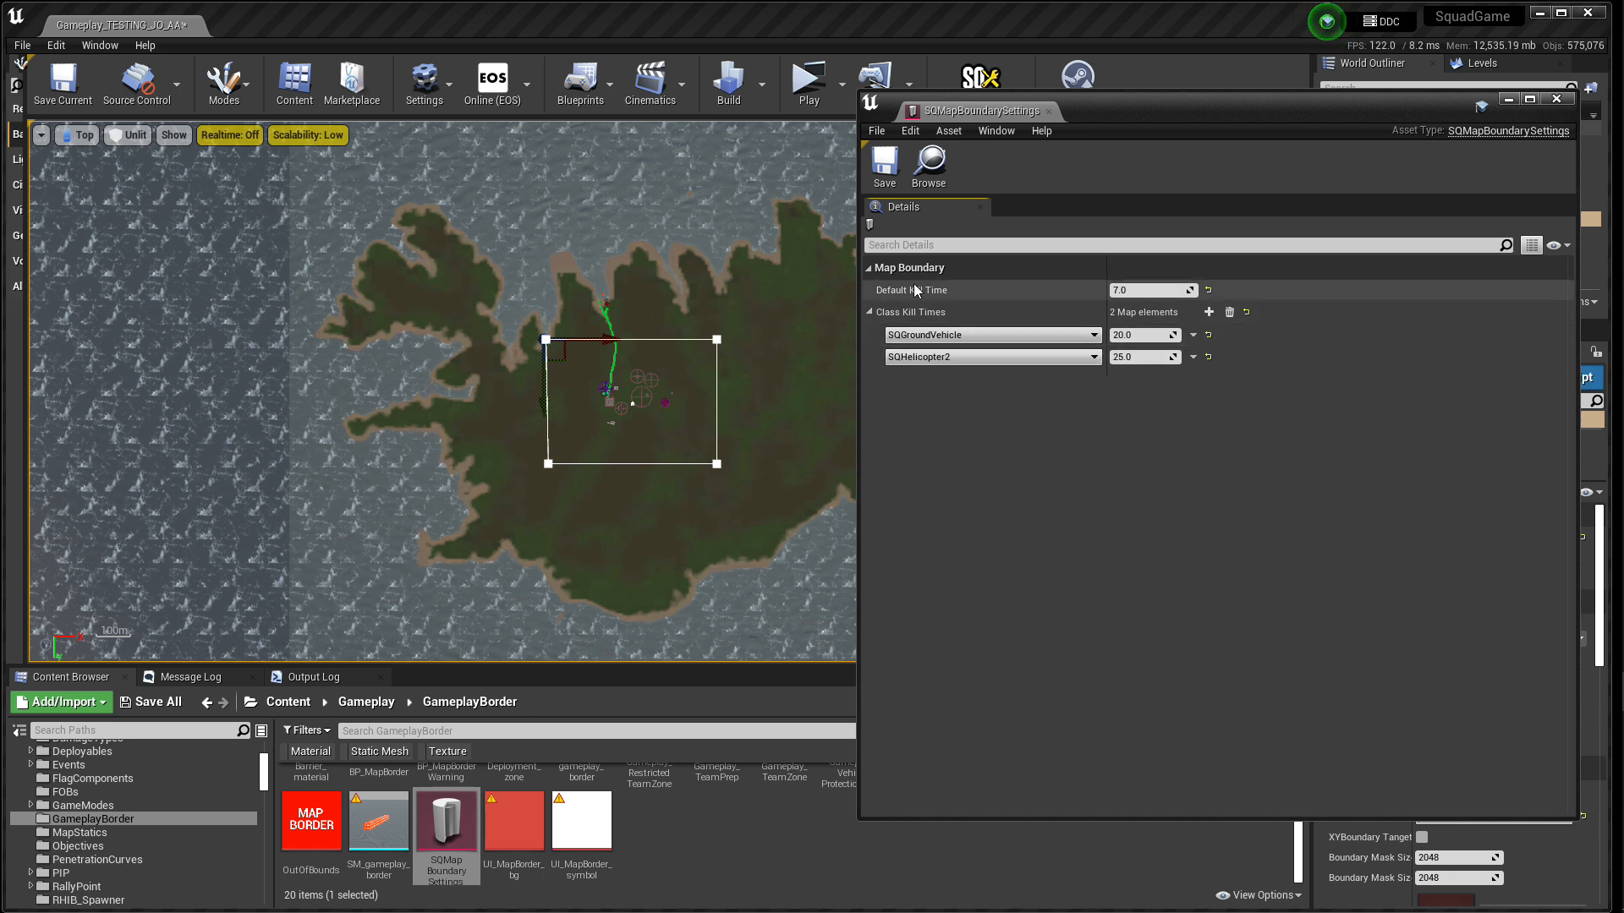
click(1048, 111)
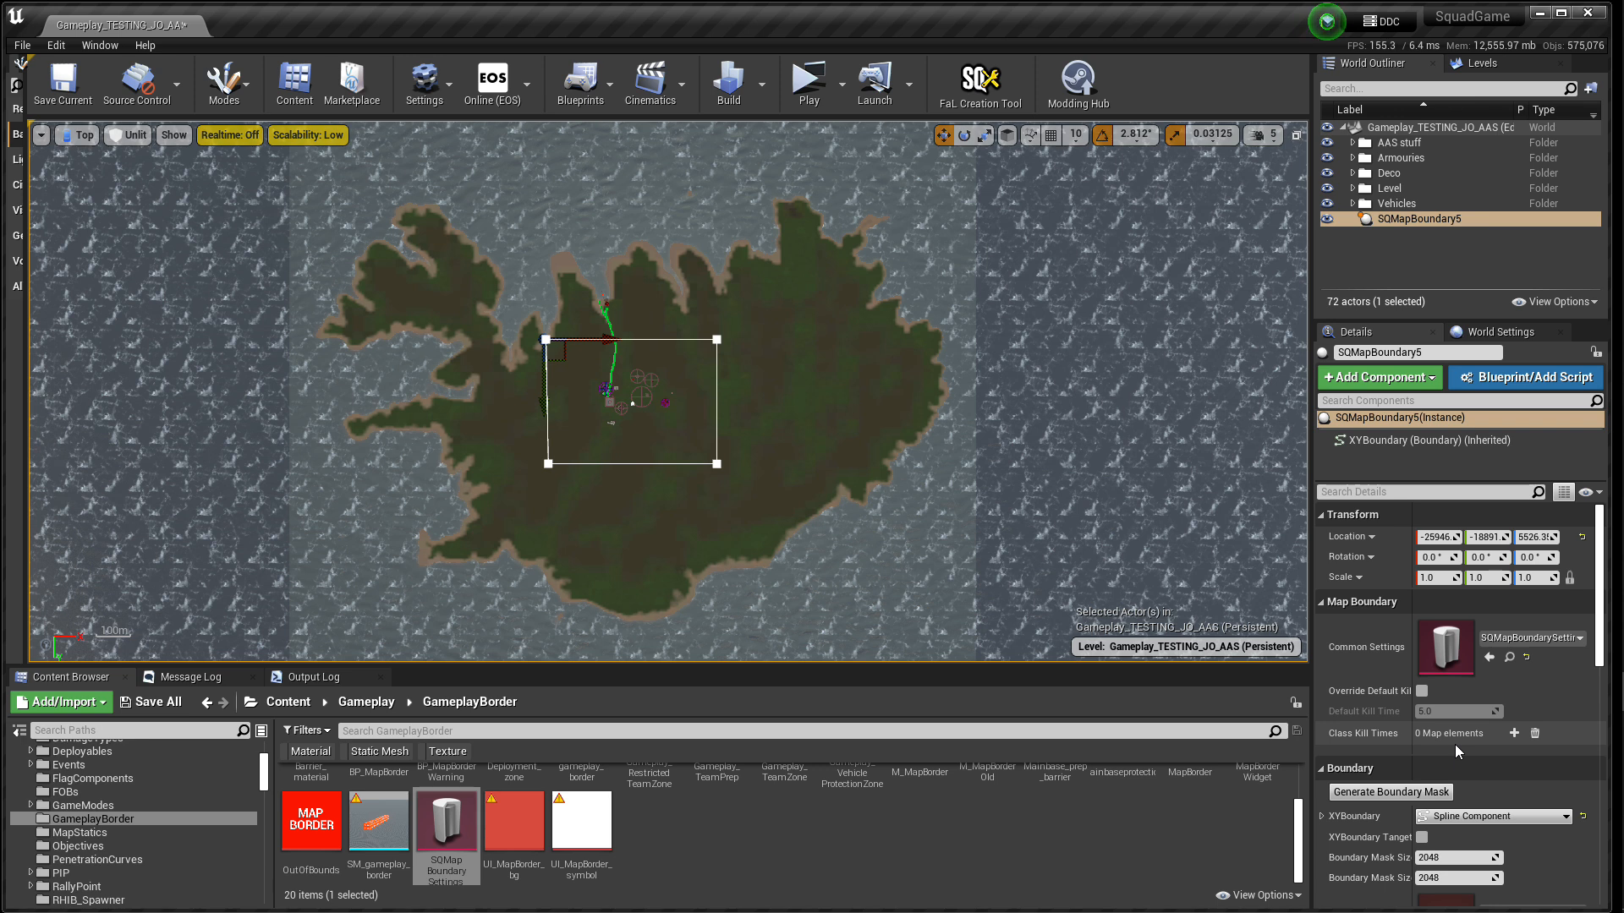
- Examine the map boundary, boundary mask, rendering and collision settings of SQMapBoundary5
scroll(1409, 709, down, 2)
scroll(1374, 741, down, 3)
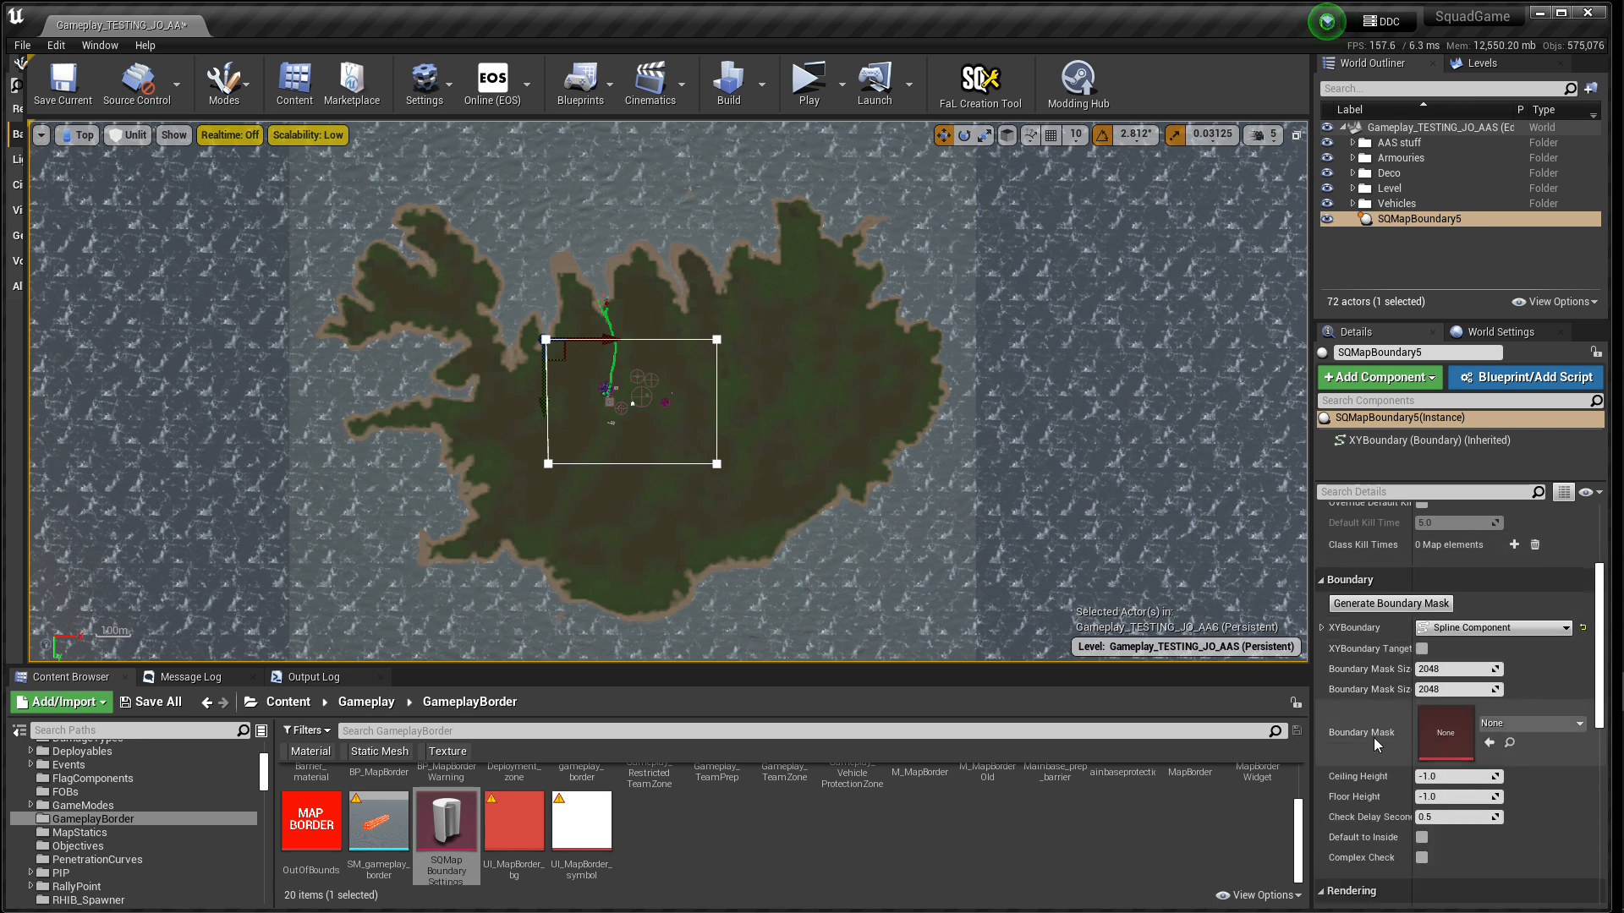
scroll(1374, 737, down, 7)
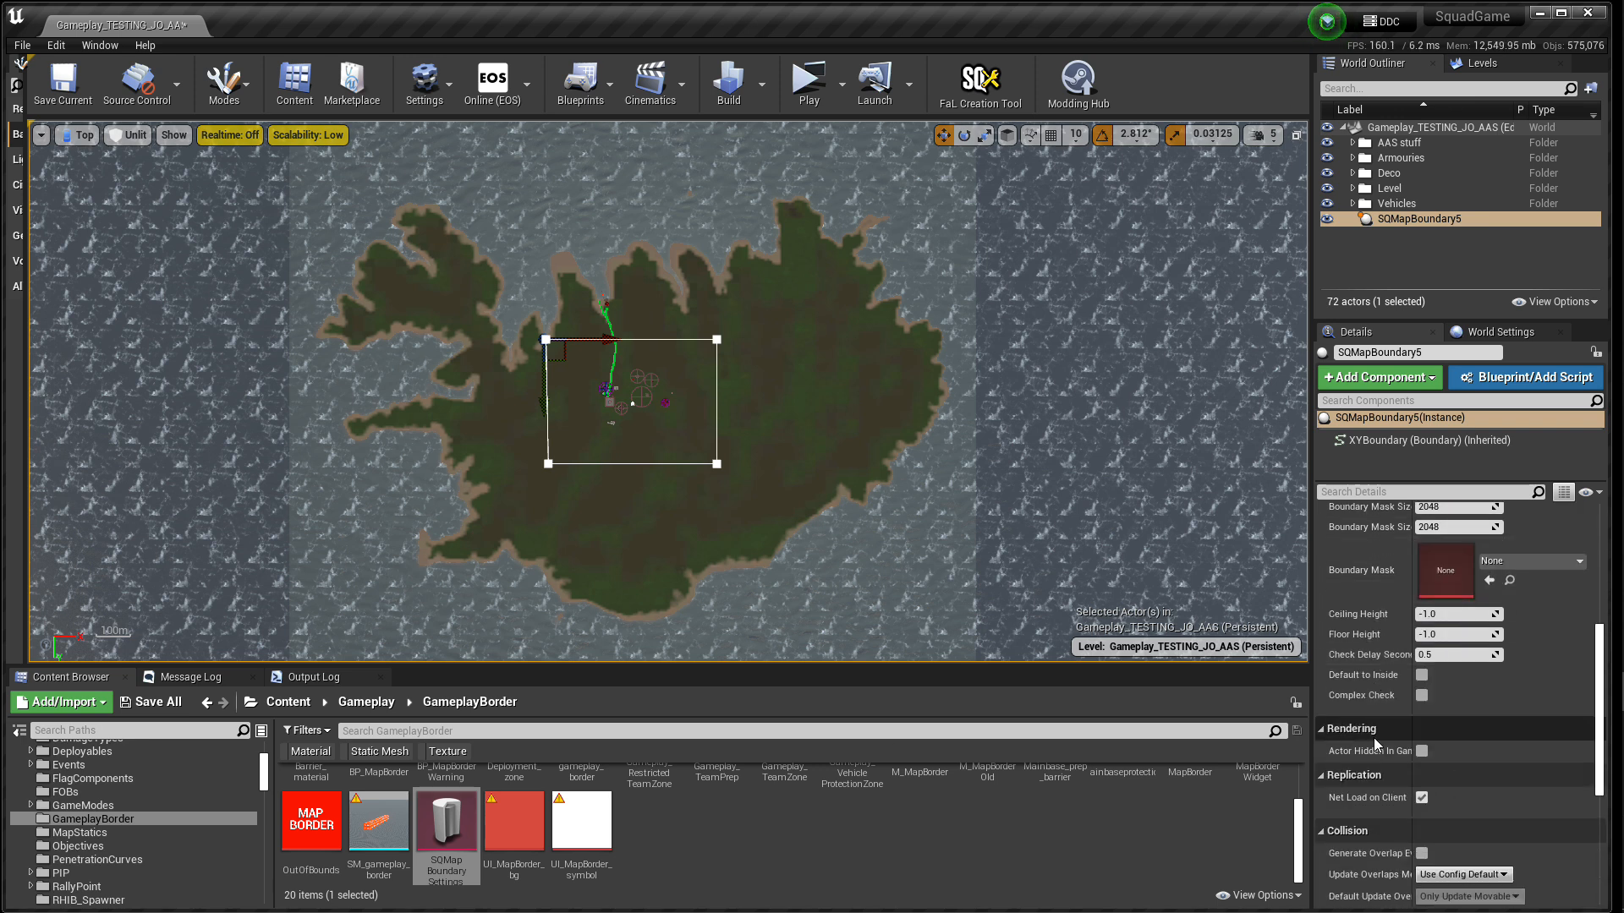
scroll(1373, 738, down, 3)
scroll(1373, 739, up, 8)
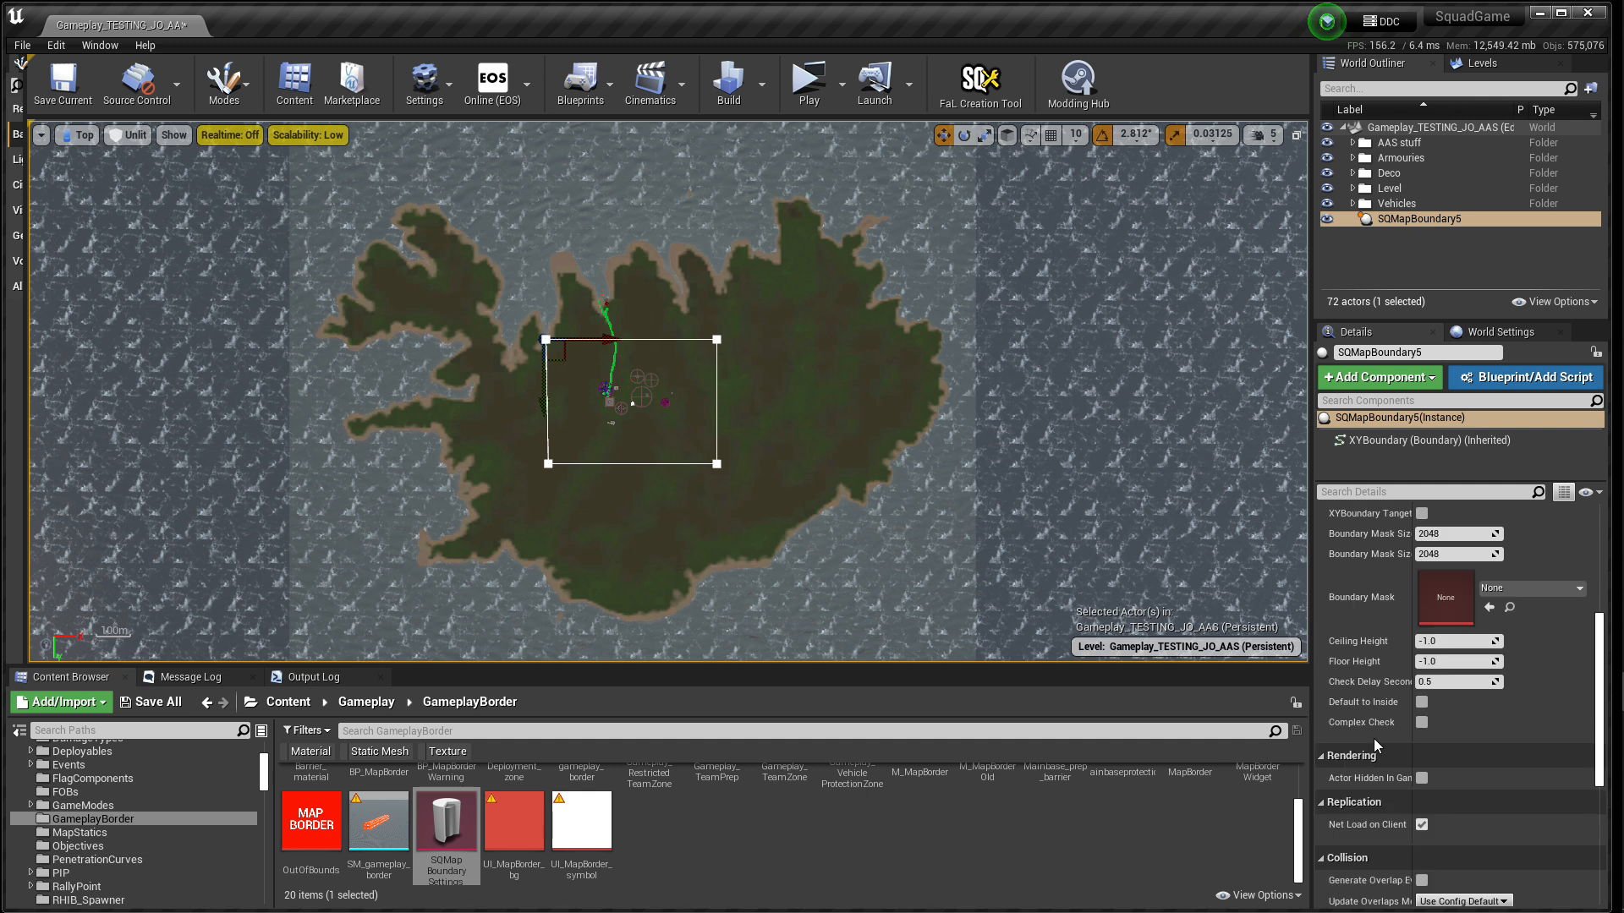
scroll(1373, 738, up, 5)
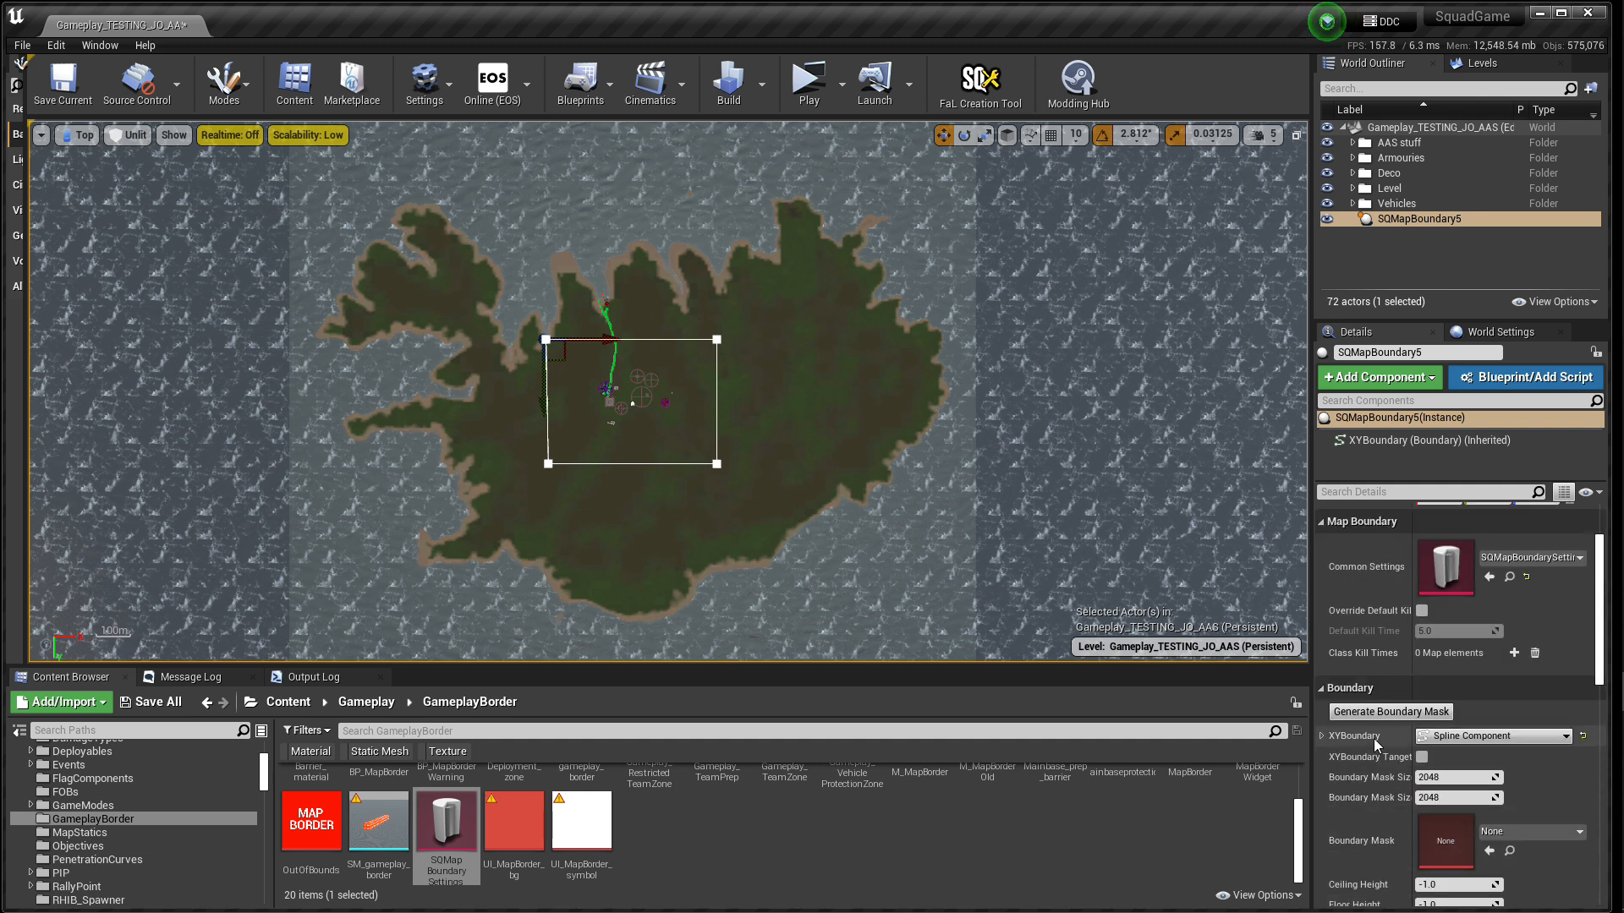
scroll(1374, 738, up, 2)
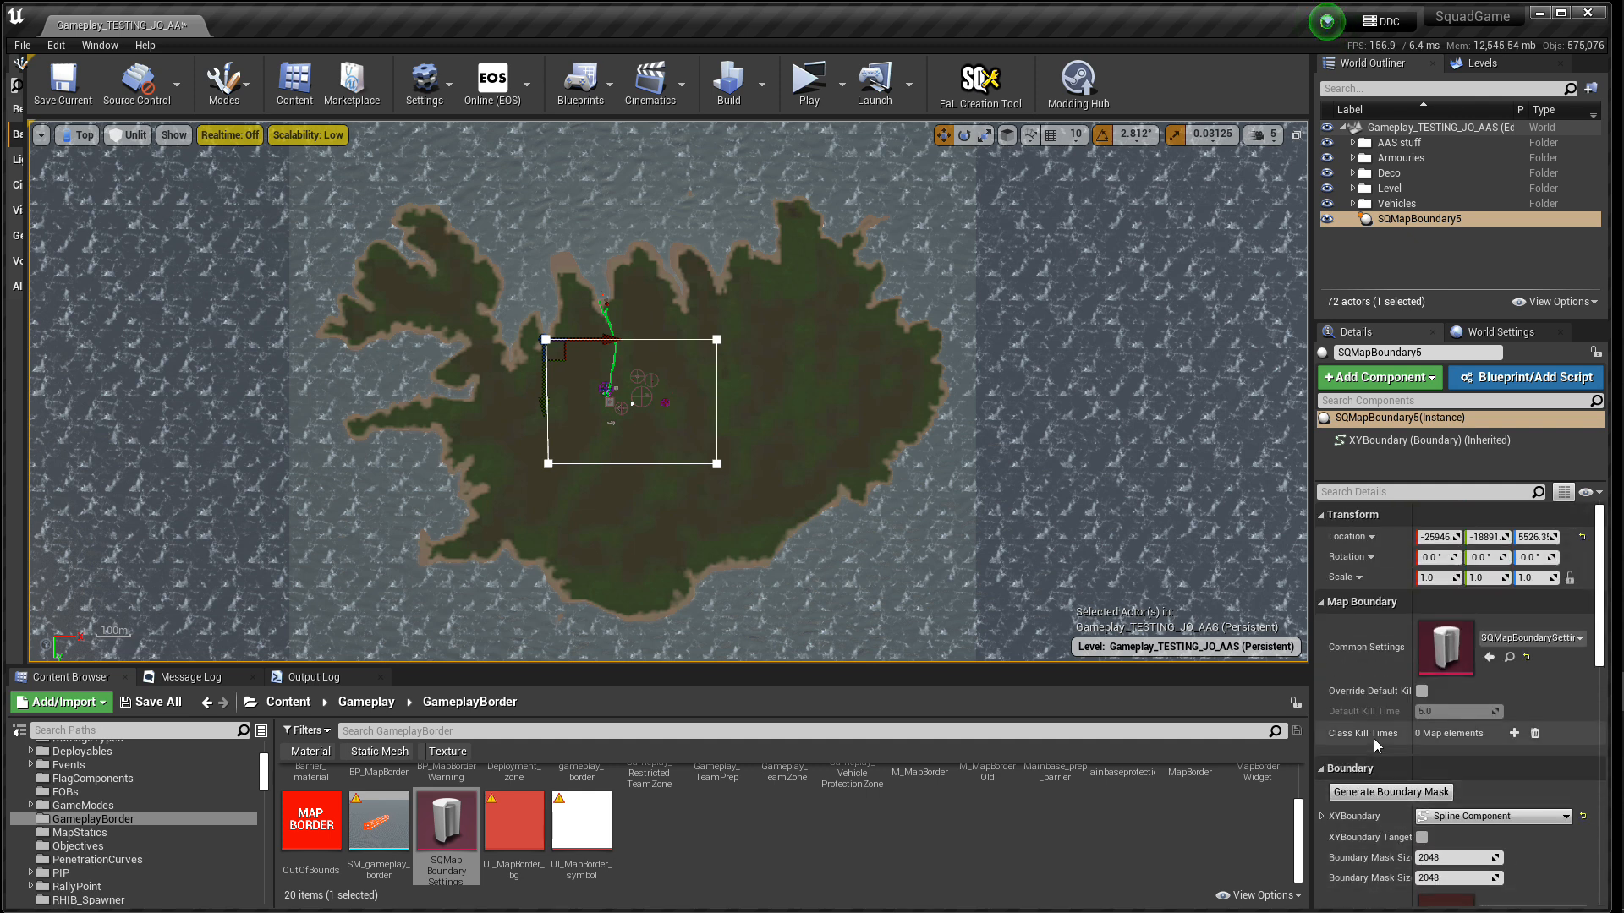
scroll(1373, 739, down, 1)
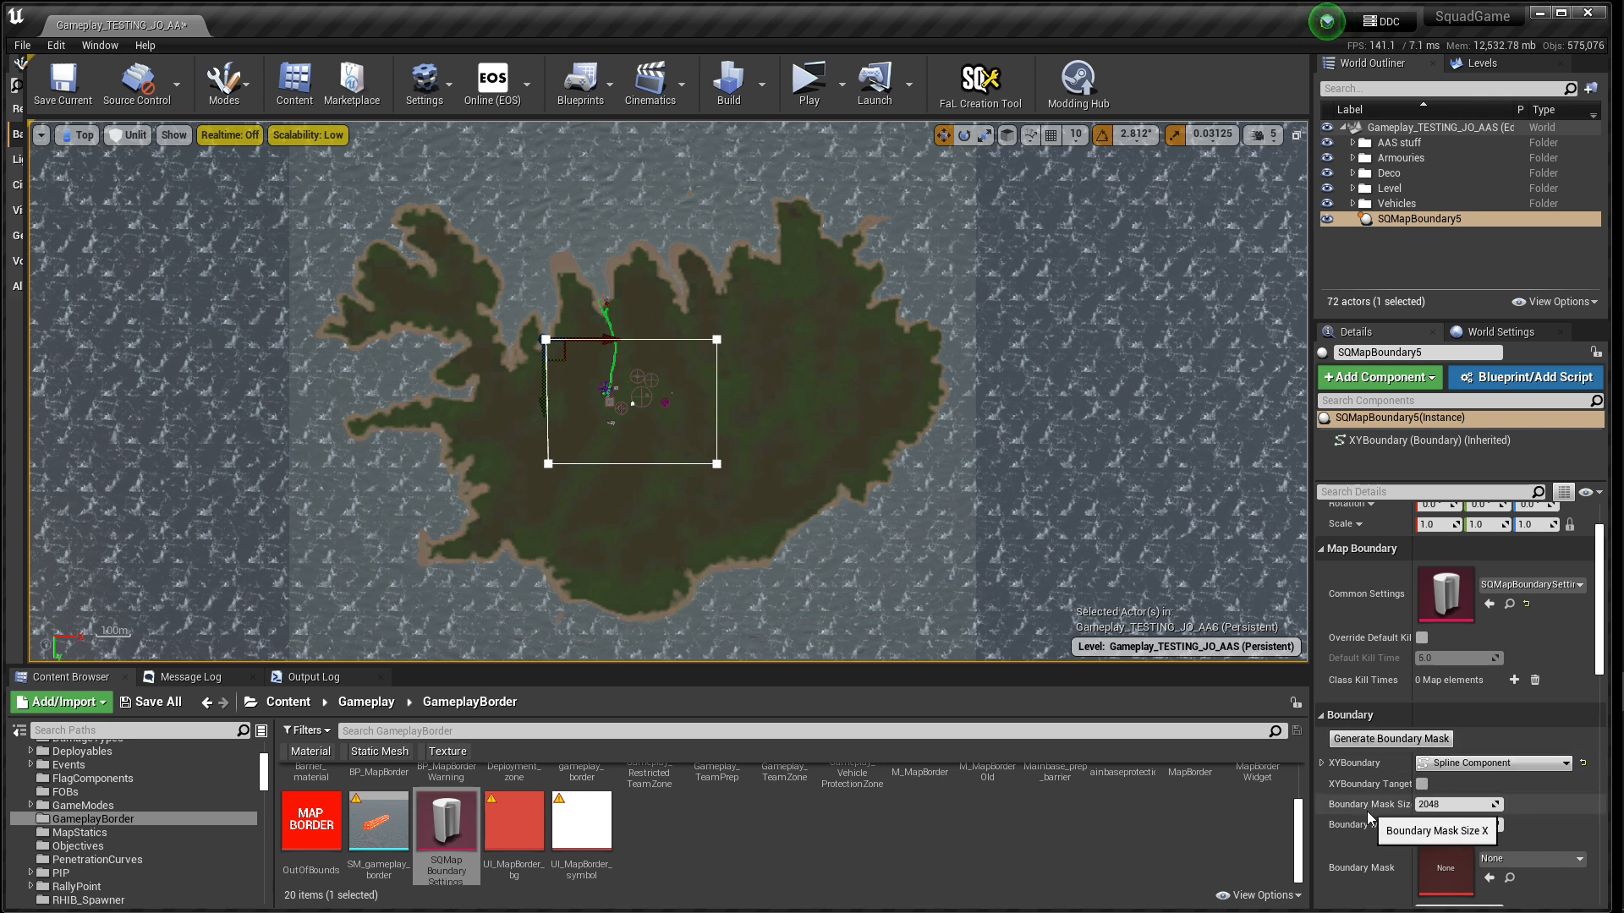
- Examine SQMapBoundary5's XYBoundary spline, mask size, ceiling and floor height, check delay and inside-default options
drag(1411, 825, 1446, 825)
scroll(1383, 811, down, 2)
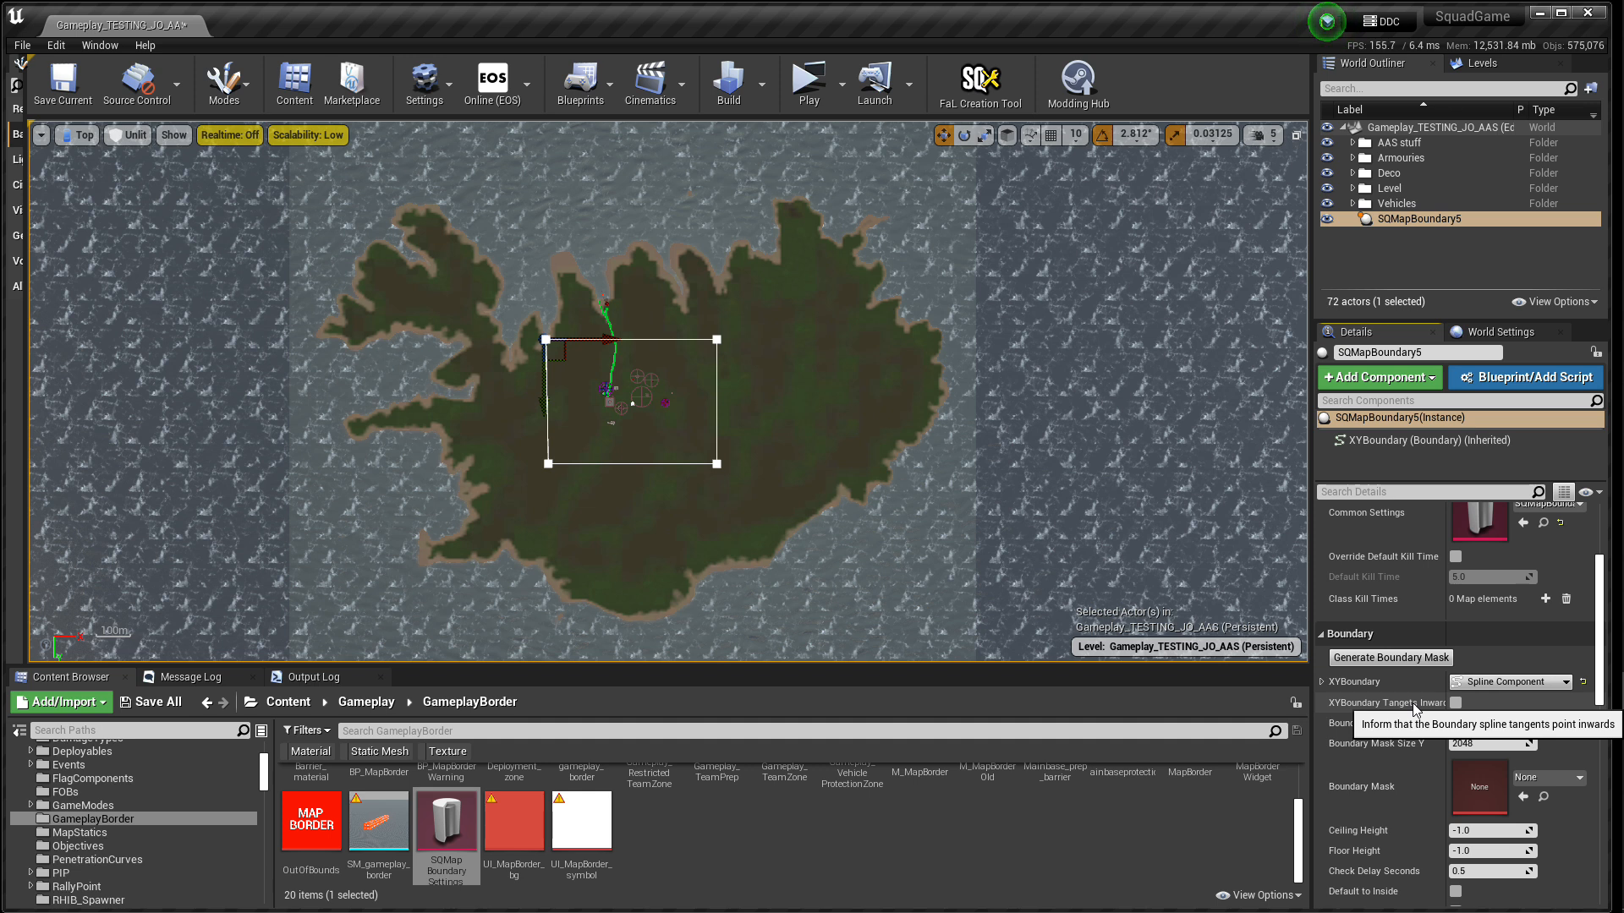
click(1322, 681)
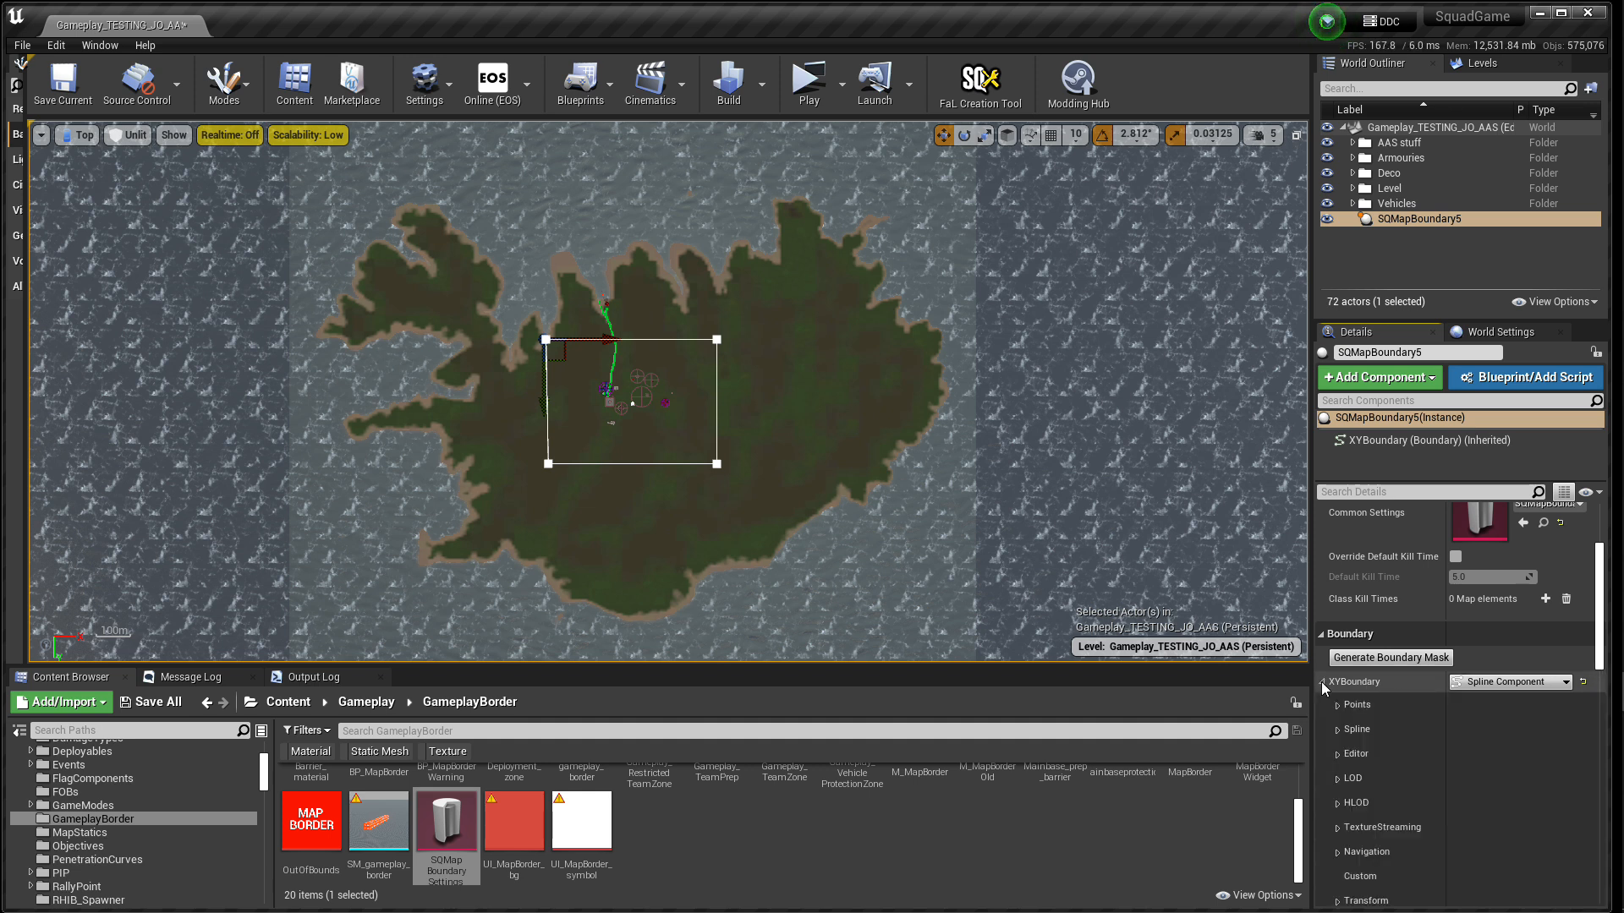
click(1321, 682)
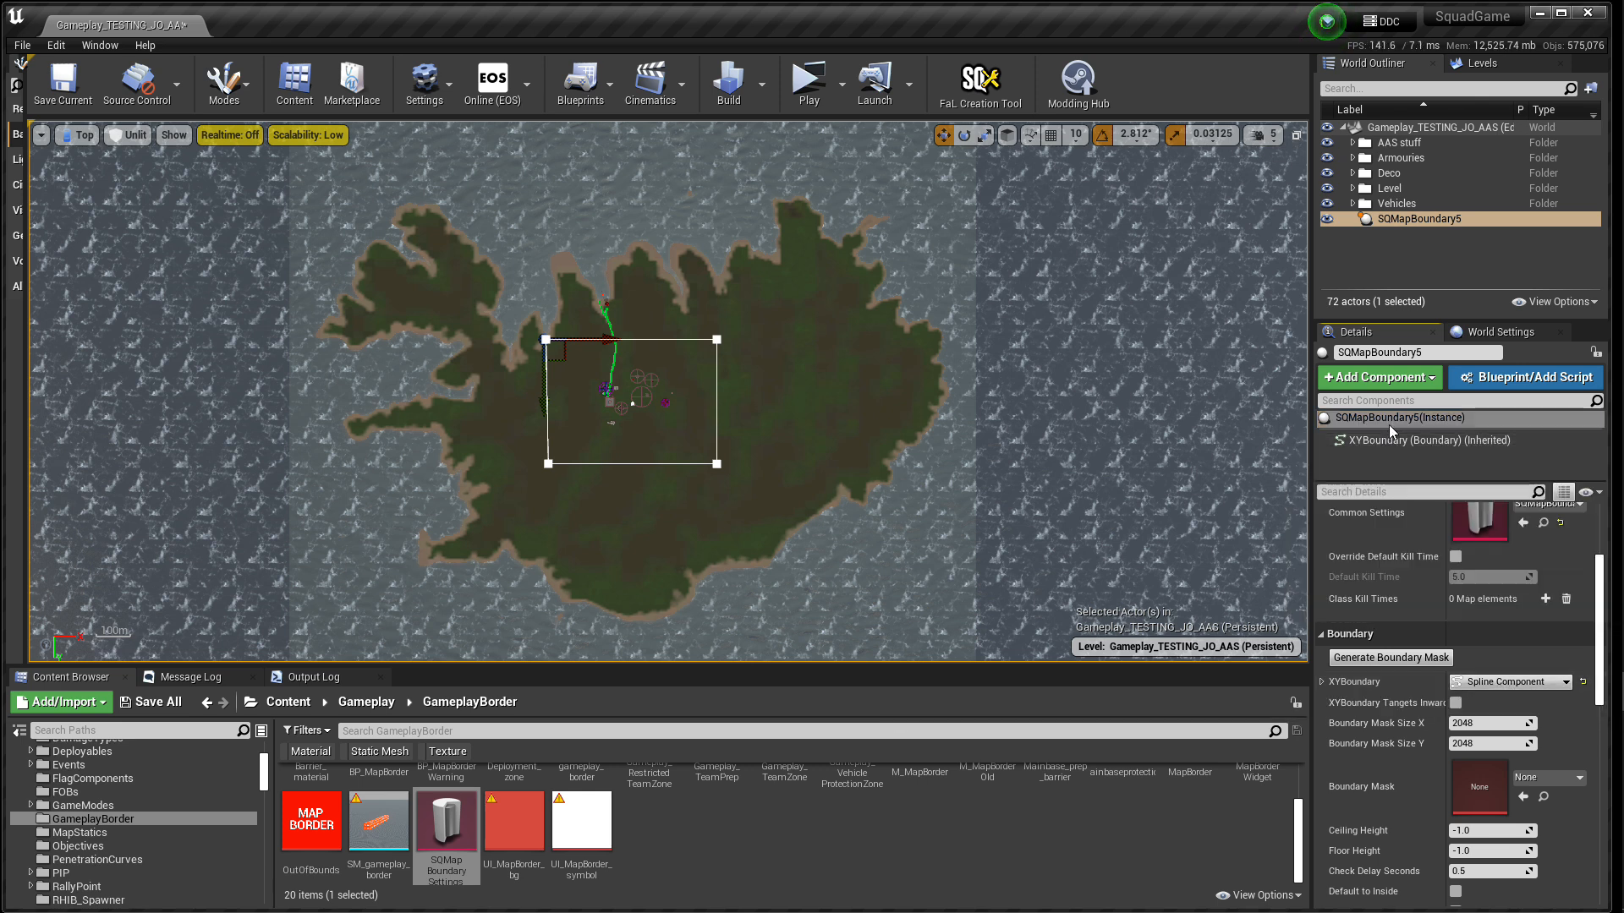
scroll(1387, 788, down, 3)
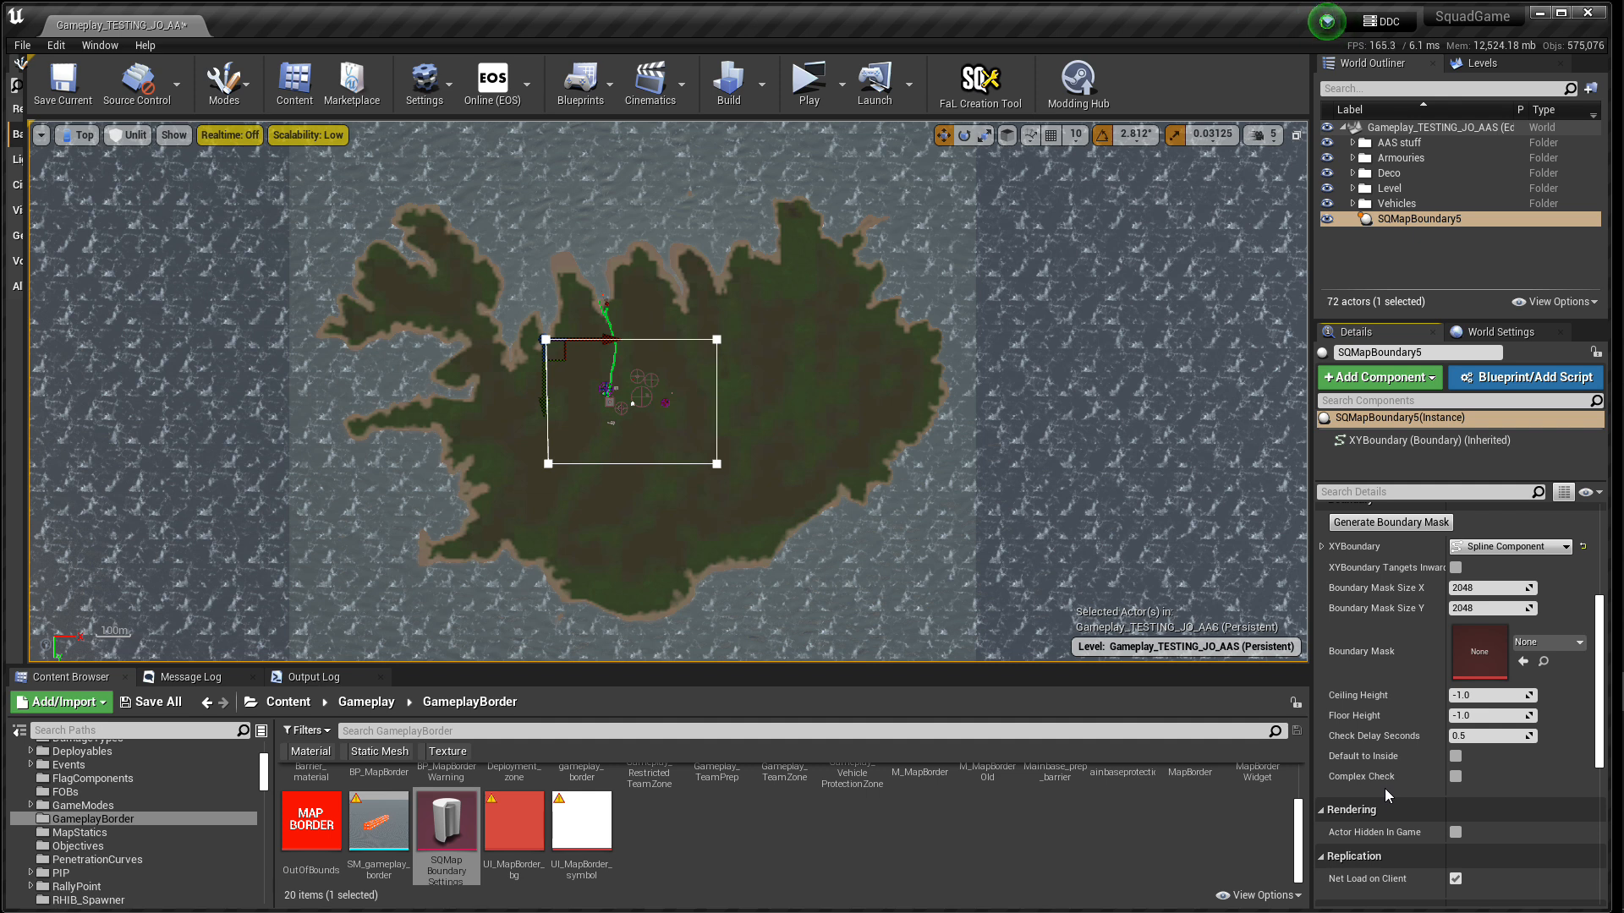
scroll(1384, 788, down, 8)
scroll(1384, 788, up, 7)
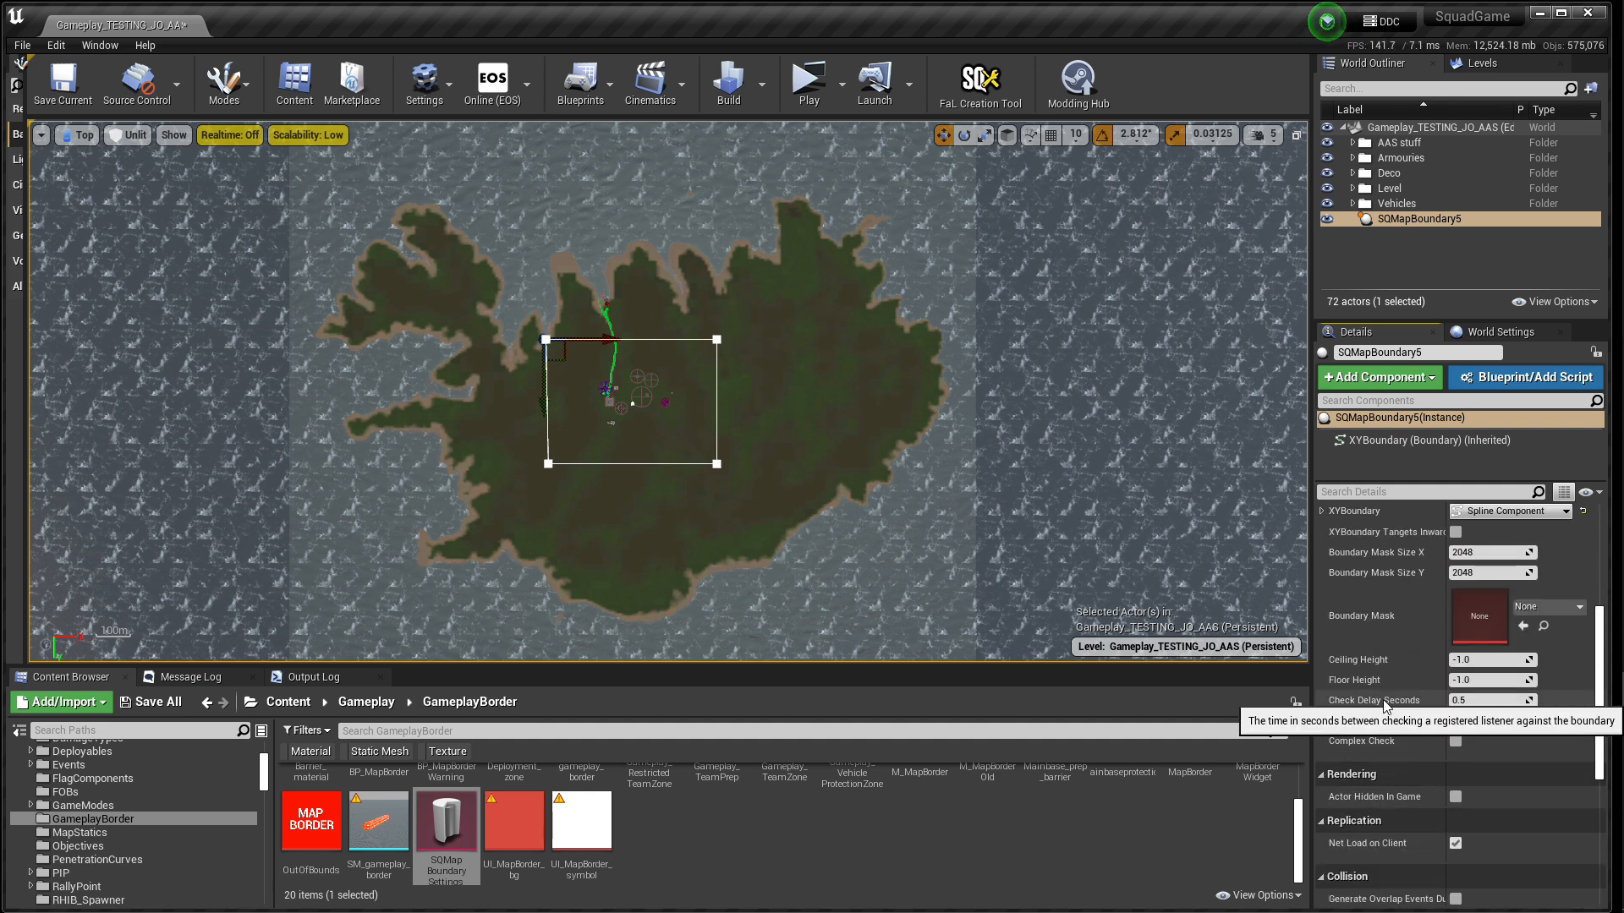
scroll(1393, 761, up, 2)
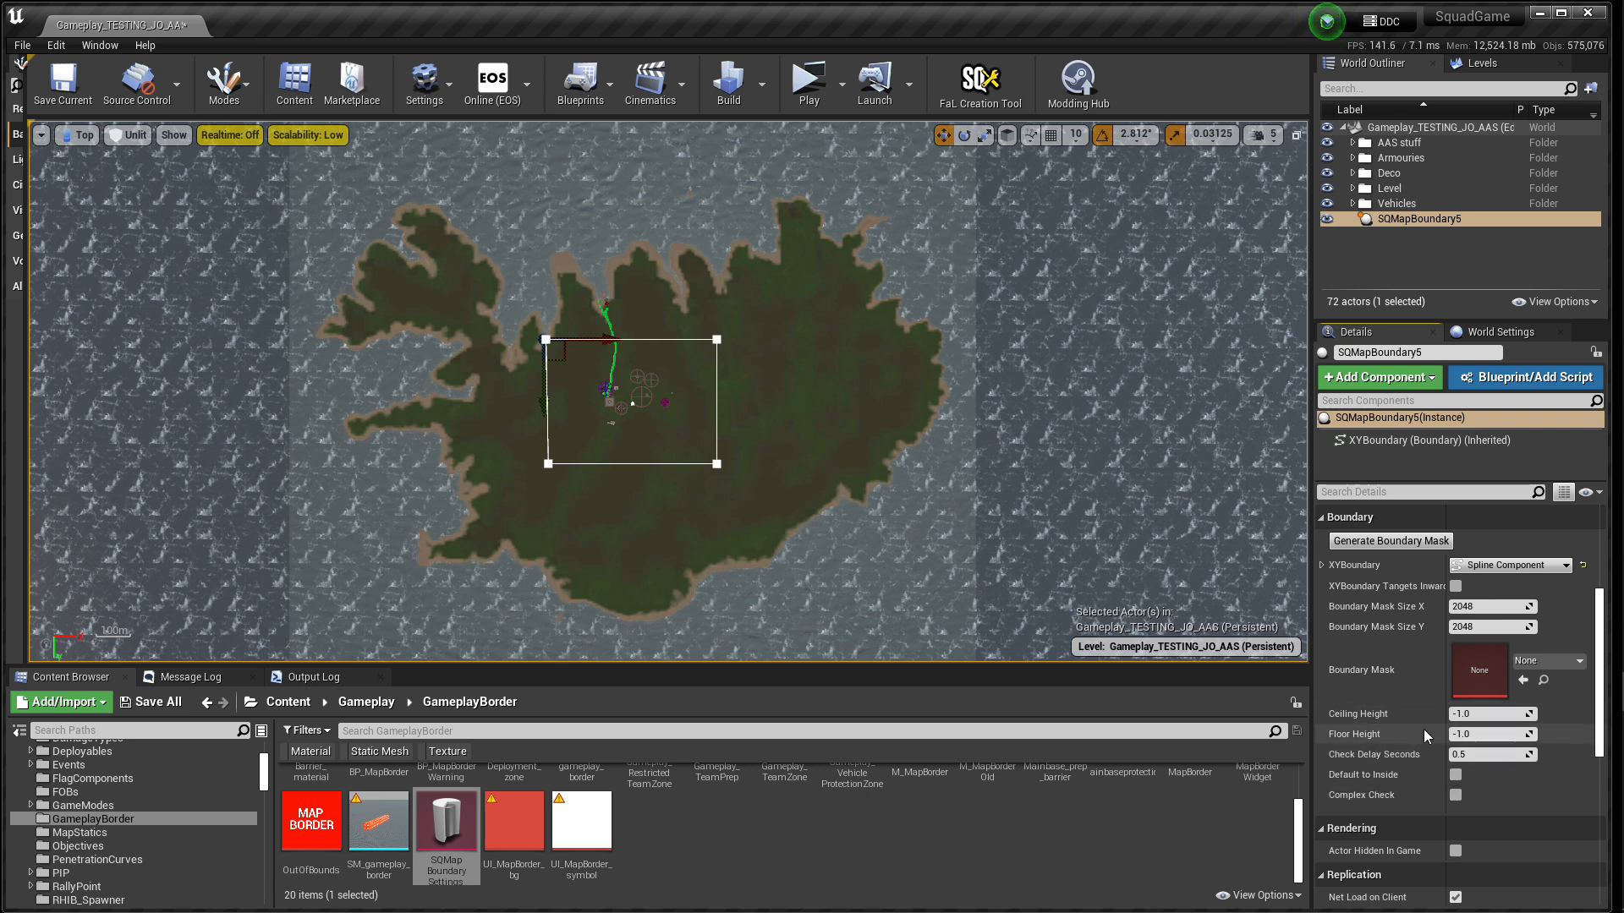
scroll(1393, 746, up, 2)
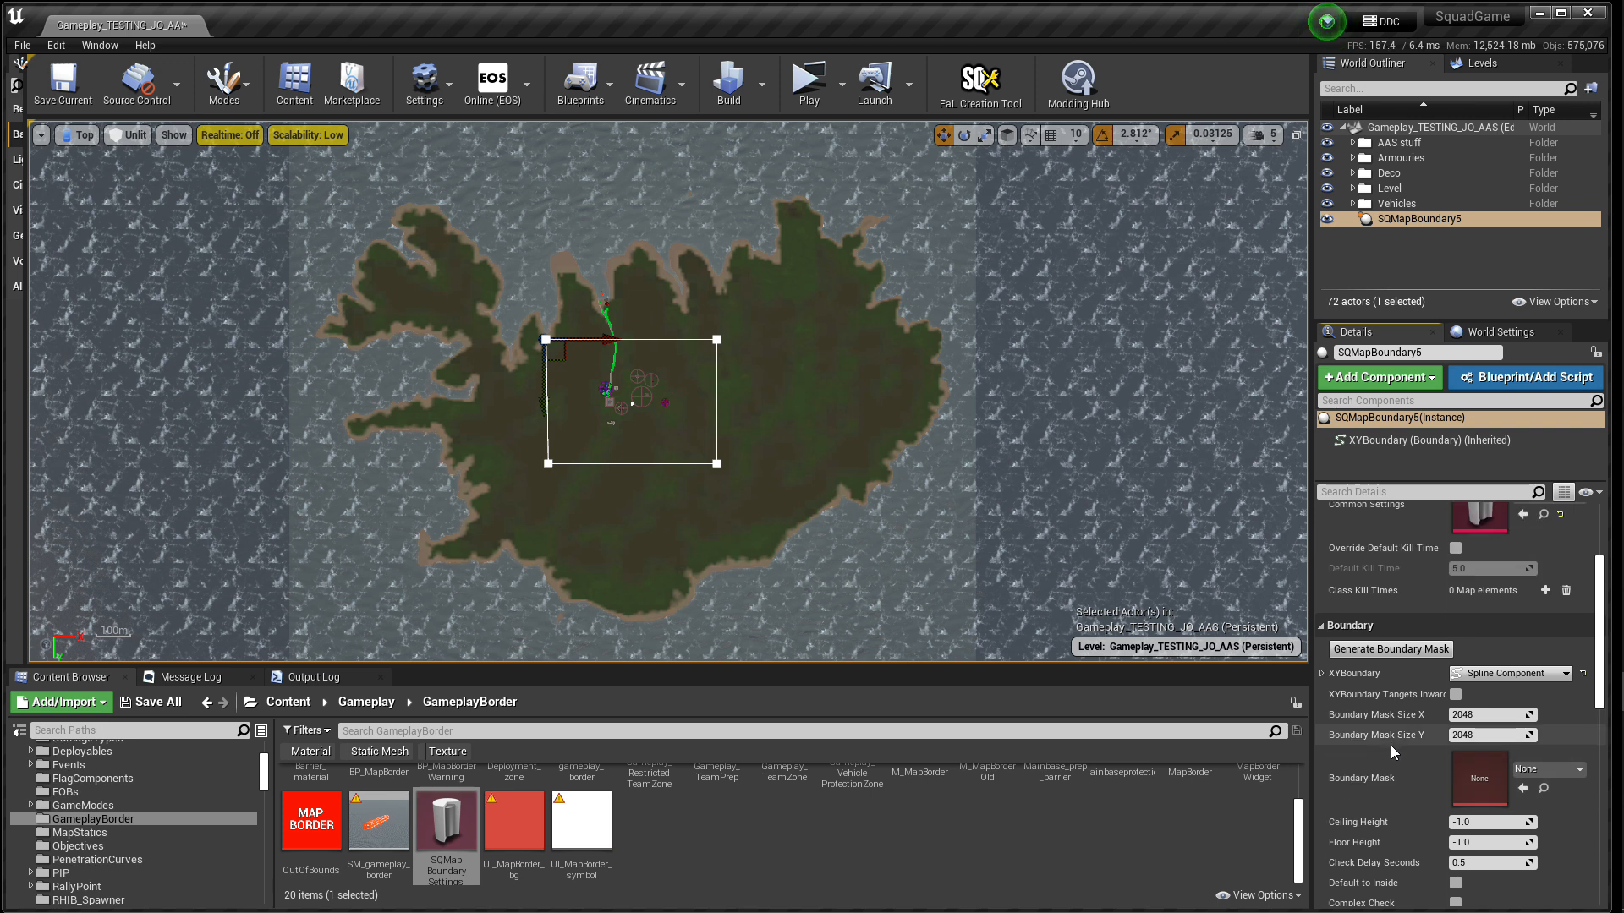
scroll(1391, 745, up, 1)
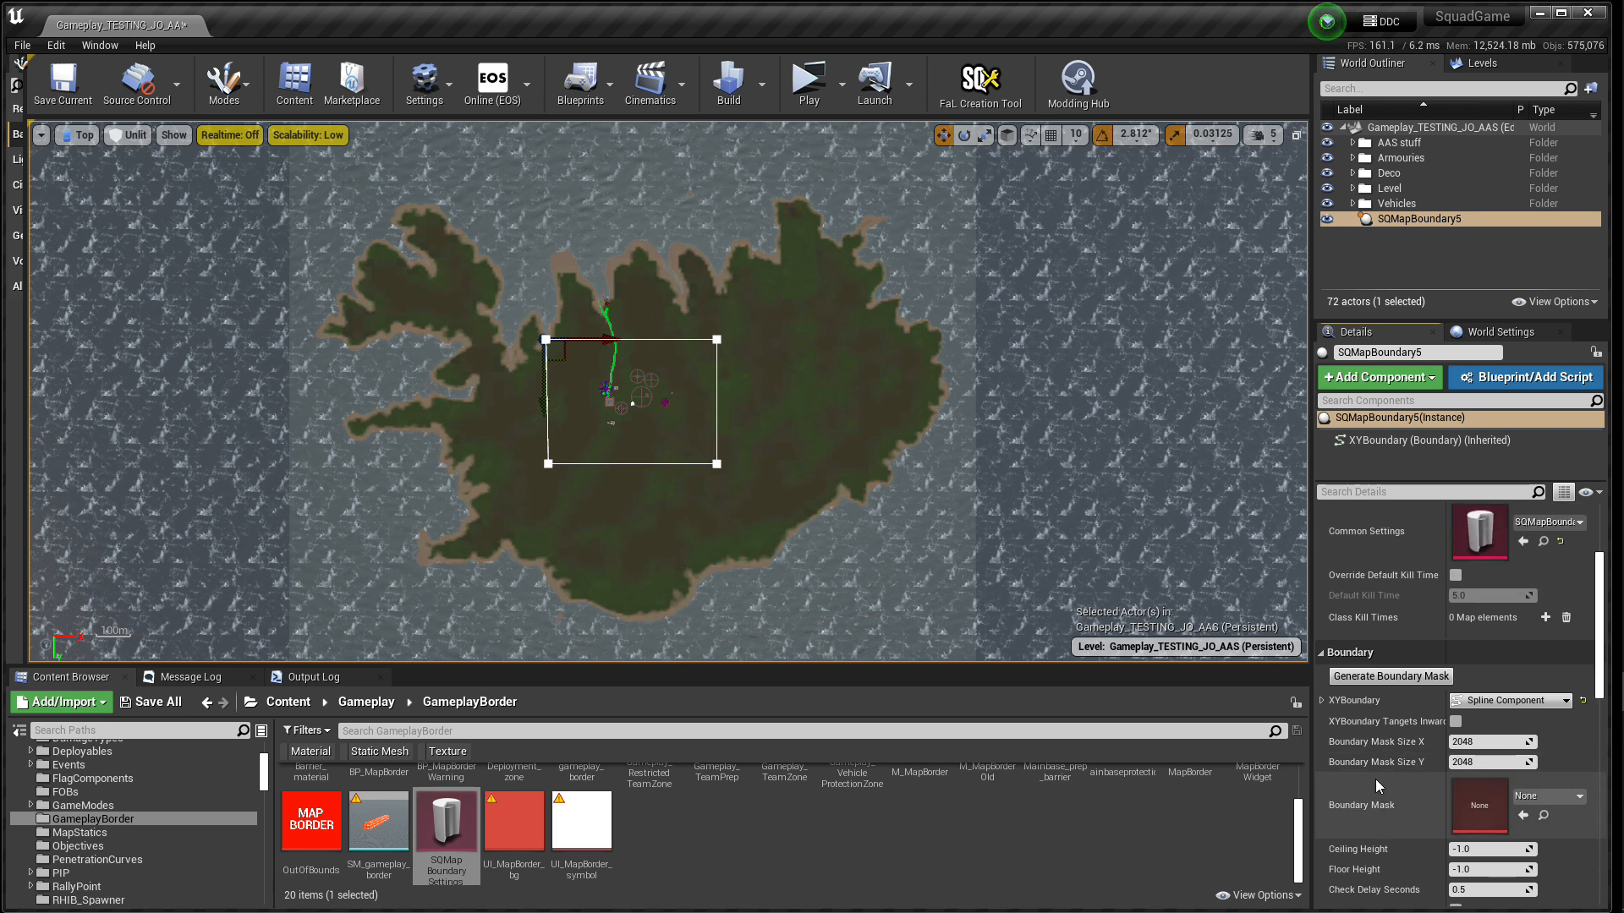
scroll(1376, 787, up, 2)
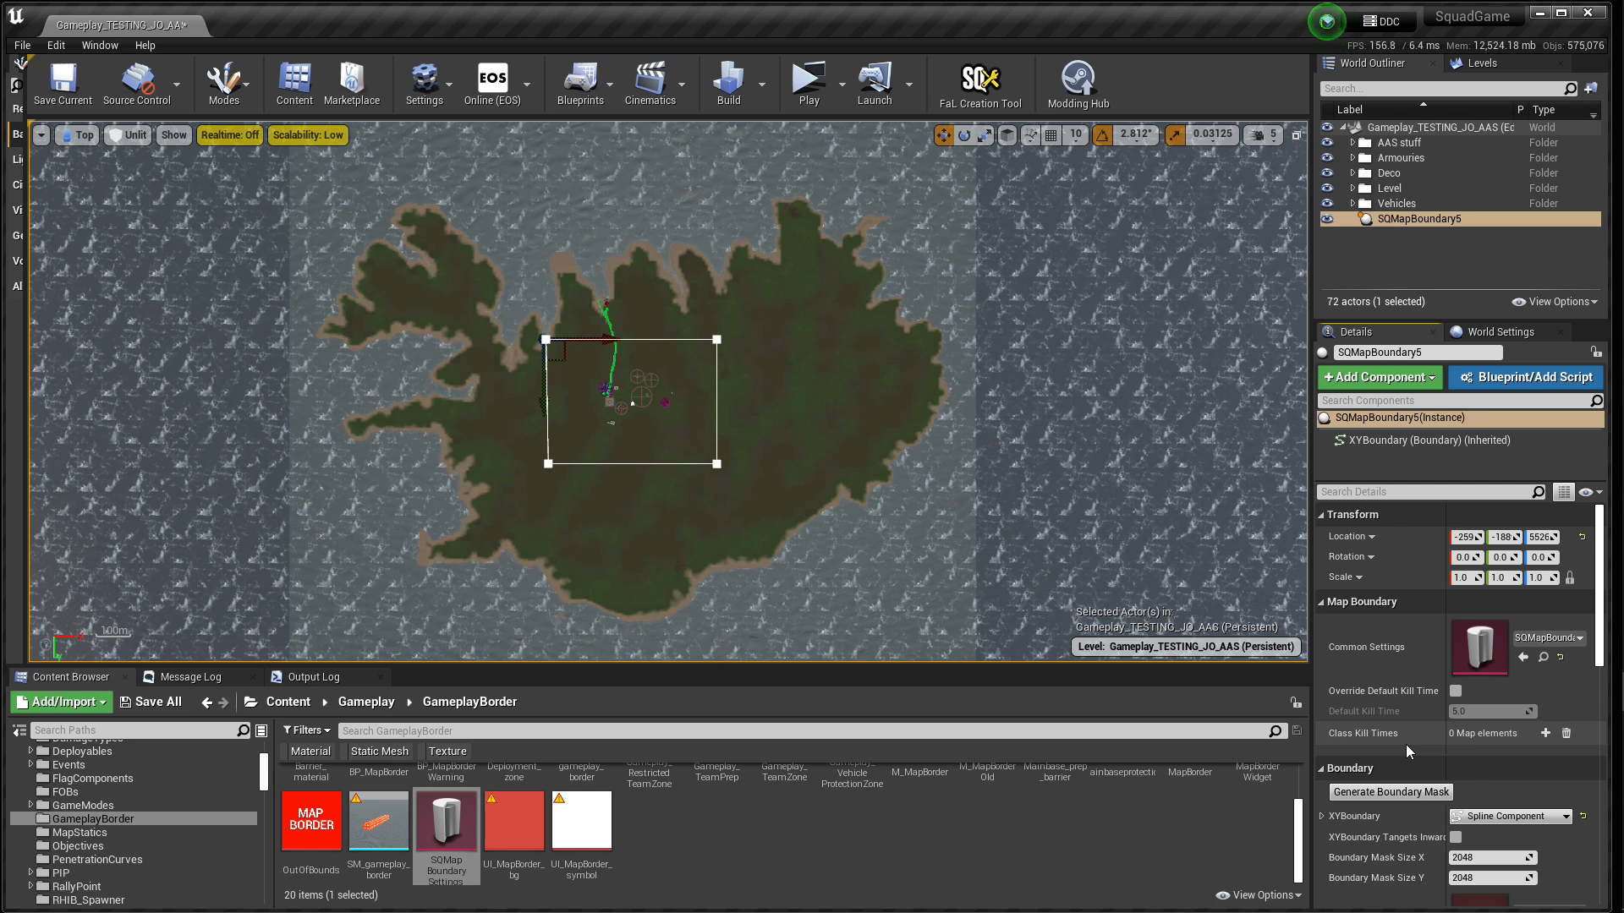
scroll(1405, 744, down, 4)
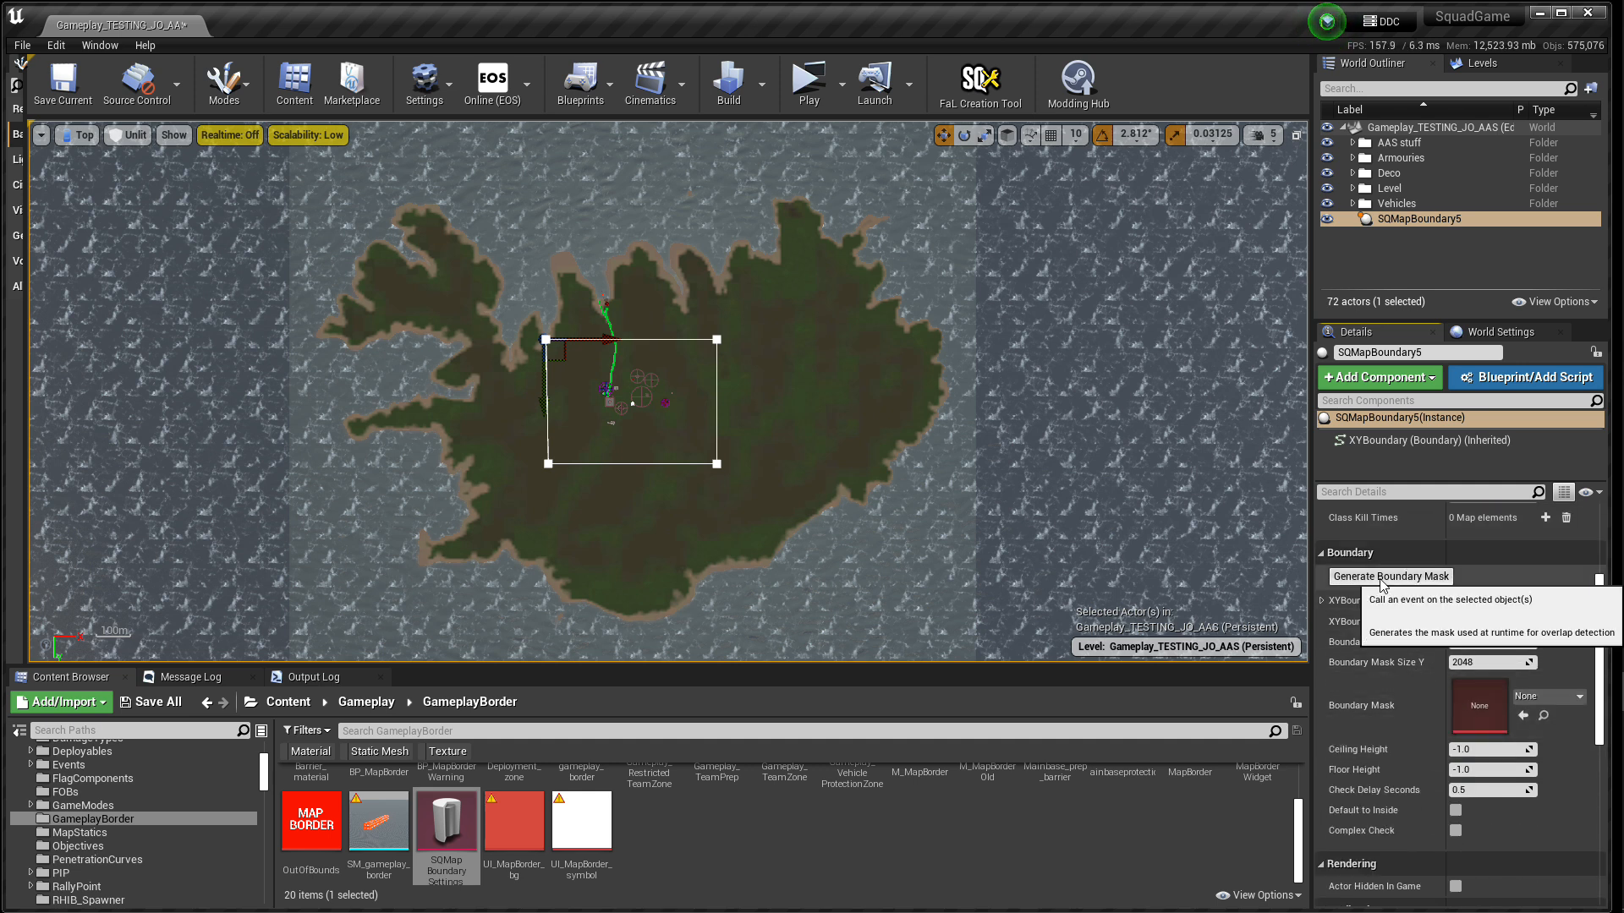
- Open the Iceland maps folder in an enlarged content browser and generate the boundary mask for SQMapBoundary5
scroll(262, 840, down, 10)
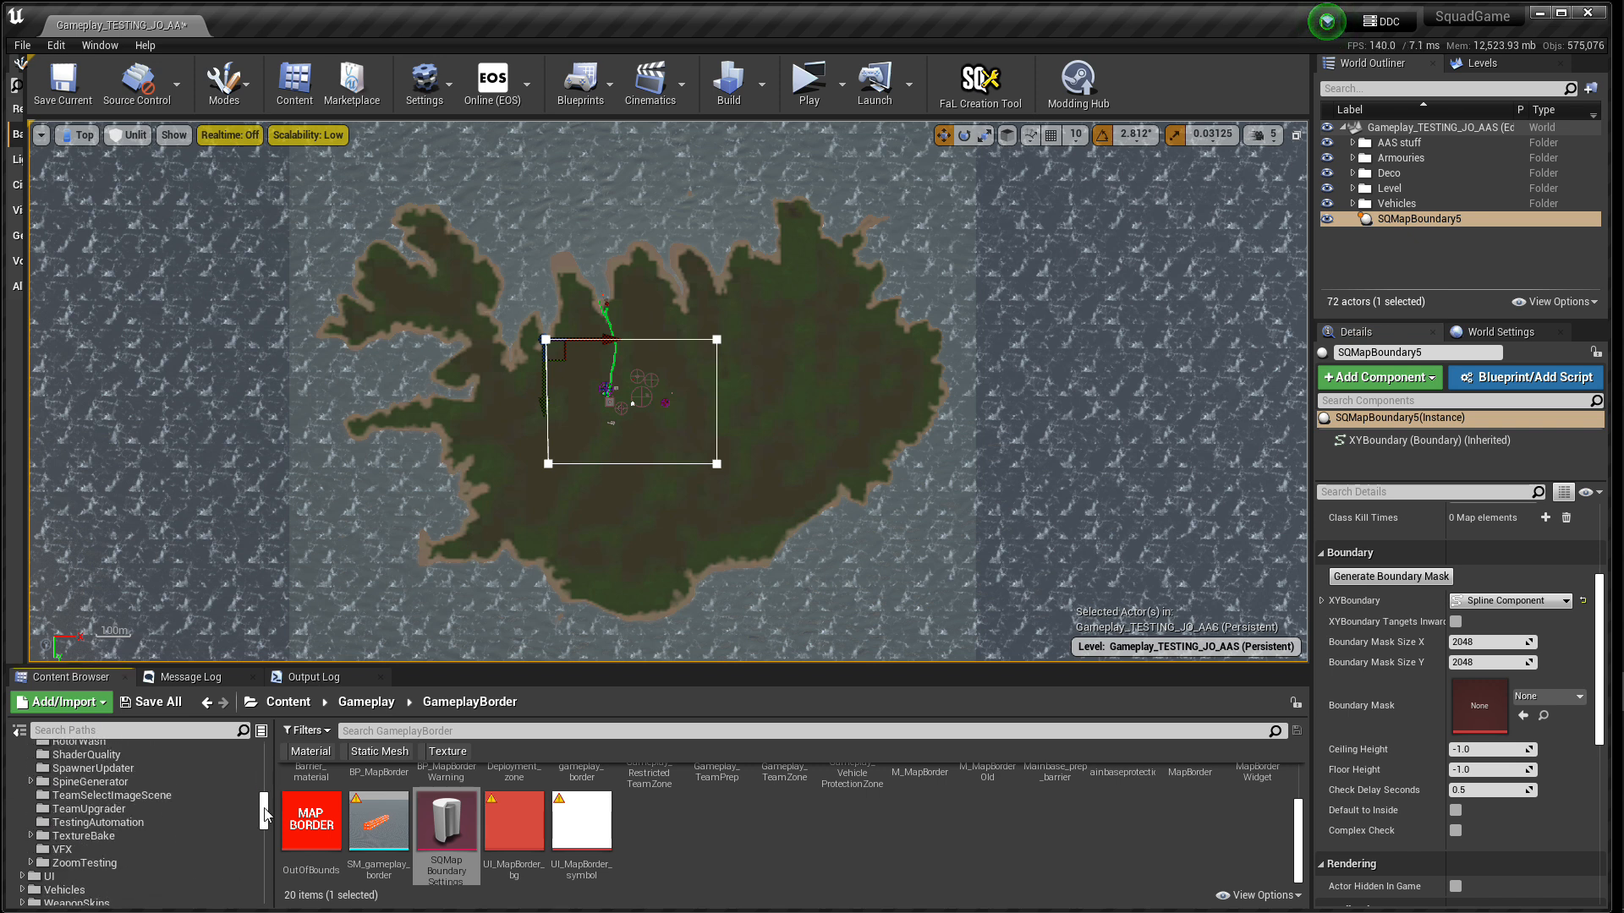
scroll(263, 840, up, 10)
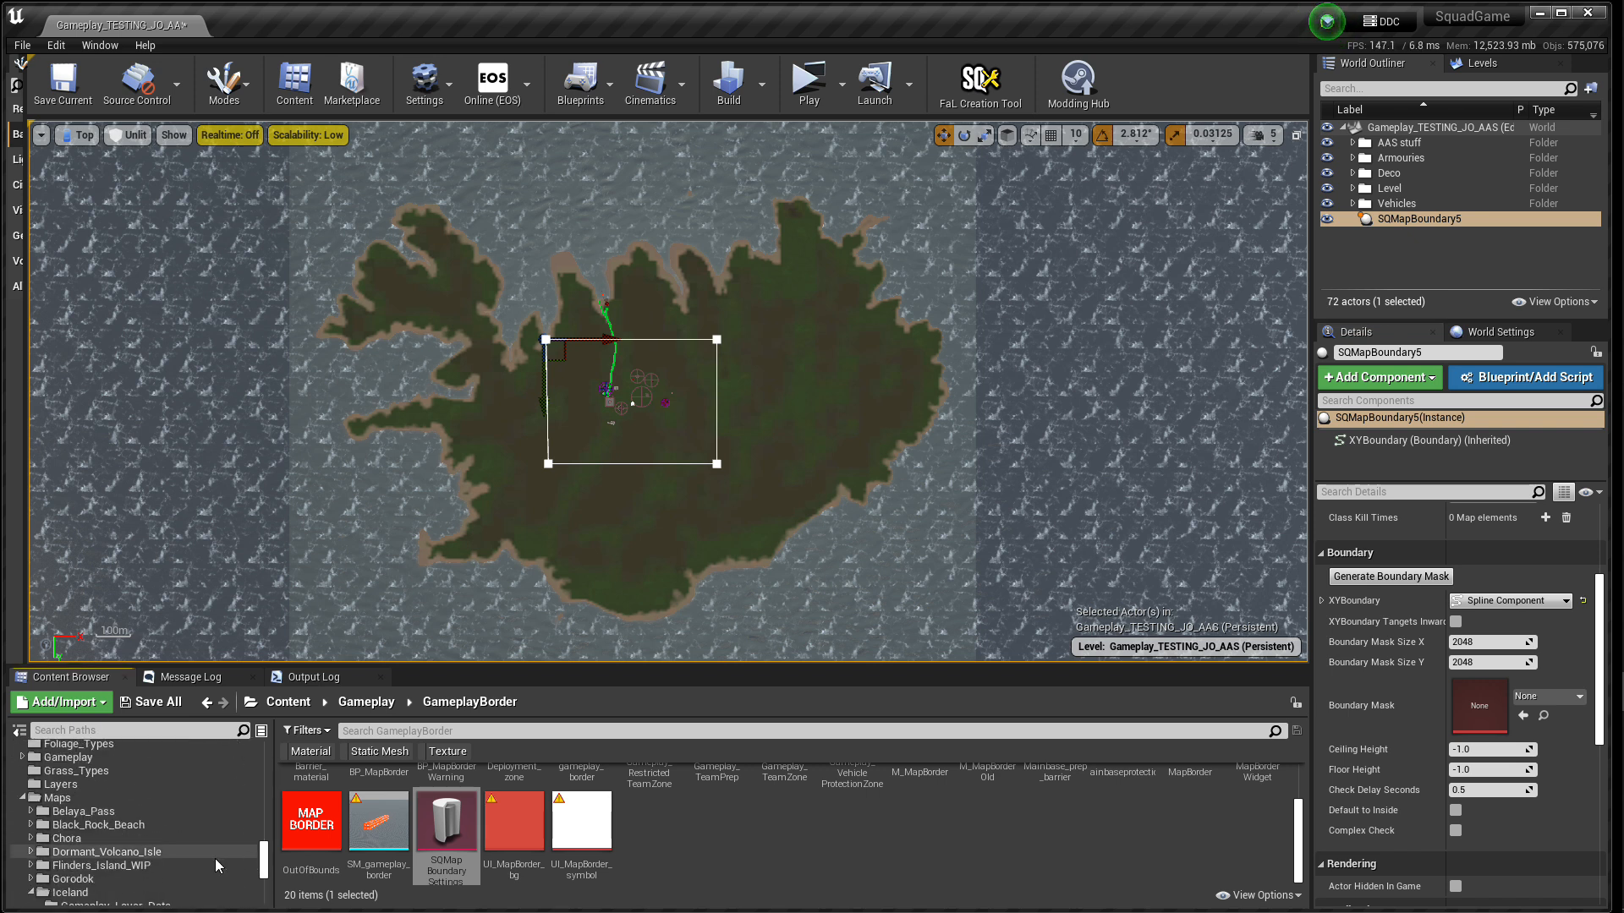
scroll(142, 850, down, 2)
click(70, 757)
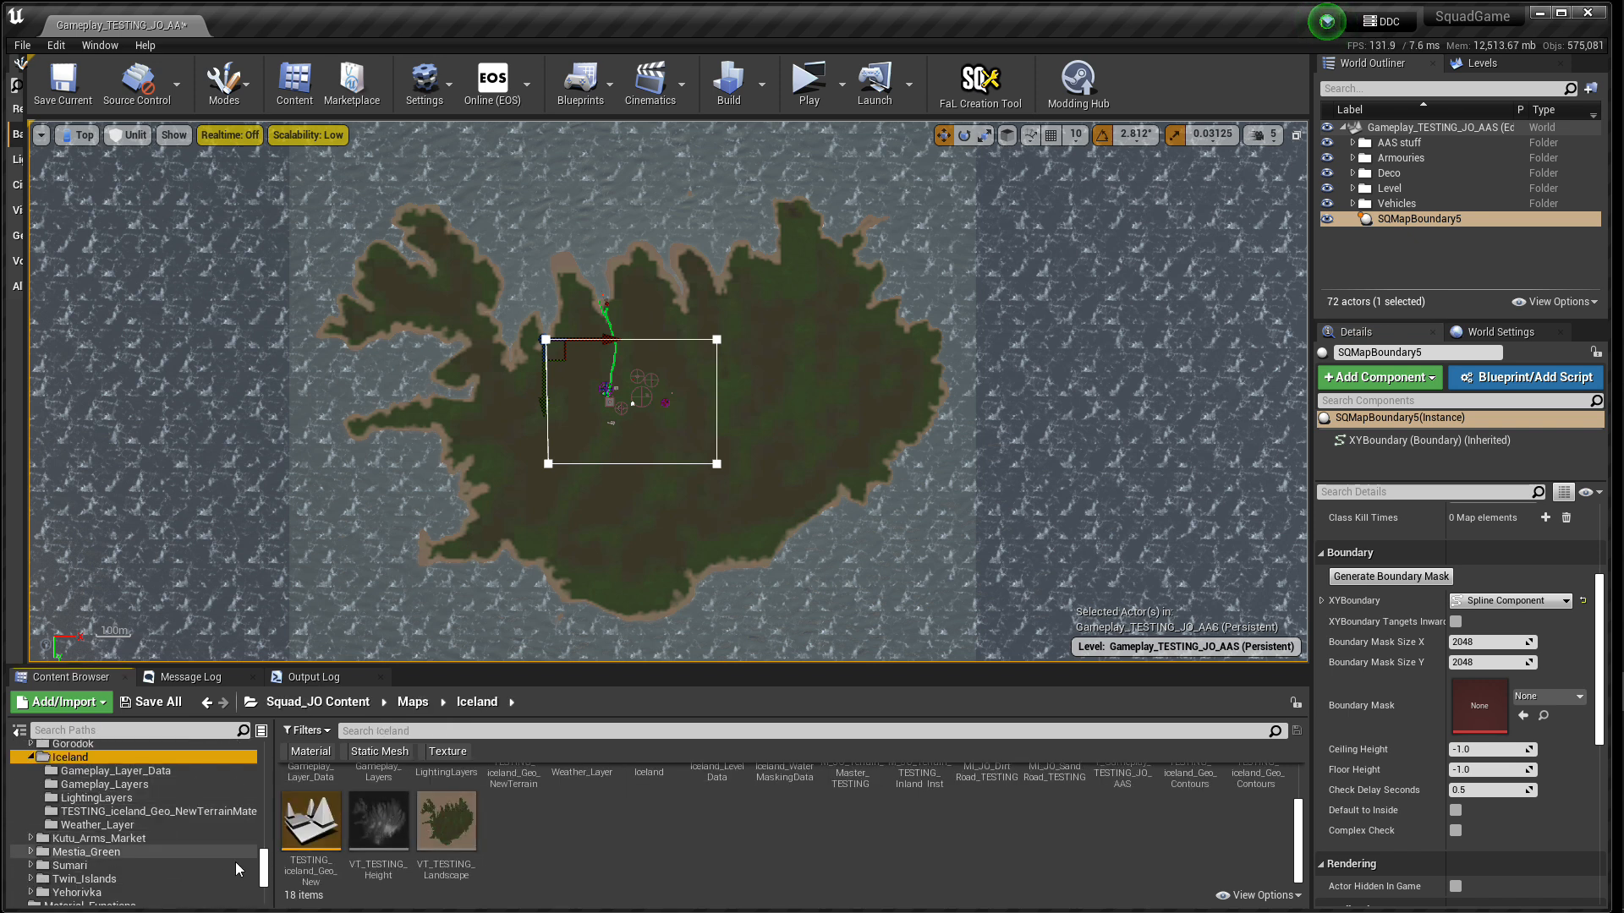
drag(603, 667, 614, 511)
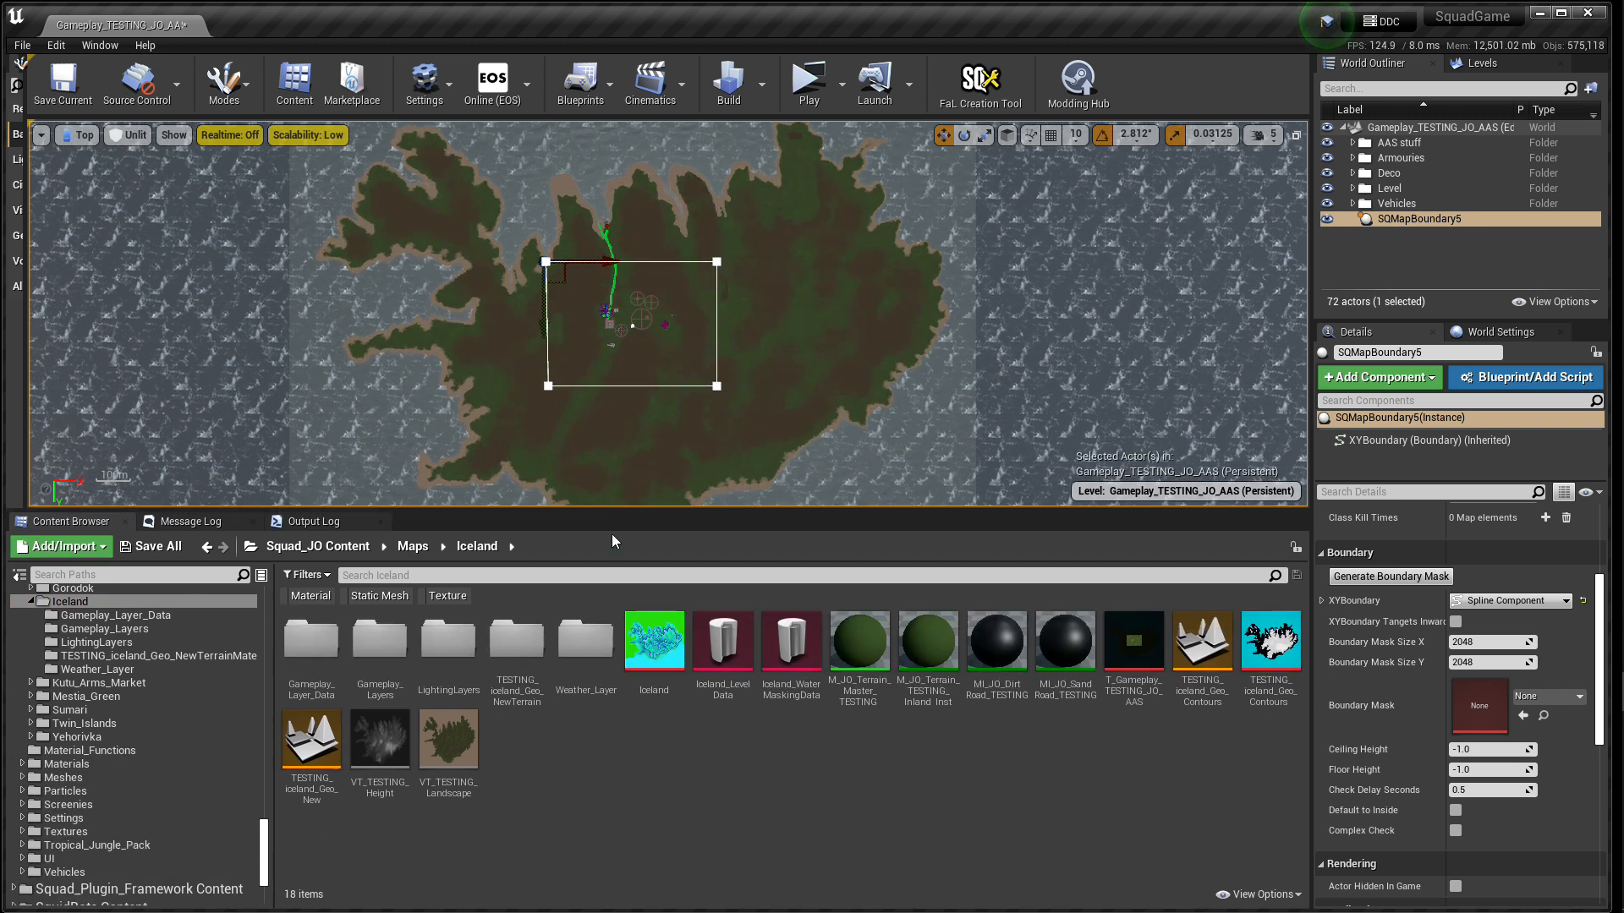
click(1399, 581)
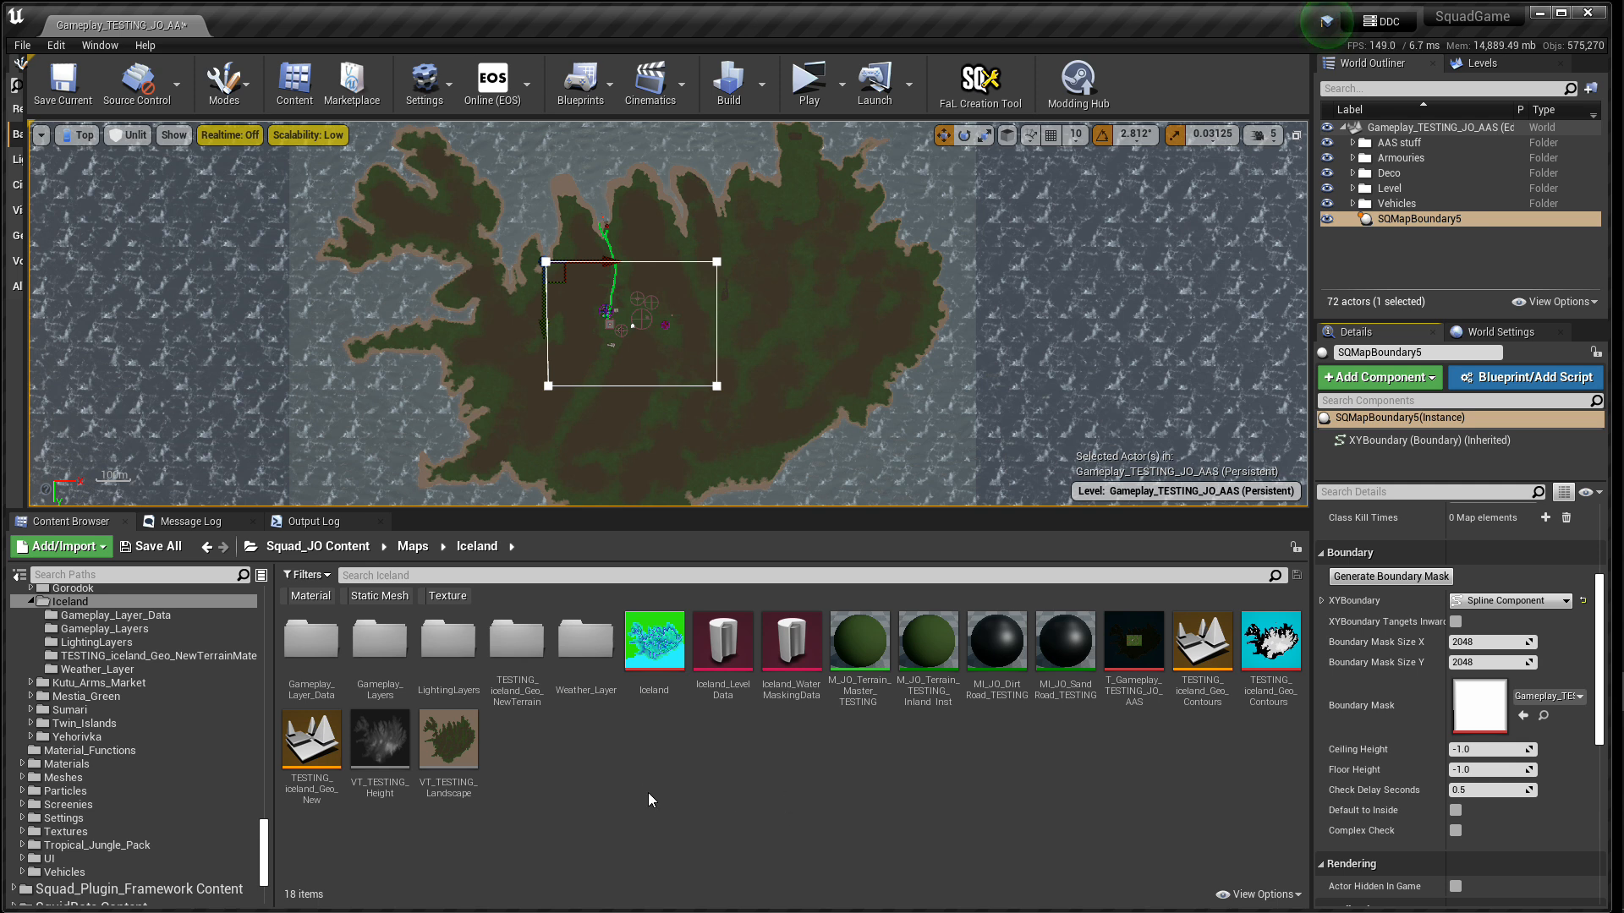
- Locate the generated boundary mask texture in Gameplay_Layers, move it into the Iceland folder and open that folder
click(1543, 715)
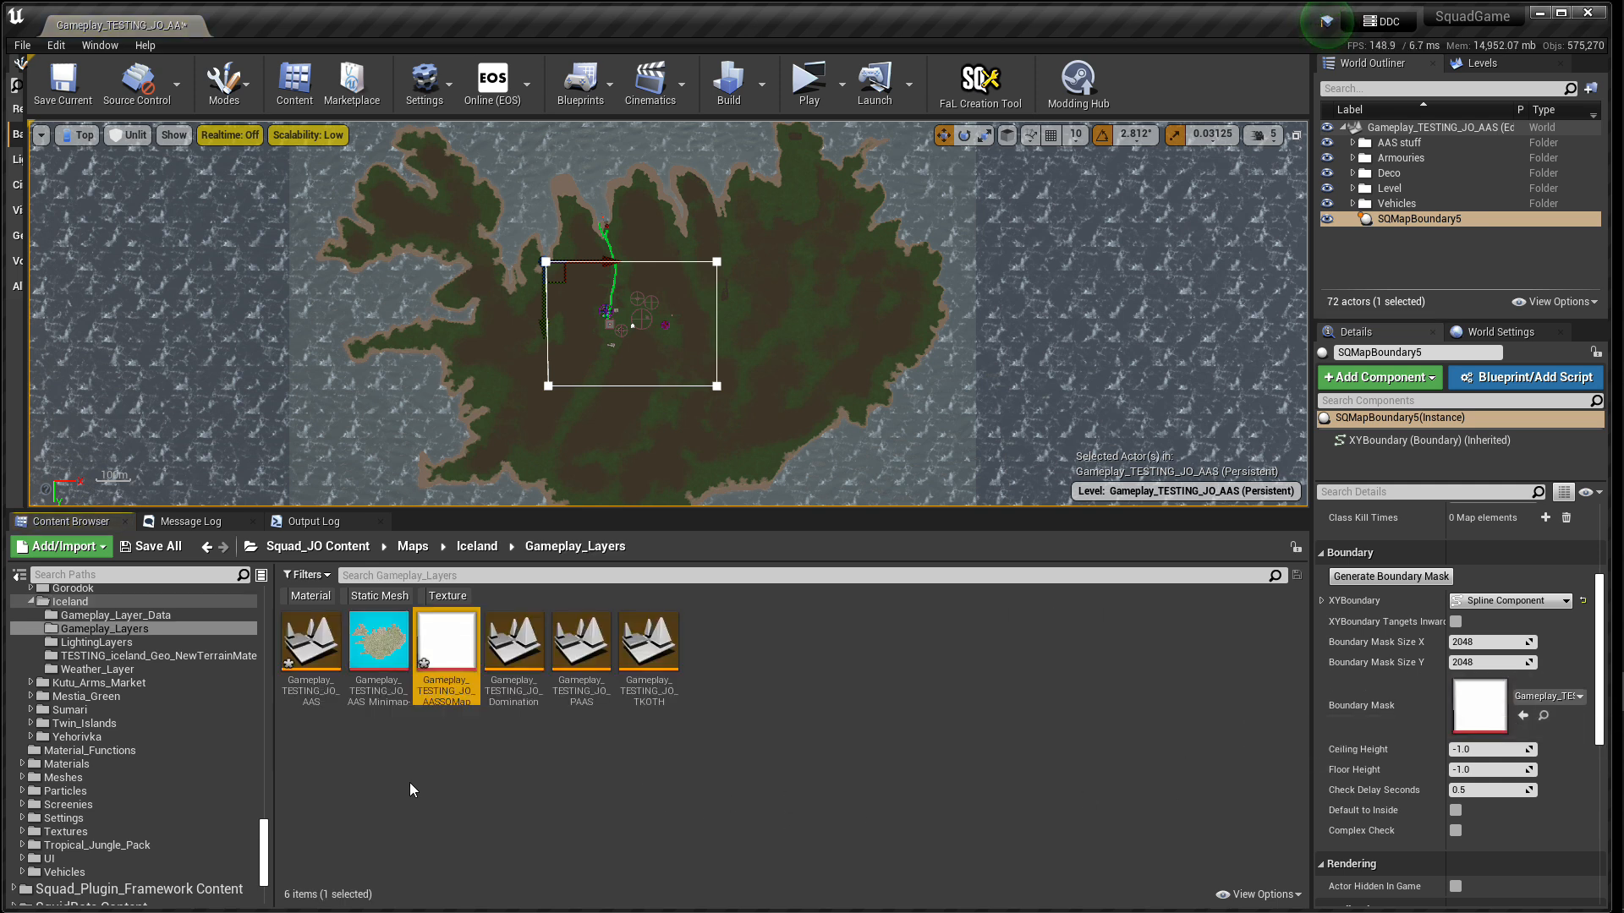
mouse_move(262, 839)
mouse_down()
mouse_move(263, 804)
mouse_move(265, 820)
mouse_up()
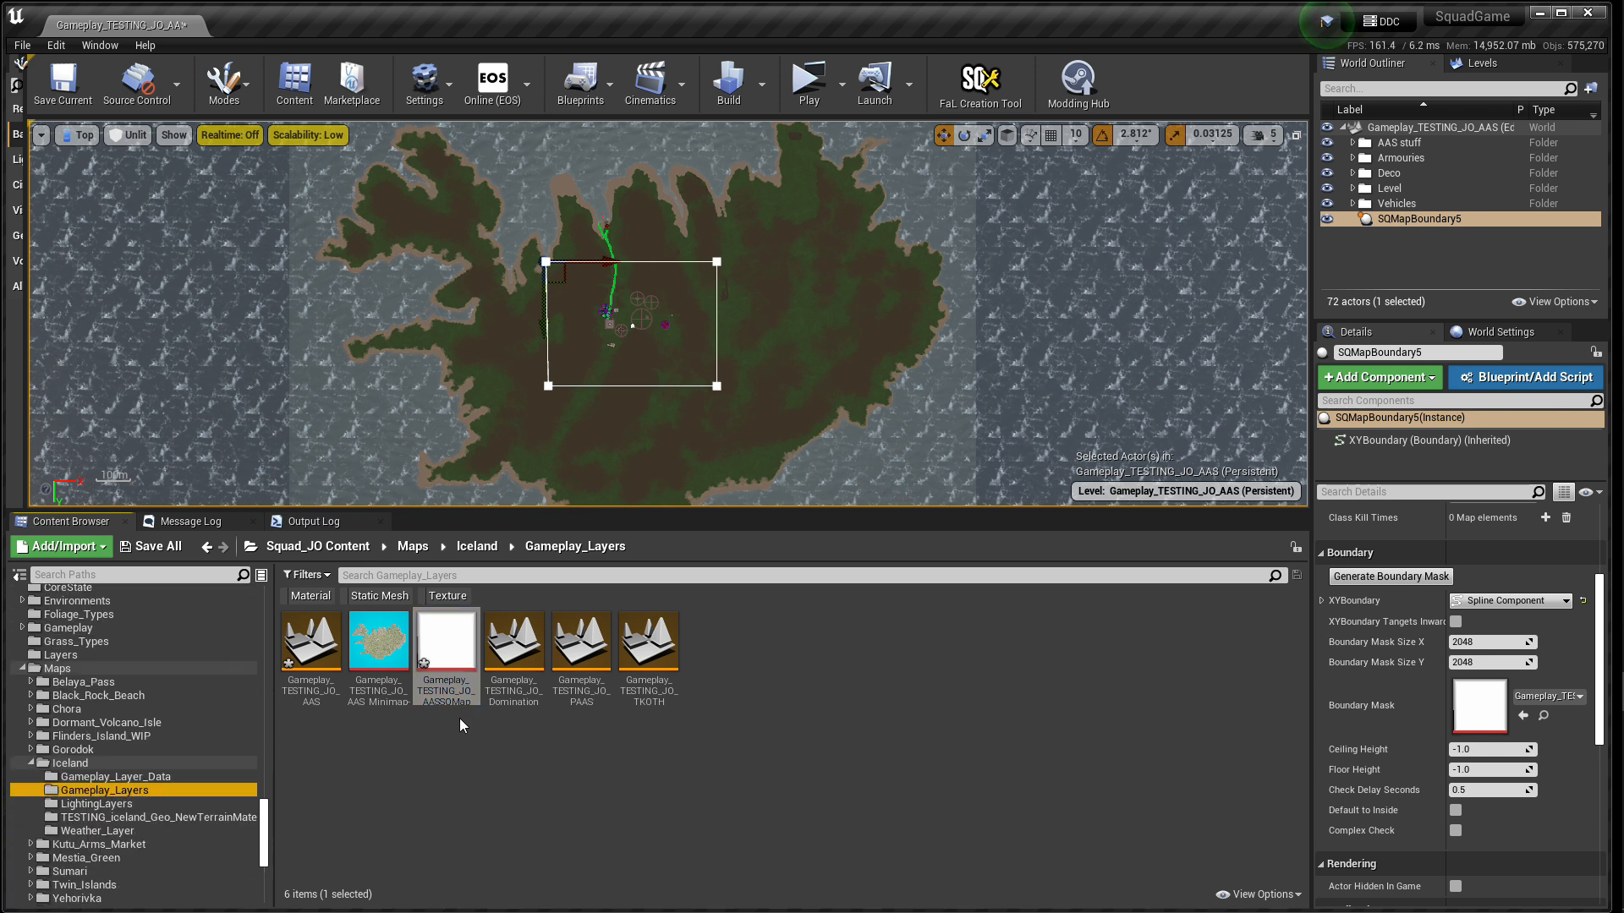
mouse_move(456, 708)
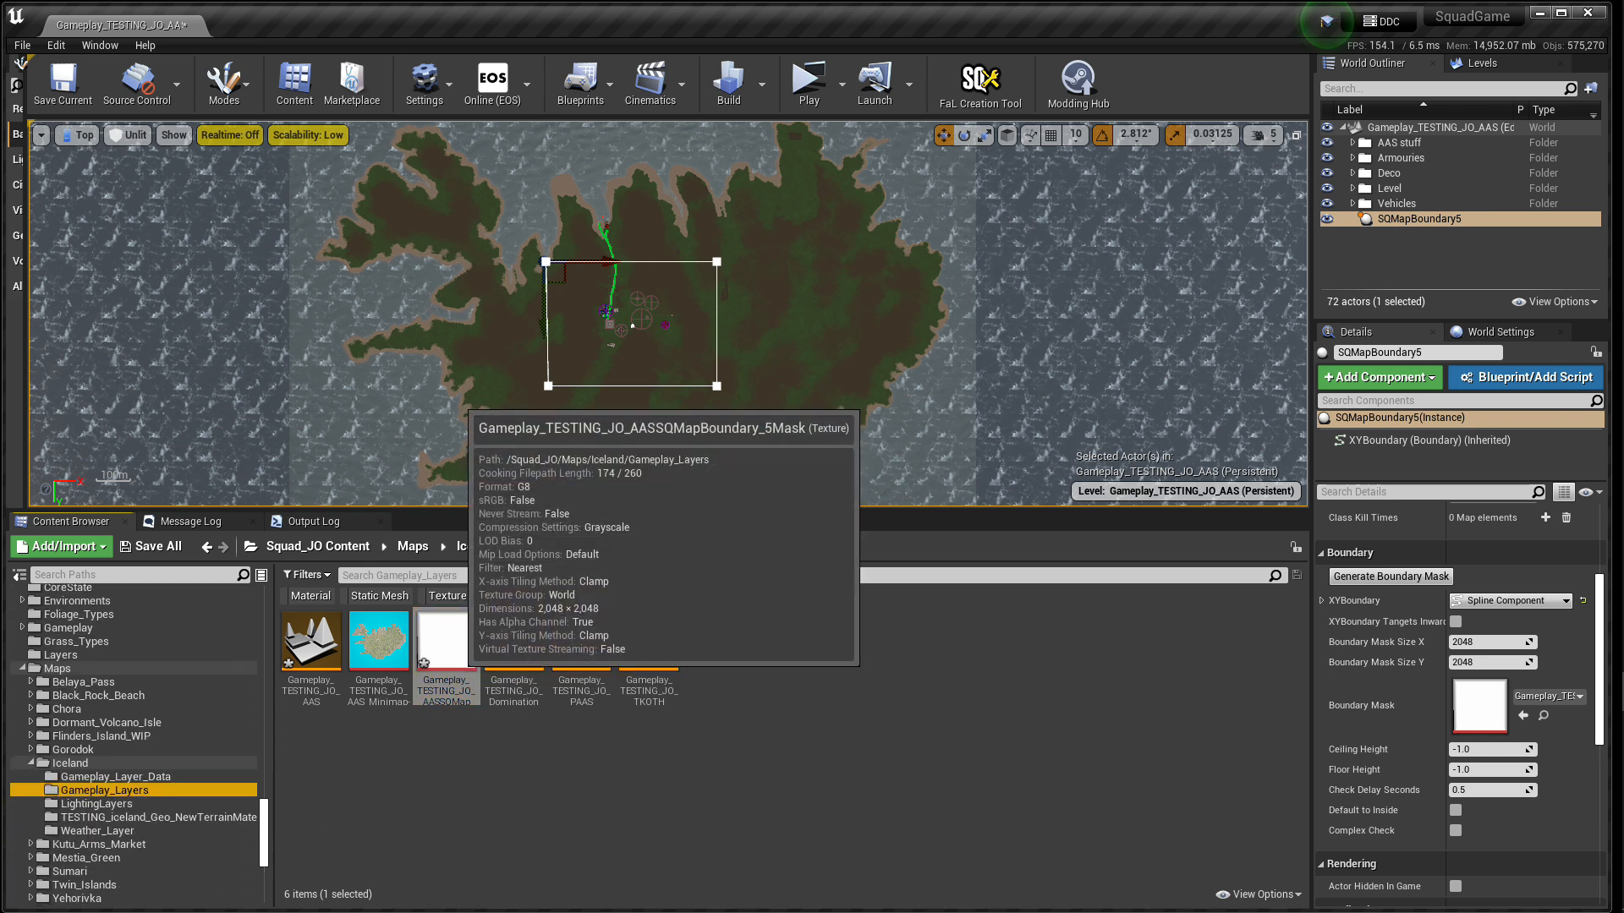
drag(457, 708, 85, 779)
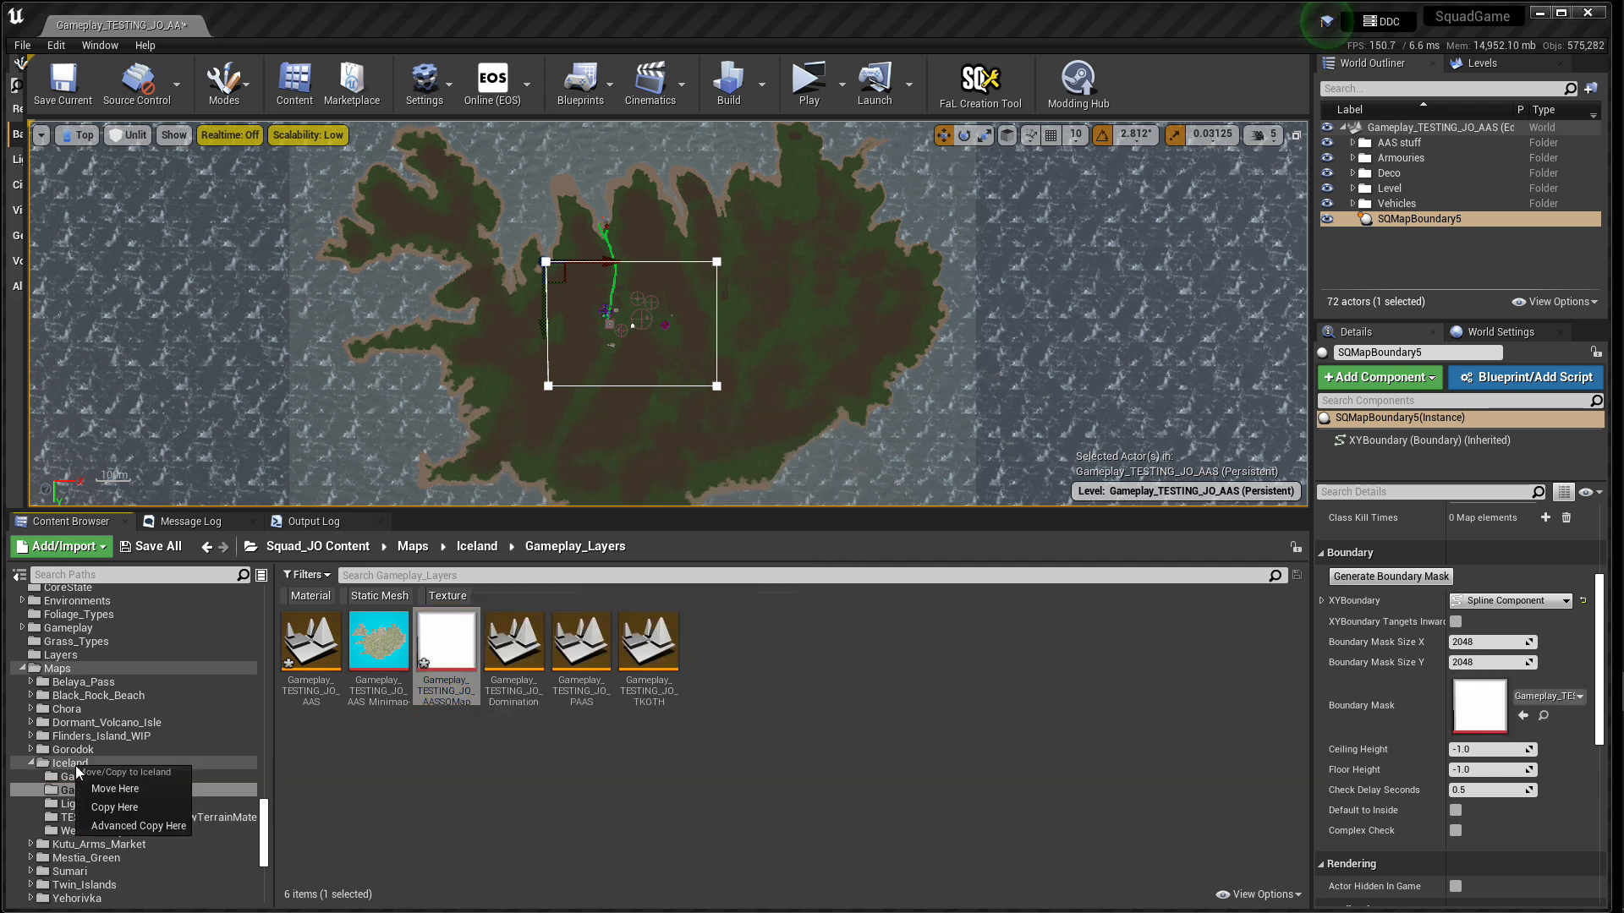
click(84, 787)
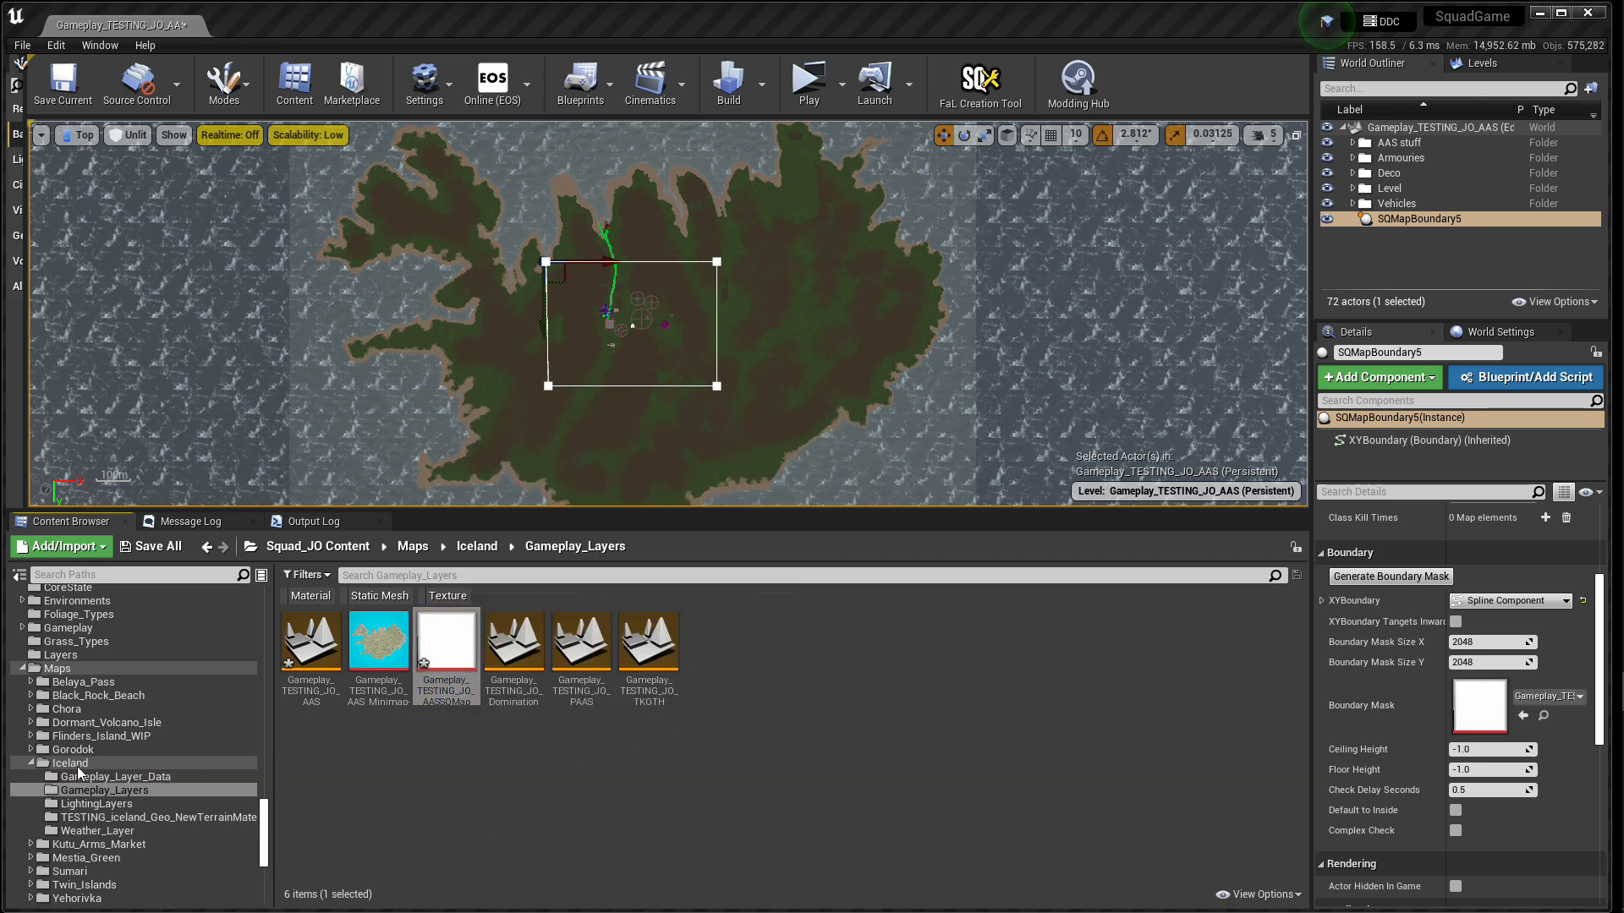
click(74, 766)
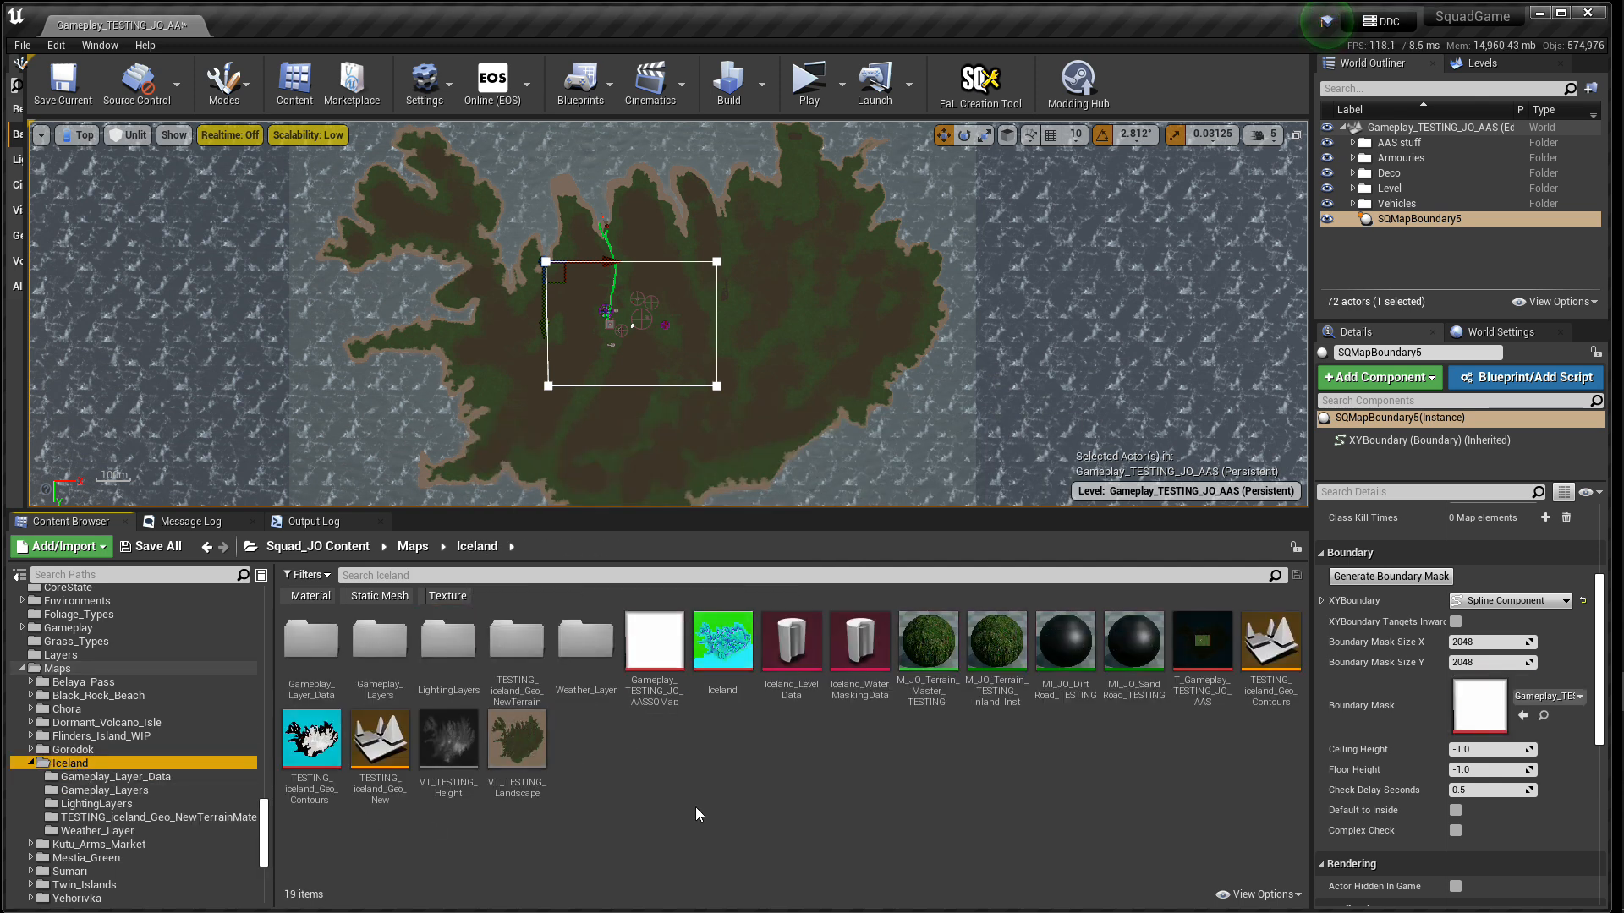
- Open the boundary mask texture, examine its full extent and edges, and close it
double_click(654, 644)
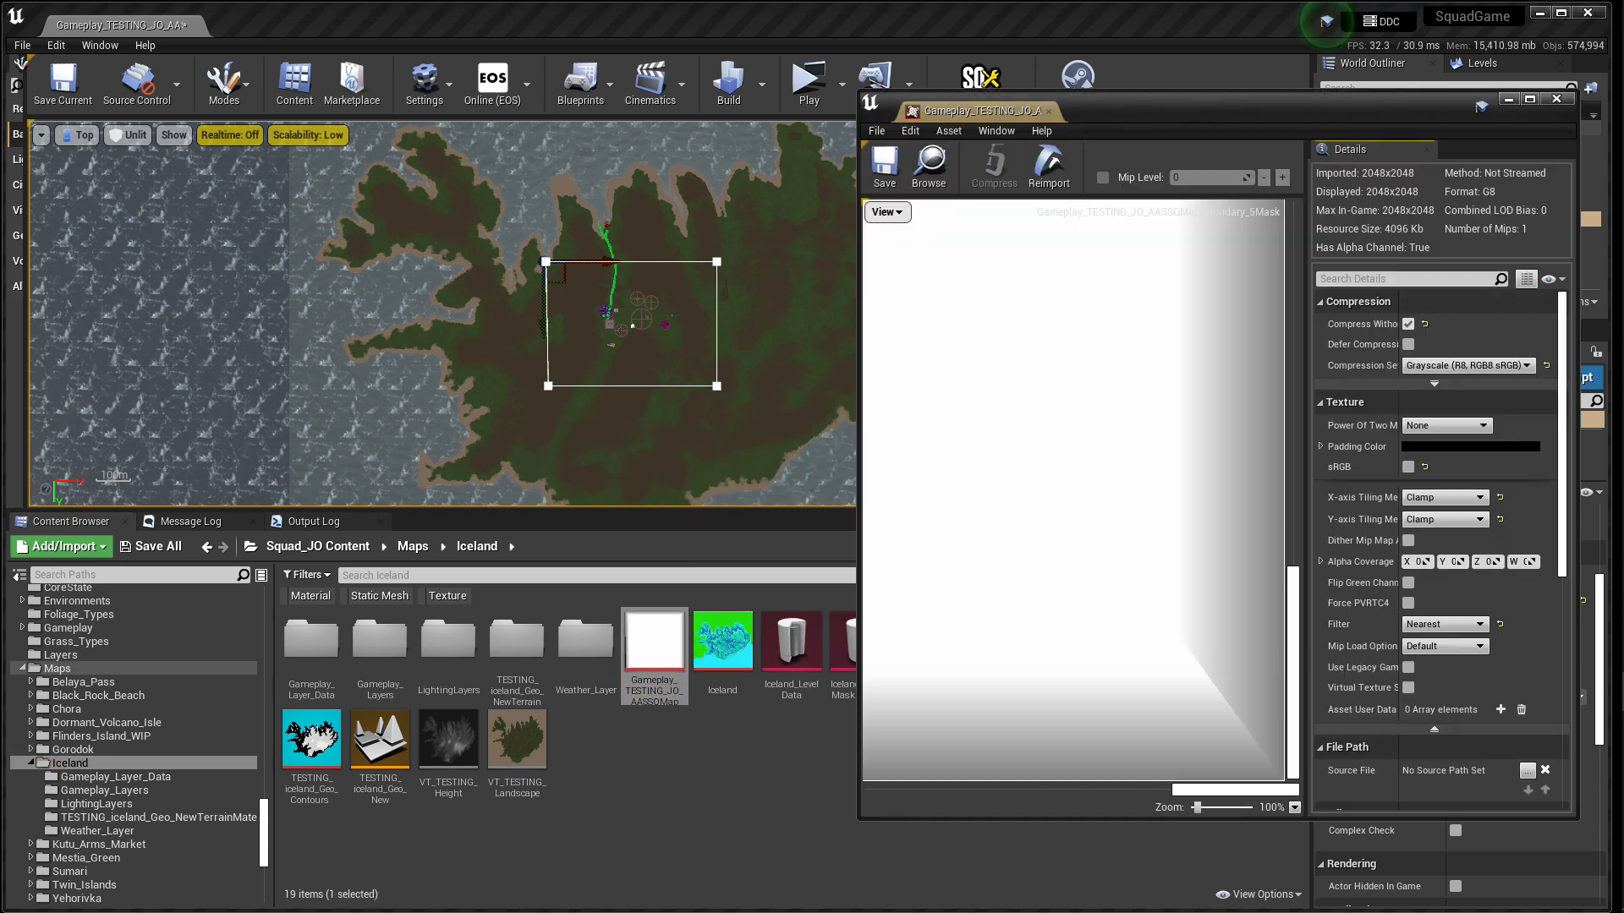
scroll(1104, 592, down, 8)
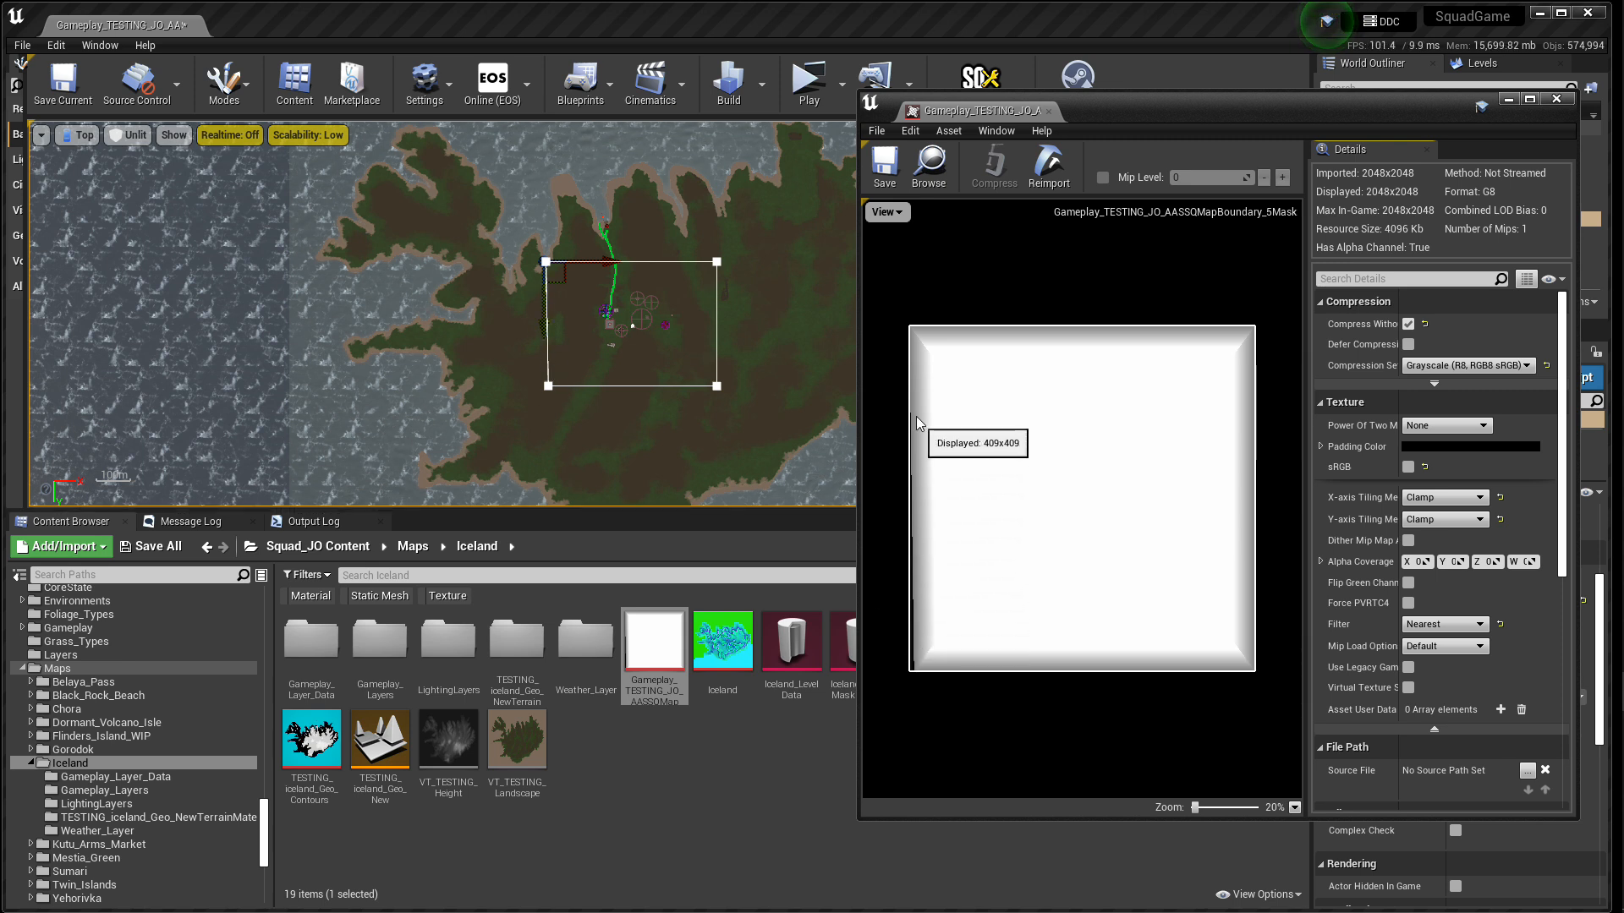
click(1047, 114)
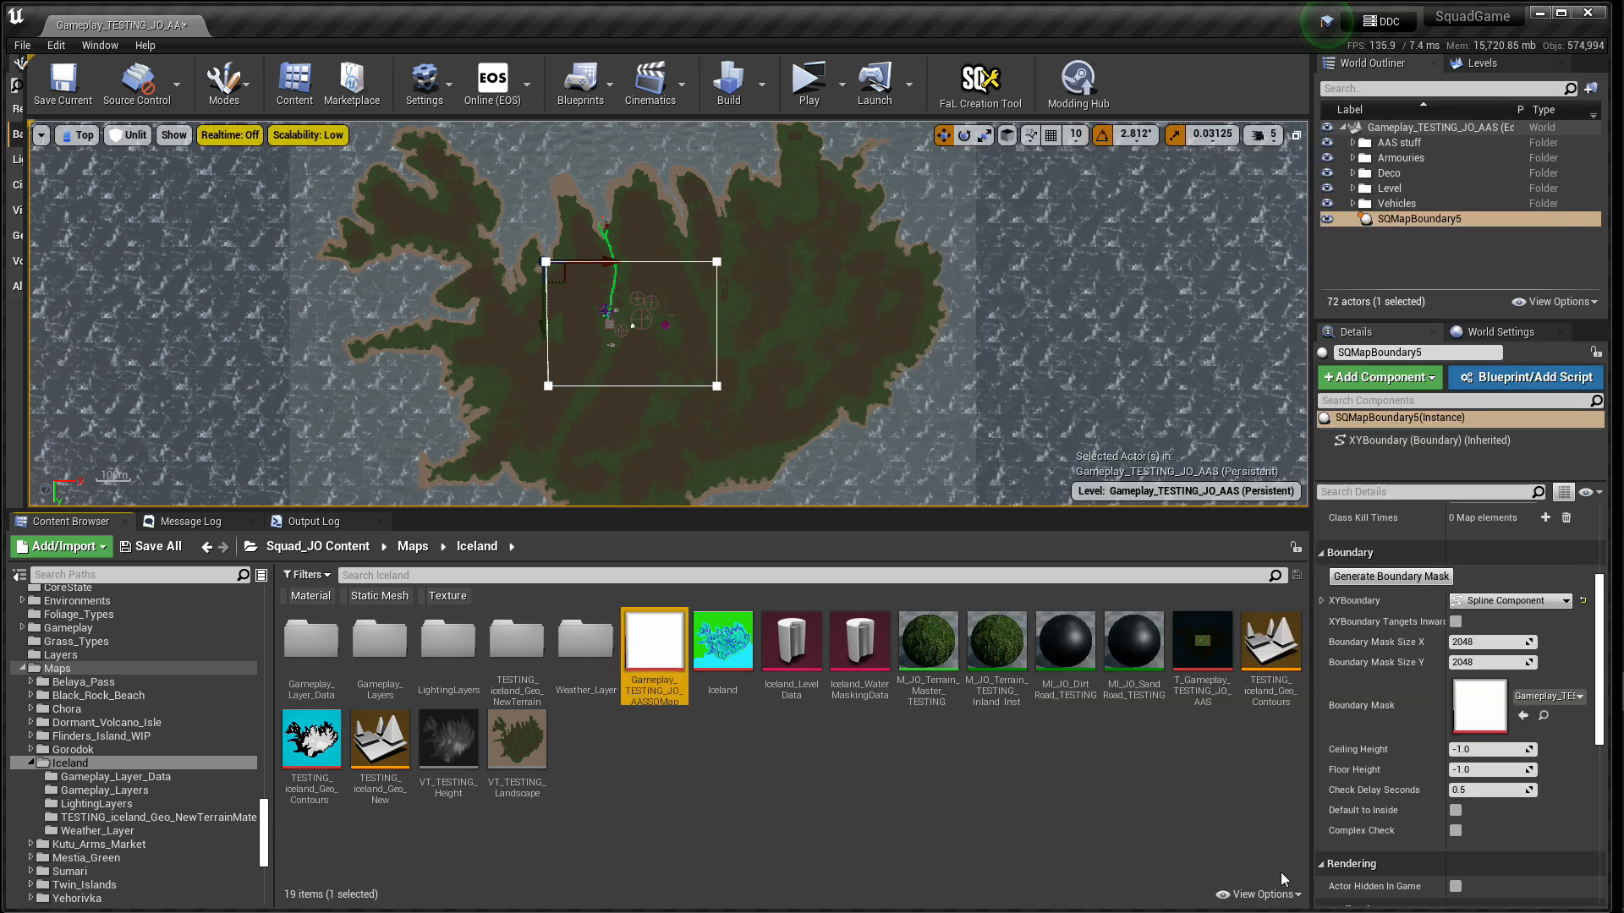
- Start a play preview of the level, check the boundary on the deployment map, and spawn at the point near JO X
scroll(1419, 783, up, 5)
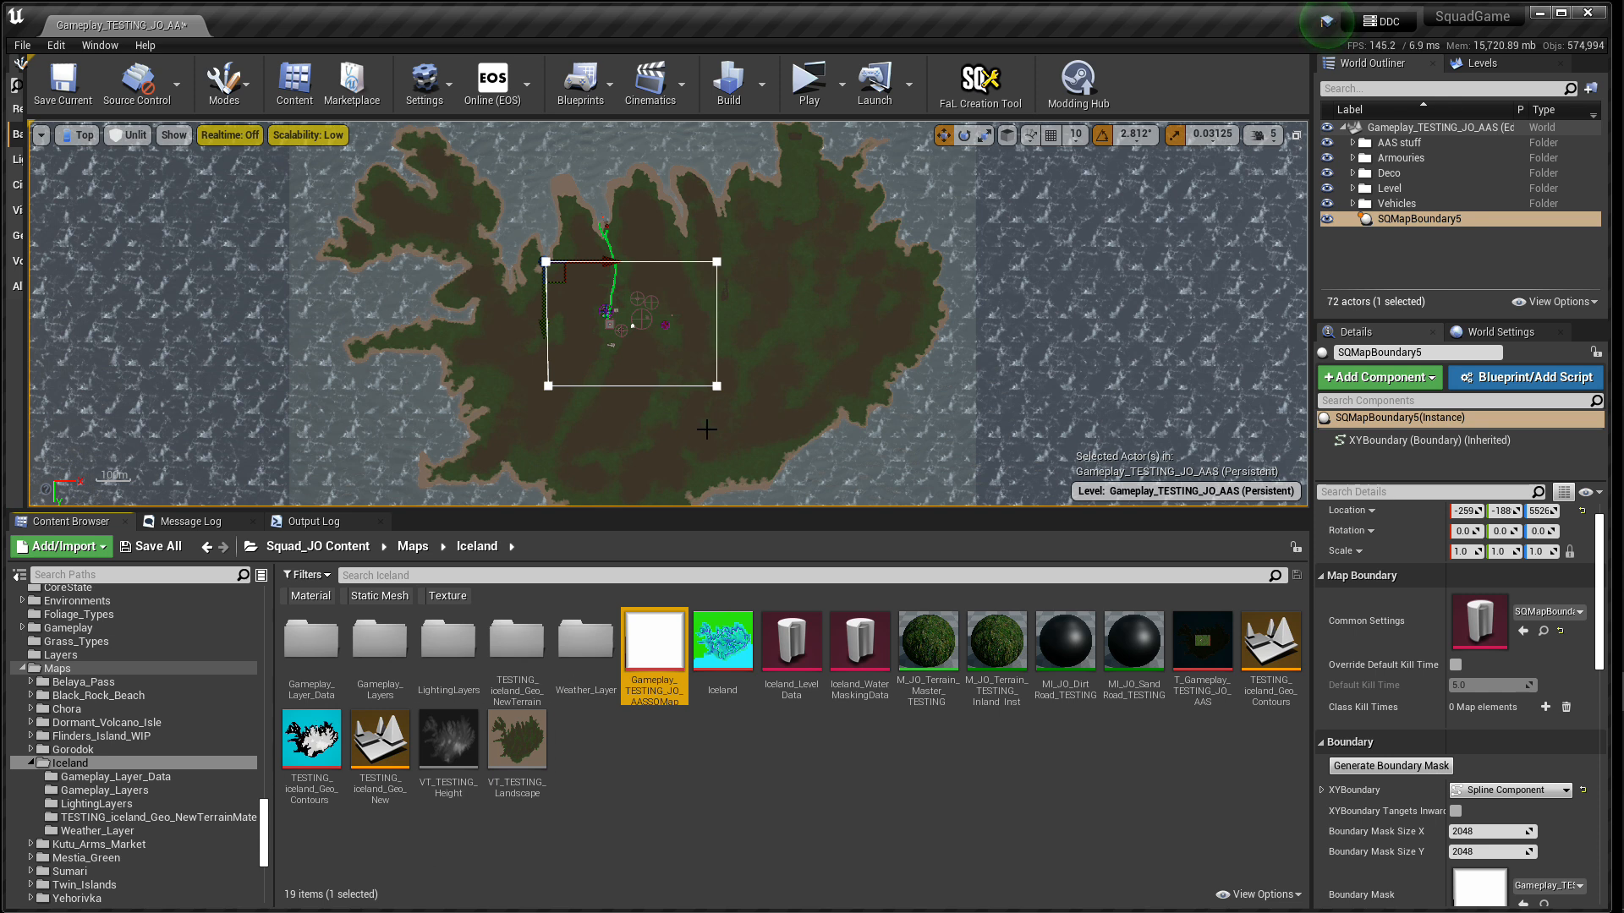
click(801, 93)
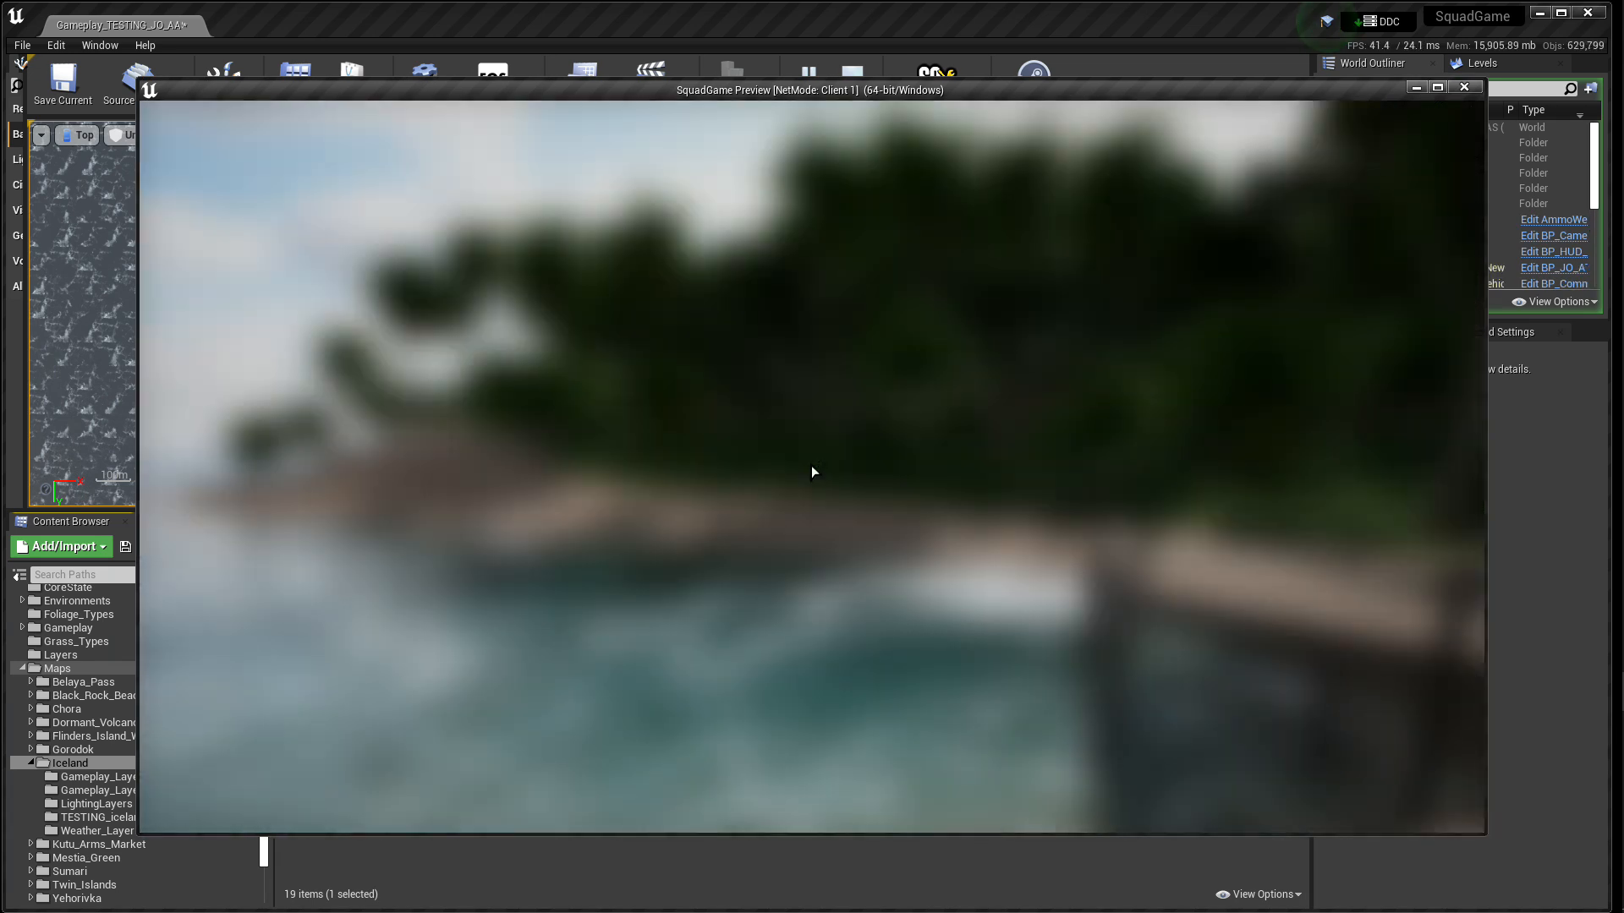
key(Return)
scroll(1099, 511, up, 3)
scroll(1100, 510, down, 3)
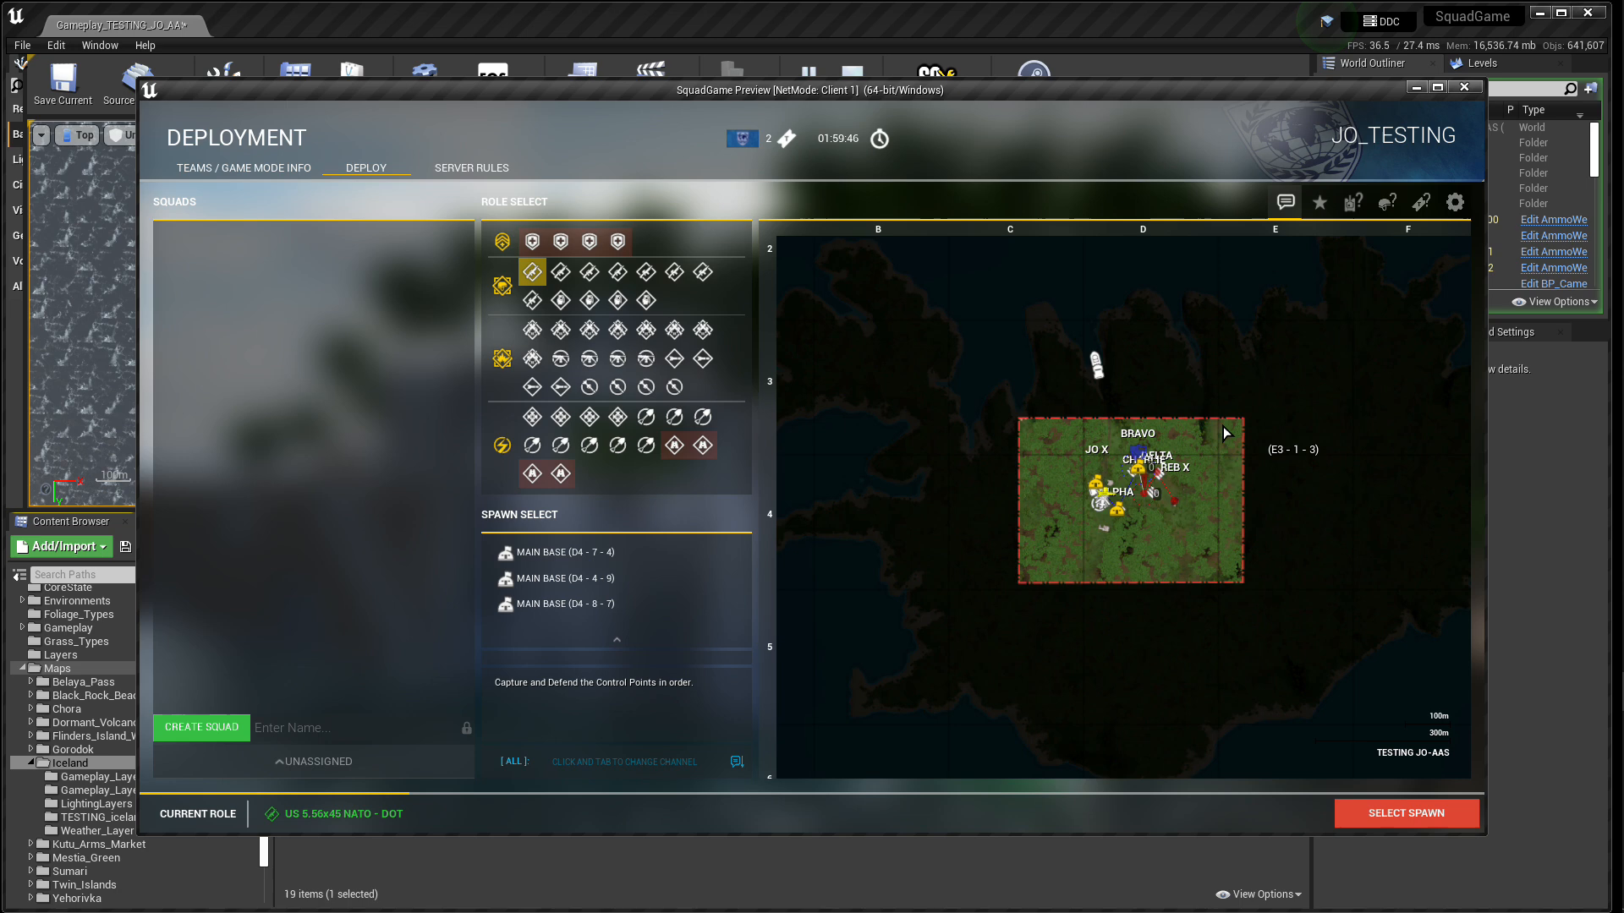
scroll(1104, 526, up, 1)
scroll(1107, 527, up, 2)
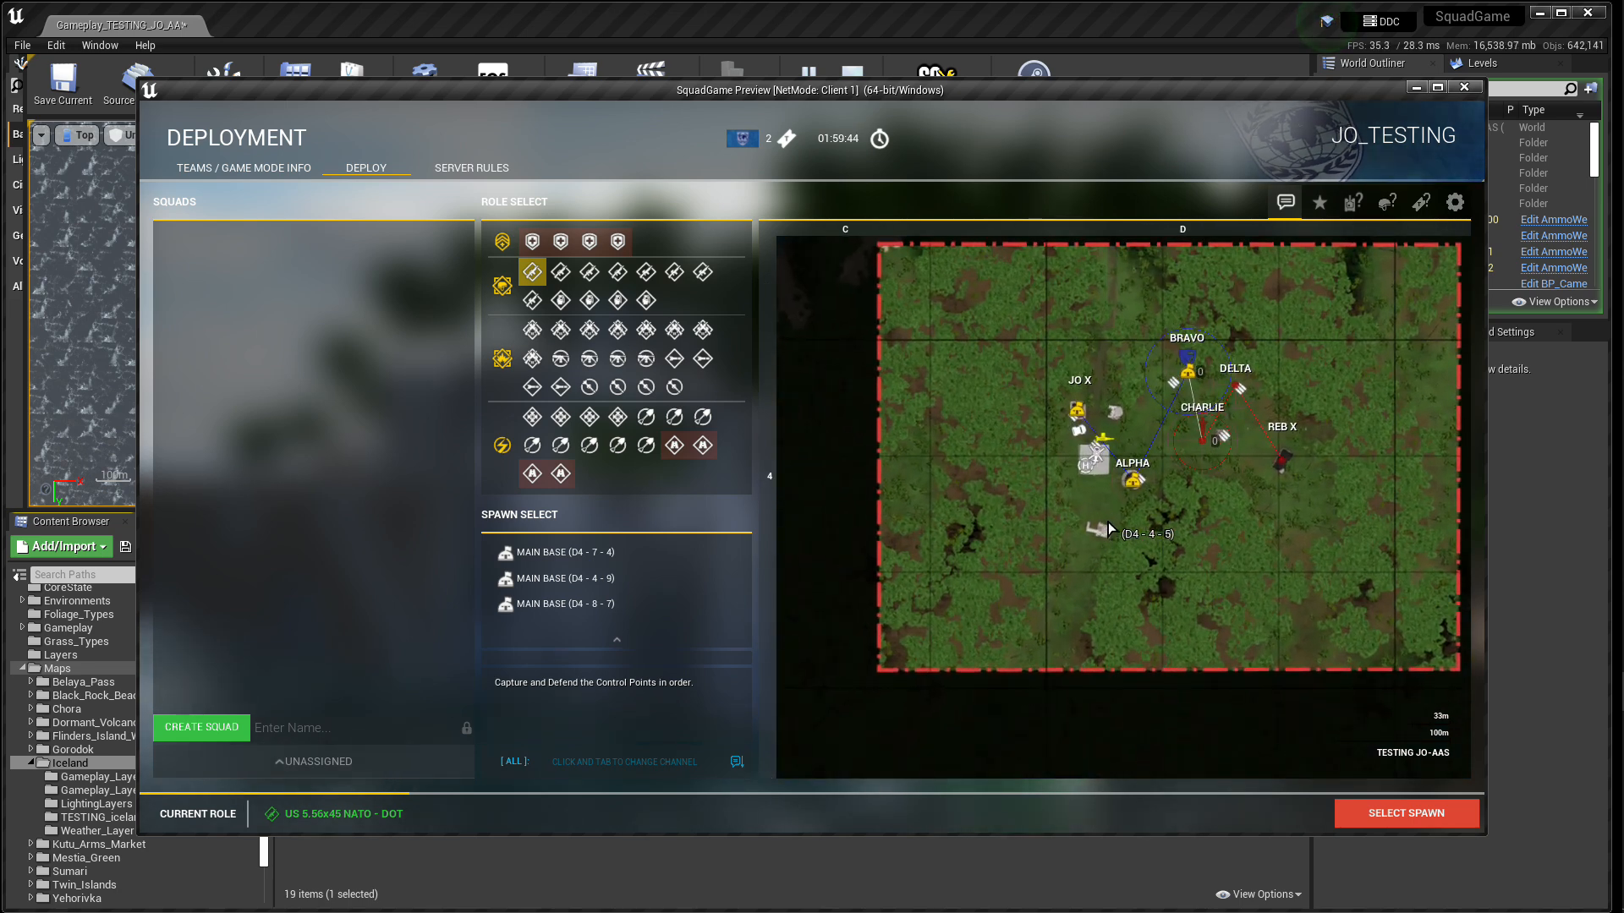
click(1082, 427)
click(1082, 427)
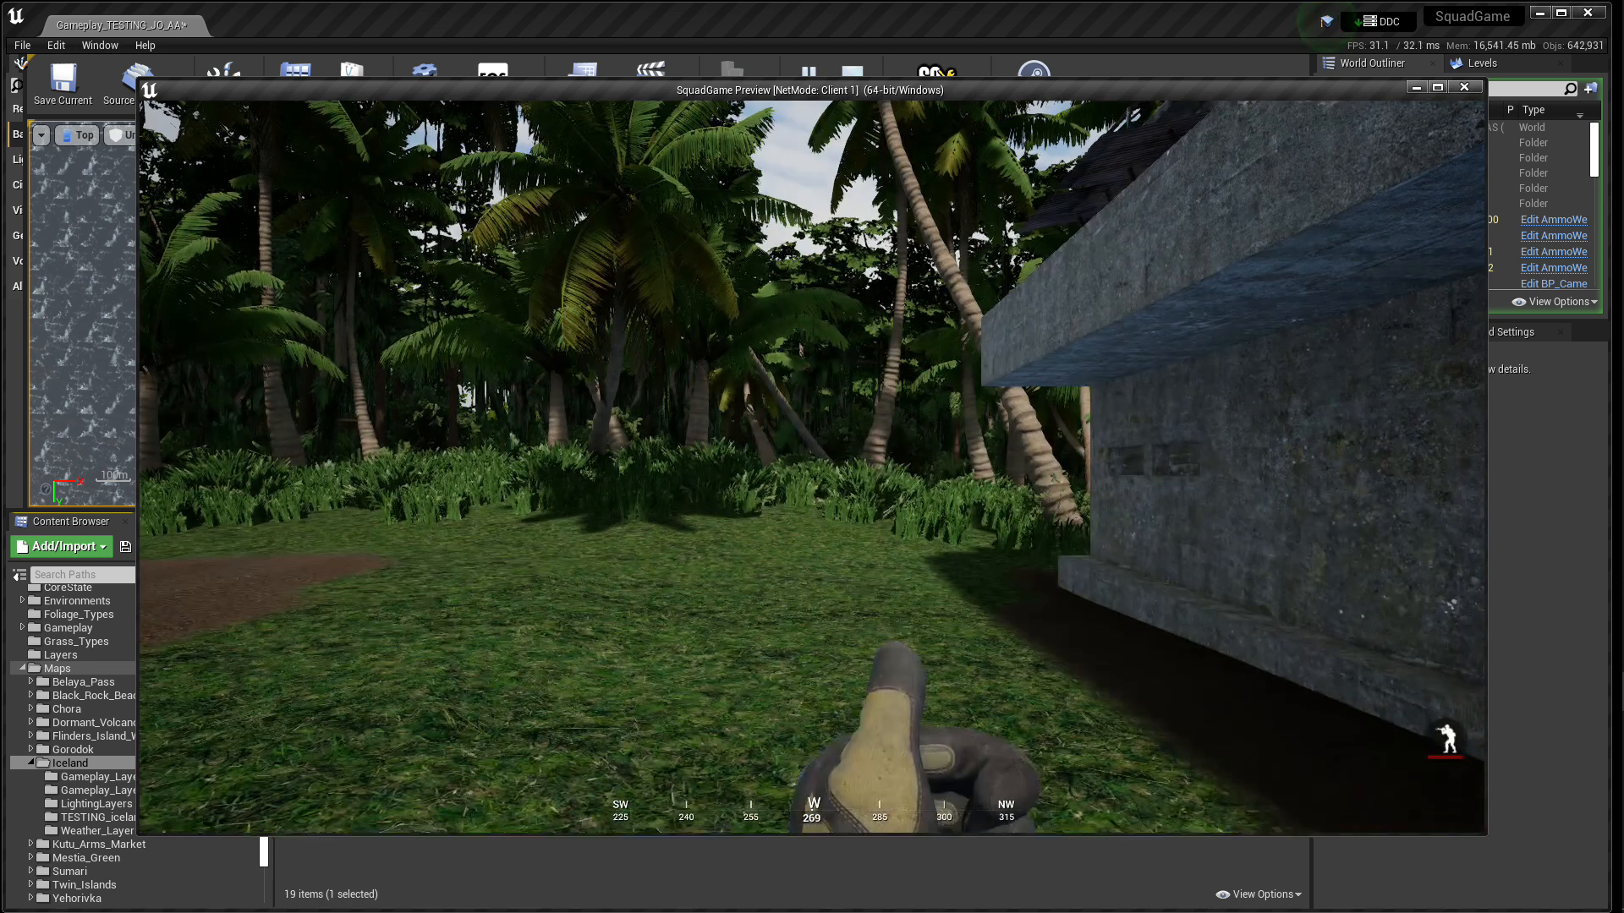
- Open the in-game map and examine the red boundary line around the play area at different zoom levels
key(m)
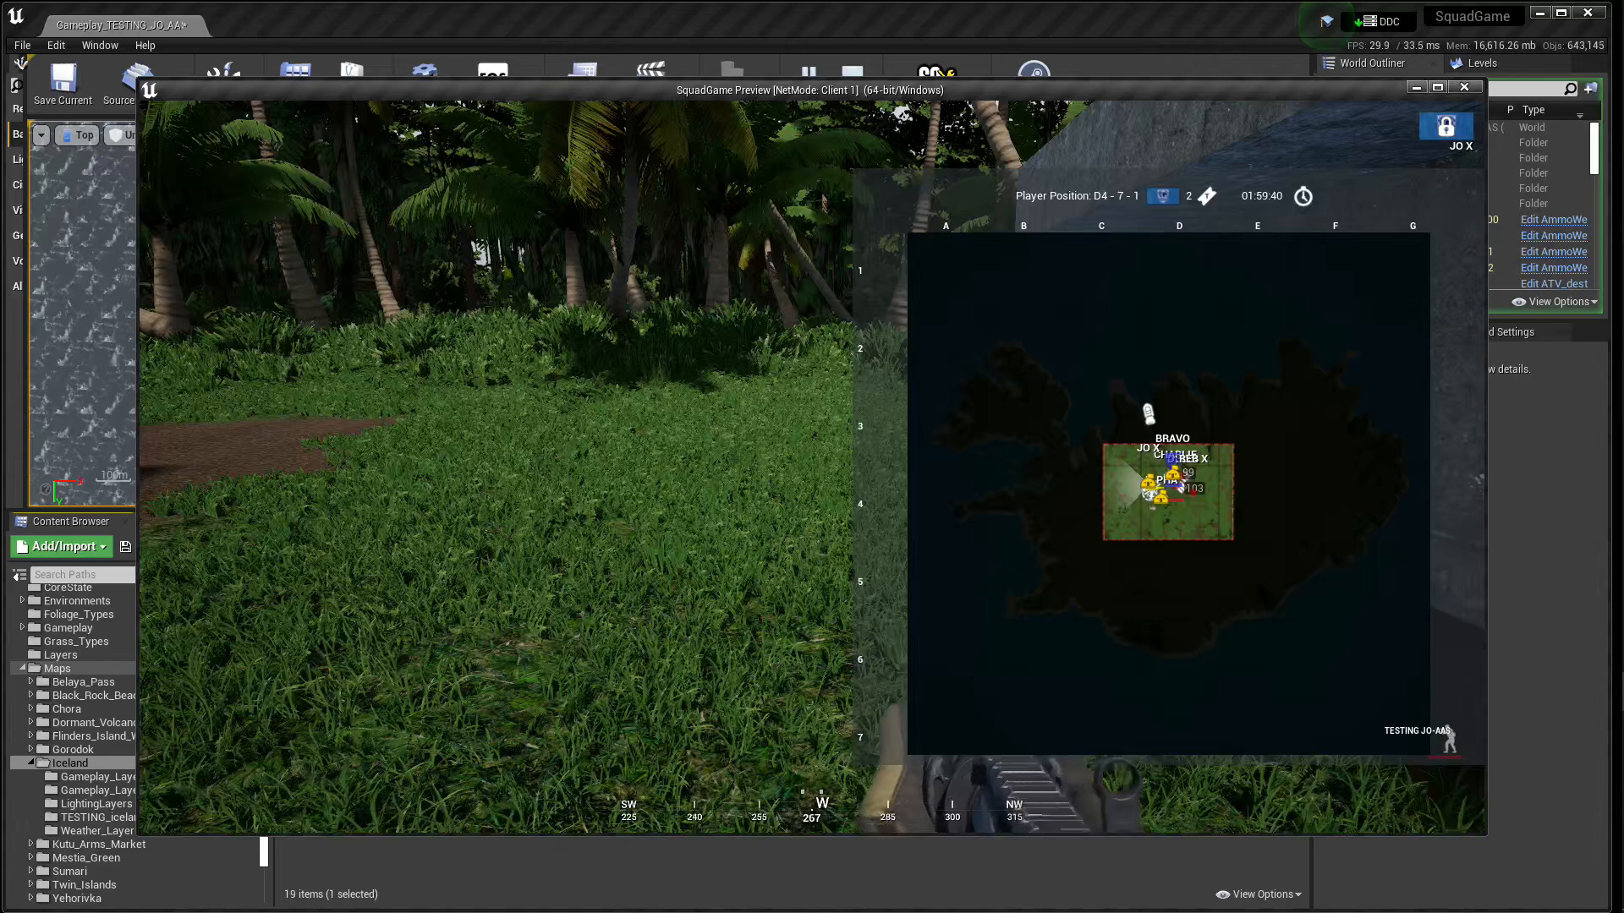
scroll(1209, 507, up, 3)
scroll(1209, 508, up, 1)
scroll(1209, 507, down, 3)
scroll(1209, 507, up, 3)
scroll(1210, 507, down, 3)
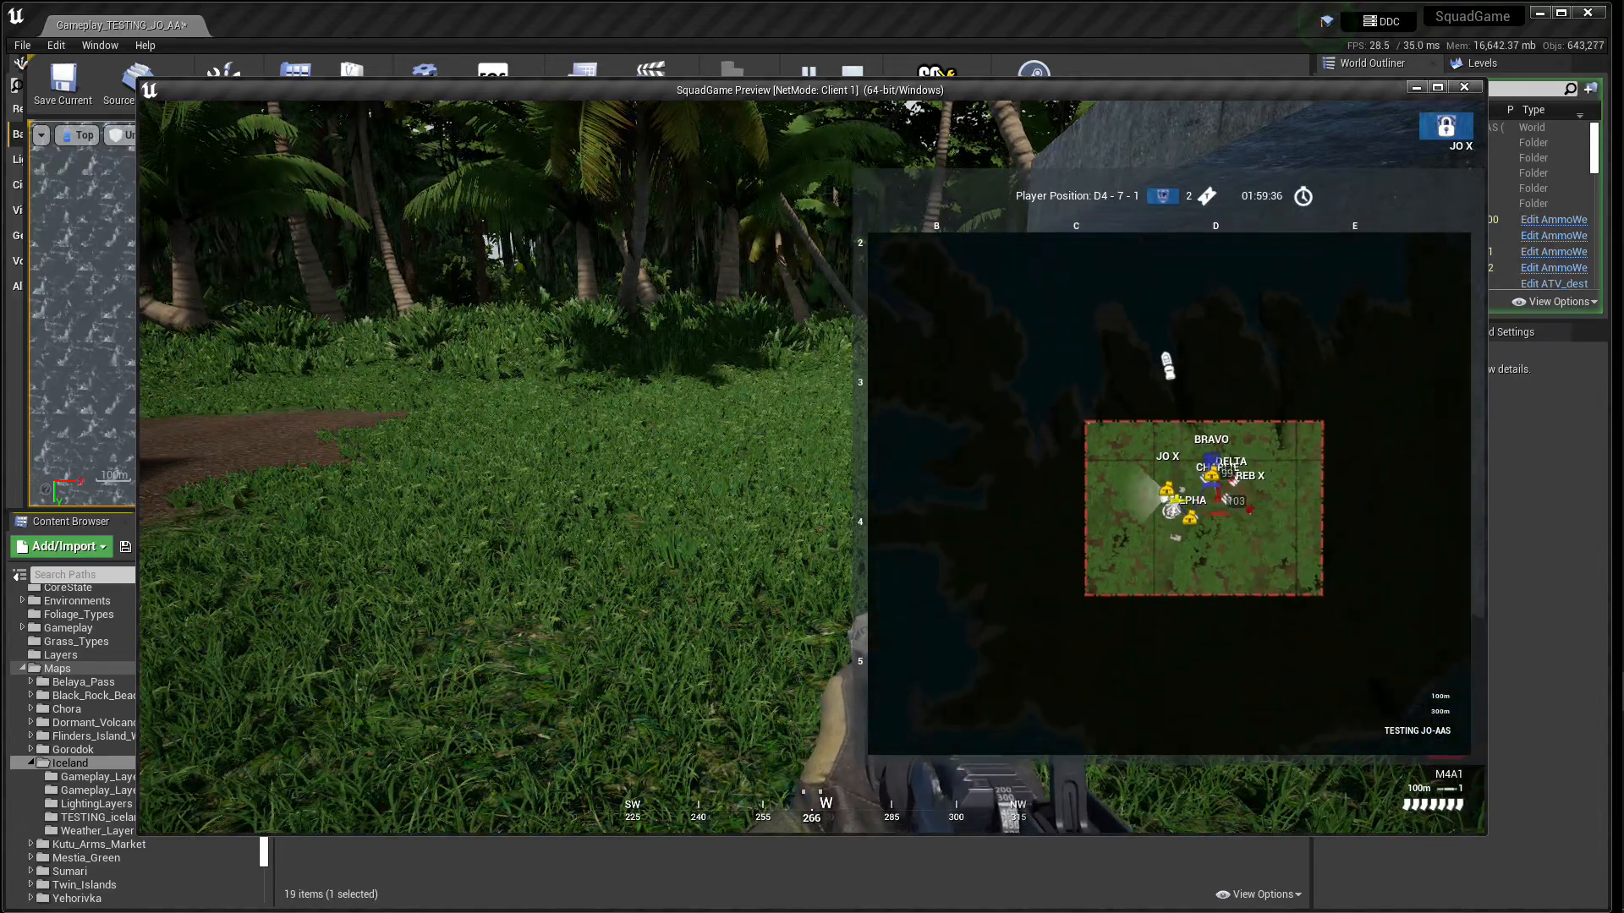
scroll(1210, 507, up, 3)
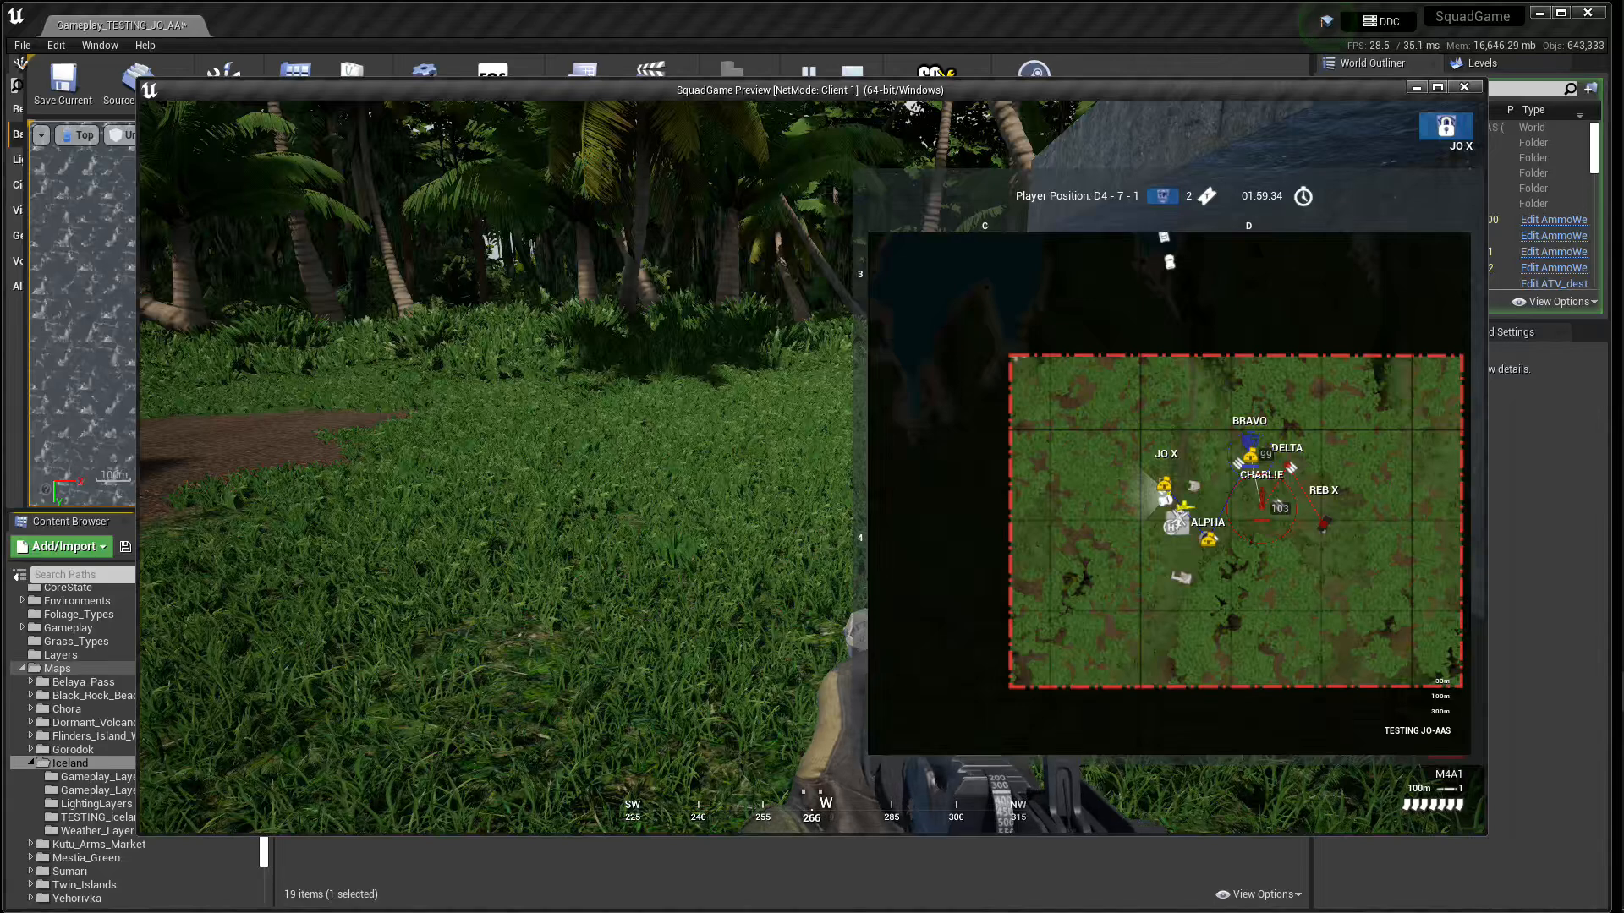
- Test the out-of-bounds behaviour by walking the player outside the red boundary line in grid D3 until killed, and give up to the deployment screen
key(w)
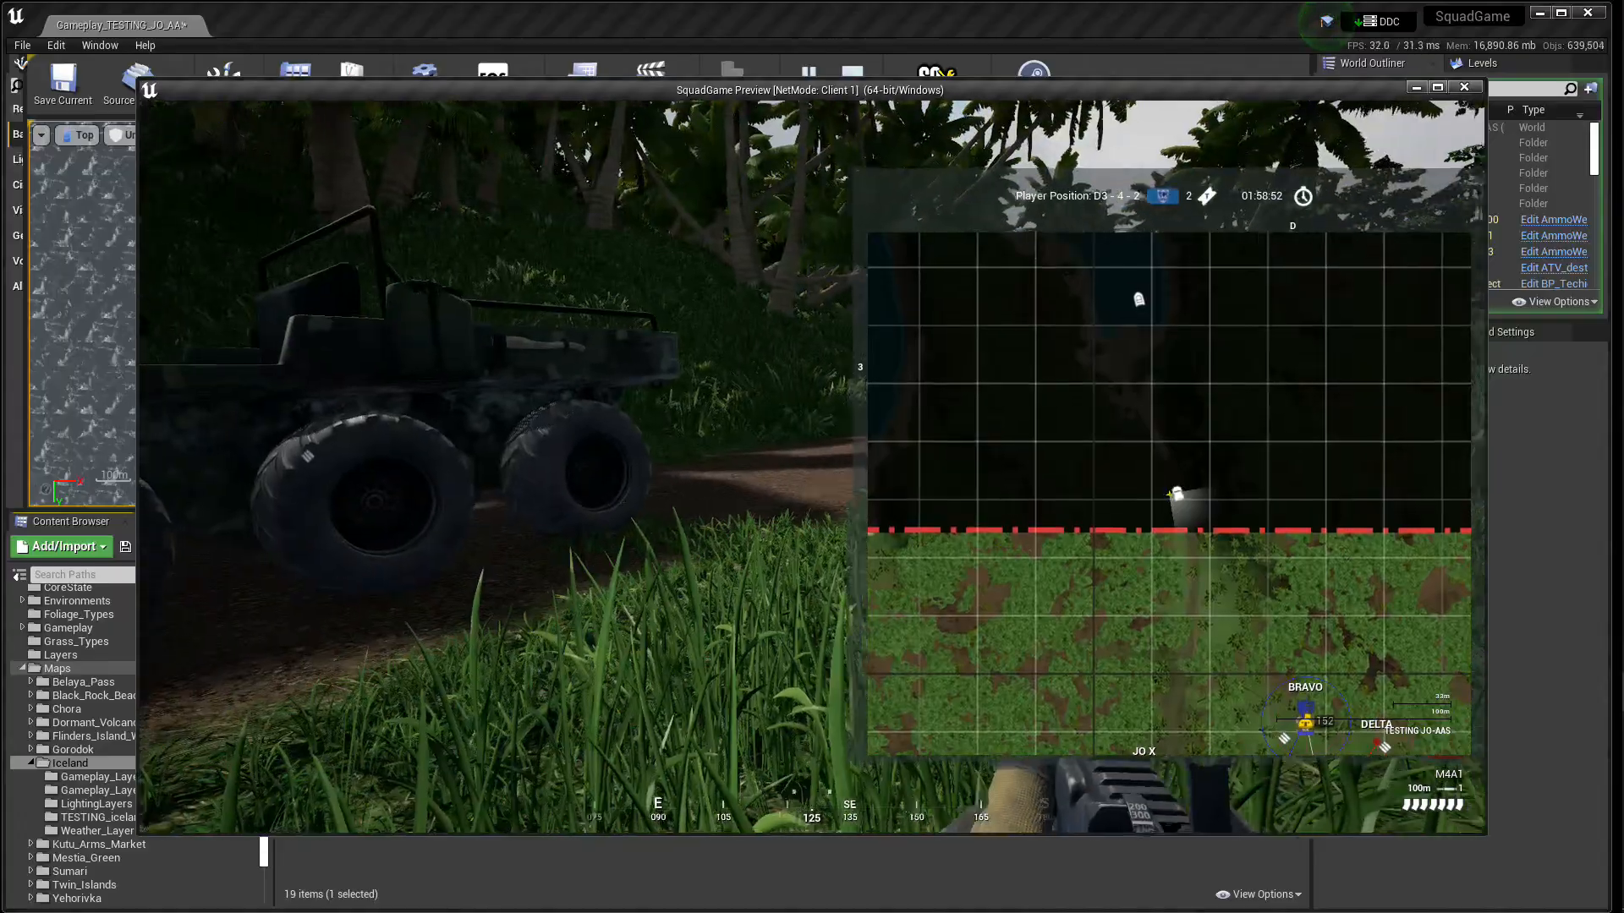
key(w)
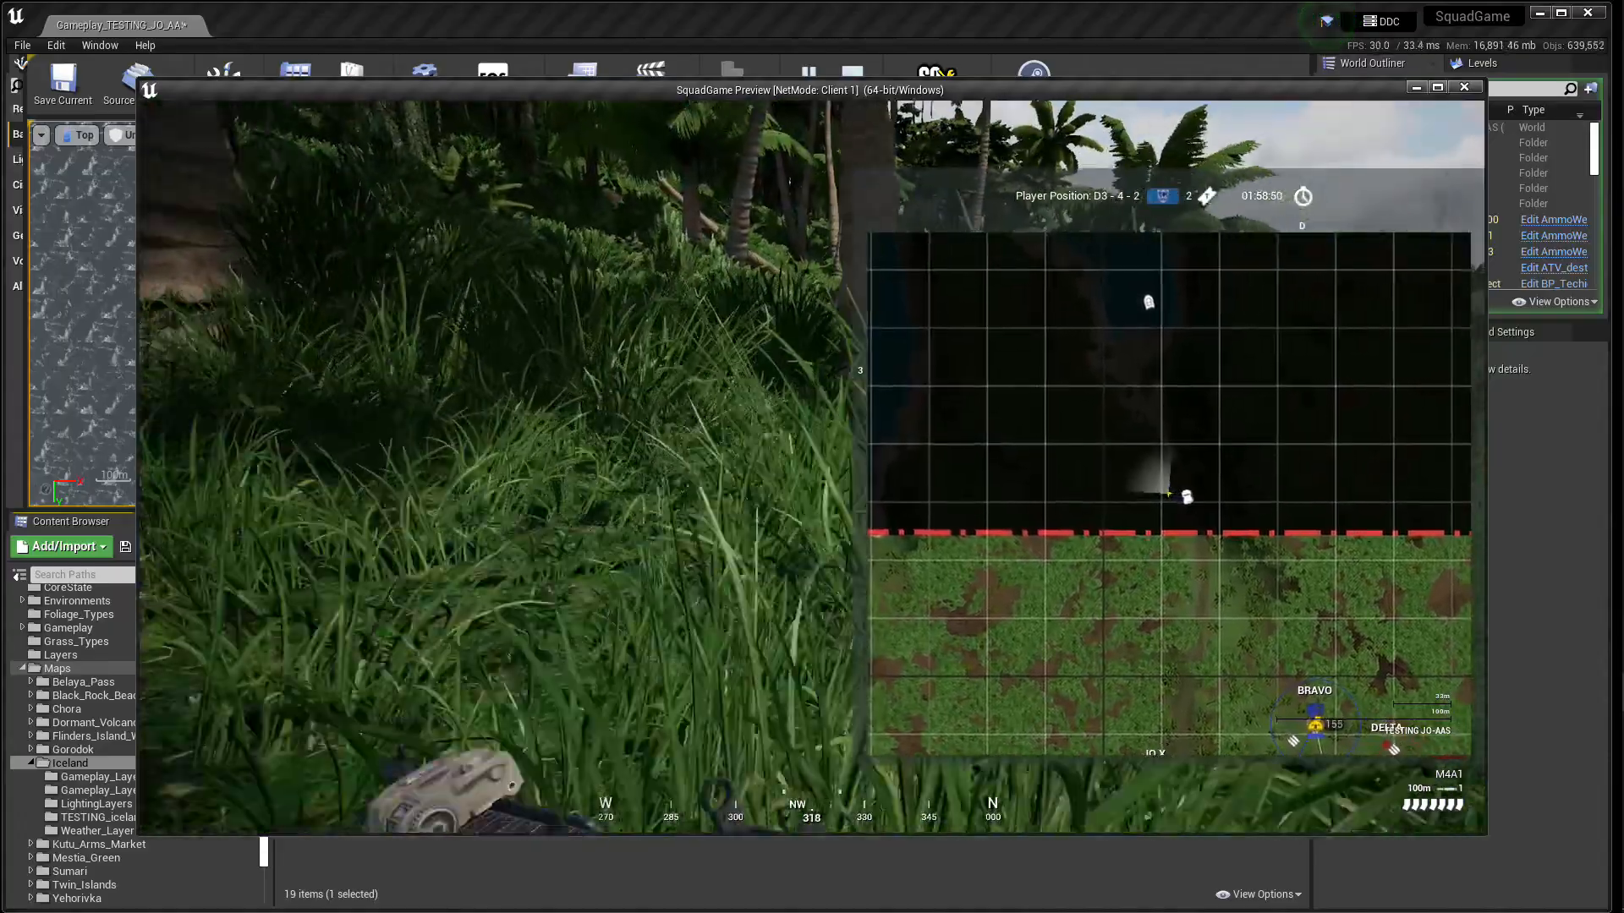
key(w)
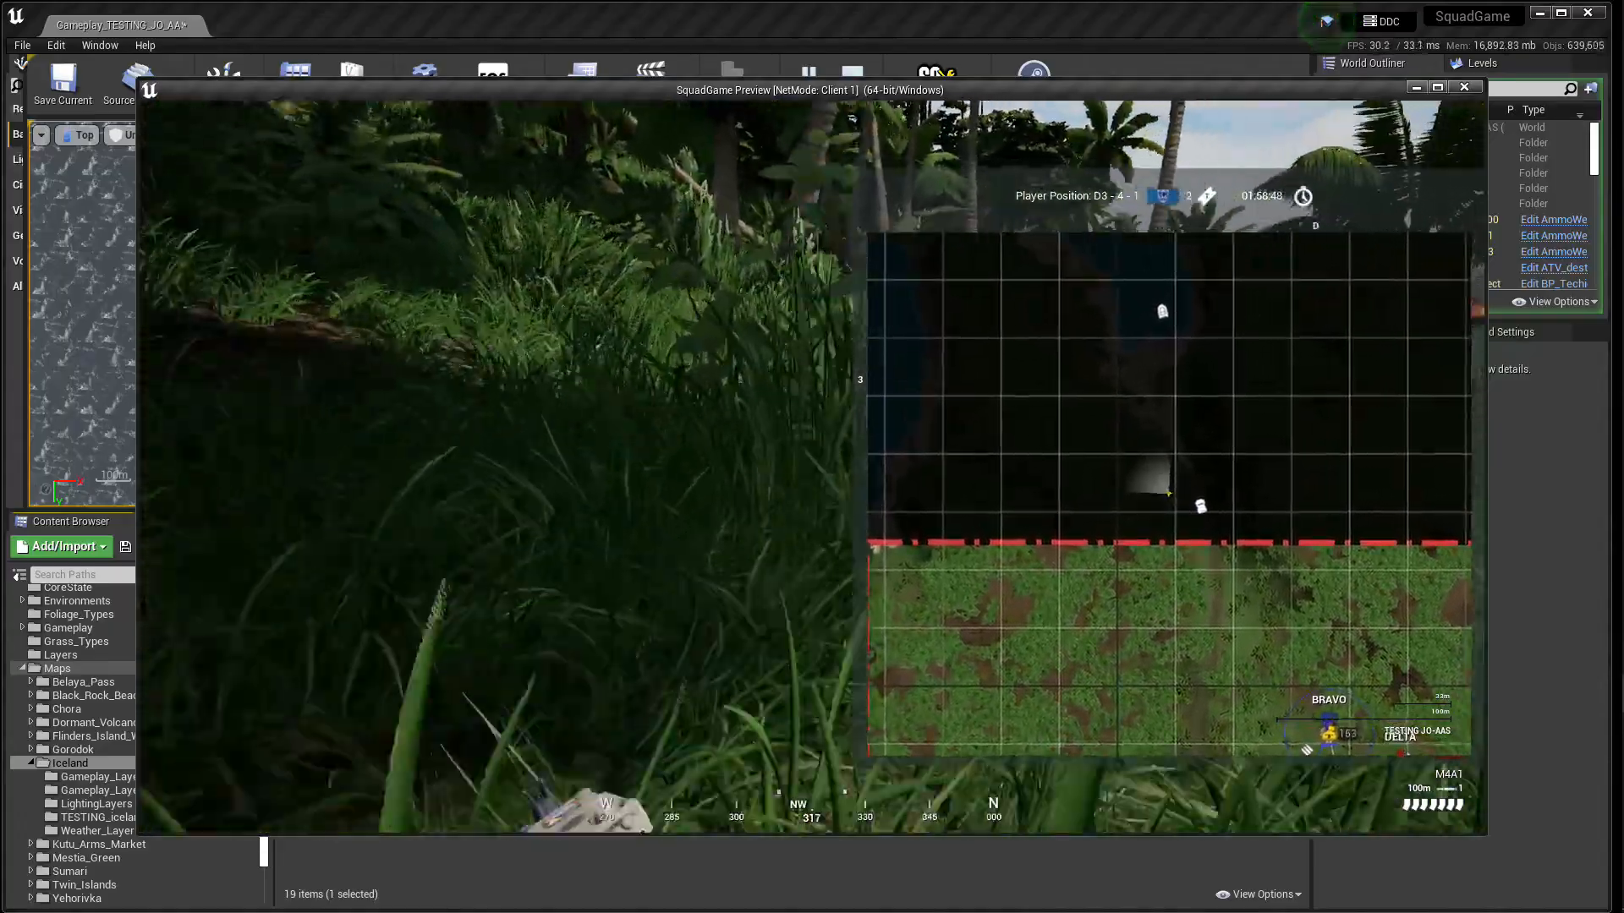
key(w)
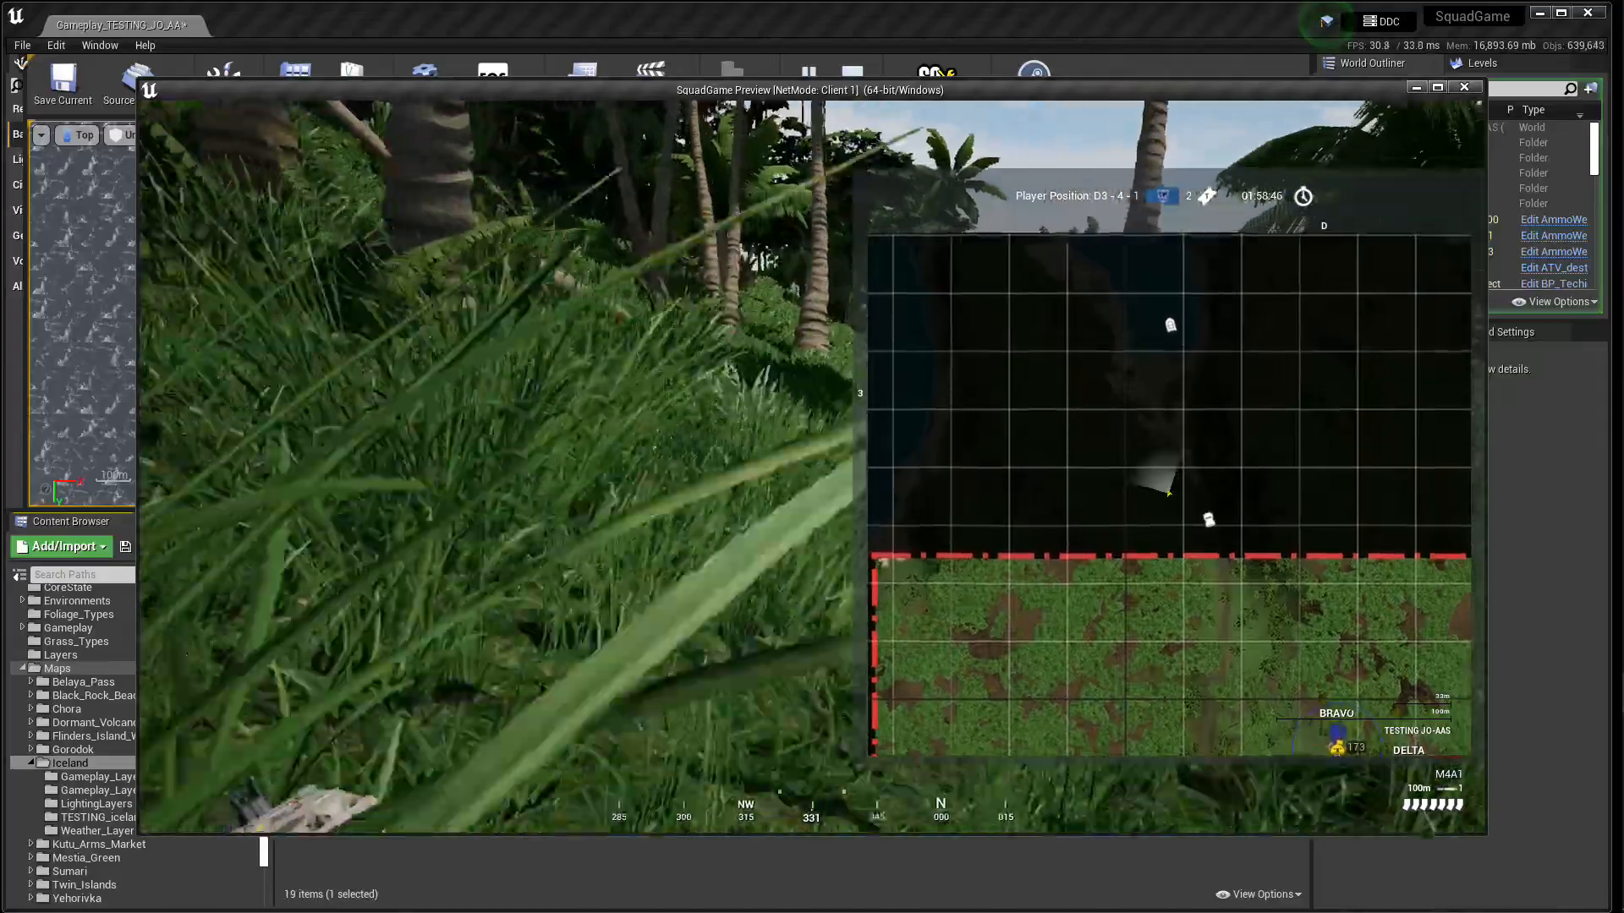
key(w)
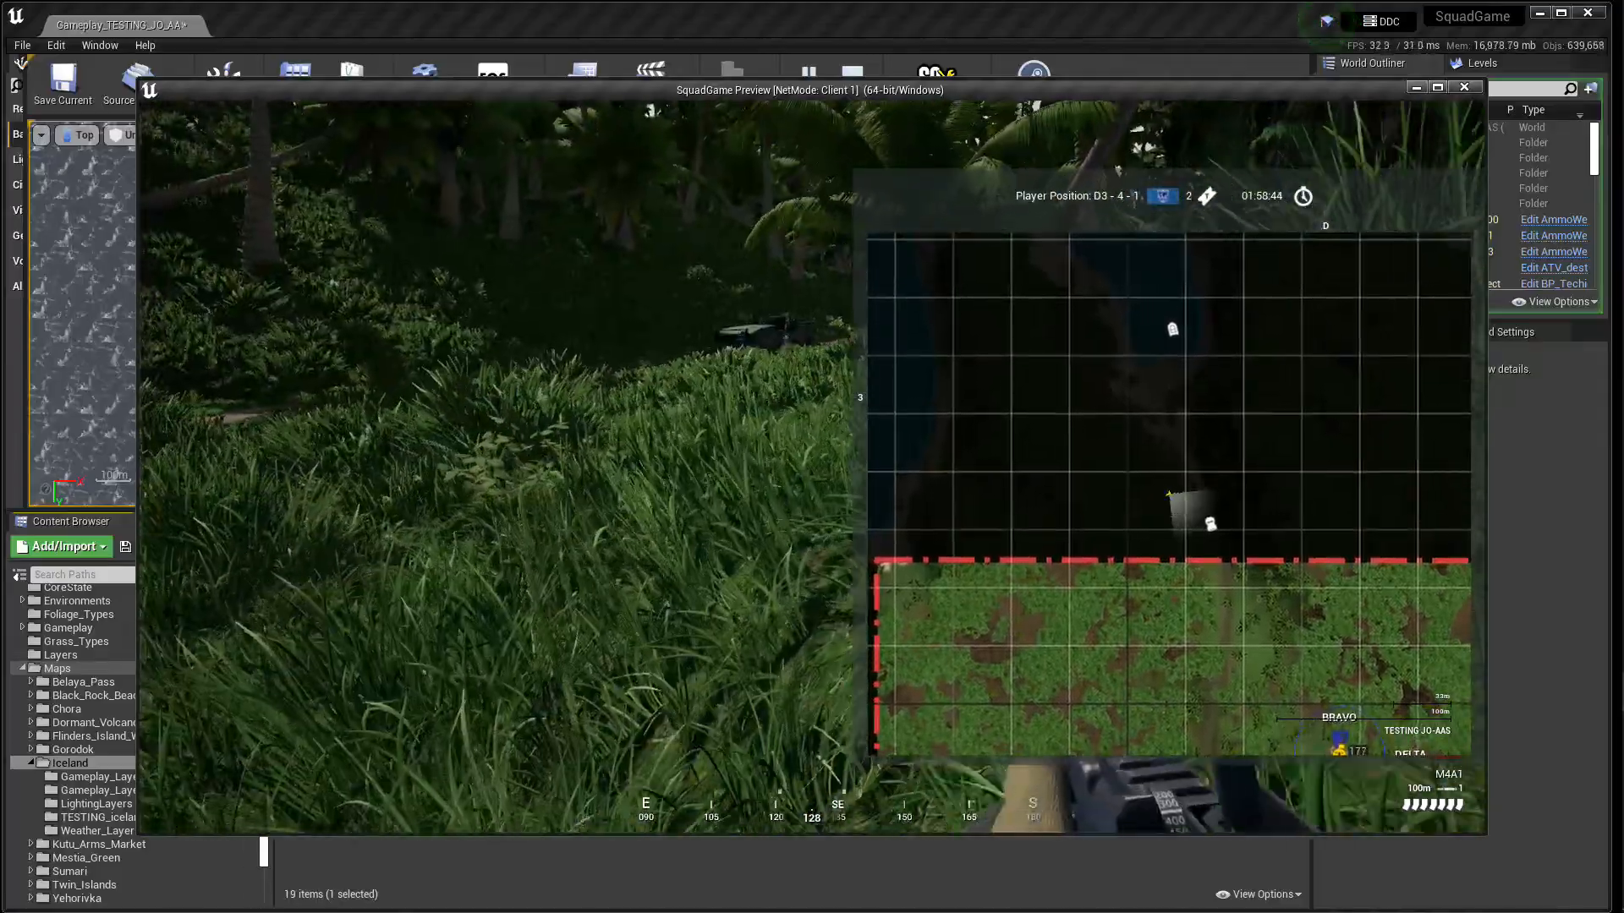
key(w)
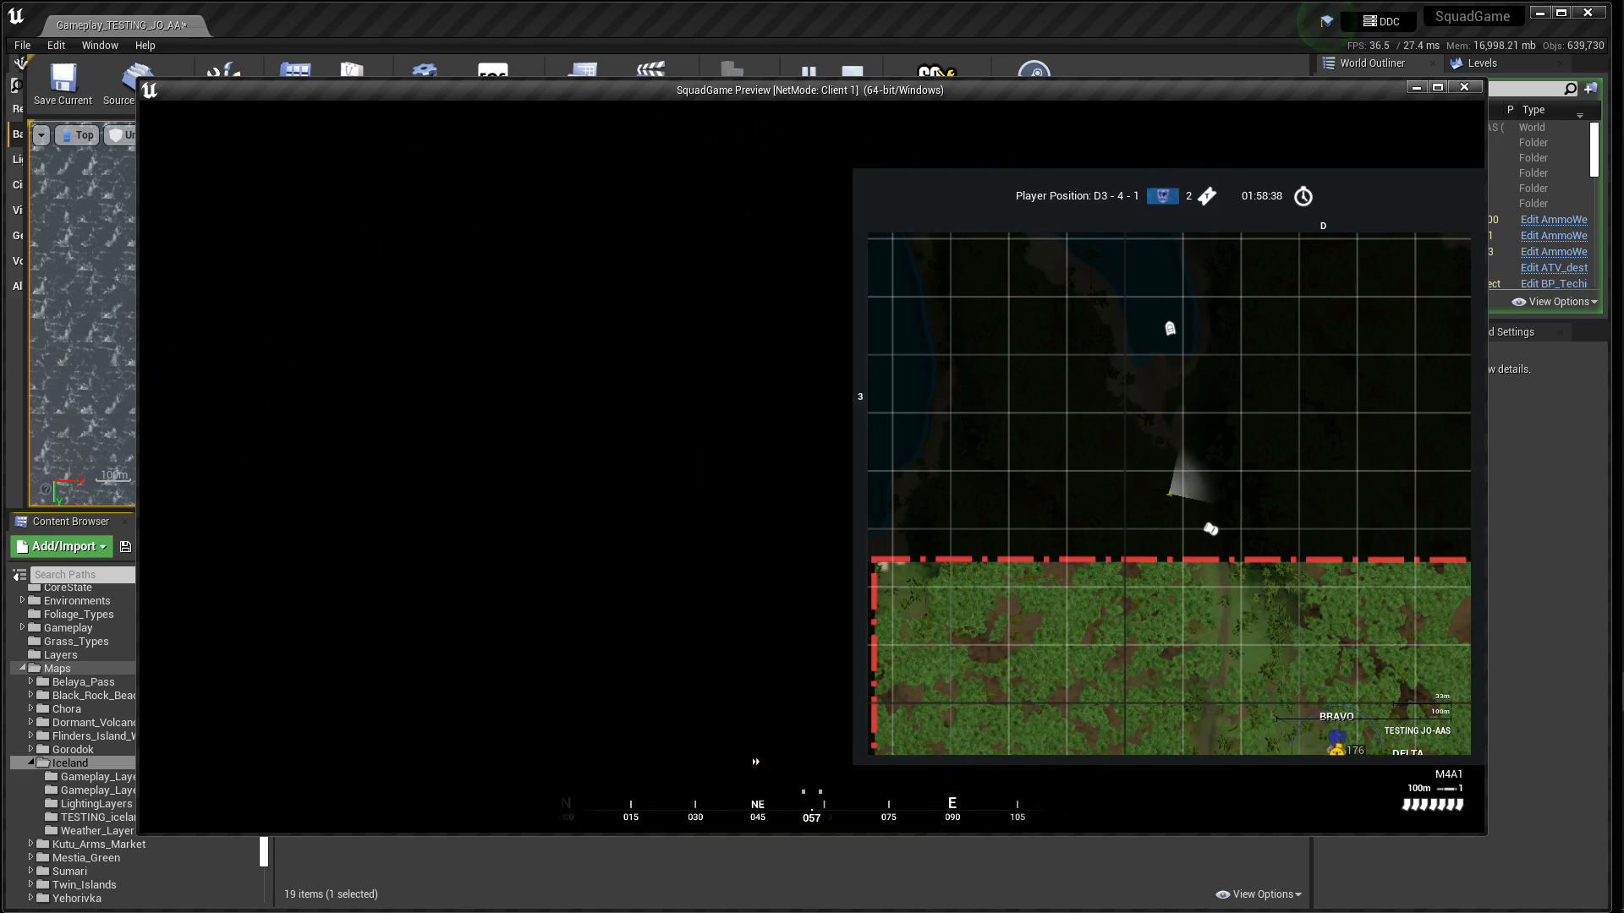
key(Return)
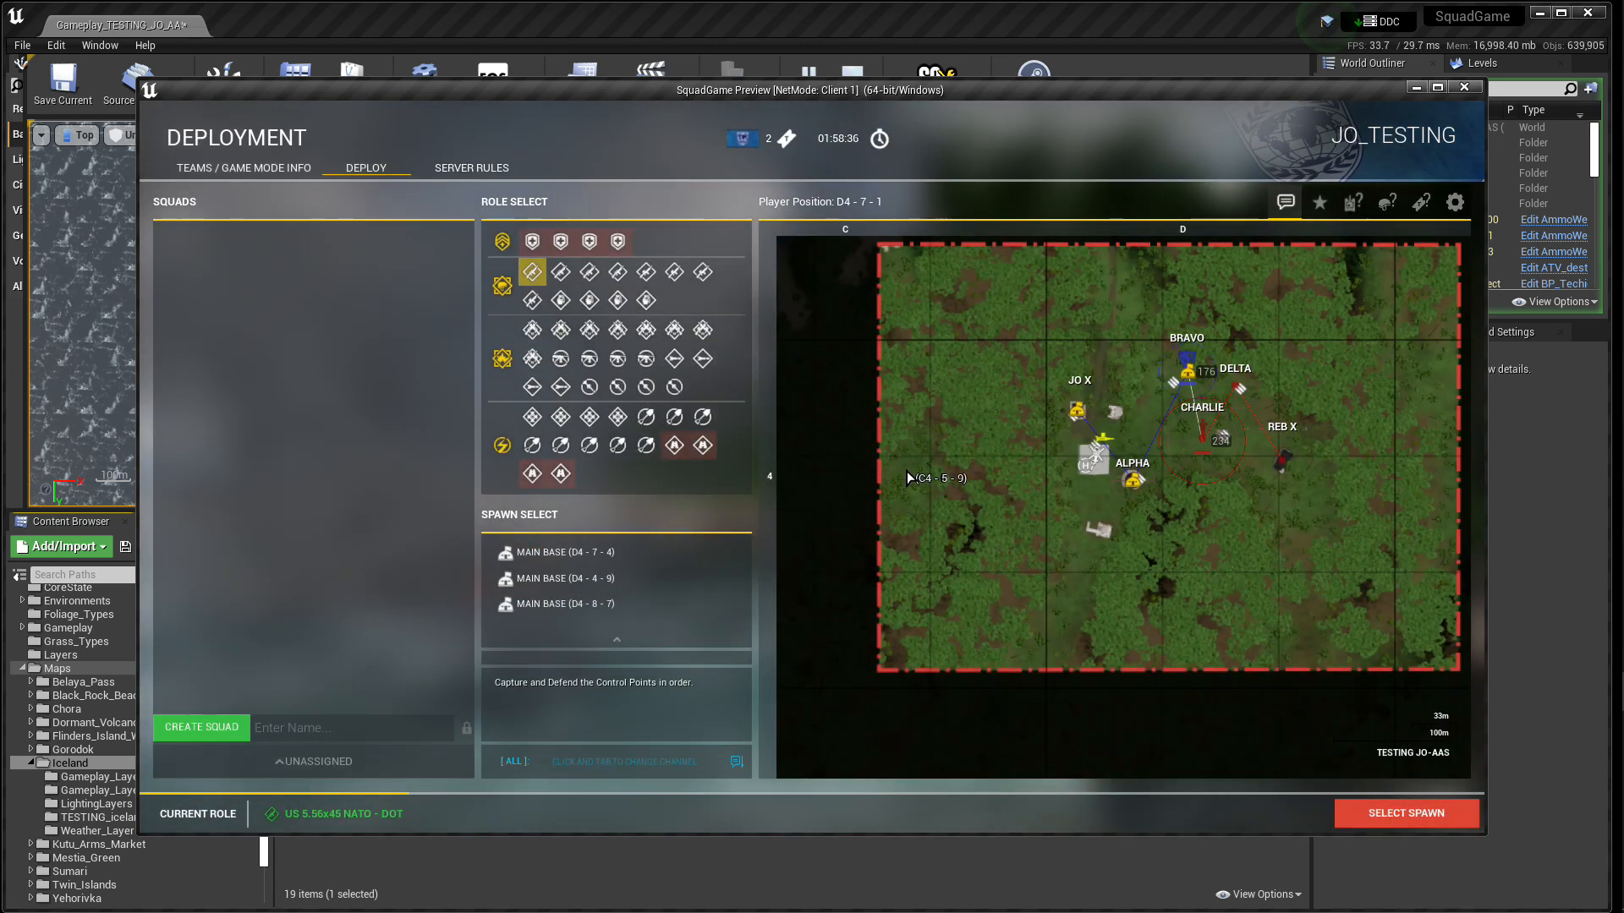
- End the play preview, adjust the viewport's height and bring back the Iceland folder's assets in the Content Browser
key(Escape)
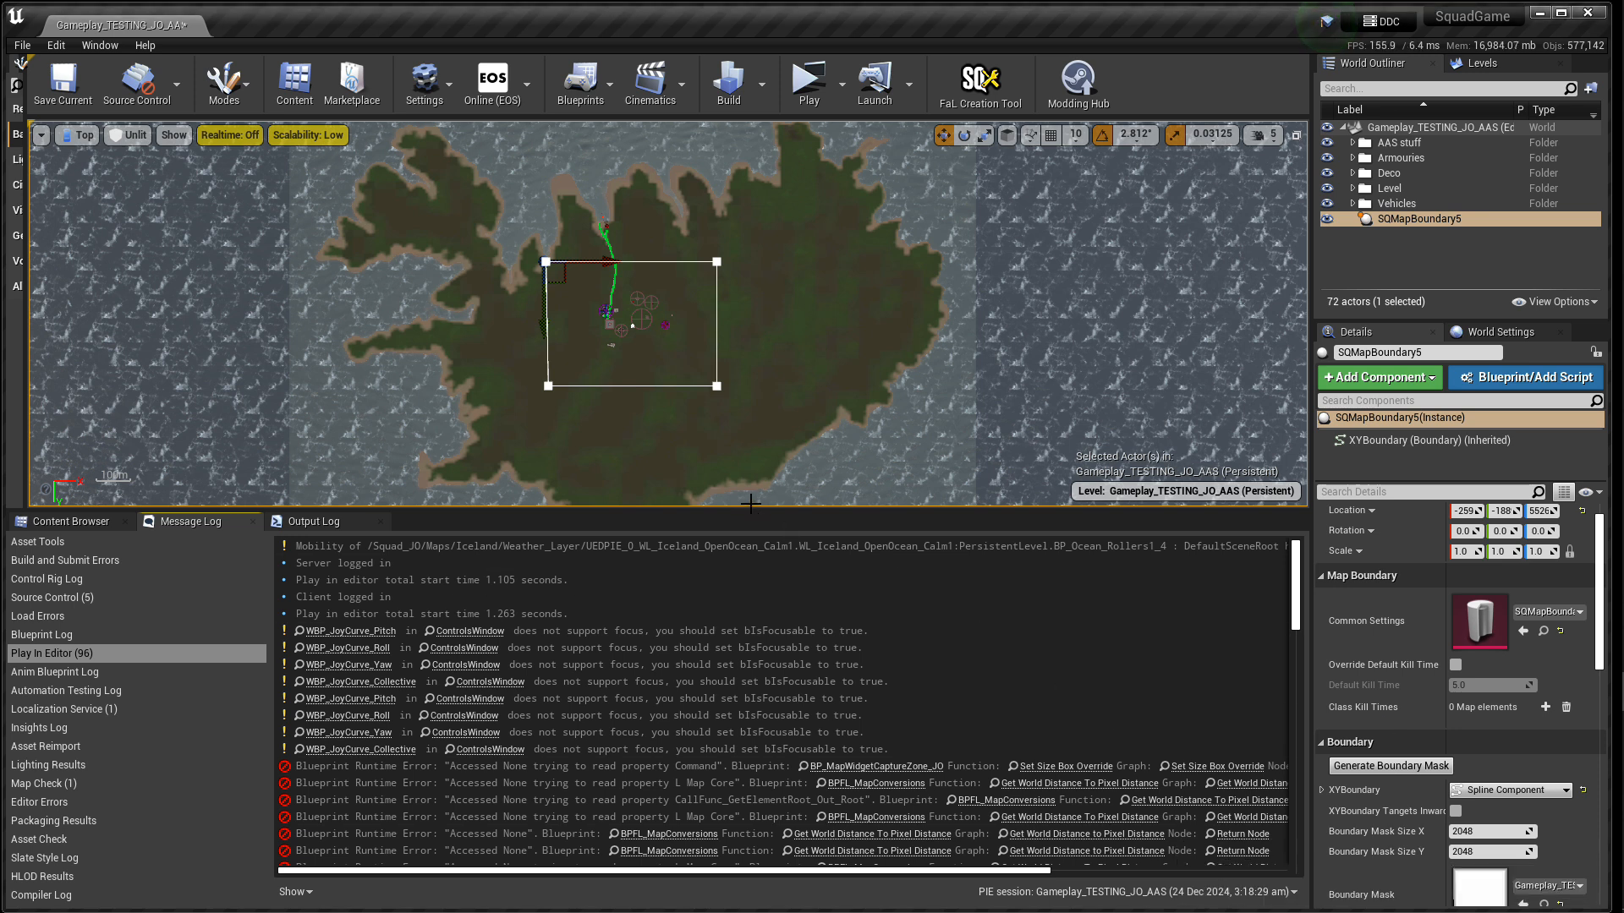
drag(750, 508, 719, 723)
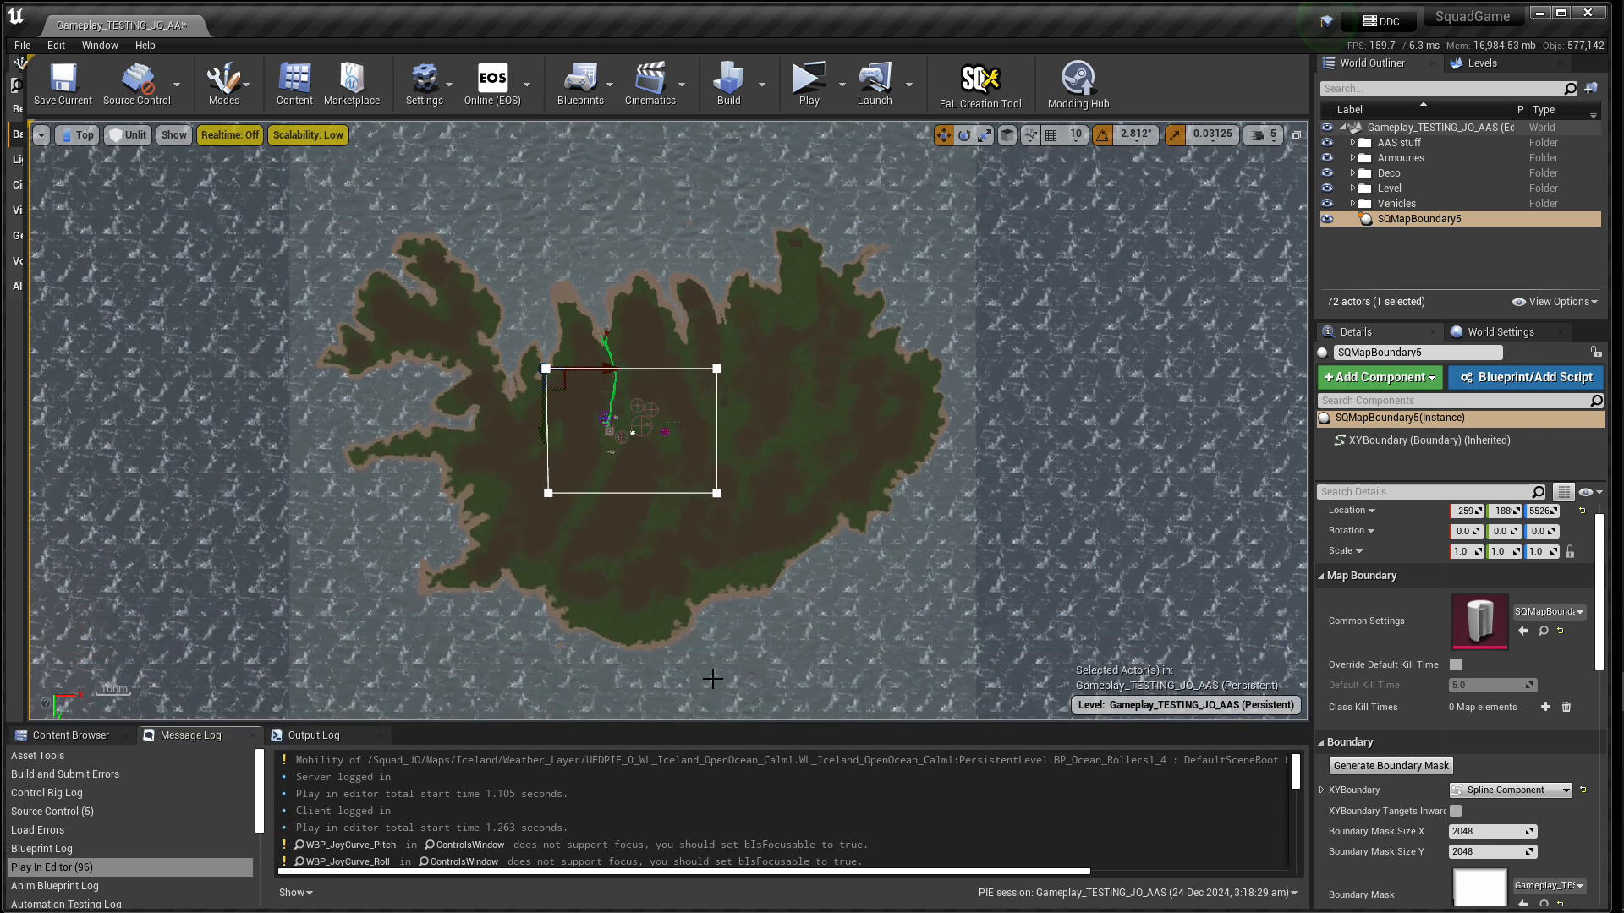
key(ctrl+shift+f)
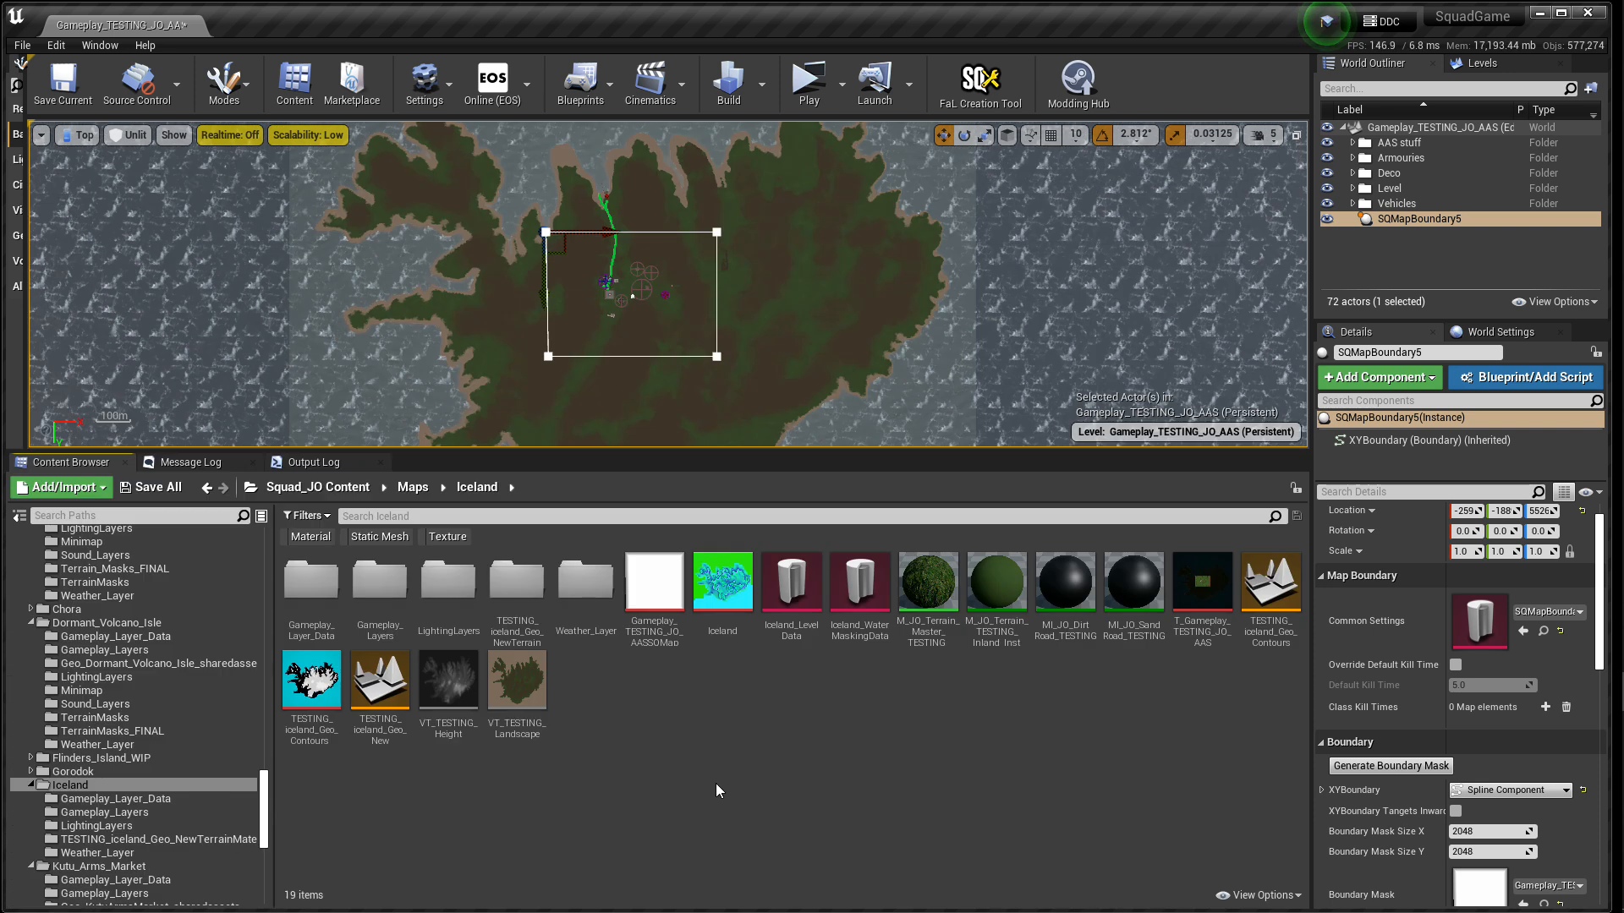